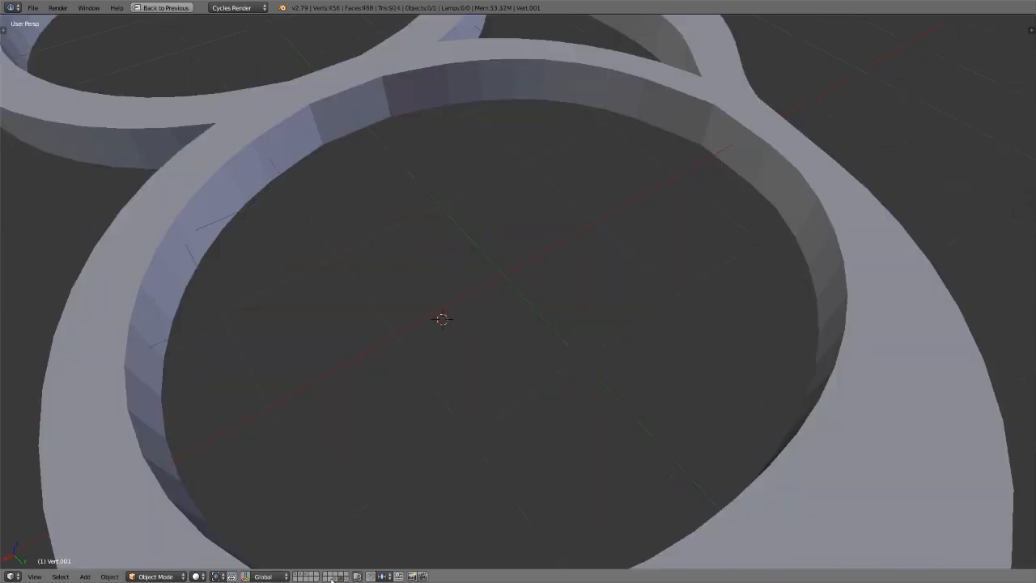
Look over the looping road models on the different layers, combining layers and viewing the scene through the camera with rendered shading.
scroll(439, 289, down, 6)
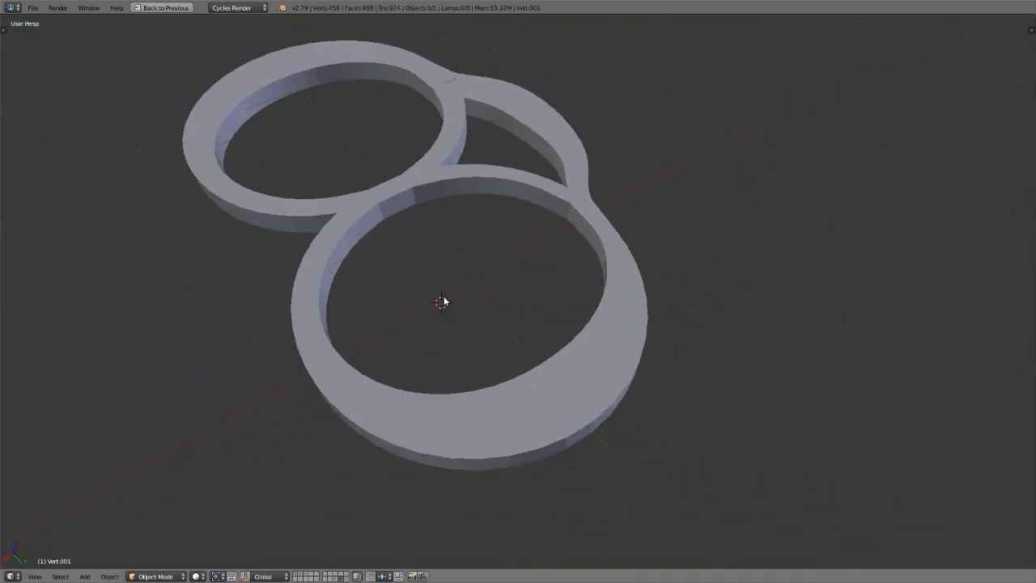
click(335, 578)
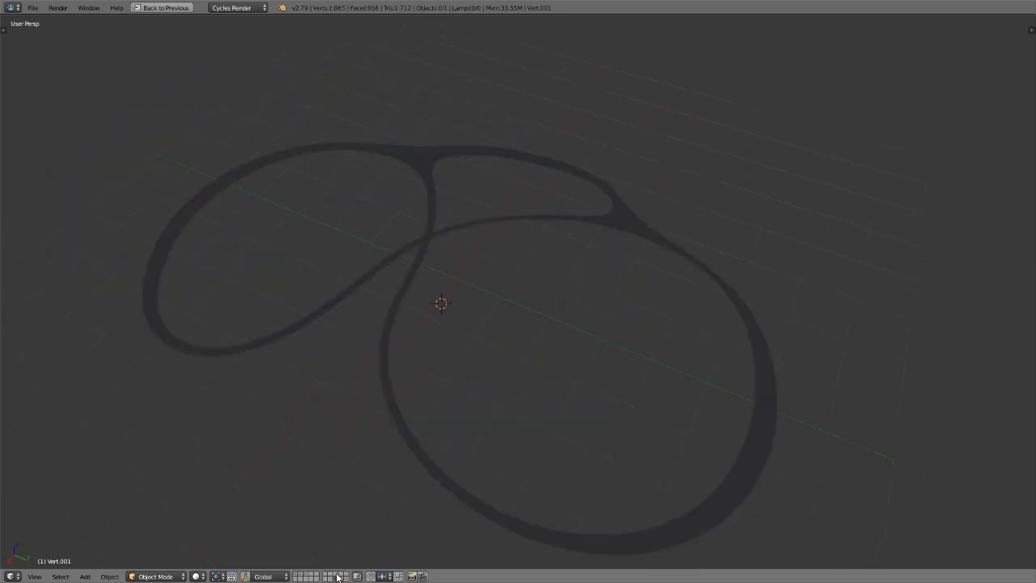
middle_drag(402, 343, 414, 345)
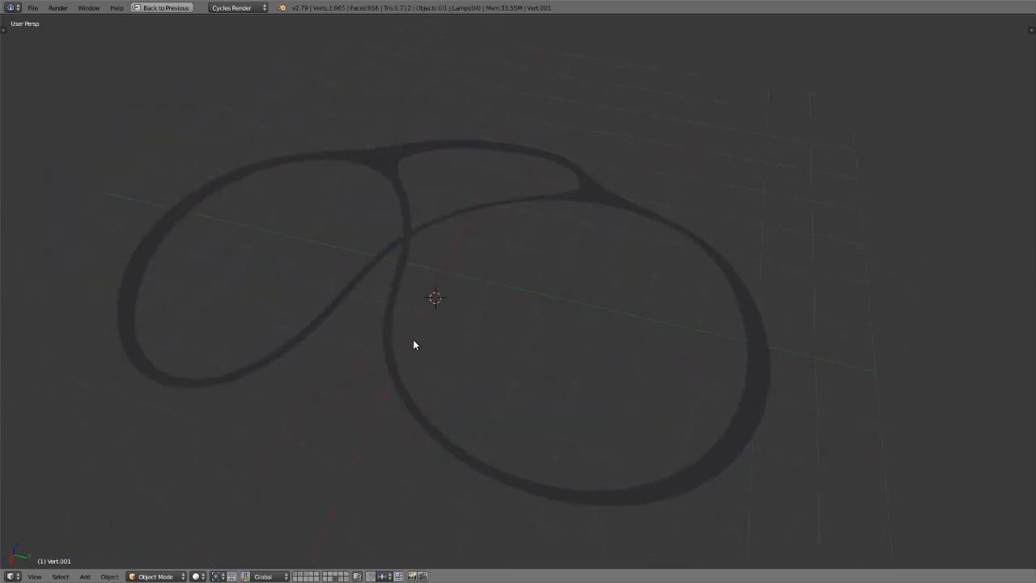
key(2)
key(shift+1)
key(shift+3)
key(KP_0)
key(shift+z)
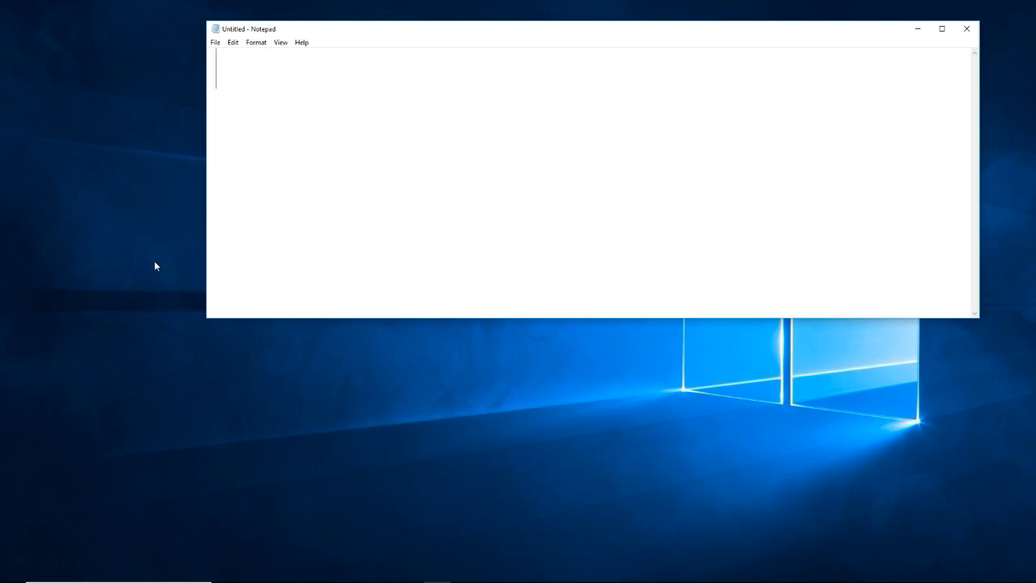
In Notepad, write the first two outline lines "1. Quick Answer" and "2. Box Model xples".
text(1. Quick Answer)
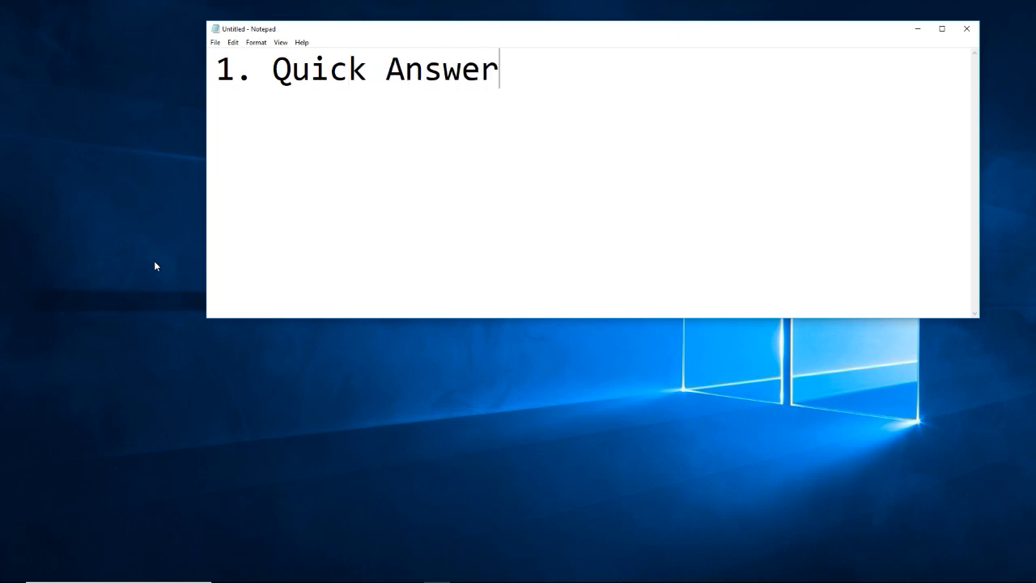
key(Return)
text(2. Box Model )
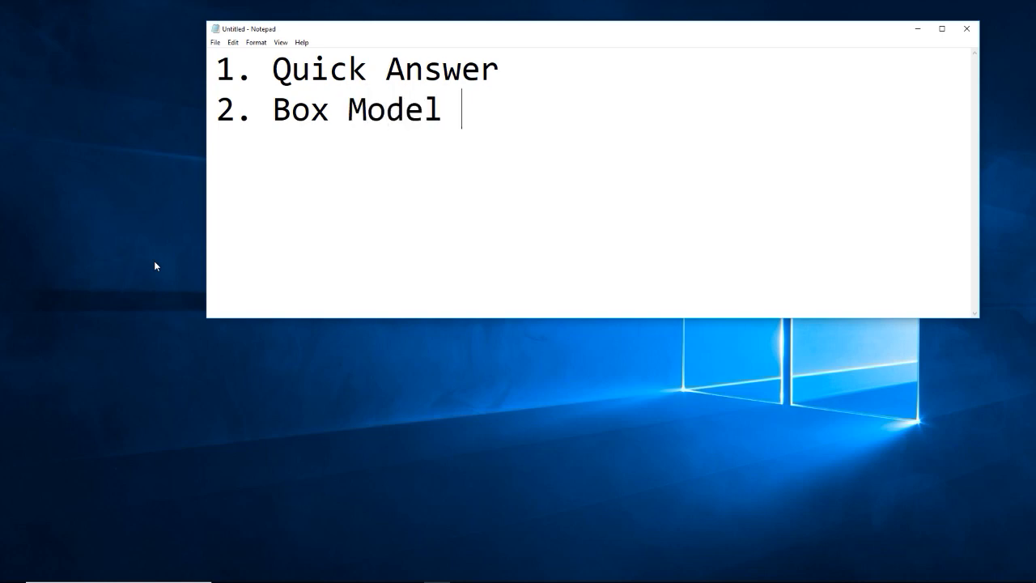
text(xples)
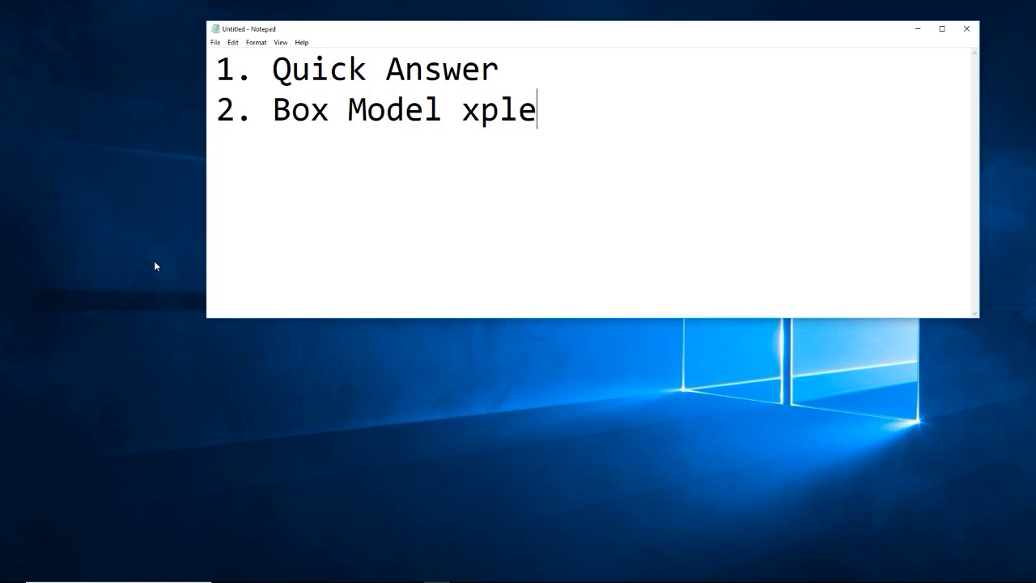
Add the third outline line, reading "3. Special Workflow".
key(Return)
text(3. With Terrain)
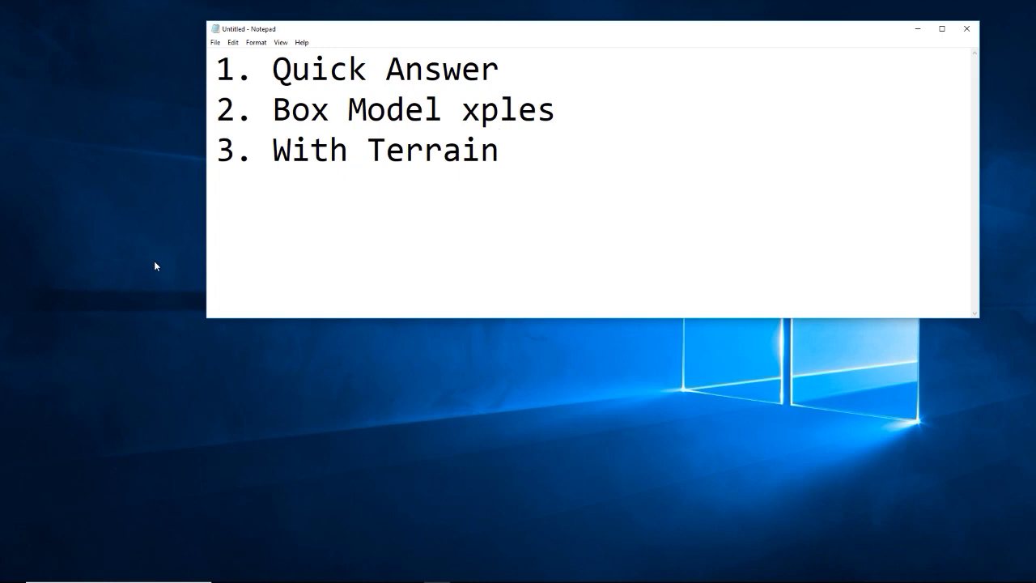
key(ctrl+shift+Left)
key(ctrl+shift+Left)
text(Wo)
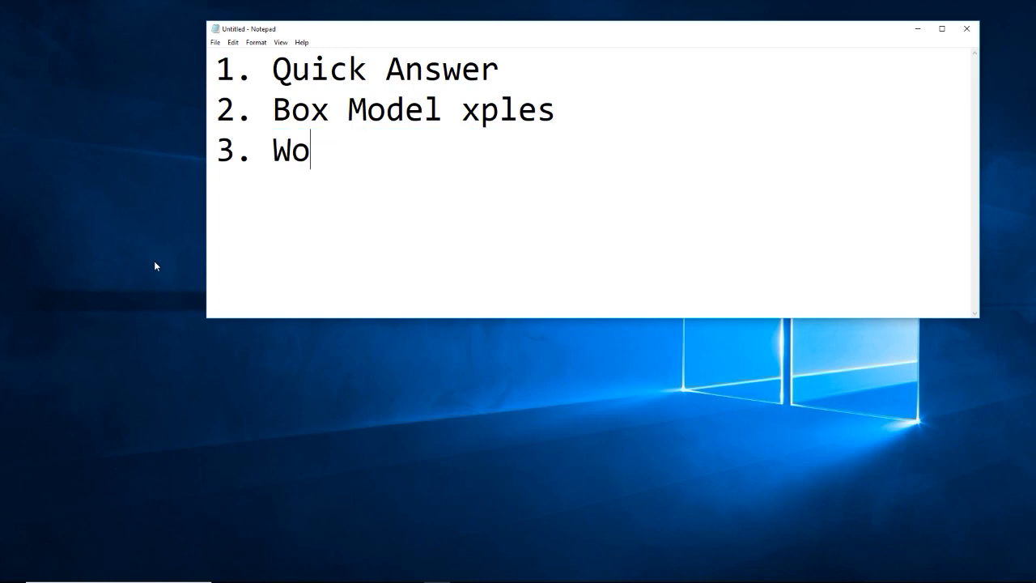
text(rkflow)
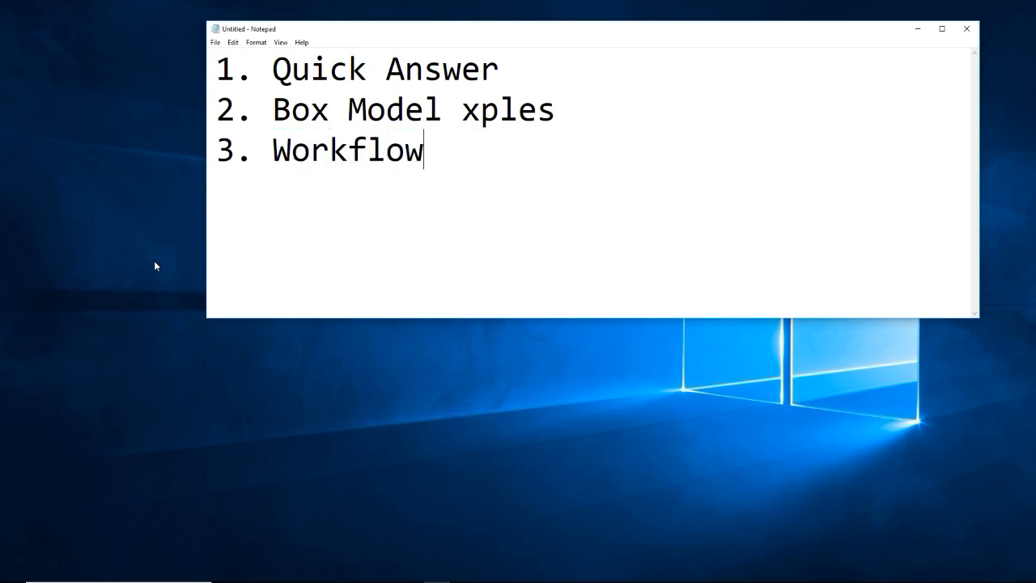
key(ctrl+Left)
text(Special)
key(End)
Add the fourth outline line "4. UV Payoff".
key(Return)
text(4. )
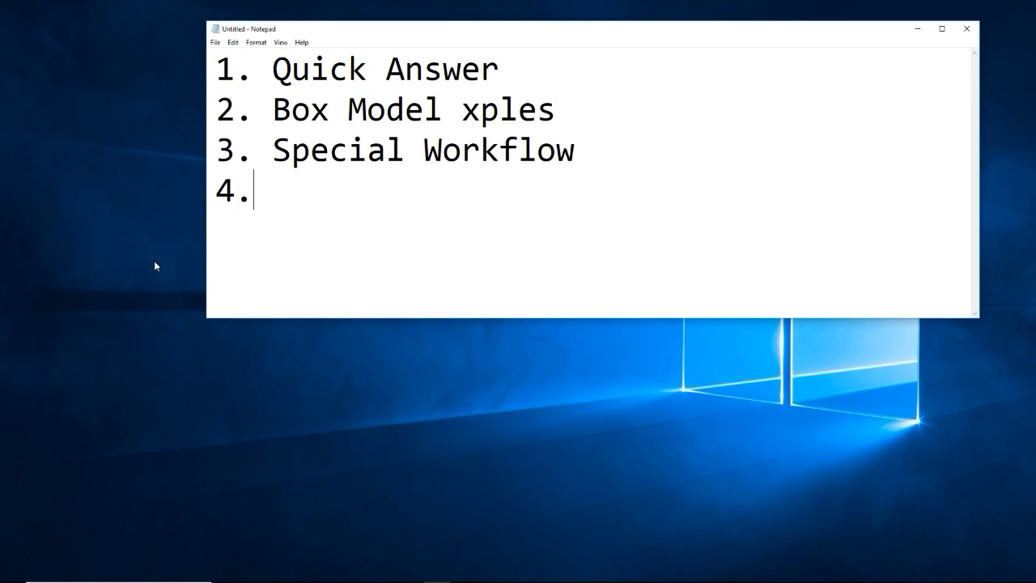
text(UV Payoff)
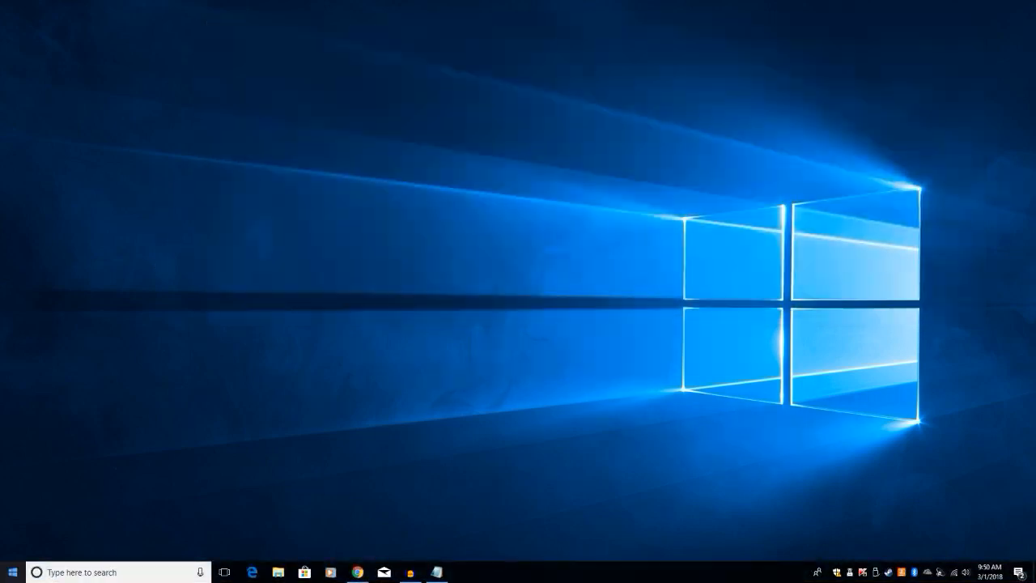
Launch Blender and dismiss its splash screen.
click(11, 573)
click(50, 278)
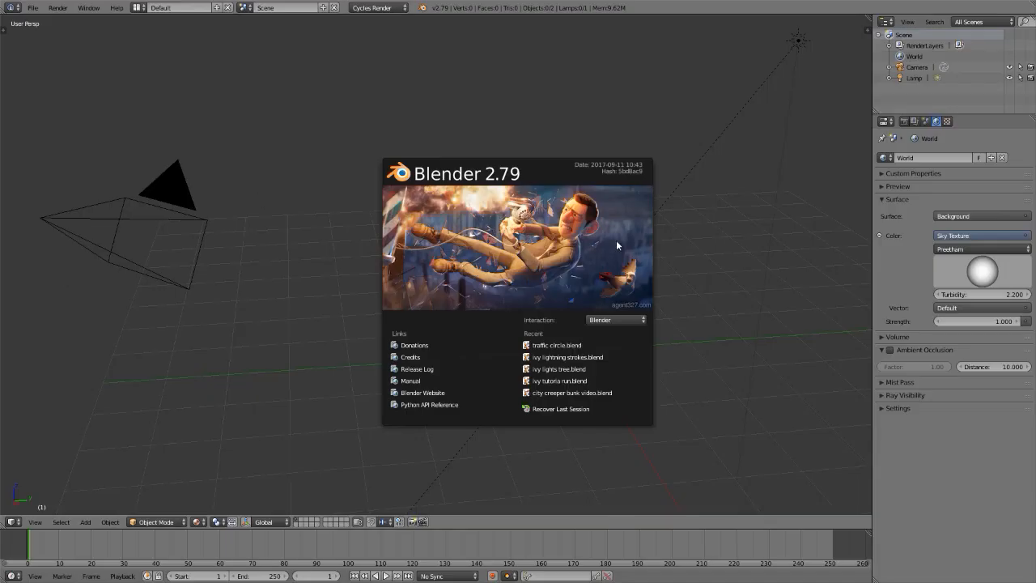
click(616, 241)
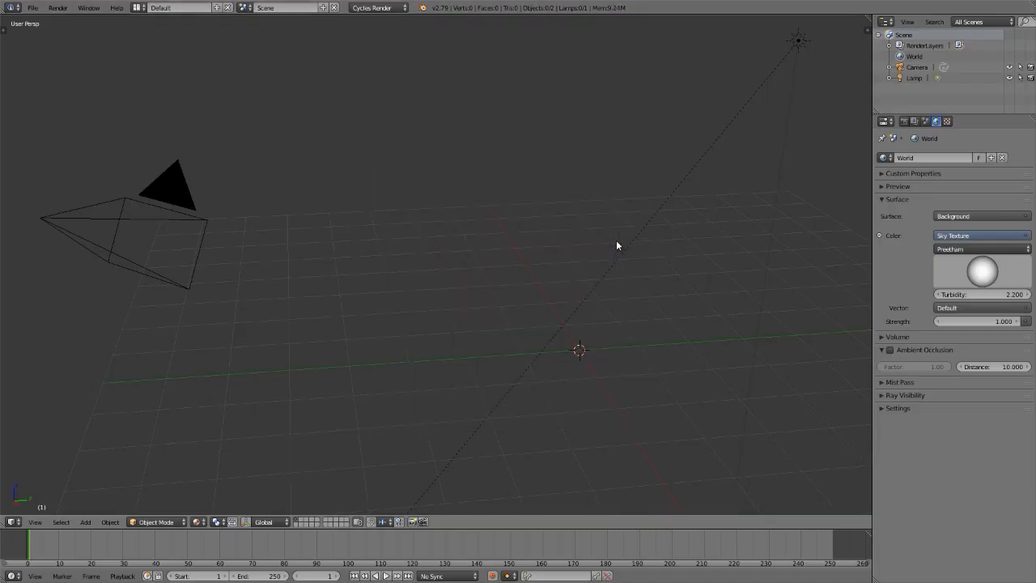
Delete all objects from the scene, including the camera and the lamp.
middle_drag(606, 383, 505, 320)
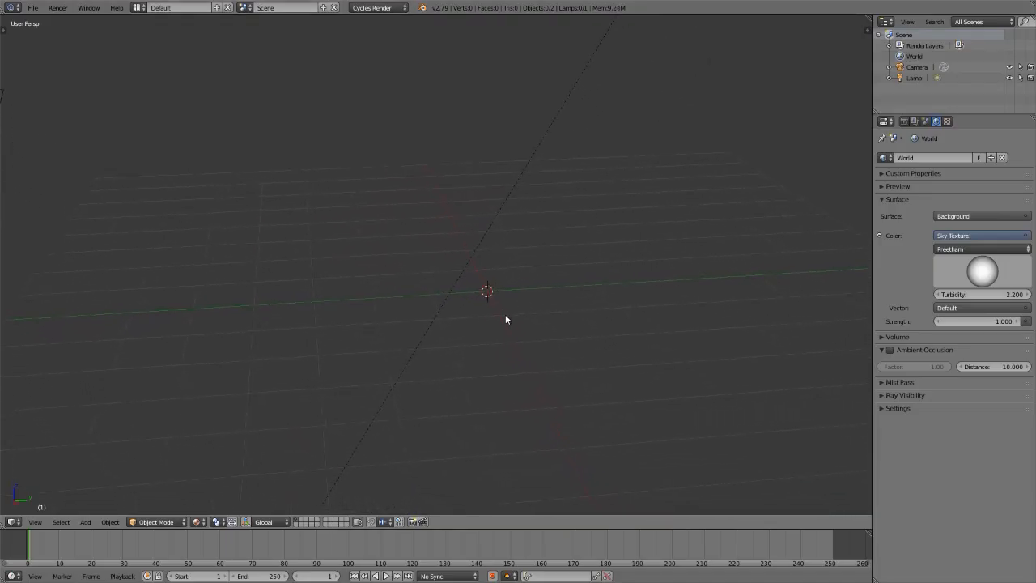
key(a)
key(x)
click(506, 318)
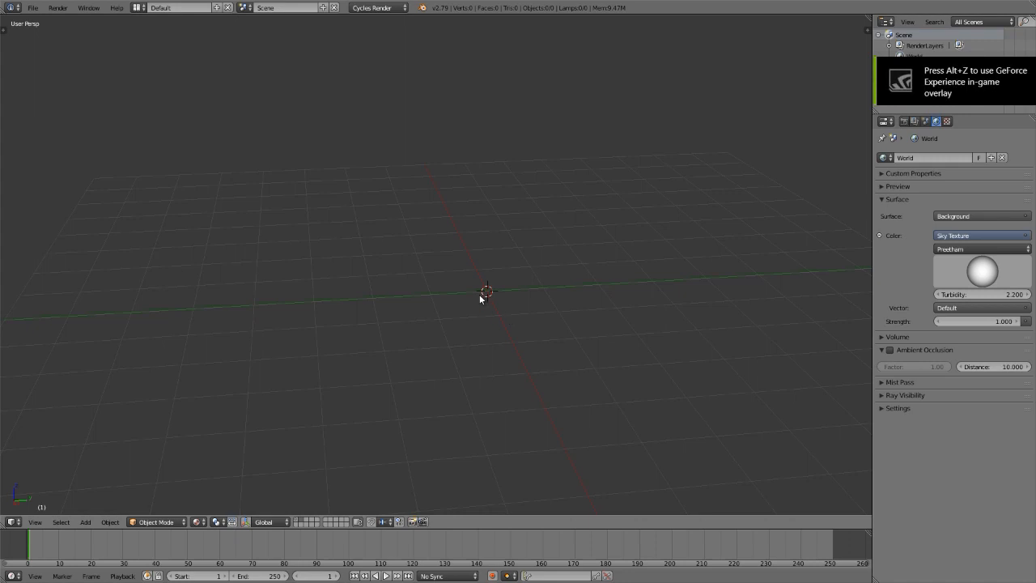
Add a Path curve at the origin in top orthographic view.
key(KP_5)
key(KP_7)
shift+middle_drag(461, 280, 489, 311)
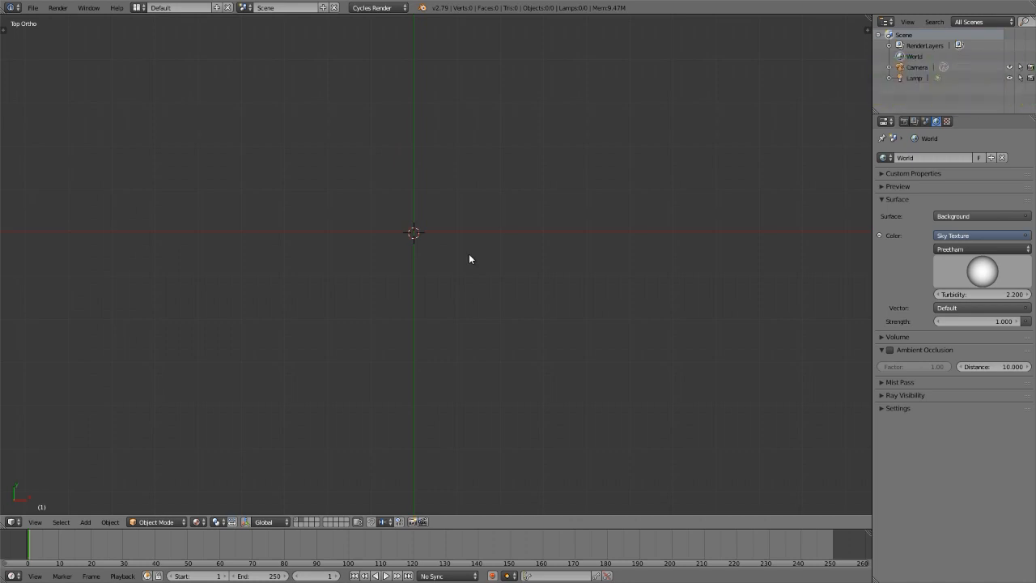
key(shift+a)
mouse_move(470, 258)
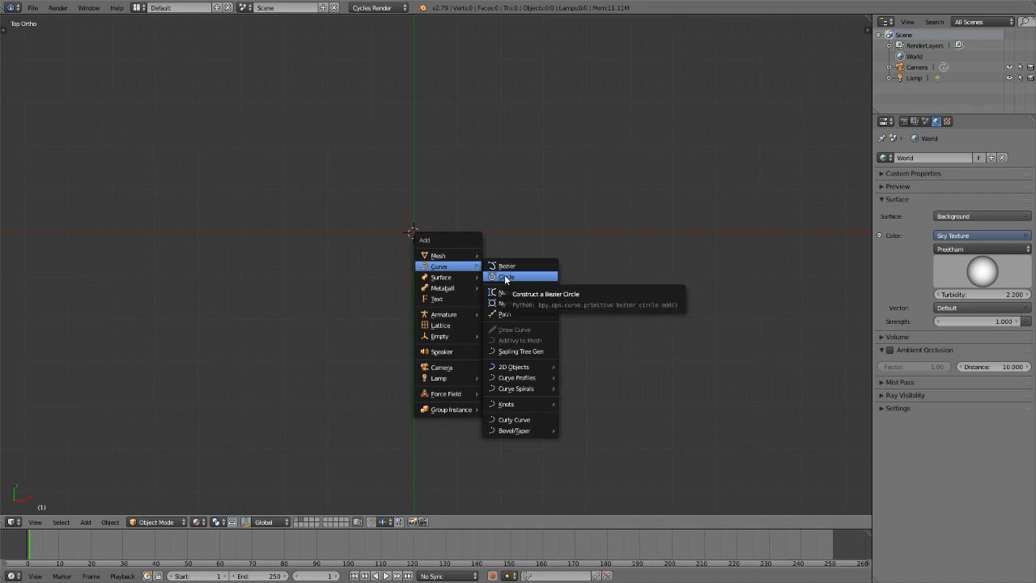
click(504, 314)
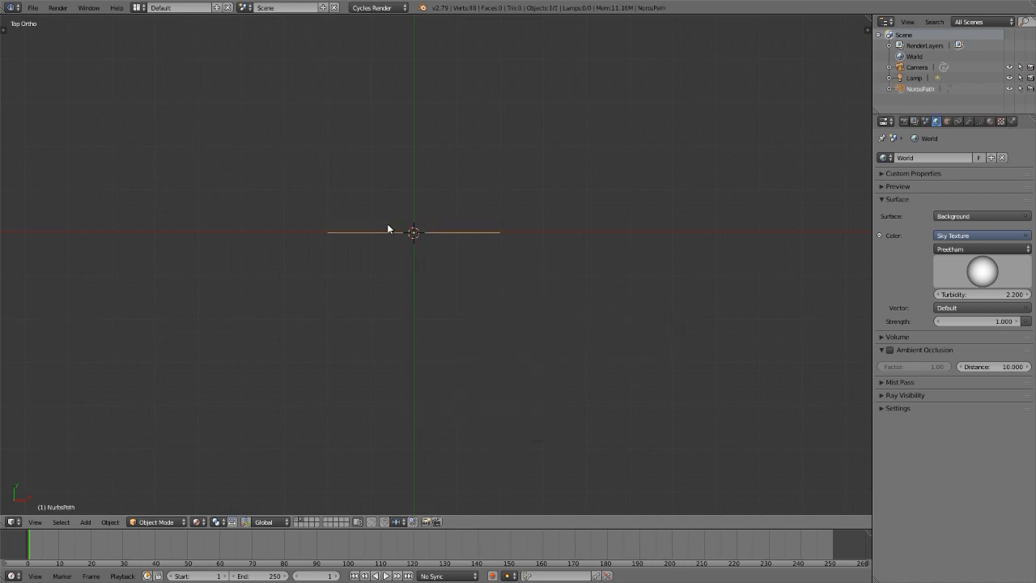
Bend the path into an S by moving its second control point up about 0.4 along Y and its fourth one down.
key(Tab)
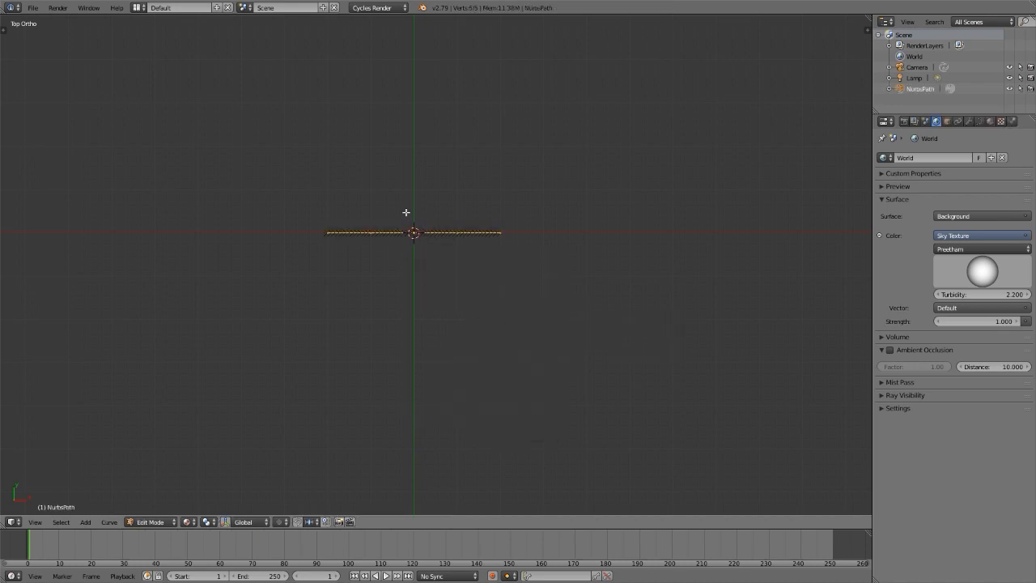
key(a)
scroll(407, 222, up, 3)
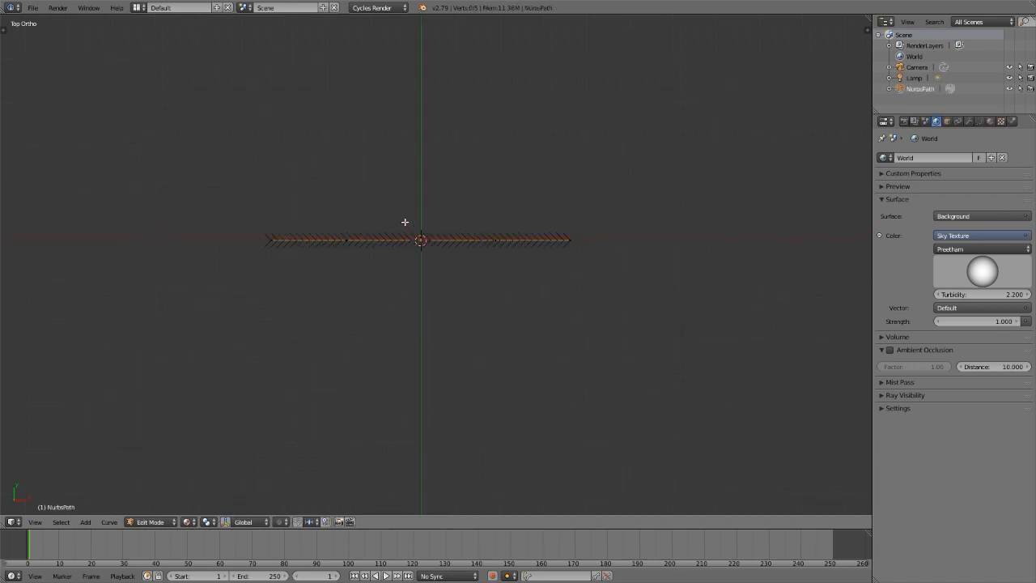
right_click(346, 238)
key(ctrl+space)
drag(347, 184, 343, 155)
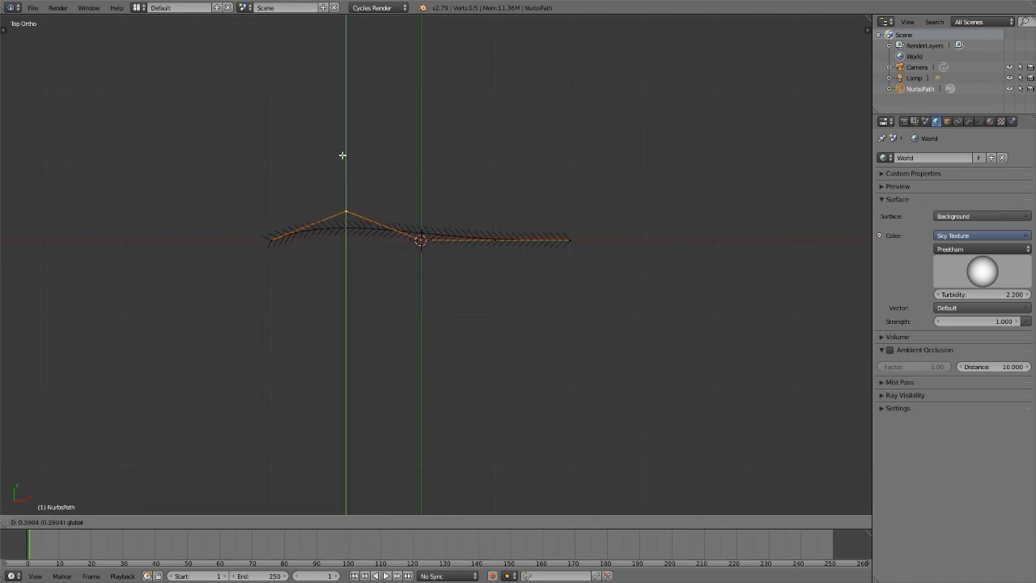
right_click(494, 239)
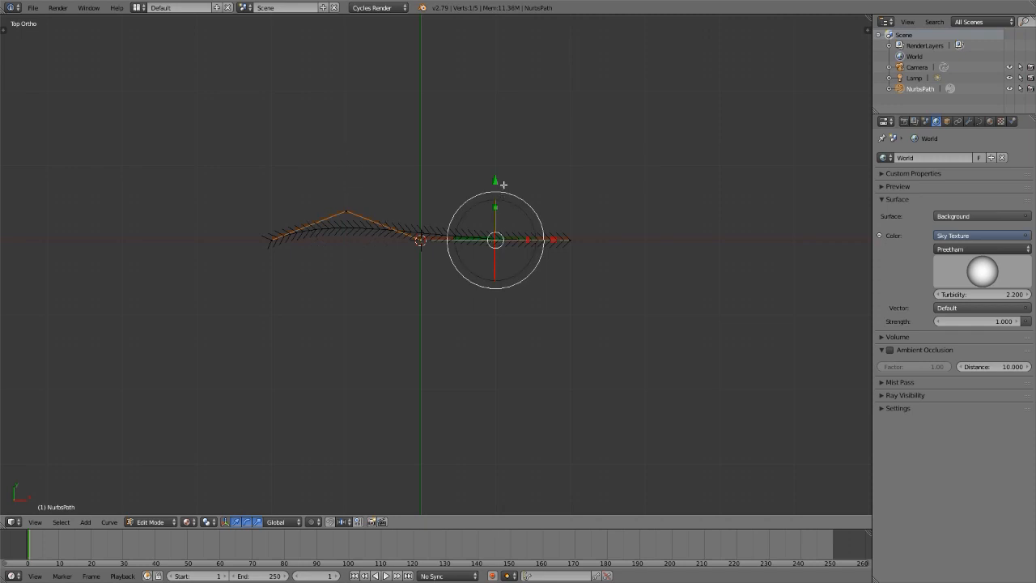
drag(492, 184, 493, 238)
scroll(488, 164, down, 2)
scroll(488, 165, up, 1)
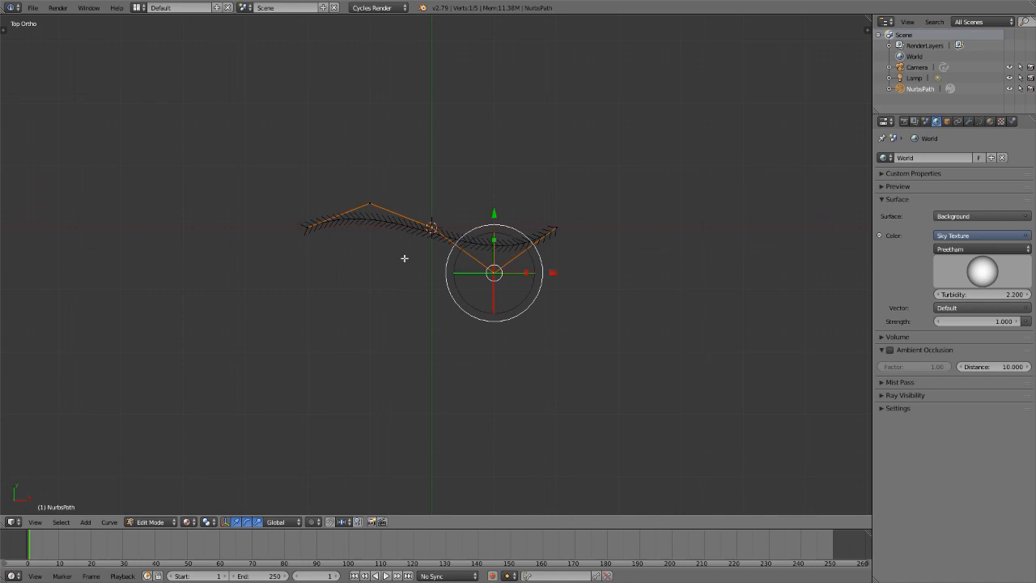
Duplicate the path's middle control point to a spot below the curve and delete that duplicate.
right_click(432, 228)
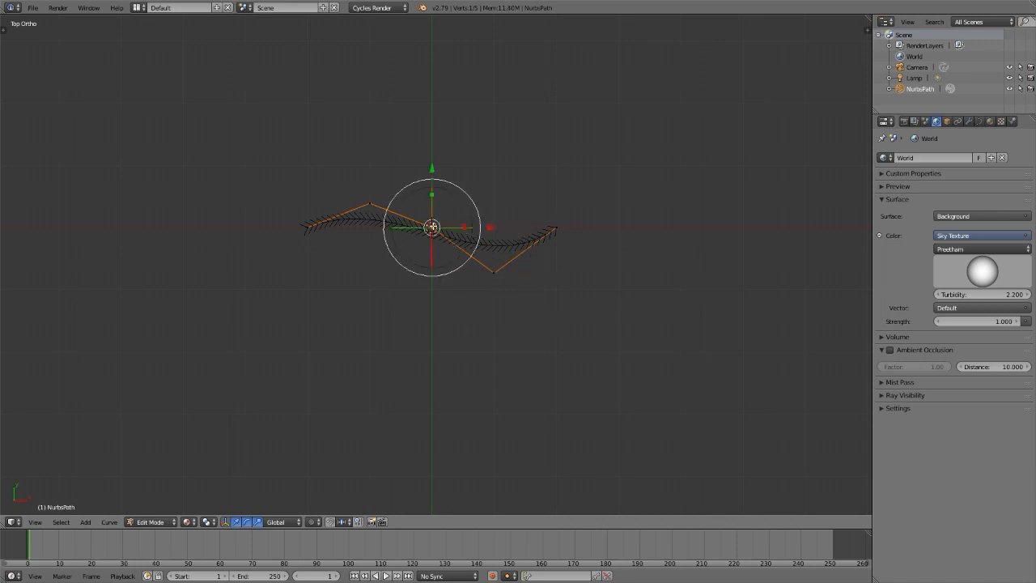
right_click(366, 202)
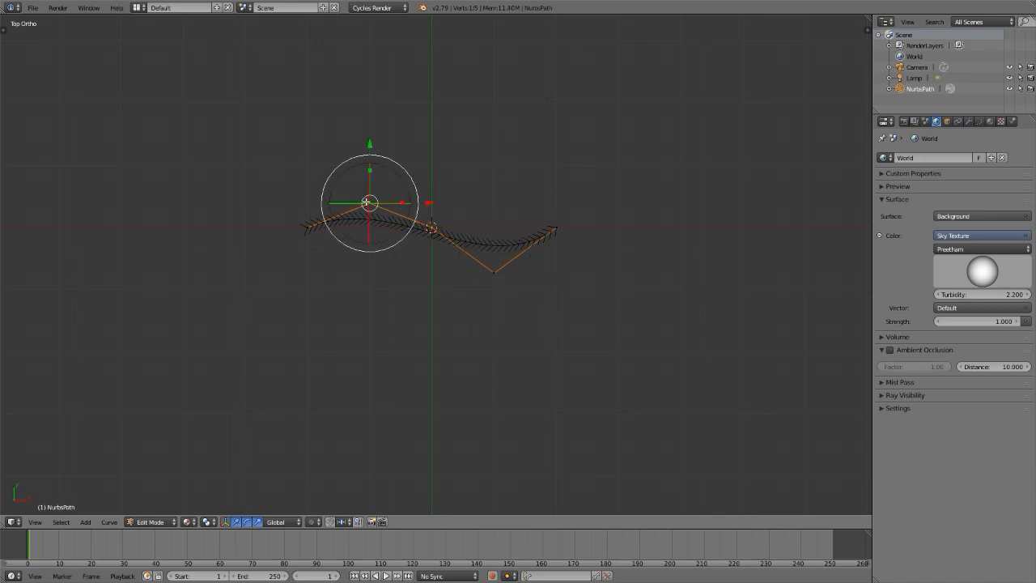
right_click(432, 228)
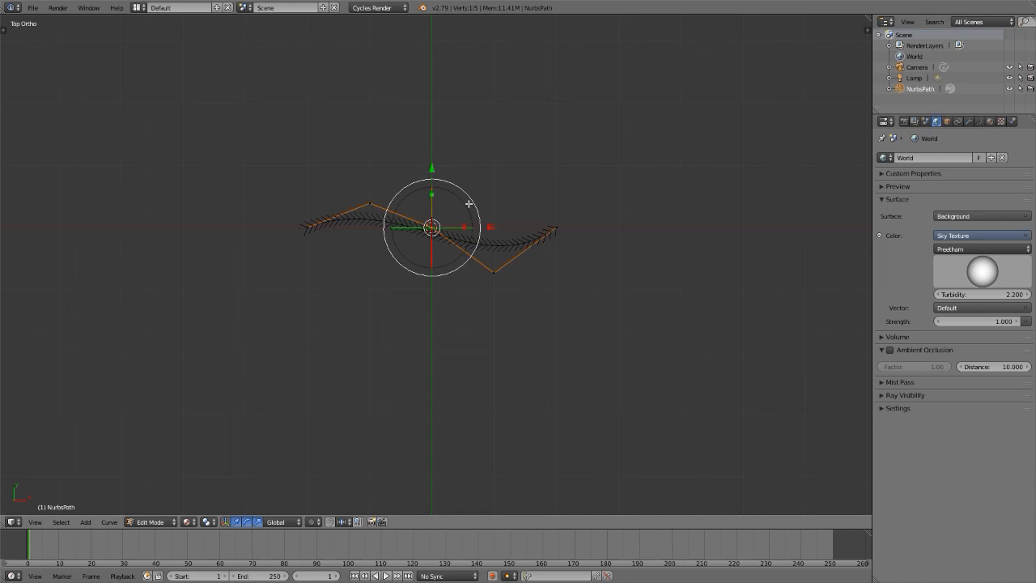
key(g)
click(448, 367)
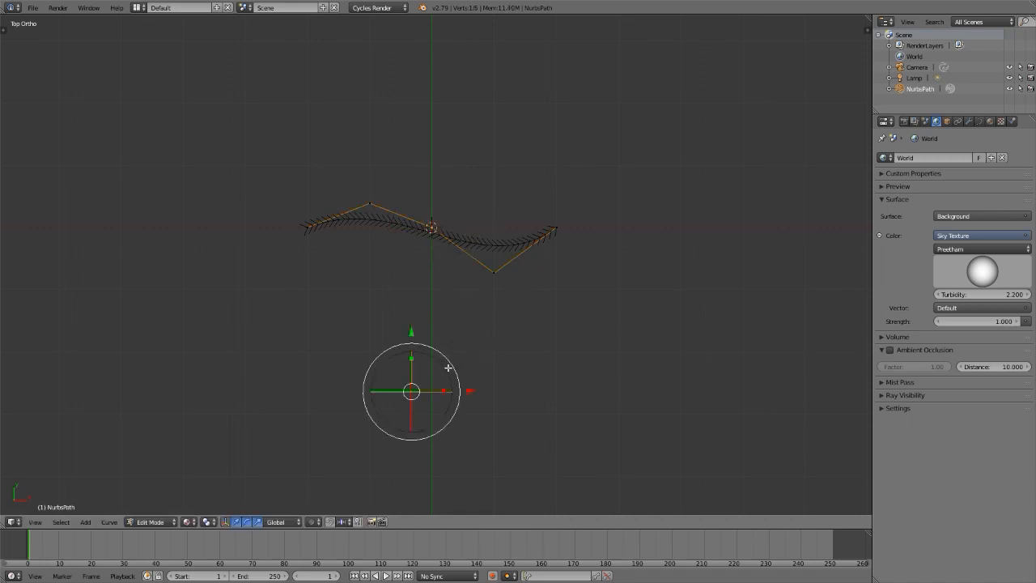
key(x)
click(449, 367)
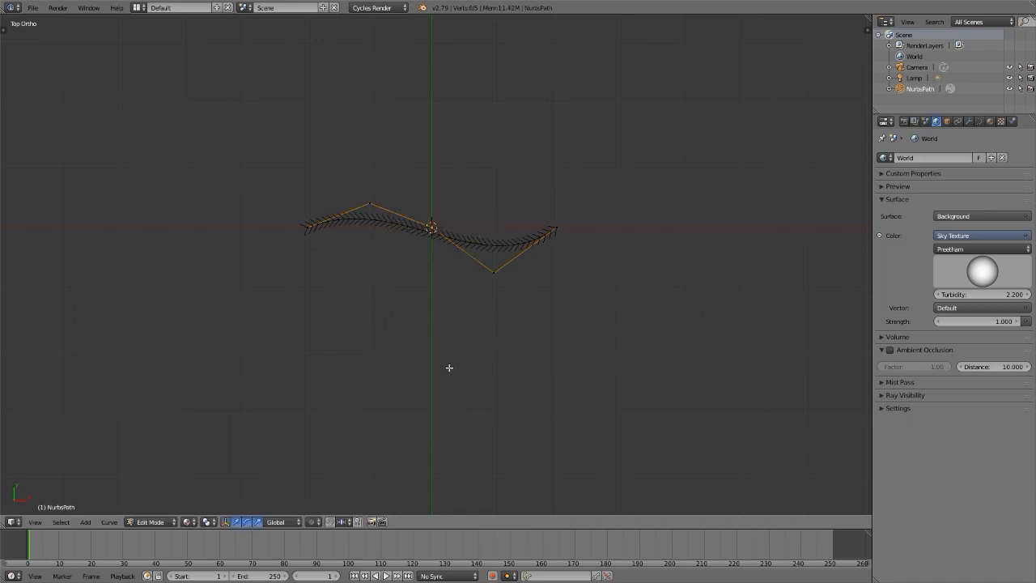
Leave the path's Edit Mode and add a Nurbs Curve at the origin.
key(Tab)
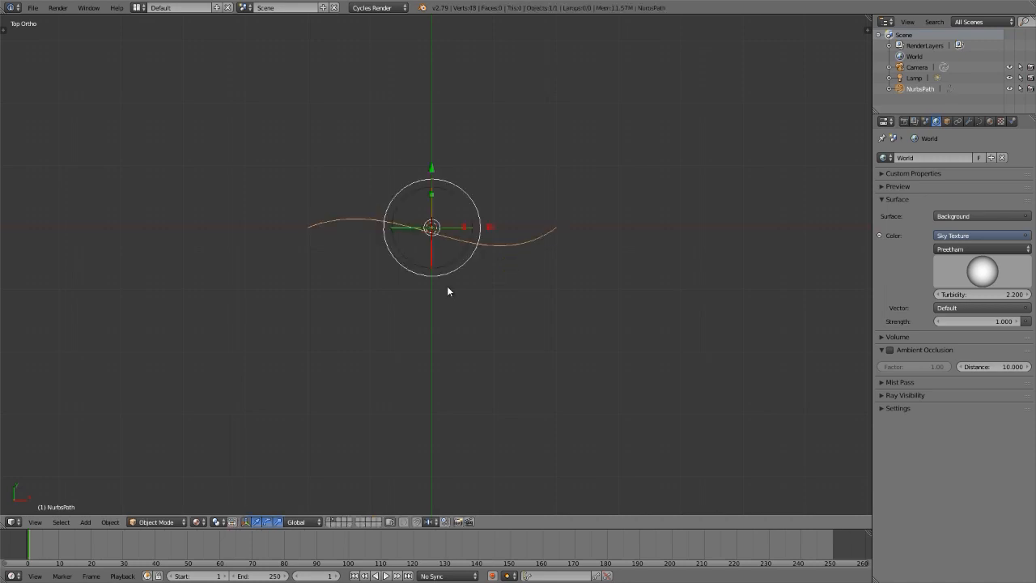
key(shift+a)
mouse_move(449, 290)
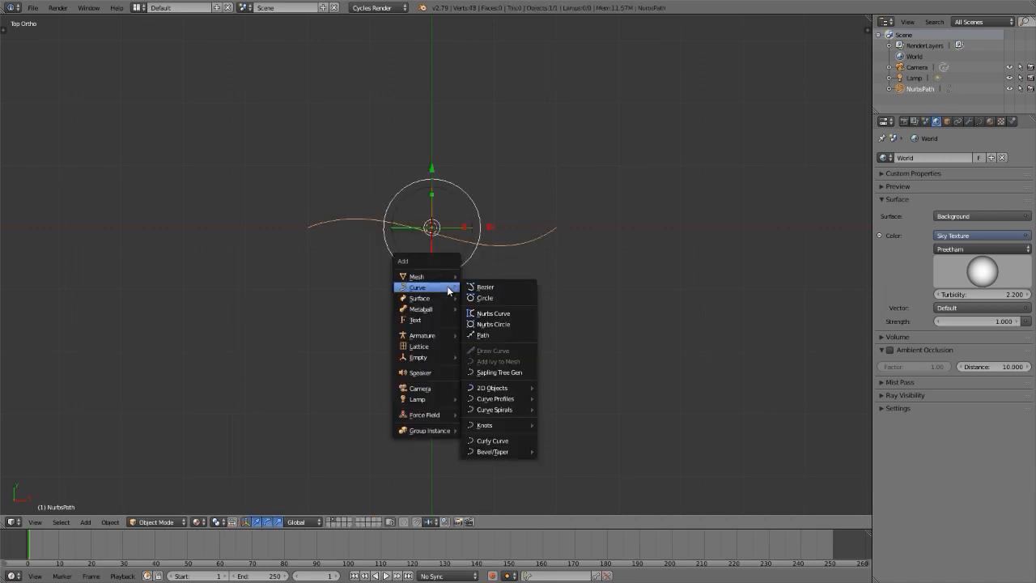
click(486, 315)
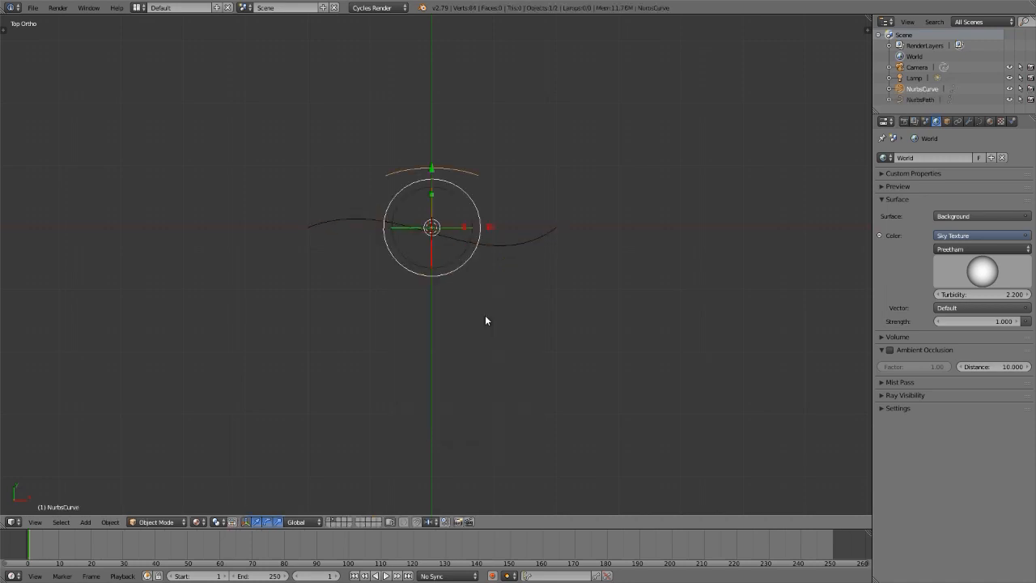
Rotate all control points of the new Nurbs curve clockwise by almost a quarter turn in Edit Mode.
key(Tab)
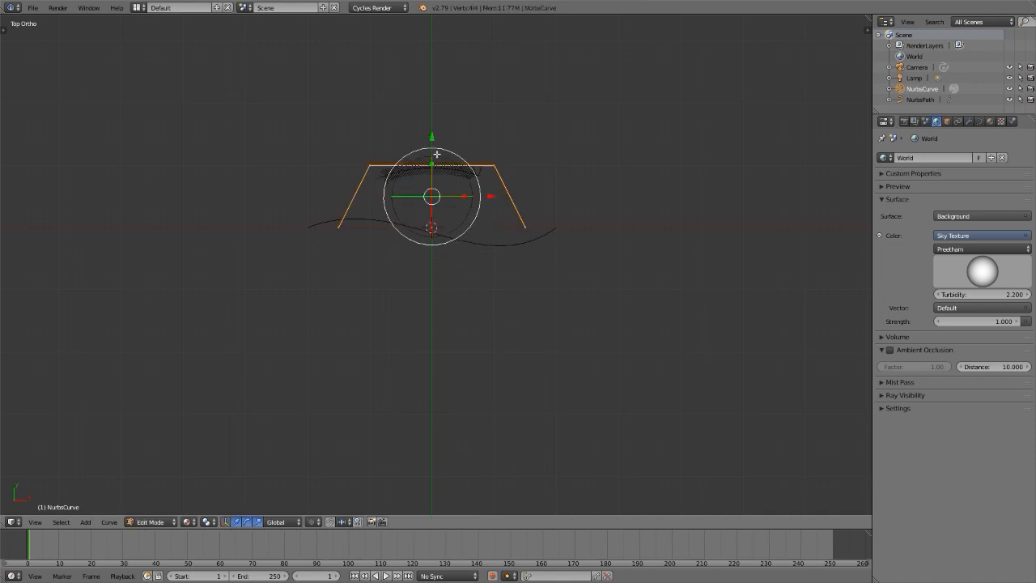
key(r)
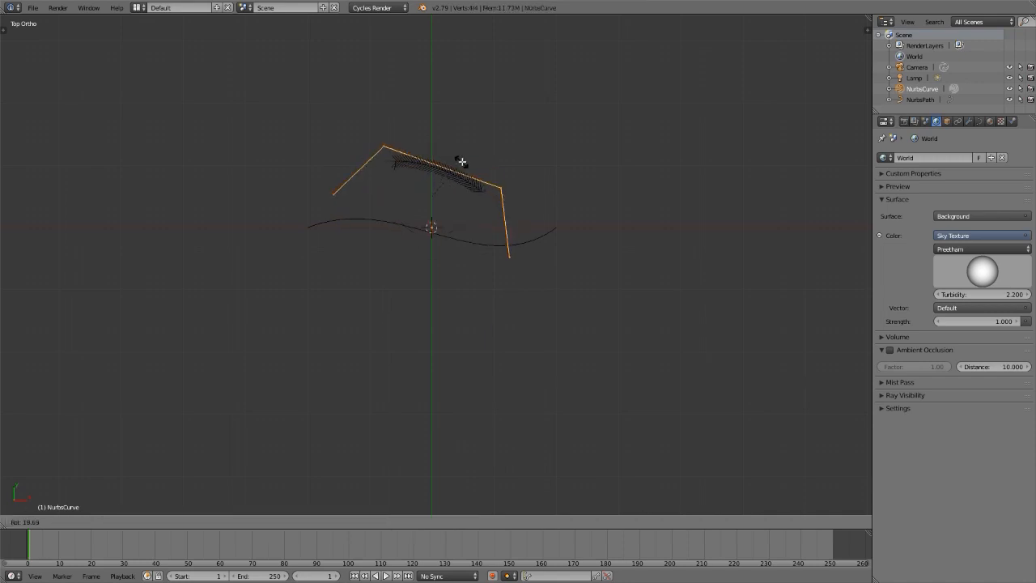
click(501, 213)
key(Tab)
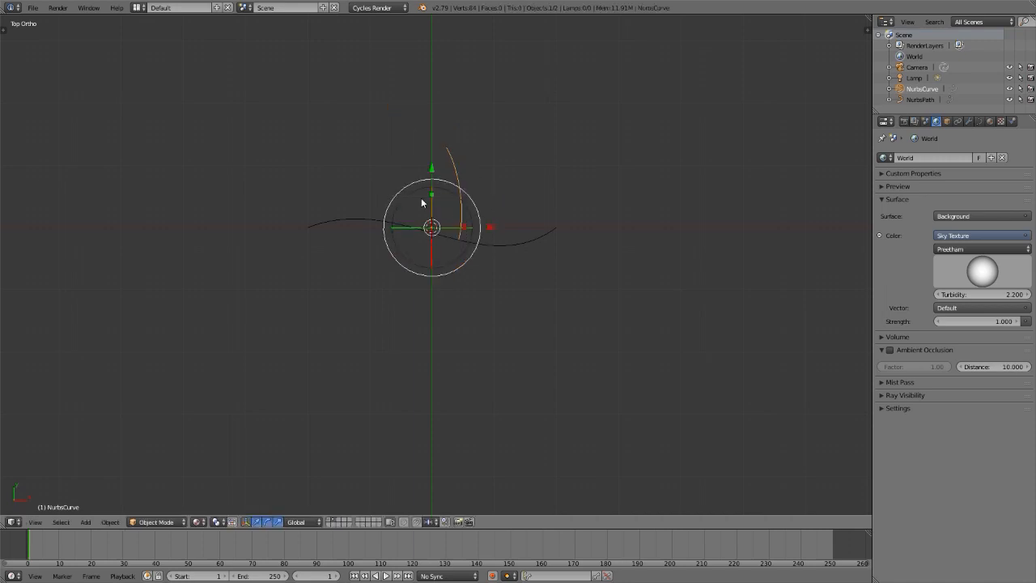
Add a Bezier curve at the origin and enter its Edit Mode.
right_click(360, 220)
right_click(453, 170)
key(shift+a)
mouse_move(429, 269)
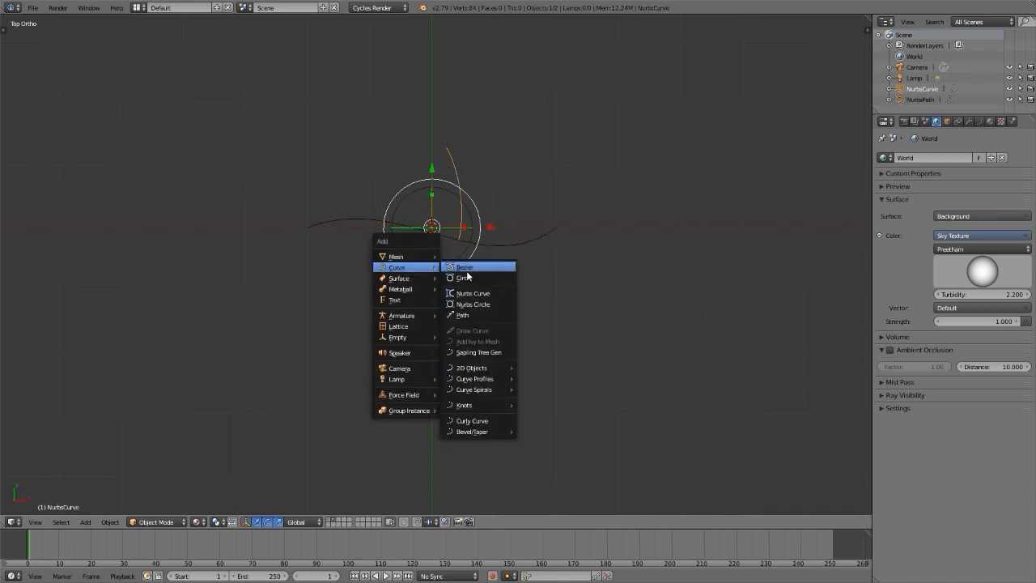
click(468, 274)
key(Tab)
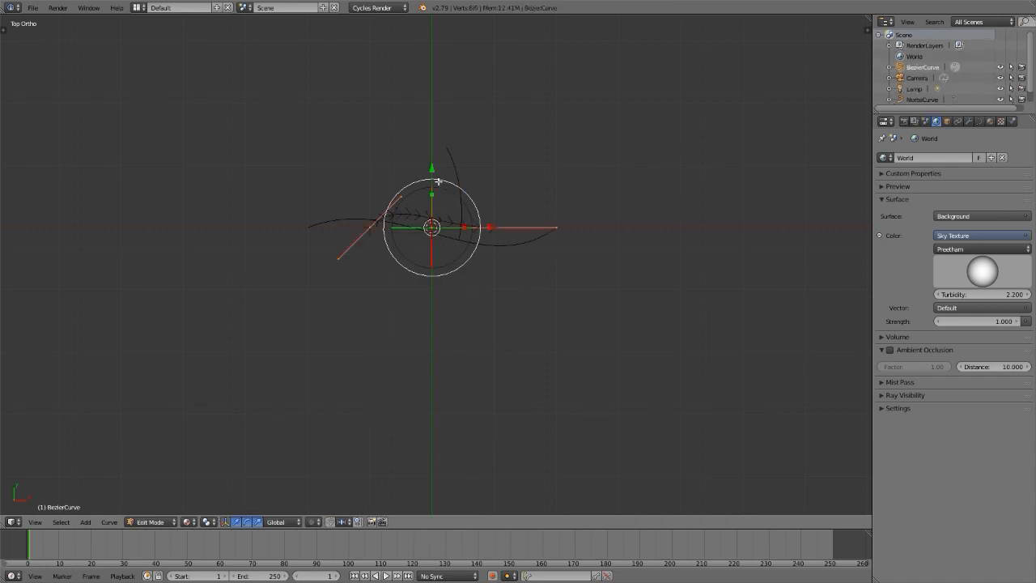
Rotate the Bezier curve's points clockwise about a quarter turn, move them down-left until one end meets the path, and leave Edit Mode.
drag(418, 180, 361, 264)
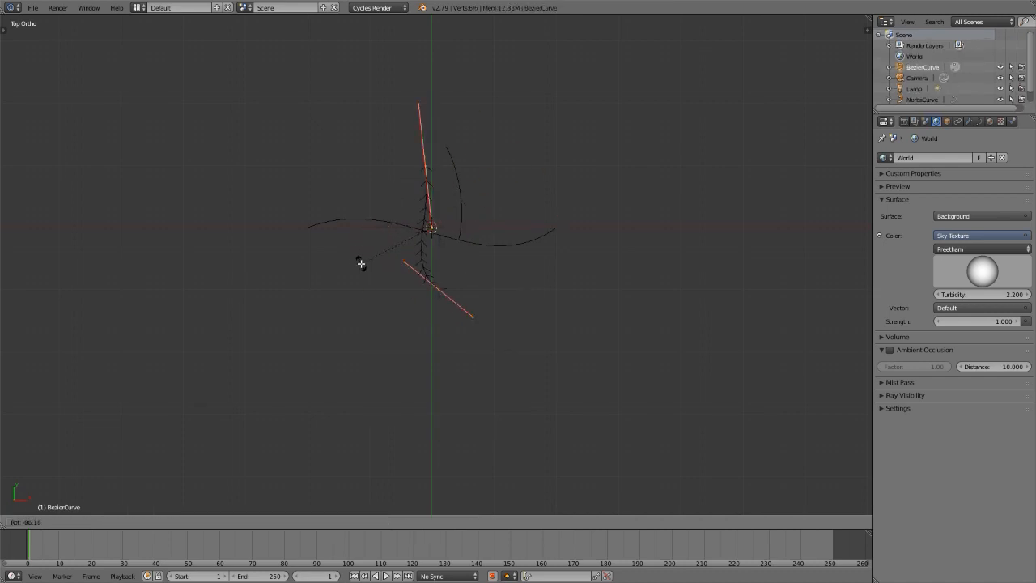
click(362, 251)
key(g)
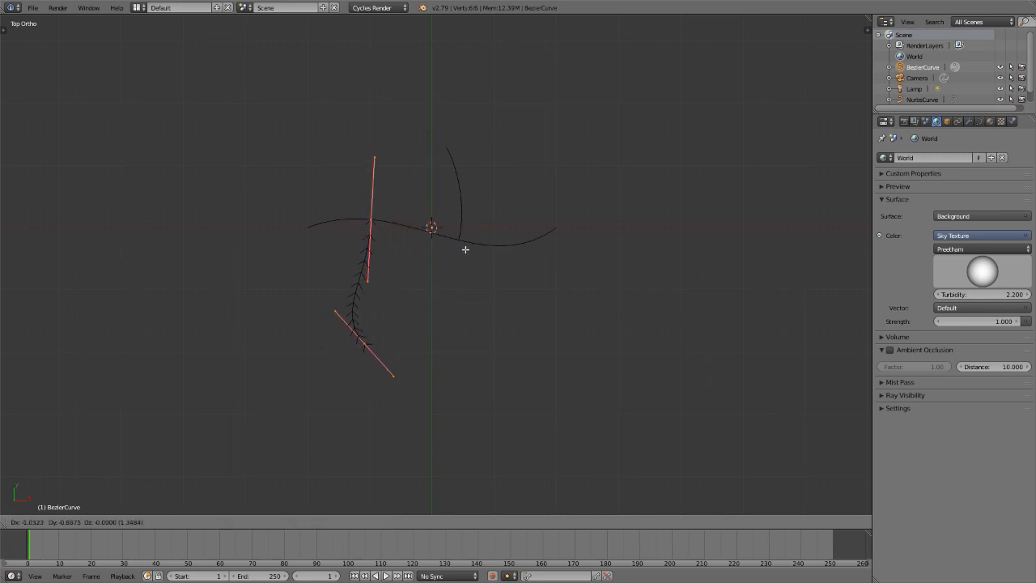
click(466, 249)
key(Tab)
Join the path, the Nurbs curve and the Bezier curve into one object and show its curve data settings.
key(a)
key(a)
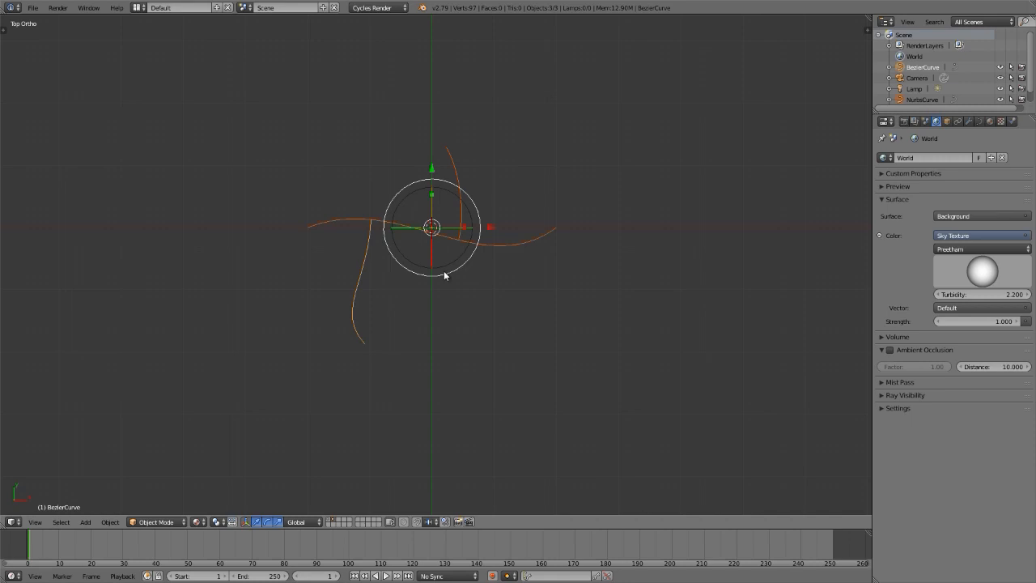
key(ctrl+space)
scroll(378, 220, up, 4)
scroll(378, 225, down, 2)
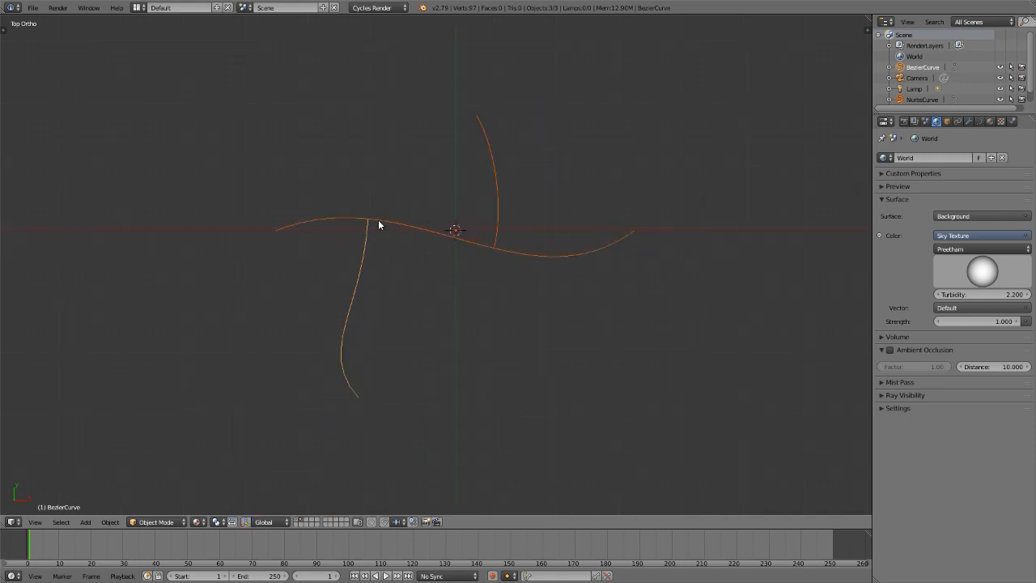
key(ctrl+j)
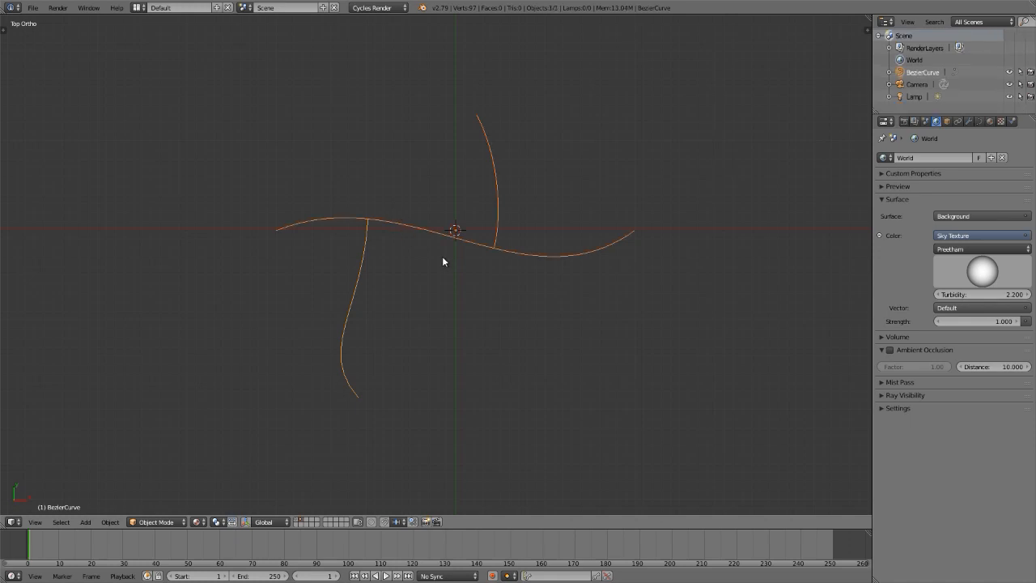
click(979, 122)
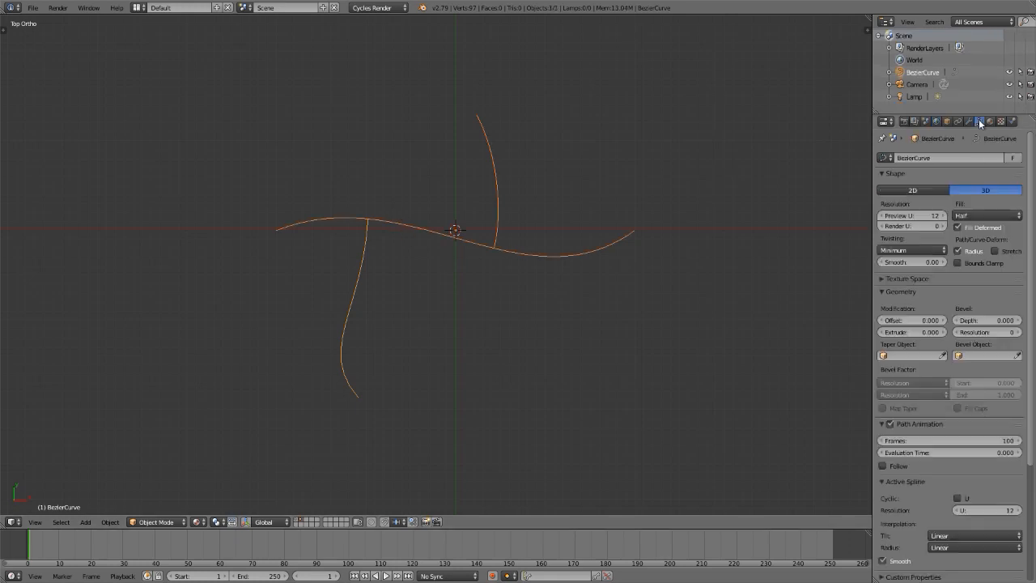
Add a mesh plane at the origin and scale it by 0.2 in Edit Mode.
key(shift+a)
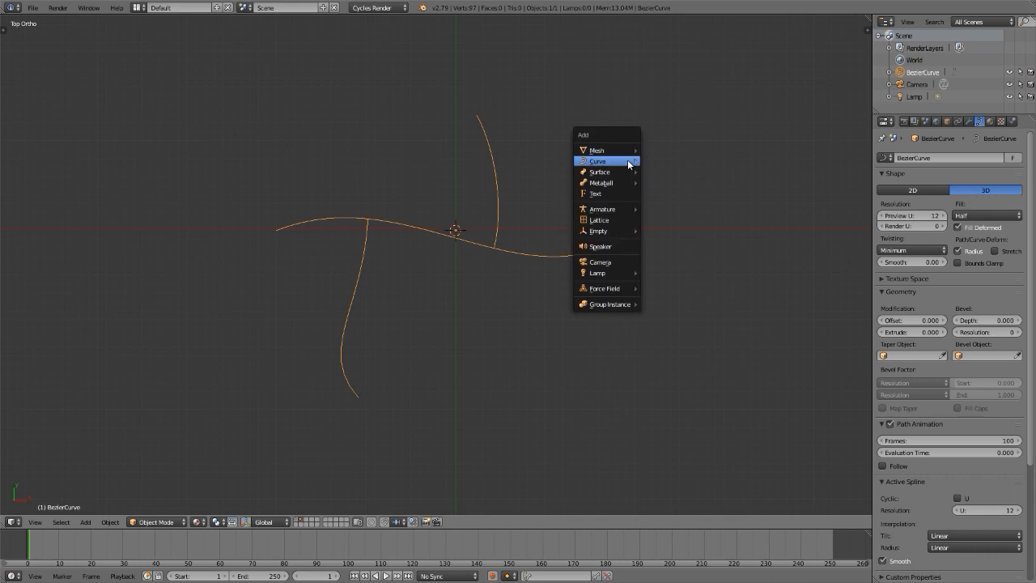
mouse_move(615, 150)
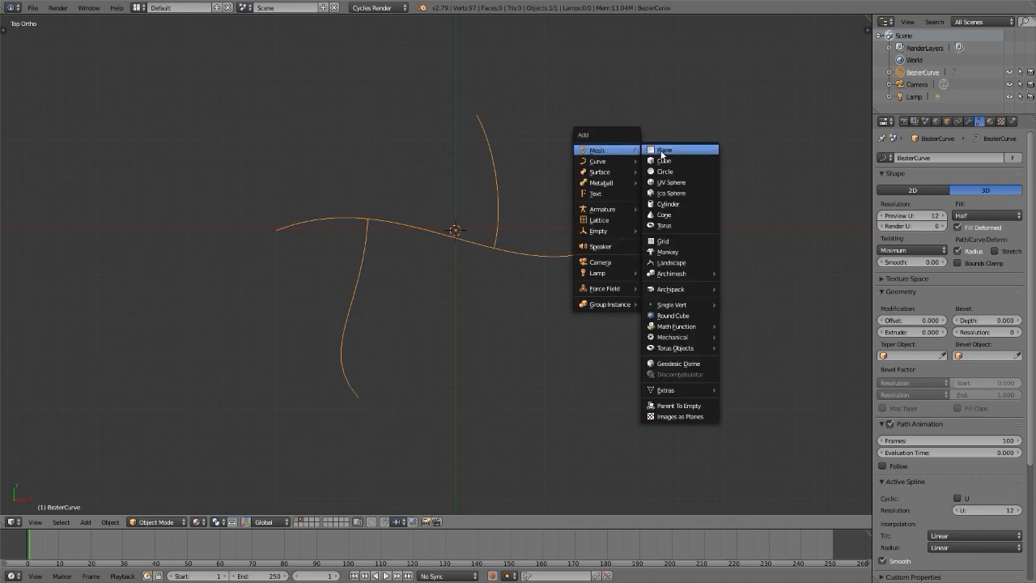
click(662, 151)
key(Tab)
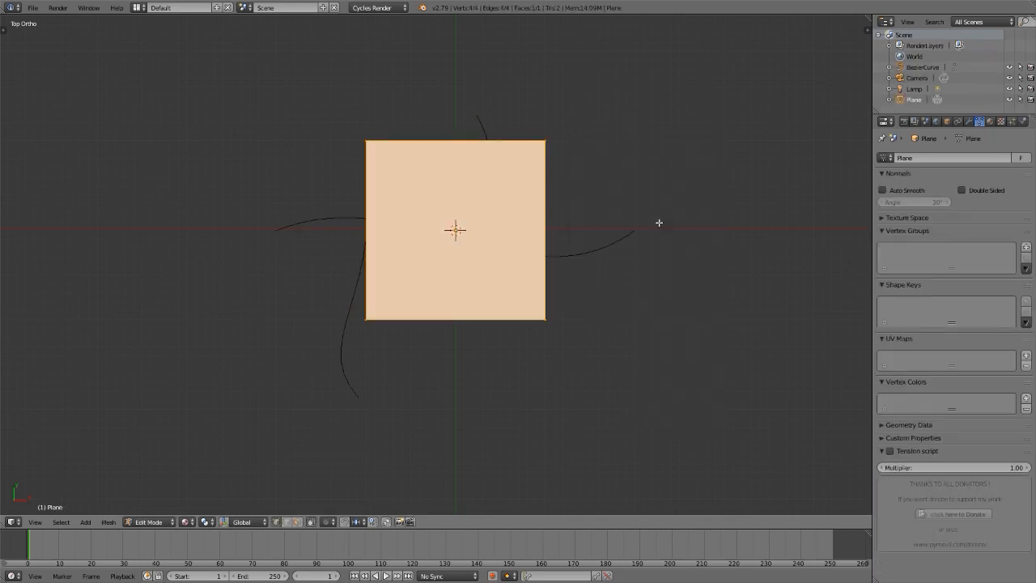
key(KP_Decimal)
key(KP_2)
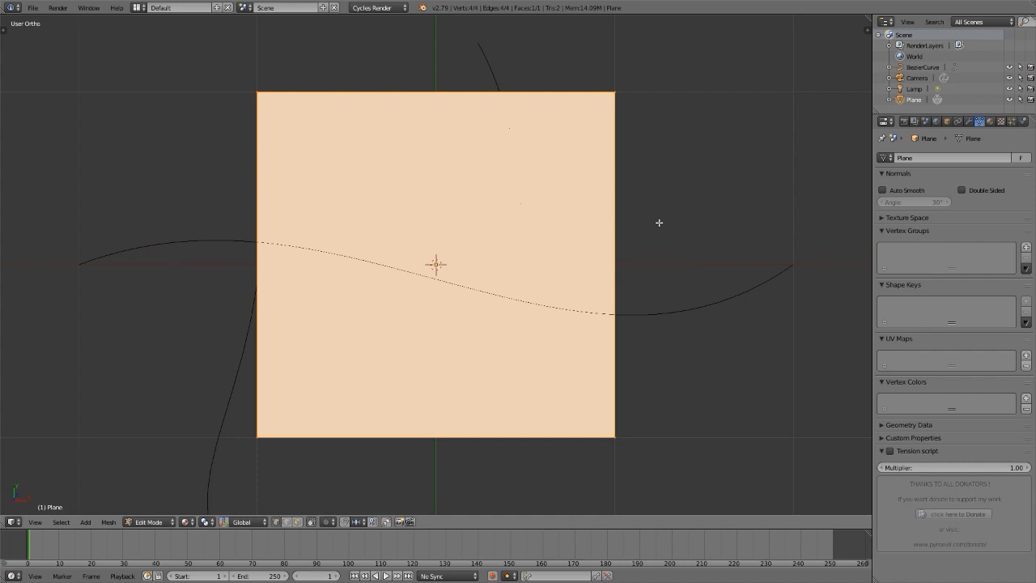
text(s0.2)
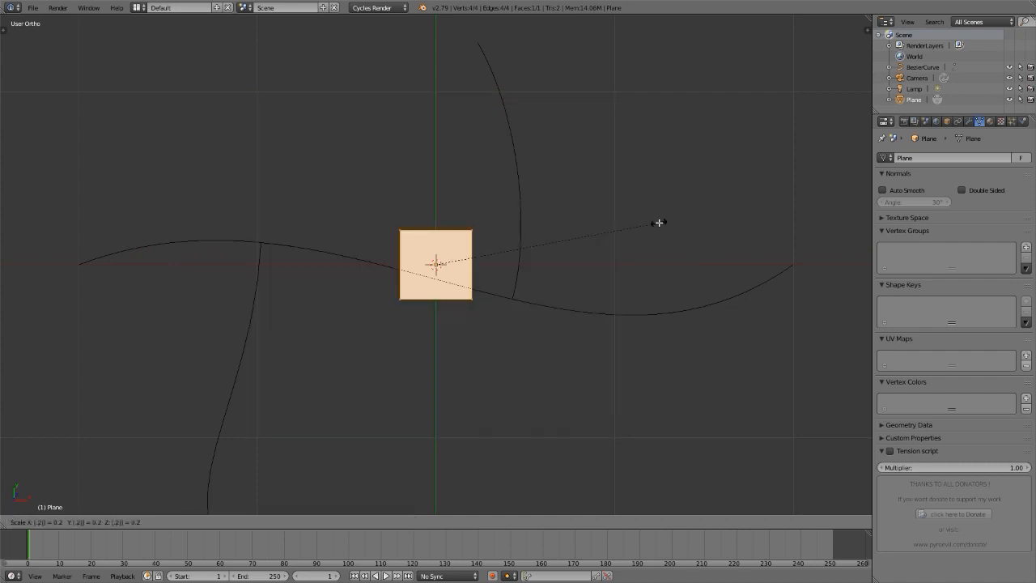
key(Return)
scroll(622, 194, down, 3)
key(Tab)
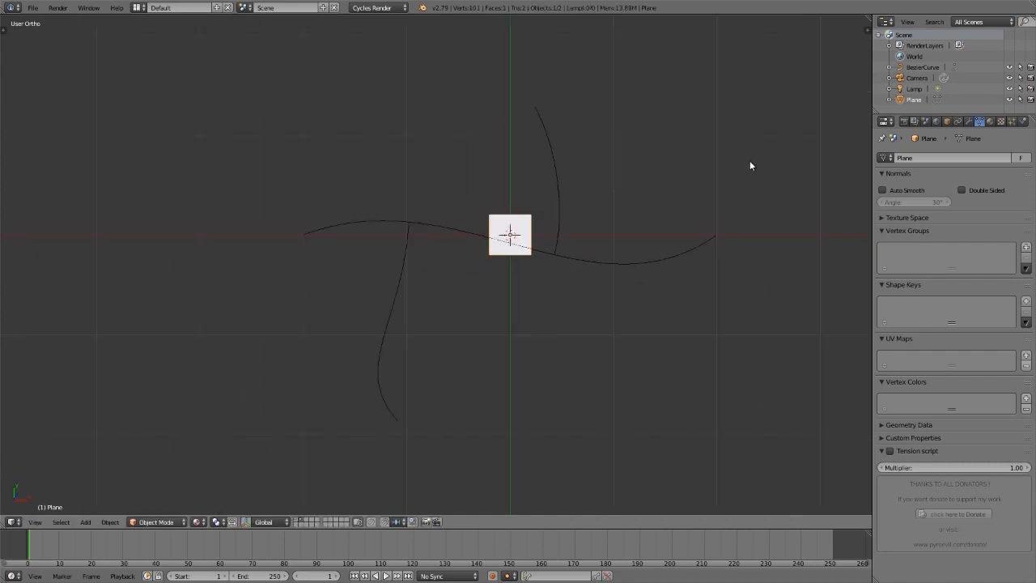
Give the plane a Curve modifier that uses BezierCurve as its object.
click(971, 121)
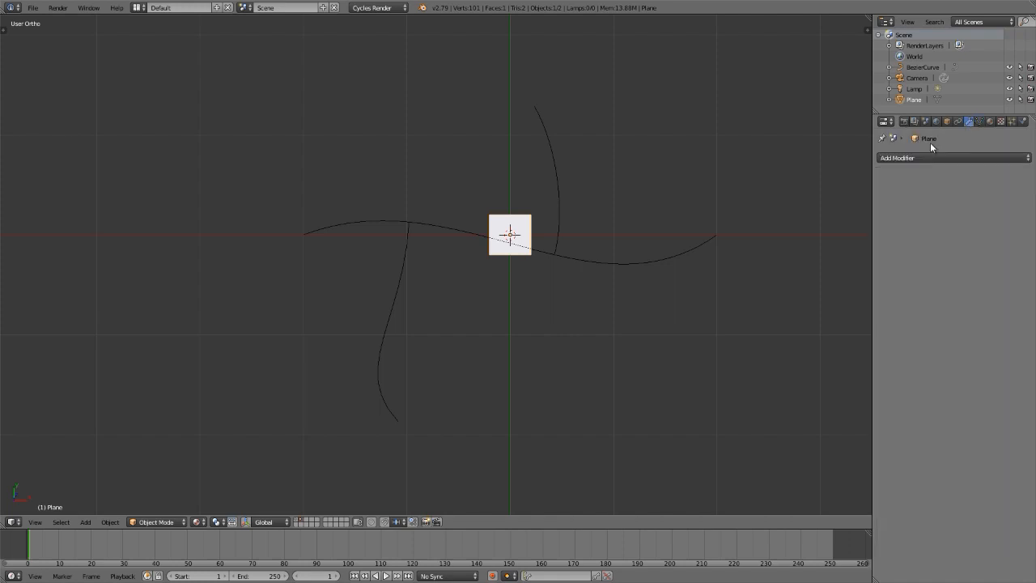
click(929, 155)
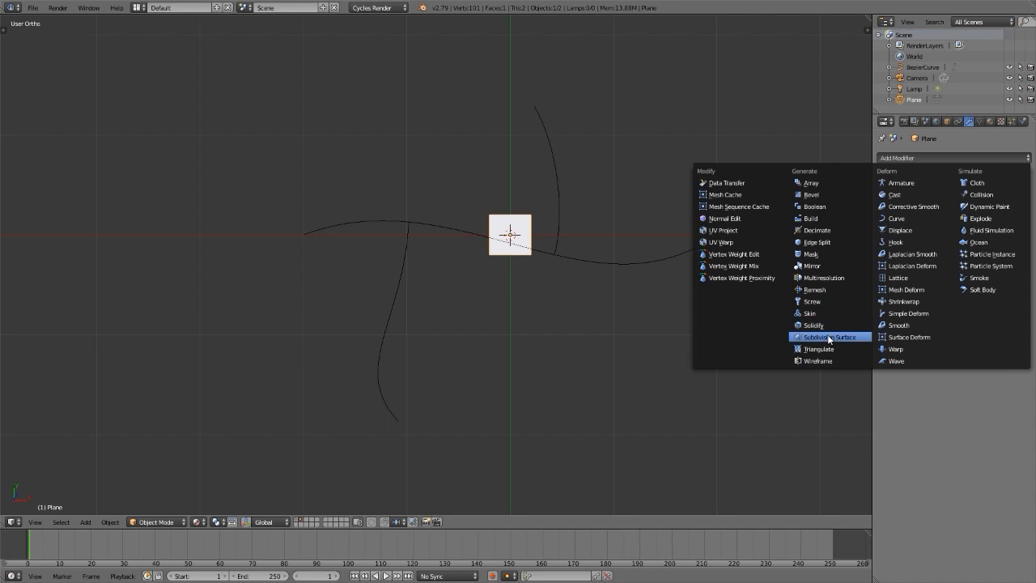
click(896, 221)
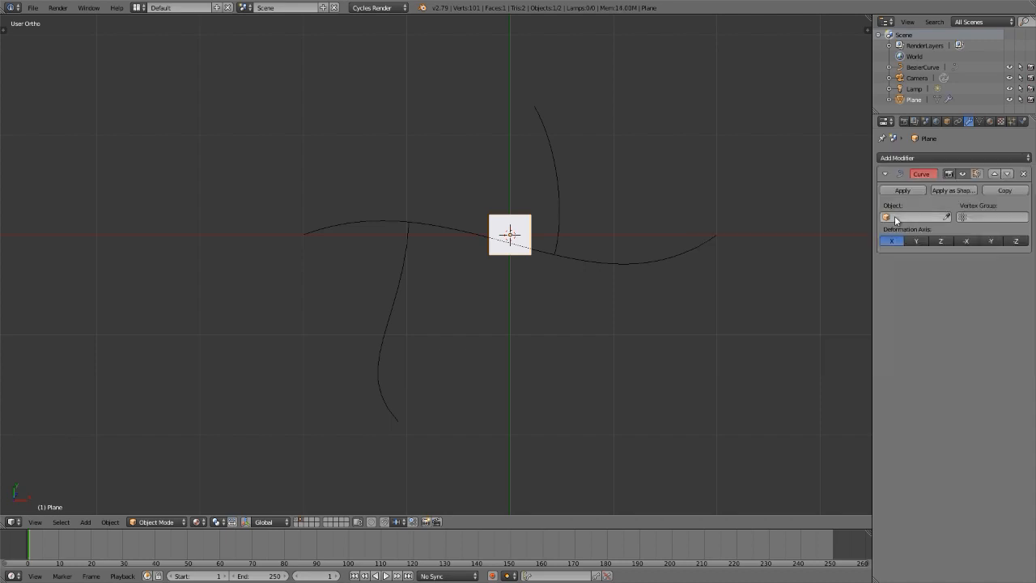
click(909, 217)
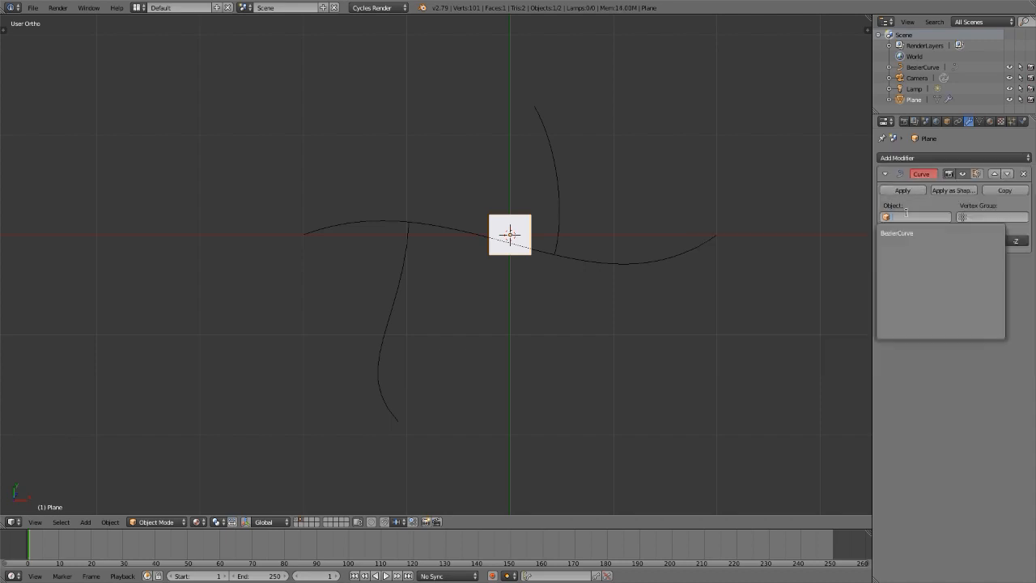
click(909, 230)
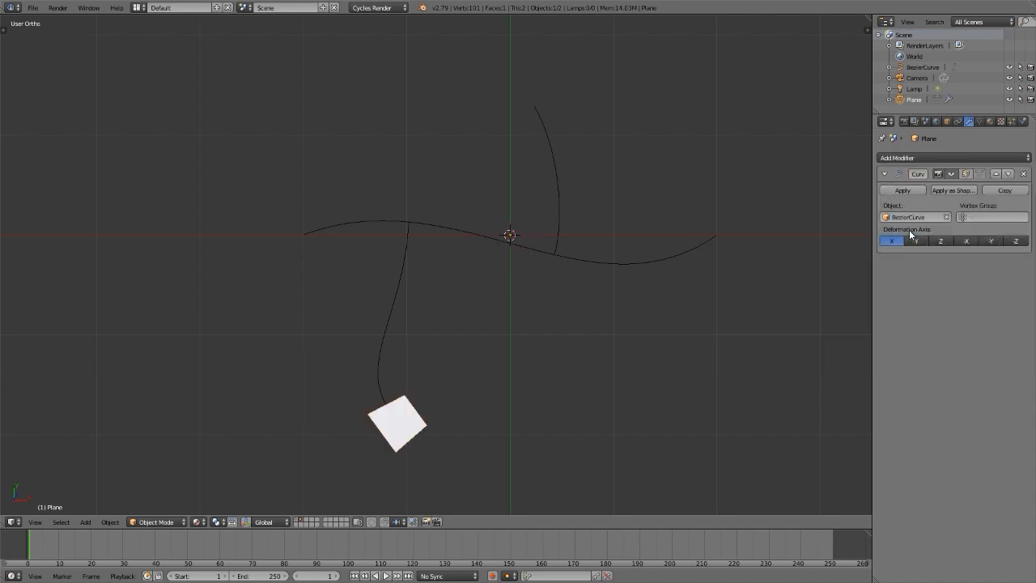
Add an Array modifier with Fit Curve set to BezierCurve, and place it above the Curve modifier.
click(925, 158)
click(820, 187)
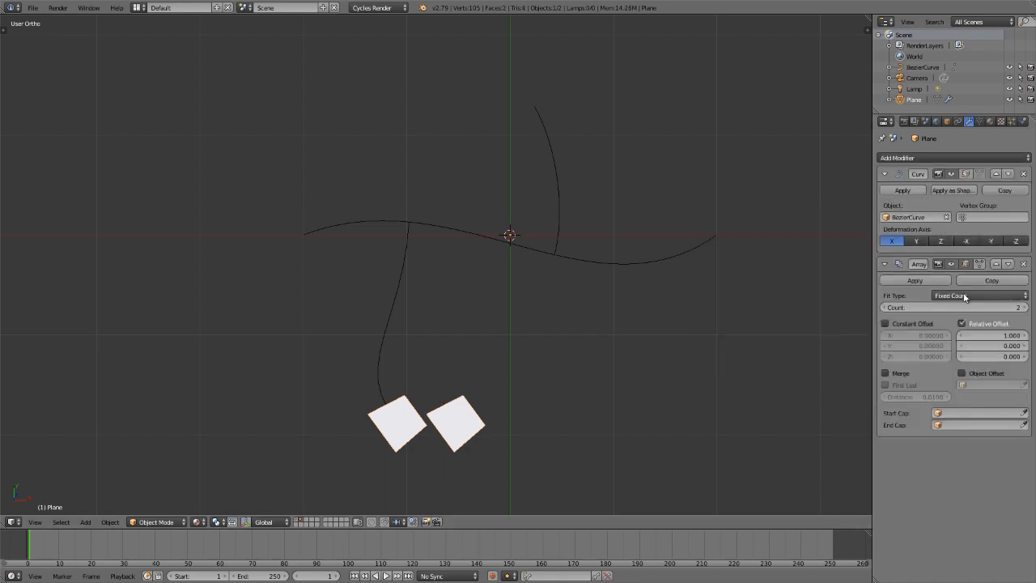
click(962, 294)
click(947, 254)
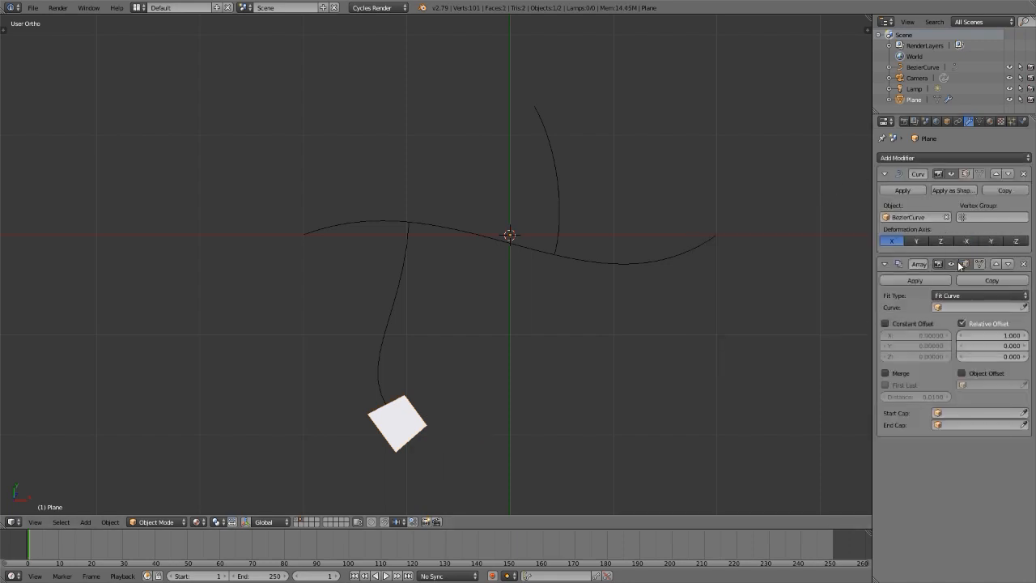
click(960, 307)
click(953, 322)
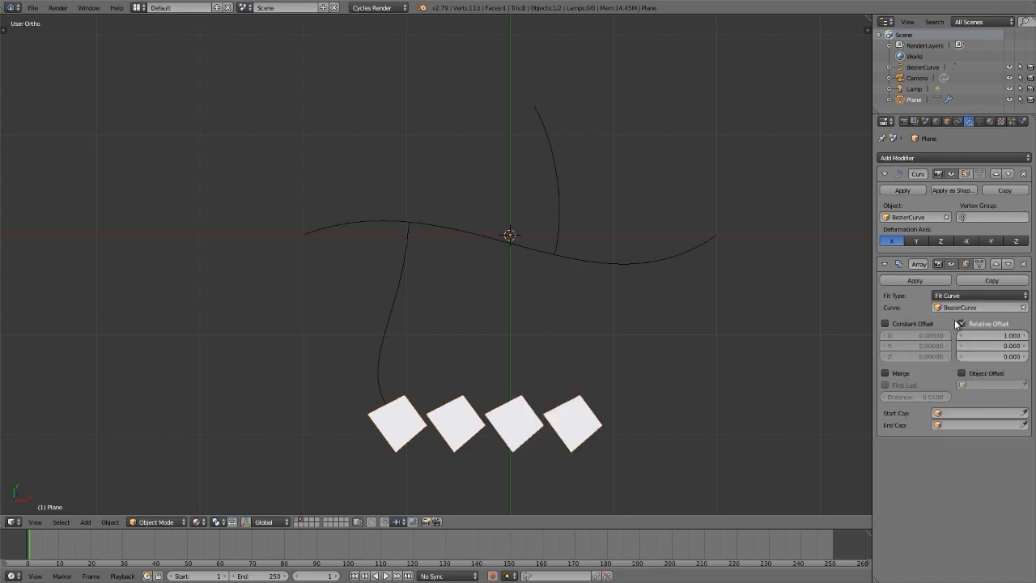
click(996, 264)
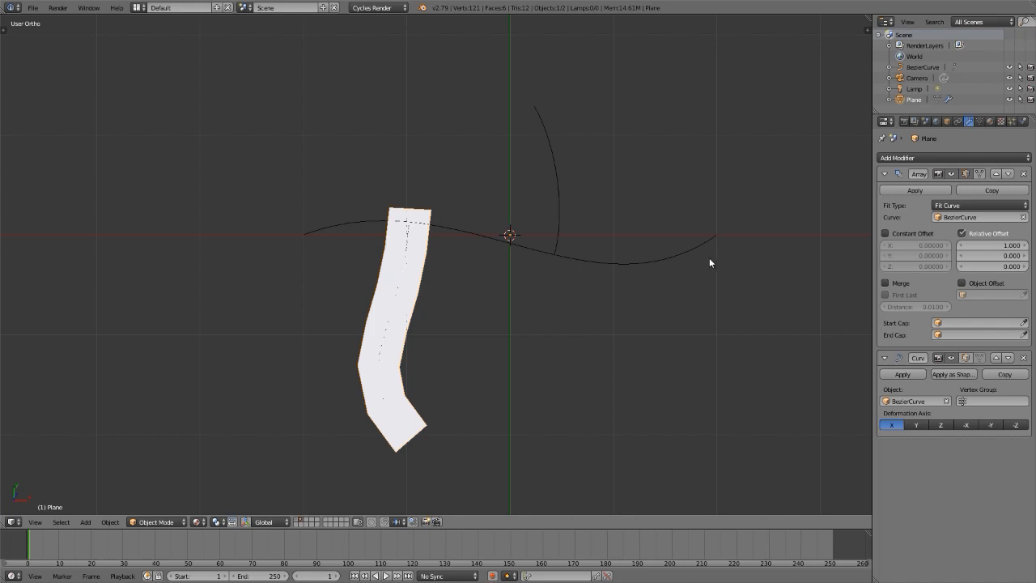
In Edit Mode, divide the plane lengthwise into three strips with two centred loop cuts.
key(KP_5)
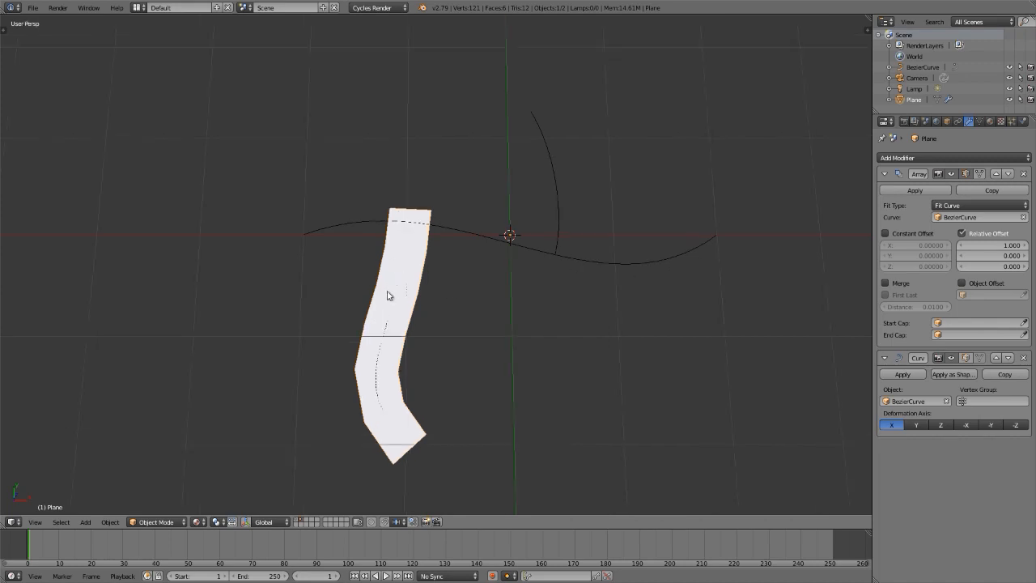
key(KP_Decimal)
key(Tab)
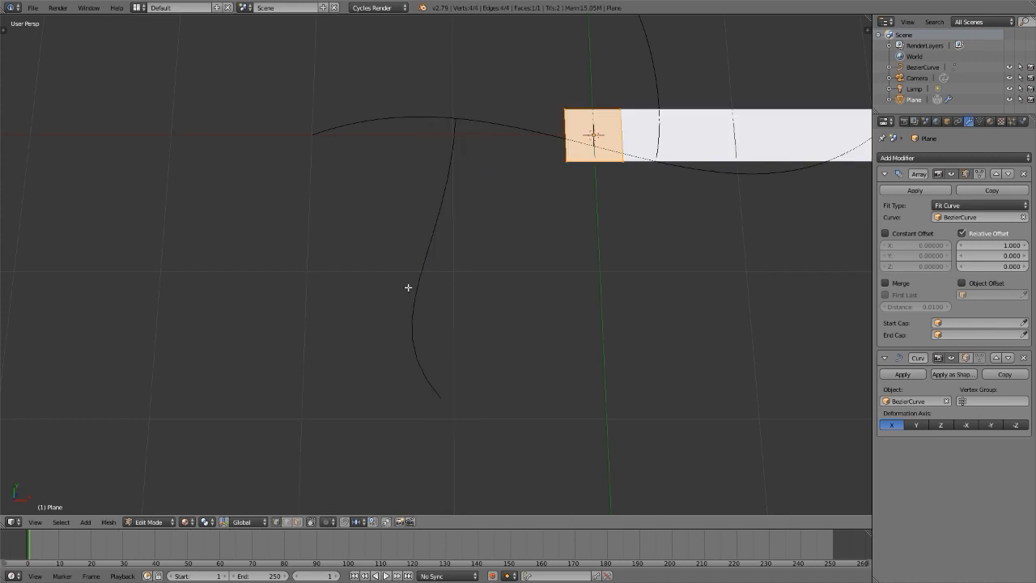
middle_drag(623, 180, 676, 140)
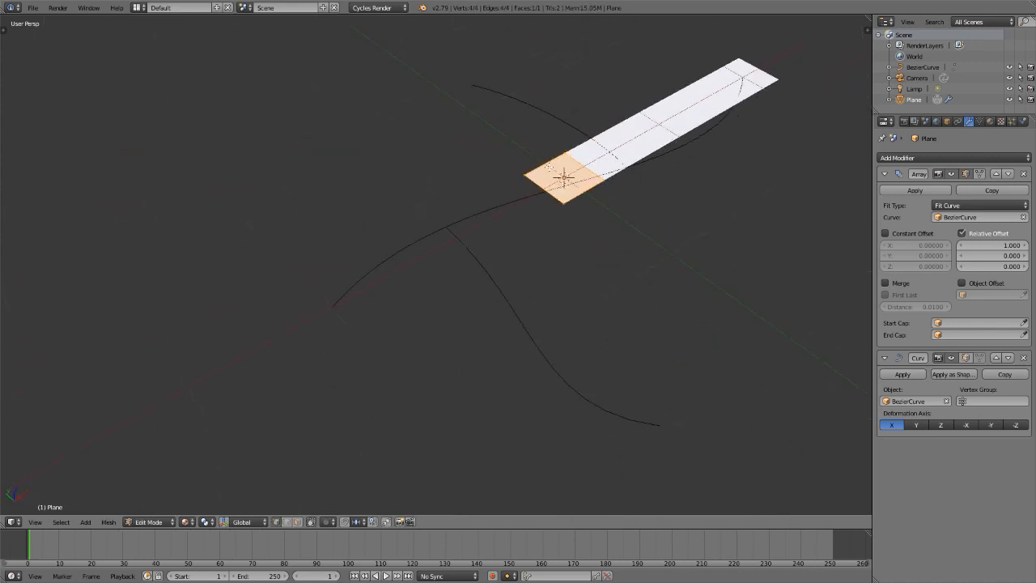
key(ctrl+r)
scroll(549, 178, up, 1)
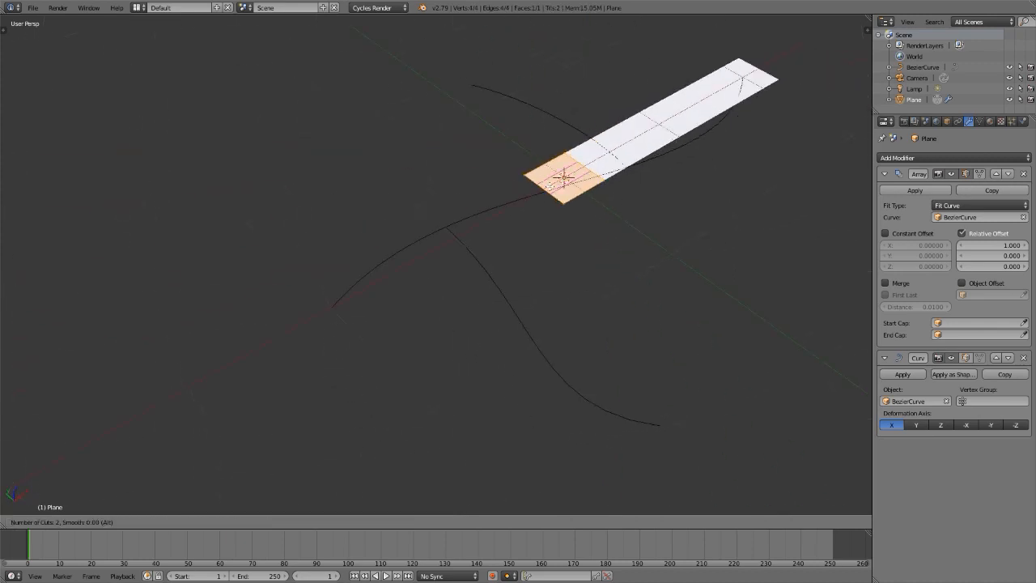
click(550, 184)
click(564, 177)
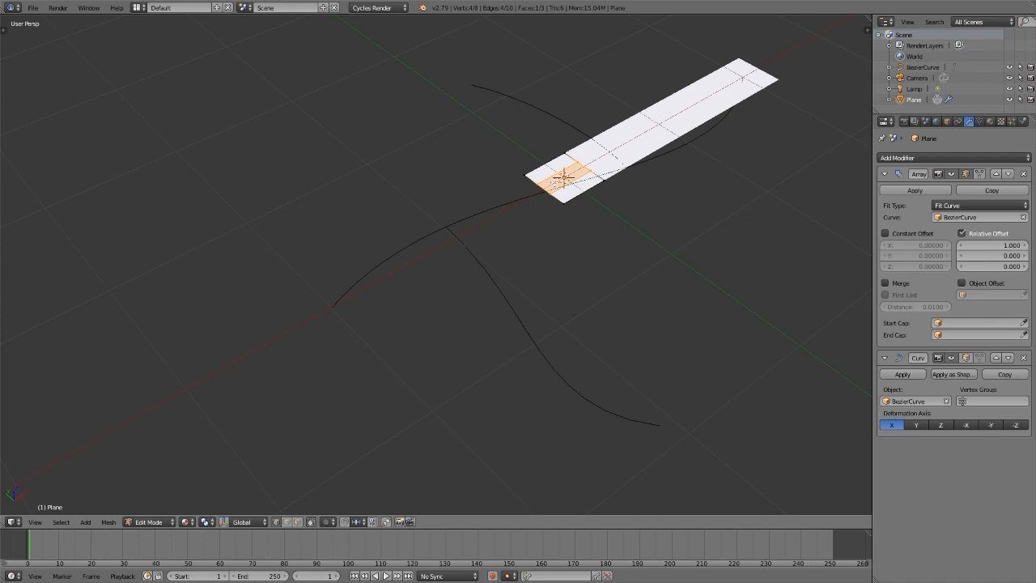
In face select mode, invert the selection to the two outer strips and extrude them upward by about 0.06.
key(ctrl+Tab)
key(3)
key(ctrl+i)
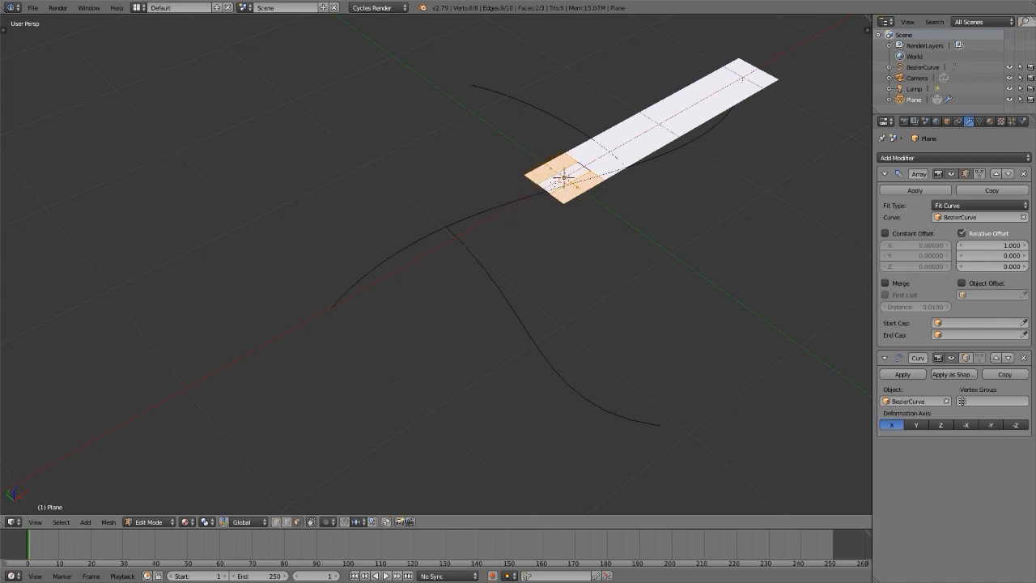
key(e)
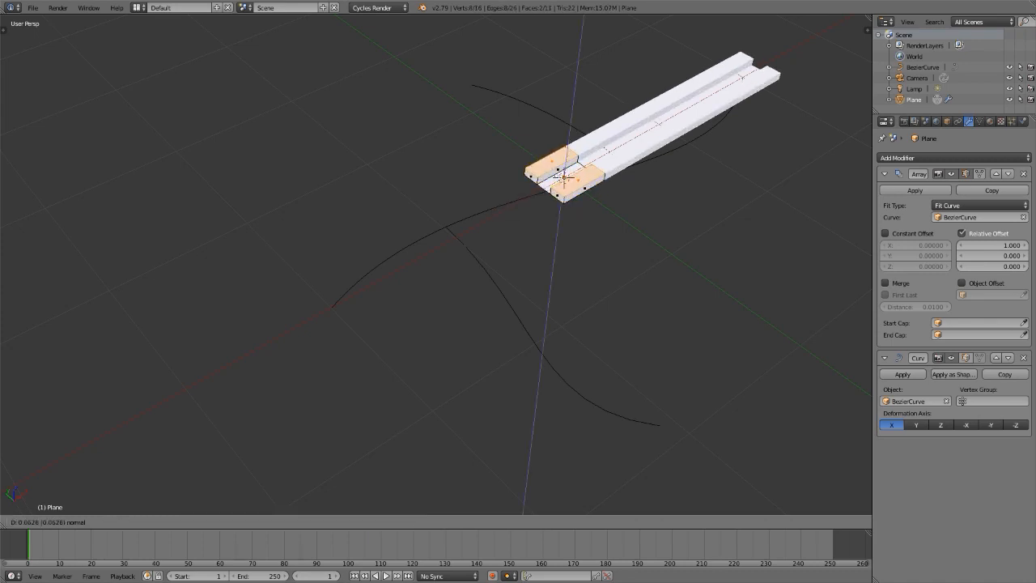
click(564, 177)
Scale the inner side faces of both curbs apart along Y to thin them, and return to Object Mode in solid shading.
right_click(564, 167)
middle_drag(565, 168, 616, 165)
shift+right_click(576, 166)
scroll(574, 167, up, 6)
key(ctrl+space)
drag(534, 190, 504, 203)
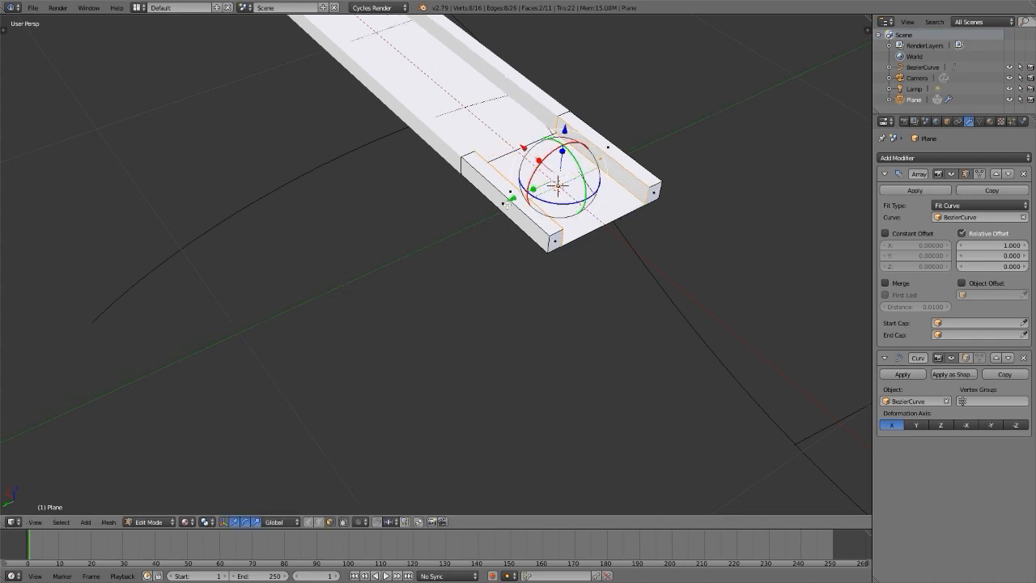
key(Tab)
key(z)
key(z)
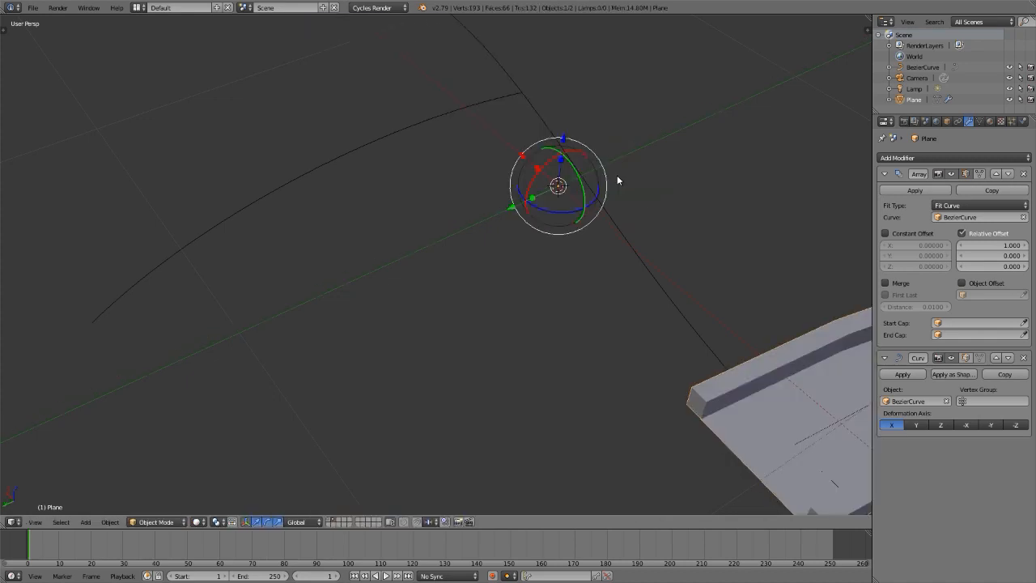
Examine from several angles and distances how the curbed road mesh follows the Bezier branch of the joined curve.
scroll(500, 191, down, 5)
middle_drag(499, 188, 393, 271)
scroll(457, 172, up, 6)
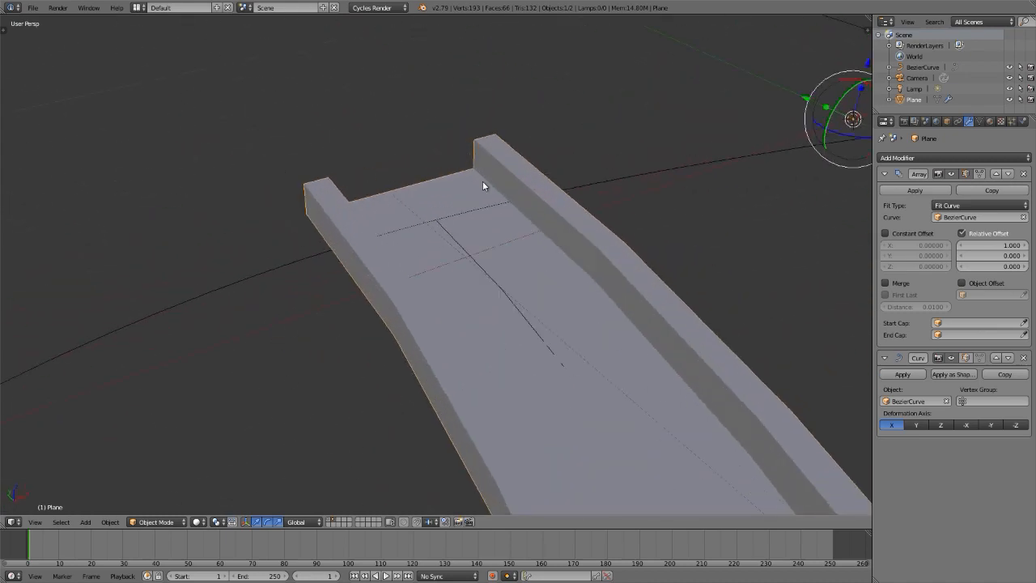
shift+middle_drag(456, 202, 618, 243)
scroll(478, 203, down, 5)
middle_drag(481, 226, 583, 319)
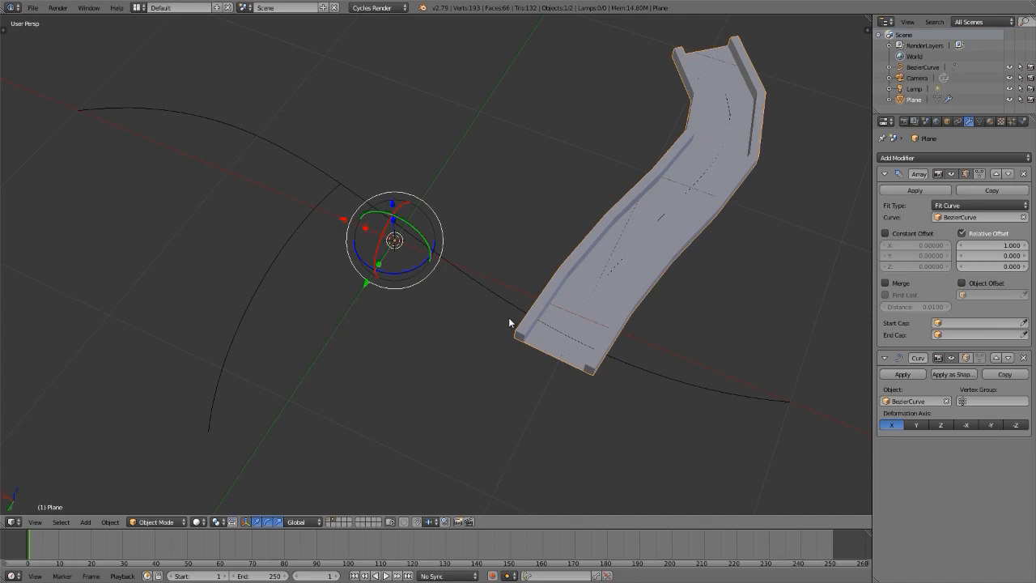
scroll(507, 318, up, 5)
middle_drag(499, 325, 476, 298)
scroll(476, 297, down, 3)
scroll(485, 315, down, 2)
scroll(492, 308, up, 4)
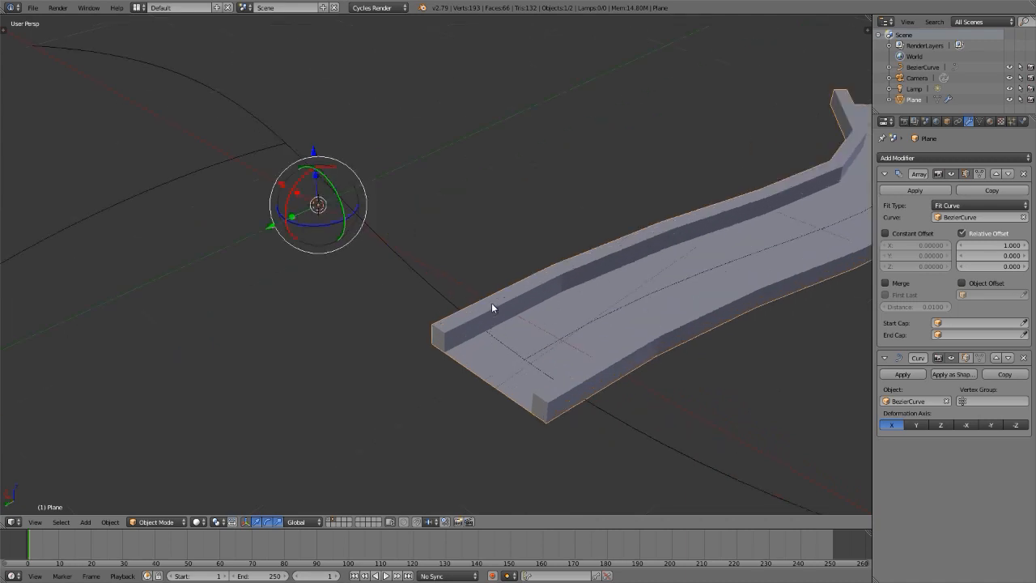
Delete the curbed road plane, keeping only the joined curve object in the scene.
scroll(493, 306, down, 4)
scroll(494, 308, down, 2)
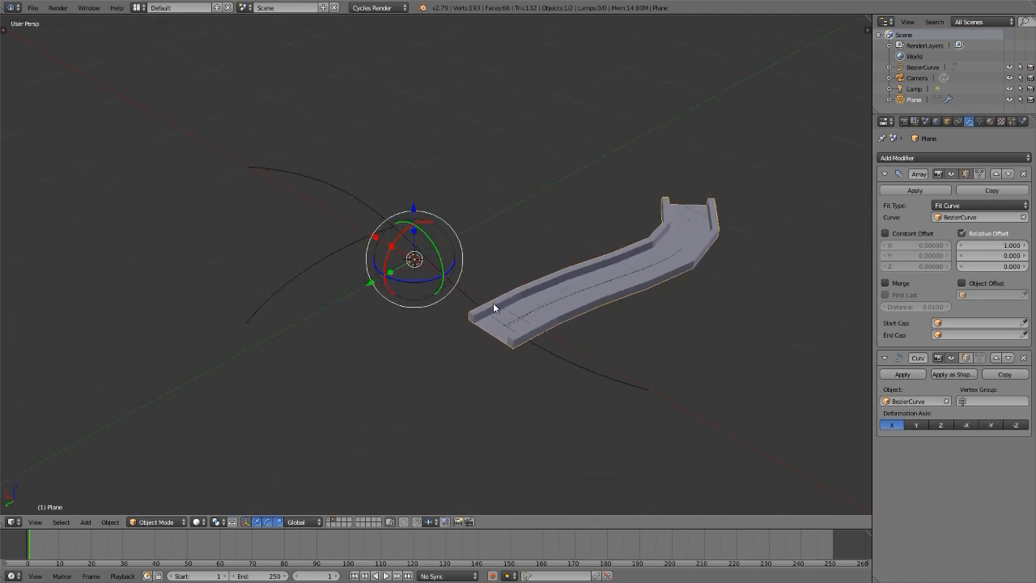
key(x)
click(494, 306)
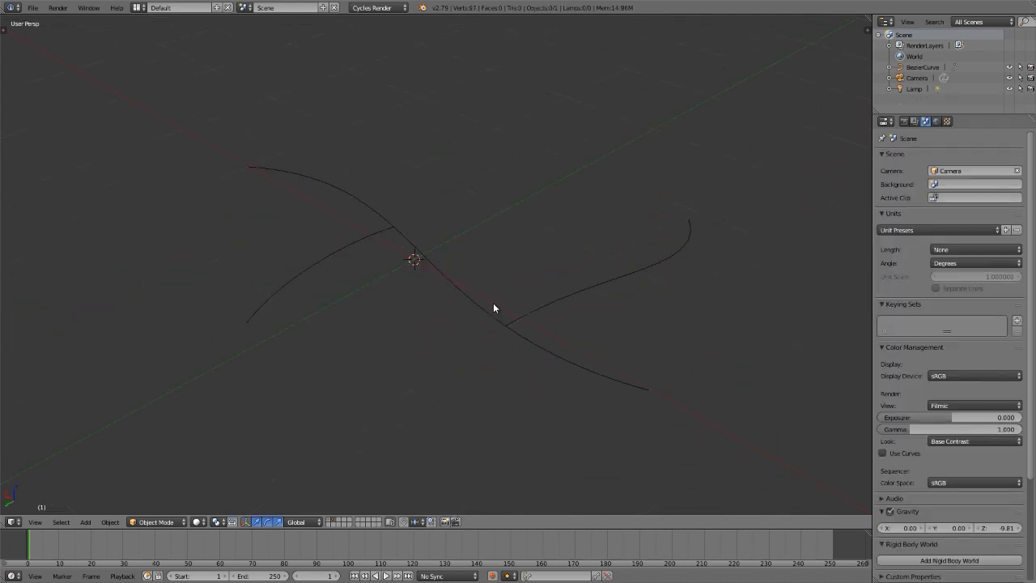
In top view, switch to the empty layer 2 and add a single-vertex mesh.
key(KP_7)
scroll(392, 210, down, 2)
scroll(364, 197, down, 1)
shift+middle_drag(391, 267, 401, 212)
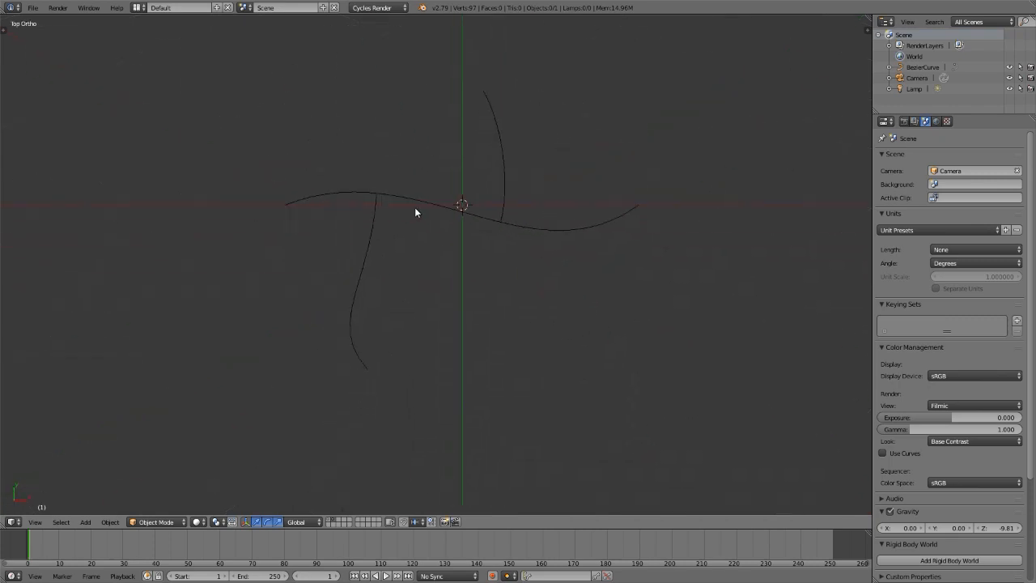
scroll(447, 185, up, 1)
shift+middle_drag(446, 178, 448, 190)
key(2)
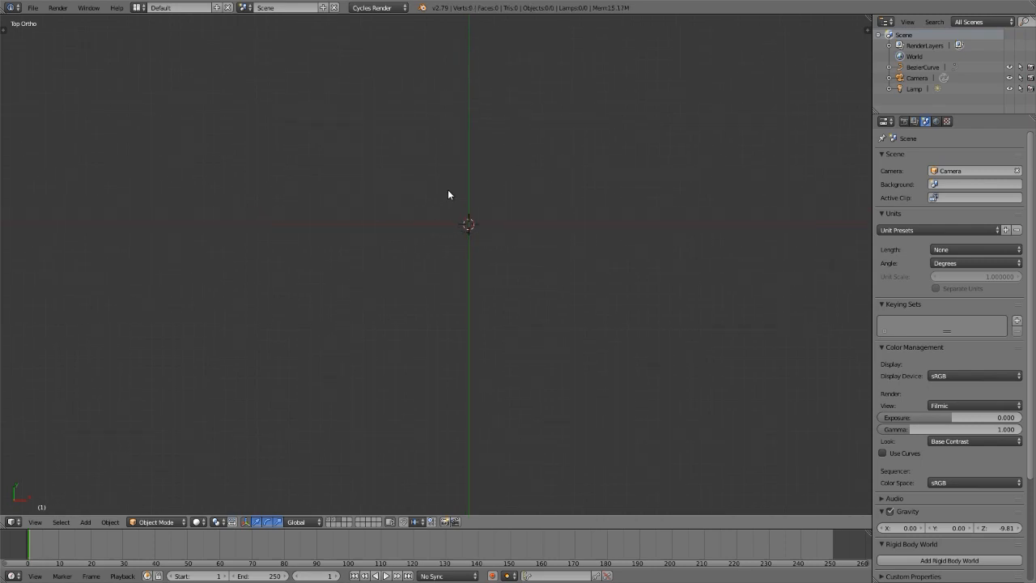
key(shift+a)
mouse_move(450, 192)
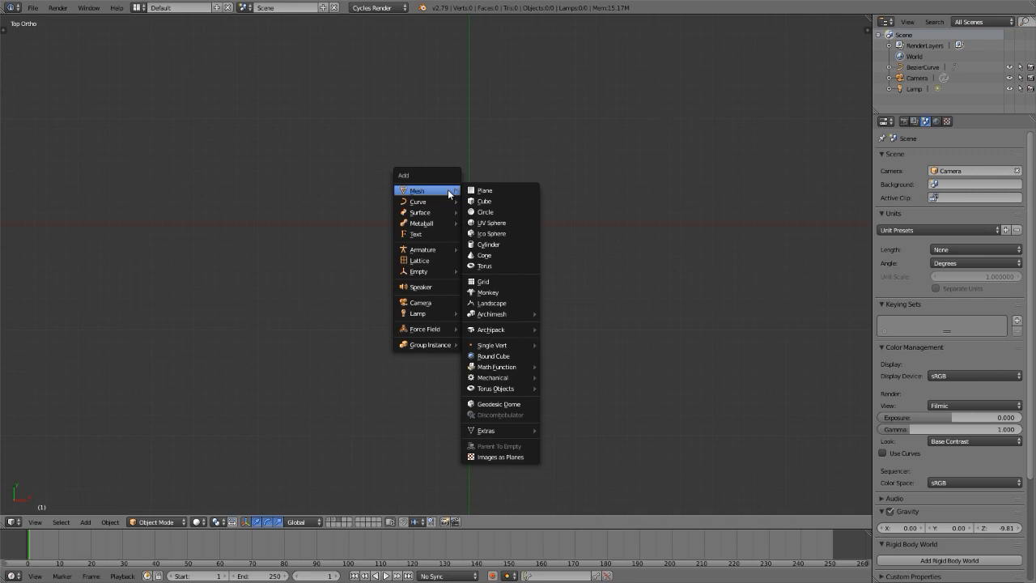
mouse_move(512, 347)
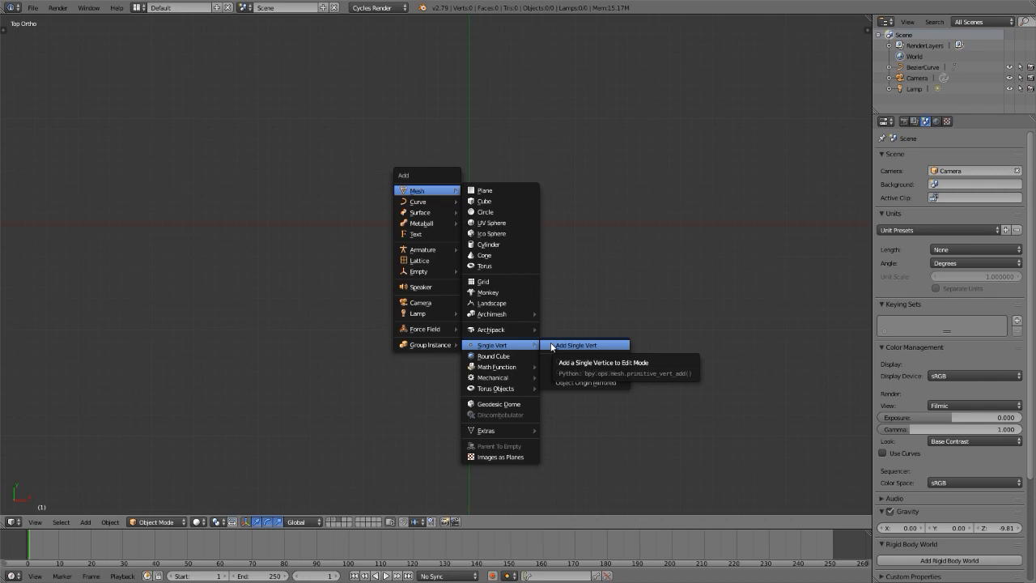
click(575, 346)
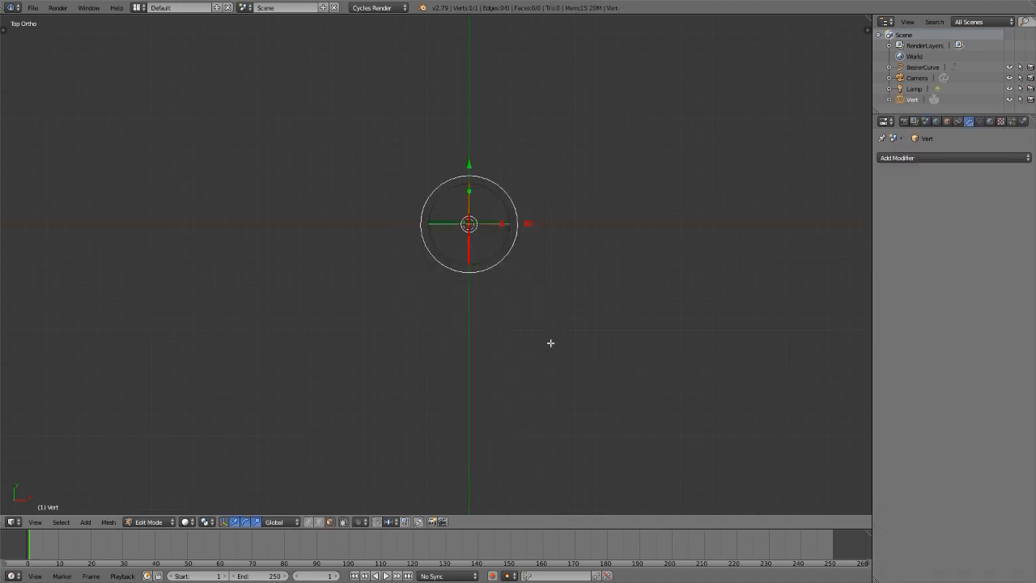
Show the joined curve as a reference and move the single vertex about 2 units along negative X onto the long curve's left end.
key(KP_Divide)
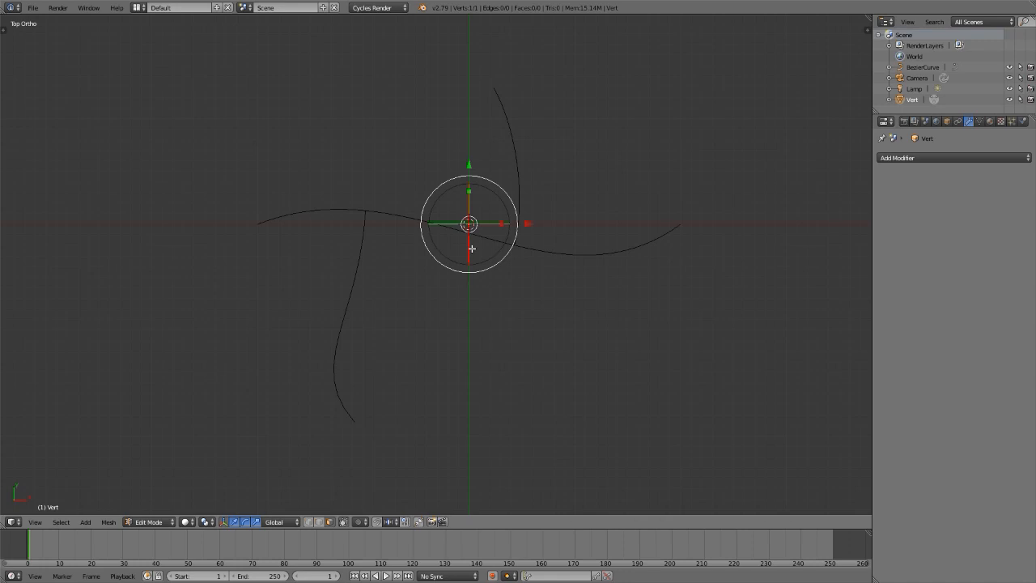
key(g)
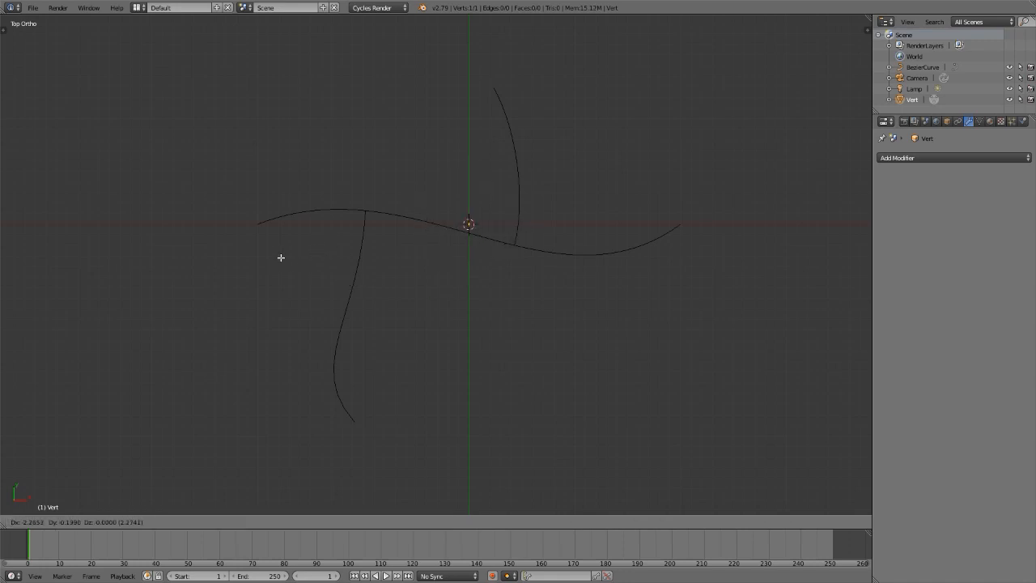
right_click(292, 260)
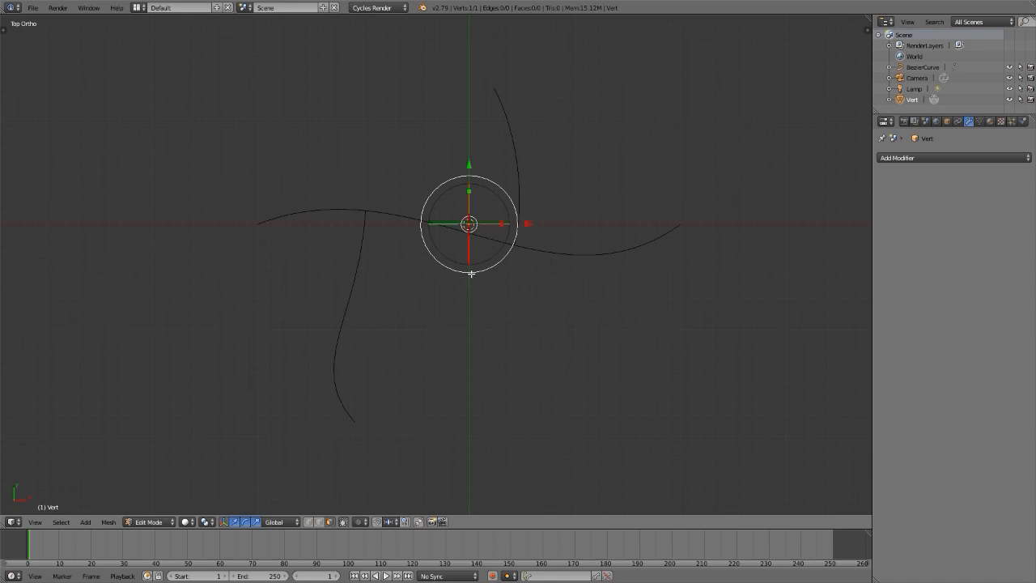
scroll(486, 276, up, 1)
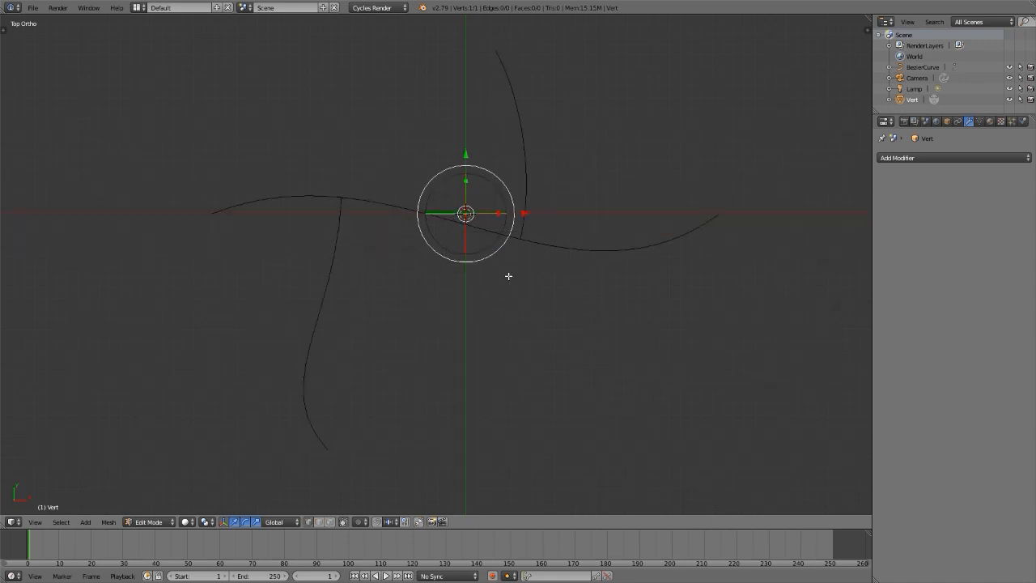
key(g)
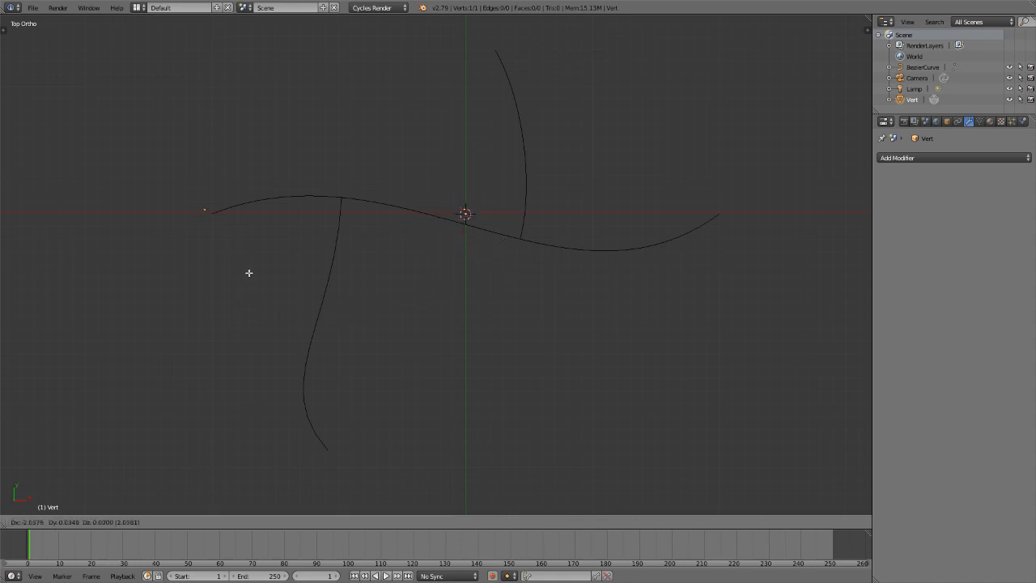
click(254, 276)
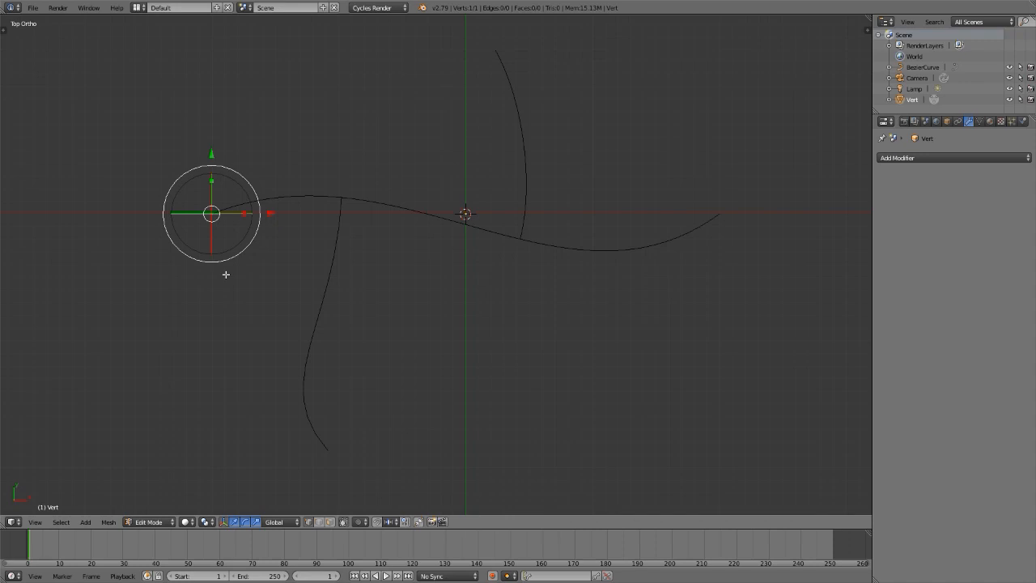
Extrude the vertex about 4 units along X to the long curve's other end and subdivide the edge with 2 cuts.
key(e)
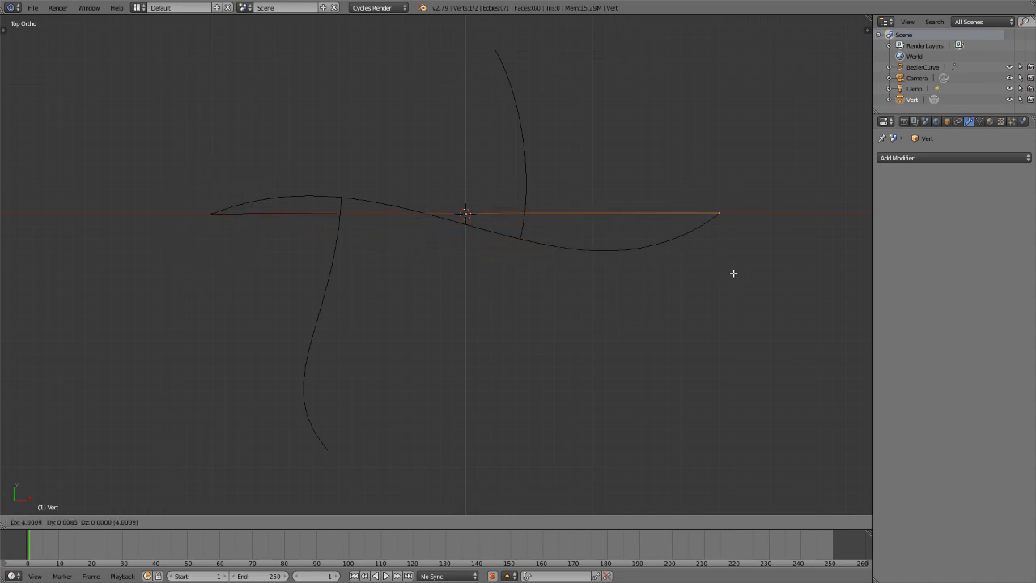
click(733, 273)
shift+right_click(214, 223)
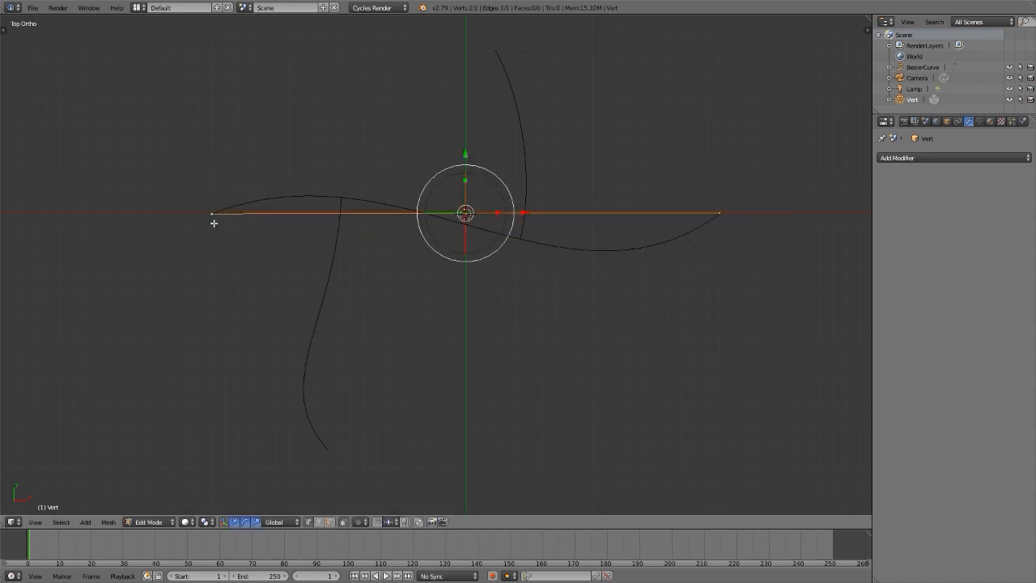
key(w)
click(480, 317)
key(t)
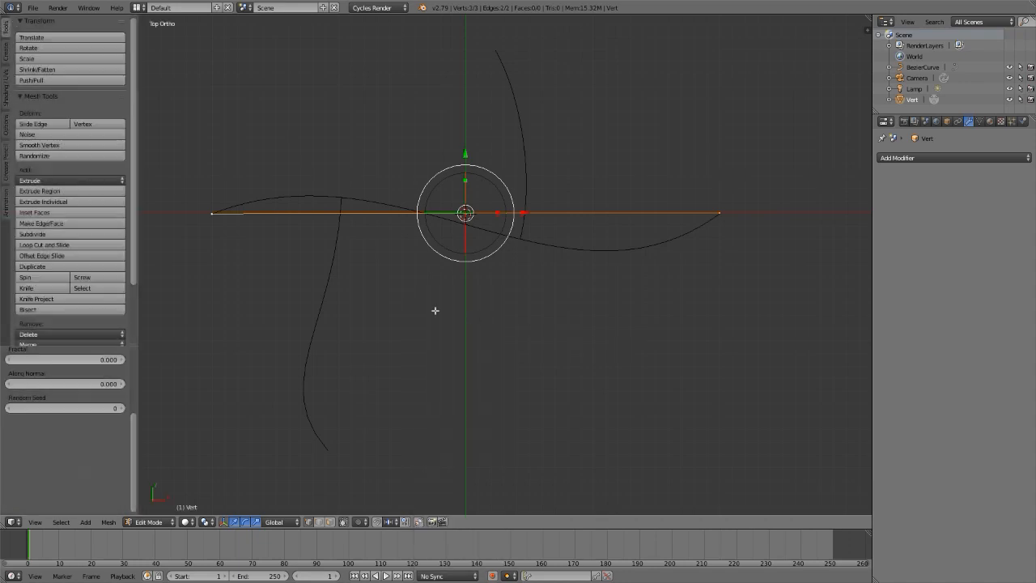
scroll(112, 402, up, 3)
click(123, 381)
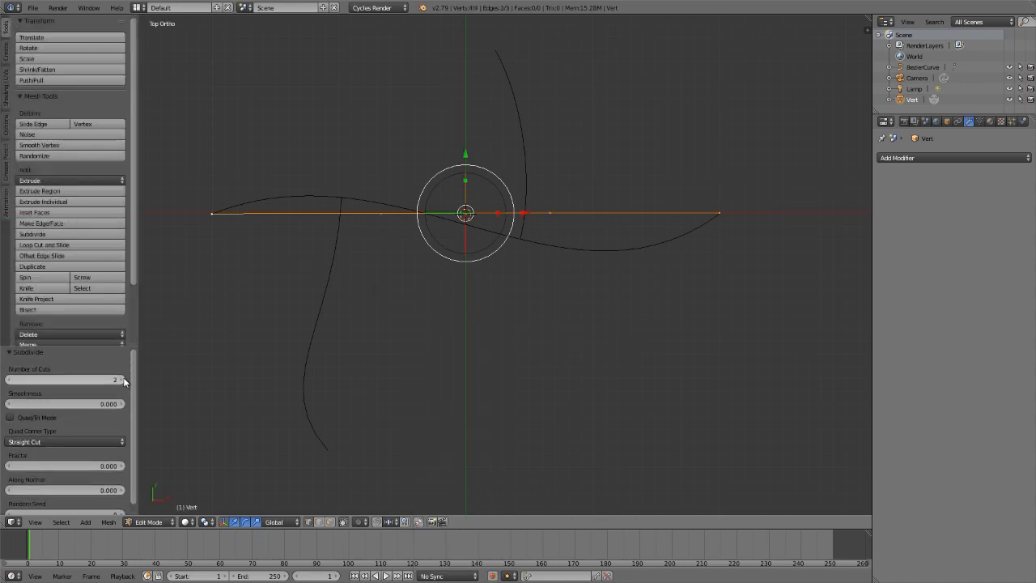
Move the two inner vertices of the main line onto the junctions where the branch curves meet the long curve.
right_click(380, 214)
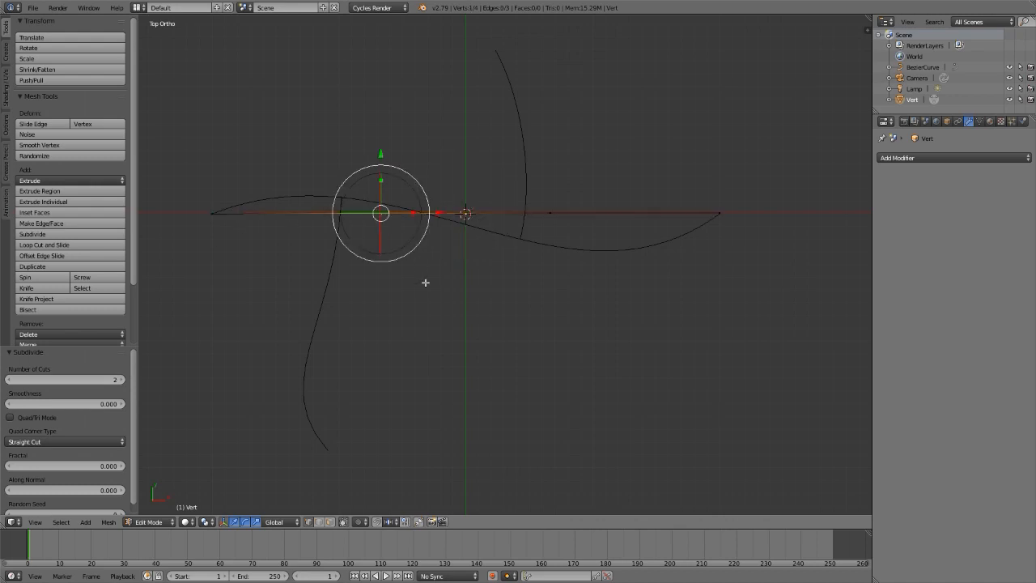
key(g)
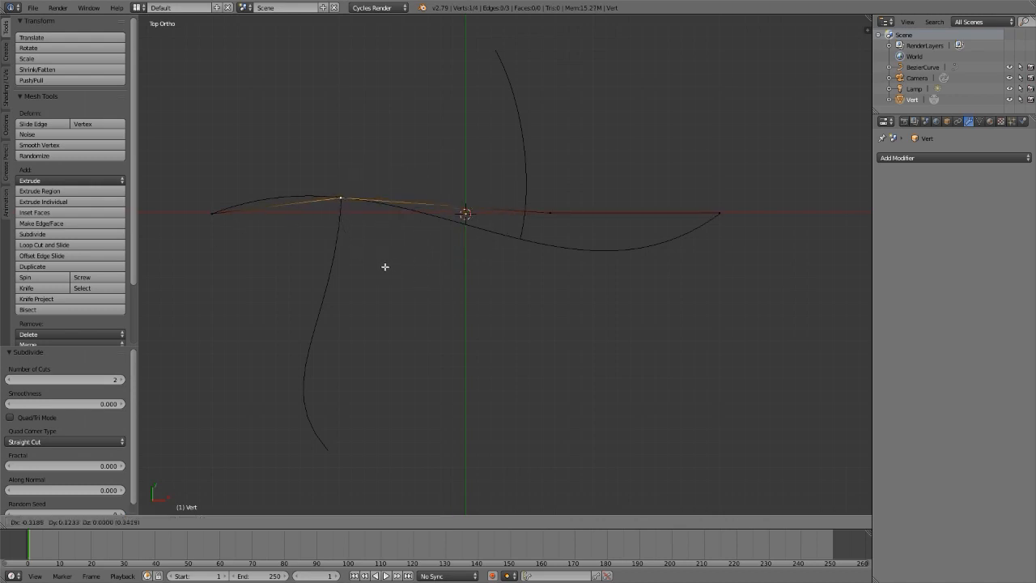
click(384, 268)
right_click(552, 212)
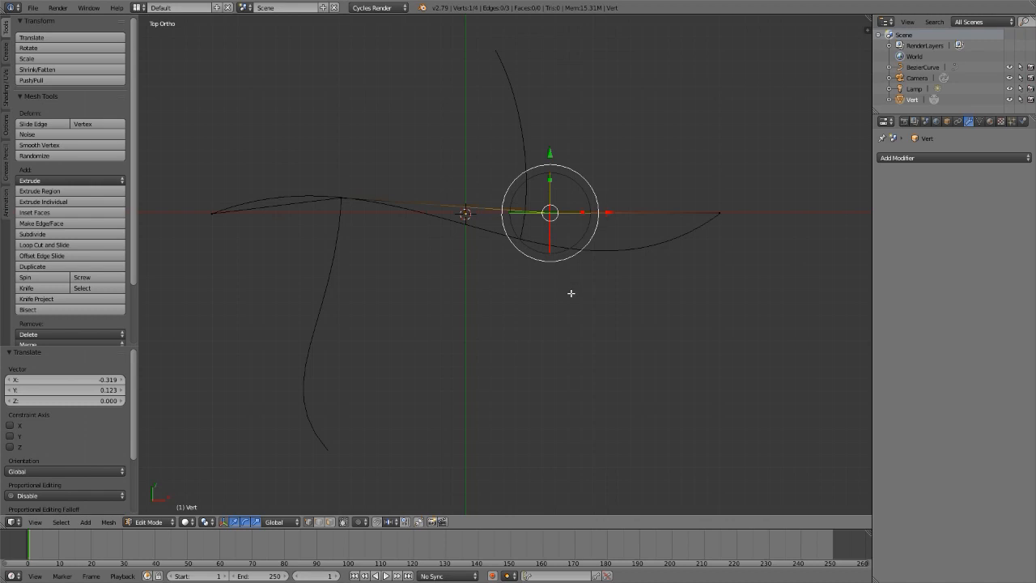
key(g)
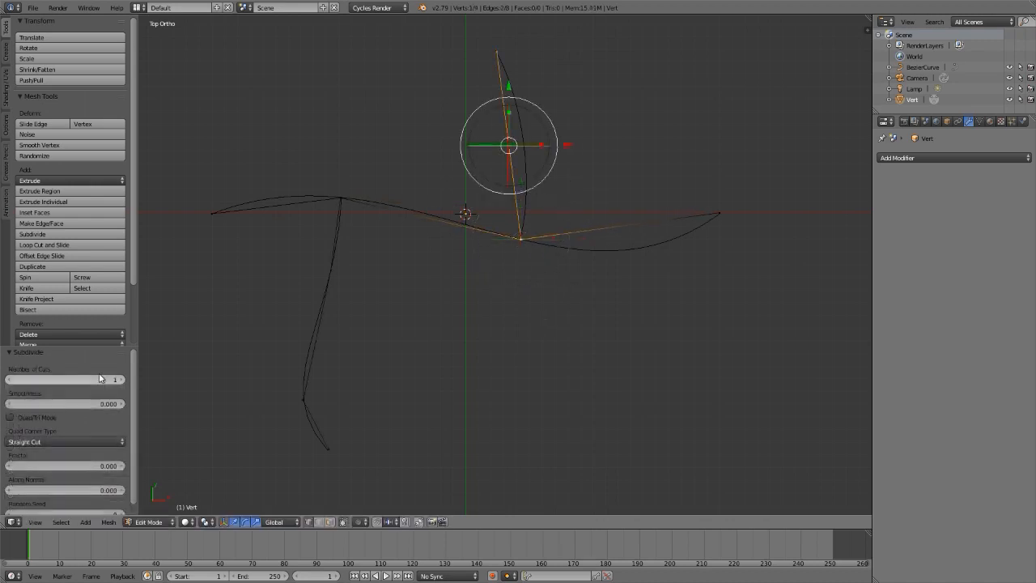
Subdivide the upper branch edge with 2 cuts and fit its two inner vertices to the reference curve.
click(121, 379)
right_click(500, 162)
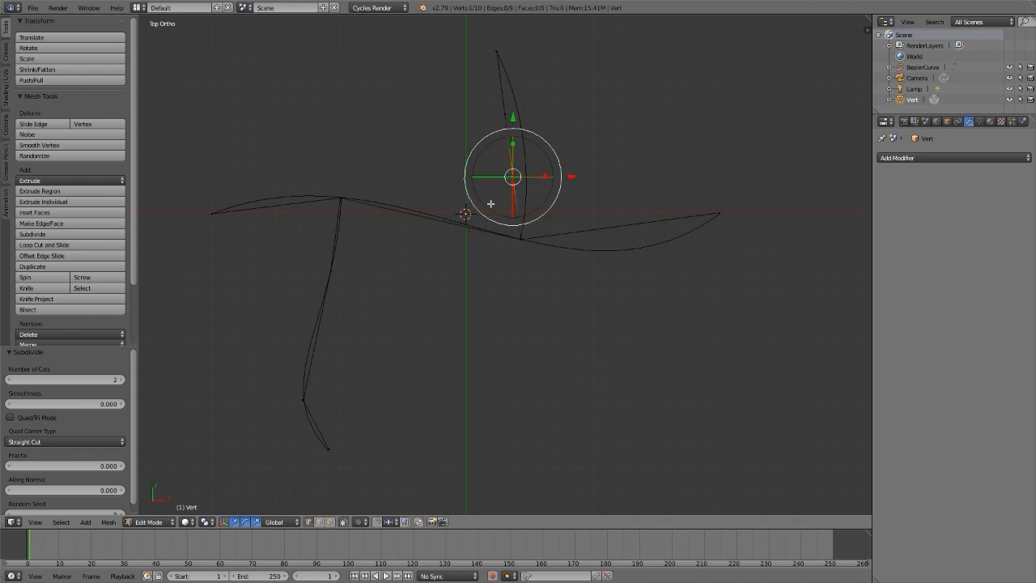
key(g)
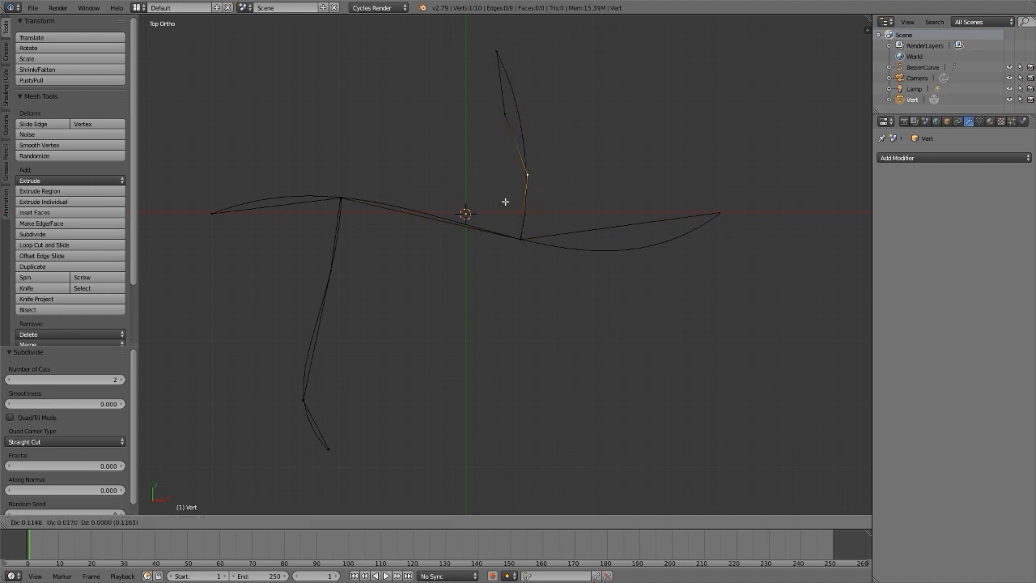
click(505, 201)
right_click(502, 111)
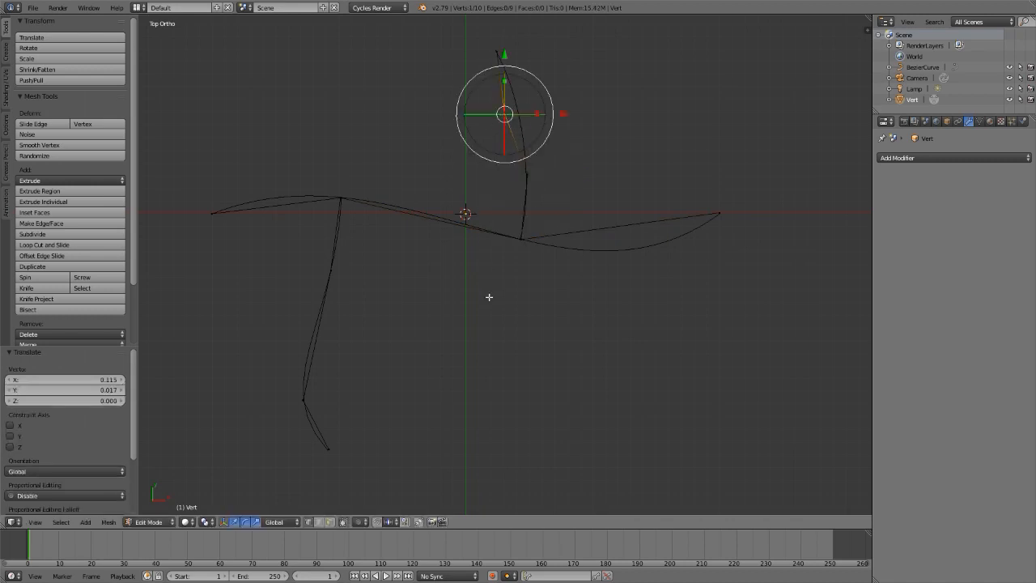
key(g)
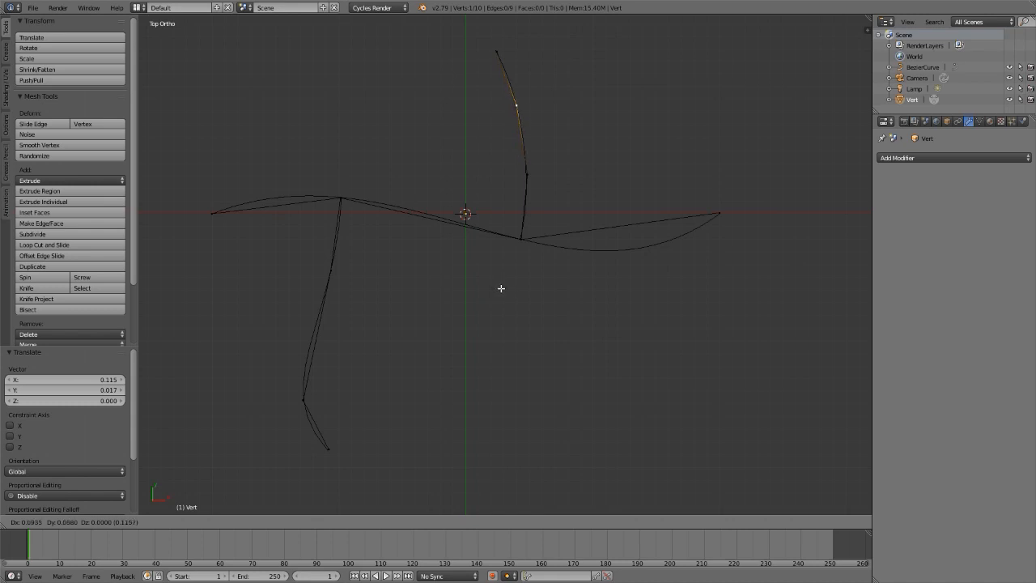
click(505, 267)
right_click(527, 171)
key(g)
click(545, 347)
Reposition the lower branch's two inner vertices along the reference curve for more even spacing.
right_click(332, 270)
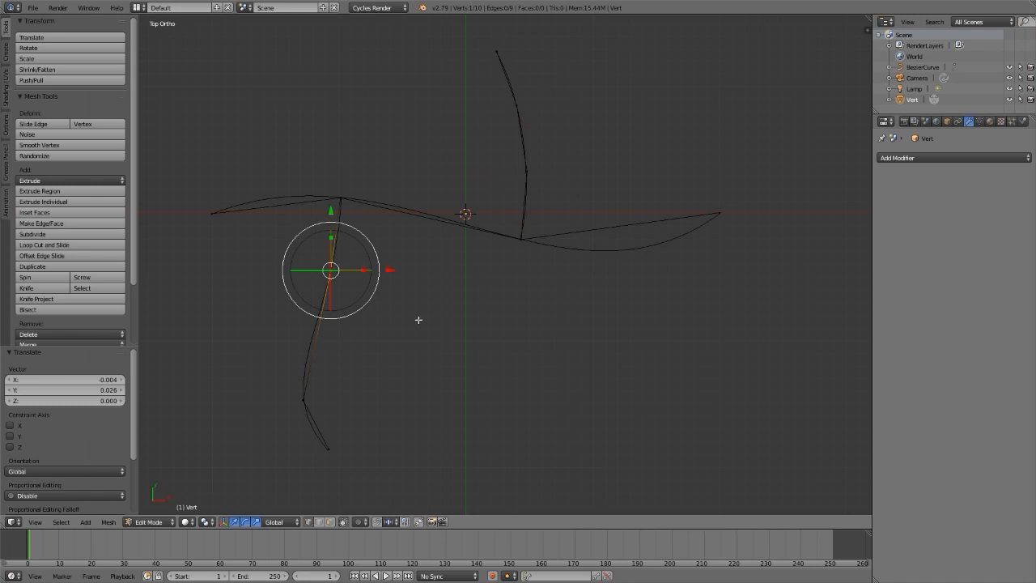
key(g)
click(444, 353)
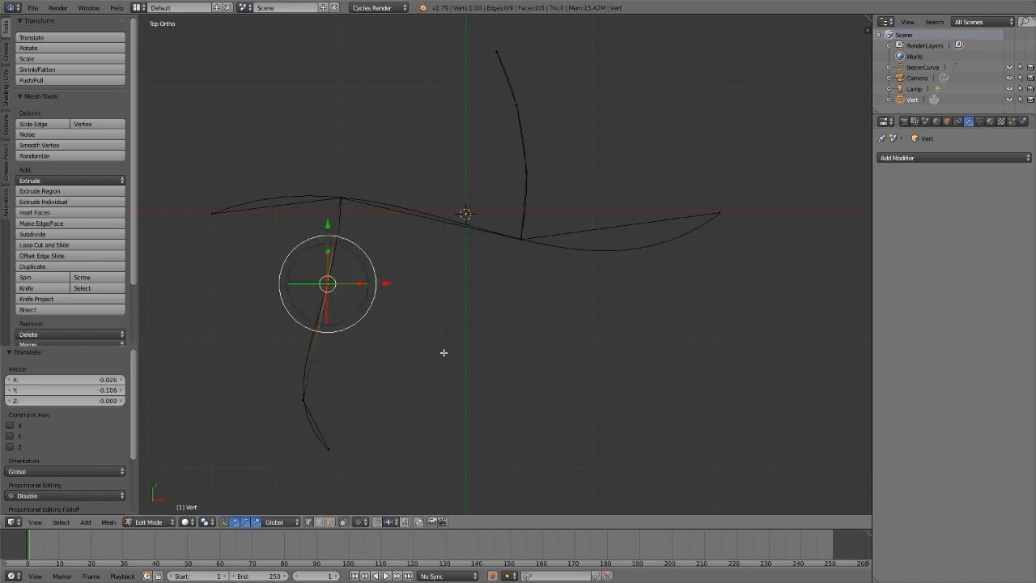
right_click(306, 400)
key(g)
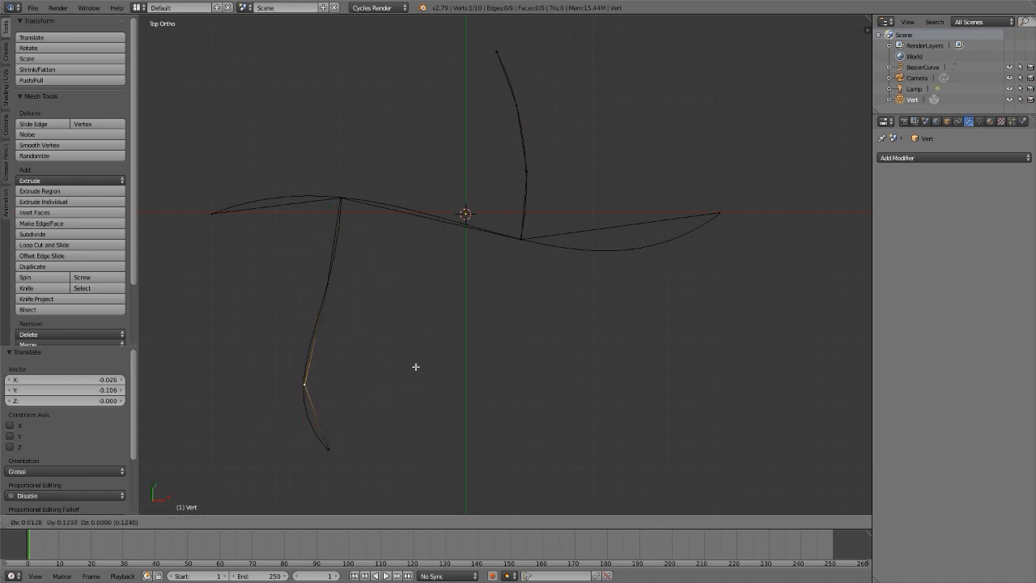
click(414, 361)
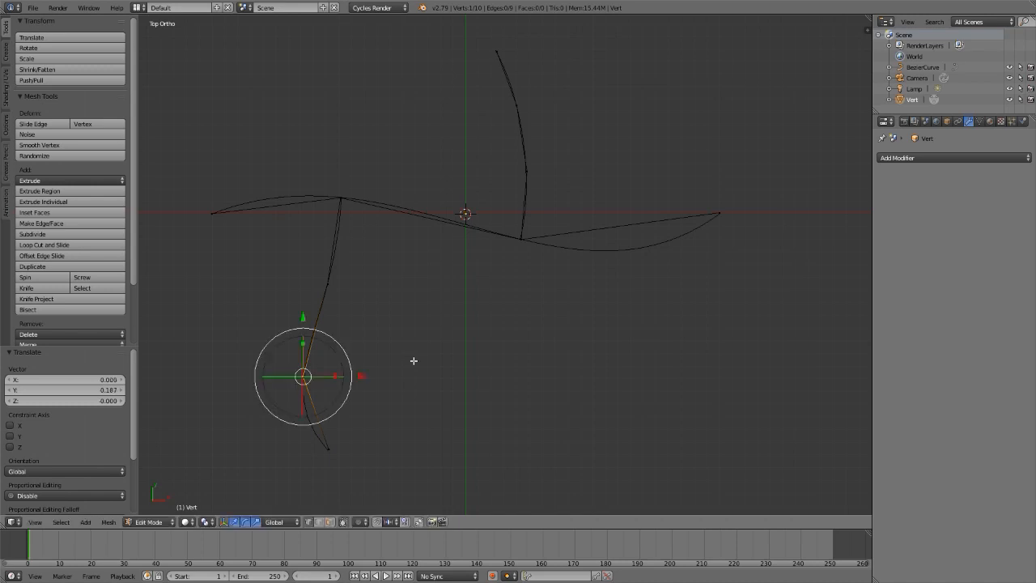
Subdivide all edges of the mesh once and move the new midpoint vertices onto the reference curves.
key(a)
key(w)
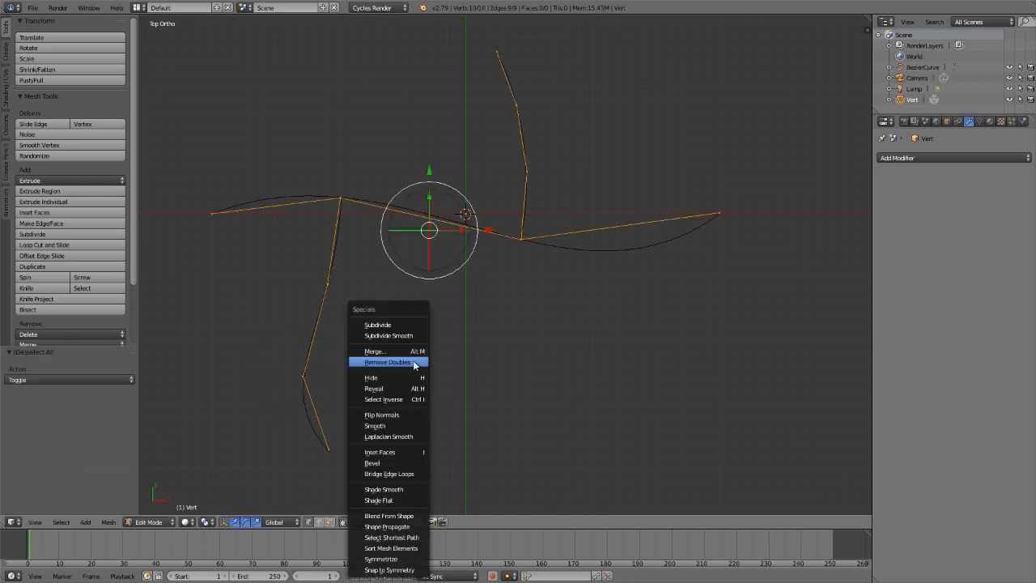
click(407, 324)
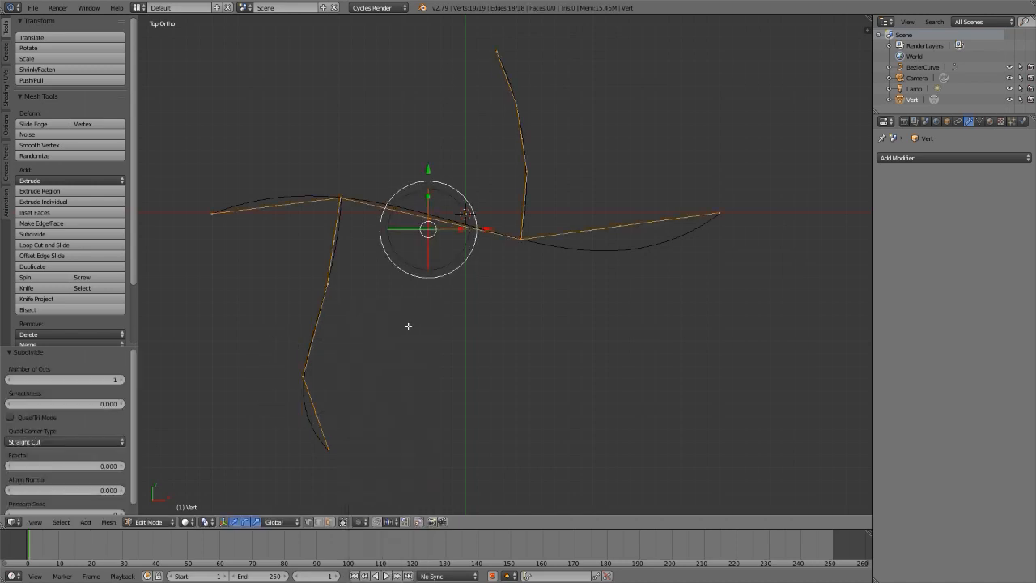
right_click(283, 201)
key(g)
click(450, 343)
right_click(438, 218)
Select the main line's vertices from one end to the other and subdivide its edges with one cut.
shift+right_click(717, 215)
key(g)
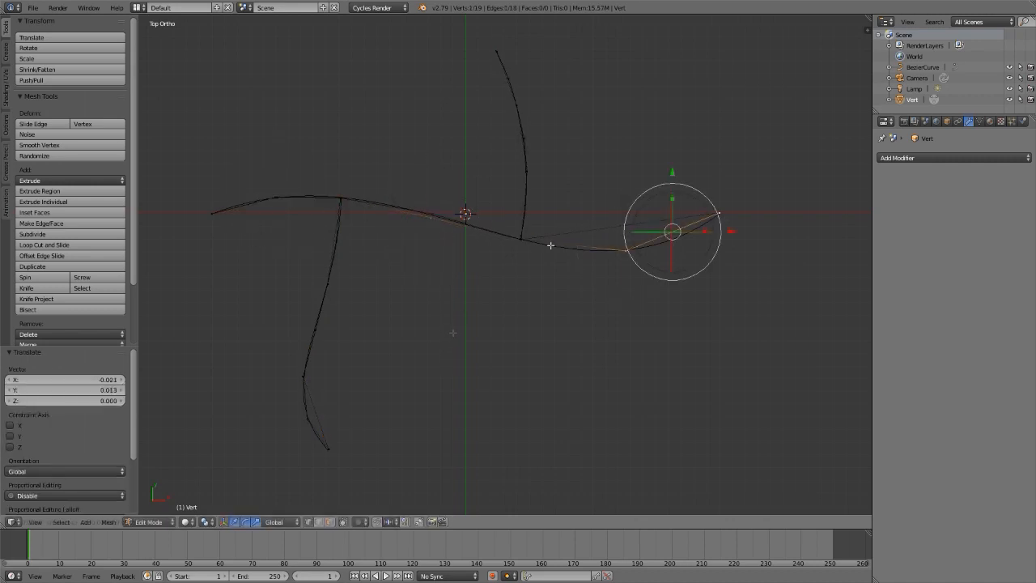
shift+right_click(523, 241)
shift+right_click(435, 216)
shift+right_click(337, 196)
shift+right_click(279, 197)
shift+right_click(213, 213)
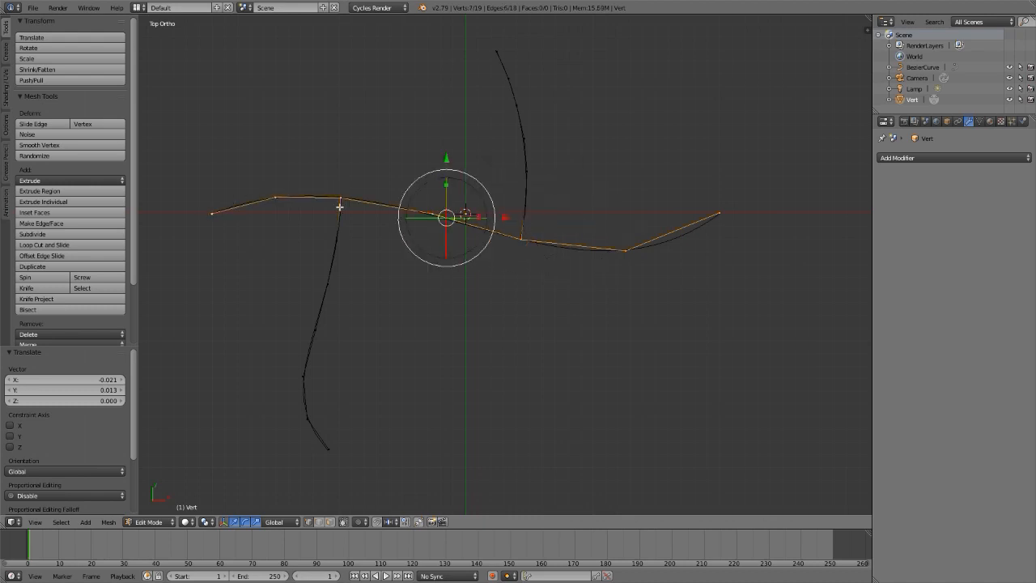
key(w)
click(527, 324)
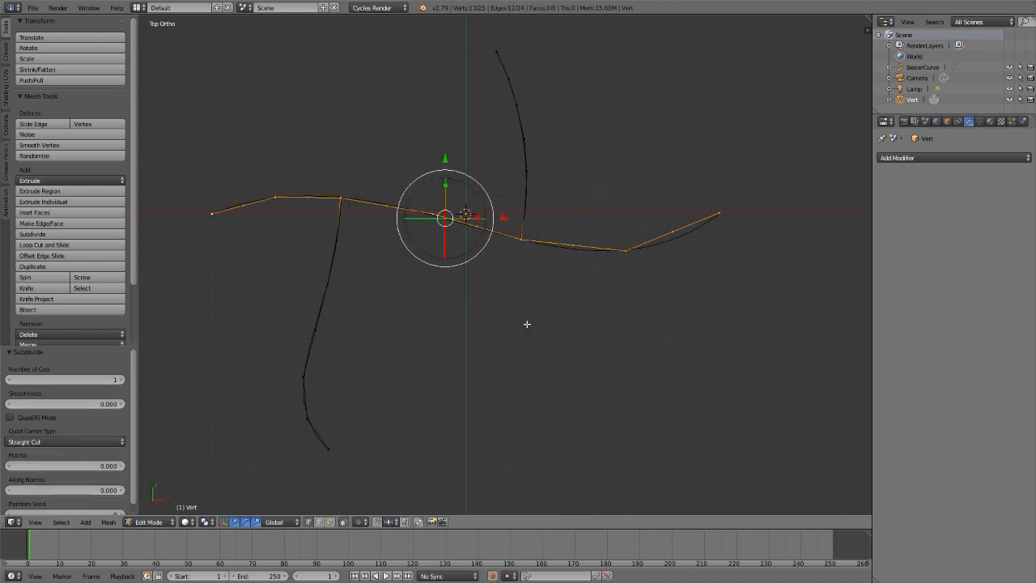
Move the new midpoint vertices on the main line's left part onto the reference curve.
right_click(243, 206)
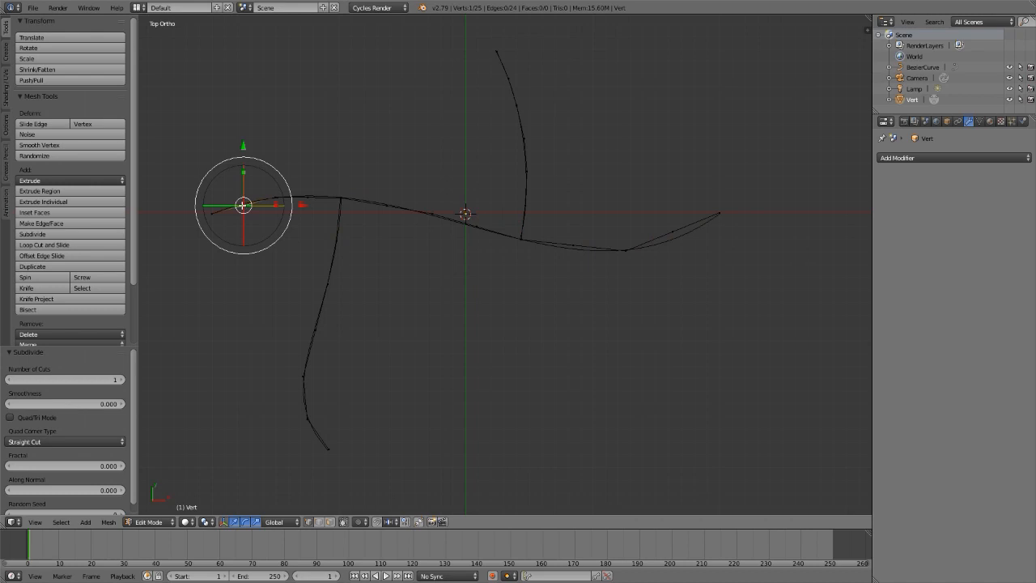
key(g)
click(345, 284)
right_click(314, 226)
key(g)
click(308, 263)
right_click(386, 208)
key(g)
click(389, 285)
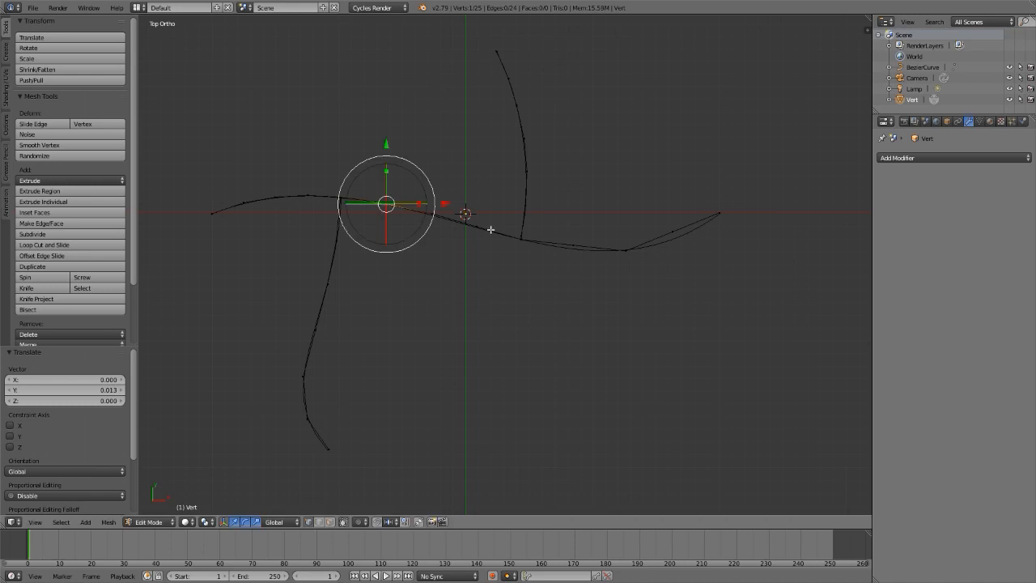
Fit the two new midpoint vertices on the main line's right part to the reference curve and return to Object Mode.
right_click(575, 245)
key(g)
click(577, 284)
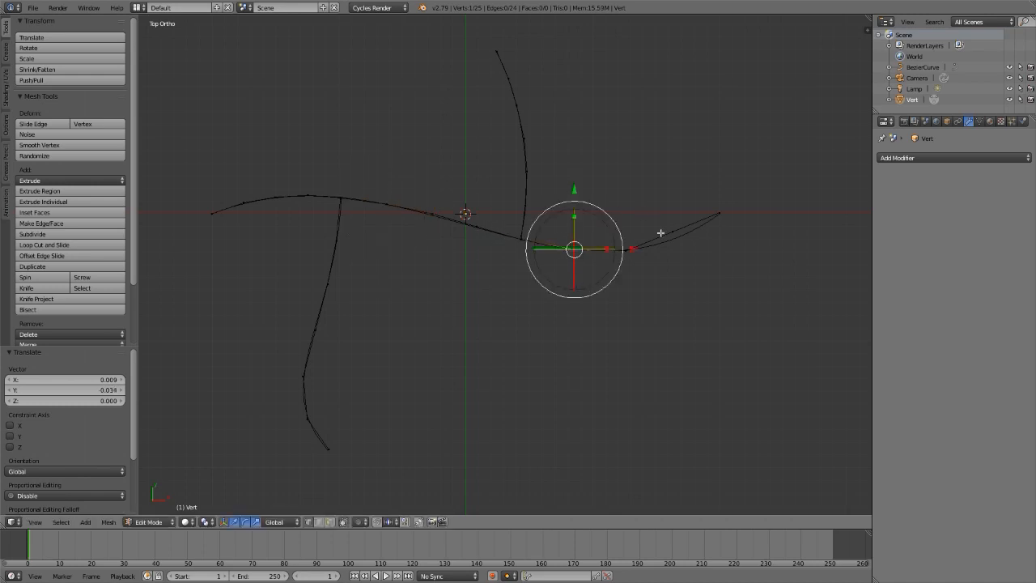
right_click(673, 231)
key(g)
click(716, 348)
key(Tab)
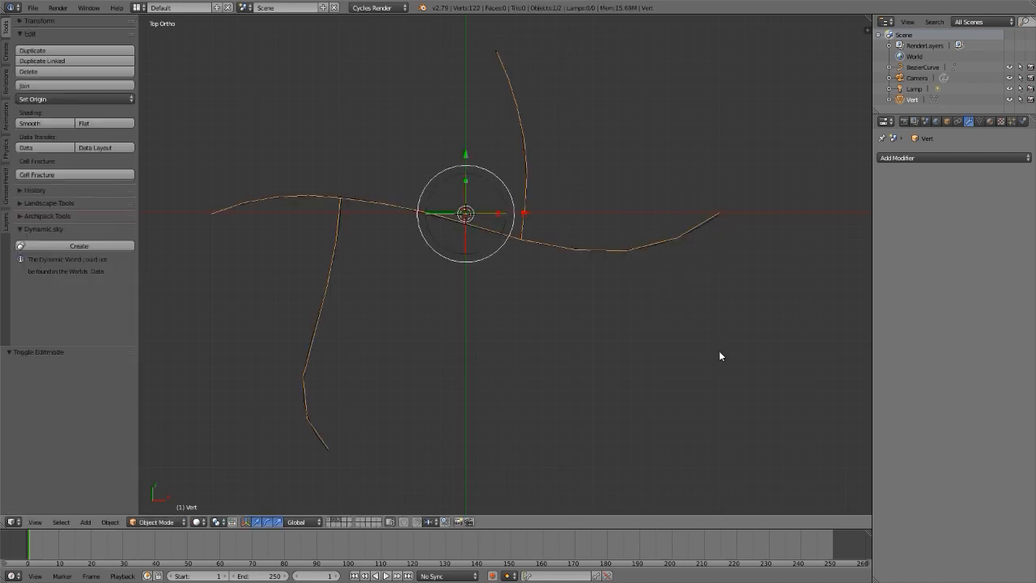
Hide the reference curve on layer 2 and display only layer 3 with the traced mesh.
key(shift+2)
key(2)
key(3)
key(2)
key(3)
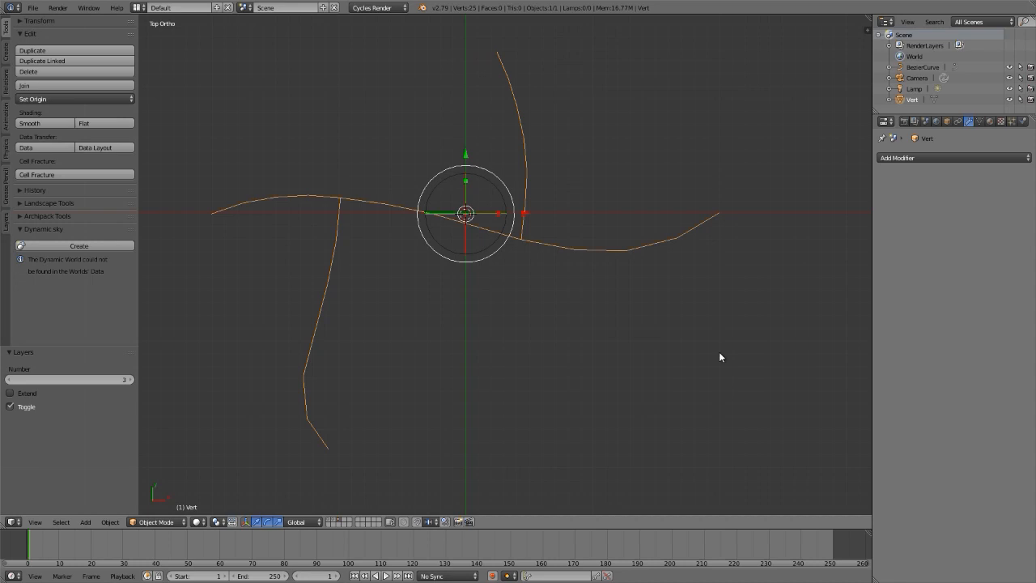
Add a Skin modifier to the traced branching mesh.
key(KP_5)
middle_drag(493, 256, 524, 221)
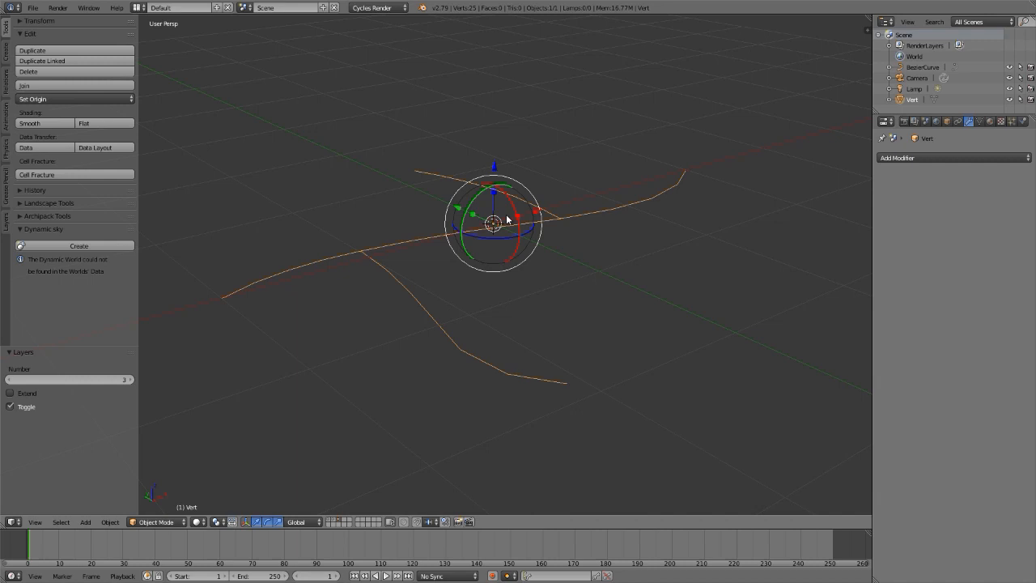
click(959, 158)
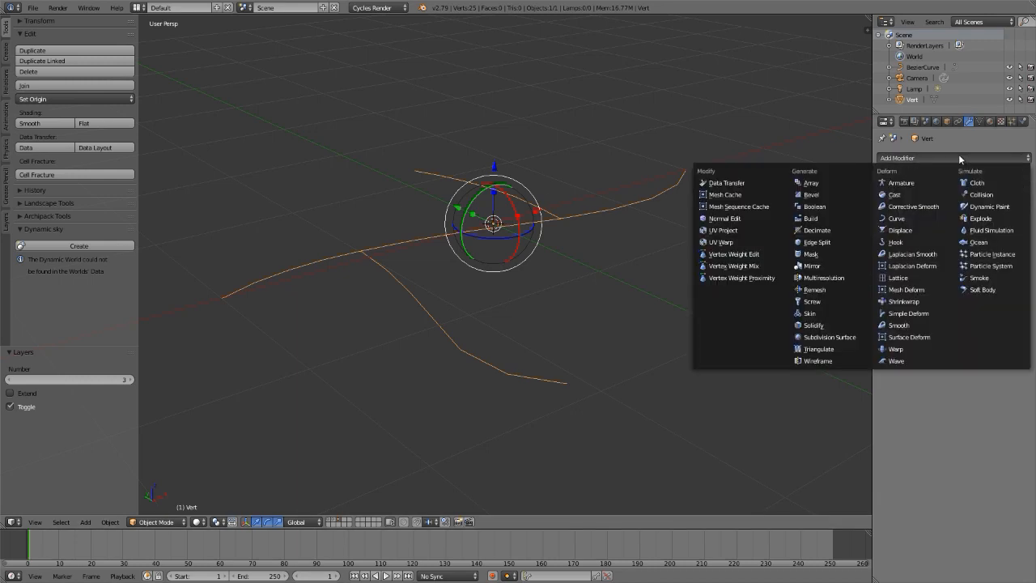
click(824, 315)
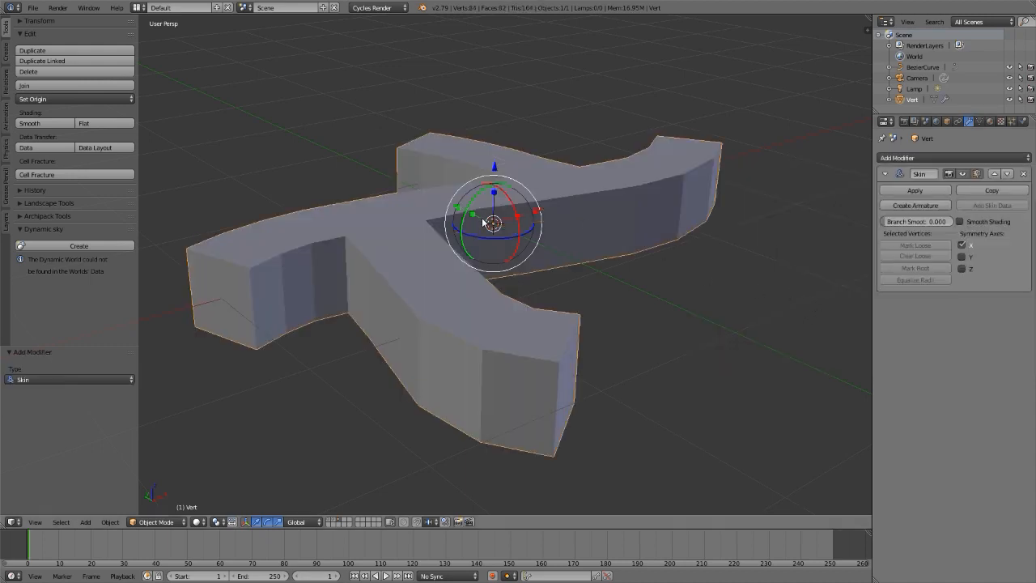
Duplicate the skinned mesh in place and move the copy to layer 20.
key(KP_7)
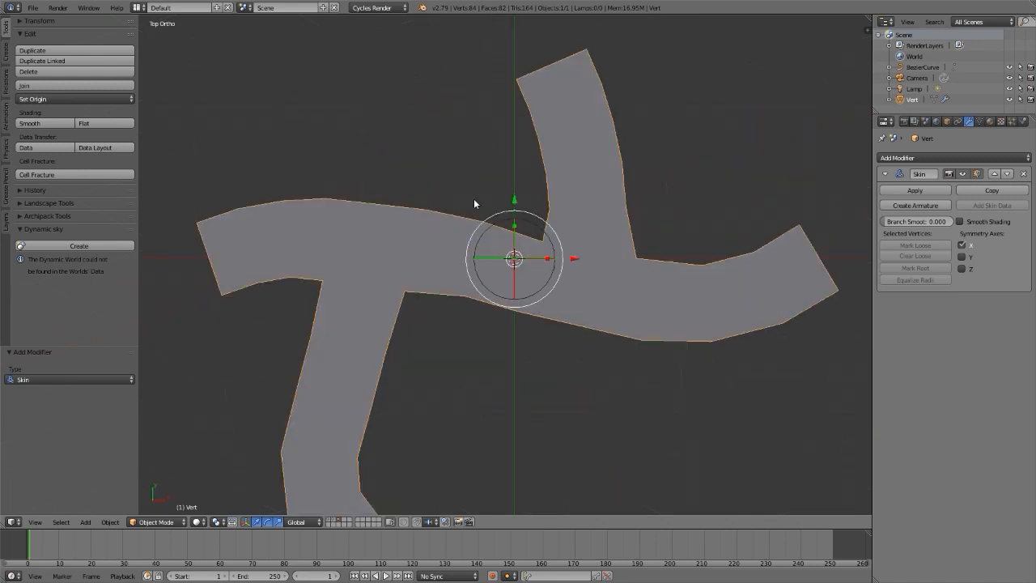
scroll(422, 152, down, 3)
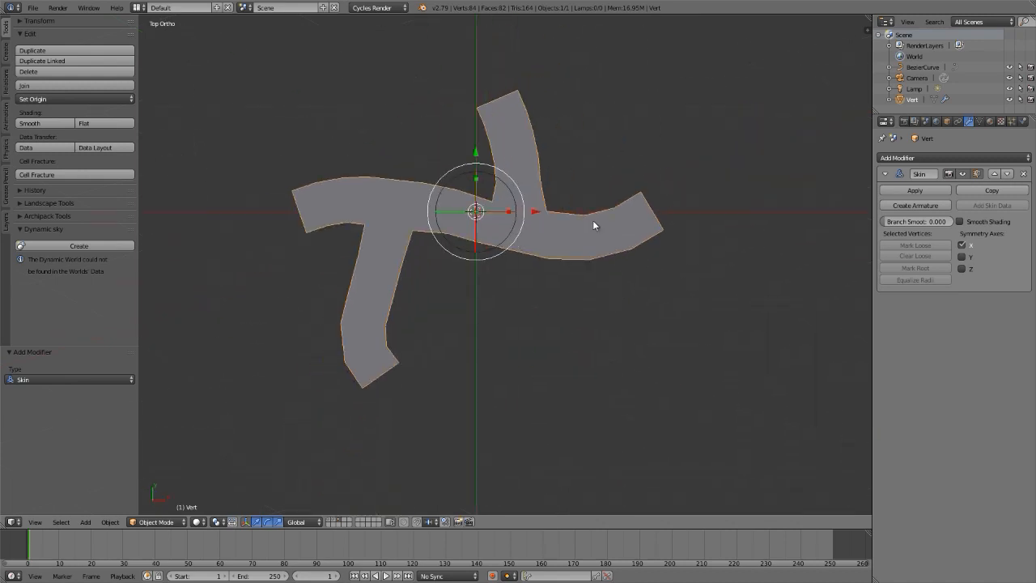
scroll(593, 221, up, 1)
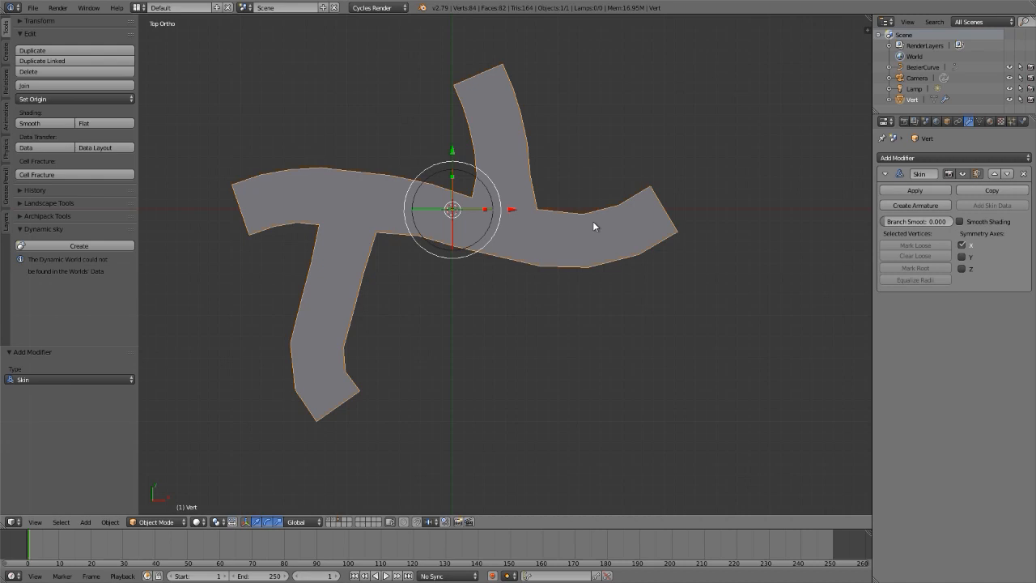
key(shift+d)
right_click(593, 222)
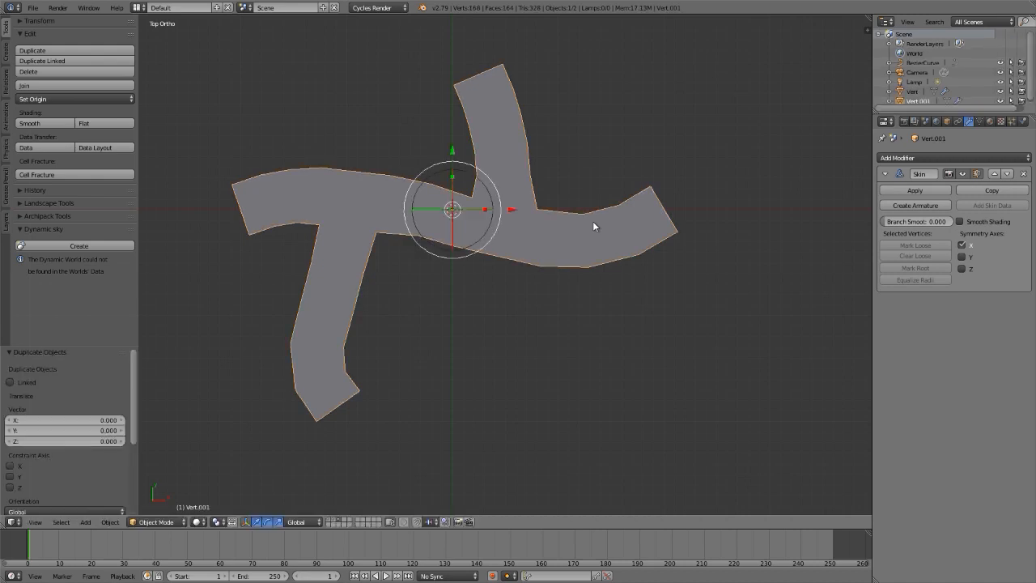
key(m)
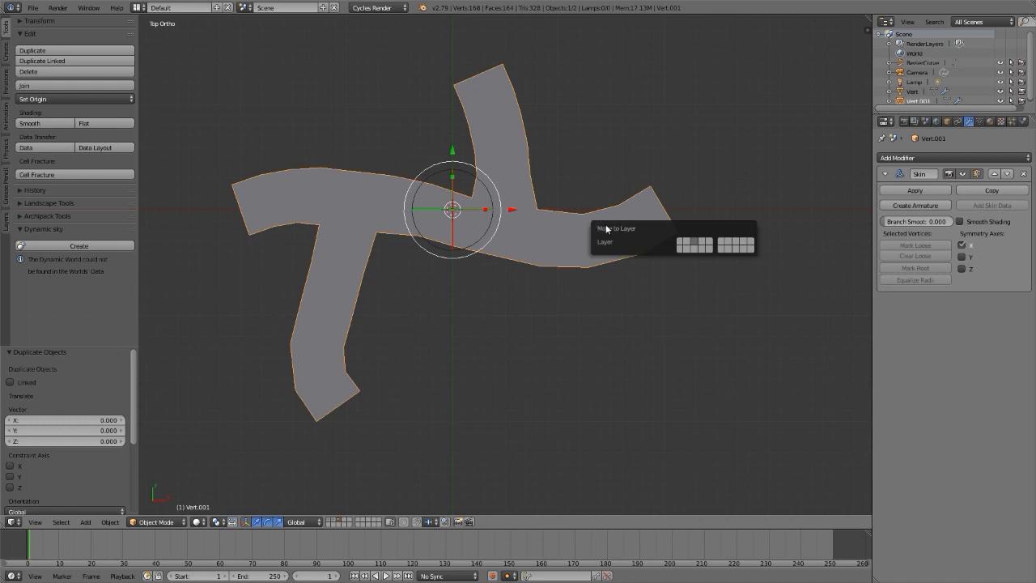
click(752, 248)
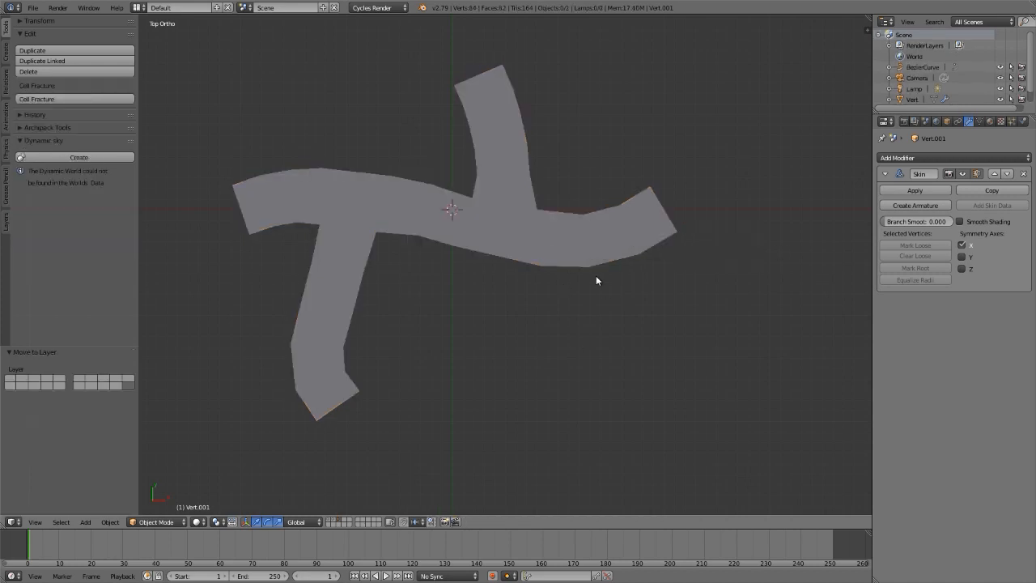
Open the original skinned mesh in Edit Mode with selection through the surface enabled, seen from the top.
right_click(553, 246)
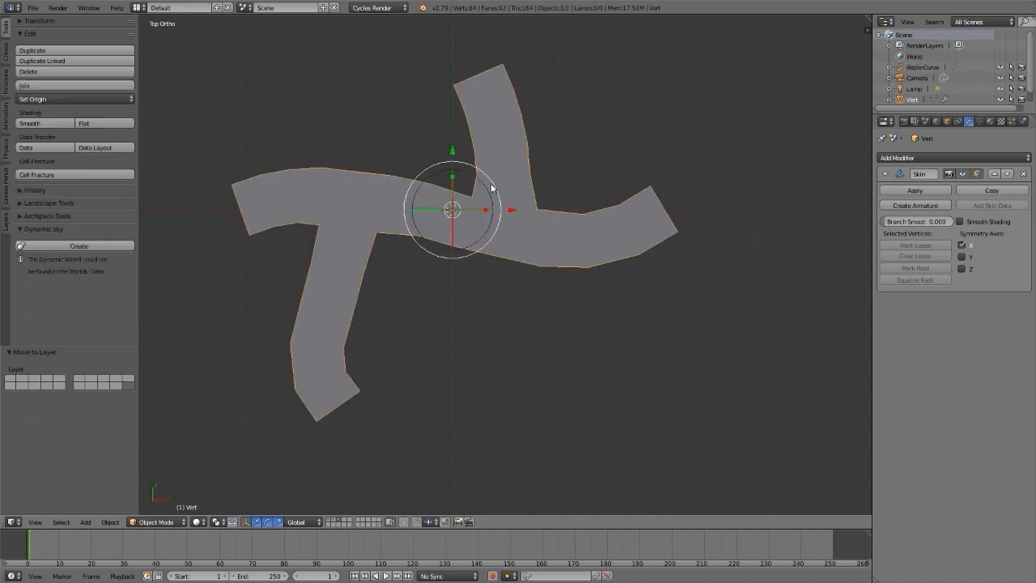
middle_drag(493, 242, 575, 161)
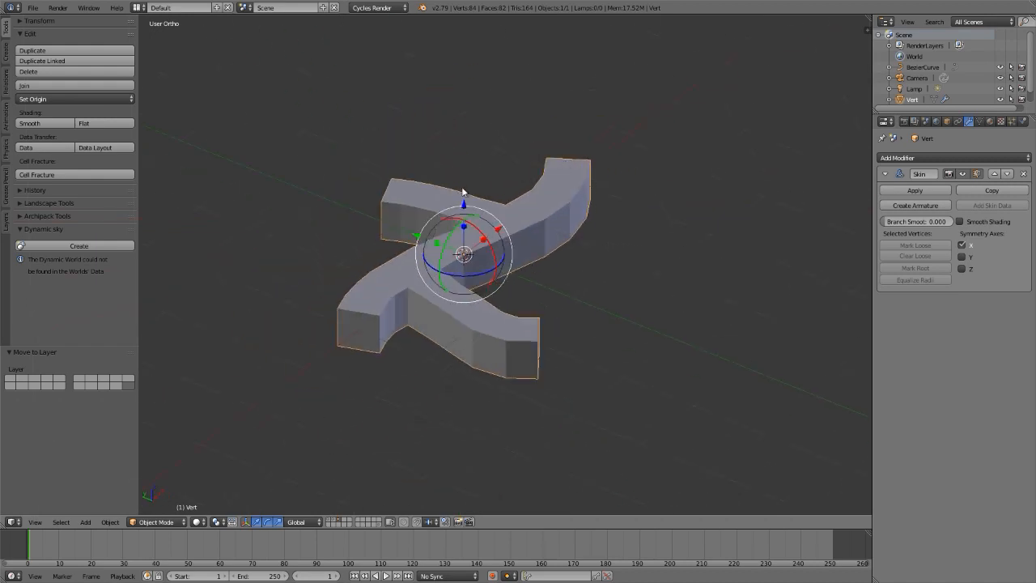
key(Tab)
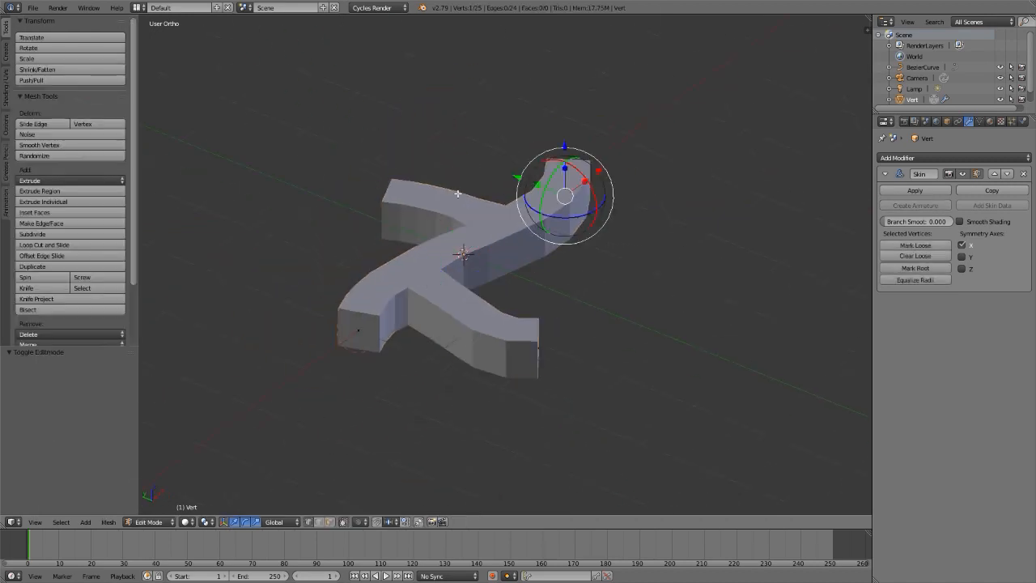
click(343, 523)
key(KP_7)
scroll(624, 198, down, 2)
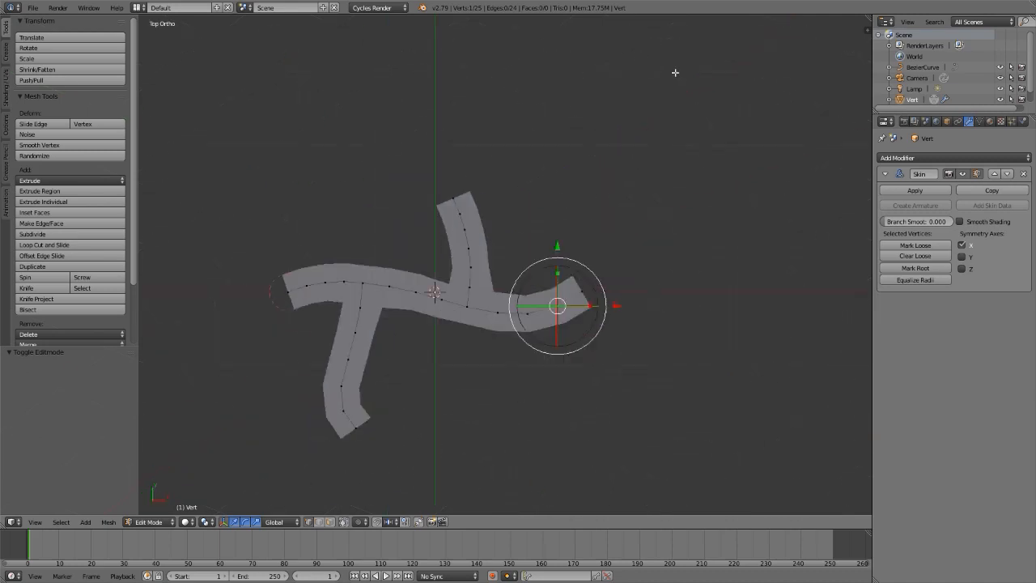
Circle-select all vertices of the main line from one end to the other and hide the tool shelf.
scroll(591, 233, up, 4)
shift+middle_drag(526, 232, 591, 195)
key(c)
mouse_move(667, 237)
mouse_down()
mouse_move(591, 273)
mouse_move(308, 224)
mouse_move(232, 222)
mouse_move(161, 236)
mouse_up()
right_click(161, 235)
shift+middle_drag(440, 319, 490, 291)
key(t)
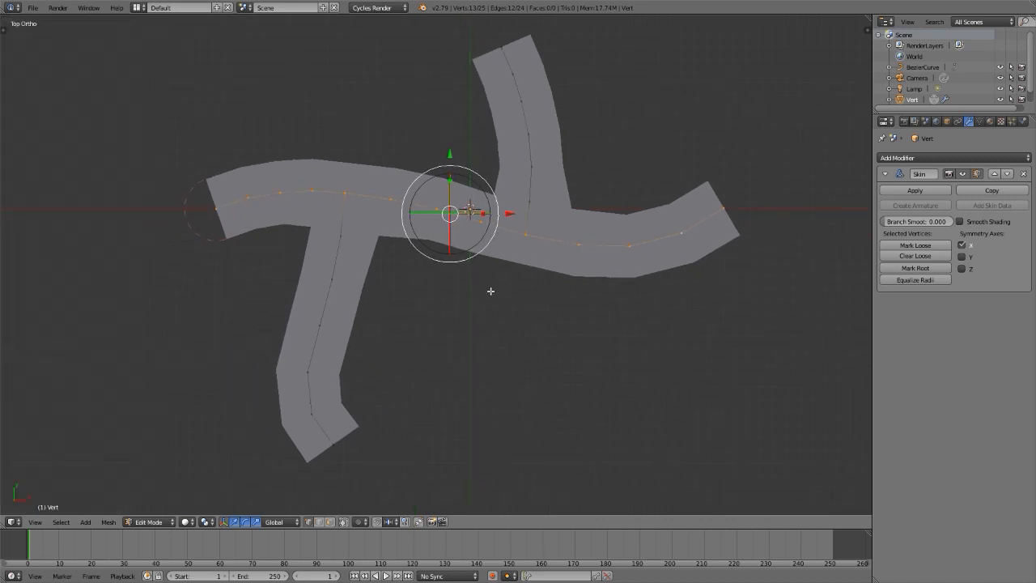
Try to enlarge the skin of the main line's selected vertices uniformly with Skin Resize, and undo it.
key(ctrl+a)
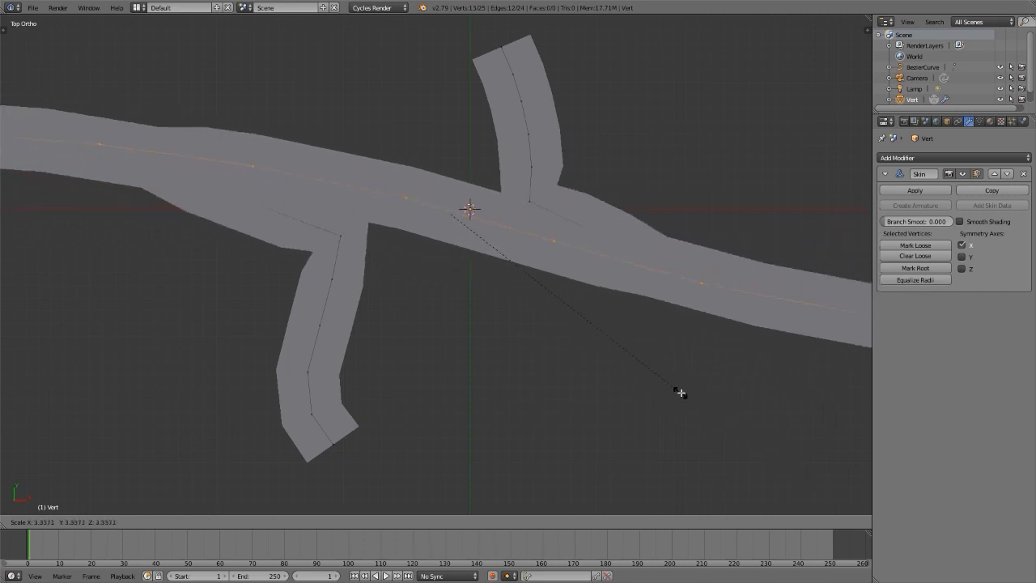
key(Escape)
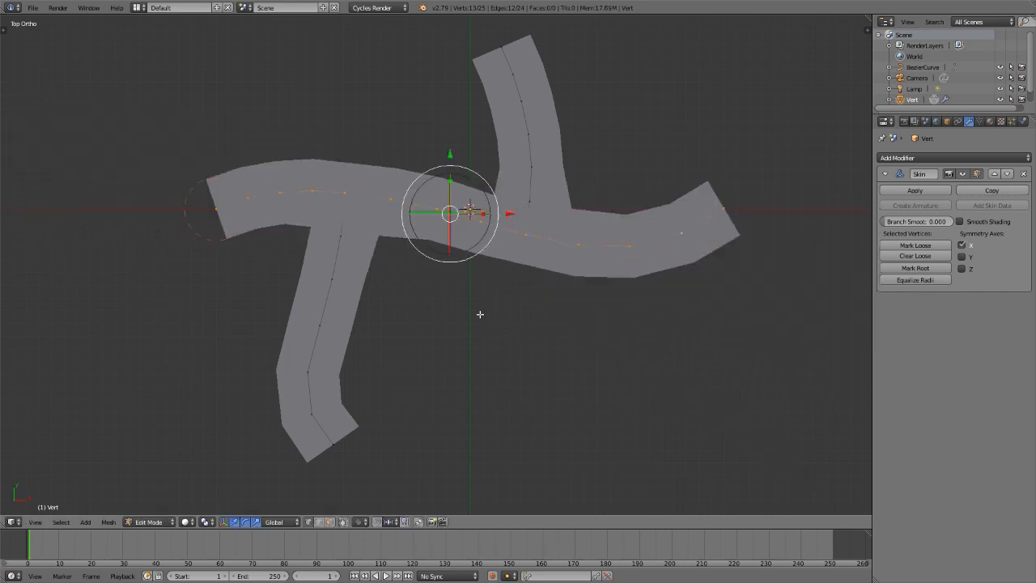
key(ctrl+a)
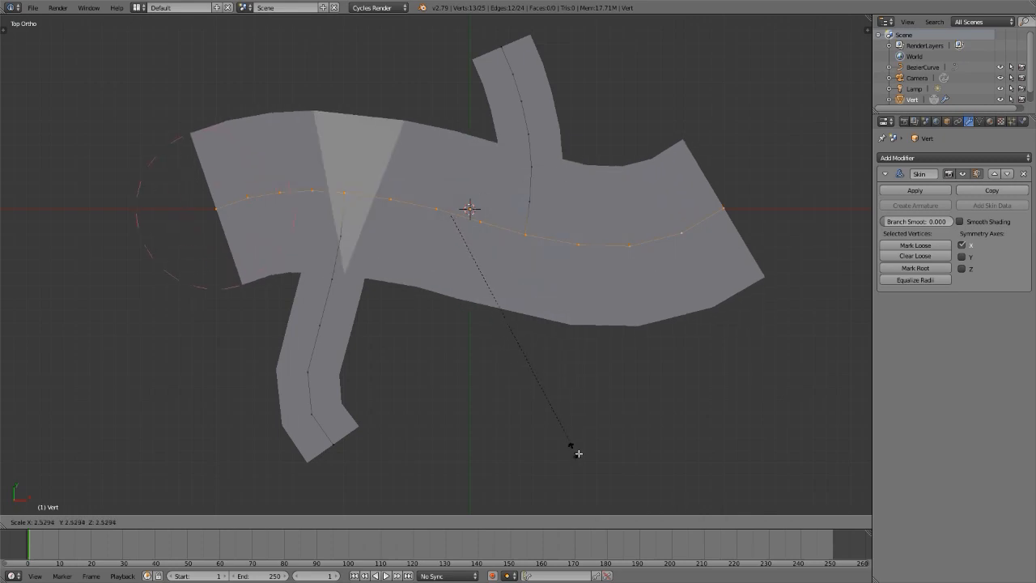
click(575, 429)
middle_drag(478, 273, 467, 200)
scroll(326, 313, up, 5)
middle_drag(342, 291, 418, 280)
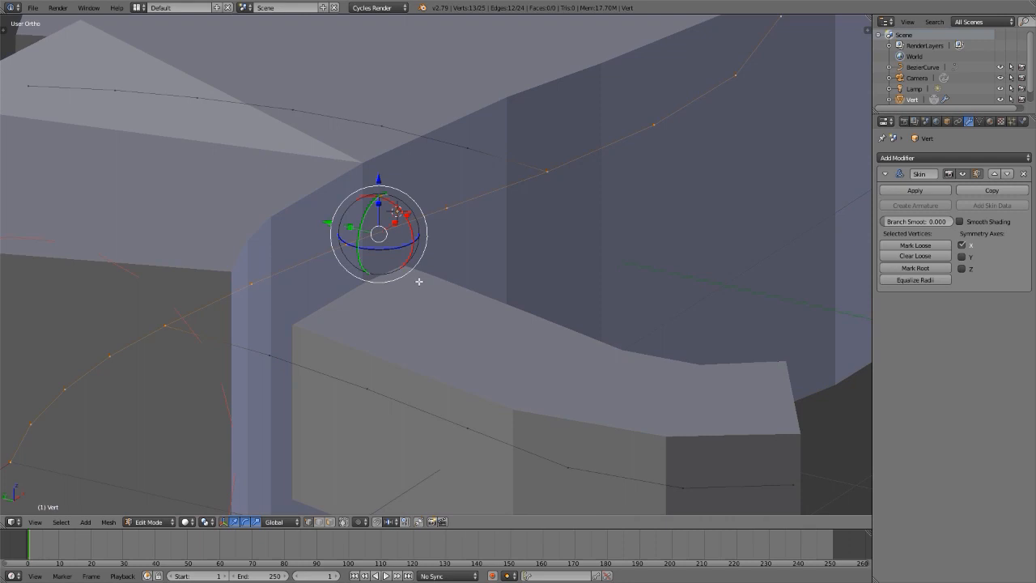
key(KP_7)
scroll(418, 280, down, 6)
key(s)
right_click(390, 324)
key(ctrl+z)
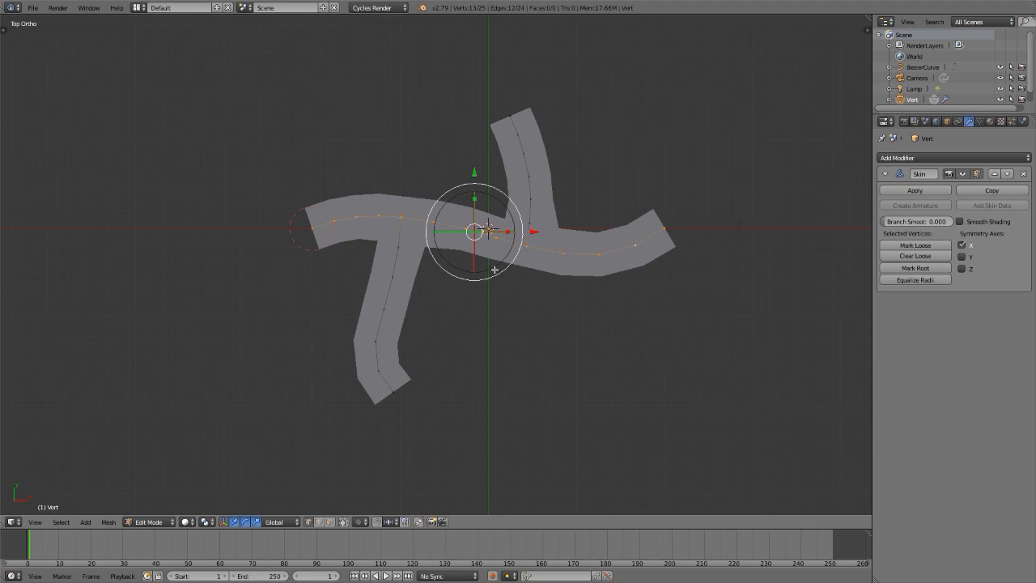
Try to widen the main line's skin along the global X axis, and undo the scaling.
key(s)
key(x)
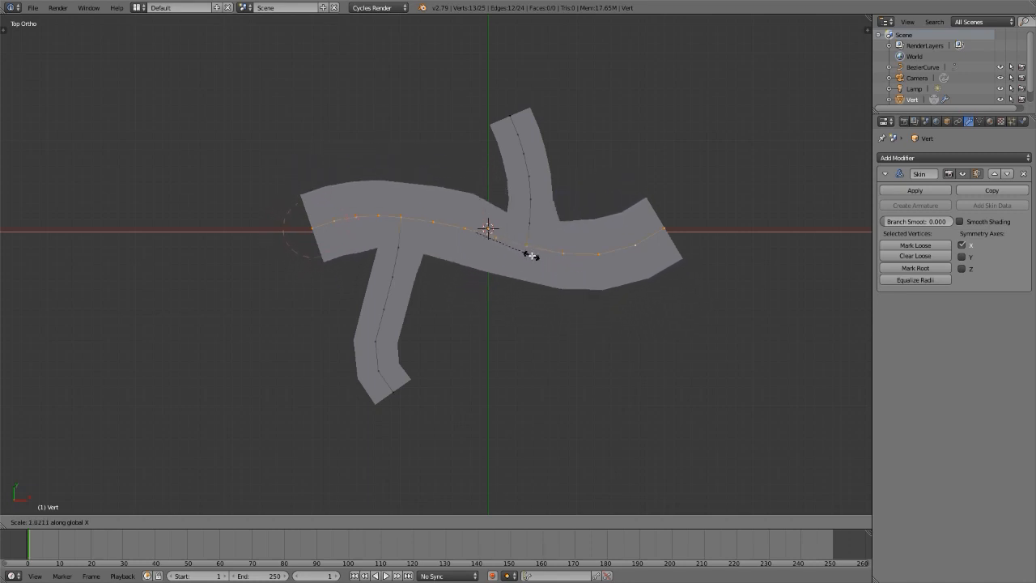
click(572, 298)
middle_drag(562, 264, 439, 192)
key(ctrl+z)
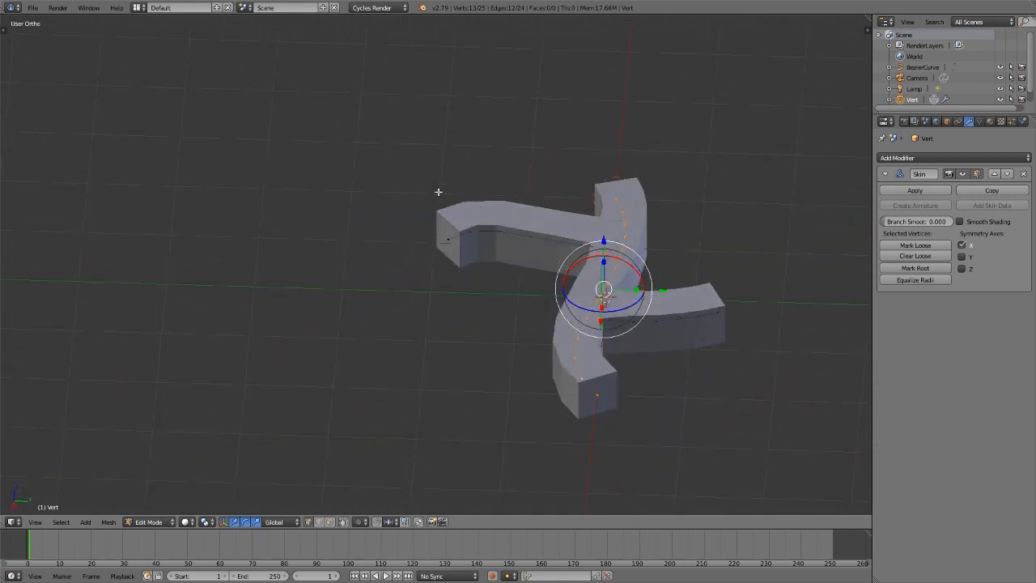
Widen the main line with Skin Resize restricted to the X axis, making the road broader than its branches.
key(ctrl+a)
key(x)
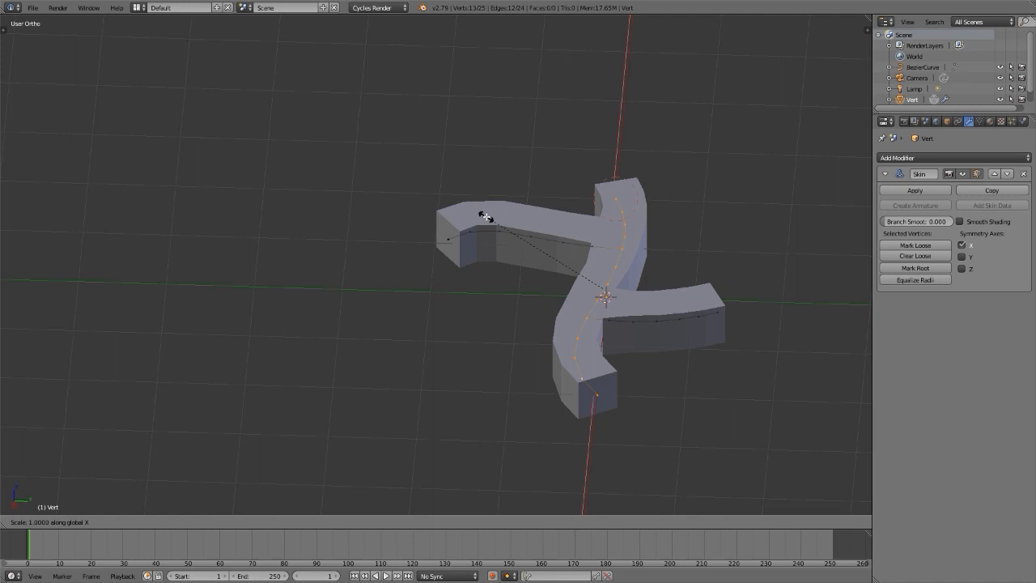
click(311, 166)
key(KP_7)
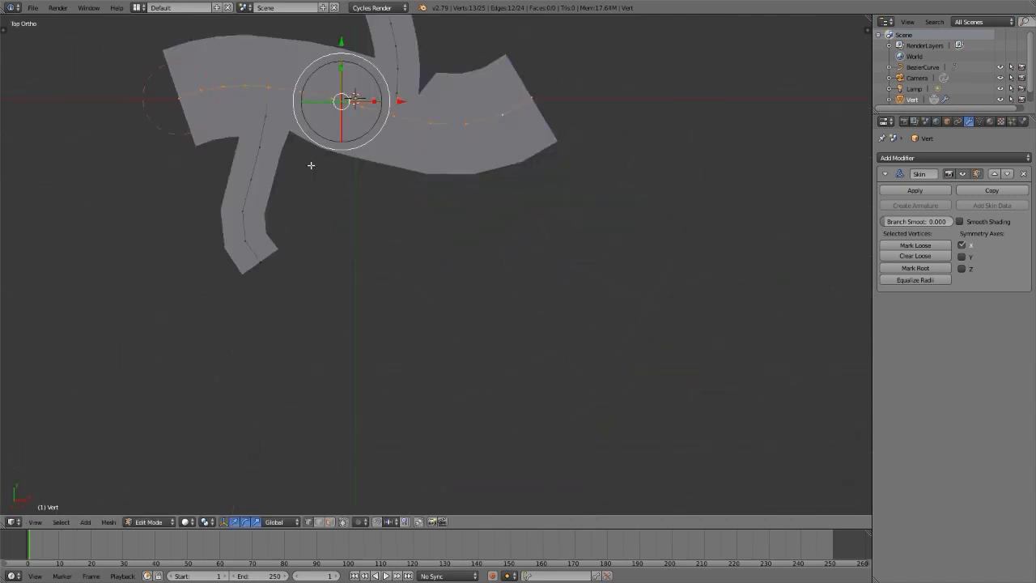
shift+middle_drag(413, 188, 486, 310)
scroll(496, 285, up, 2)
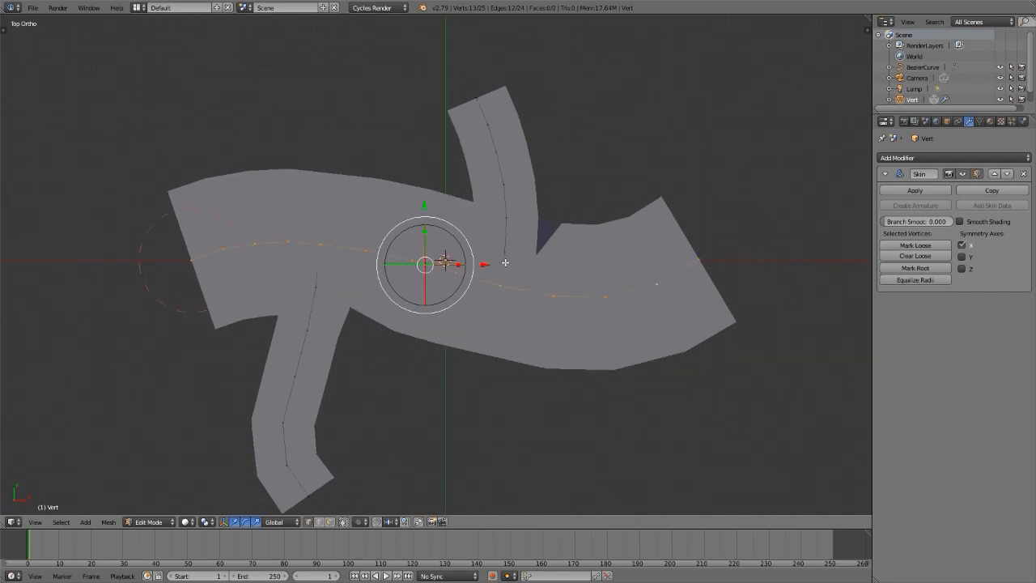
Select the upper branch's vertices except the junction and move them up, away from the main road.
right_click(505, 248)
shift+right_click(506, 217)
shift+right_click(503, 184)
shift+right_click(496, 152)
shift+right_click(478, 98)
scroll(539, 356, down, 2)
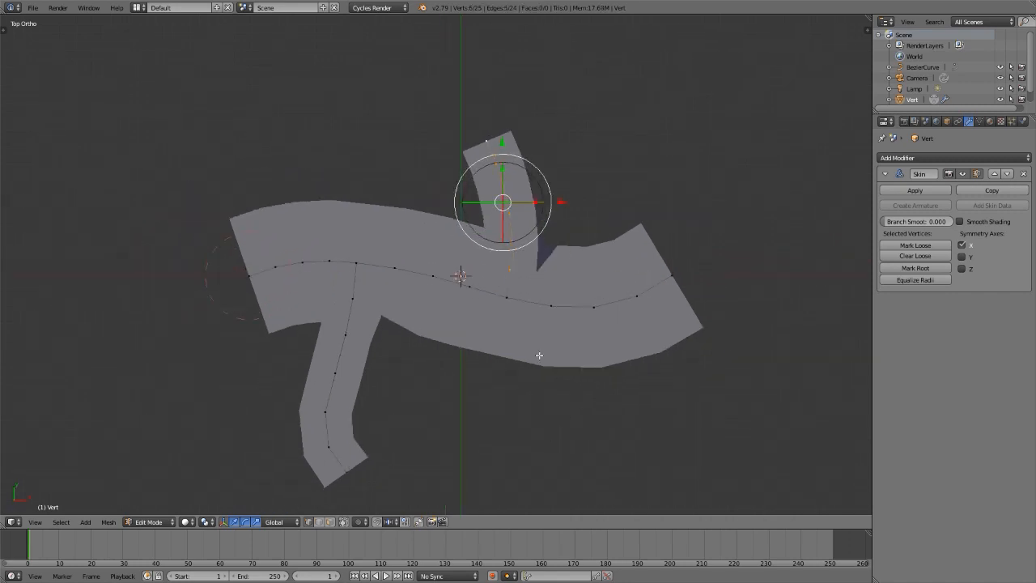
key(g)
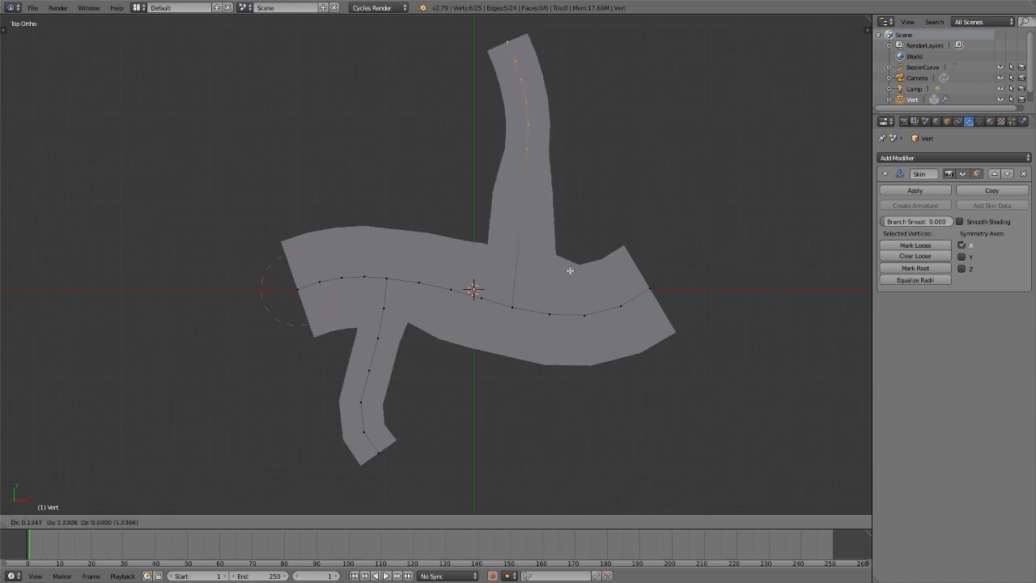
click(573, 365)
Select the lower branch's vertices except the junction and move them down, away from the main road.
right_click(384, 308)
shift+right_click(380, 337)
shift+right_click(369, 370)
shift+right_click(361, 401)
shift+right_click(365, 432)
shift+right_click(377, 454)
scroll(471, 40, down, 1)
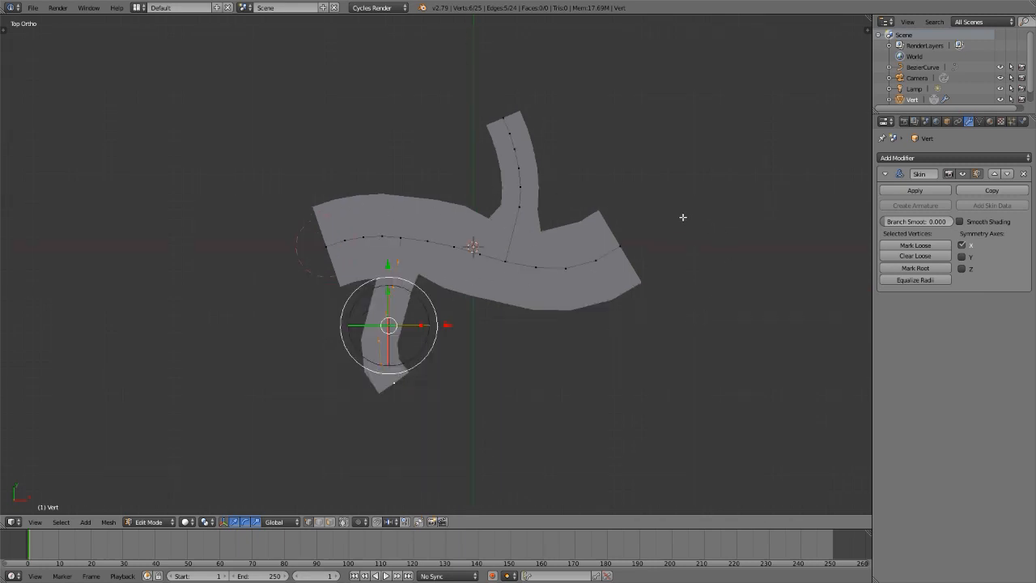
key(g)
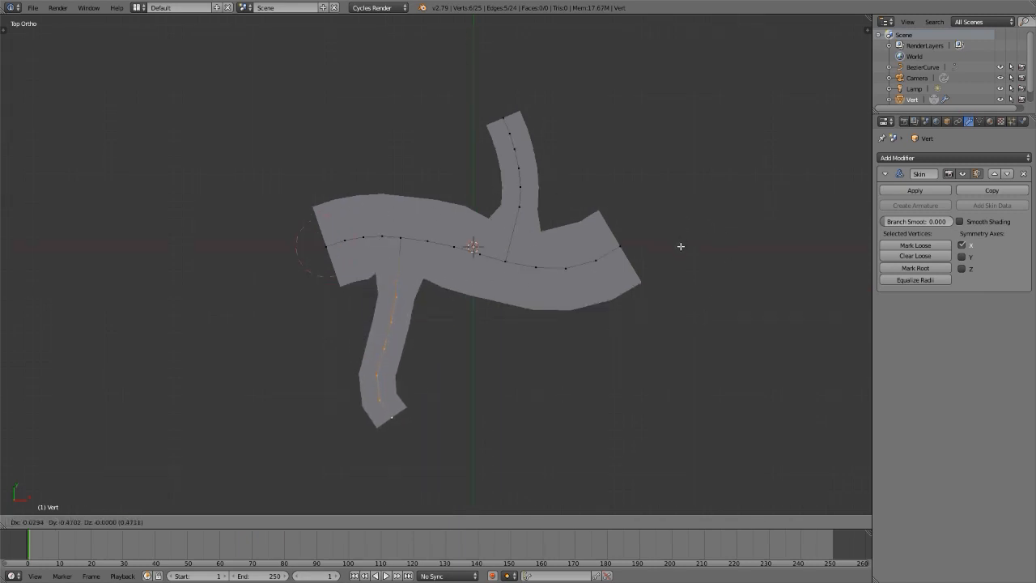
click(678, 264)
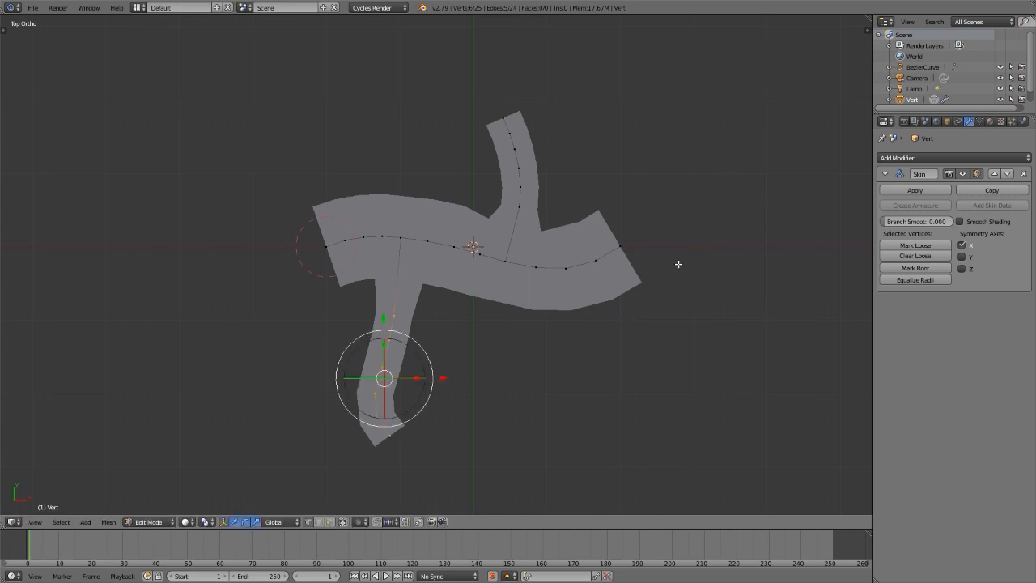
Select the last two vertices at the free end of each branch and widen their skin along X by a factor of about 1.46.
right_click(388, 437)
shift+right_click(379, 420)
shift+right_click(502, 118)
shift+right_click(510, 132)
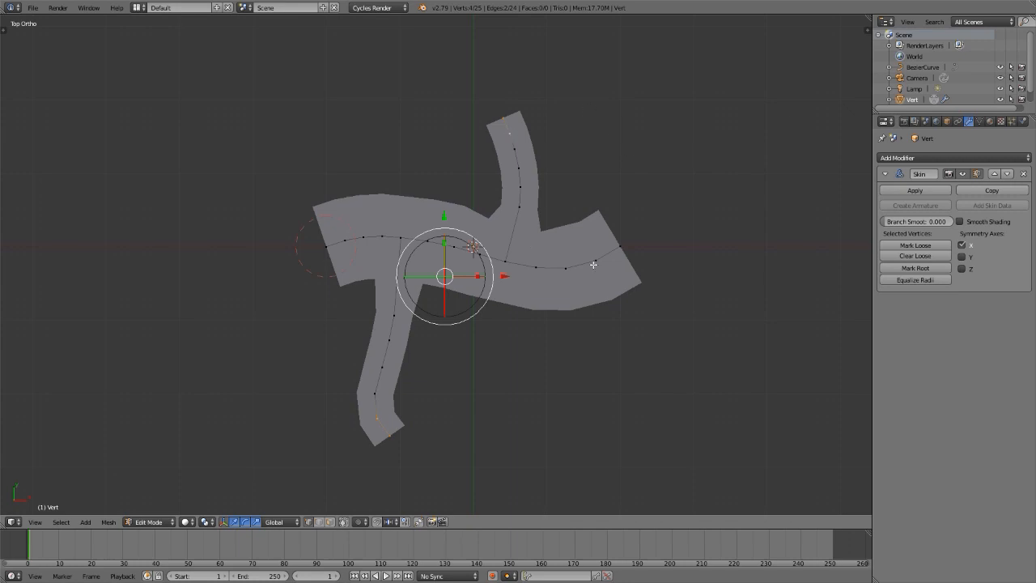
key(s)
key(x)
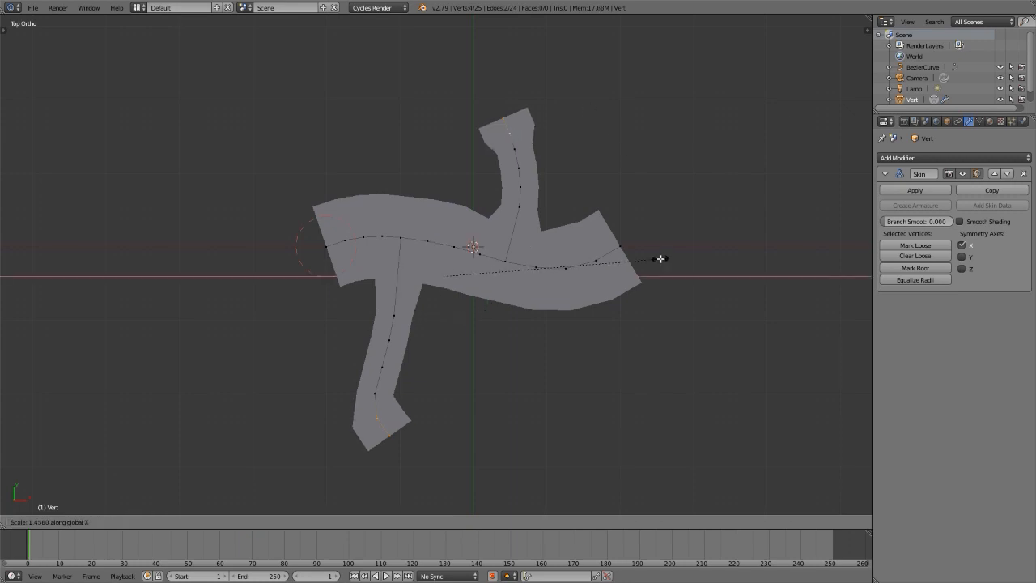
click(660, 258)
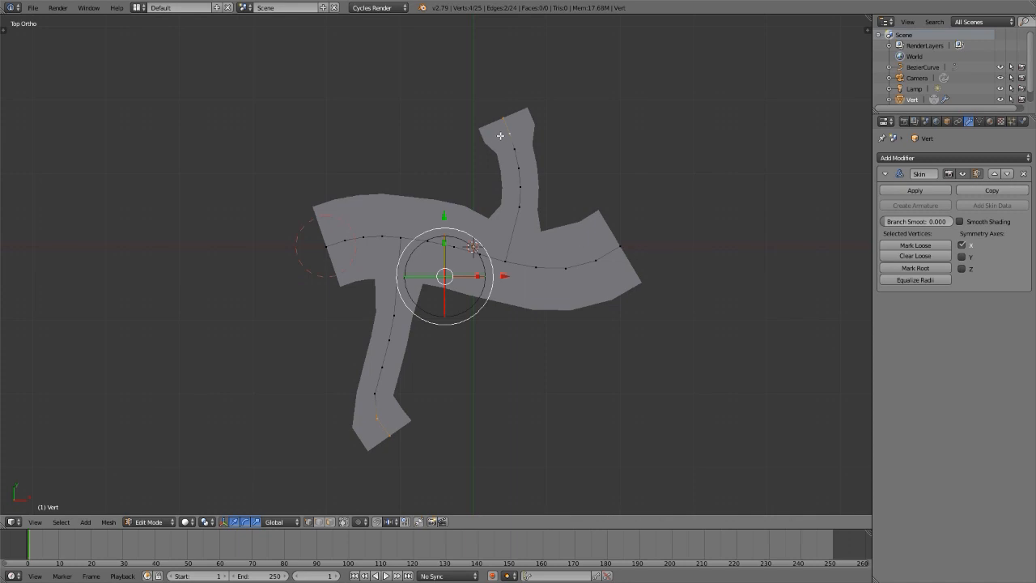
scroll(523, 98, up, 7)
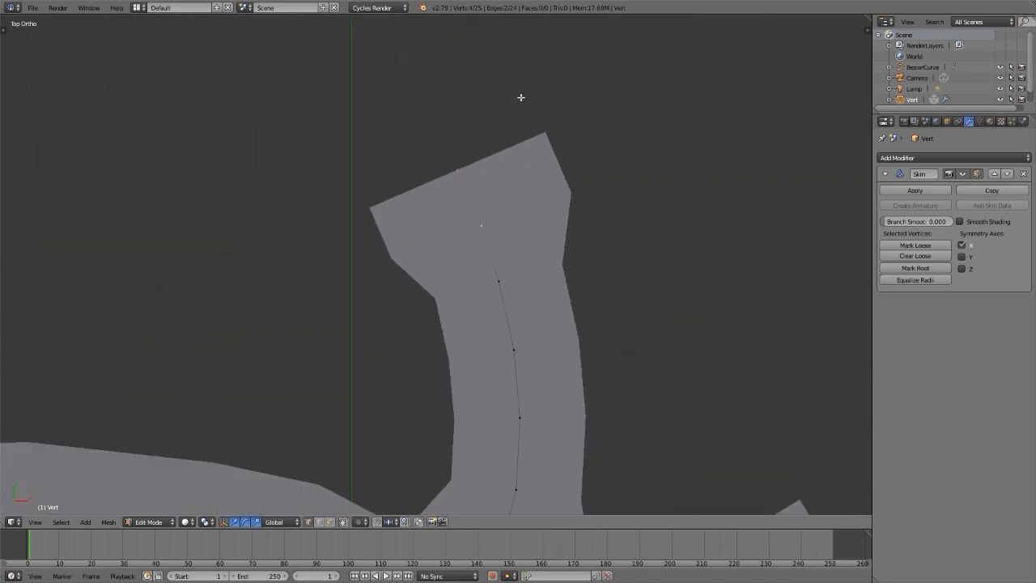
scroll(522, 226, up, 3)
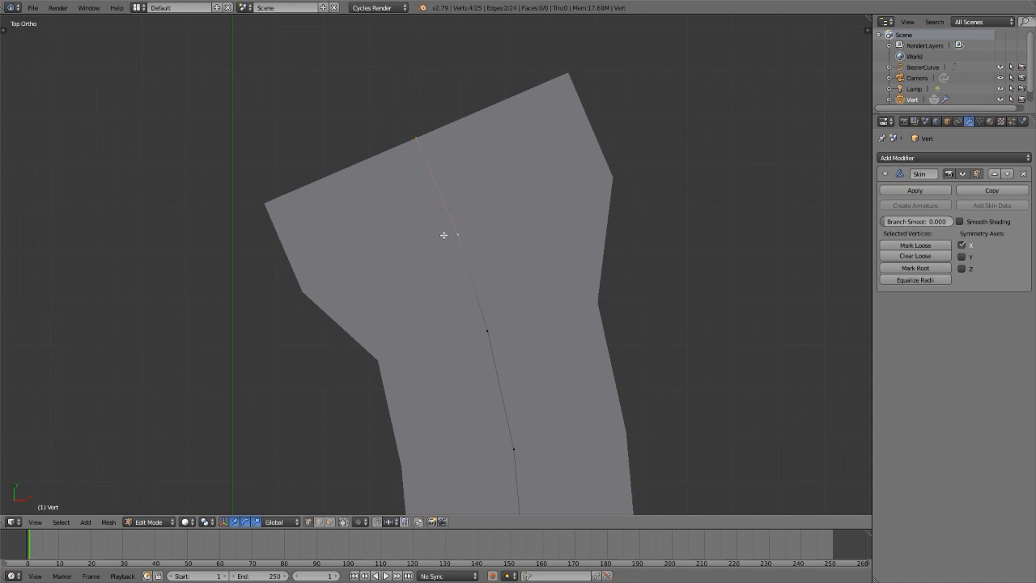
scroll(459, 215, down, 1)
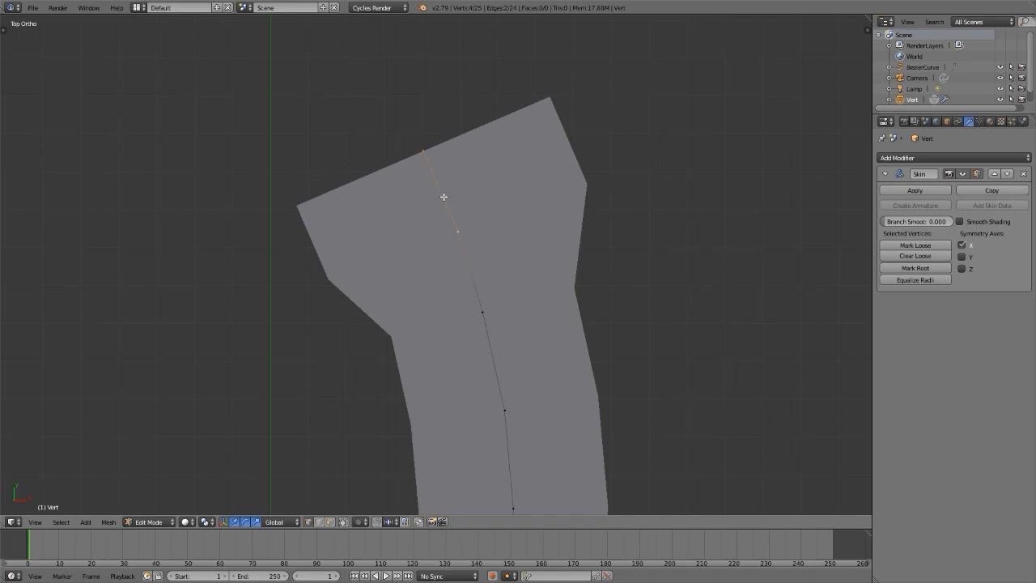
Return to Object Mode, select the road object and apply its Skin modifier.
key(Tab)
scroll(444, 197, down, 2)
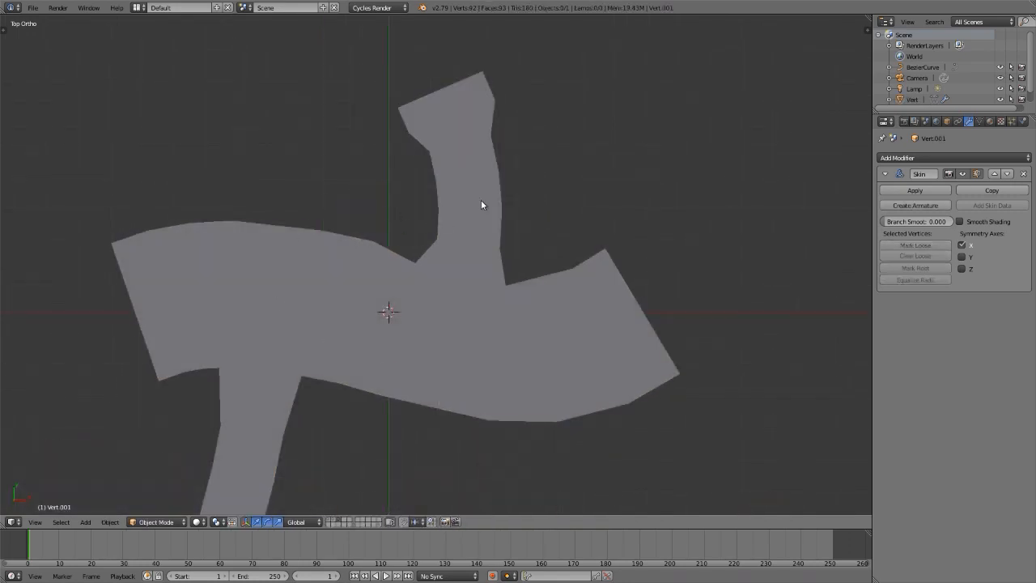
right_click(481, 205)
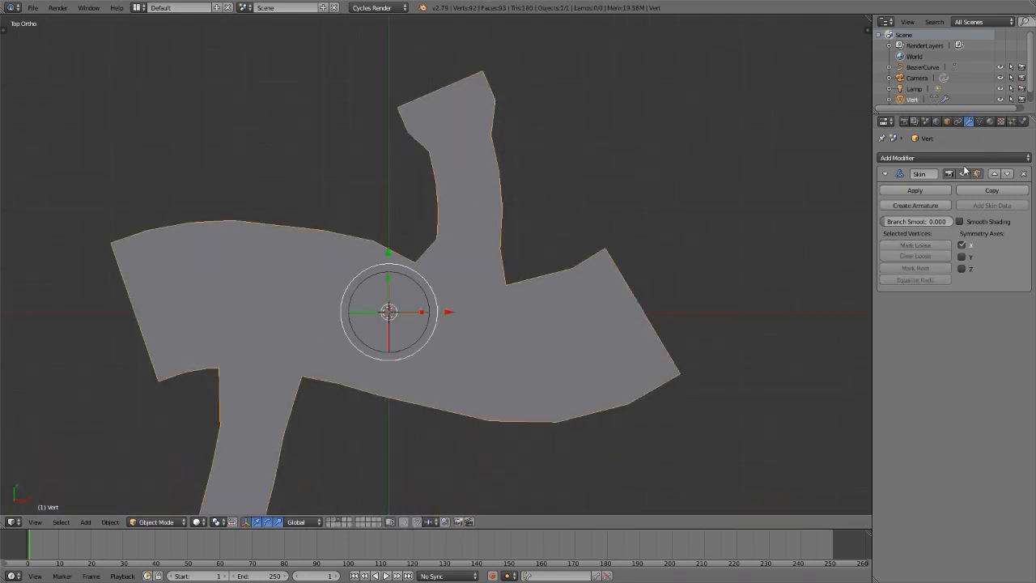
click(915, 190)
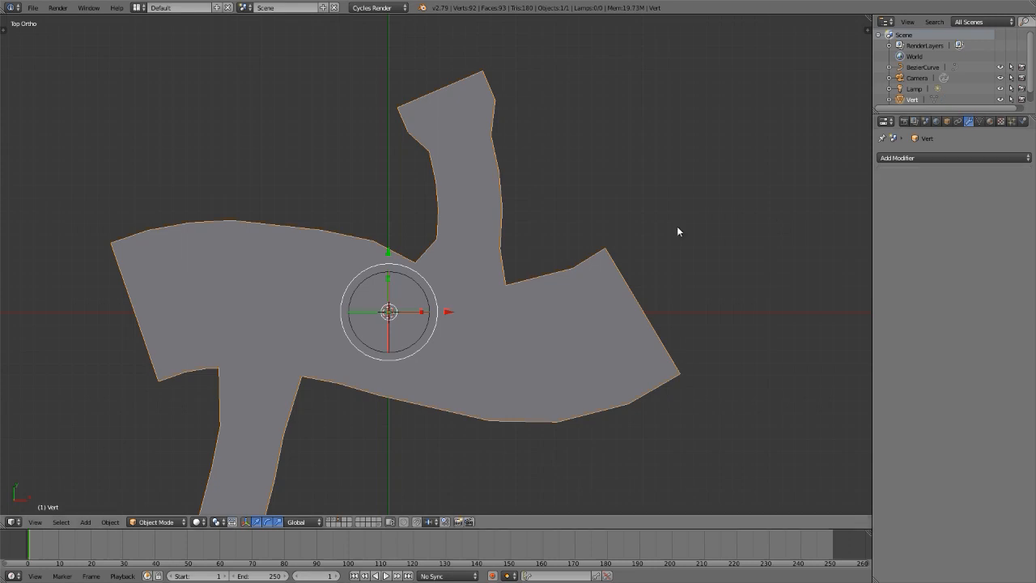
In Edit Mode, limit selection to visible geometry, switch to face selection and select one top face where the lower branch meets the main road.
key(Tab)
middle_drag(486, 178, 518, 191)
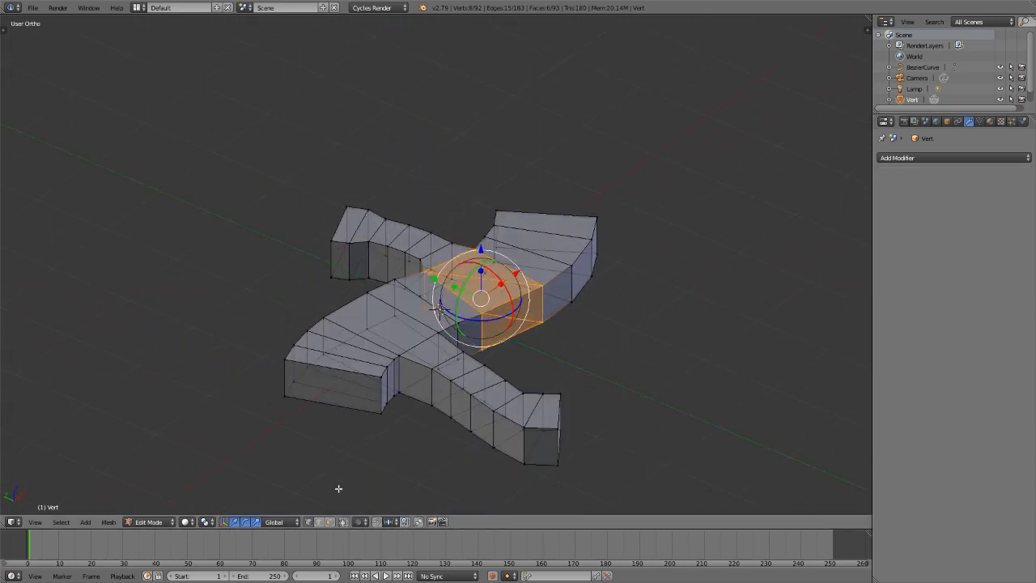
click(344, 522)
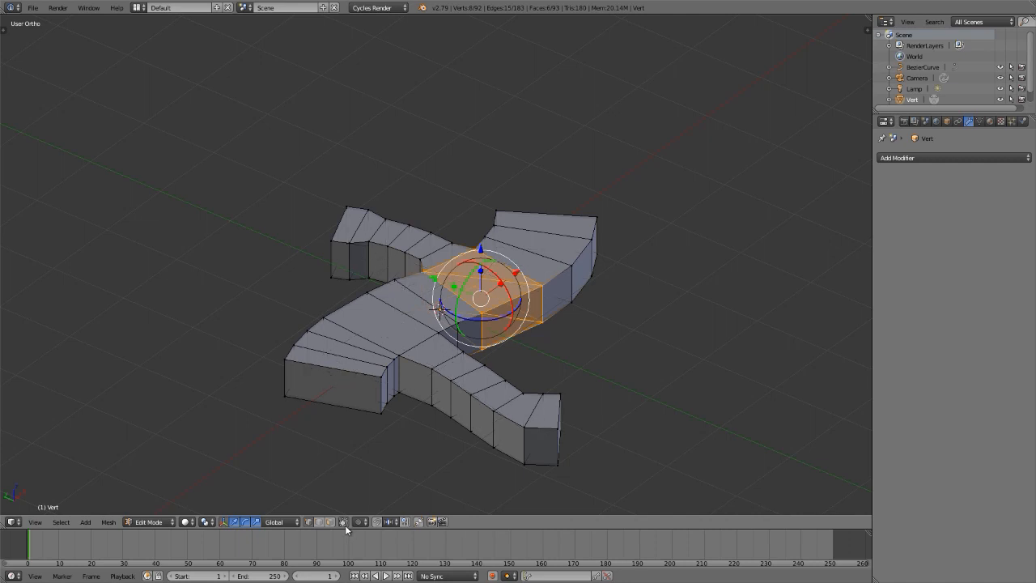
key(ctrl+Tab)
click(398, 361)
right_click(369, 333)
scroll(369, 333, up, 1)
scroll(483, 158, down, 1)
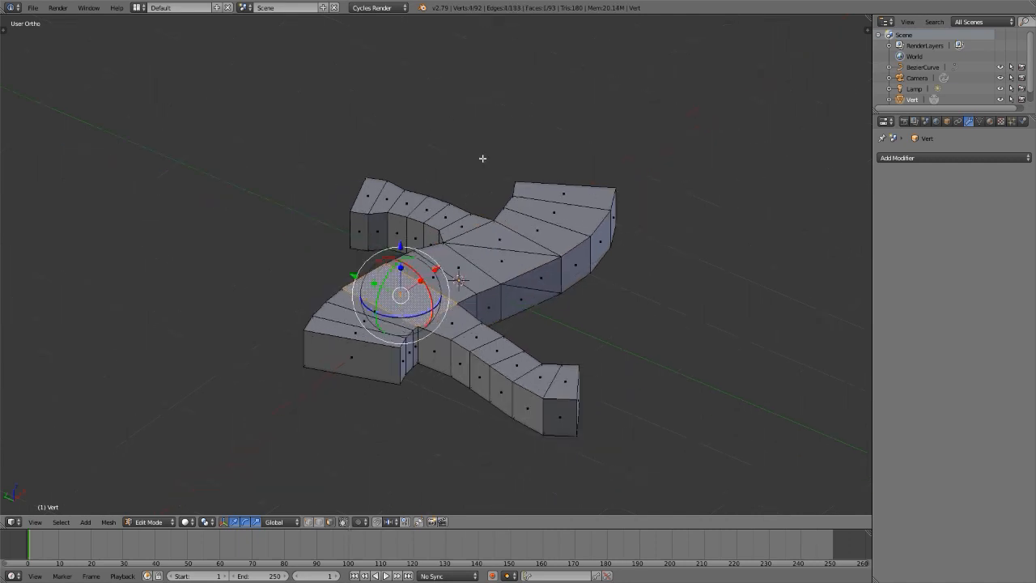
scroll(507, 255, up, 2)
middle_drag(508, 254, 495, 228)
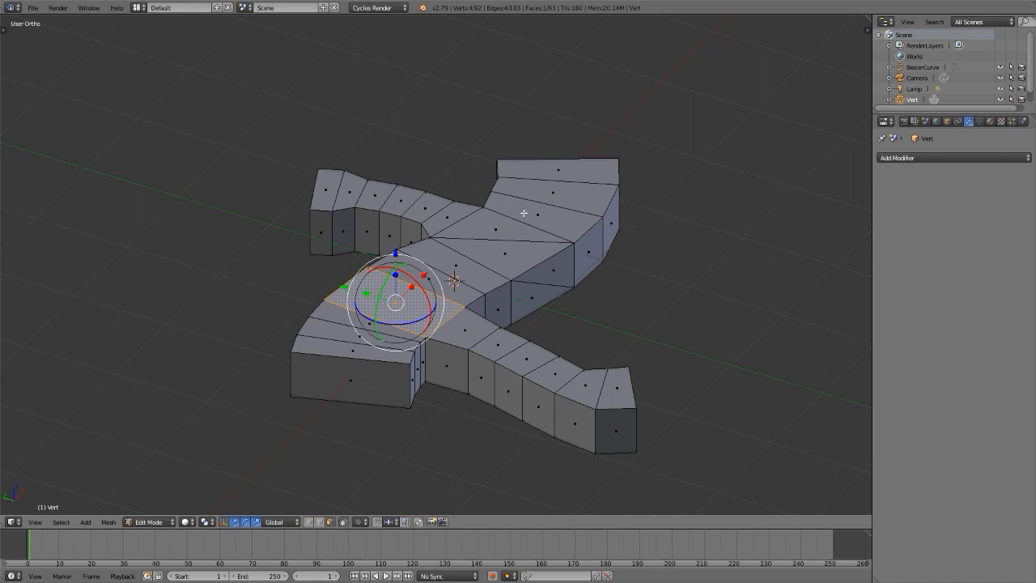
middle_drag(481, 248, 470, 226)
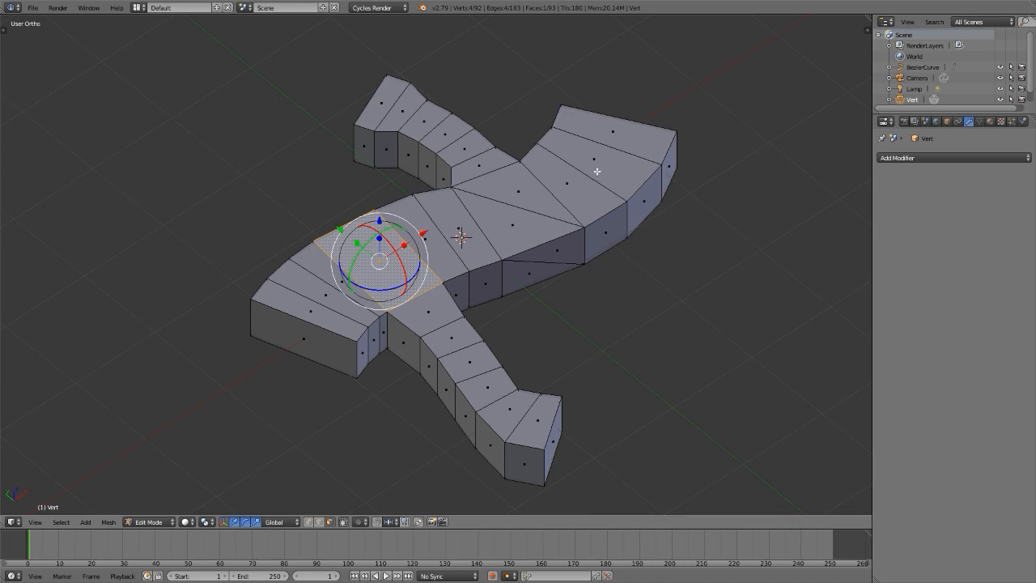
mouse_move(572, 208)
middle_down()
mouse_move(567, 167)
mouse_move(572, 204)
mouse_move(574, 194)
middle_up()
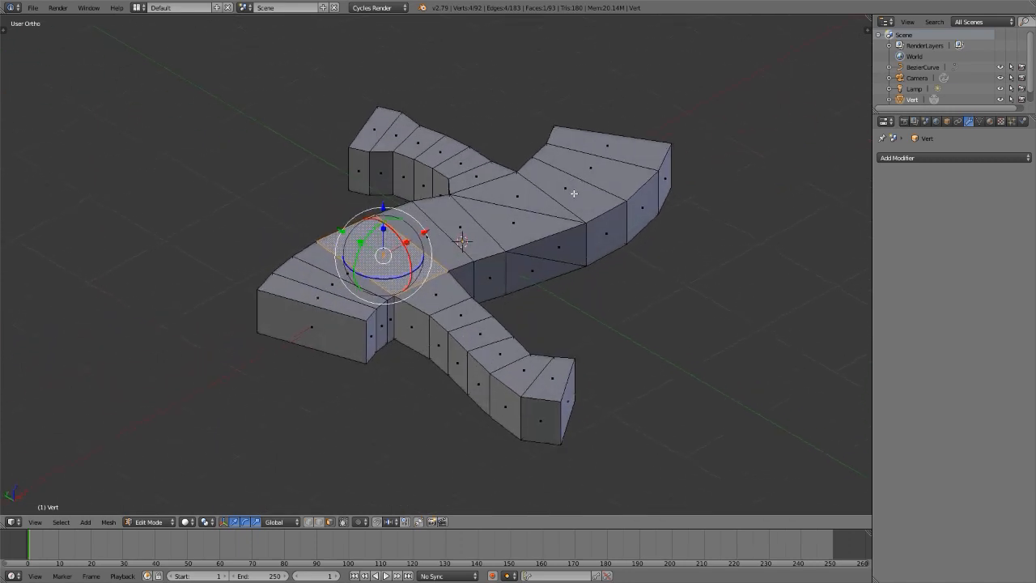
Select every face with a similar normal, invert the selection and delete those faces, keeping only the flat top surface.
key(shift+g)
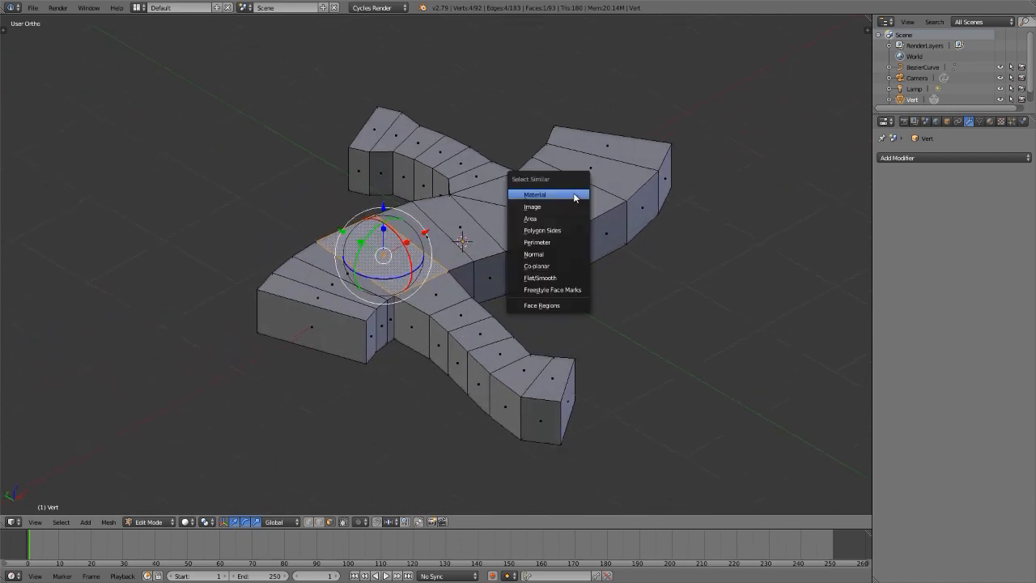
click(536, 255)
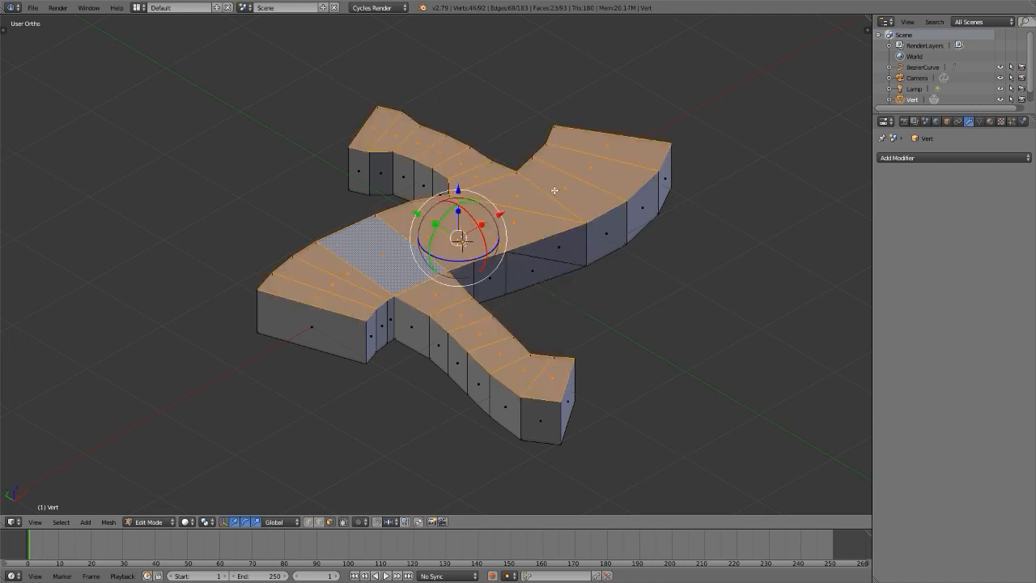
key(ctrl+i)
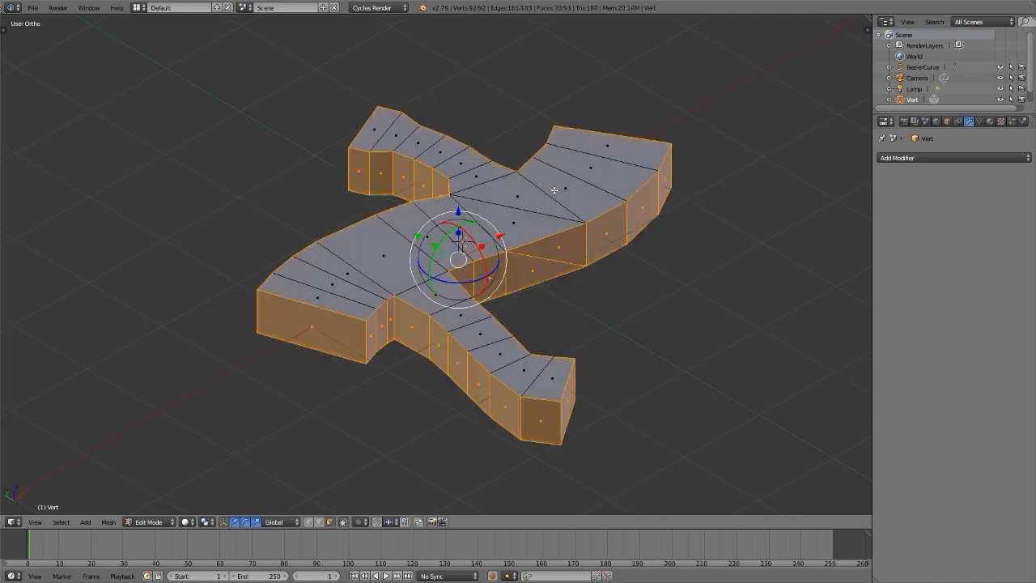
key(x)
click(555, 190)
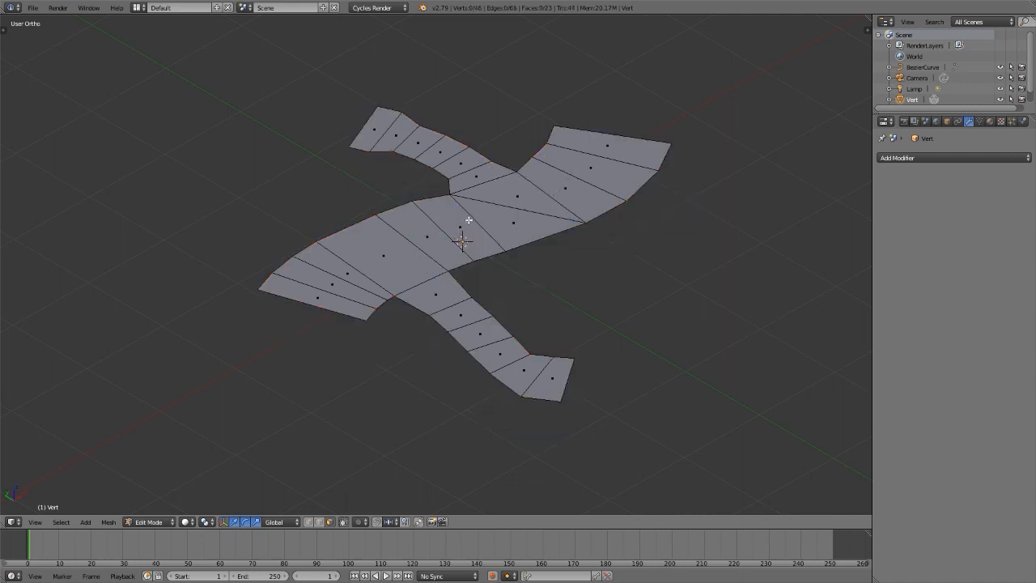
Try an inset on all faces of the flat road in perspective view, and undo it.
middle_drag(474, 219, 493, 204)
scroll(496, 204, up, 3)
key(KP_5)
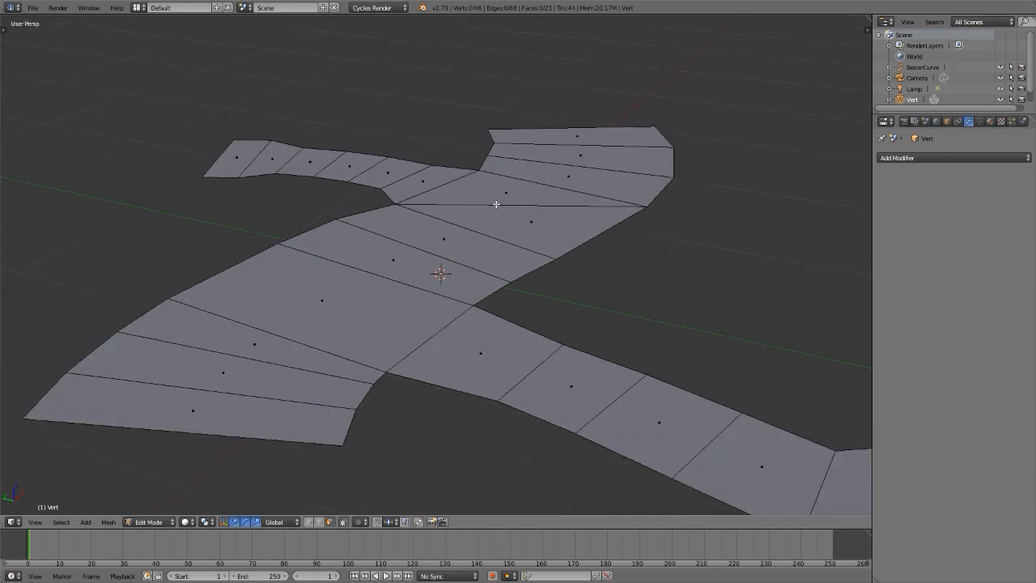
key(a)
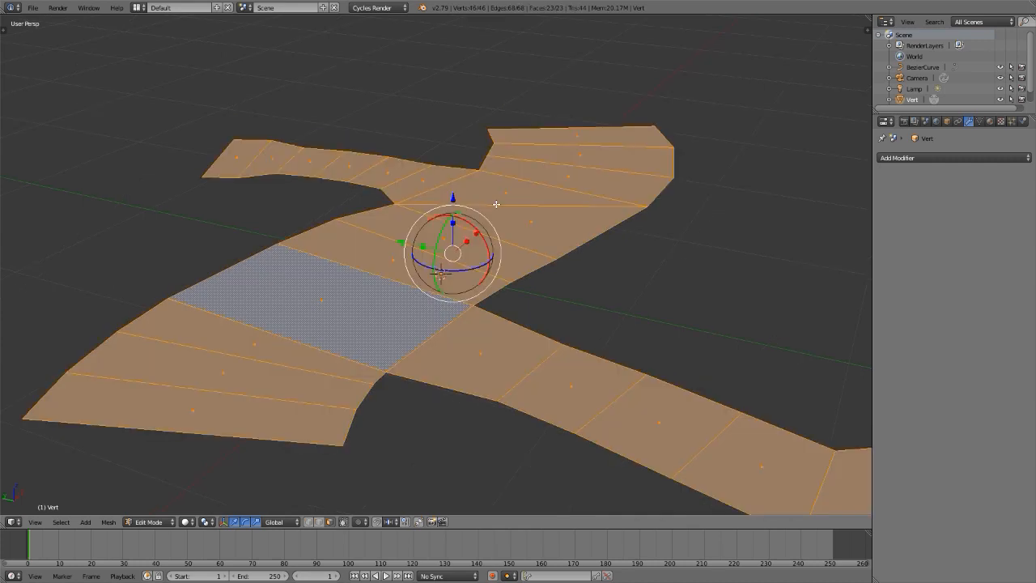
key(i)
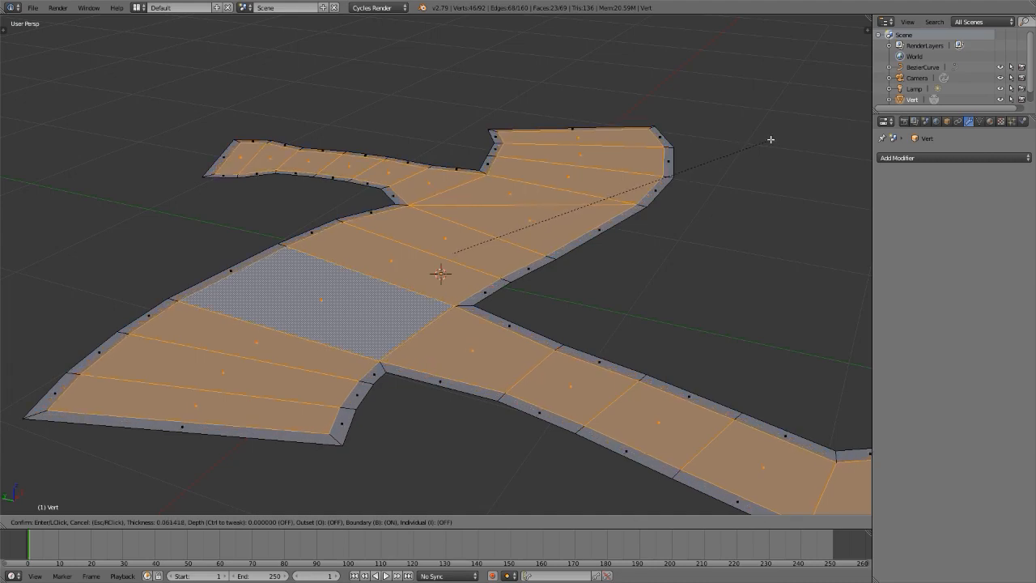
click(769, 139)
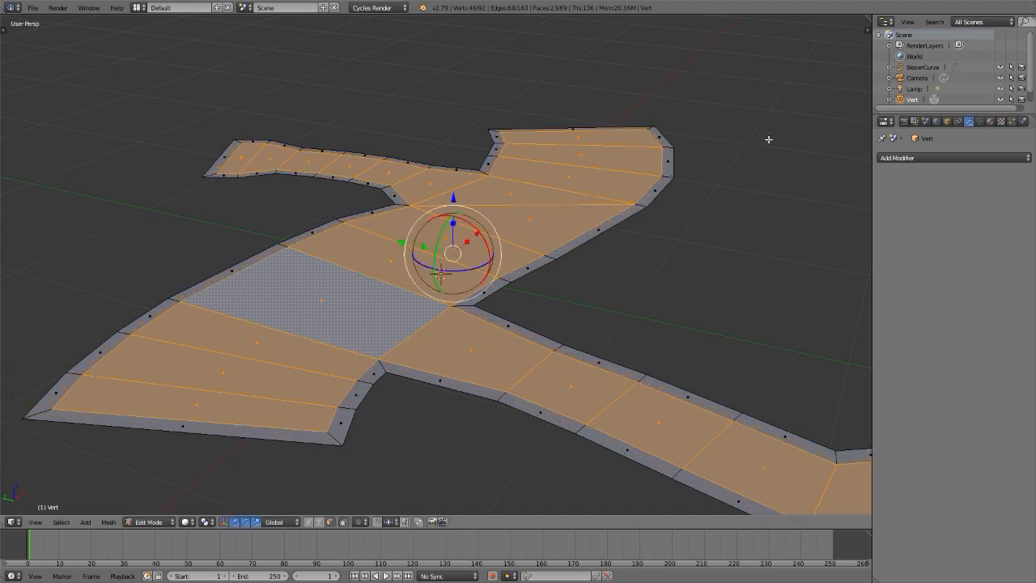
mouse_move(554, 215)
middle_down()
mouse_move(532, 220)
mouse_move(562, 219)
middle_up()
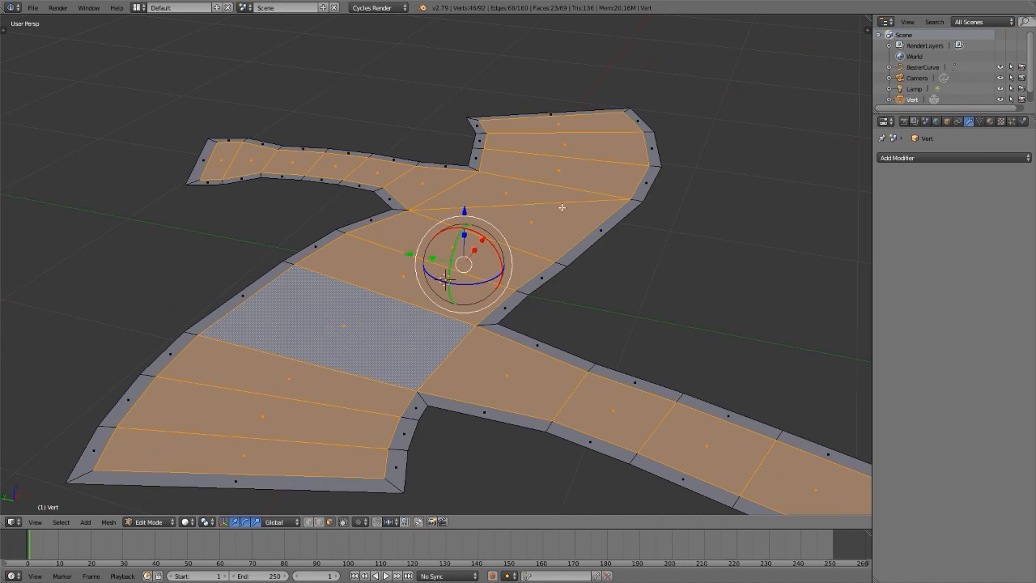
key(ctrl+z)
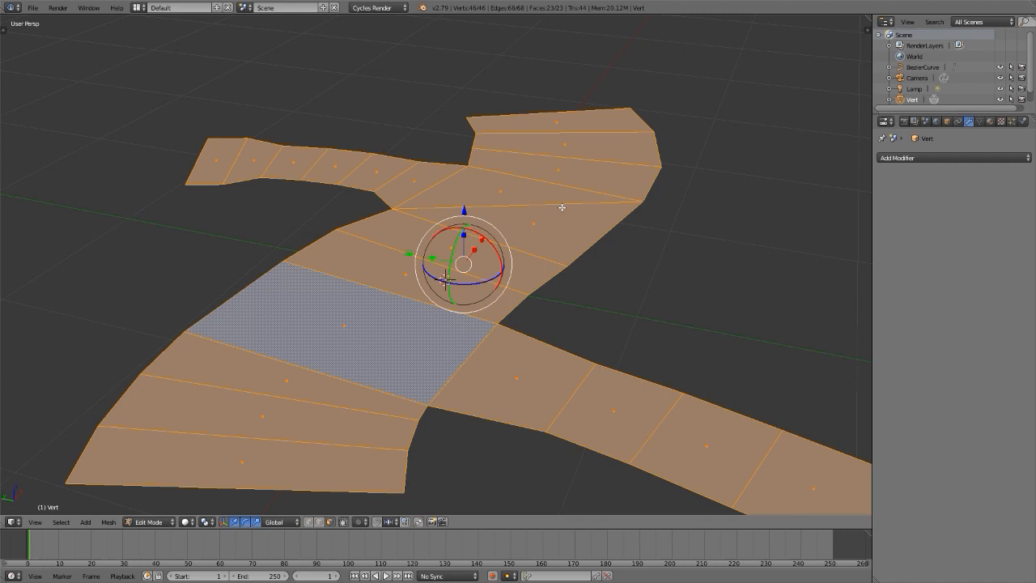
Select the side boundary edges of the road and its branches in edge mode and extrude them slightly upward along Z.
key(ctrl+Tab)
key(2)
alt+right_click(609, 236)
alt+shift+right_click(397, 158)
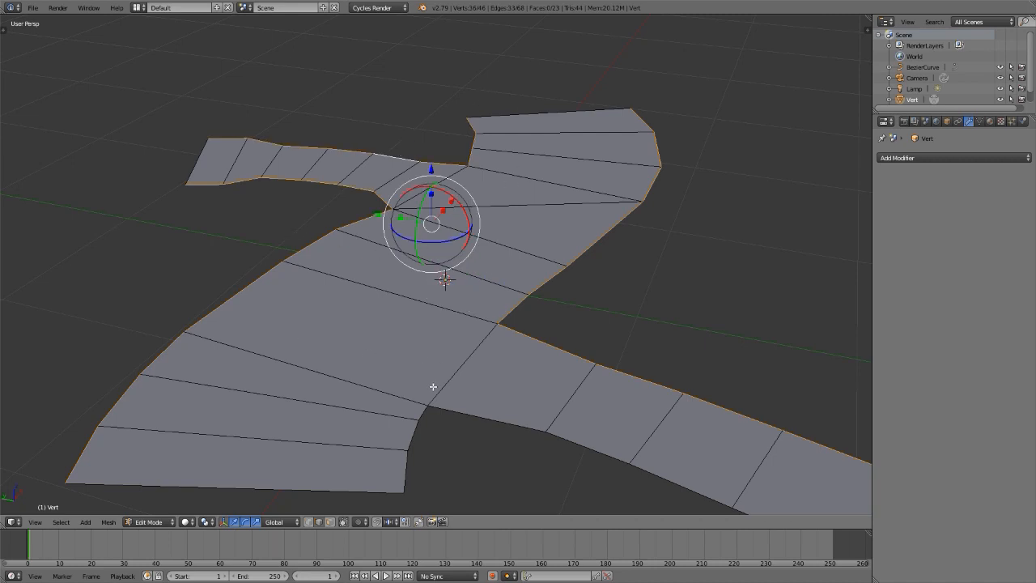
alt+shift+right_click(420, 440)
scroll(474, 189, down, 5)
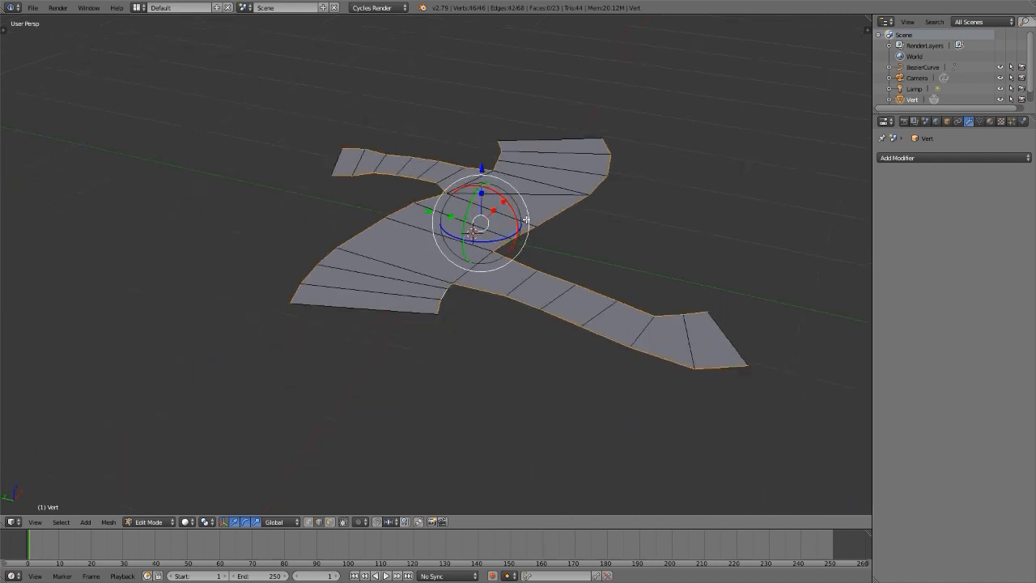
key(e)
key(z)
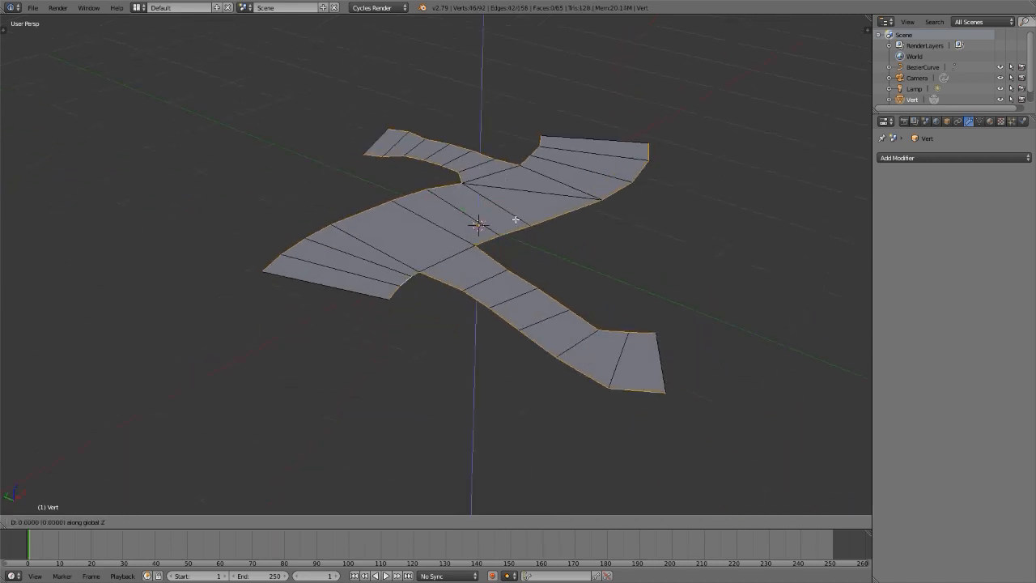
click(517, 212)
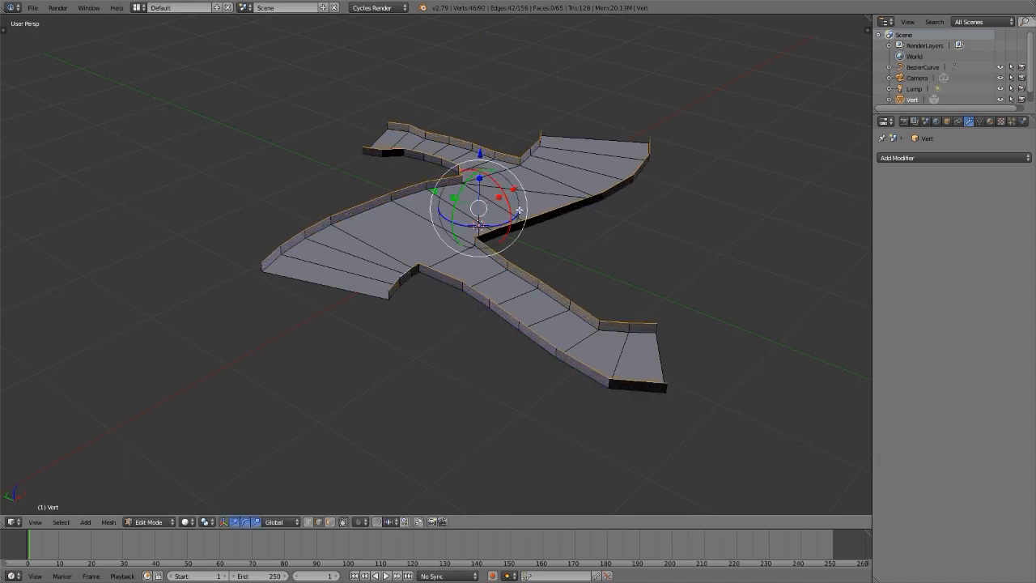
Try to extrude the raised edges outward by scaling, cancel the scaling and undo the edge extrusions.
key(e)
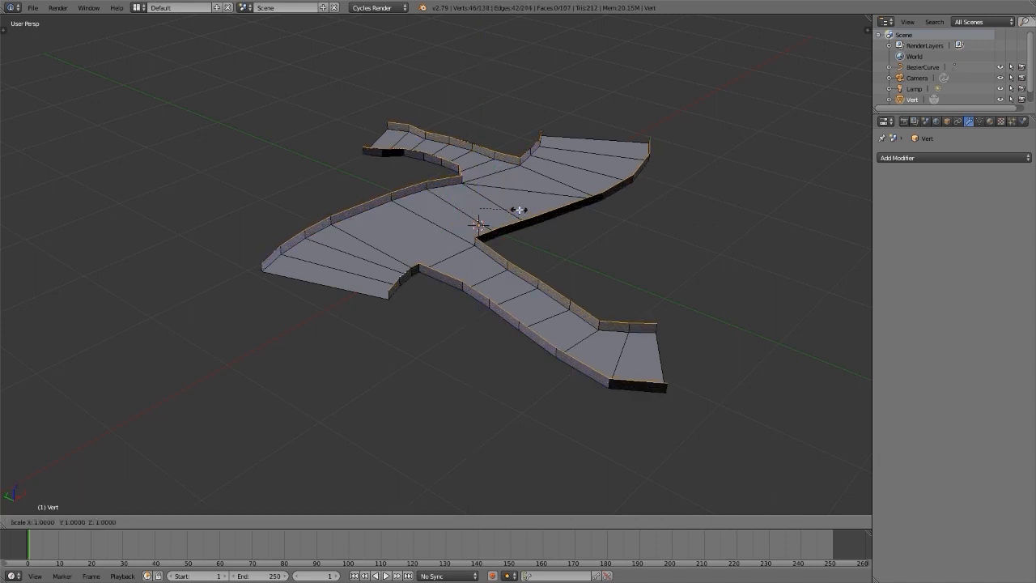
key(s)
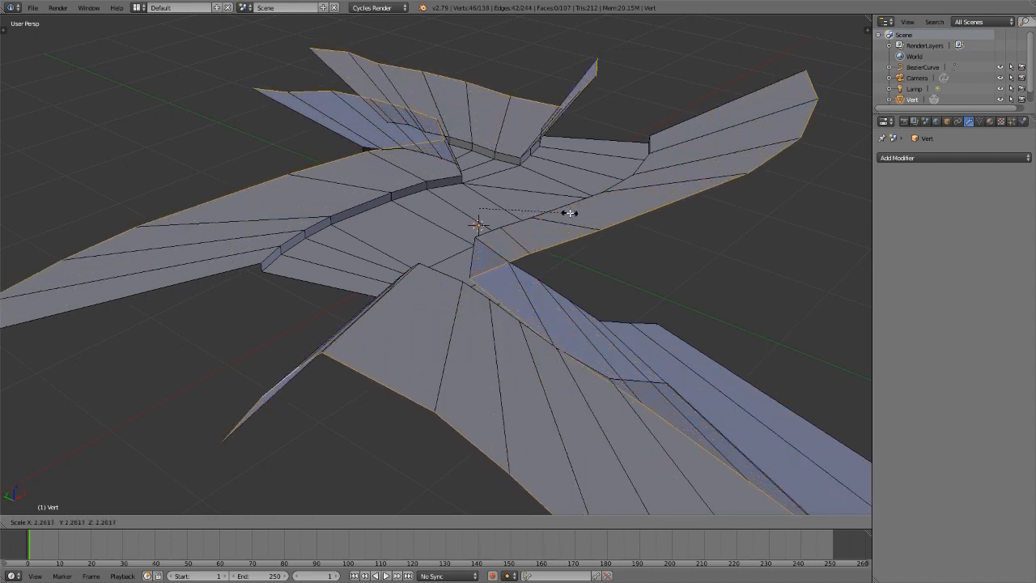
right_click(579, 209)
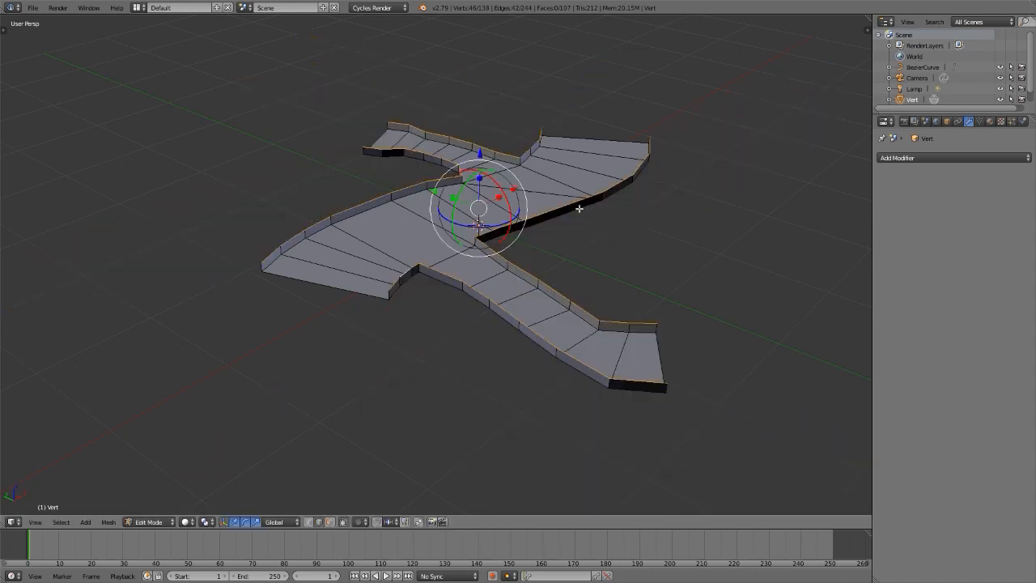
key(ctrl+z)
key(ctrl+z)
key(ctrl+z)
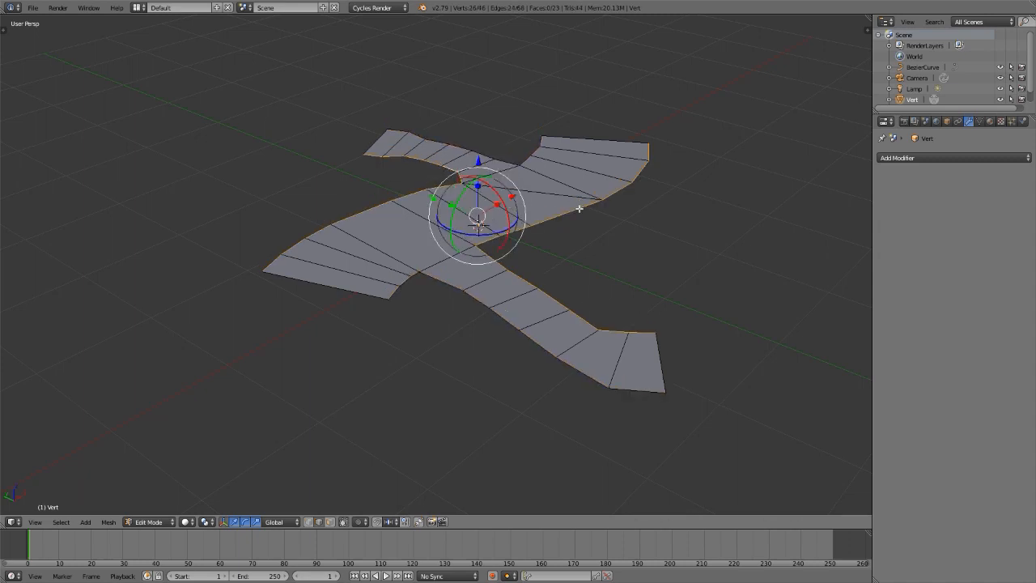
Select all faces of the flat road in face mode and inset them by about 0.077 to form a border strip.
key(ctrl+Tab)
click(579, 223)
right_click(521, 192)
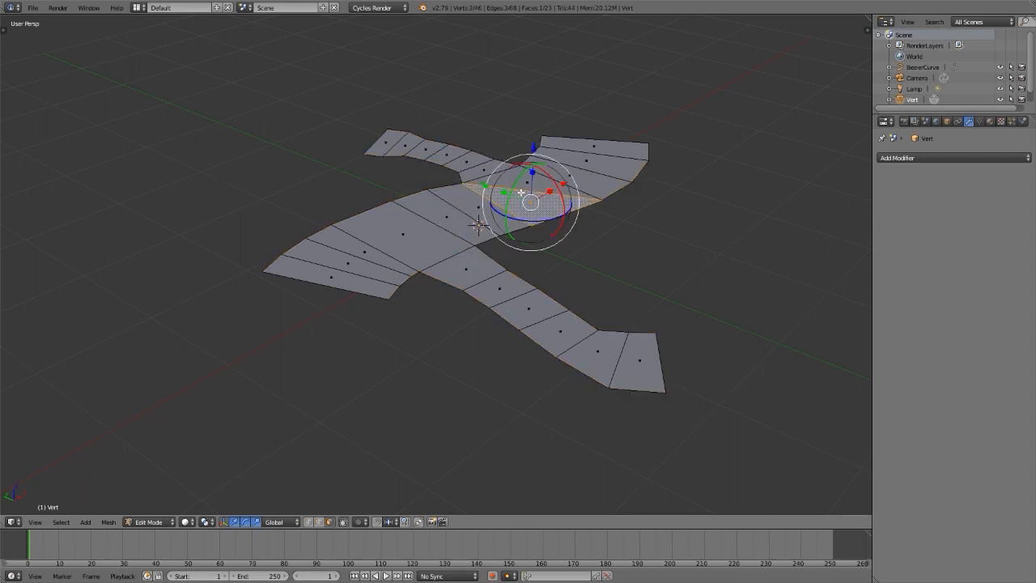
key(a)
key(a)
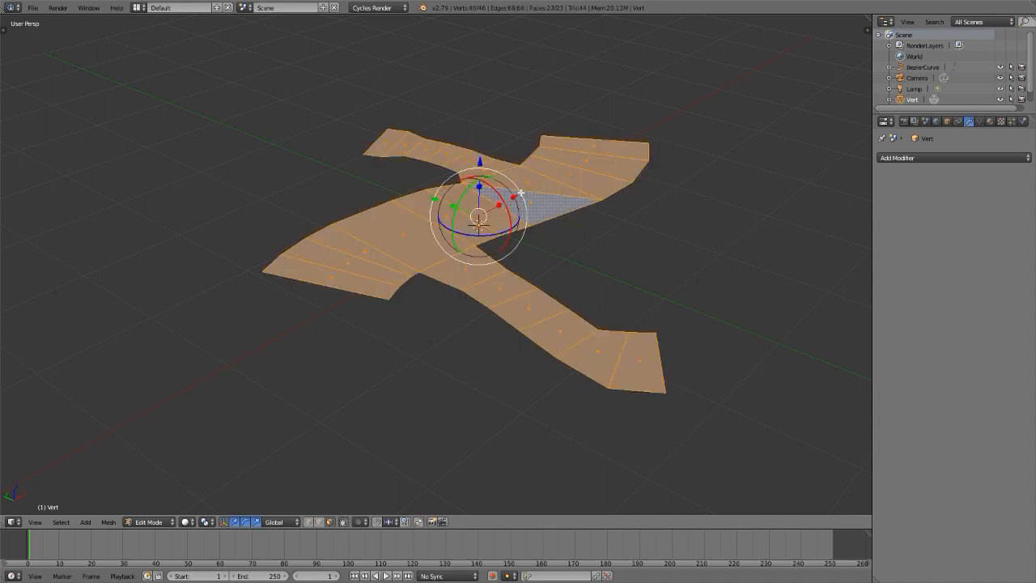
scroll(522, 188, up, 1)
mouse_move(516, 203)
middle_down()
mouse_move(537, 198)
mouse_move(516, 214)
middle_up()
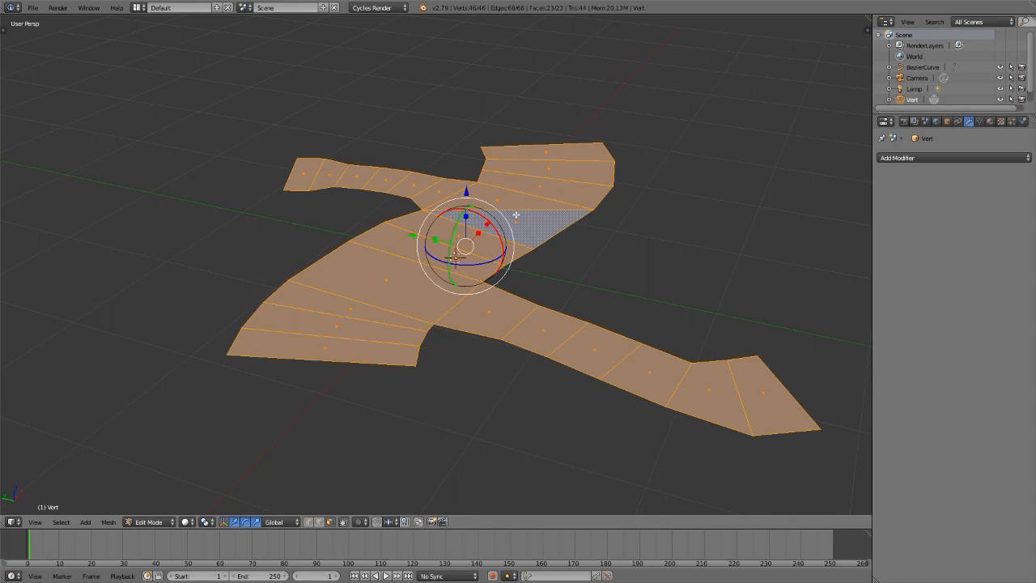
key(i)
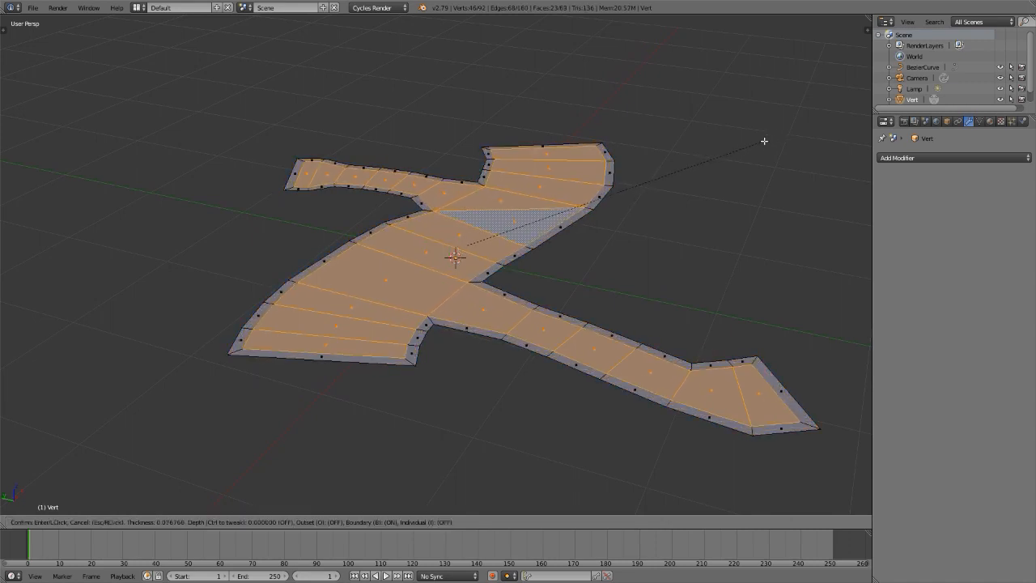
click(765, 140)
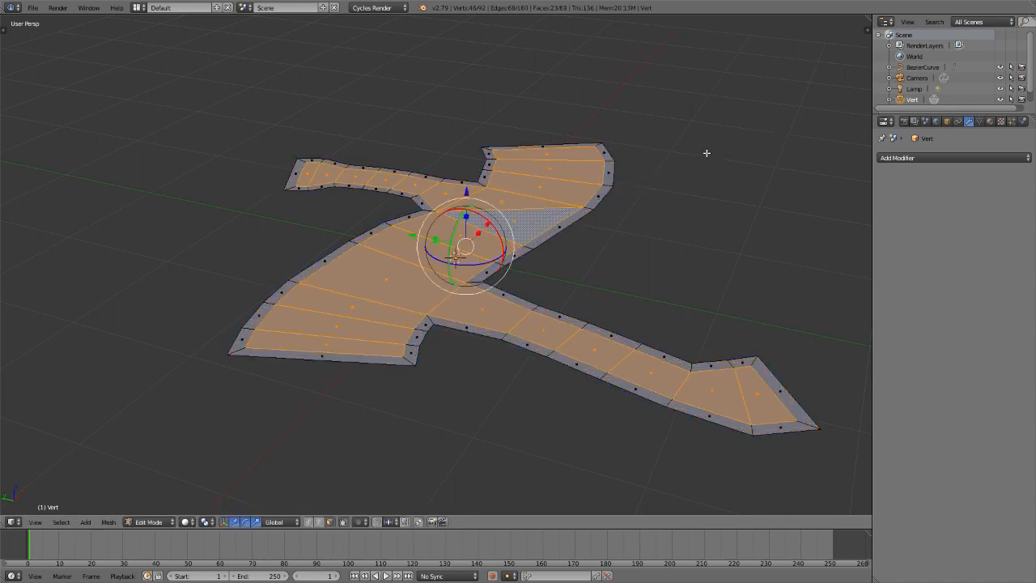
Invert the selection to the inset border faces and extrude them upward by about 0.05.
scroll(707, 153, up, 2)
scroll(348, 435, up, 8)
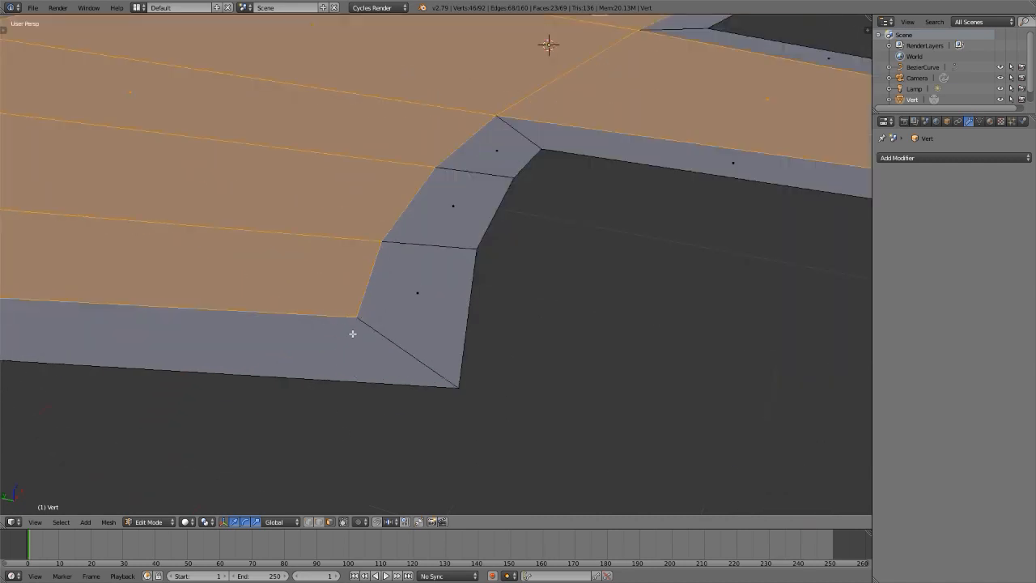
scroll(353, 335, down, 4)
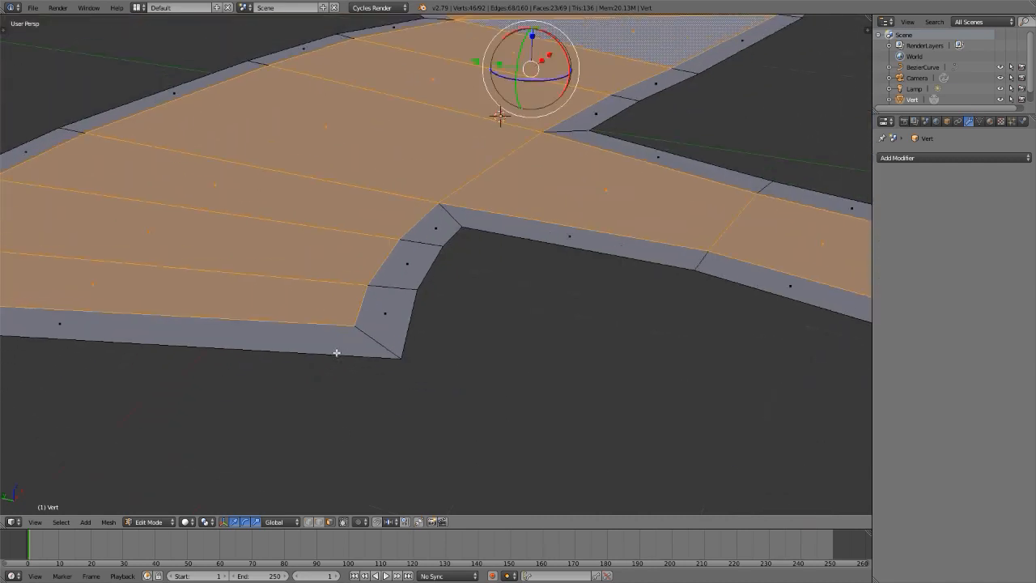
scroll(433, 342, down, 2)
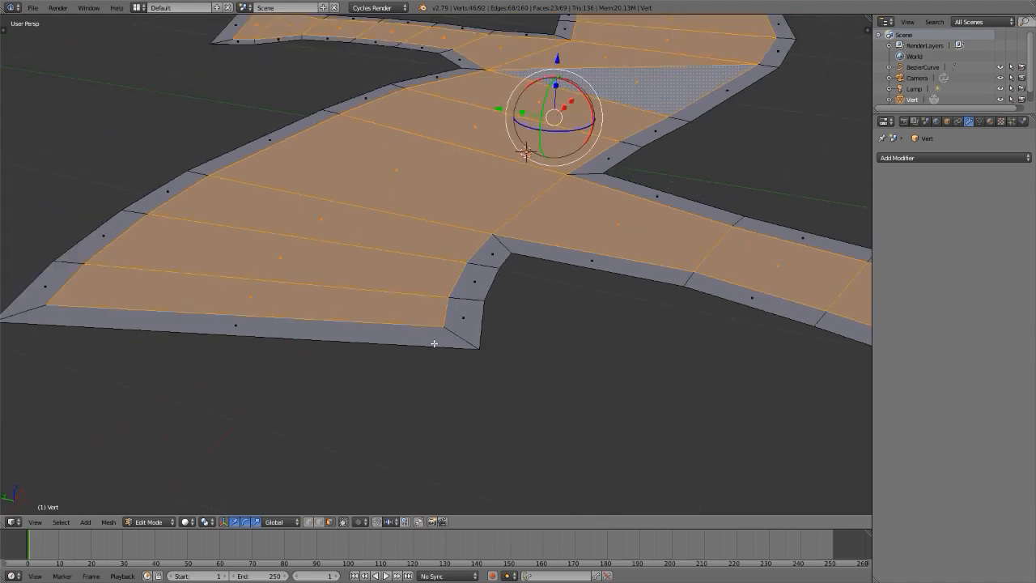
key(ctrl+i)
key(e)
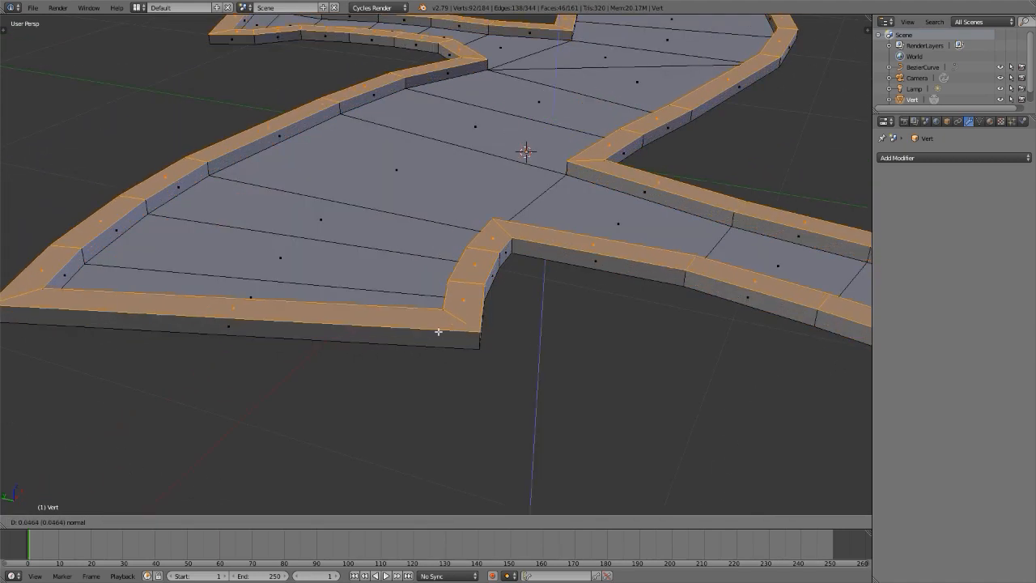
click(438, 329)
scroll(439, 334, down, 1)
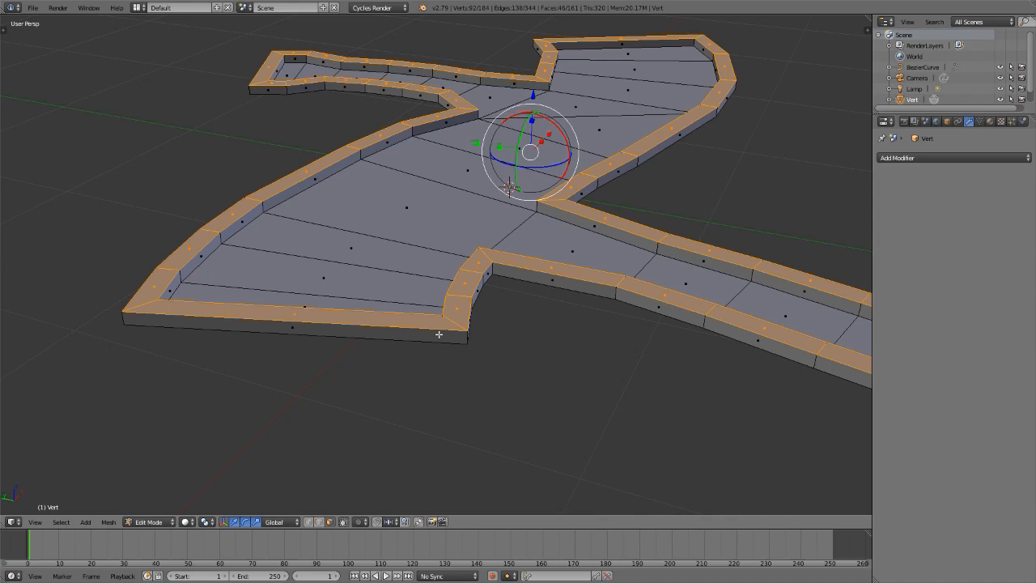
Leave mesh editing and fly the camera closer to the road, framing the bordered junction from slightly above.
key(KP_0)
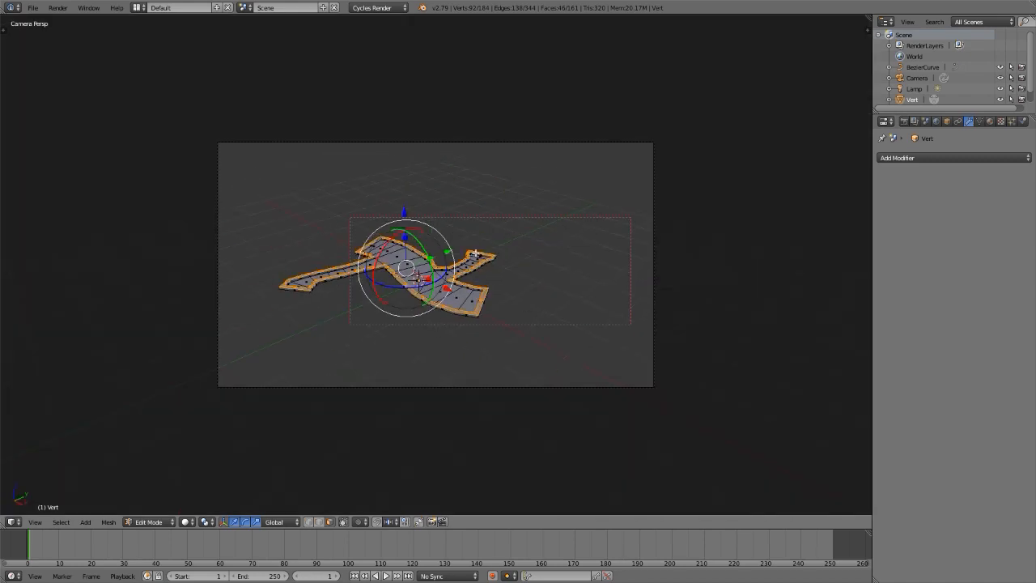
key(Tab)
key(shift+f)
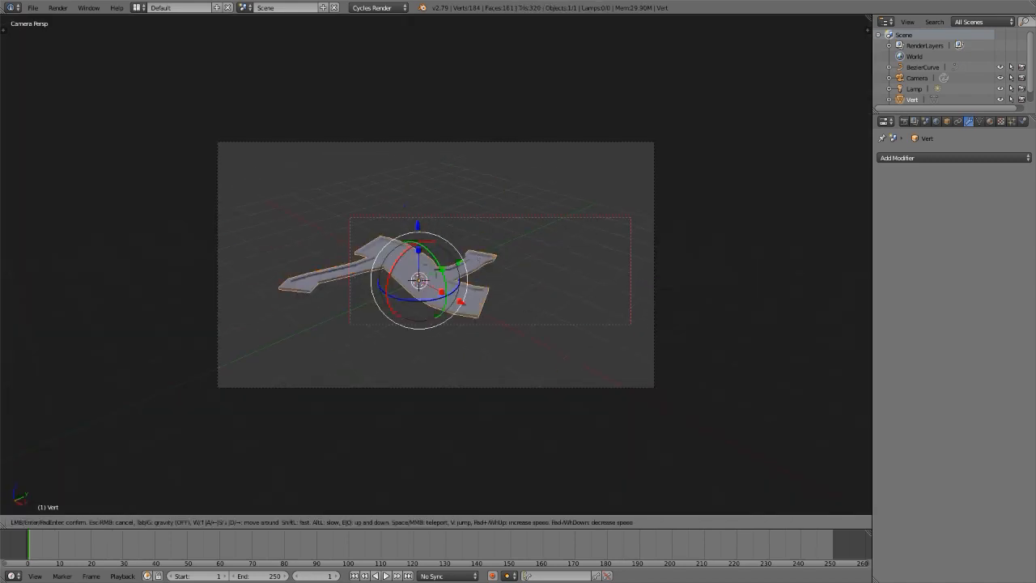
key(w)
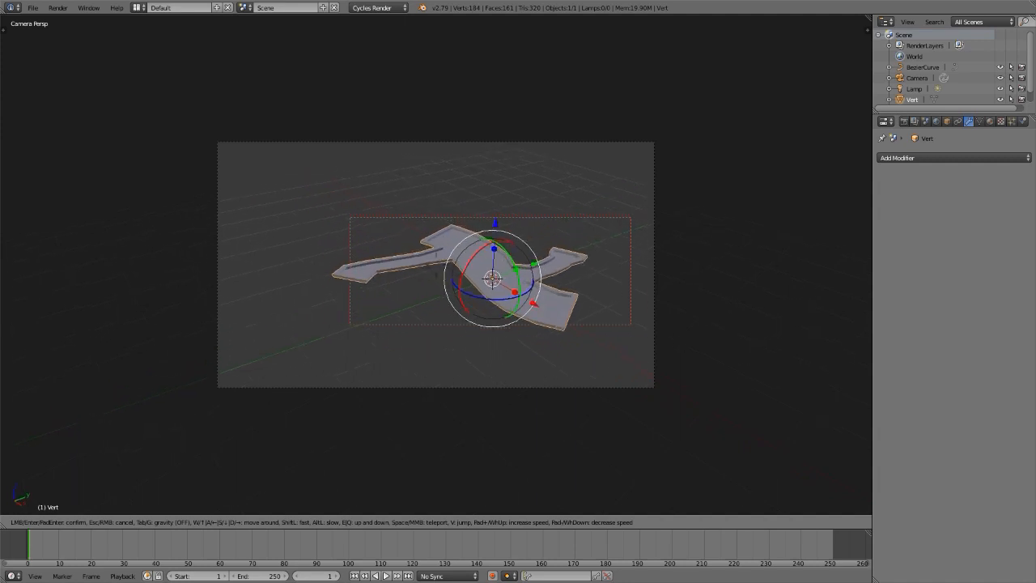
key(w)
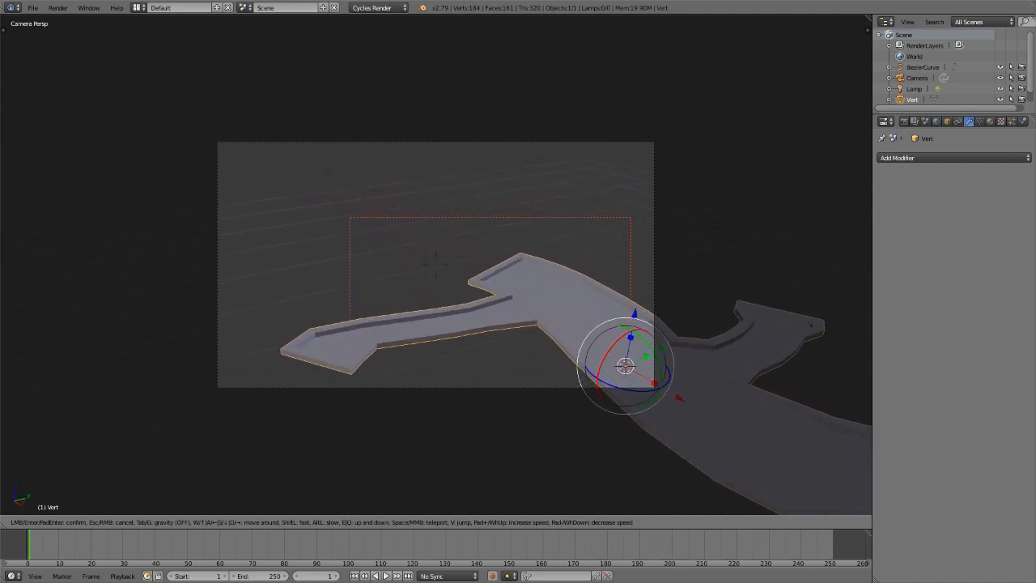
key(q)
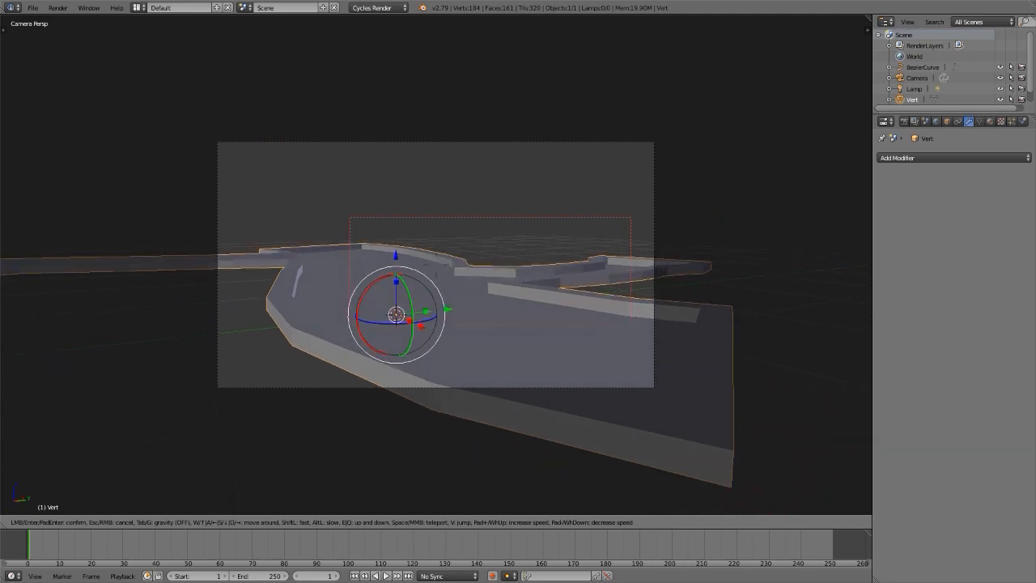
key(e)
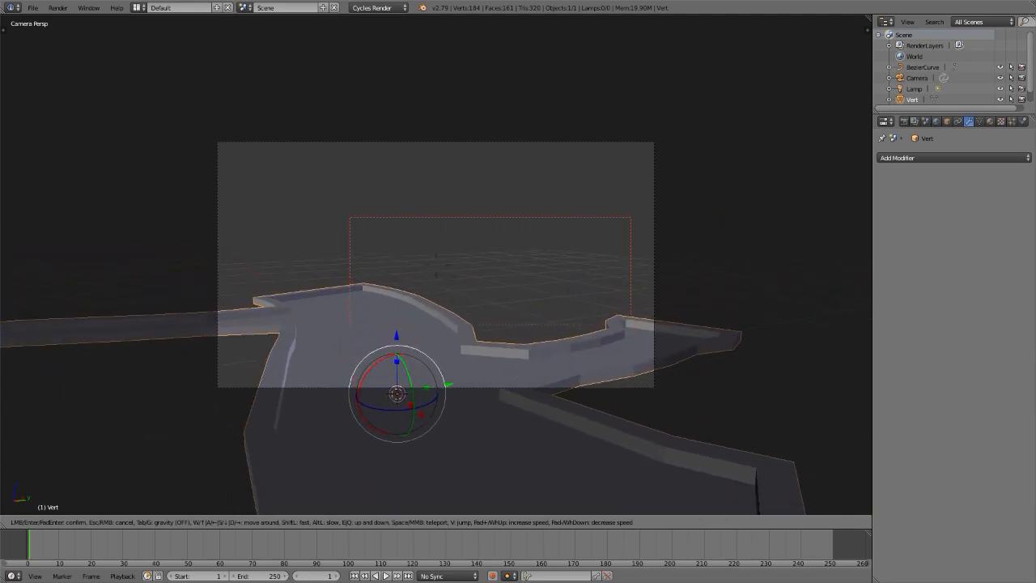
key(s)
key(d)
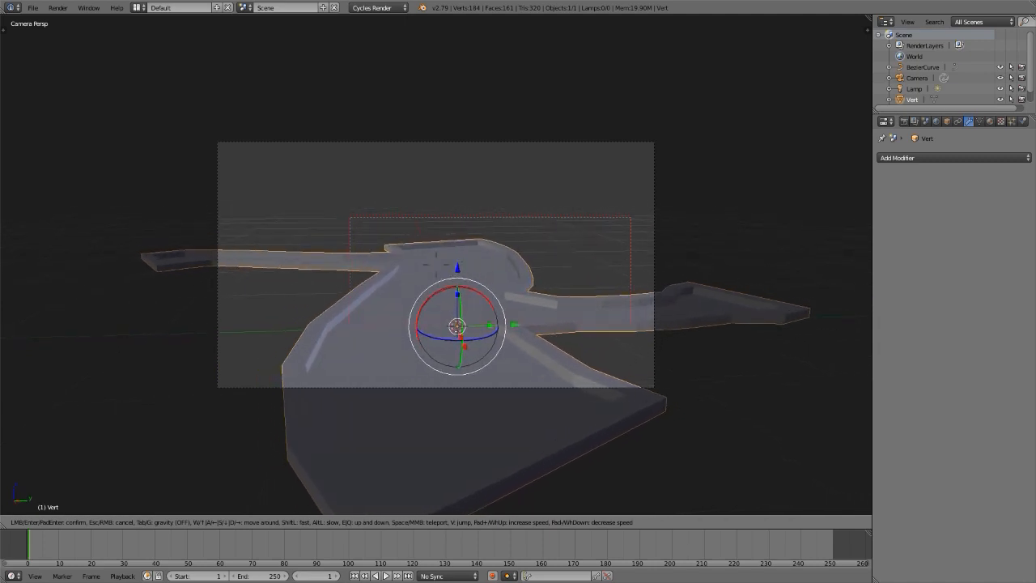
key(e)
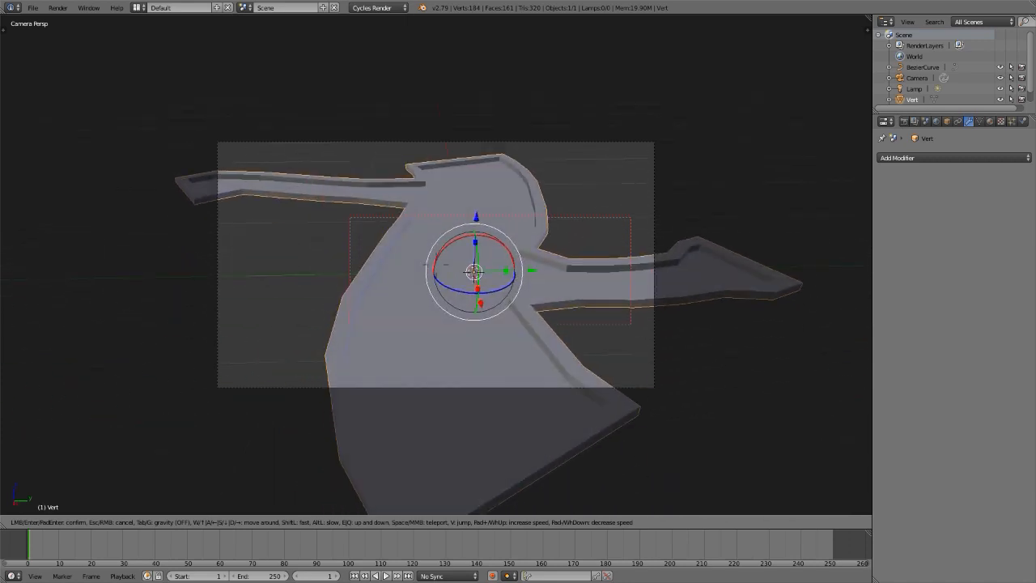
click(437, 264)
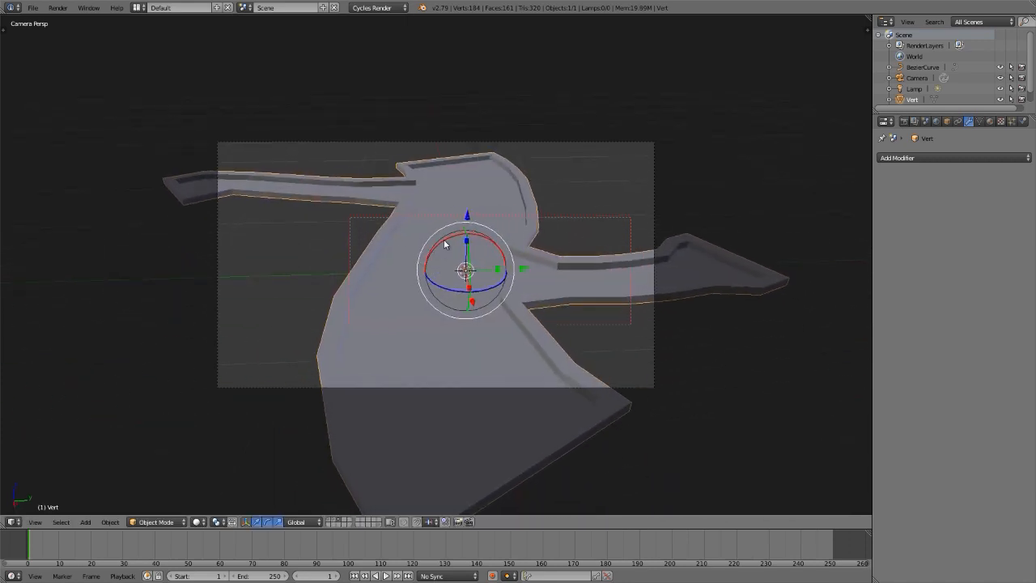
Clear the render border in the camera view and preview the bordered road with rendered shading.
scroll(442, 232, up, 2)
scroll(443, 231, up, 1)
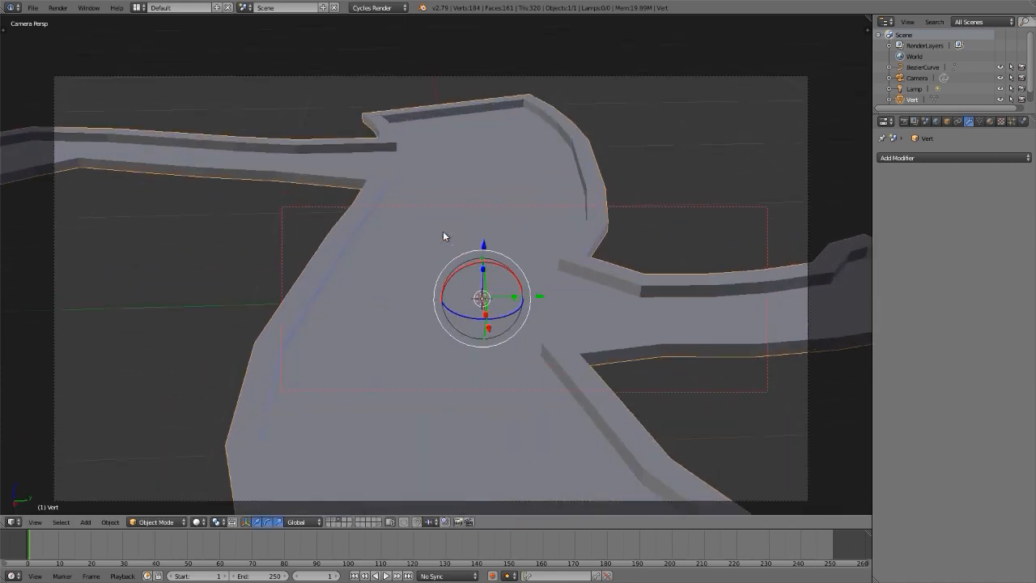
key(ctrl+alt+b)
scroll(443, 231, up, 1)
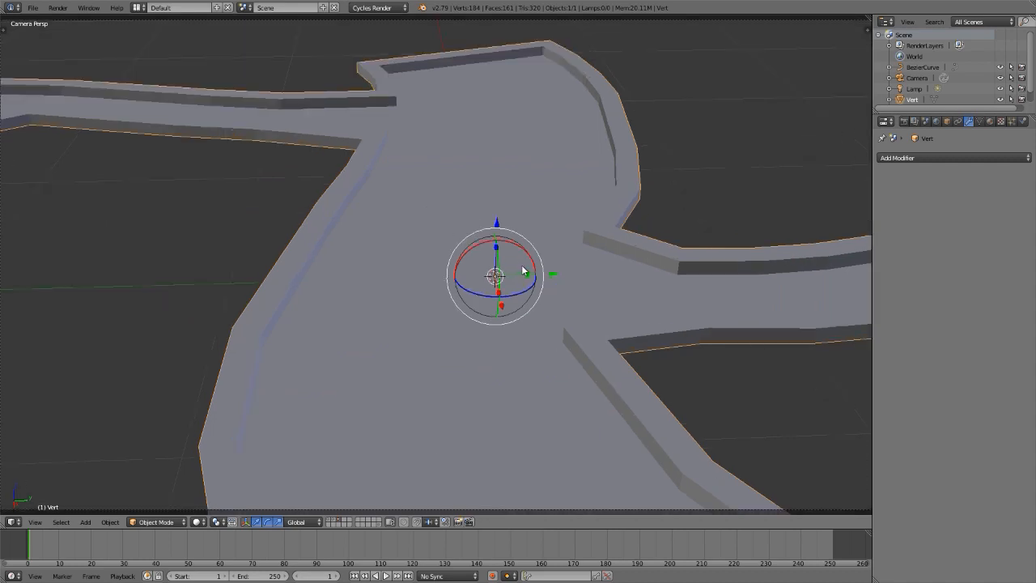
key(shift+z)
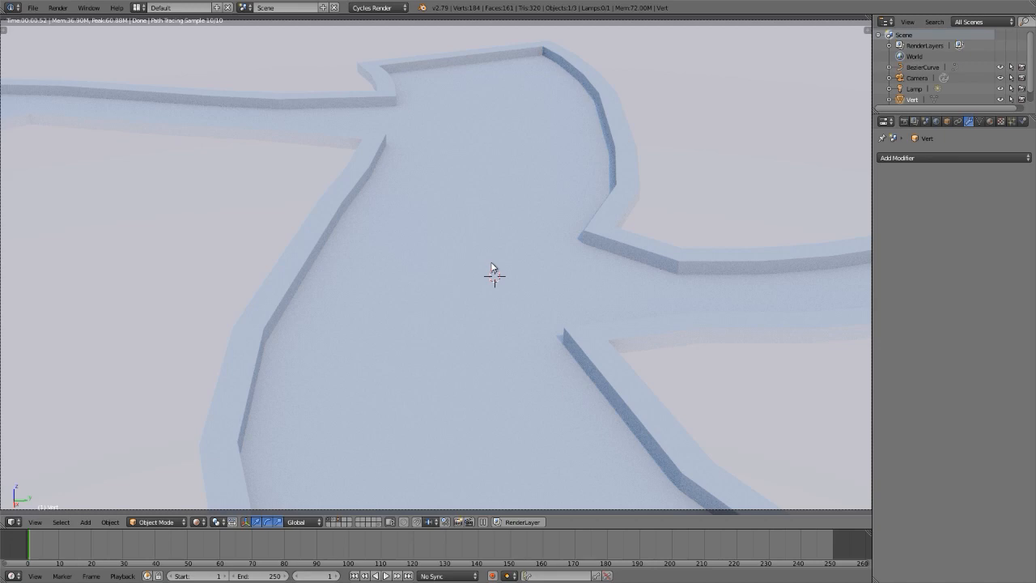
Set the world background's Sky Texture strength to 0.5.
click(937, 122)
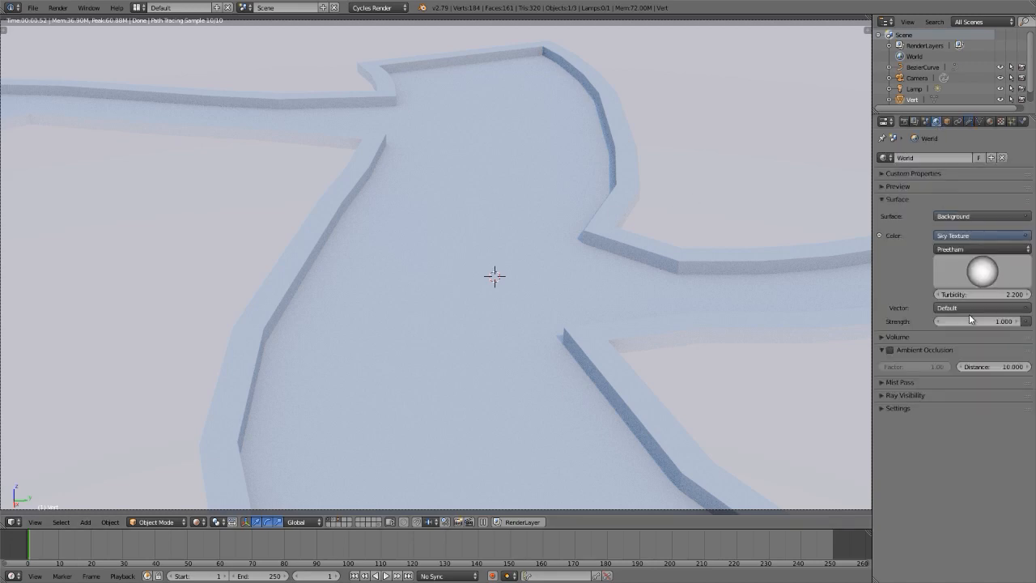
drag(978, 321, 937, 322)
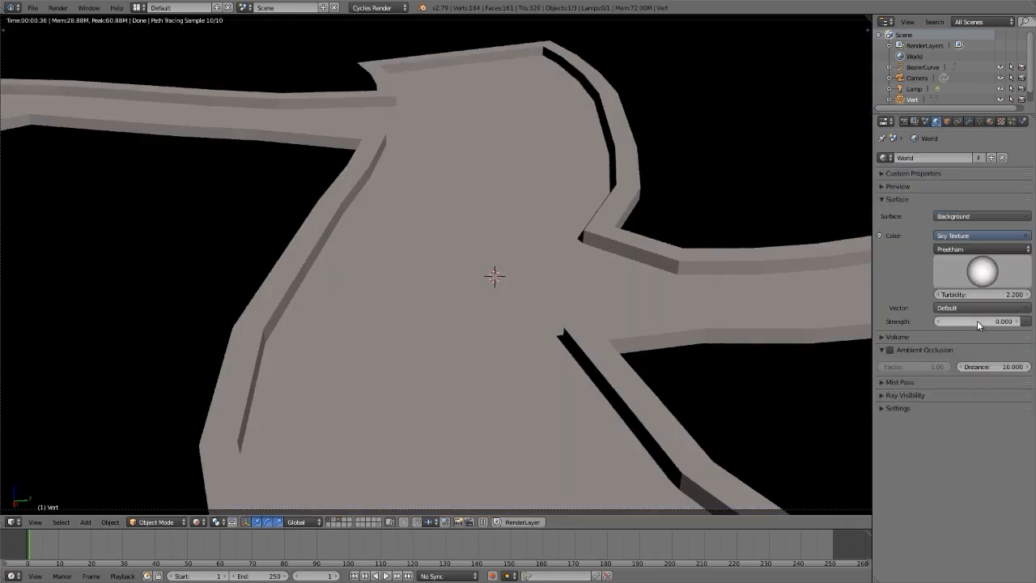
click(978, 321)
text(0.5)
key(Return)
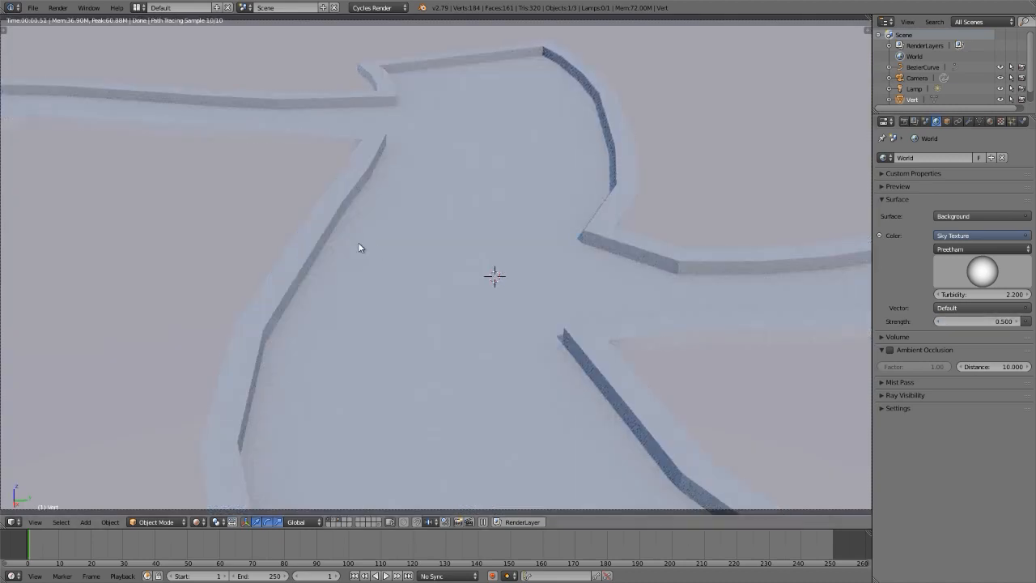
Frame the whole road from above, highlight "Box Model xples" in the Notepad outline and return to Blender.
key(KP_7)
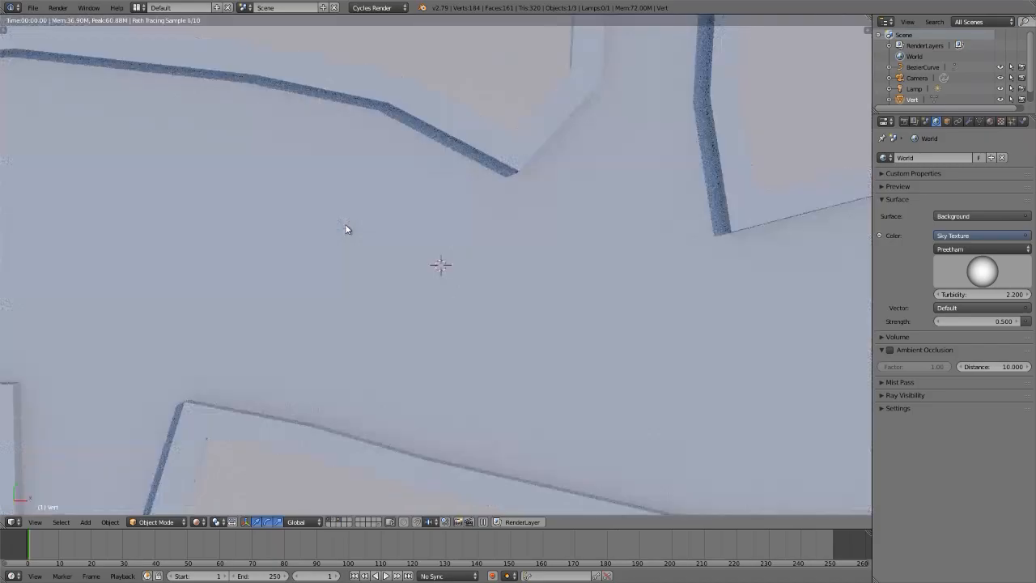
key(KP_Decimal)
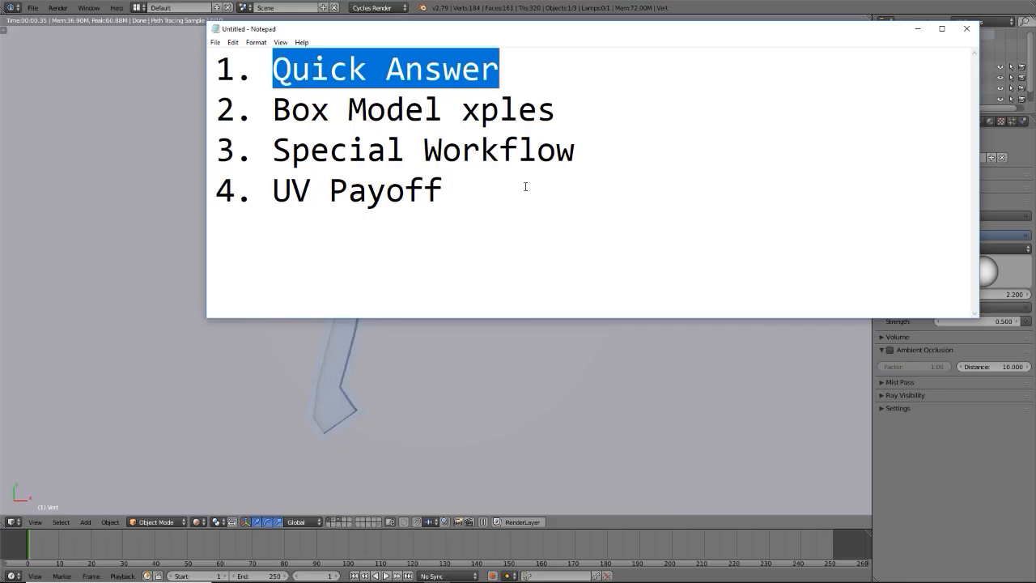
drag(273, 109, 559, 120)
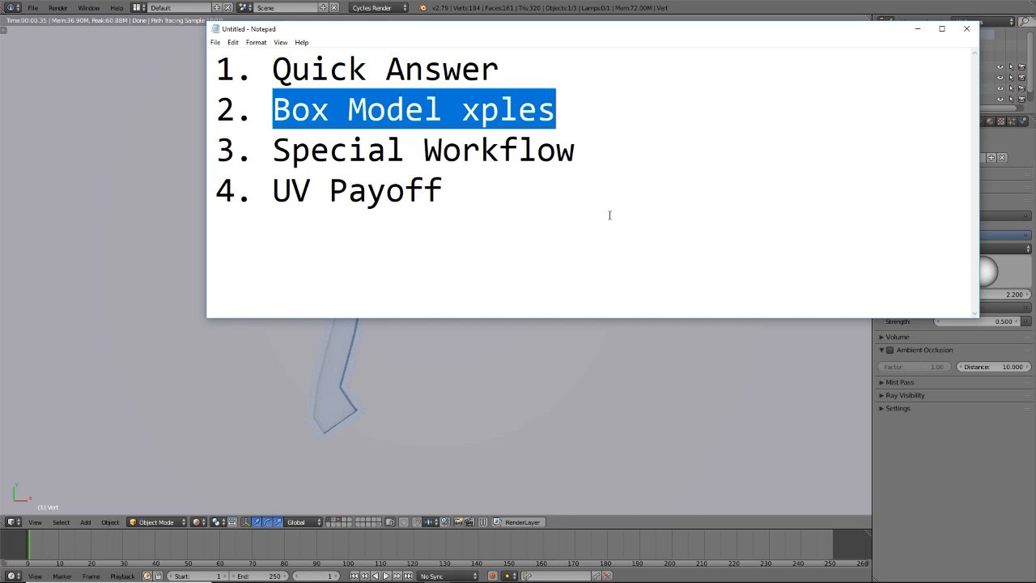
key(alt+Tab)
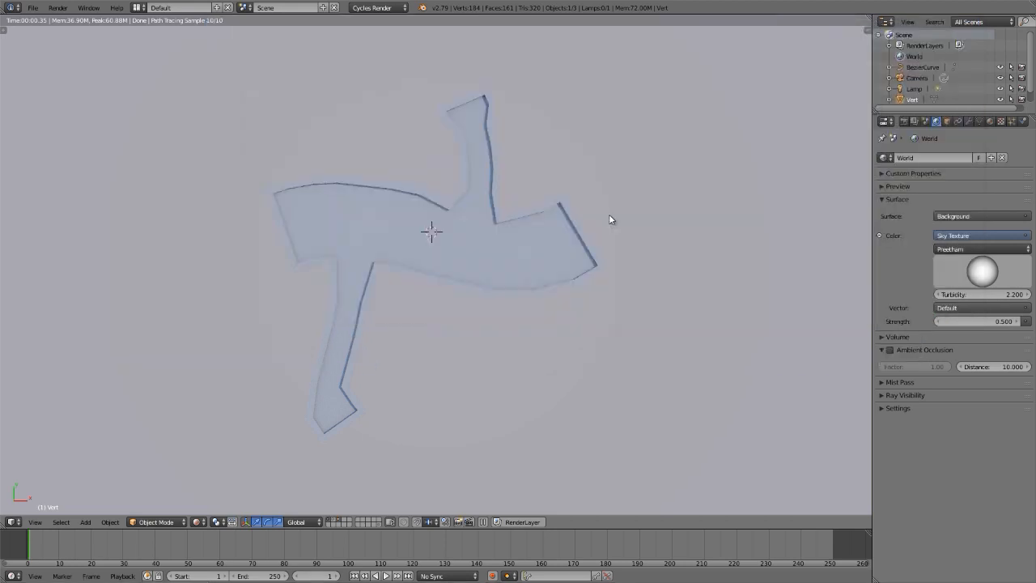
Return the viewport to solid shading and delete the bordered road mesh.
key(shift+z)
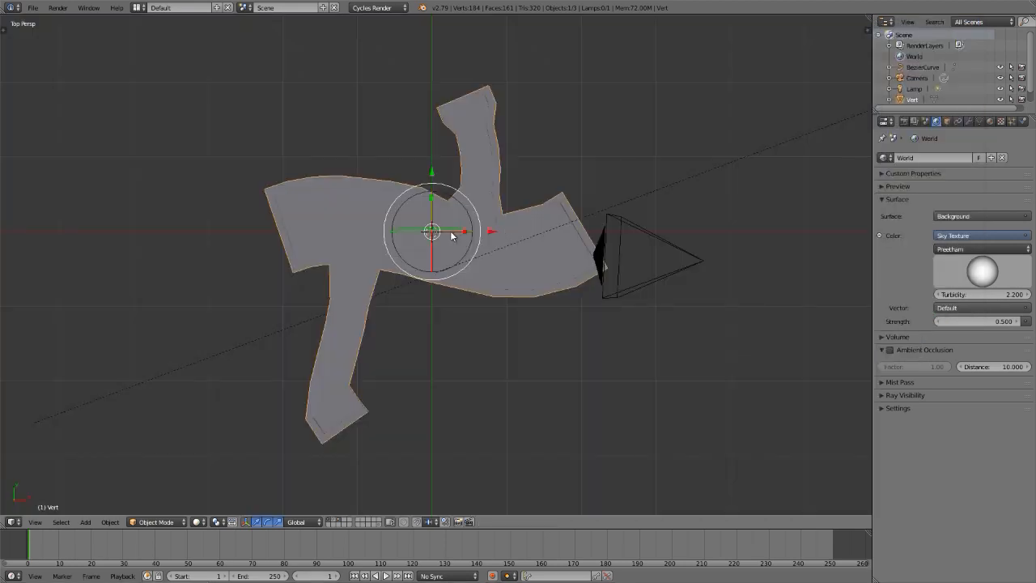
middle_drag(370, 236, 405, 197)
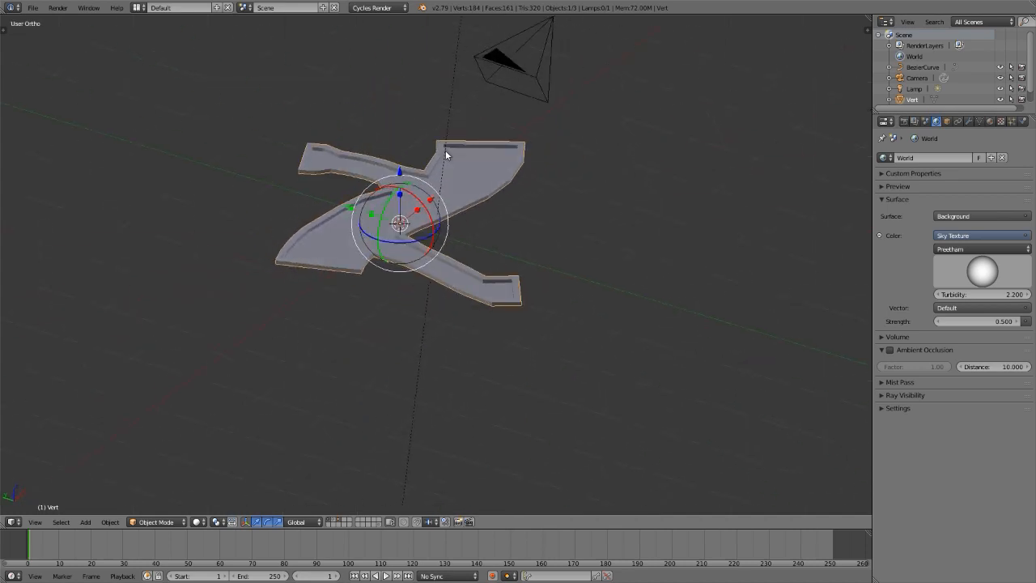
key(KP_5)
scroll(411, 194, up, 2)
key(x)
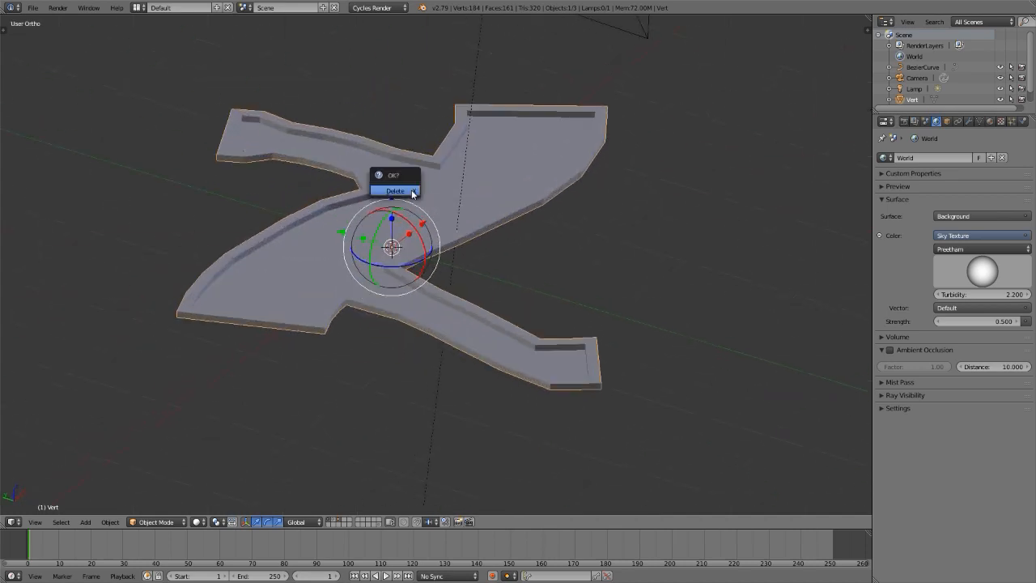
click(411, 194)
Switch to layer 3, select all the leftover road curves and delete them.
key(2)
key(3)
key(a)
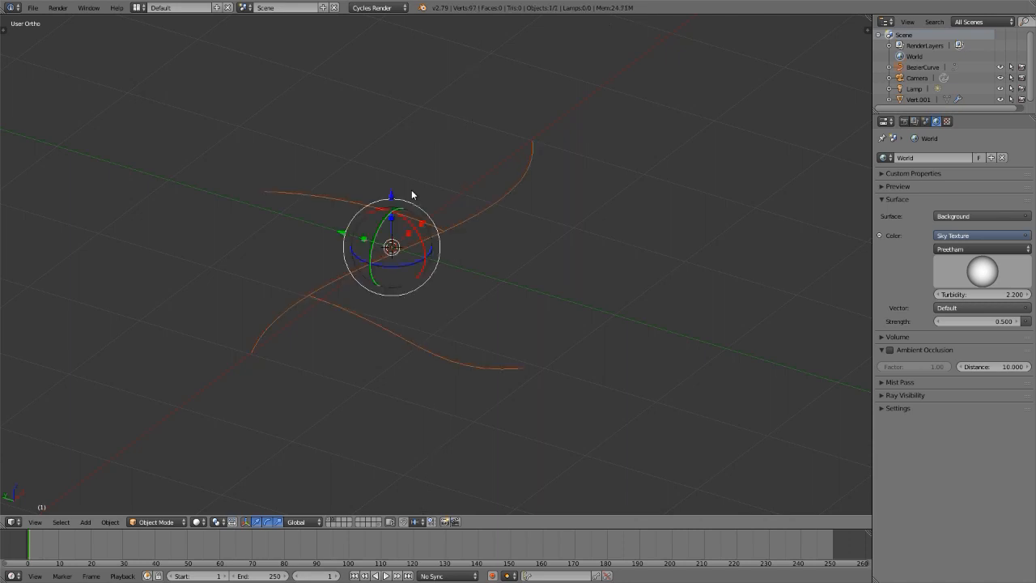
key(x)
click(411, 195)
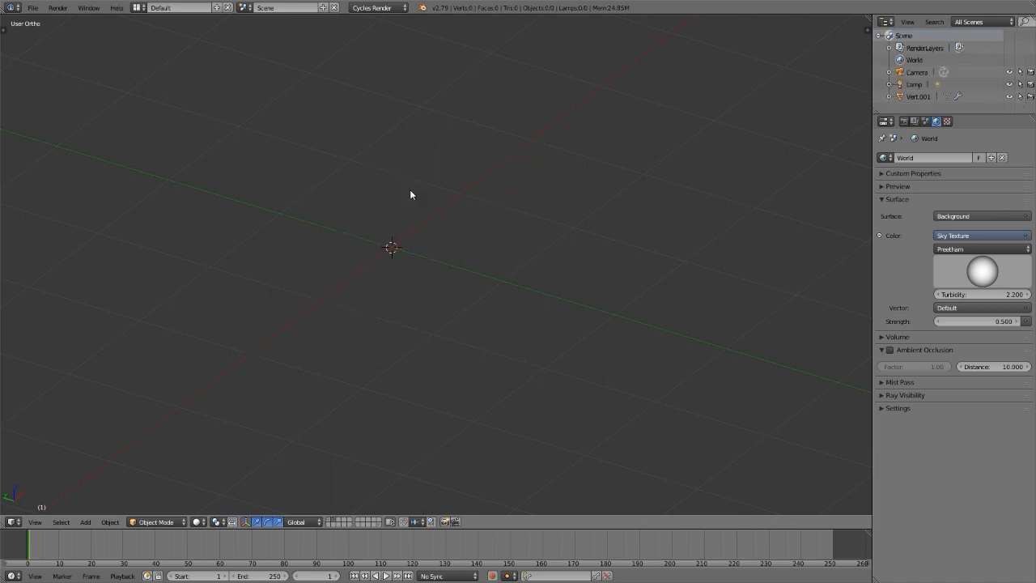
Switch to the orthographic top view, add a Bezier circle at the centre of the scene and start editing it.
key(KP_7)
key(KP_5)
scroll(458, 269, down, 4)
key(KP_5)
key(shift+a)
mouse_move(452, 273)
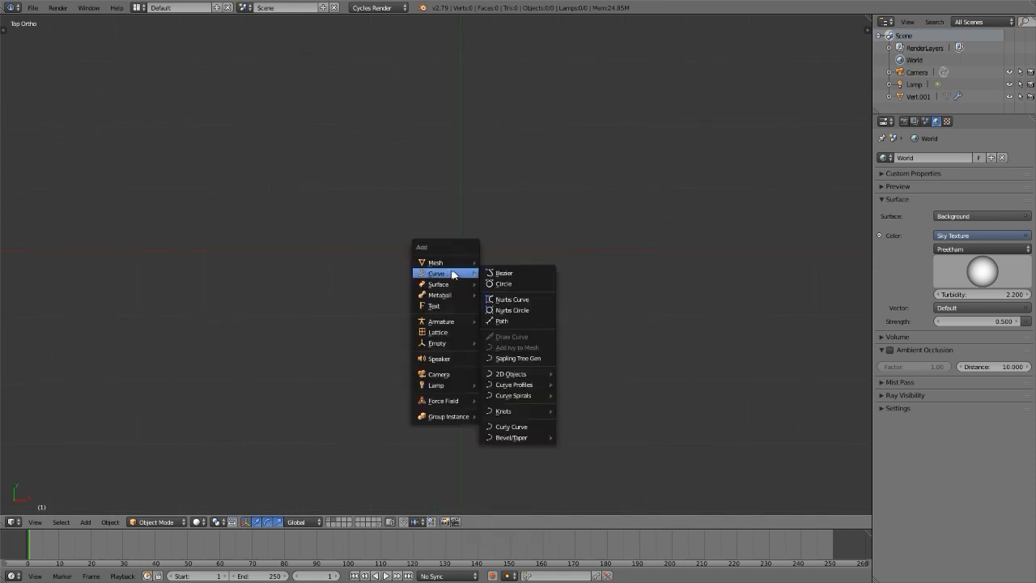
click(503, 283)
key(Tab)
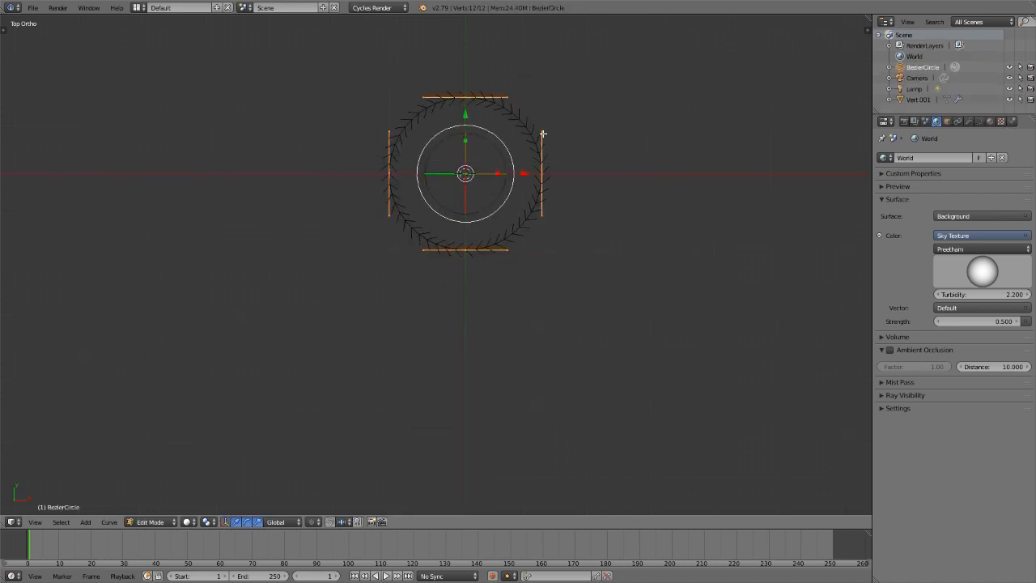
Scale the Bezier circle up by a factor of 3.
scroll(470, 395, down, 3)
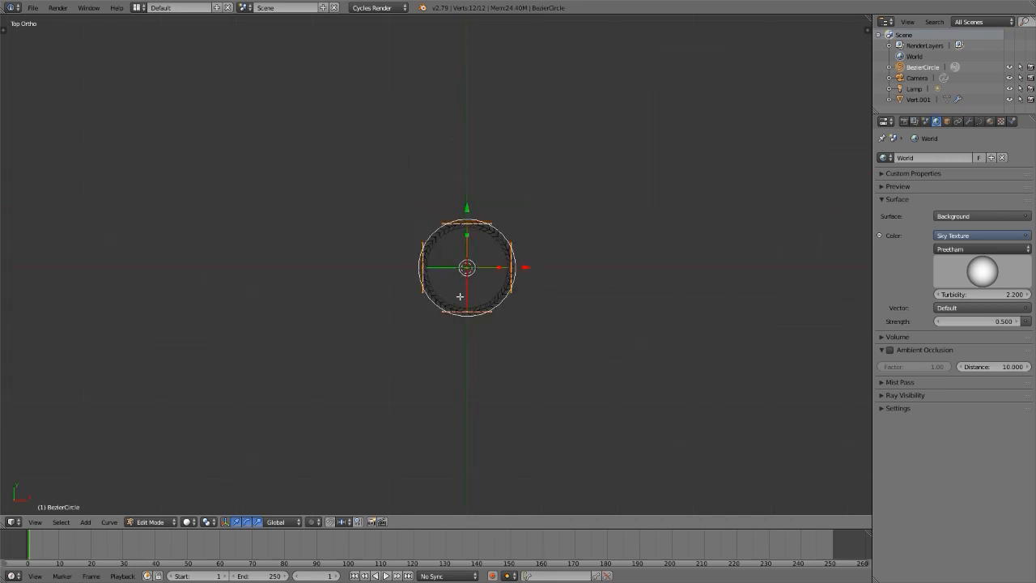
key(s)
key(3)
key(Return)
shift+middle_drag(472, 331, 453, 231)
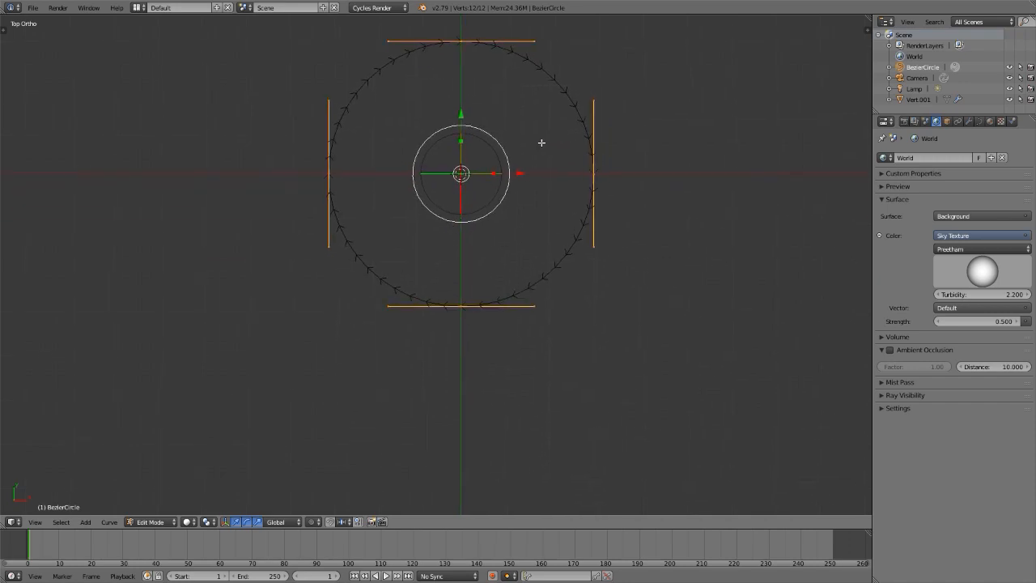
Duplicate the circle and move the copy down along the Y axis until the two circles touch.
key(shift+d)
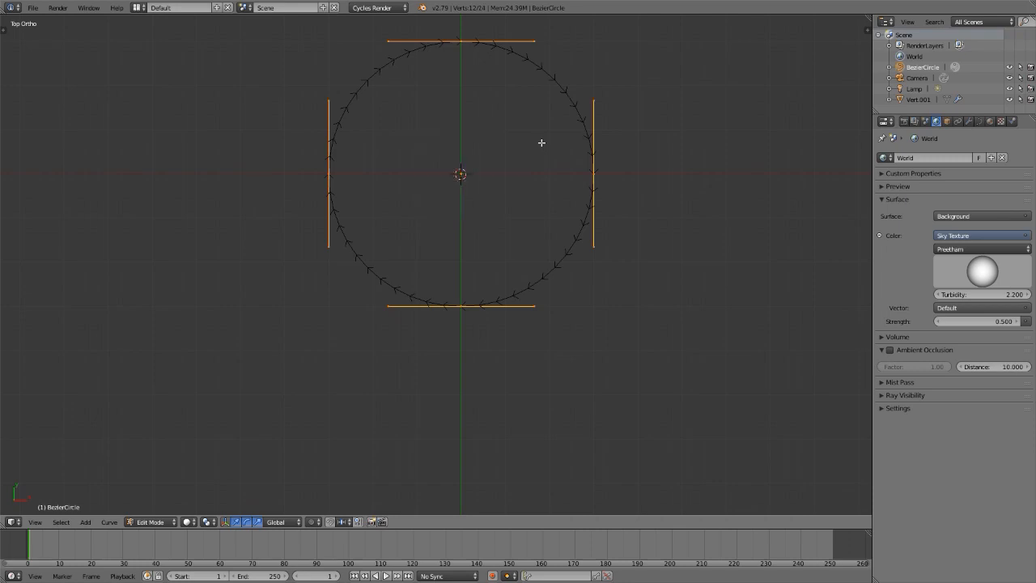
key(y)
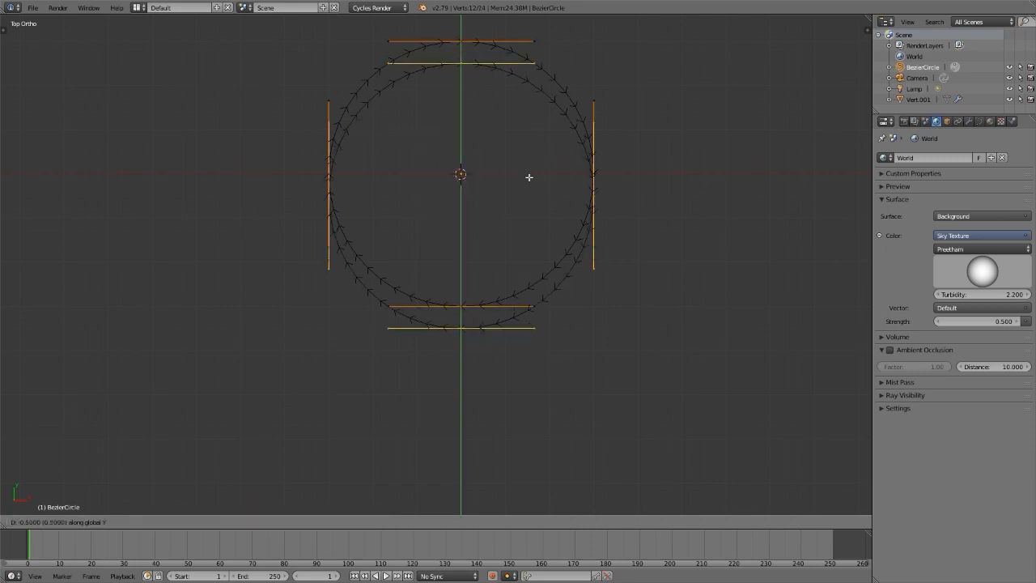
click(509, 406)
scroll(490, 317, down, 2)
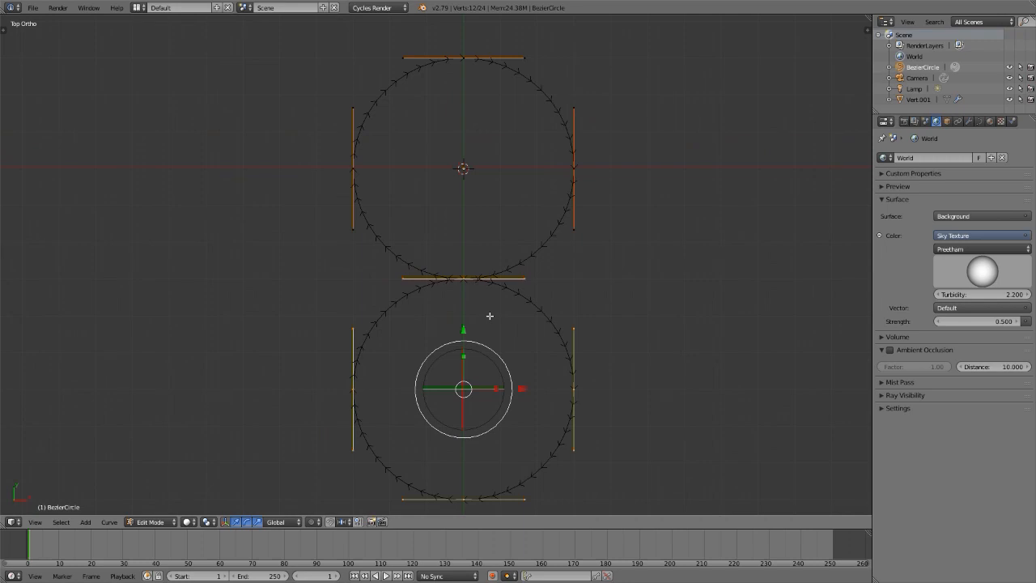
Duplicate the leftmost control points of both circles and place the copies outside the circles as the start of a side road.
right_click(353, 168)
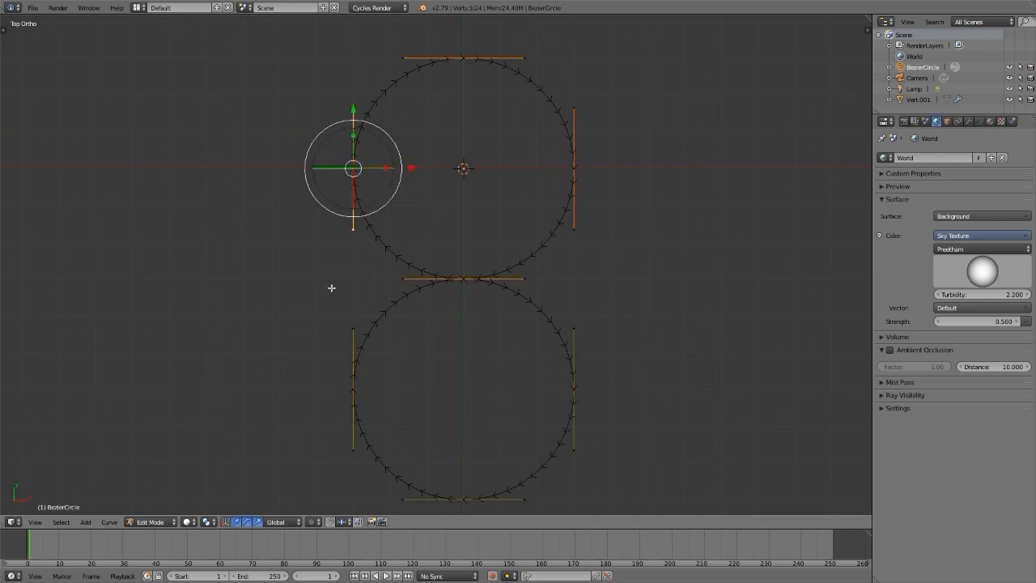
shift+right_click(354, 389)
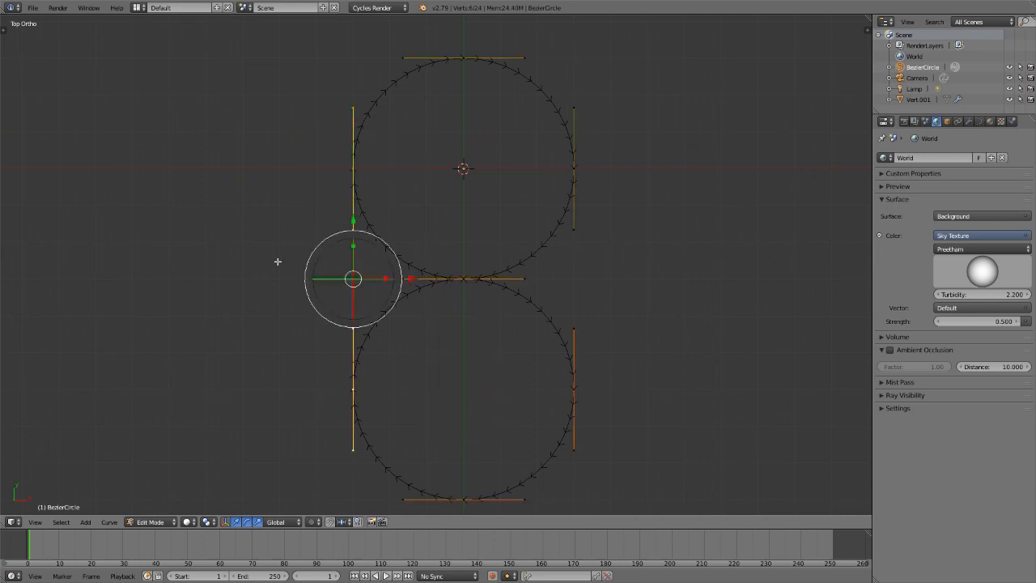
key(shift+d)
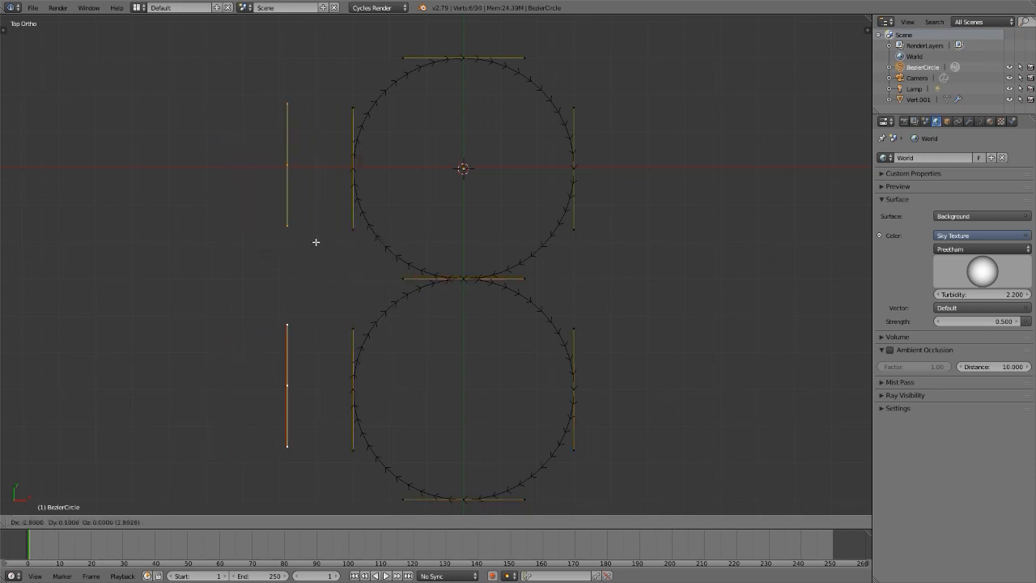
click(343, 246)
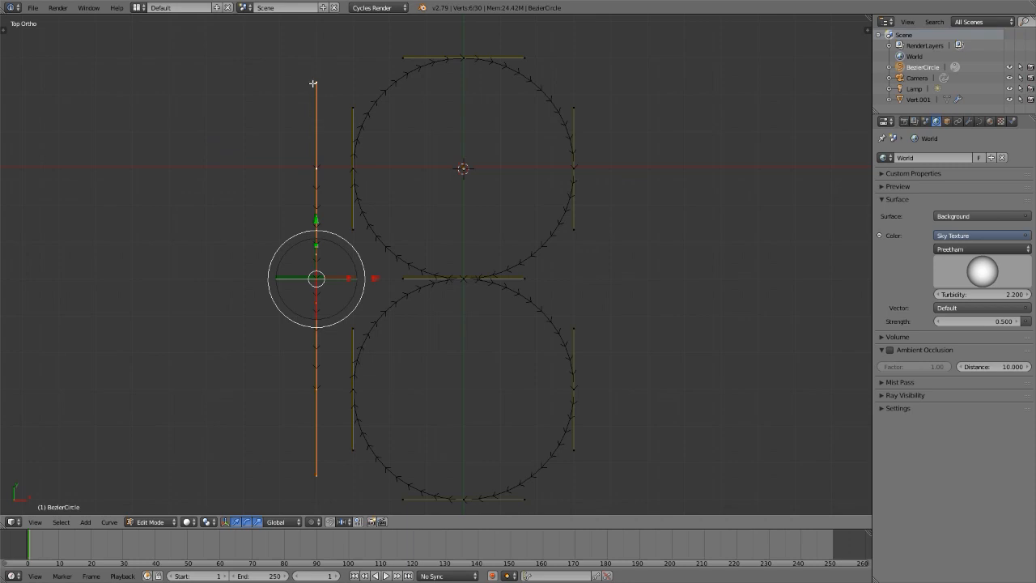
Stretch the handles of the side curve's middle point along Y by about 2.2.
key(s)
key(y)
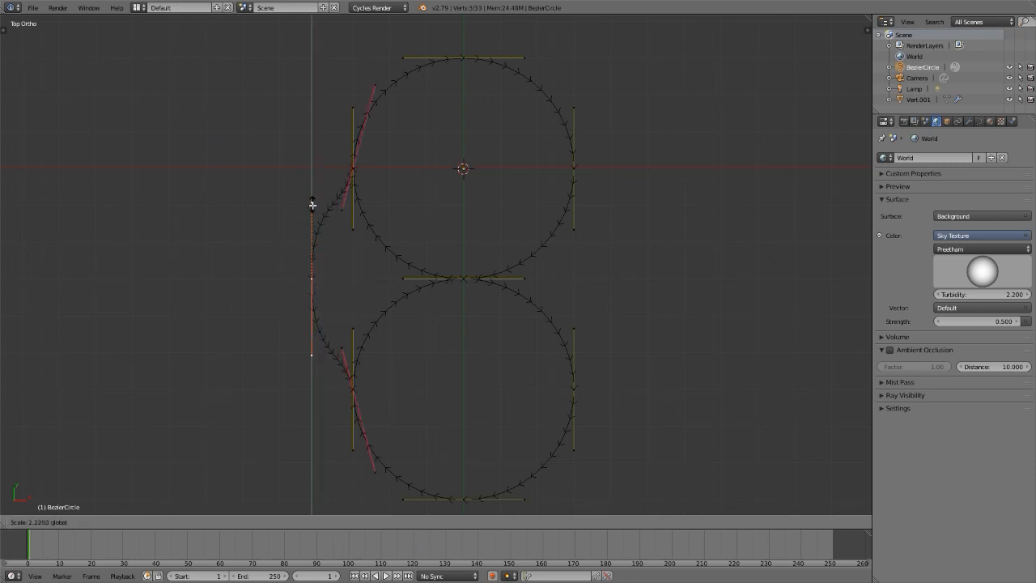
click(312, 207)
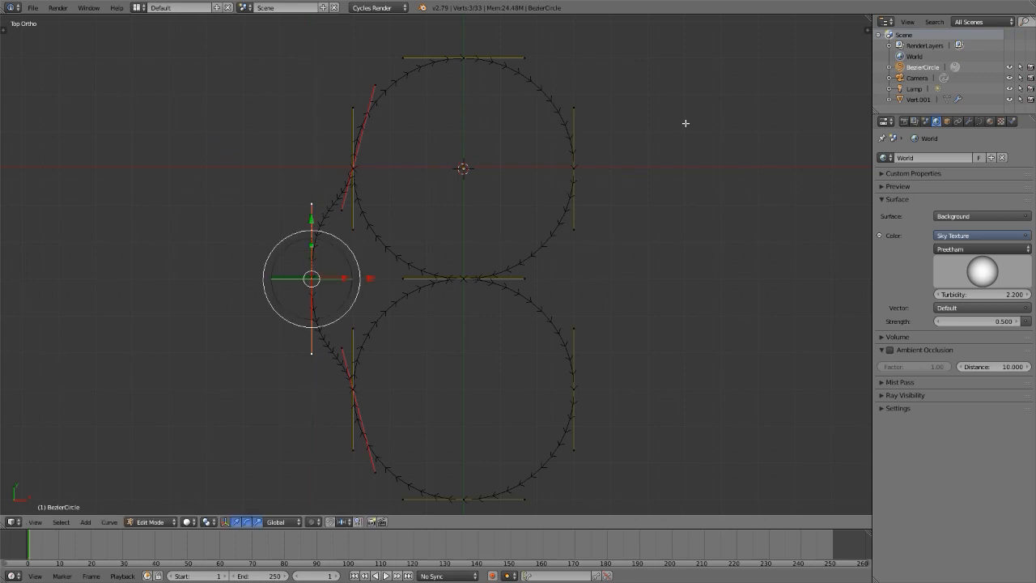
Set the curve's preview resolution to 18 and restore it to 12.
click(978, 121)
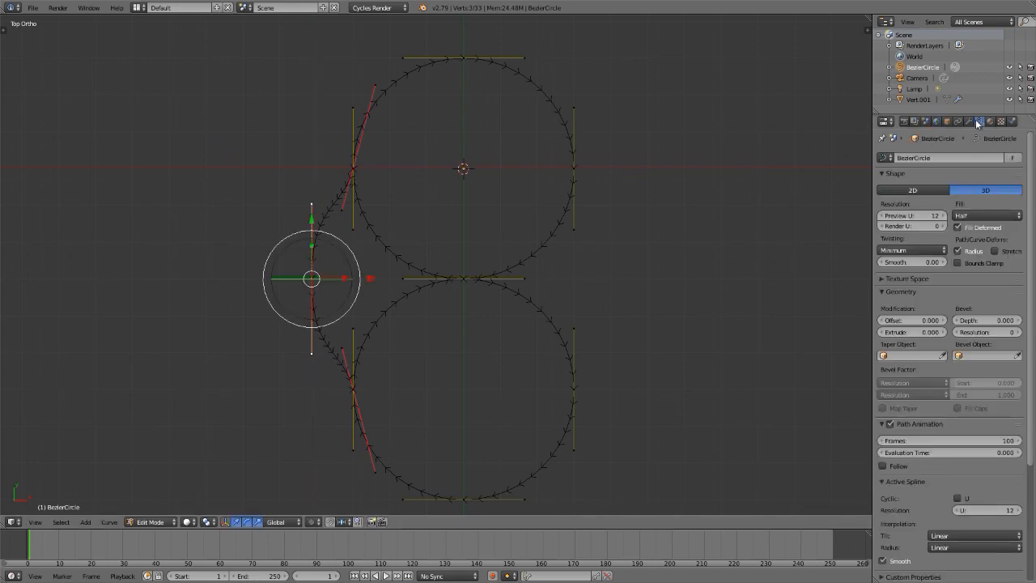
click(914, 215)
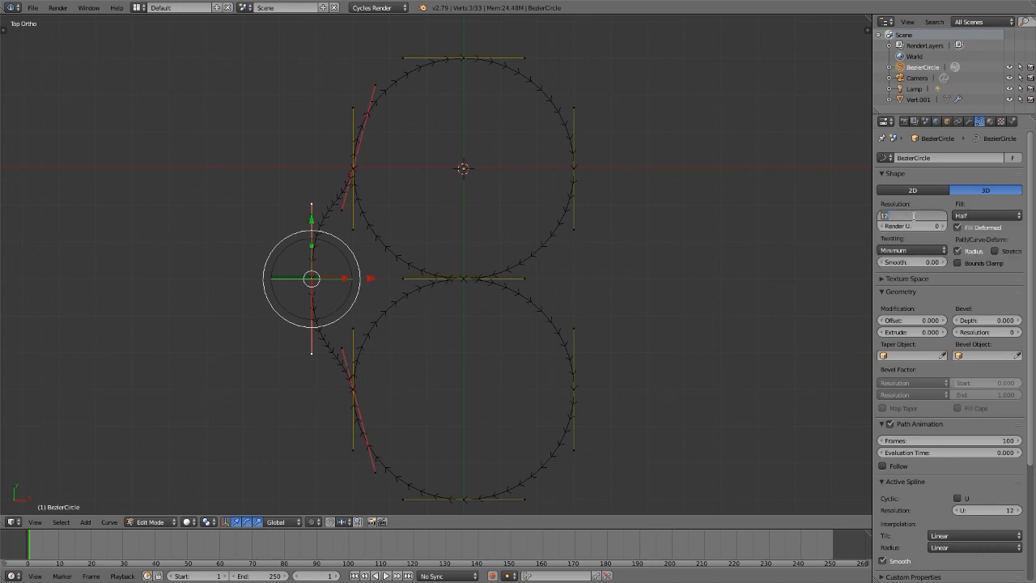
text(1)
key(Return)
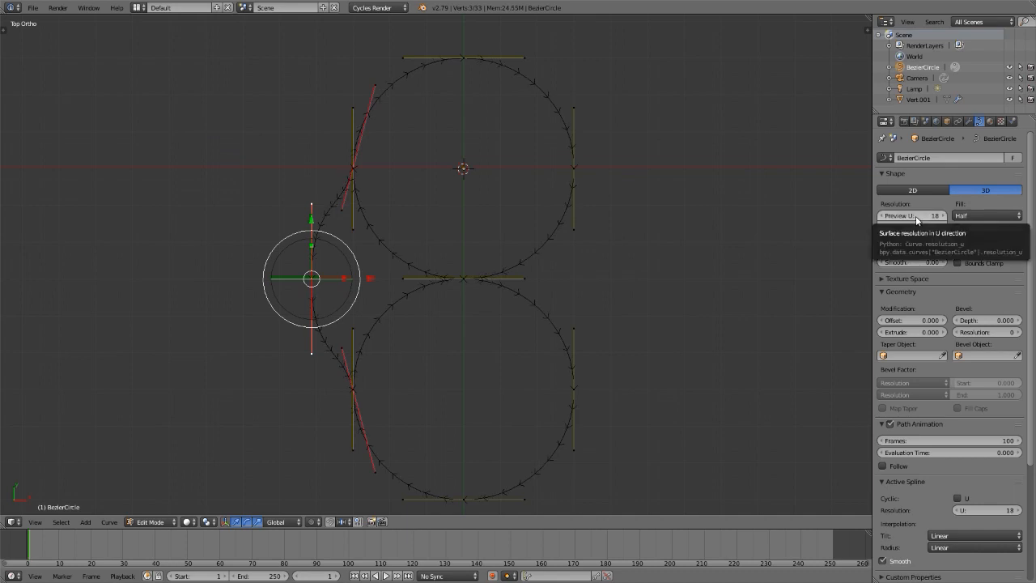
click(915, 217)
text(12)
key(Return)
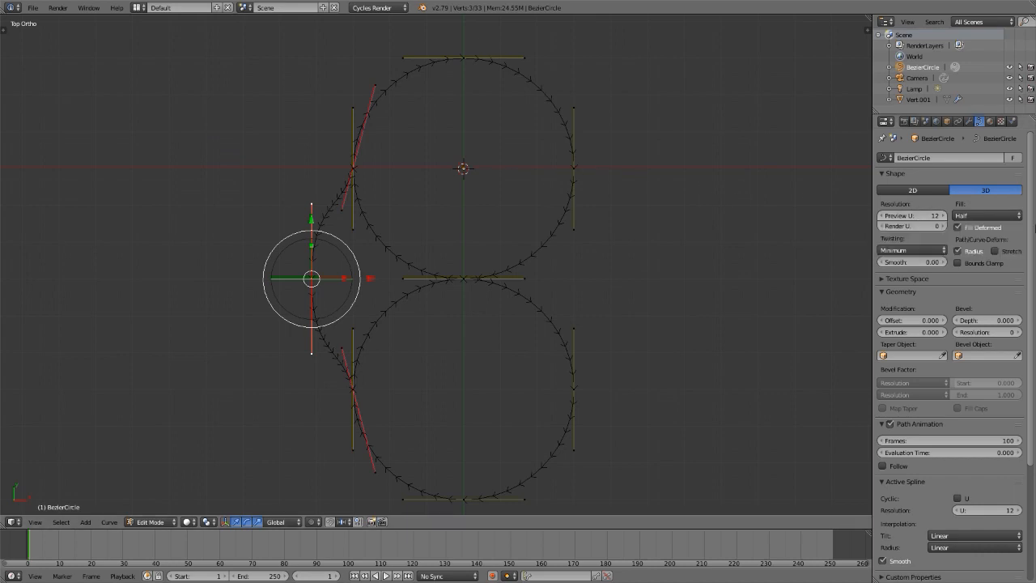
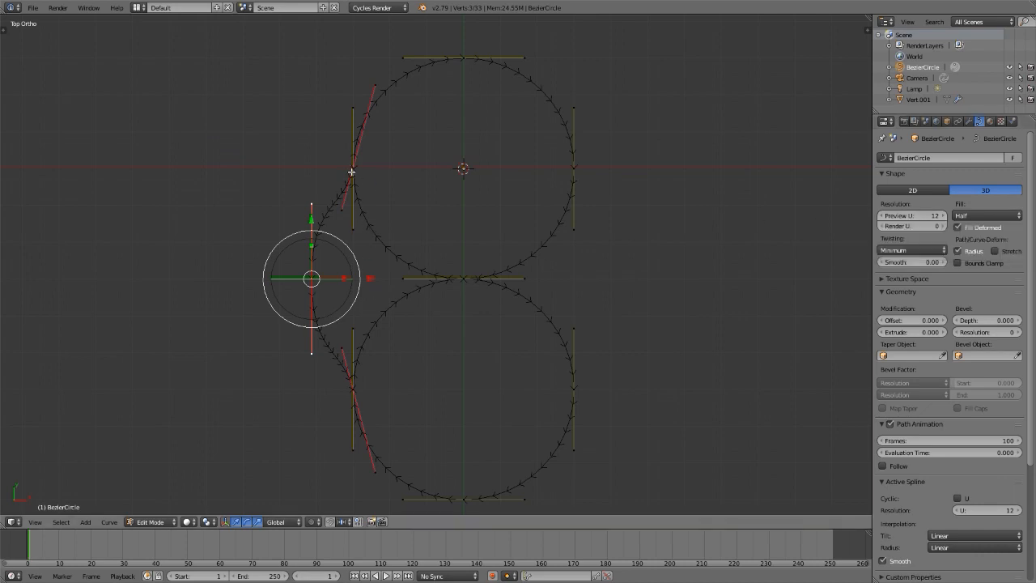
right_click(351, 172)
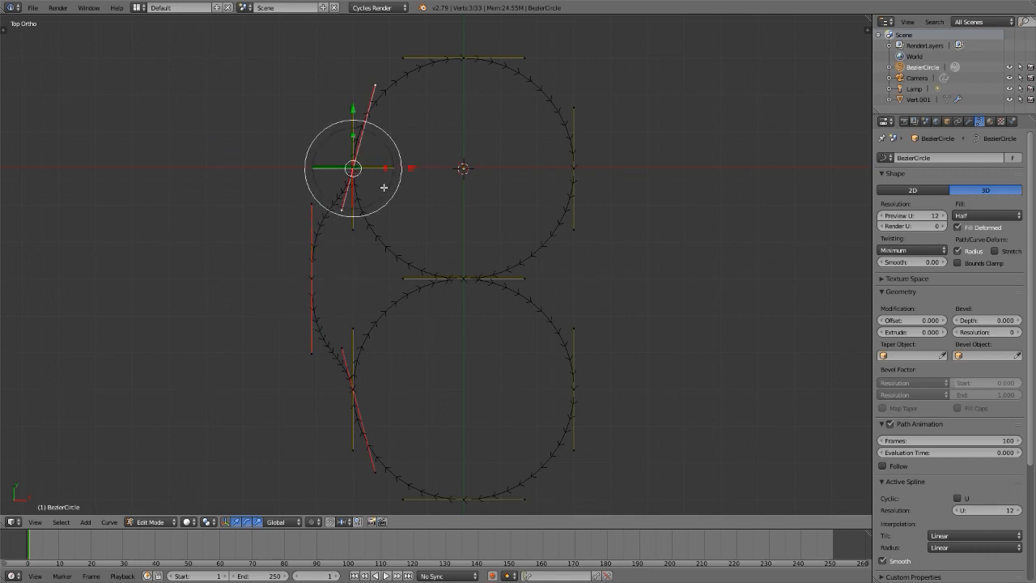
key(g)
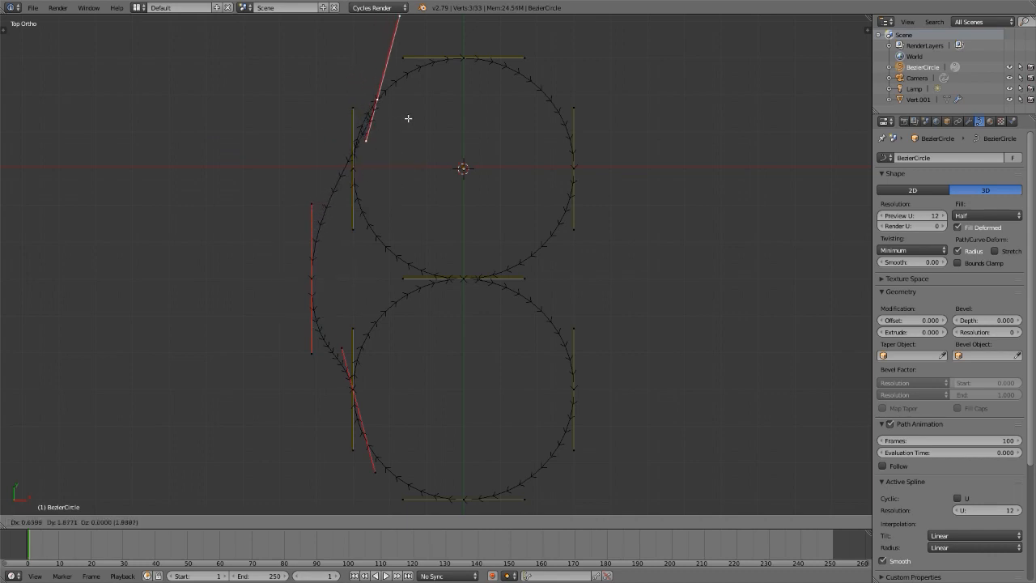
right_click(408, 118)
shift+middle_drag(394, 229, 396, 203)
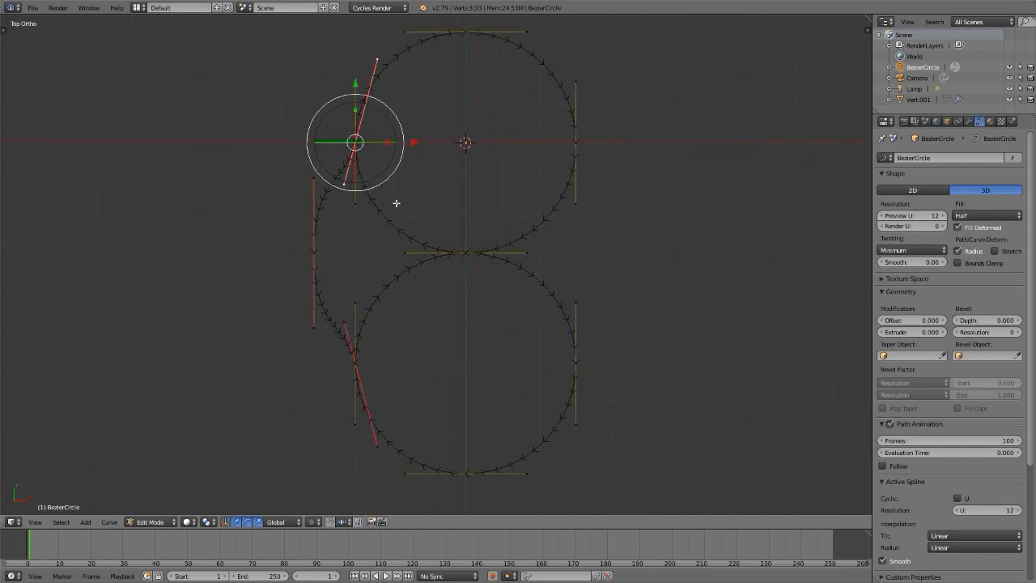
Convert the finished curve object to a mesh and add a Skin modifier to it.
key(Tab)
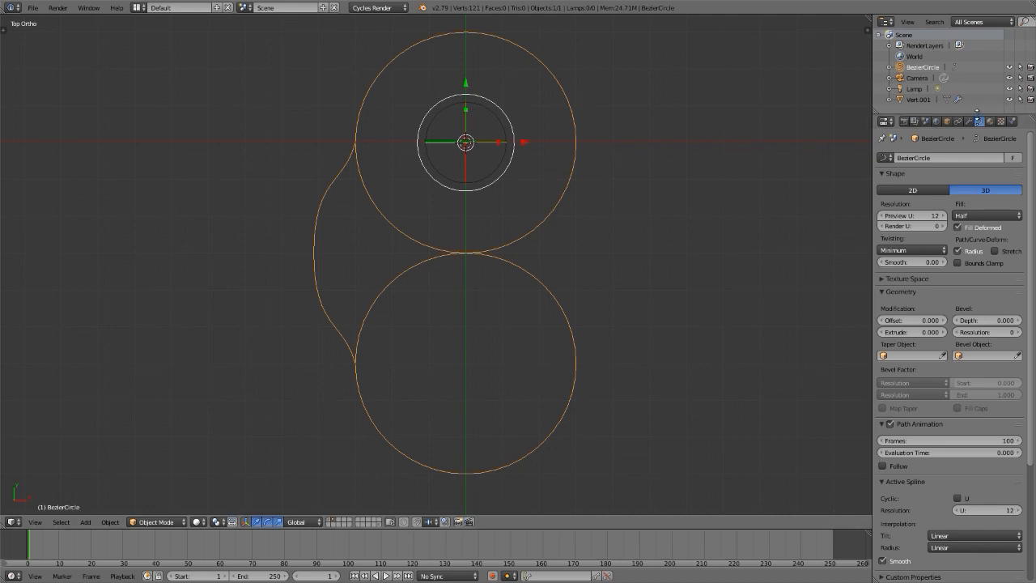
click(969, 121)
click(939, 158)
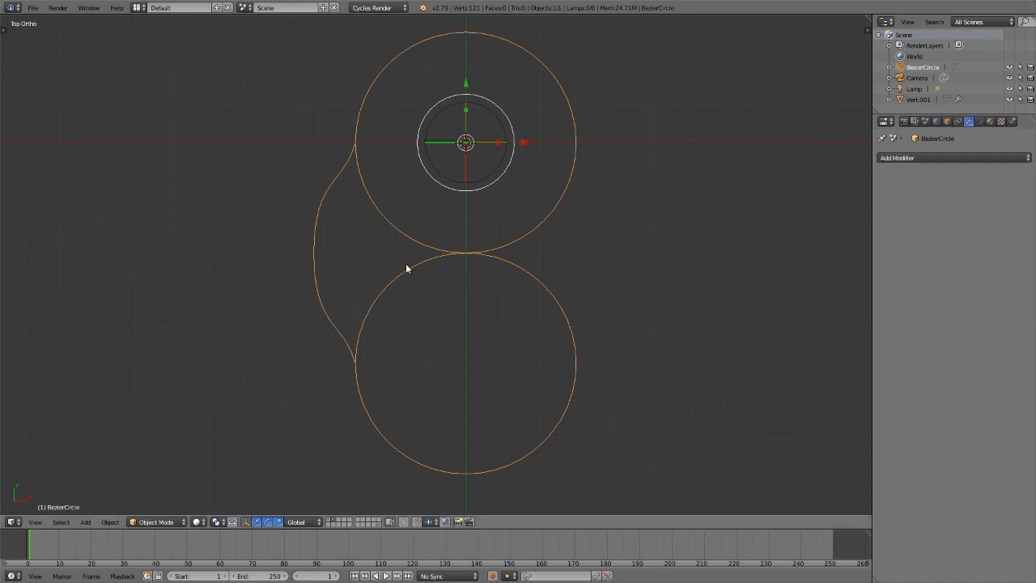
key(alt+c)
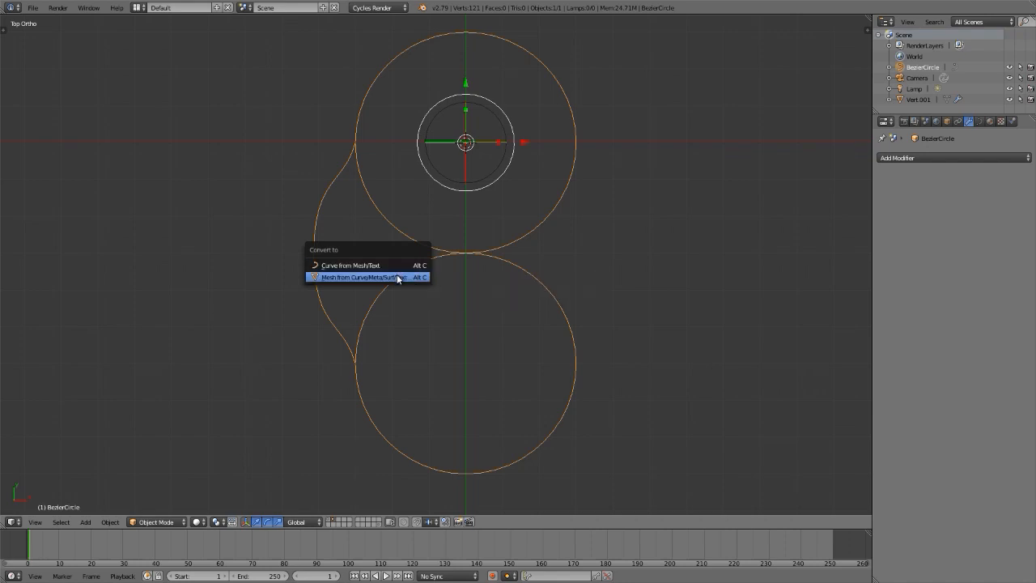
click(355, 277)
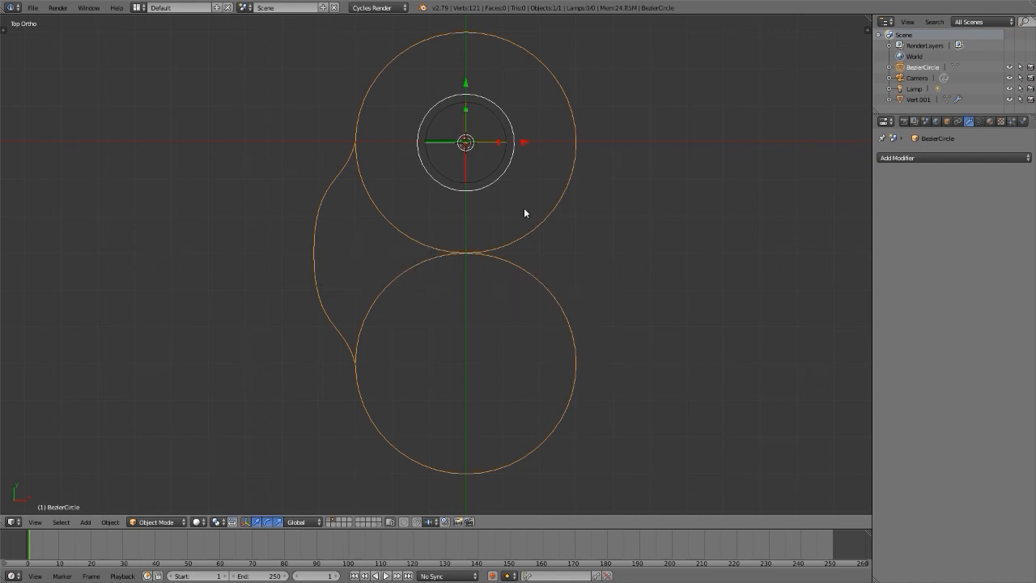
click(947, 157)
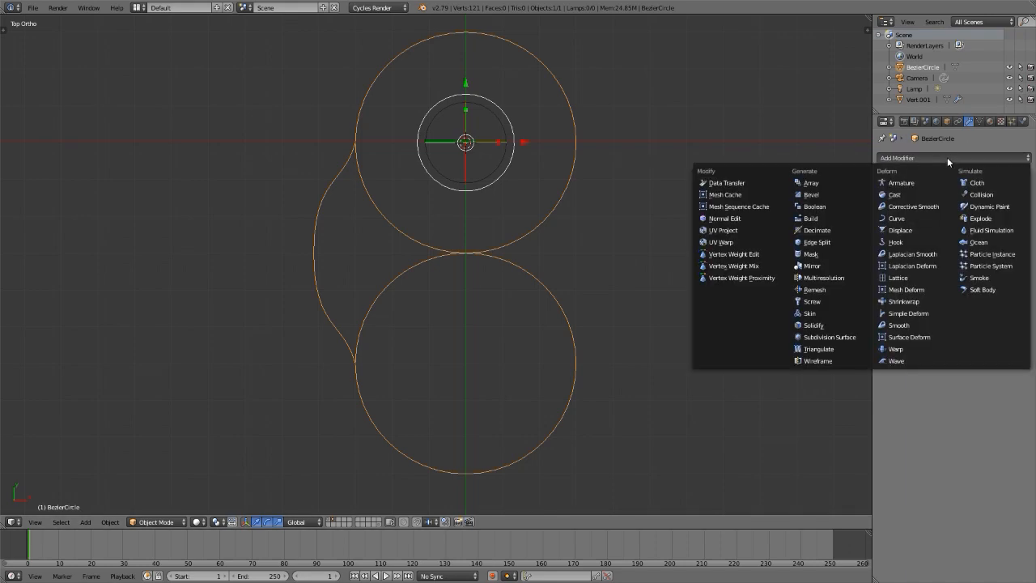
click(824, 312)
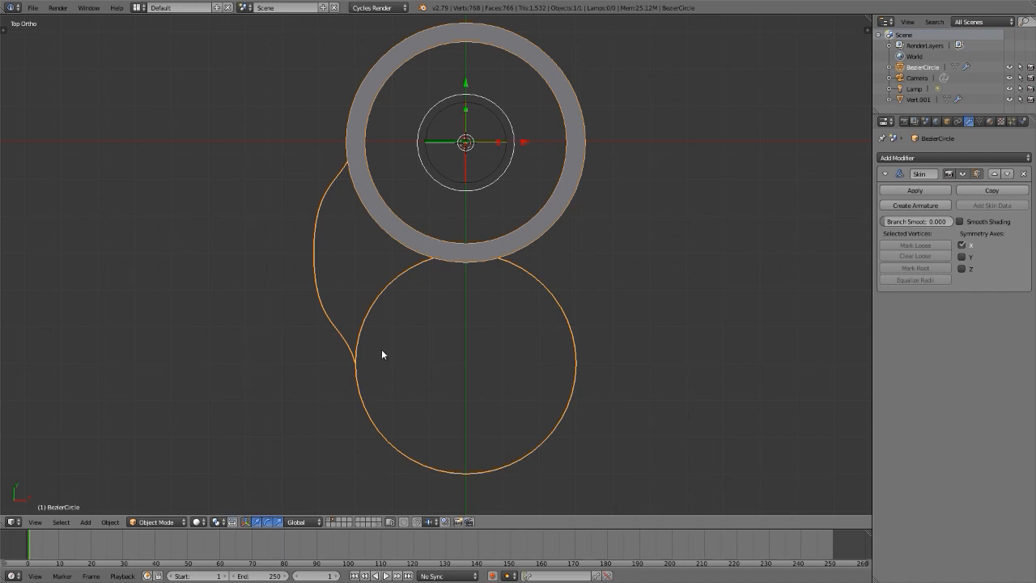
In wireframe vertex editing, select the two overlapping vertices where the side road meets the upper circle and merge them.
key(Tab)
click(342, 523)
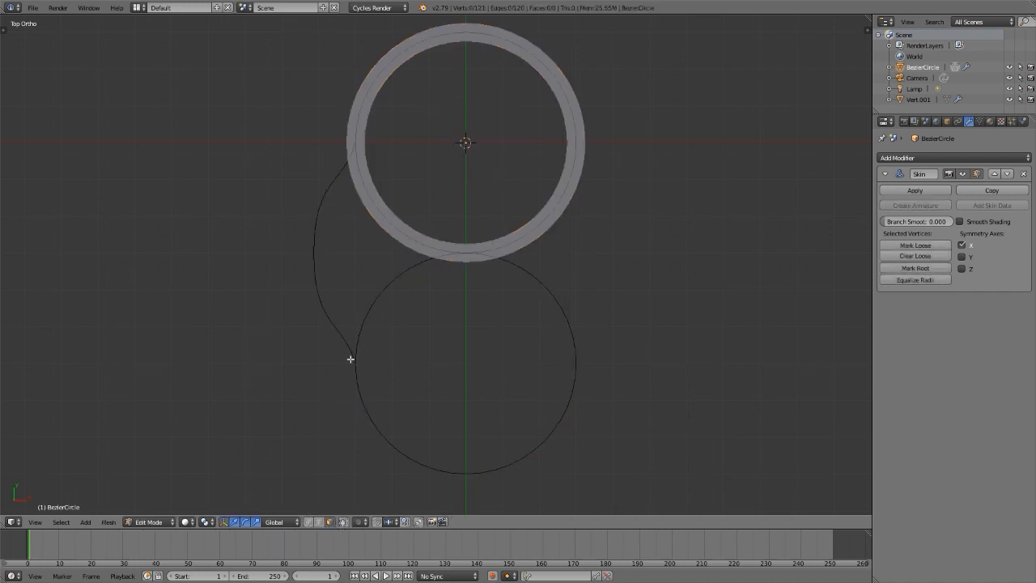
scroll(357, 130, up, 6)
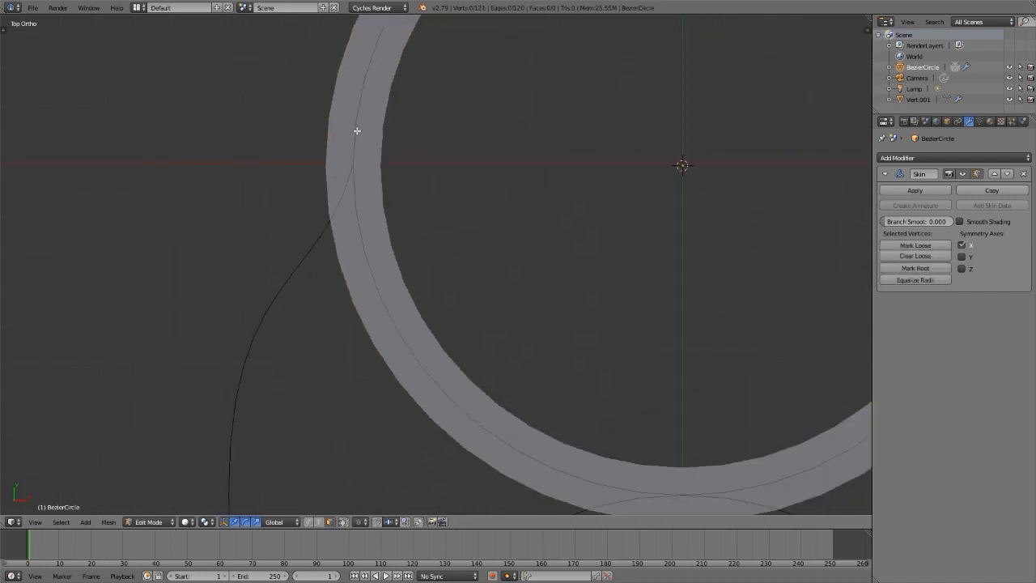
key(ctrl+Tab)
key(1)
key(z)
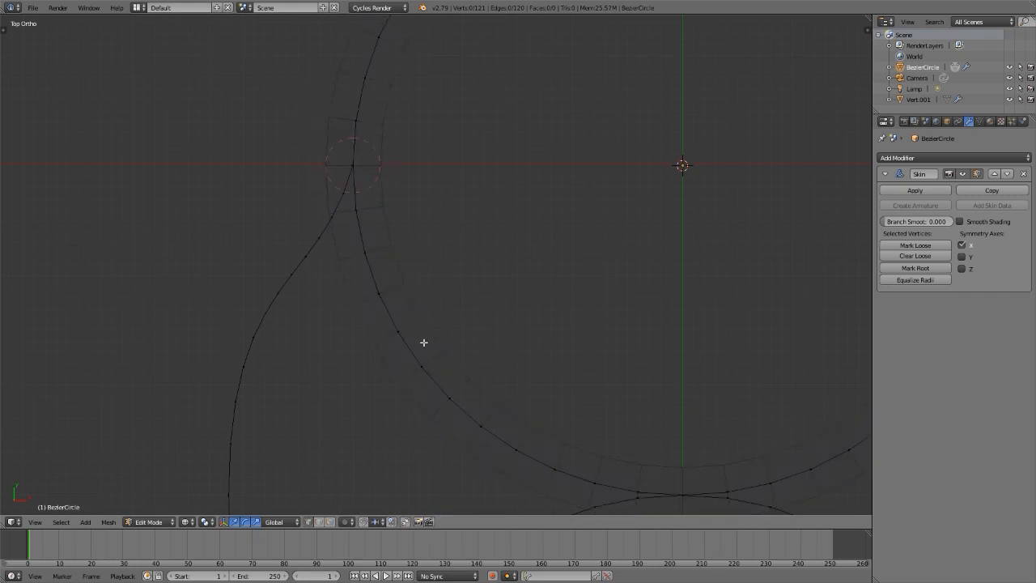
key(c)
click(351, 160)
right_click(351, 161)
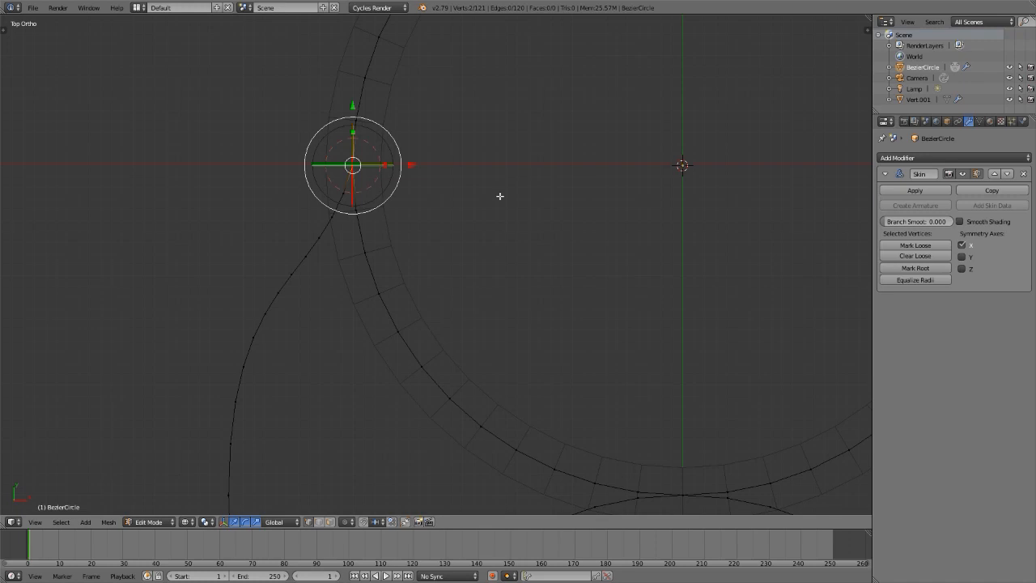
key(alt+m)
click(499, 196)
Try to merge the overlapping vertices where the side road meets the lower circle, and undo the merge.
scroll(500, 195, down, 6)
shift+middle_drag(490, 268, 456, 228)
scroll(437, 232, up, 8)
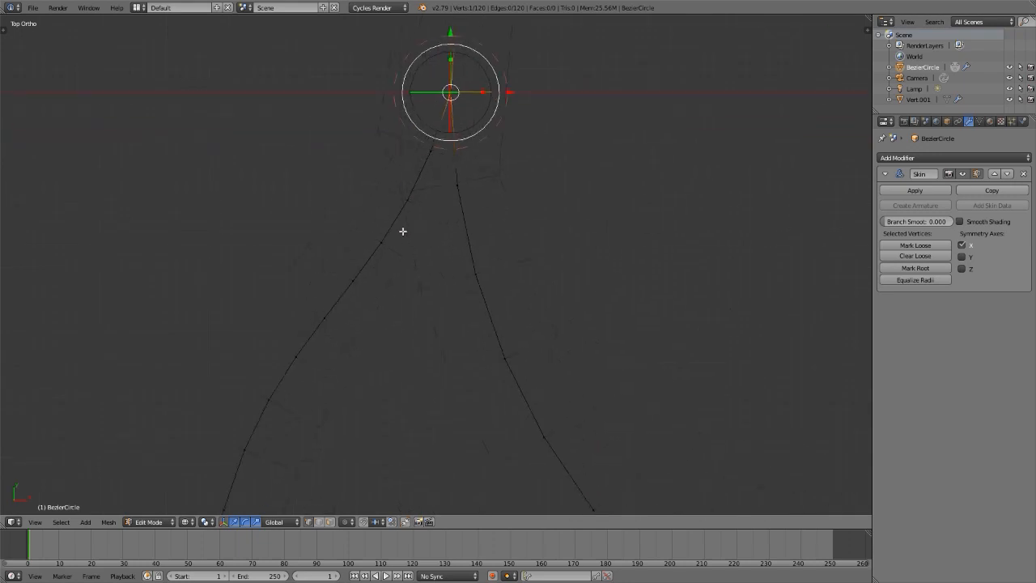
shift+middle_drag(426, 187, 412, 212)
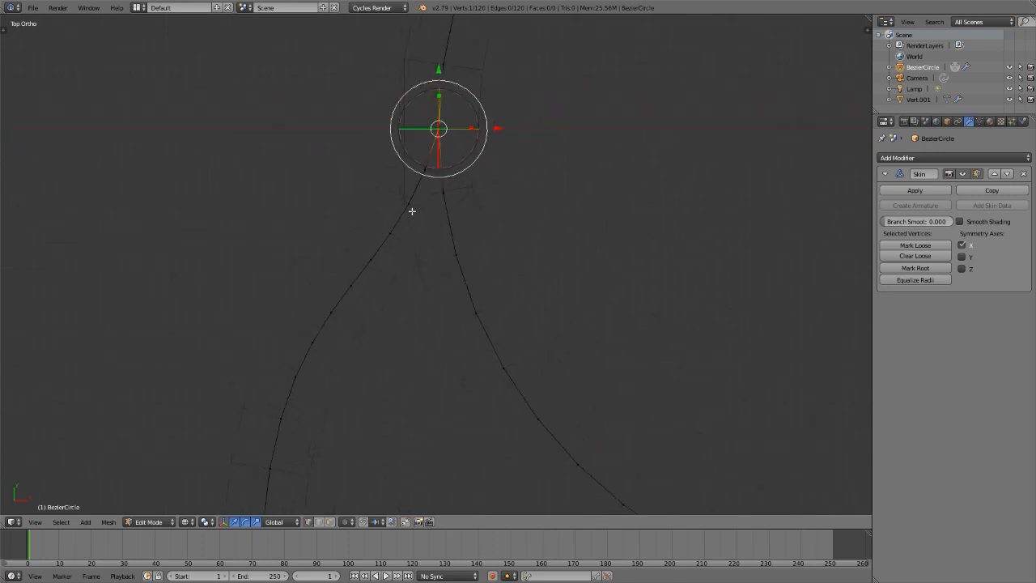
scroll(412, 211, down, 7)
shift+middle_drag(453, 405, 377, 281)
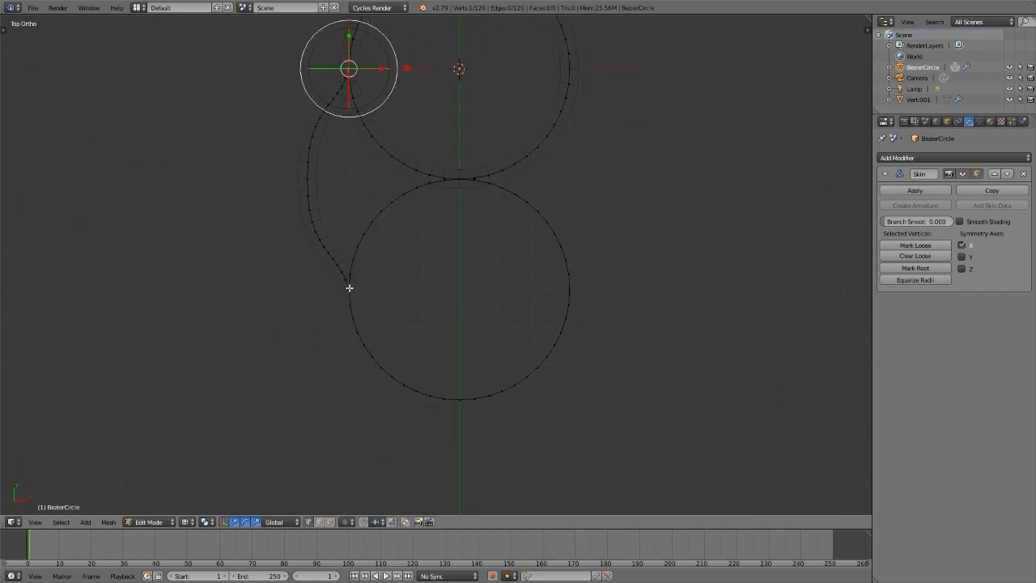
scroll(349, 288, up, 8)
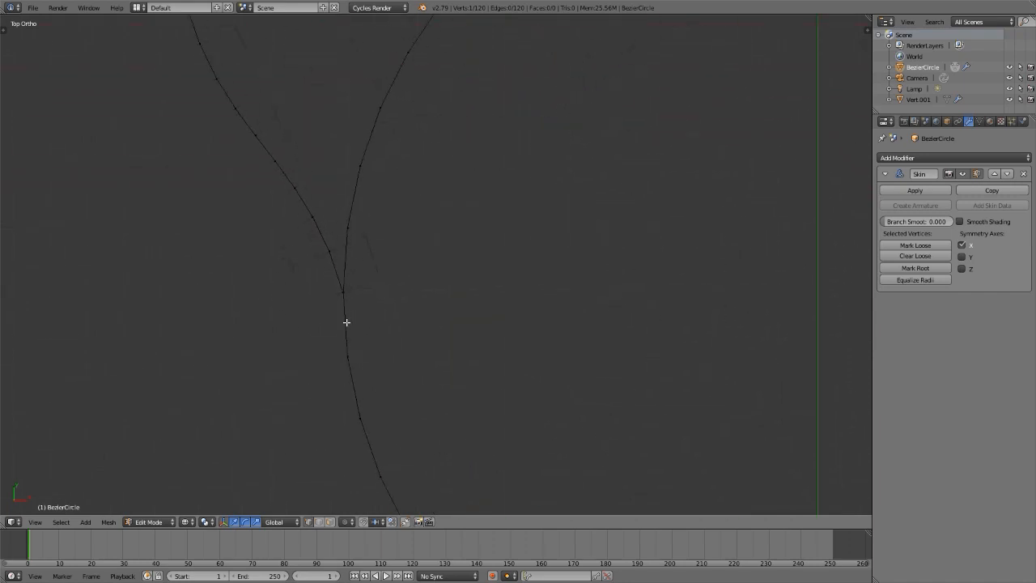
key(c)
click(345, 294)
right_click(344, 293)
key(alt+m)
click(344, 294)
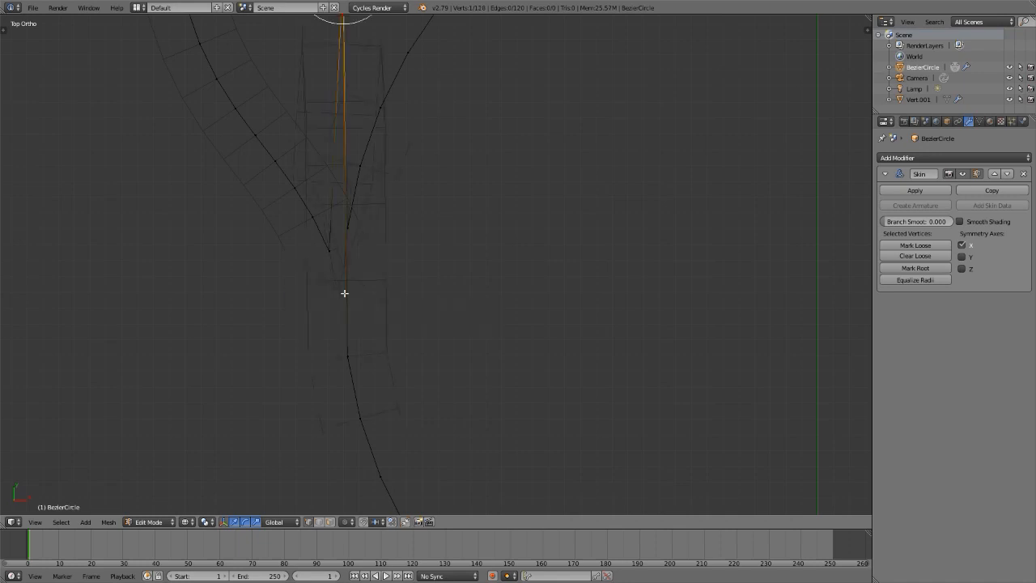
key(ctrl+z)
Clear the selection, select only the two overlapping vertices where the side road meets the lower circle, and merge them.
key(a)
key(c)
click(344, 293)
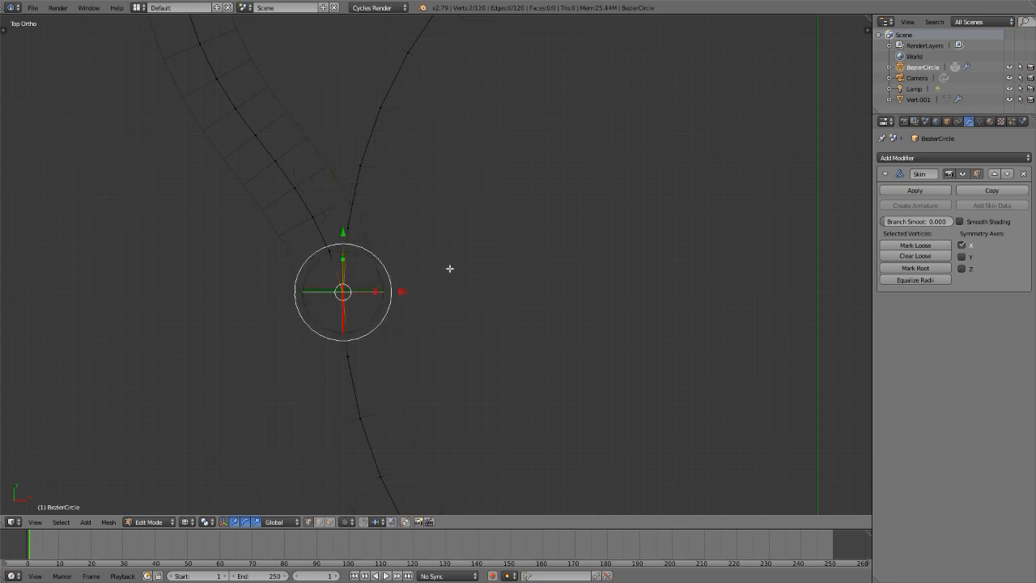
key(alt+m)
click(450, 268)
Select the two overlapping vertices where the upper and lower circles touch and merge them.
scroll(275, 293, down, 4)
shift+middle_drag(361, 203, 393, 308)
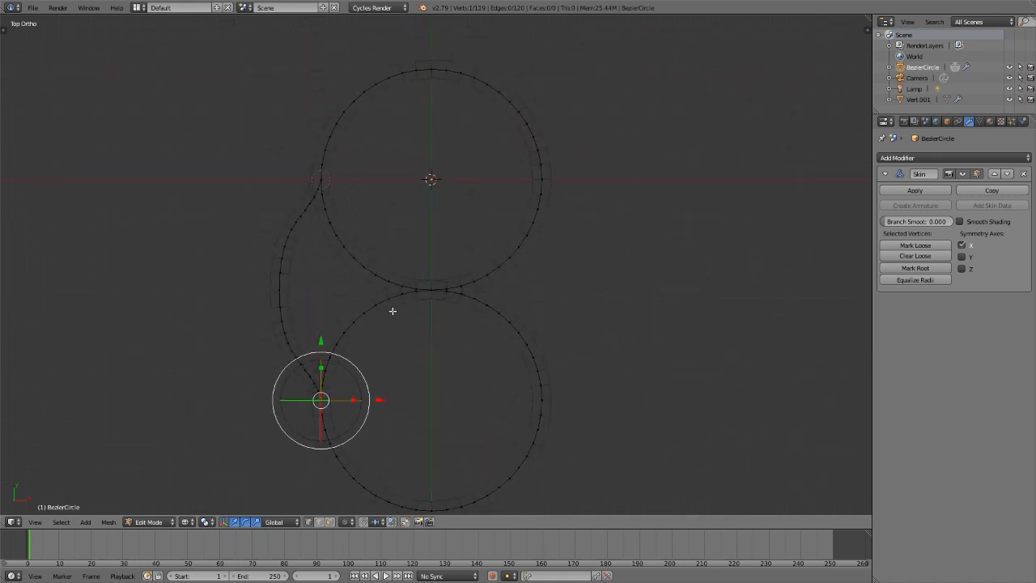
scroll(431, 286, up, 5)
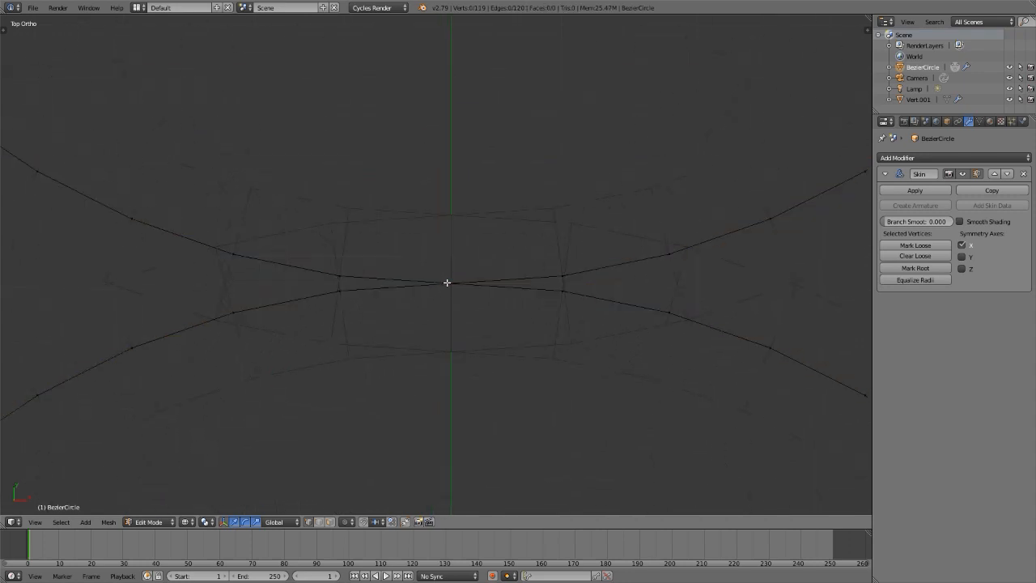
right_click(447, 283)
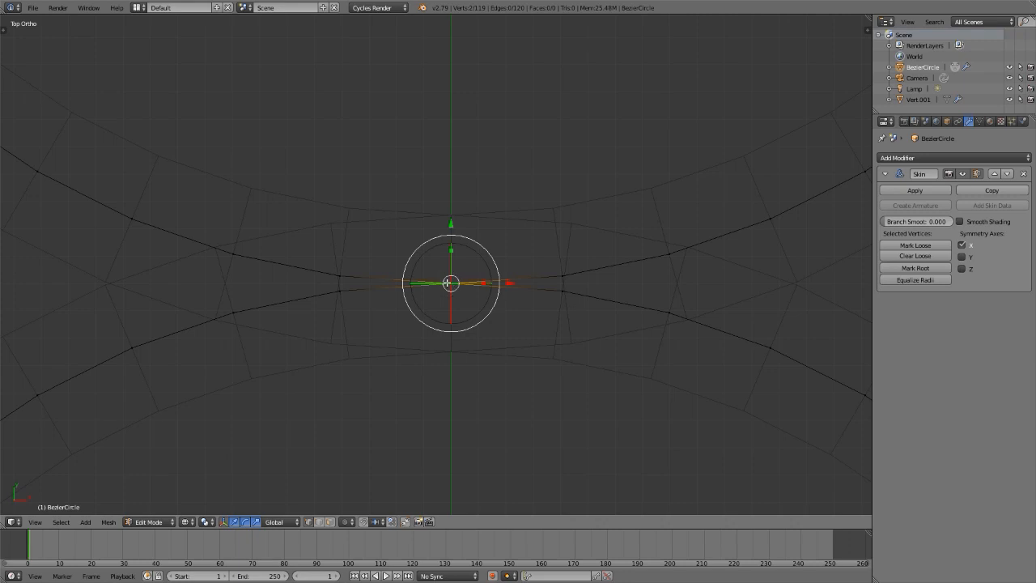
key(alt+m)
click(448, 283)
scroll(423, 310, down, 5)
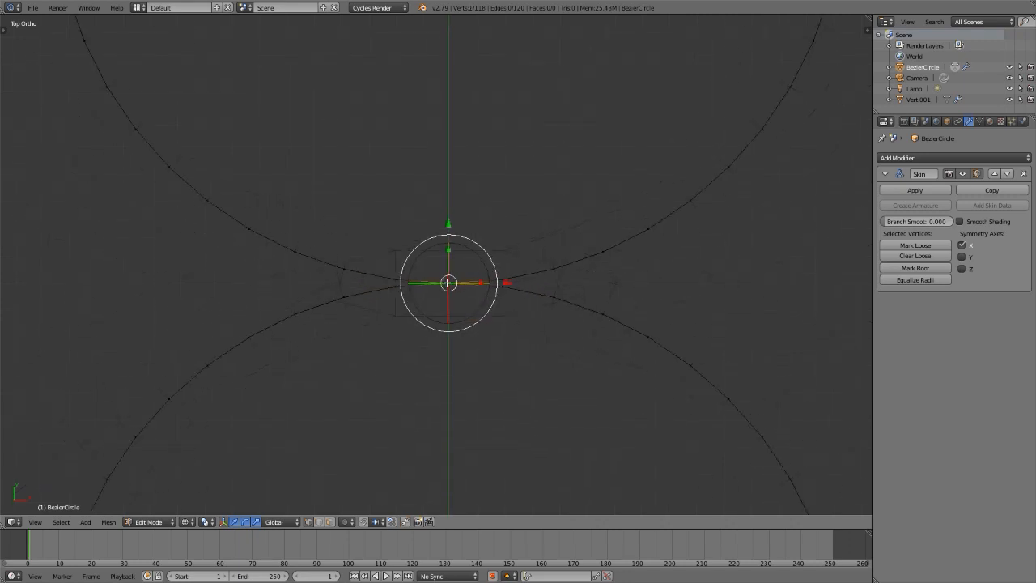
Return to solid shading and Object Mode to view the whole skinned road.
key(z)
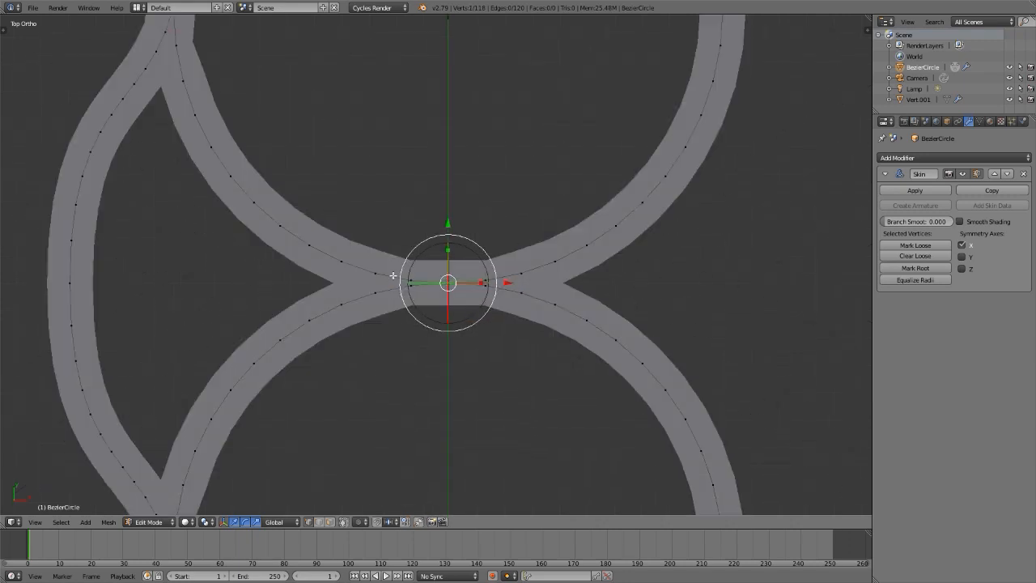
scroll(459, 297, down, 2)
scroll(459, 297, down, 3)
key(Tab)
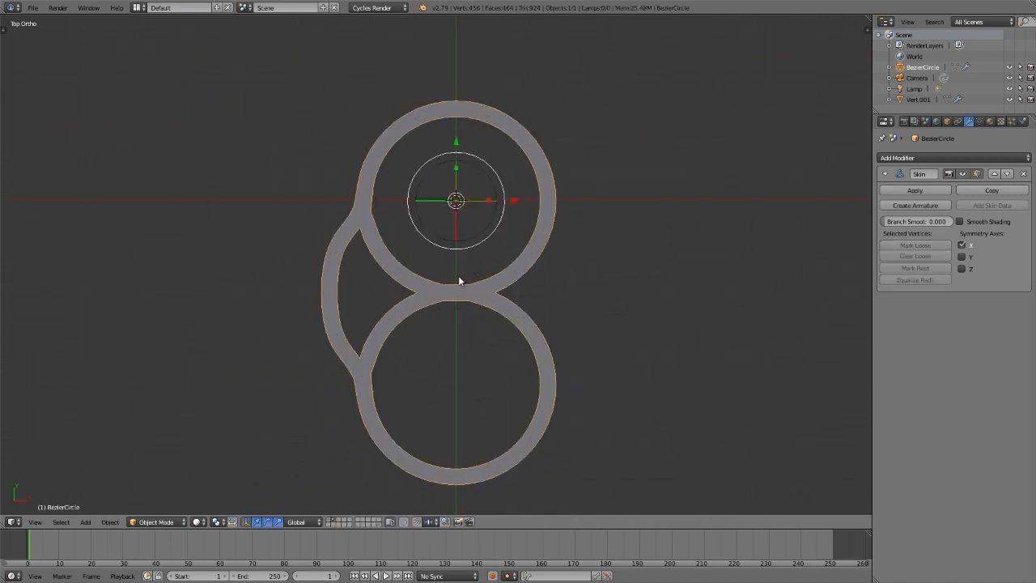
shift+middle_drag(459, 281, 450, 249)
In Edit Mode, select the upper circle's topmost, lower circle's bottommost and side road's middle vertices, and enable Projected (2D) proportional editing.
key(Tab)
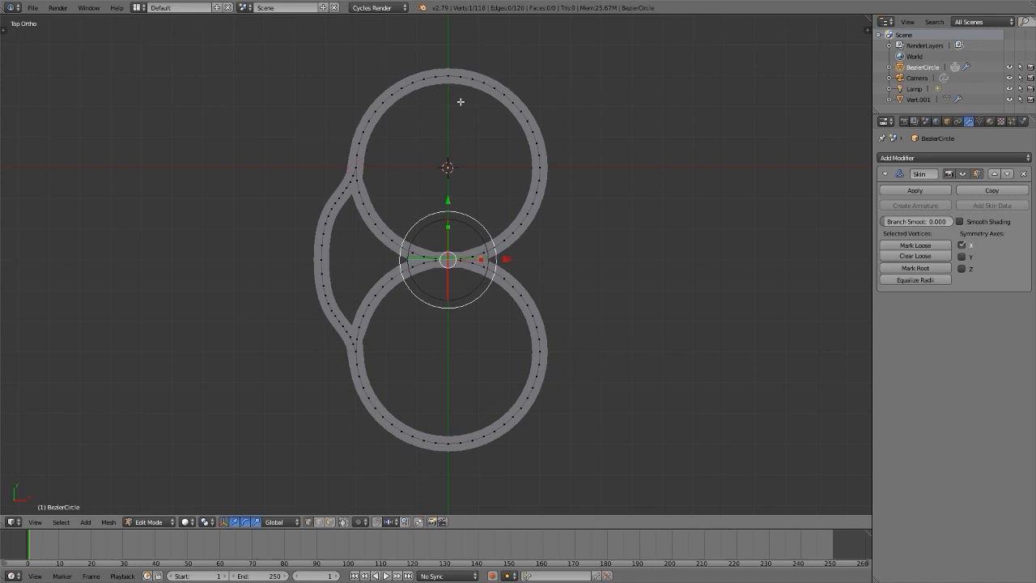
right_click(448, 74)
shift+right_click(447, 446)
shift+right_click(321, 259)
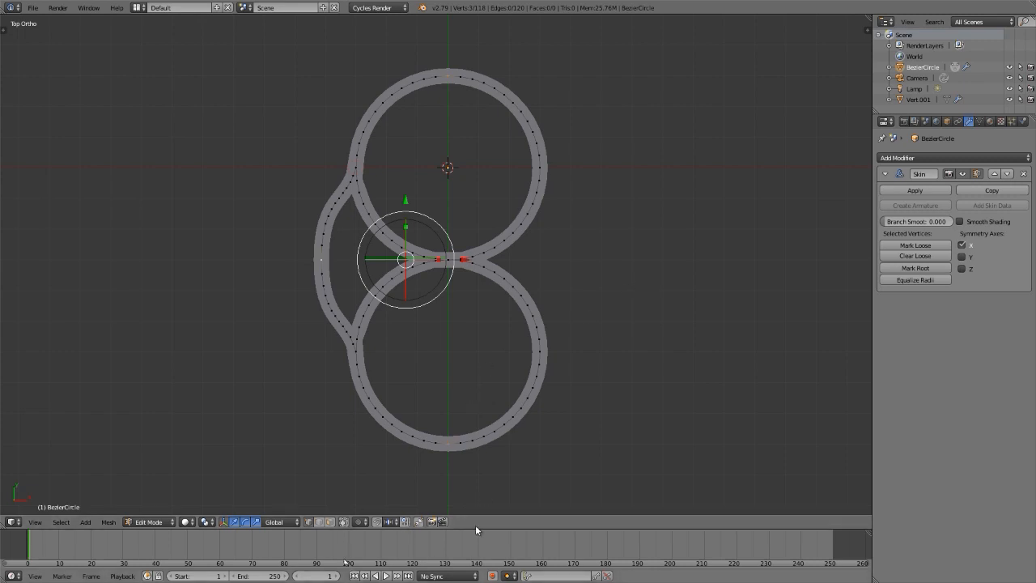
click(345, 522)
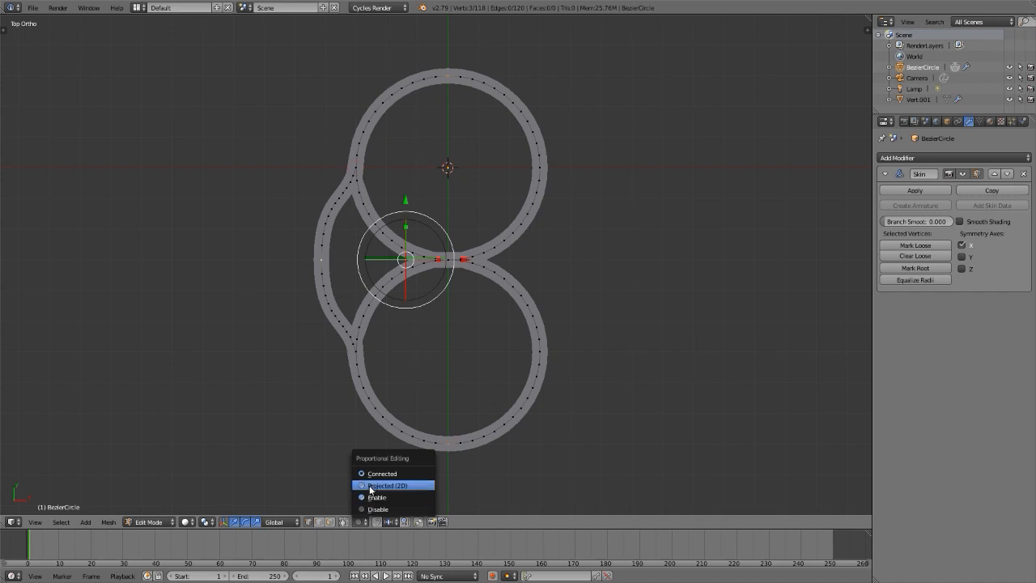
click(372, 486)
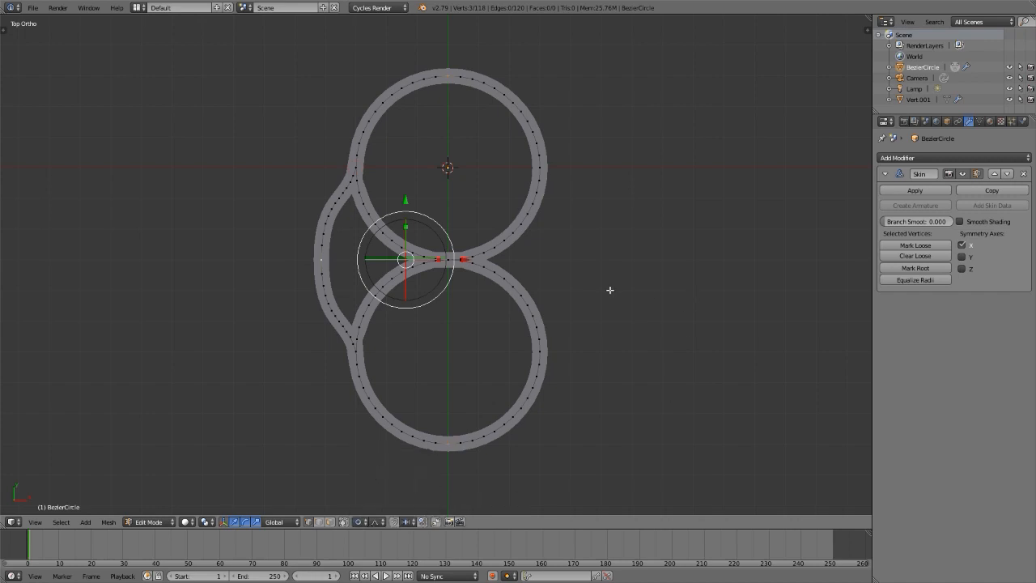
Widen the skin at the selected vertices by about 2.63 along X, using a proportional size of about 5.56.
key(s)
key(x)
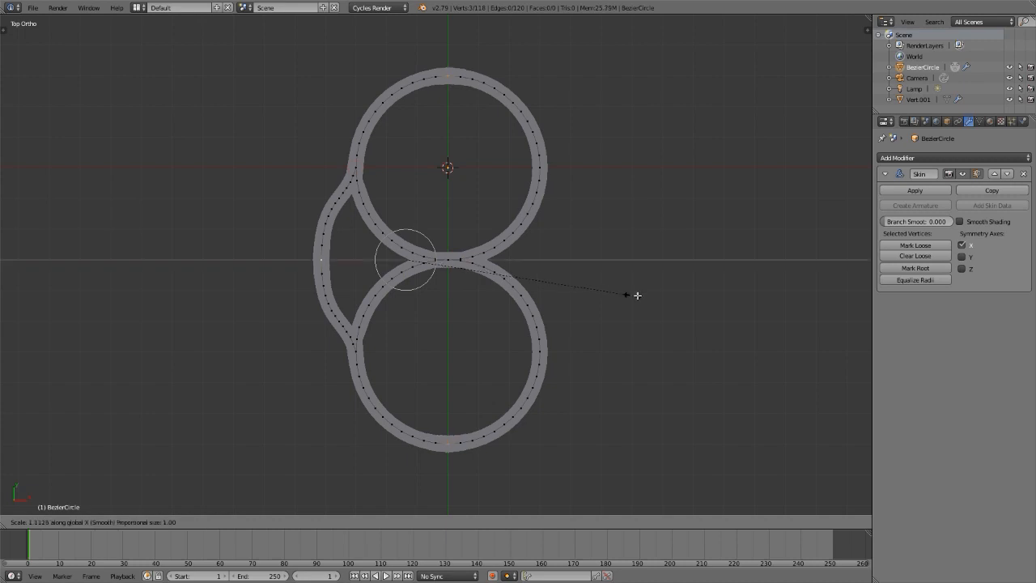
scroll(792, 314, down, 9)
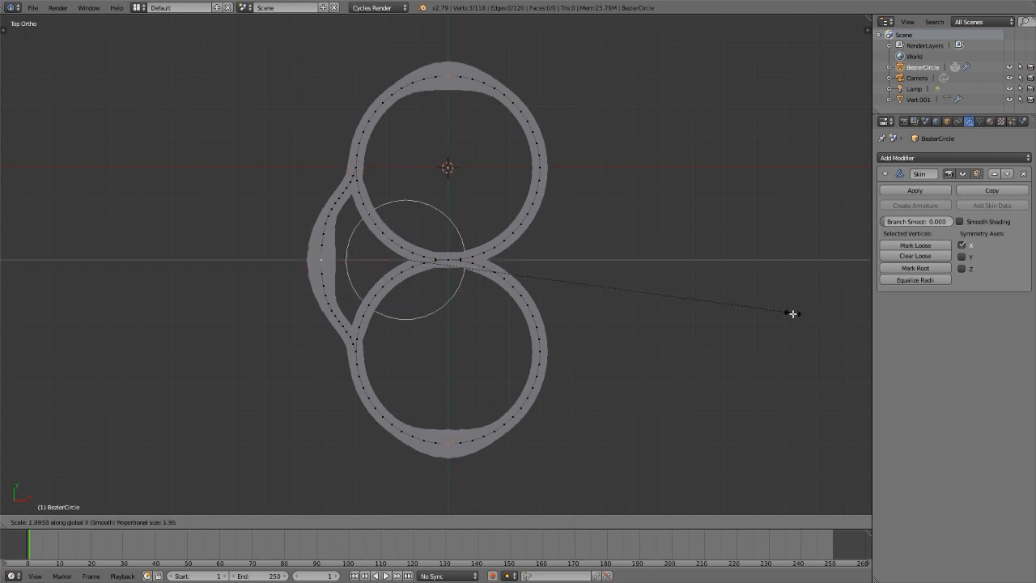
scroll(792, 314, down, 9)
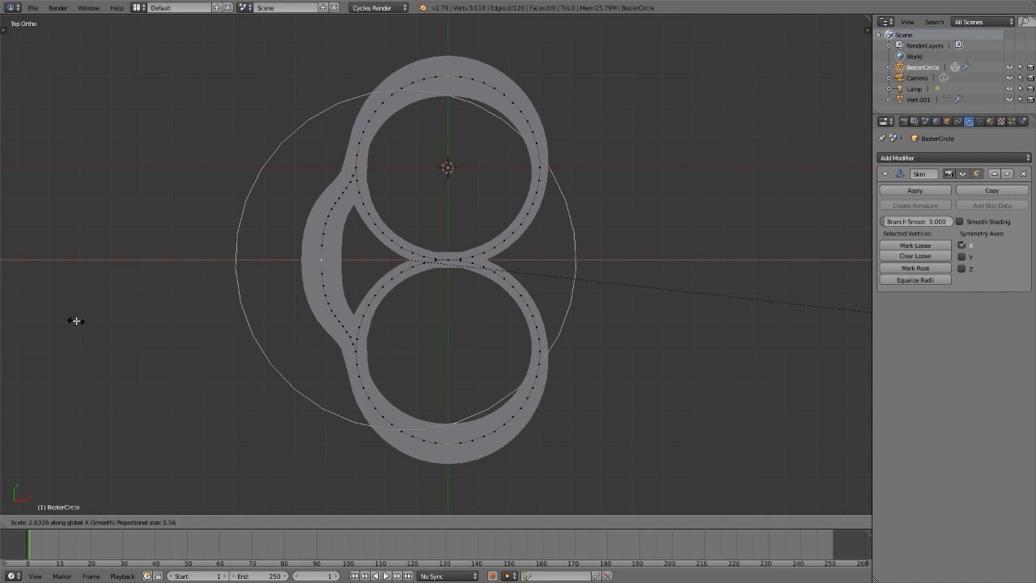
right_click(76, 321)
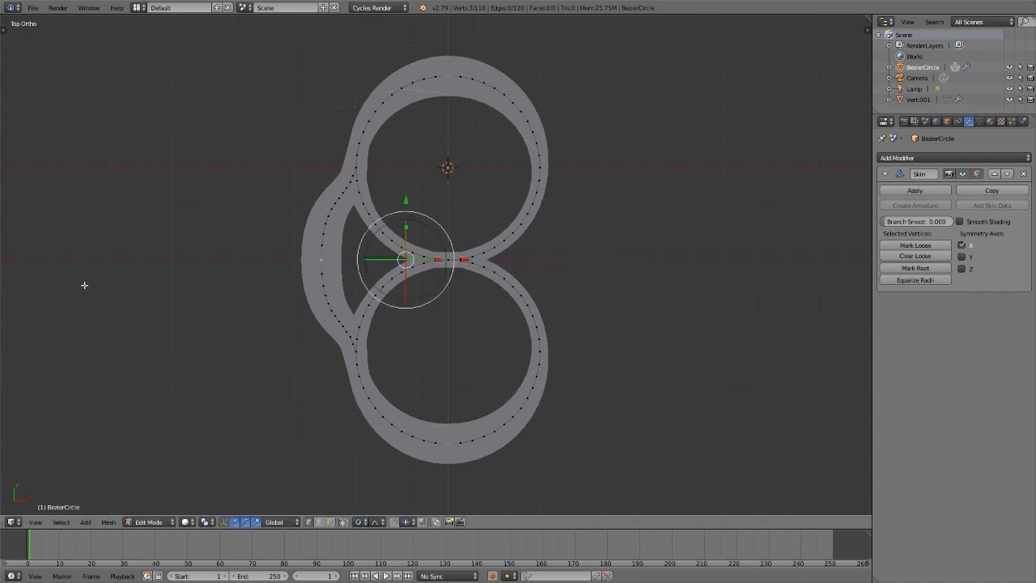
Select the side road's vertex just below the upper junction and narrow its skin to about 0.48 along X.
right_click(345, 187)
shift+right_click(353, 339)
key(ctrl+z)
key(s)
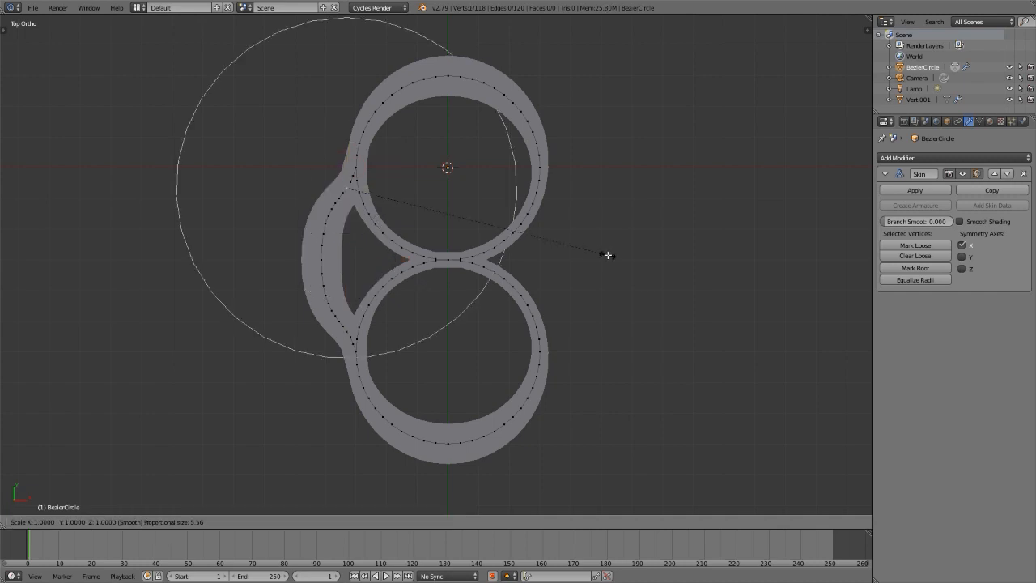
key(x)
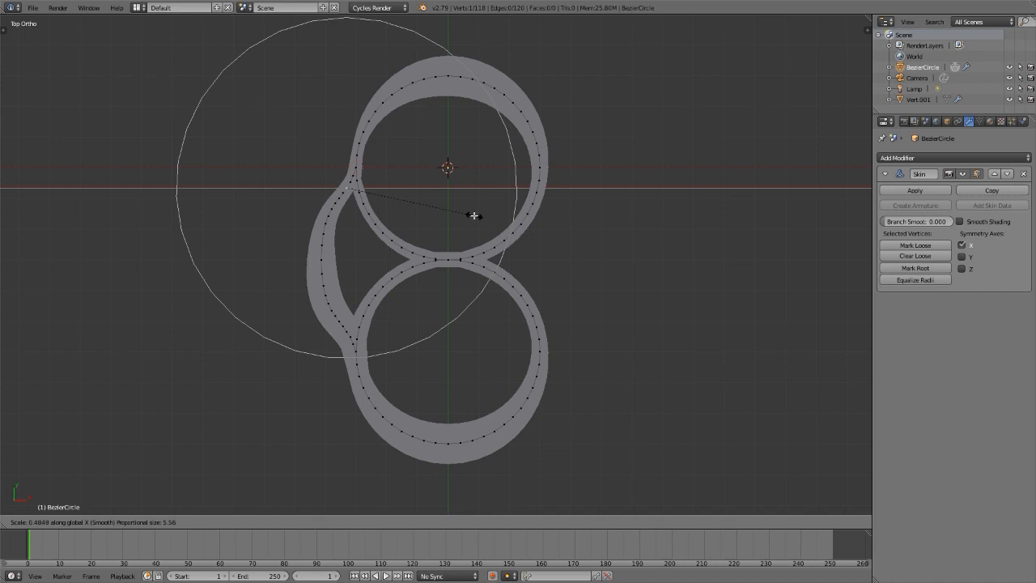
click(474, 215)
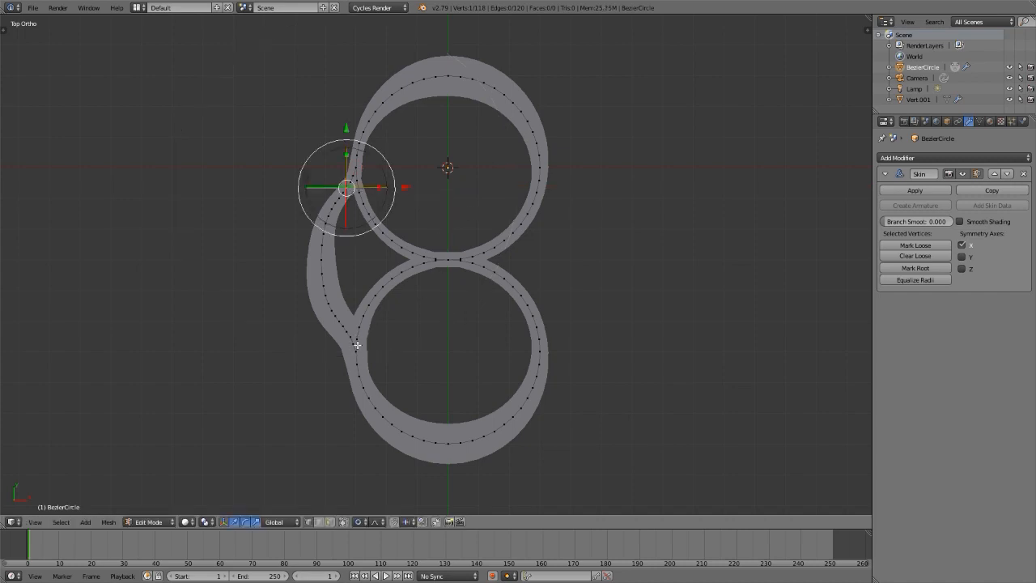
scroll(359, 332, up, 7)
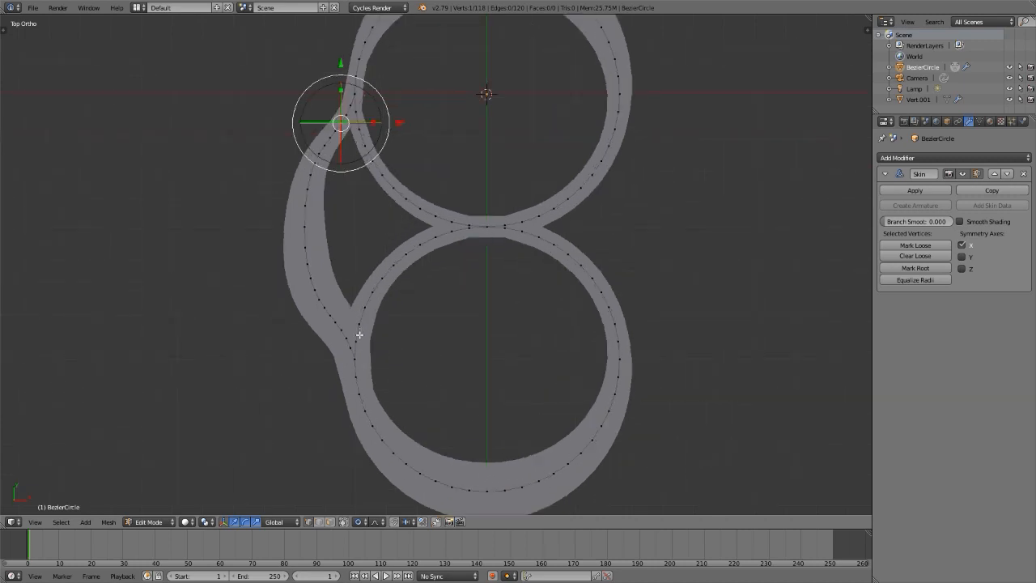
scroll(359, 335, down, 6)
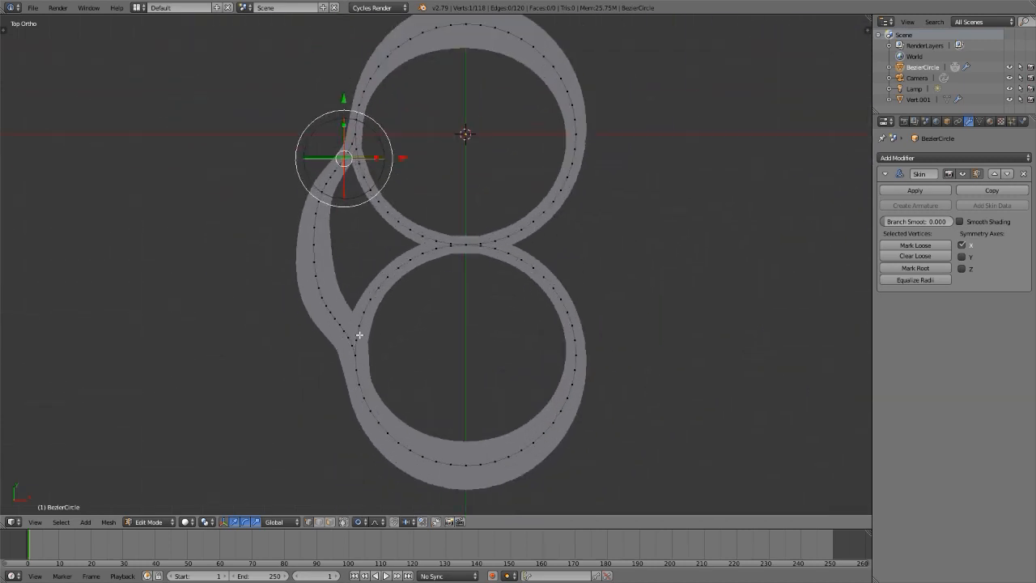
scroll(359, 335, down, 1)
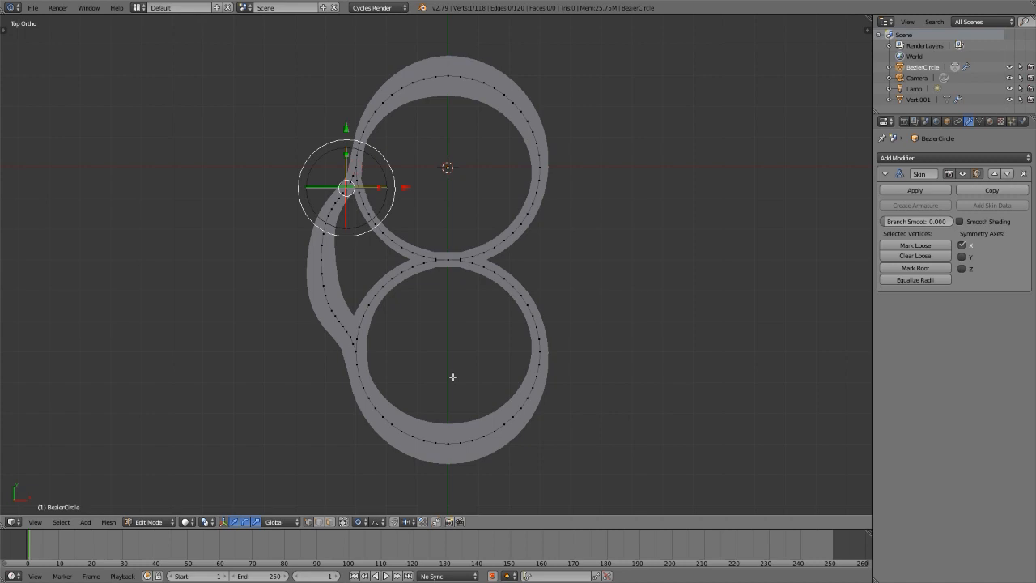
Duplicate the road in place in Object Mode, move the copy to layer 19, and reselect the original road.
key(Tab)
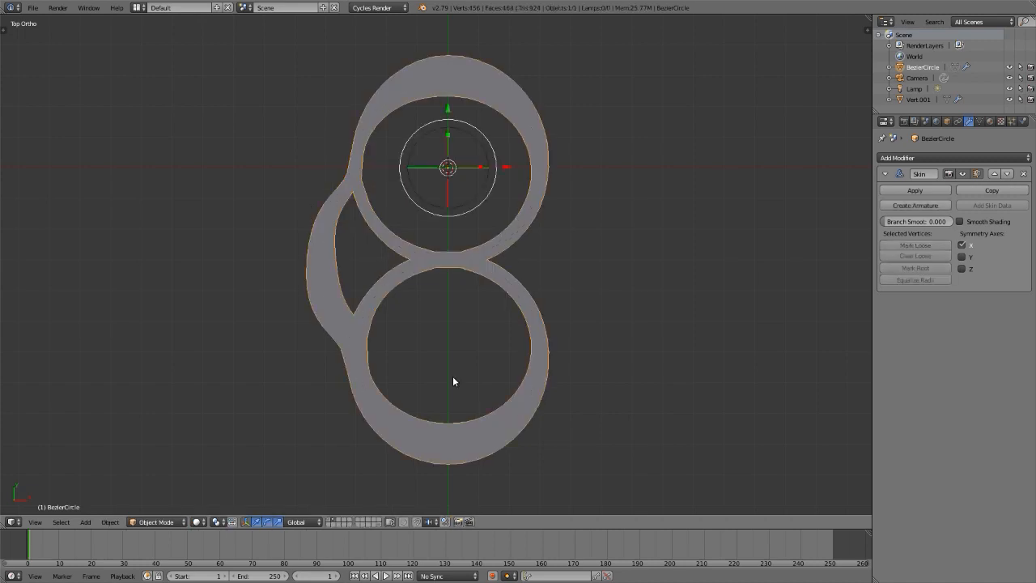
key(shift+d)
key(Escape)
key(m)
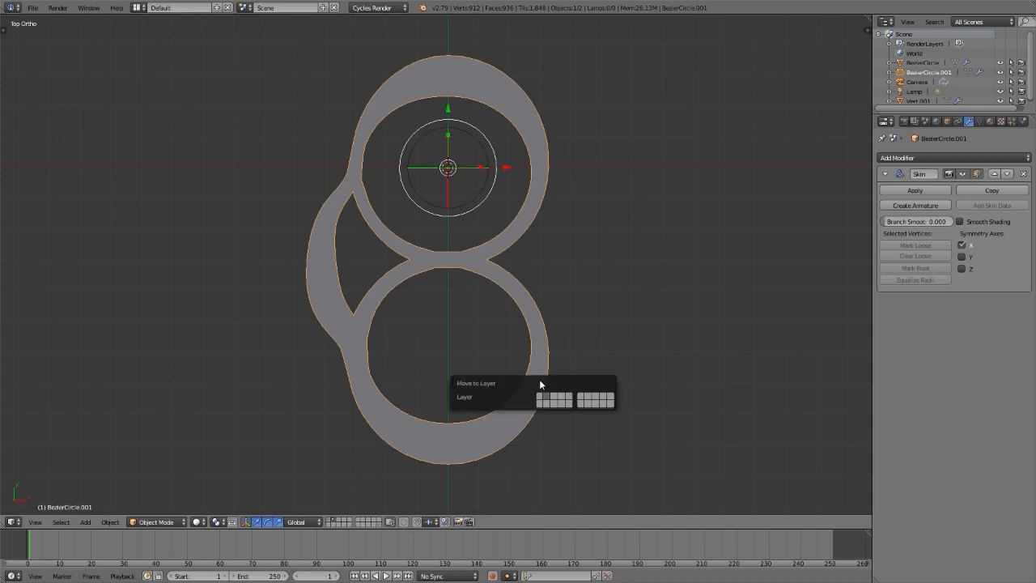
click(604, 402)
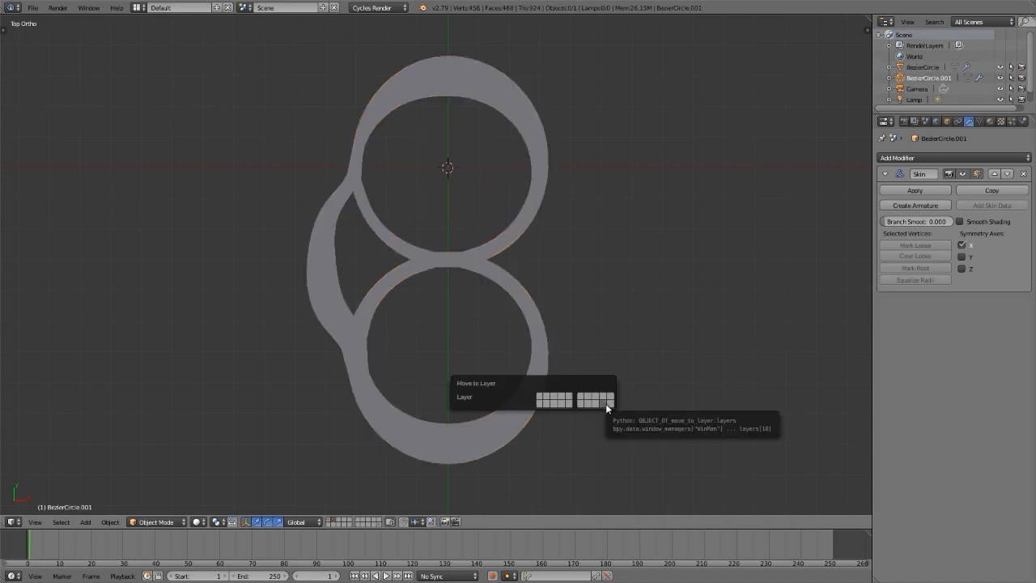
right_click(380, 230)
key(Tab)
key(Tab)
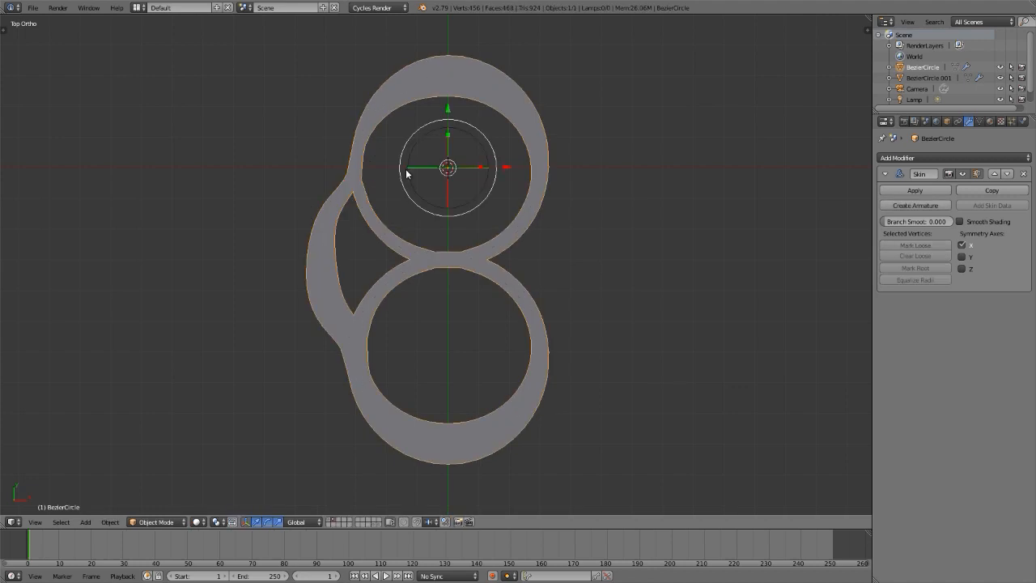
Try applying the road's Skin modifier, inspect the mesh in perspective, and undo the application.
click(913, 191)
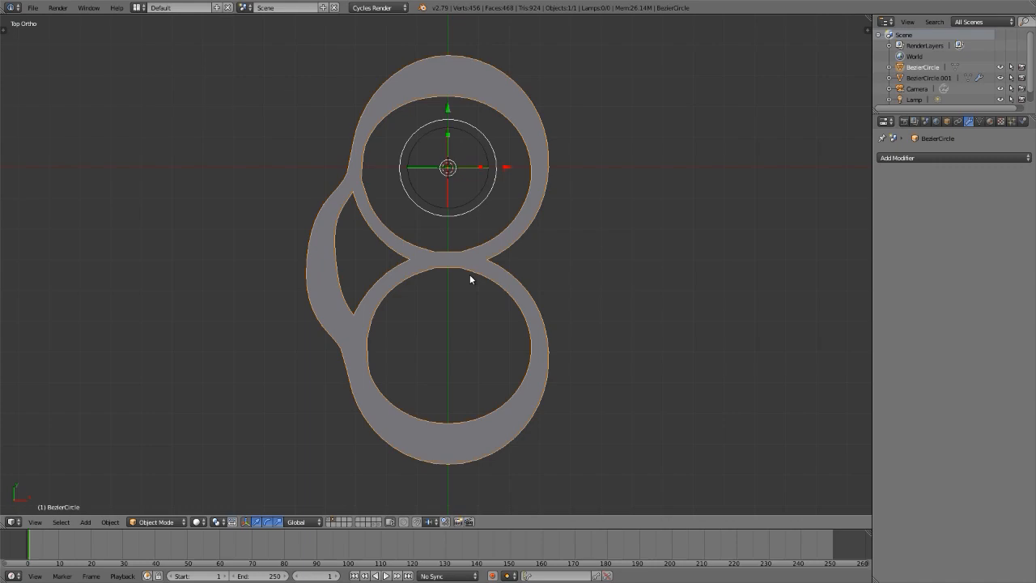
middle_drag(510, 290, 422, 225)
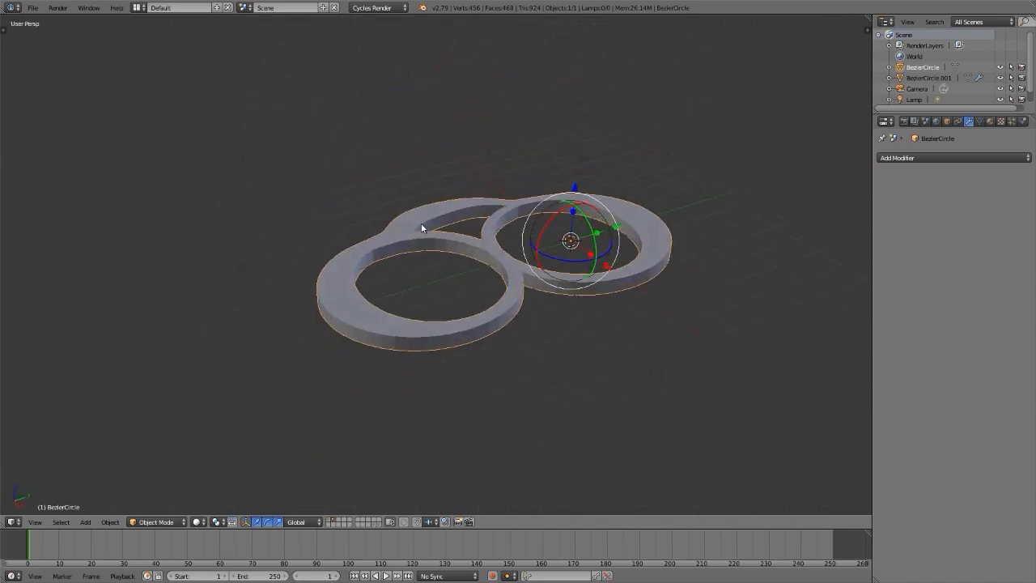
scroll(395, 230, up, 7)
mouse_move(353, 249)
middle_down()
mouse_move(463, 260)
mouse_move(344, 255)
middle_up()
scroll(344, 255, down, 6)
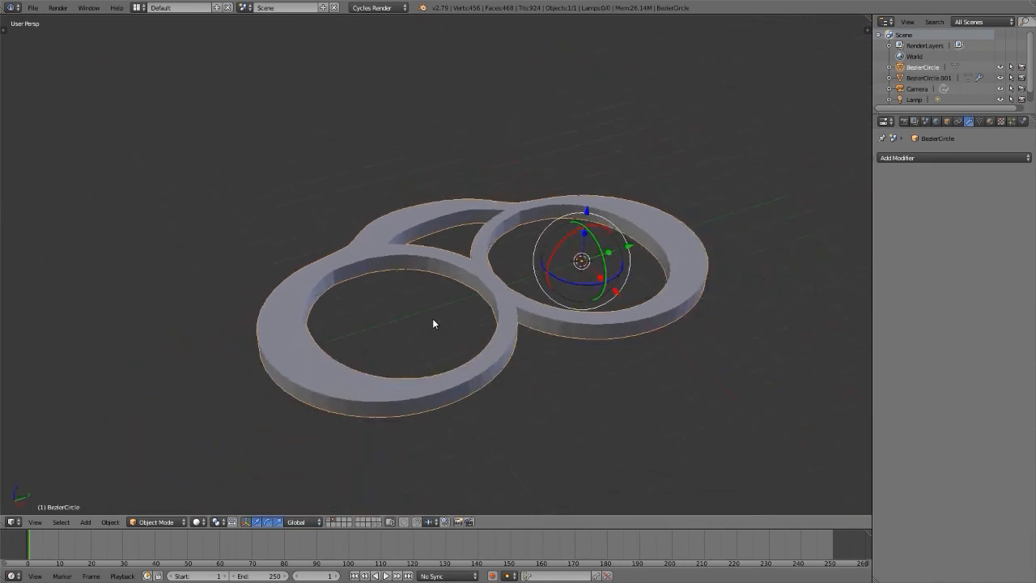
shift+middle_drag(433, 318, 429, 275)
scroll(429, 275, up, 4)
scroll(429, 274, down, 3)
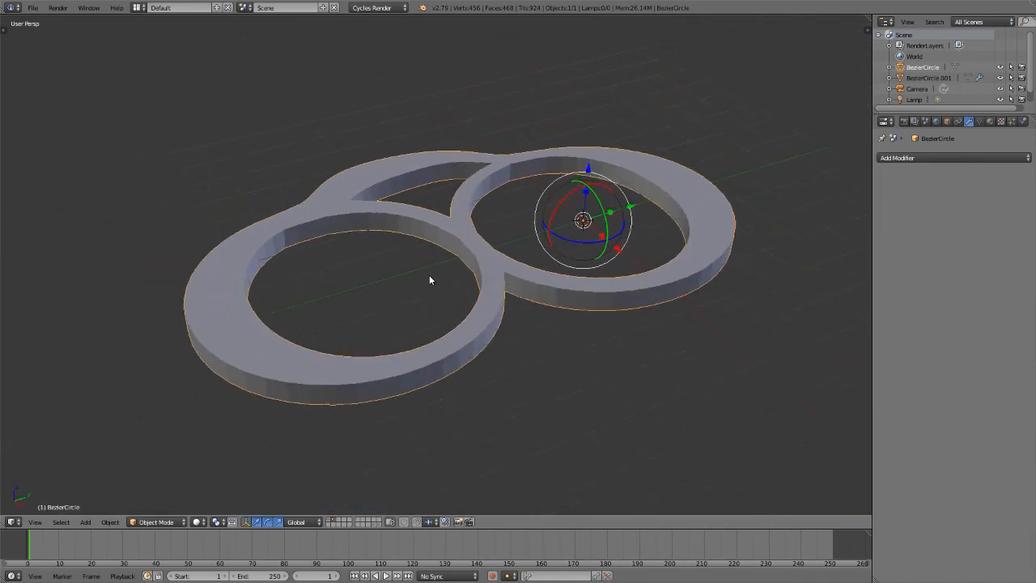
key(ctrl+z)
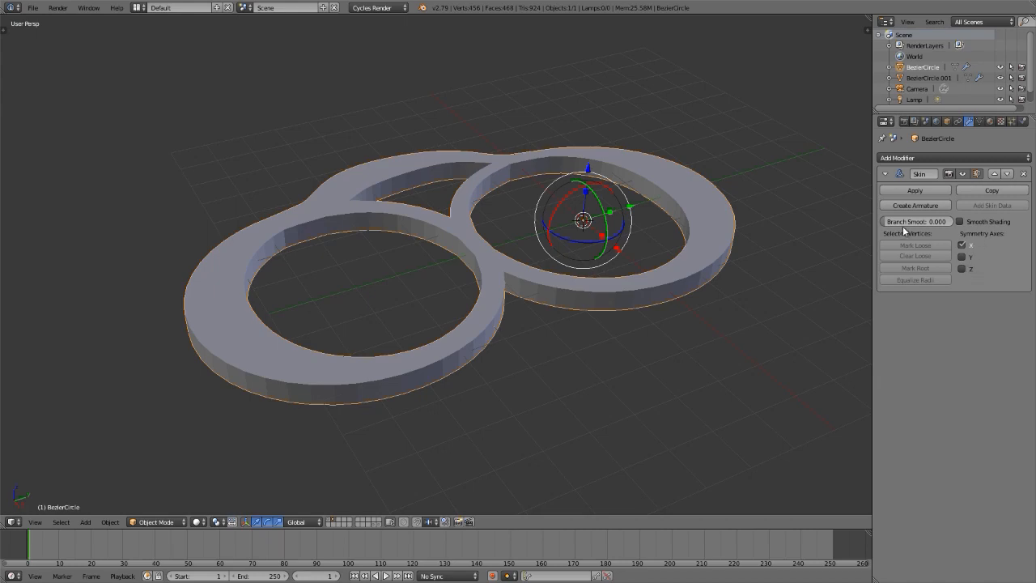
Apply the road's Skin modifier without smooth shading and enter Edit Mode on the resulting mesh.
mouse_move(894, 221)
mouse_down()
mouse_move(952, 222)
mouse_move(884, 222)
mouse_up()
click(959, 221)
click(959, 222)
click(913, 189)
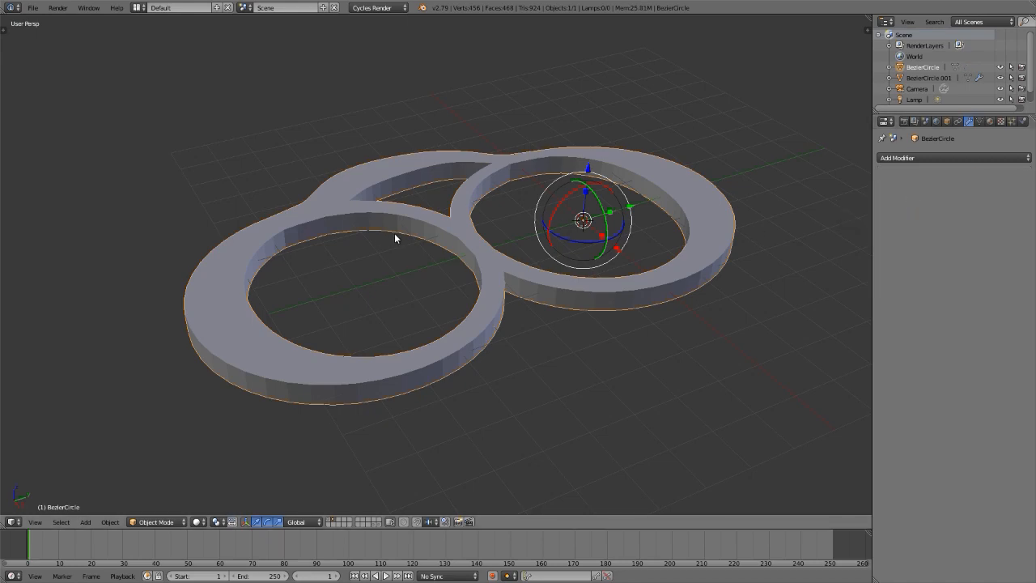
key(Tab)
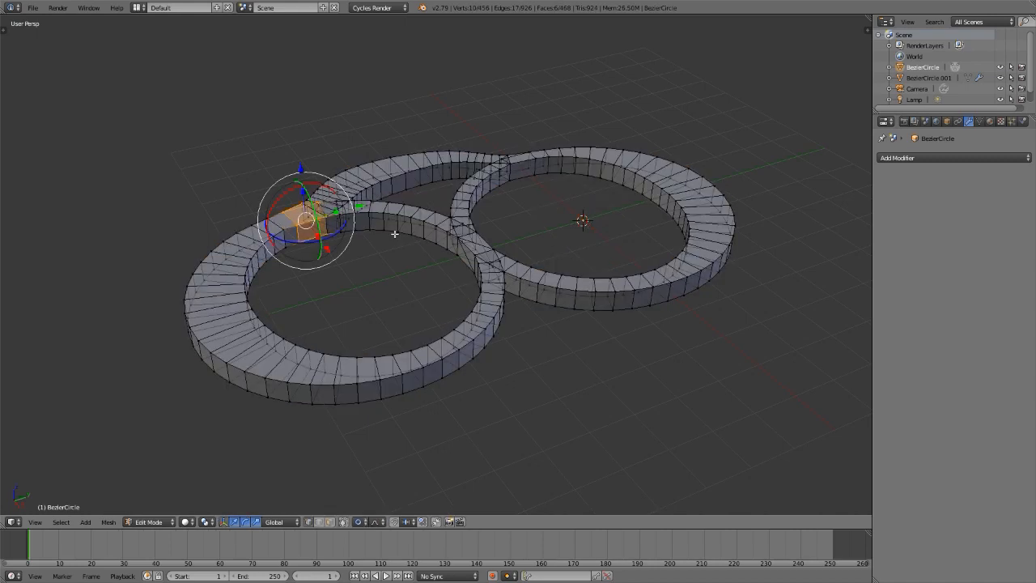
Delete all side and bottom faces of the road by selecting faces similar to a top face and inverting the selection.
key(3)
right_click(308, 356)
key(shift+g)
click(308, 356)
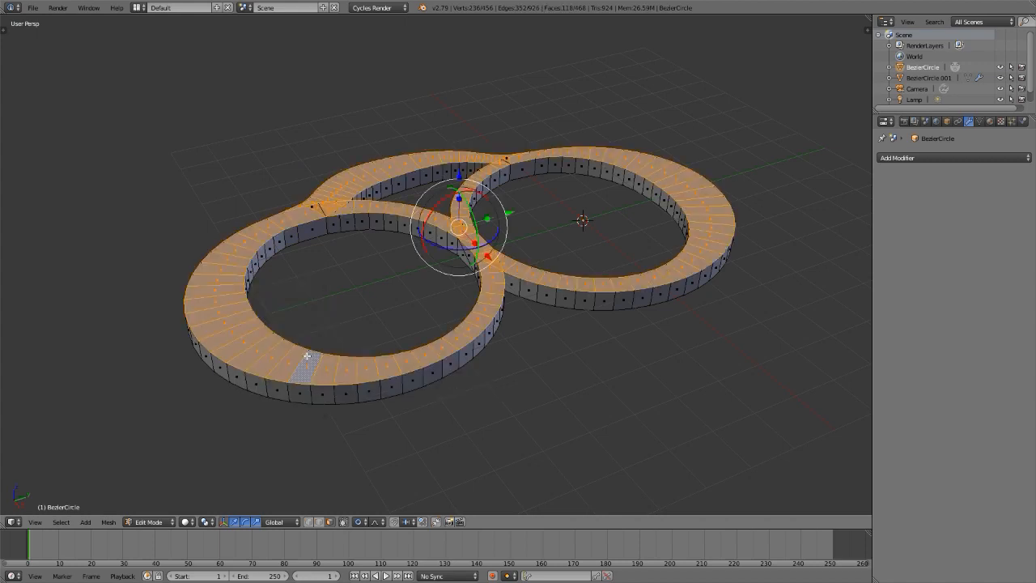
key(ctrl+i)
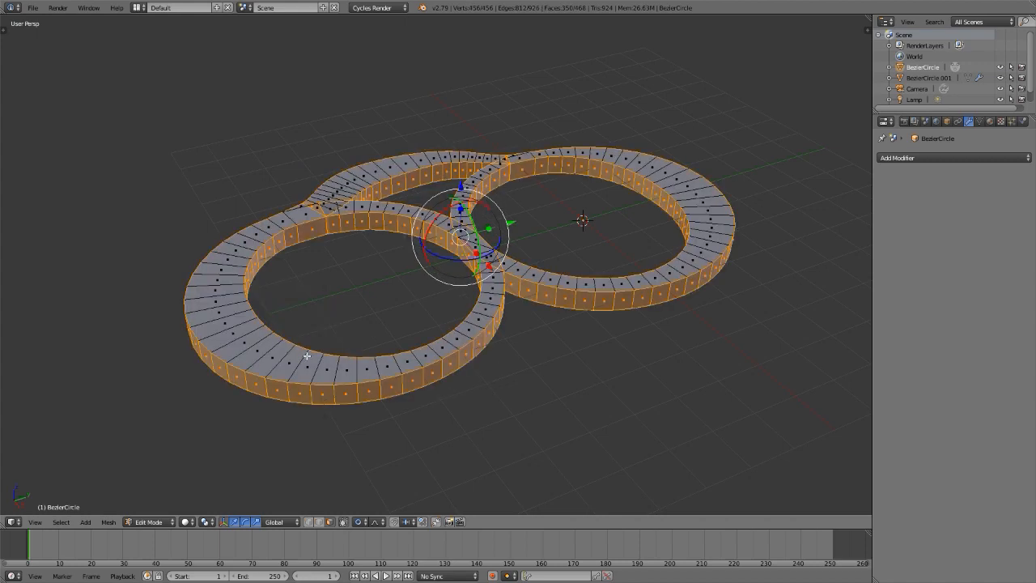
key(x)
click(308, 356)
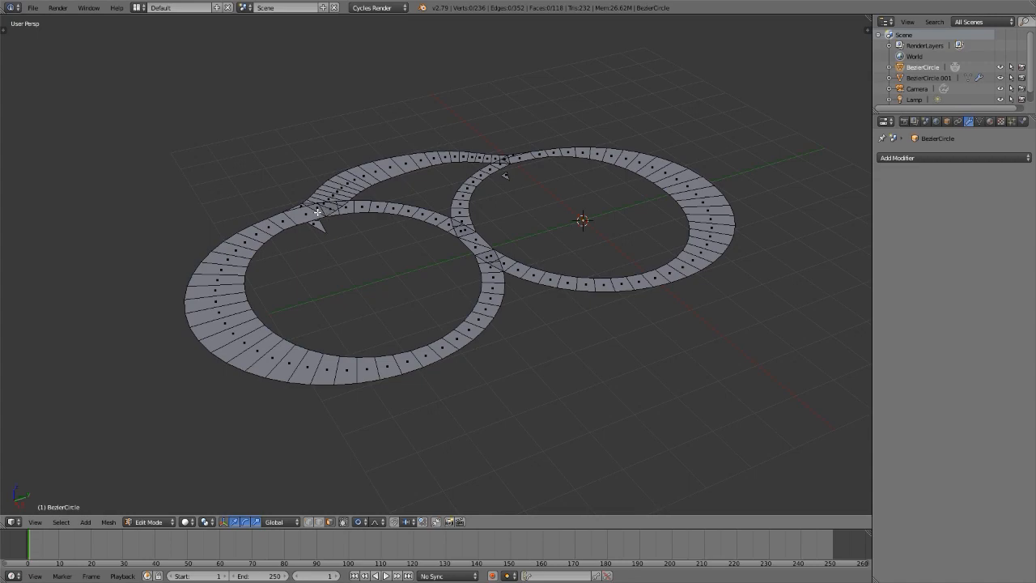
Examine the overlapping edges at the junction where the side road meets the larger ring, using edge selection.
scroll(318, 212, up, 5)
middle_drag(723, 132, 447, 224)
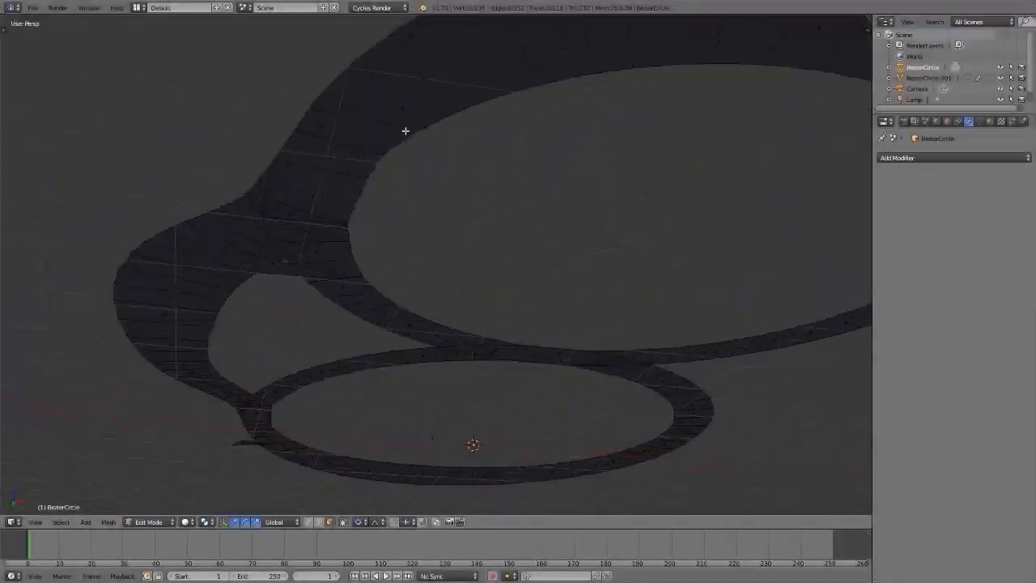
scroll(338, 224, up, 5)
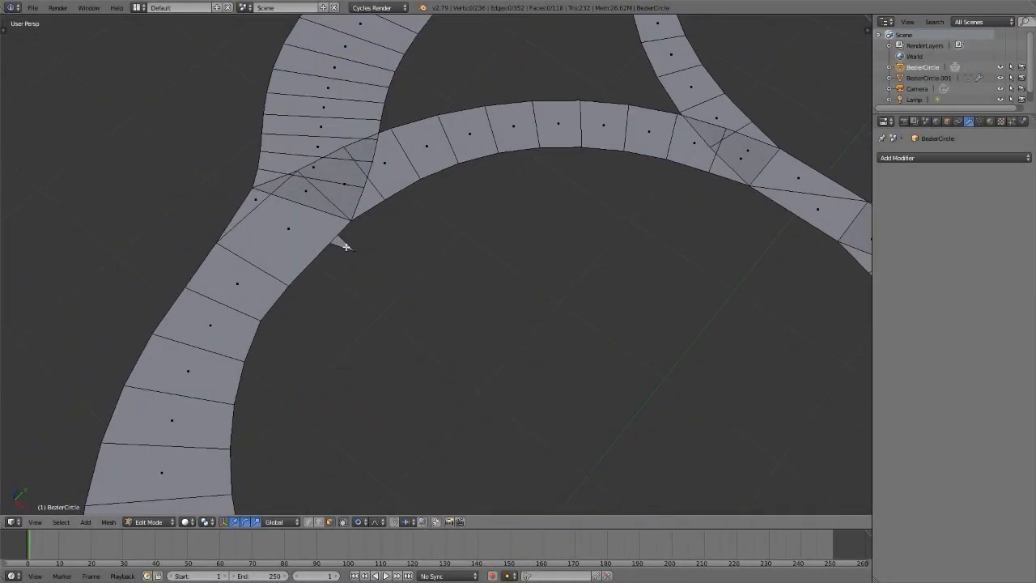
shift+middle_drag(279, 238, 393, 263)
key(ctrl+Tab)
key(2)
right_click(409, 225)
scroll(410, 227, up, 4)
middle_drag(410, 226, 541, 197)
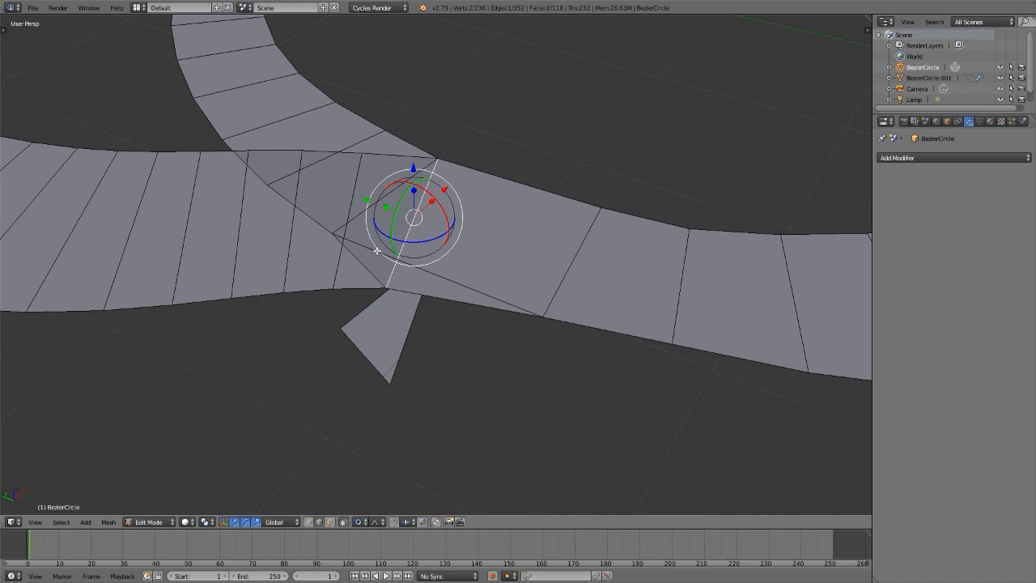
right_click(361, 206)
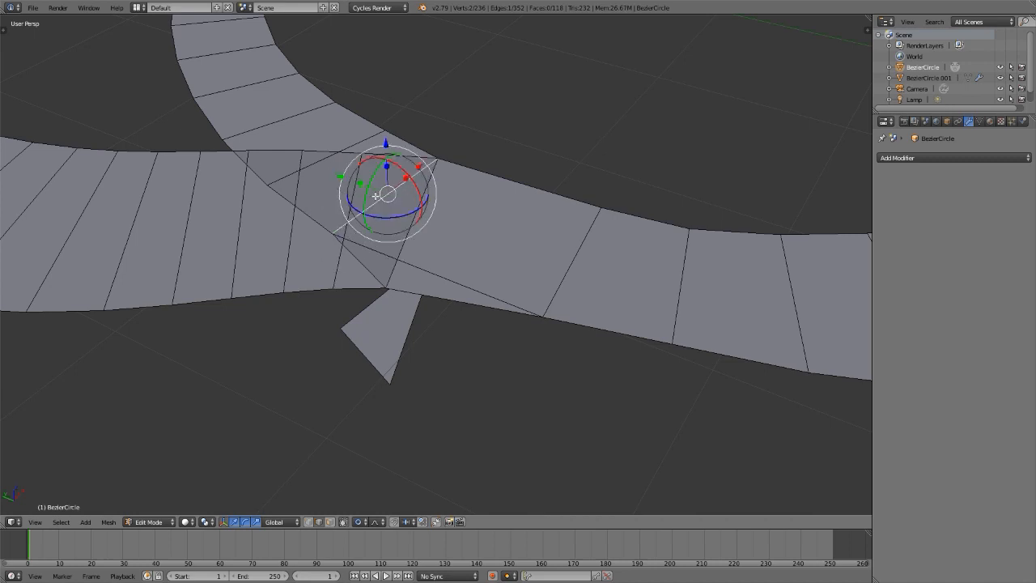
right_click(336, 260)
right_click(369, 263)
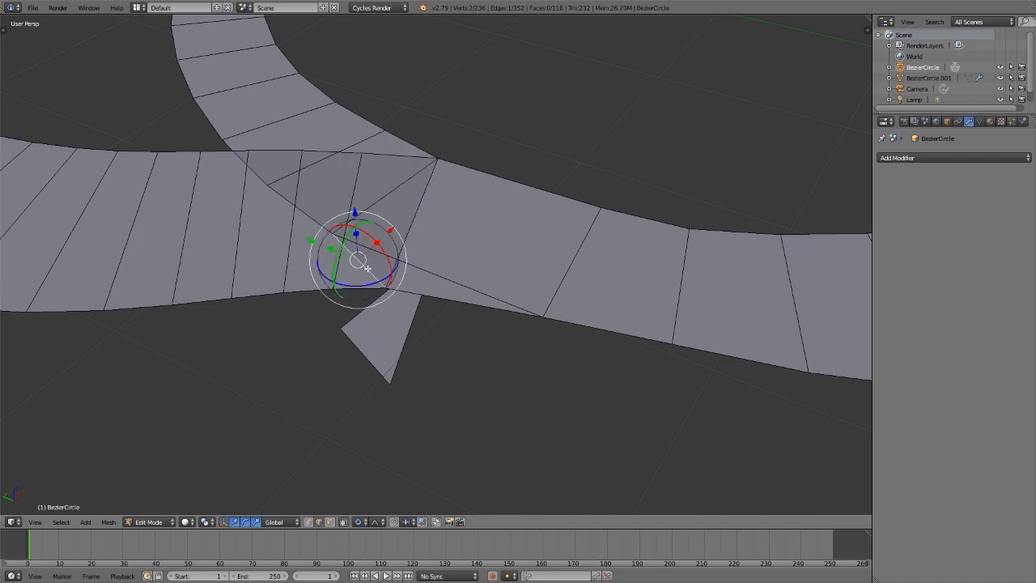
right_click(379, 252)
right_click(369, 268)
right_click(381, 251)
right_click(371, 269)
right_click(380, 252)
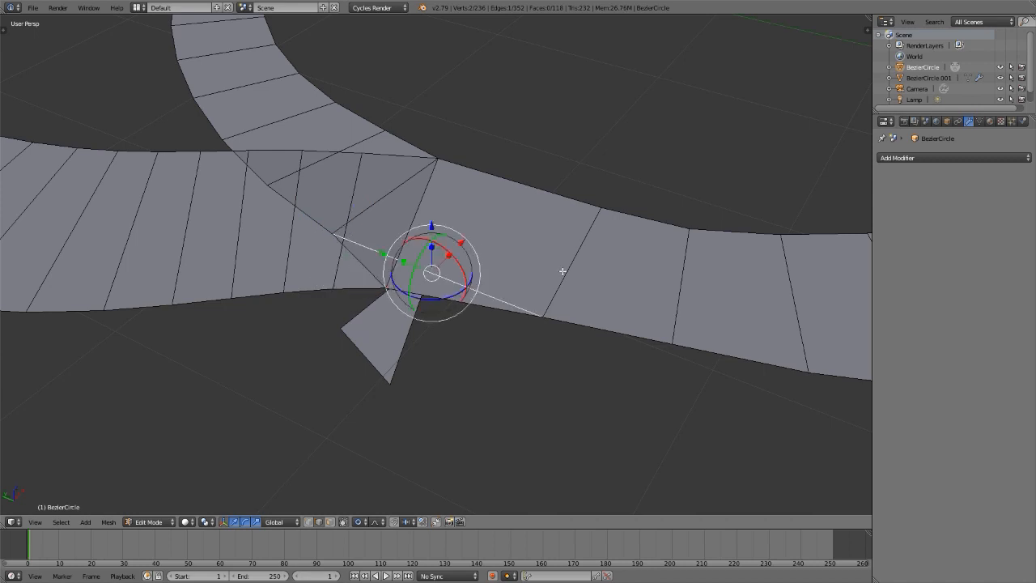
Delete the stray triangular face lying below the road at the junction of the side road and larger ring.
key(ctrl+Tab)
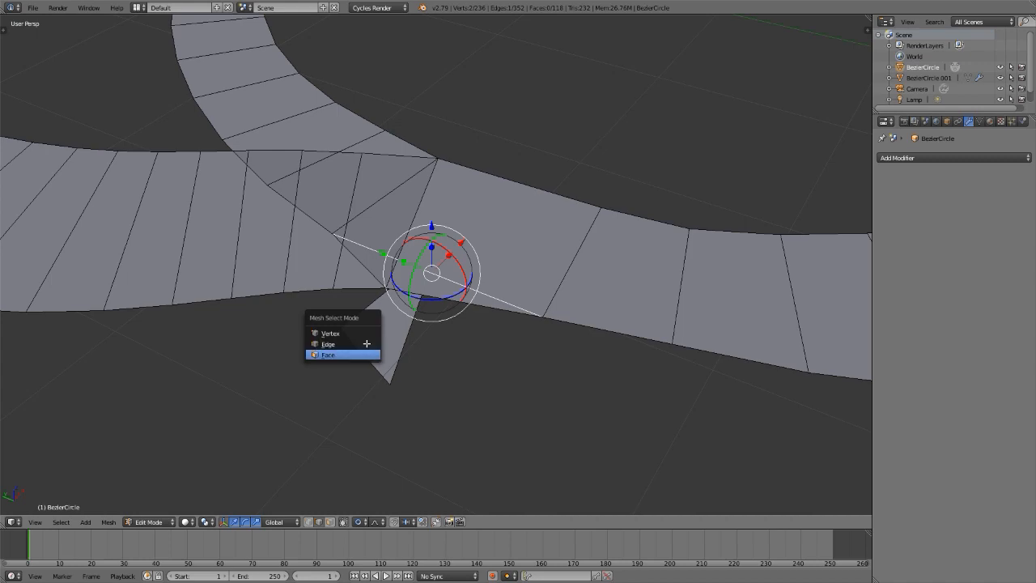
key(3)
right_click(368, 343)
key(x)
click(370, 342)
Delete the detached triangular face below the road at the side road's other junction.
middle_drag(400, 243, 275, 248)
scroll(276, 248, down, 8)
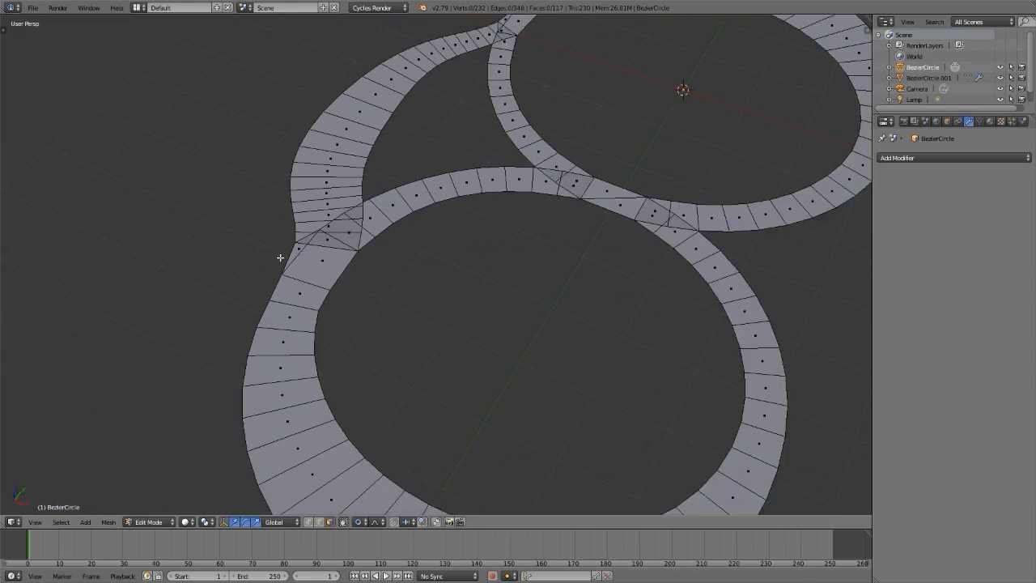
shift+middle_drag(418, 106, 412, 163)
scroll(419, 215, up, 8)
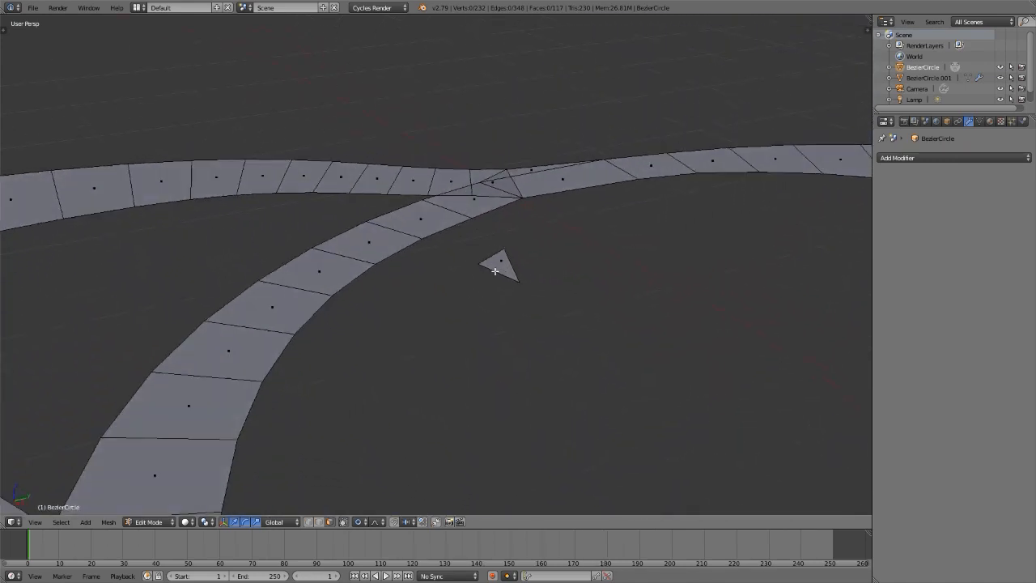
right_click(500, 263)
scroll(498, 264, up, 4)
mouse_move(503, 262)
middle_down()
mouse_move(512, 264)
mouse_move(507, 249)
mouse_move(509, 260)
middle_up()
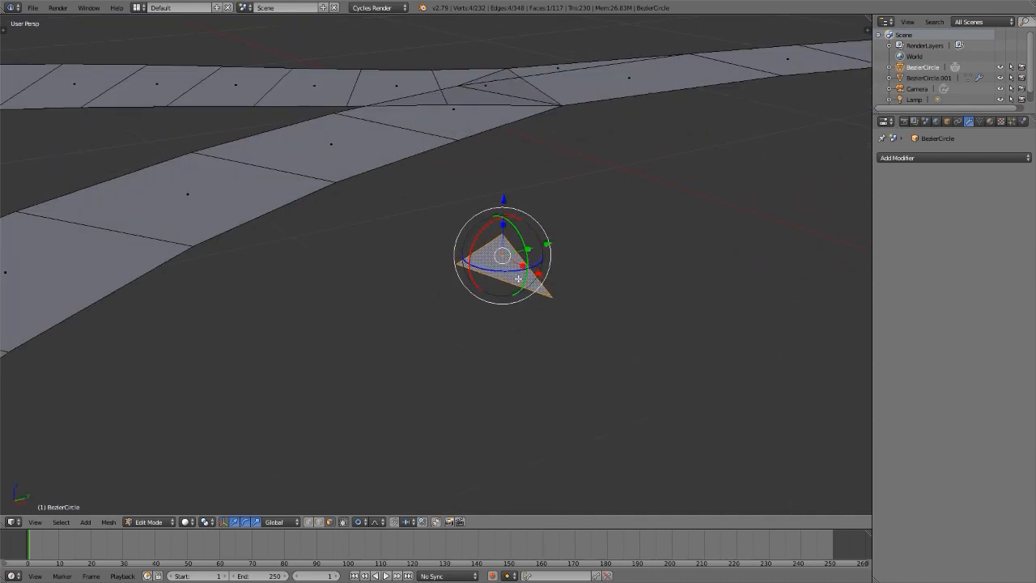
key(x)
click(498, 267)
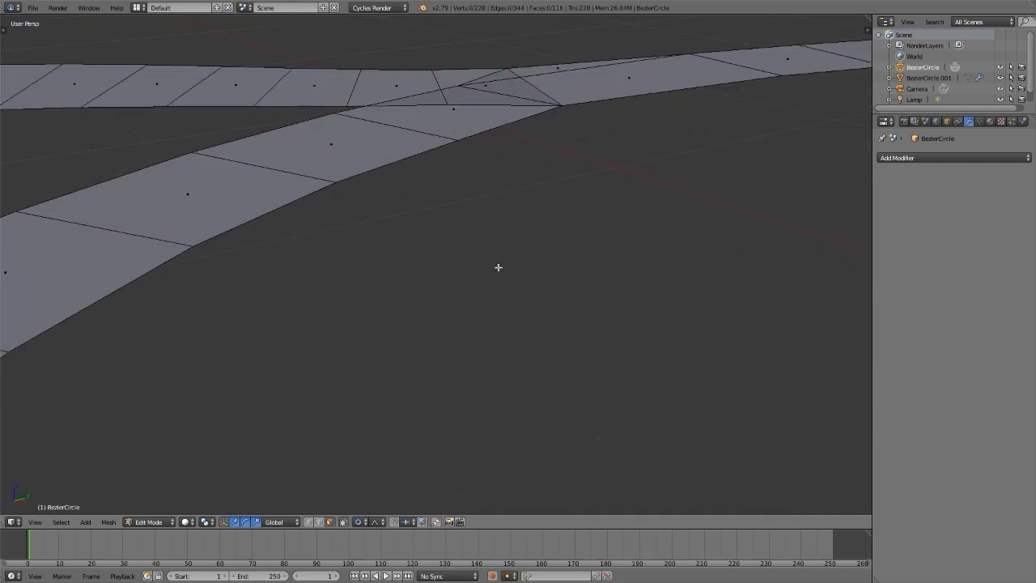
Inspect the cleaned junction and the whole flat road mesh, and clear the face selection.
middle_drag(498, 264, 667, 297)
right_click(476, 103)
scroll(485, 162, down, 5)
scroll(478, 195, down, 4)
scroll(512, 333, up, 3)
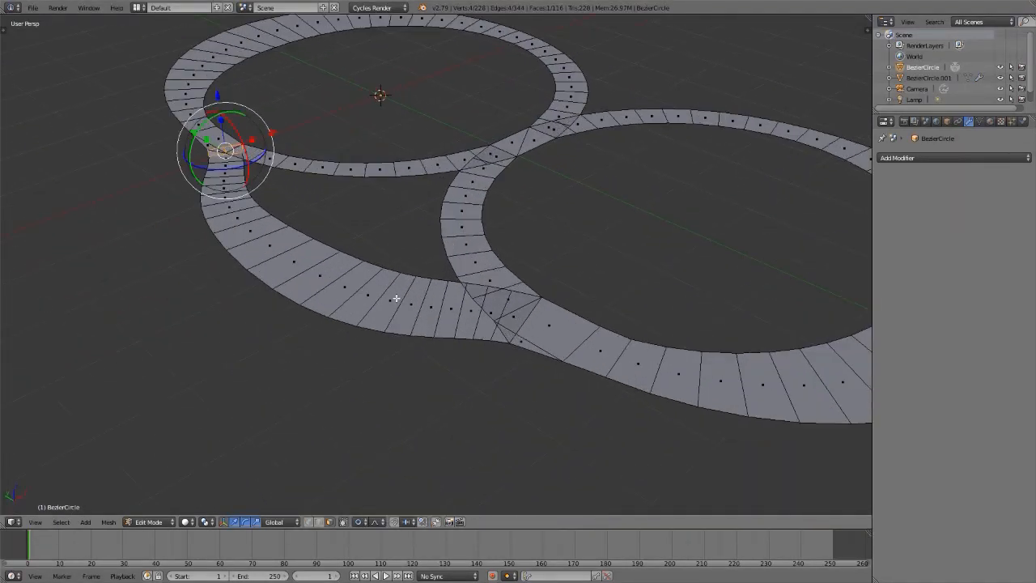
scroll(396, 298, down, 3)
middle_drag(397, 297, 411, 322)
shift+middle_drag(374, 284, 403, 358)
key(a)
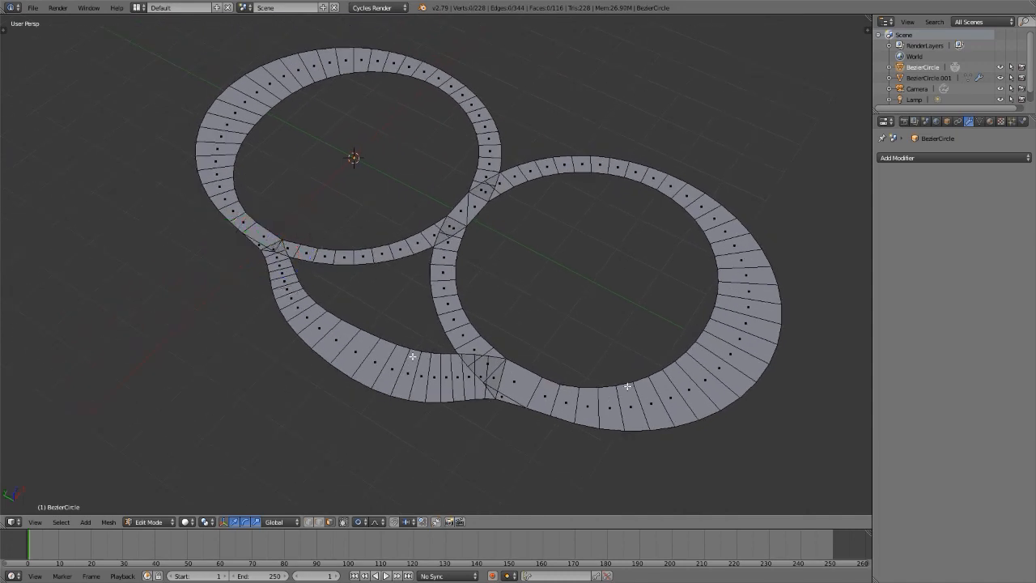
Add a lengthwise loop cut around each of the two rings and another along the connecting side road.
key(ctrl+r)
click(695, 388)
click(688, 369)
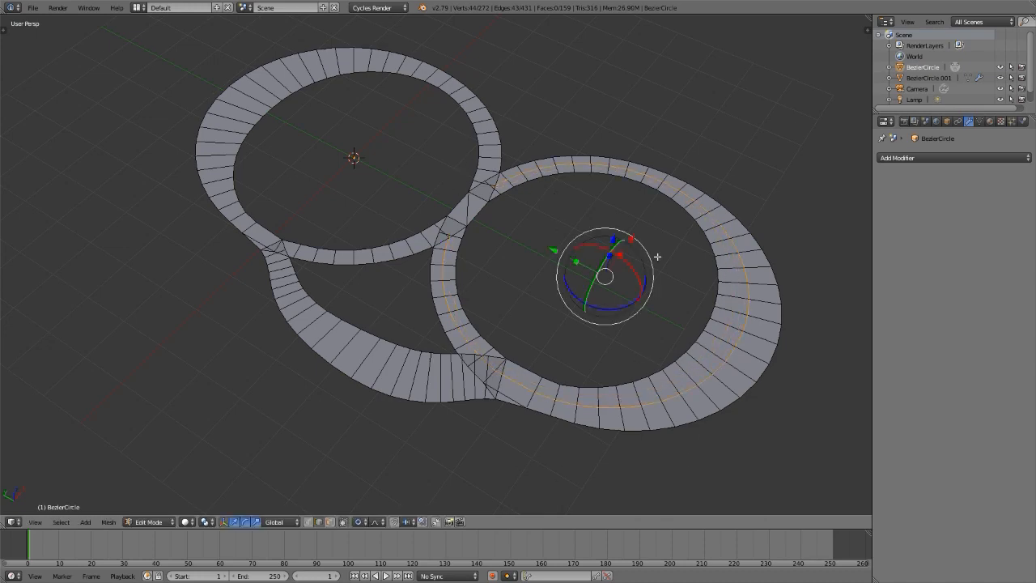
key(ctrl+r)
click(243, 111)
click(234, 107)
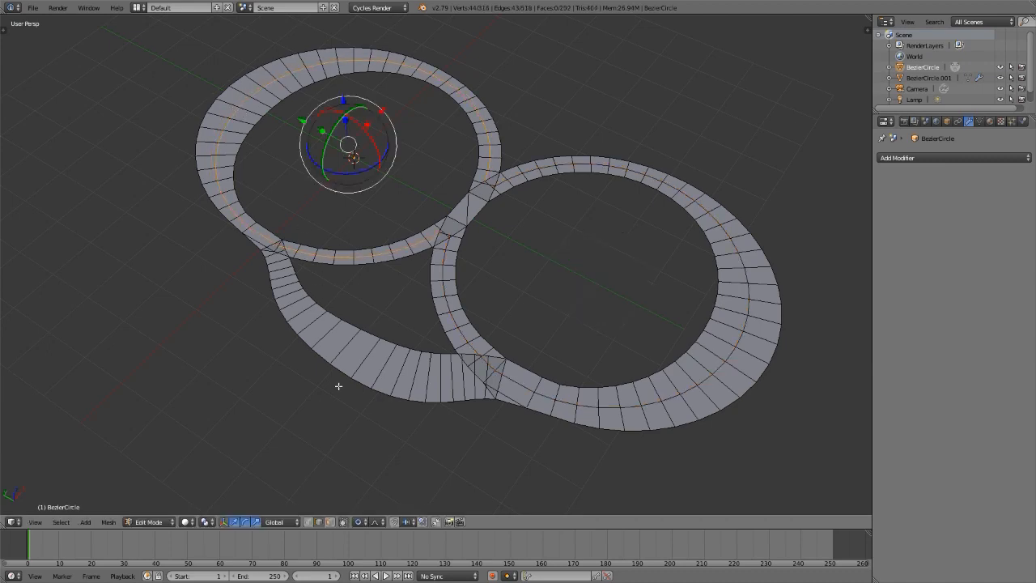
key(ctrl+r)
click(342, 346)
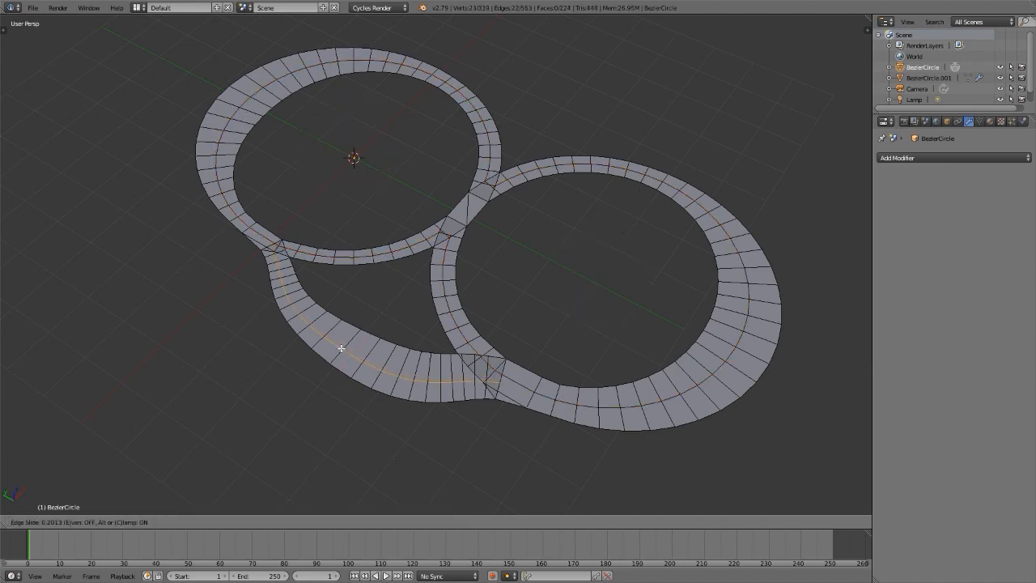
click(341, 348)
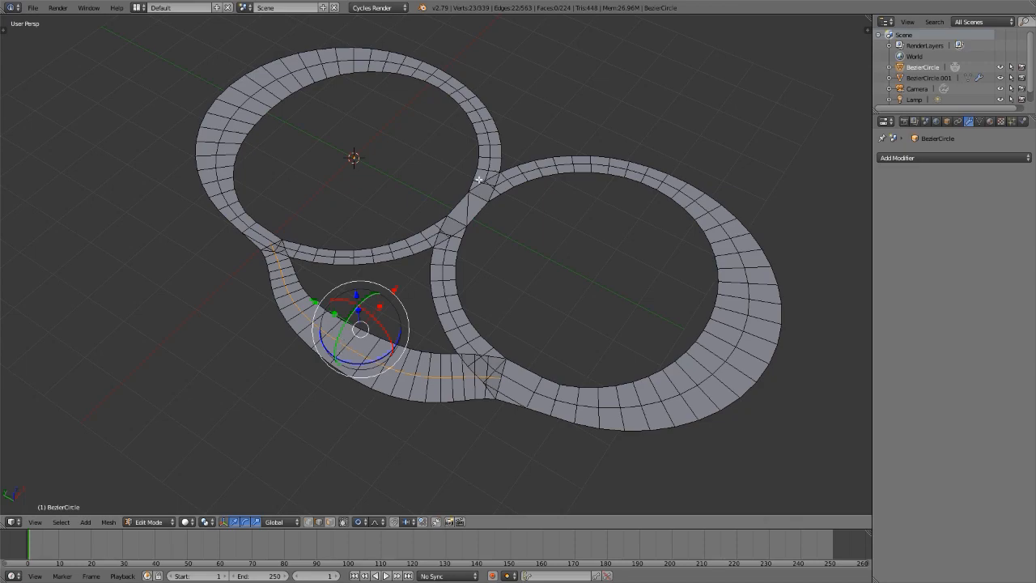
Merge the two long triangles in the shared road section between the rings into a single four-sided face.
middle_drag(477, 193, 330, 193)
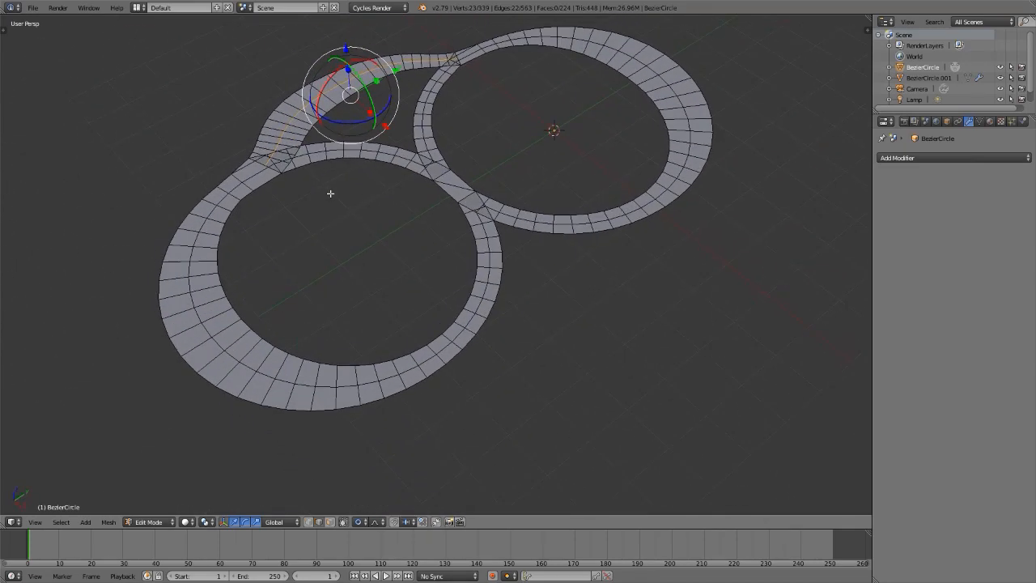
scroll(266, 164, up, 5)
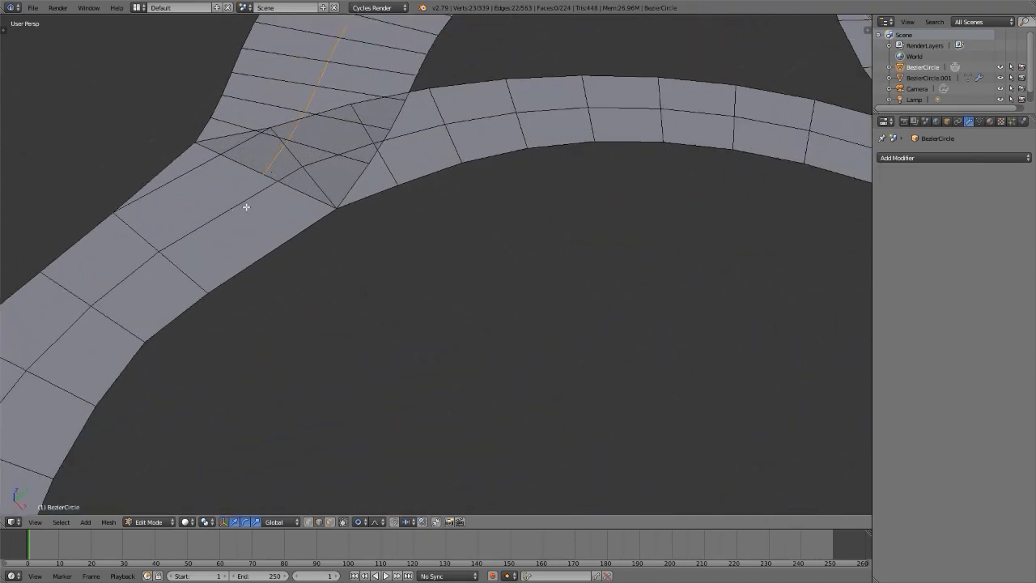
scroll(246, 182, down, 6)
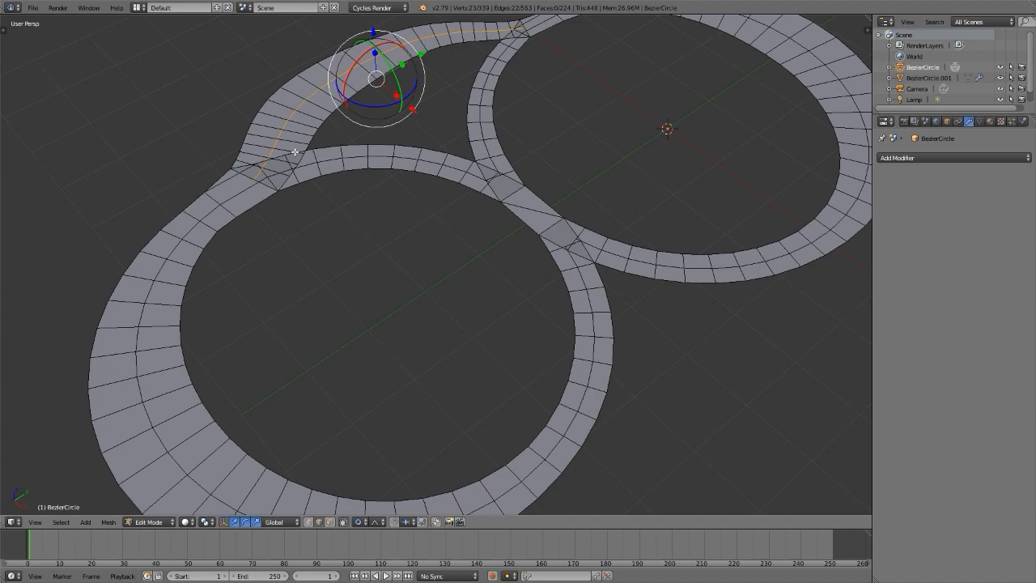
scroll(529, 208, up, 8)
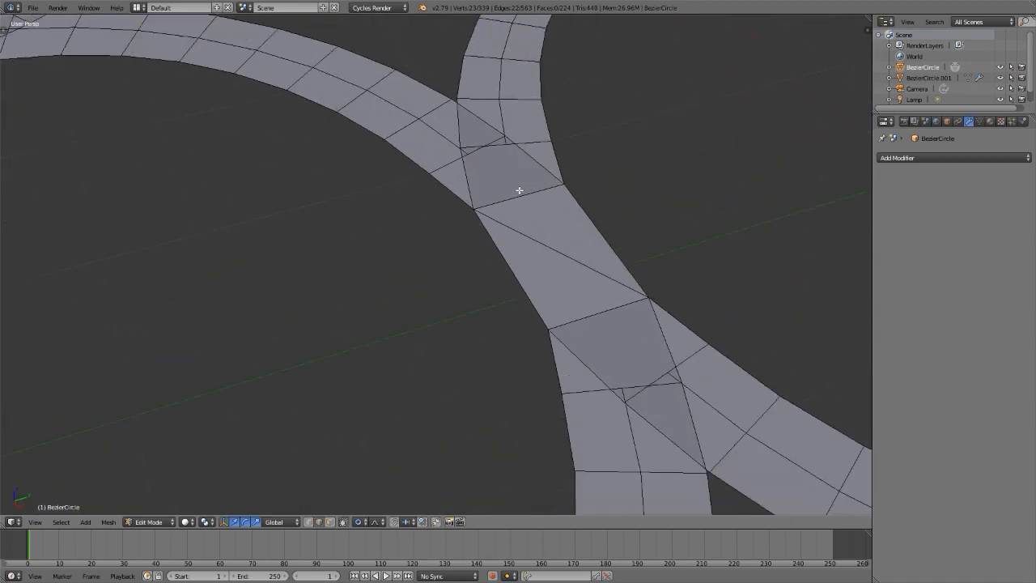
scroll(518, 260, down, 5)
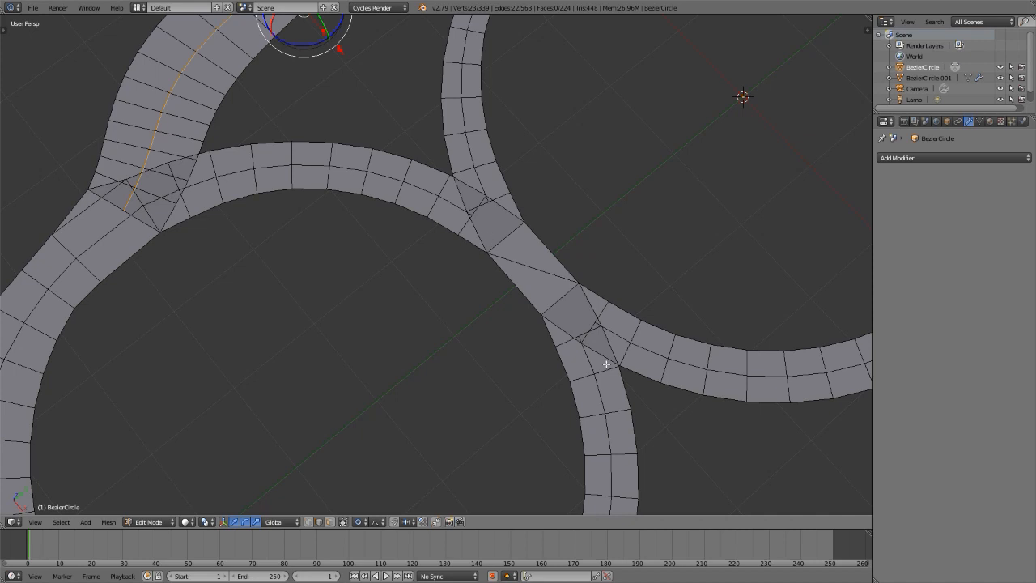
scroll(562, 300, up, 3)
shift+middle_drag(483, 331, 550, 401)
key(ctrl+Tab)
click(534, 336)
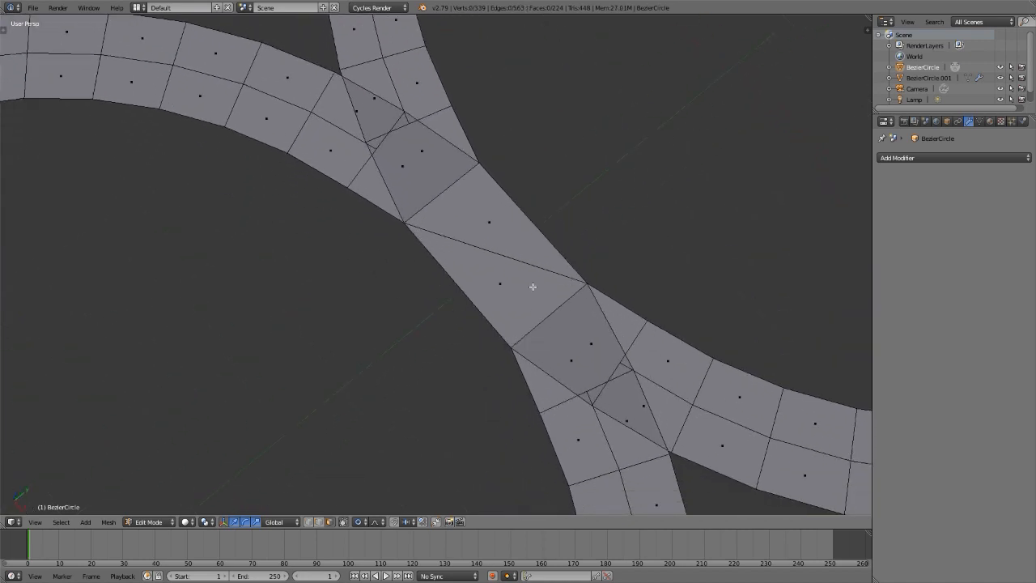
key(ctrl+Tab)
click(482, 221)
key(ctrl+Tab)
click(472, 216)
right_click(475, 213)
shift+right_click(488, 288)
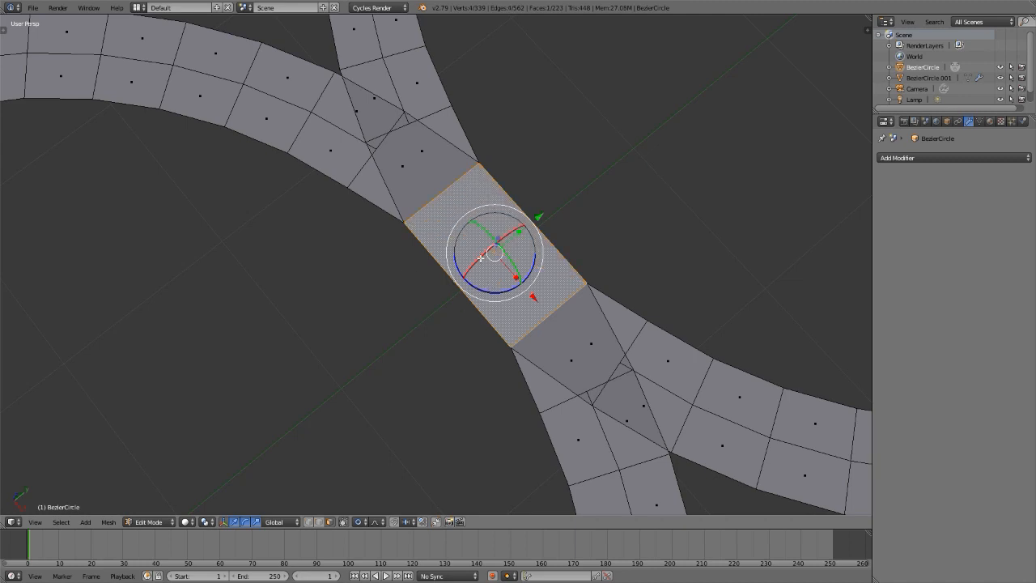
Subdivide the two end edges of the shared section's face to split it lengthwise down the middle.
key(ctrl+Tab)
click(486, 234)
right_click(438, 192)
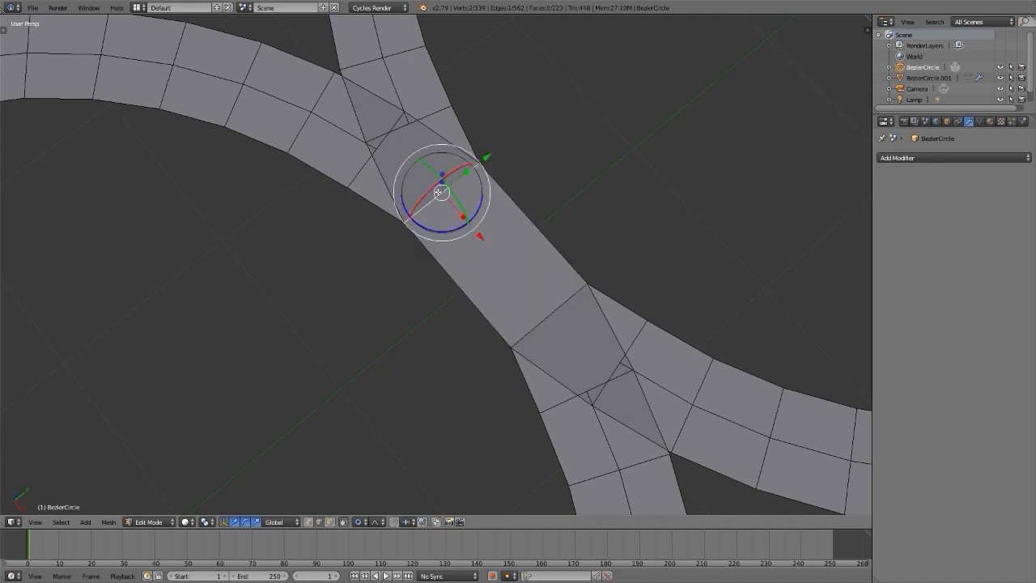
shift+right_click(544, 319)
key(w)
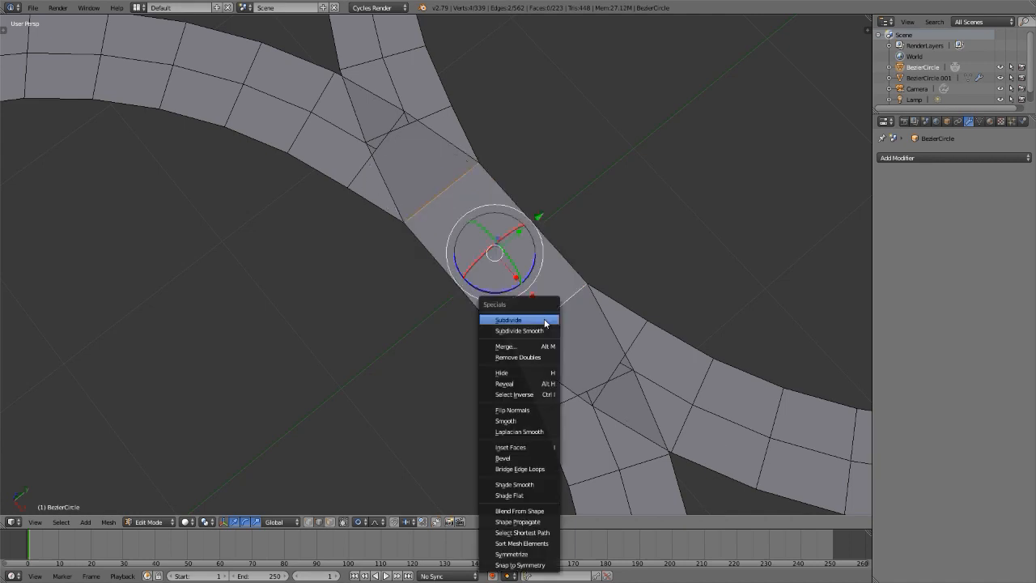
click(544, 319)
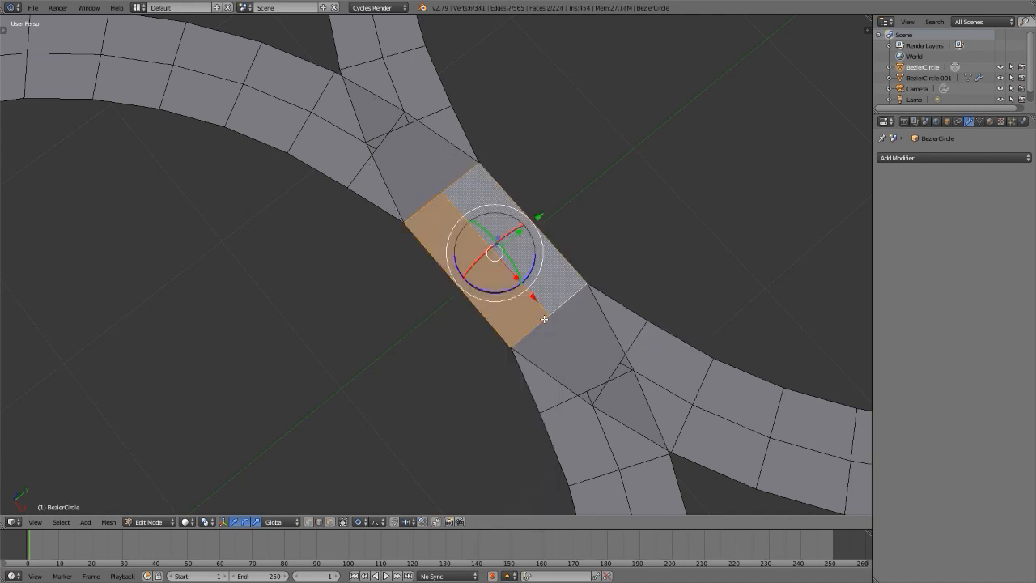
Connect the midpoint at the shared section's upper end to the centre-line vertices of both branching roads.
key(ctrl+Tab)
click(438, 225)
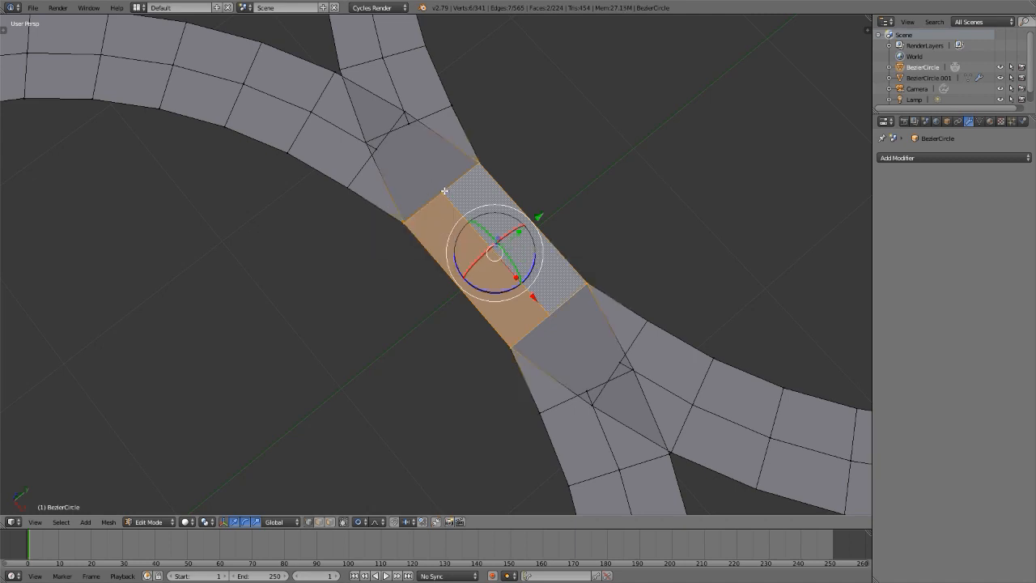
scroll(378, 149, up, 3)
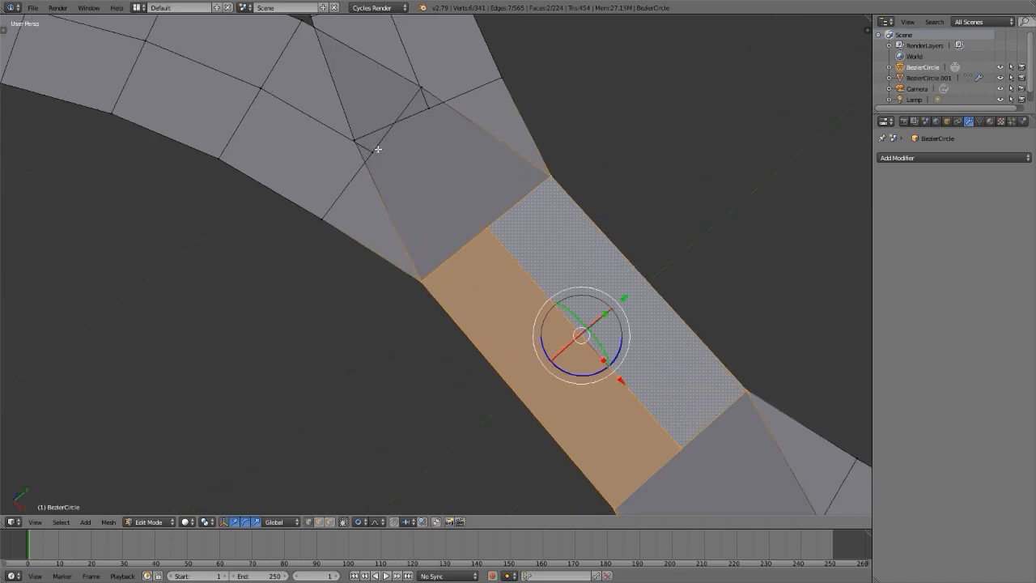
right_click(374, 153)
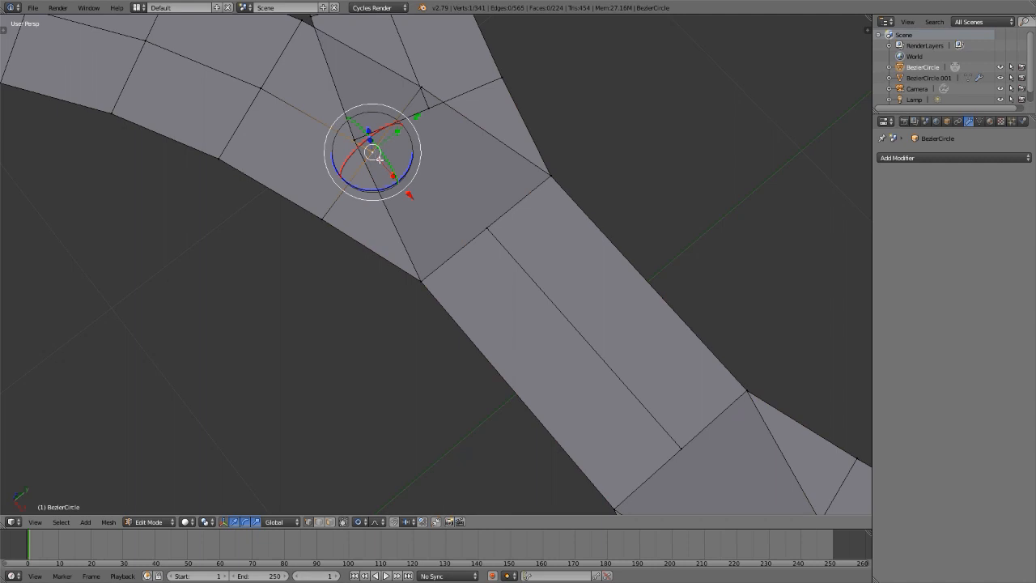
shift+right_click(485, 226)
shift+right_click(429, 111)
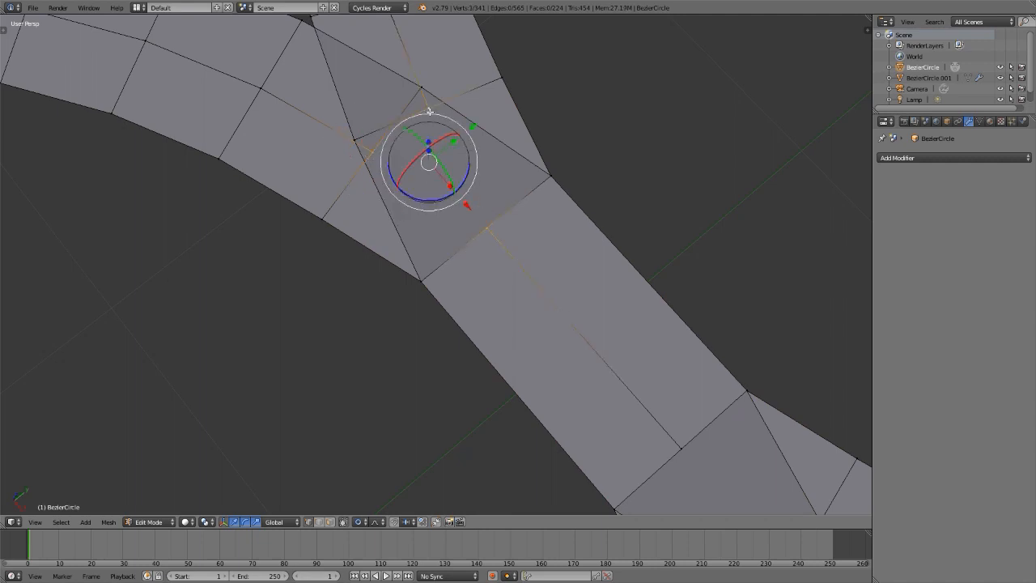
key(j)
Join the midpoint at the shared section's lower end to the centre-line vertices of the two roads leaving it.
scroll(429, 111, down, 3)
scroll(684, 392, up, 4)
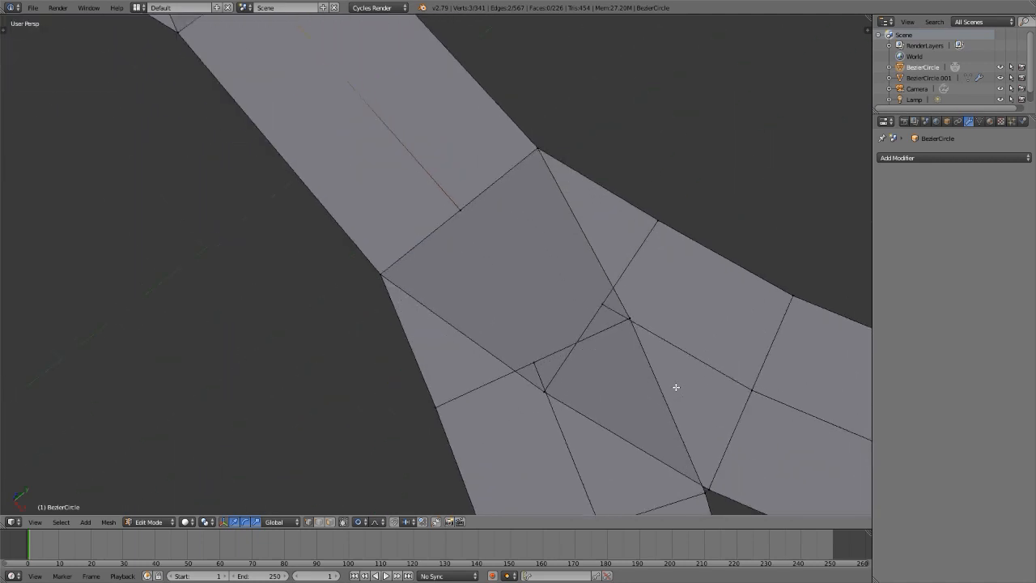
right_click(601, 303)
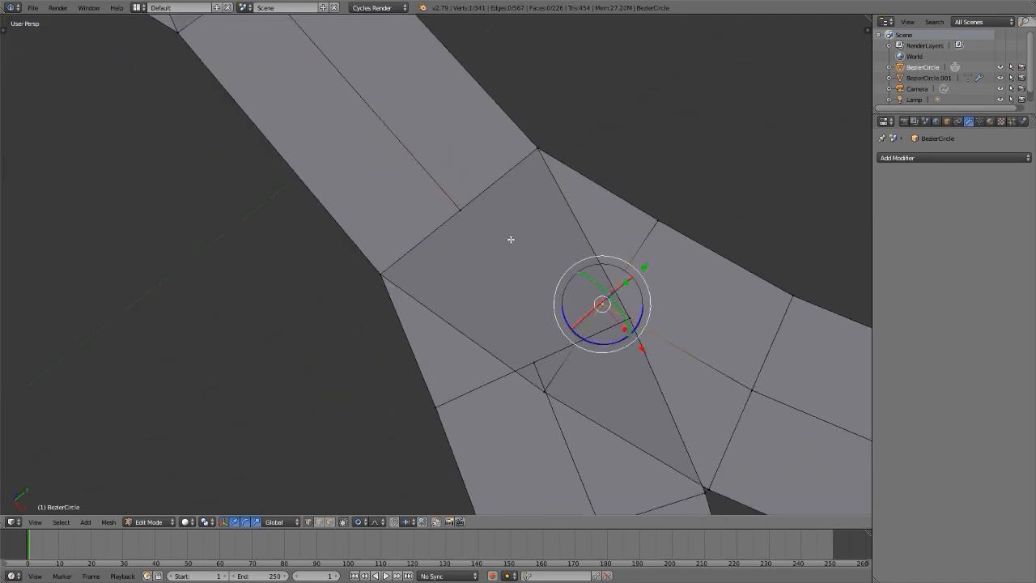
shift+right_click(463, 213)
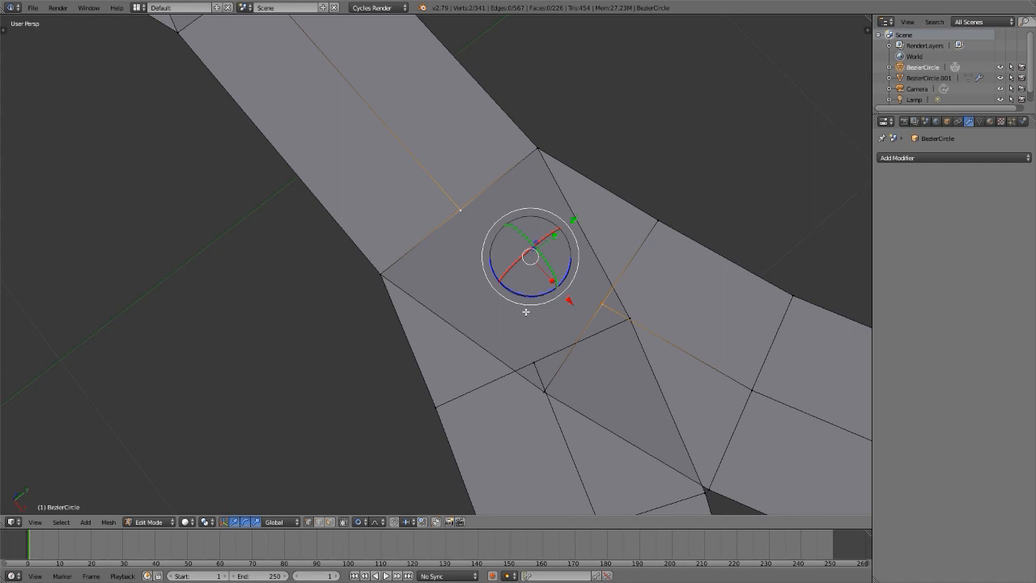
shift+right_click(534, 361)
key(j)
scroll(457, 207, down, 3)
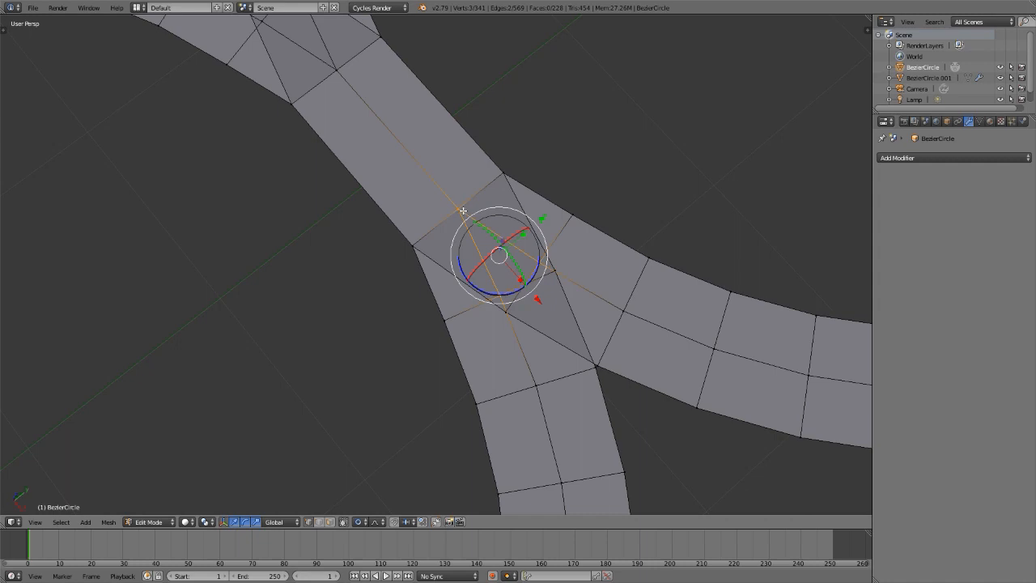
scroll(459, 209, up, 2)
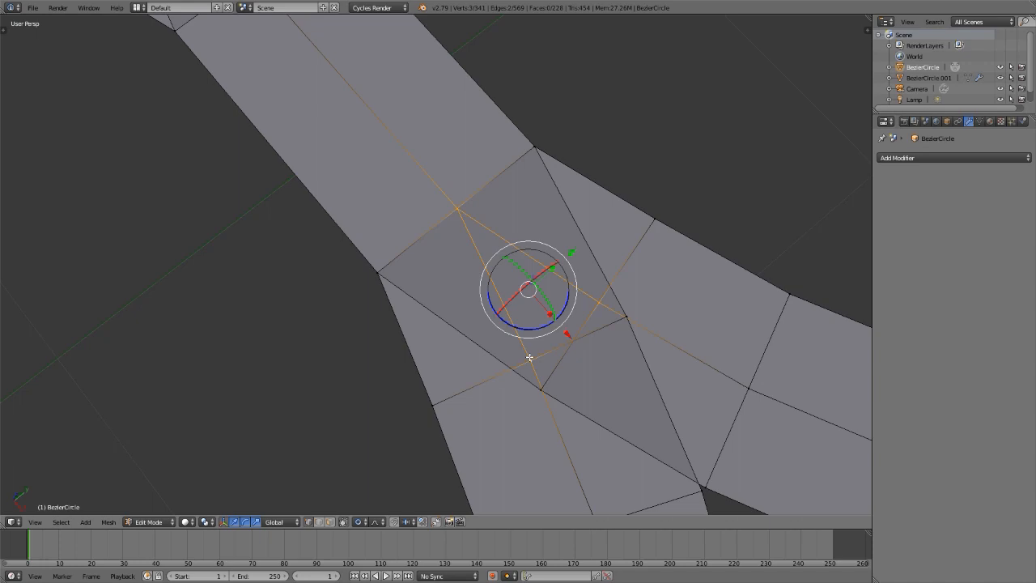
scroll(530, 357, down, 6)
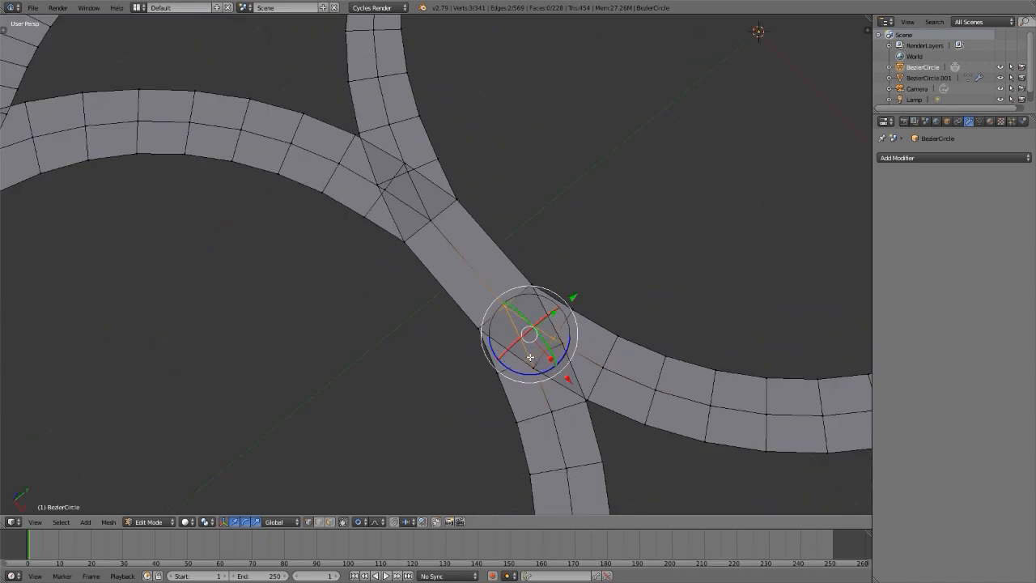
Try to fill the gap between the side road's end and the ring with a face, and undo the fill.
scroll(230, 410, down, 5)
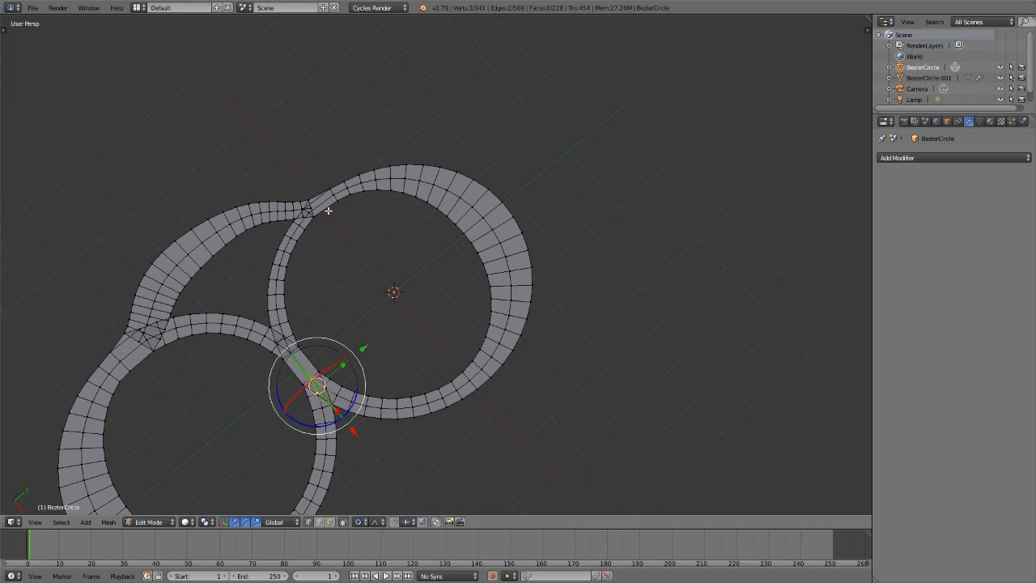
scroll(328, 210, up, 9)
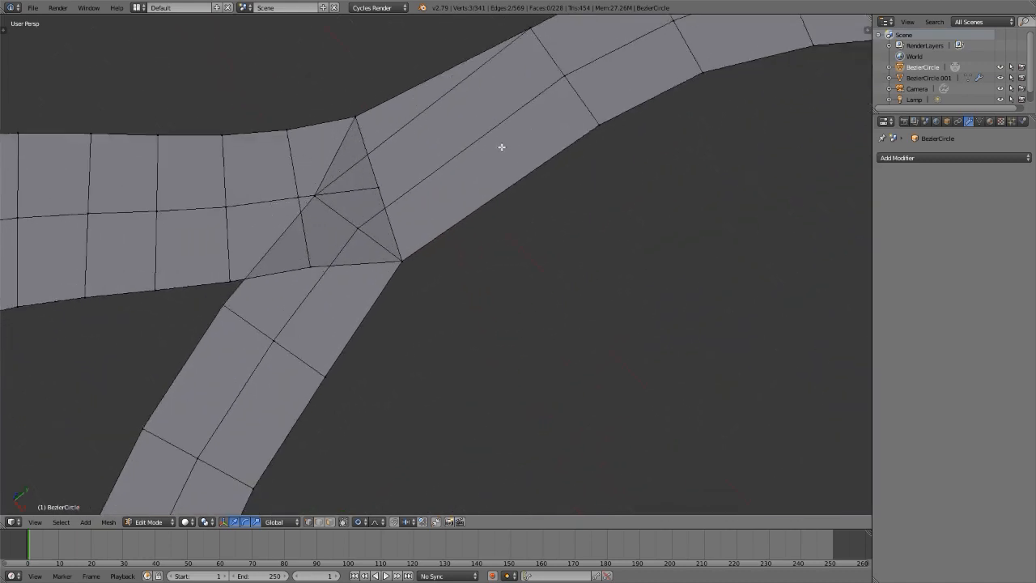
shift+middle_drag(502, 147, 458, 173)
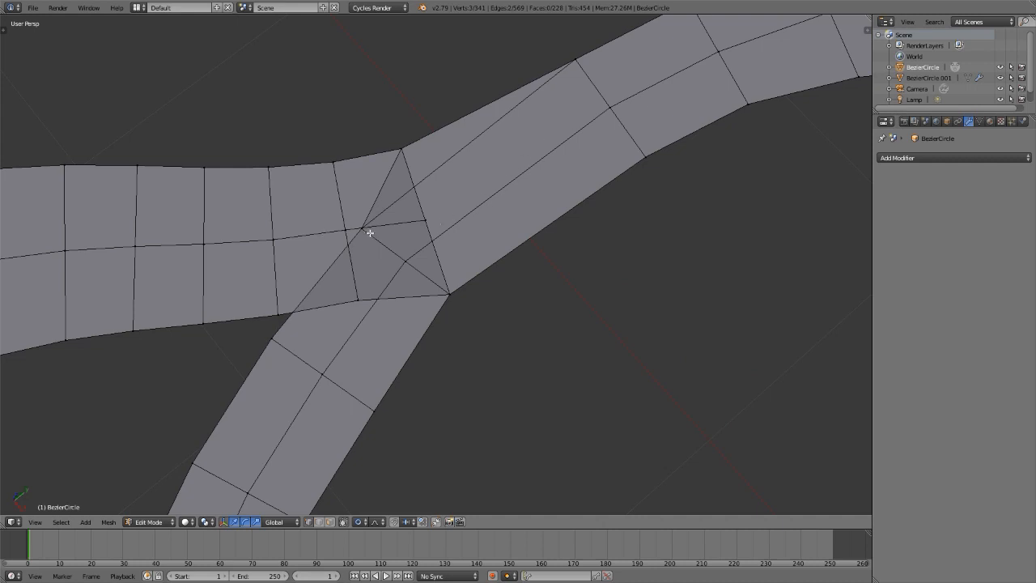
right_click(425, 219)
shift+right_click(609, 107)
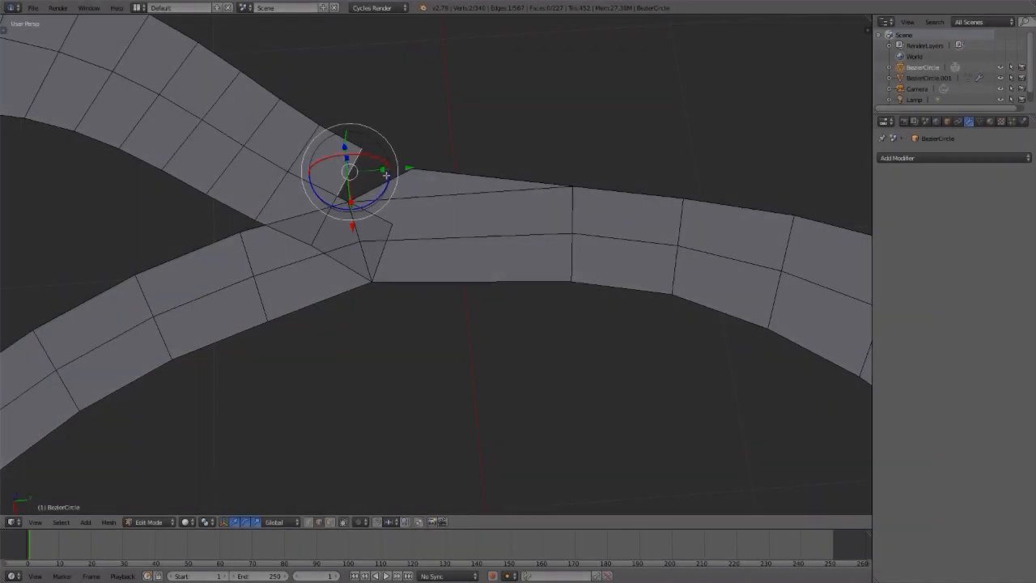
shift+right_click(387, 176)
key(f)
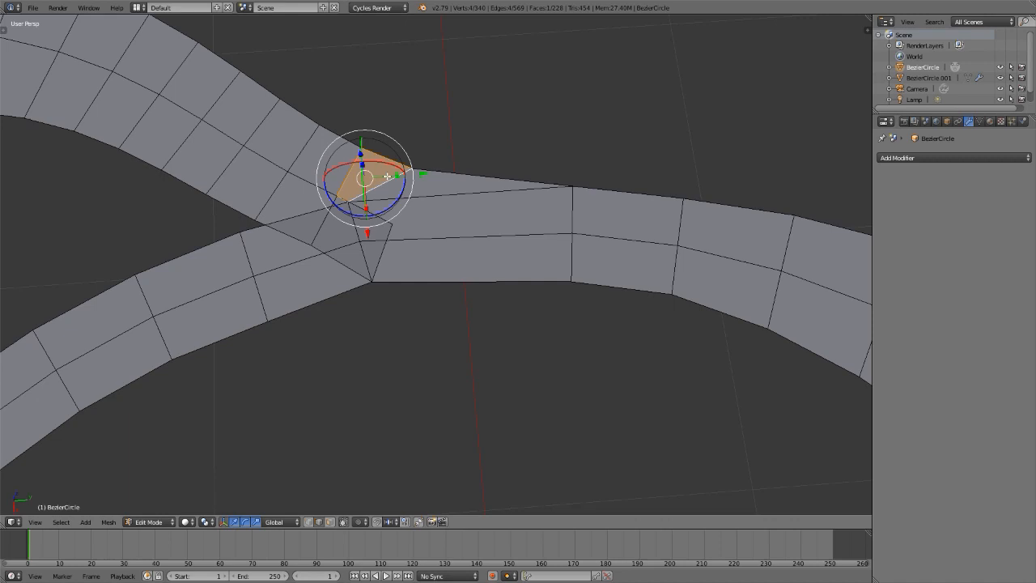
key(ctrl+z)
Try to slide the centre vertex at the side road's end along its edge towards the ring.
key(ctrl+Tab)
key(1)
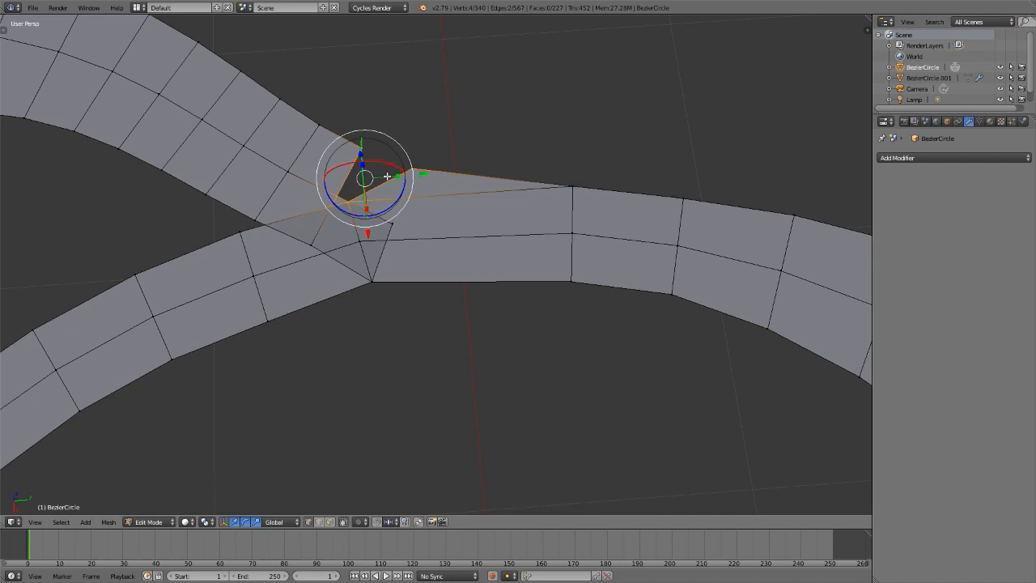
right_click(336, 197)
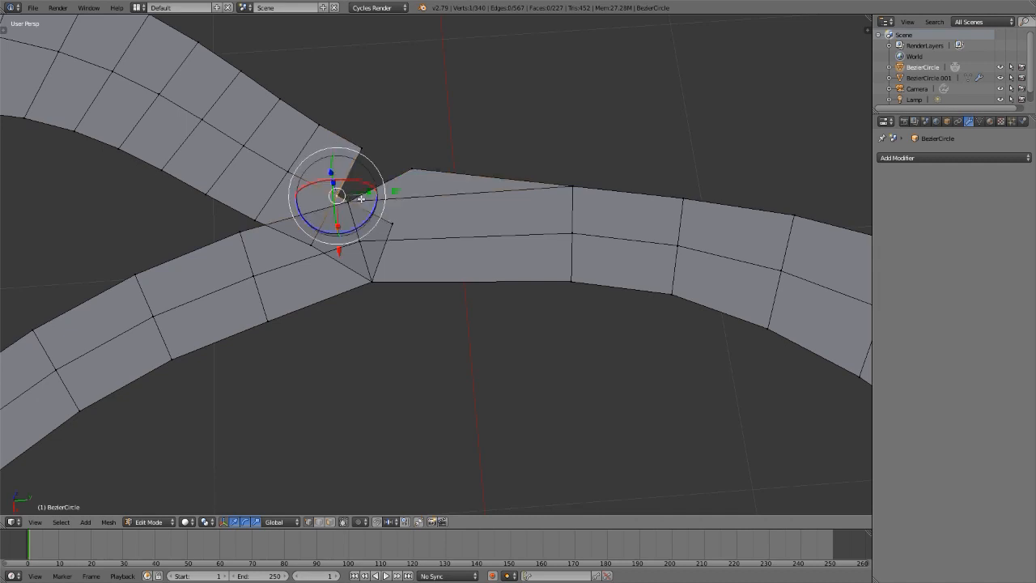
key(g)
key(g)
click(359, 200)
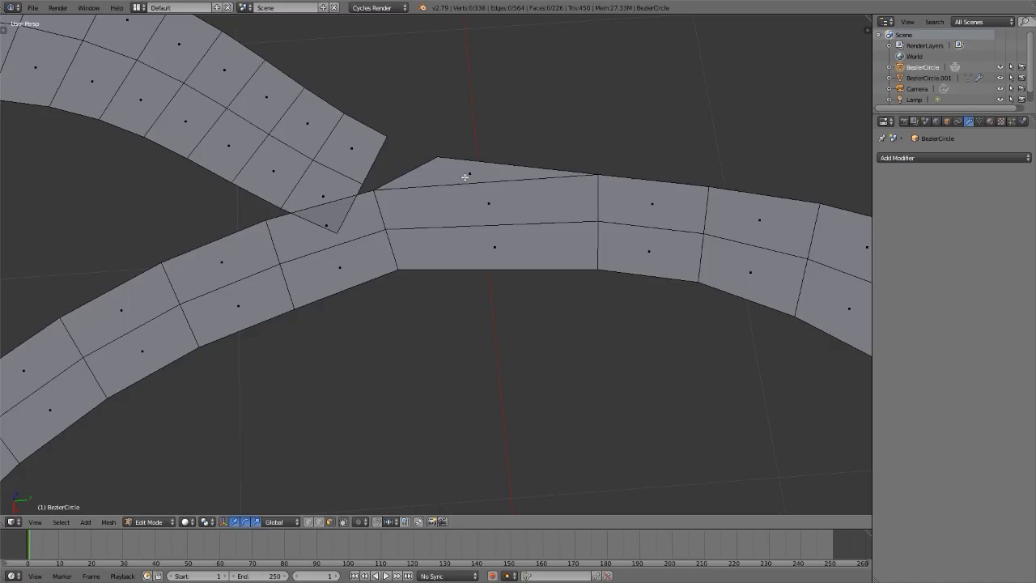
Delete the triangular face protruding from the ring's outer edge beside the side road's end.
right_click(466, 176)
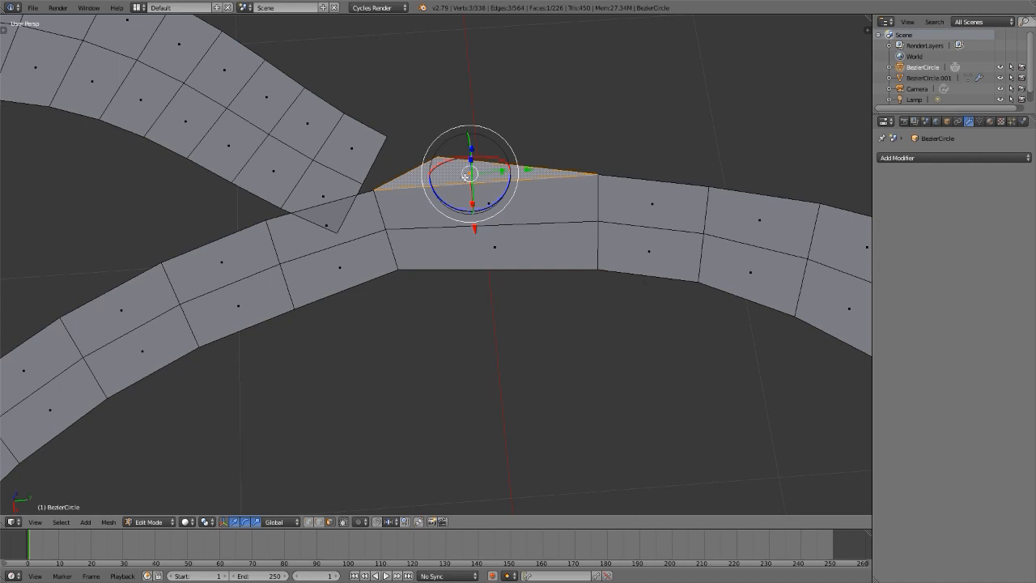
key(x)
click(468, 175)
Merge the side road's outer end corner and its end centre vertex with the matching vertices on the ring's edge.
key(ctrl+Tab)
key(1)
right_click(387, 137)
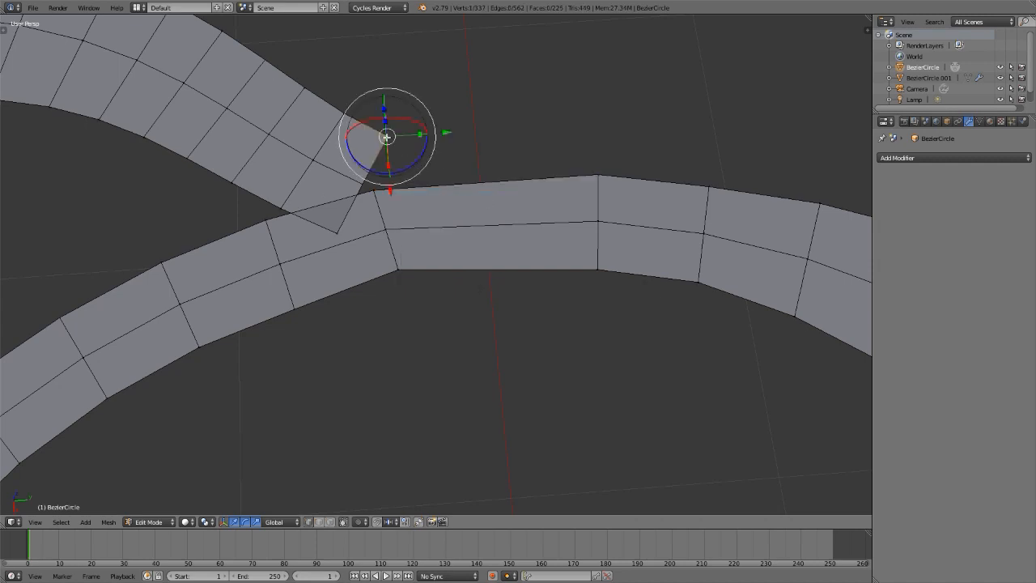
shift+right_click(603, 174)
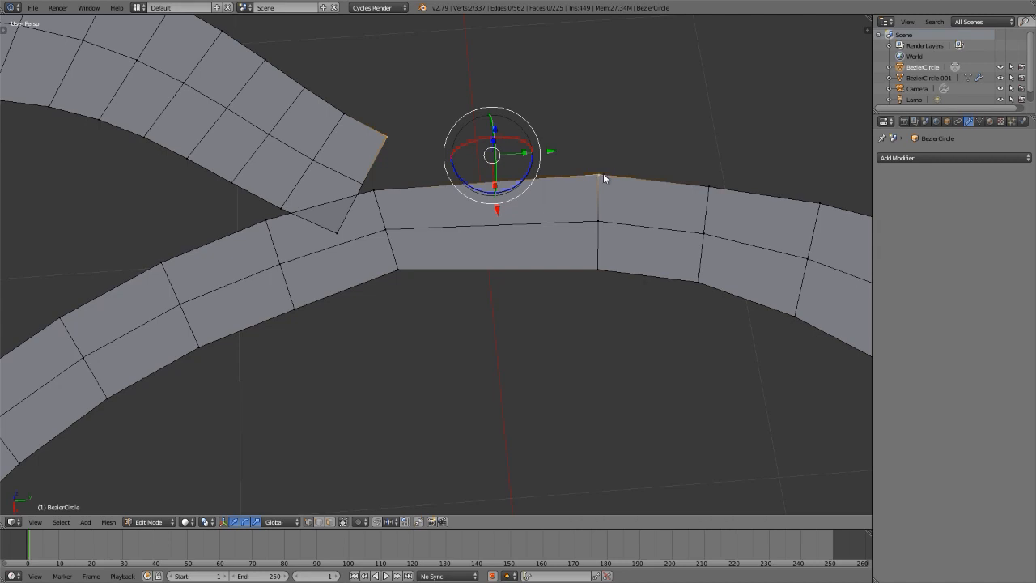
key(alt+m)
click(597, 166)
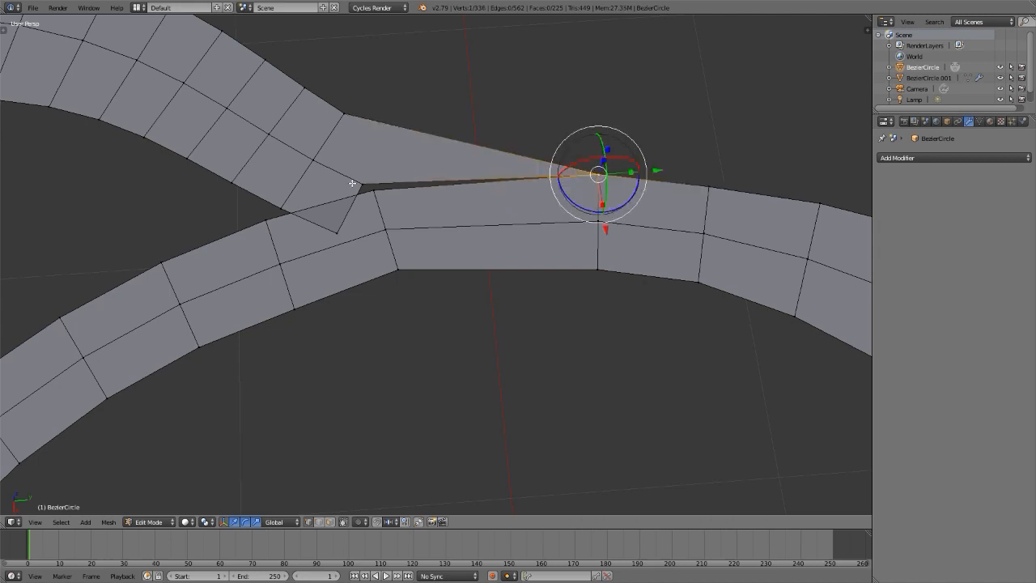
shift+right_click(366, 184)
key(alt+m)
click(369, 195)
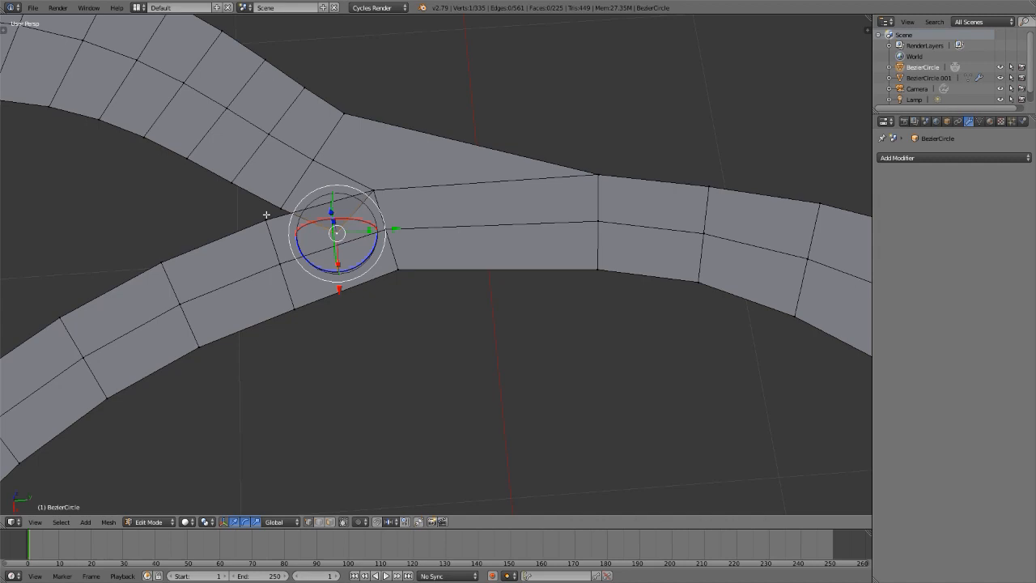
Merge the side road's inner end corner into the ring's edge vertex at the fork, undoing and redoing the merge to compare.
shift+right_click(266, 214)
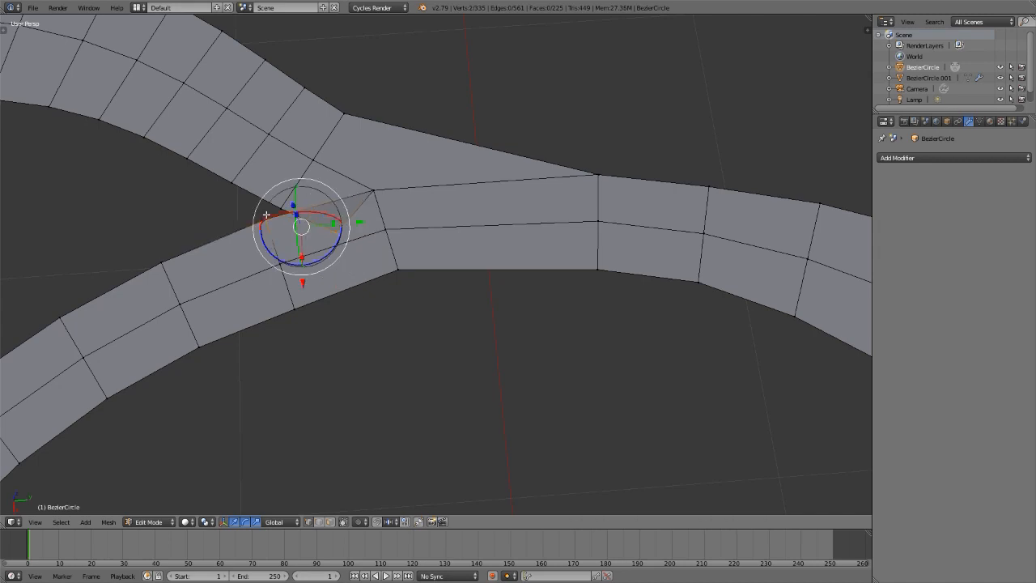
key(alt+m)
click(267, 217)
shift+middle_drag(268, 217, 479, 286)
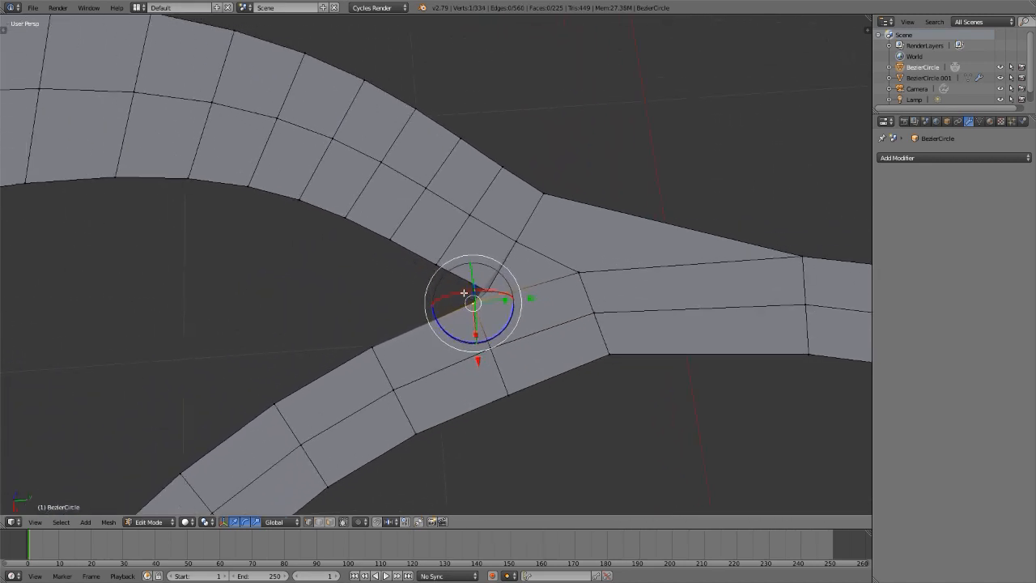
key(ctrl+z)
key(ctrl+z)
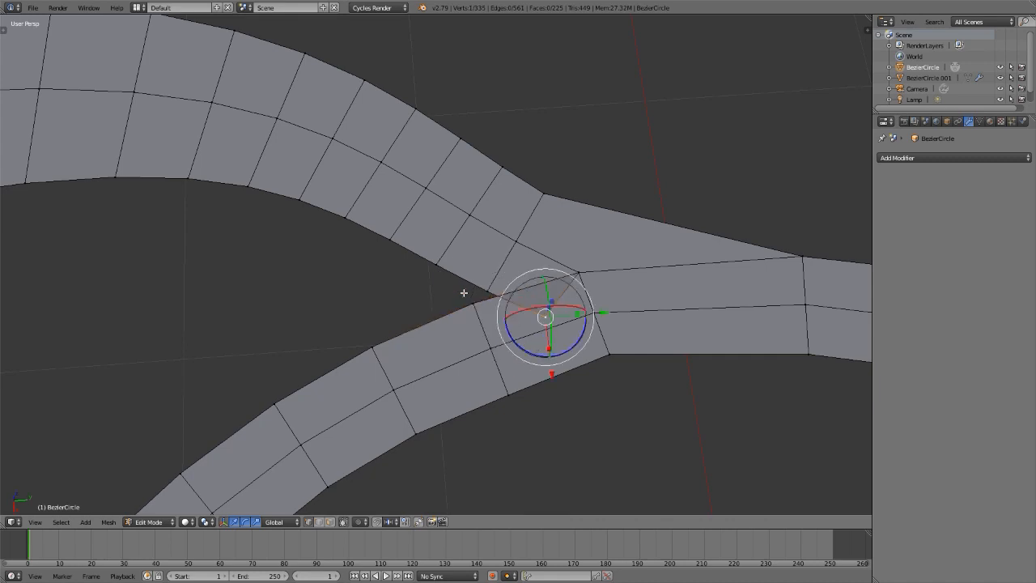
key(ctrl+shift+z)
key(ctrl+shift+z)
shift+middle_drag(464, 292, 387, 265)
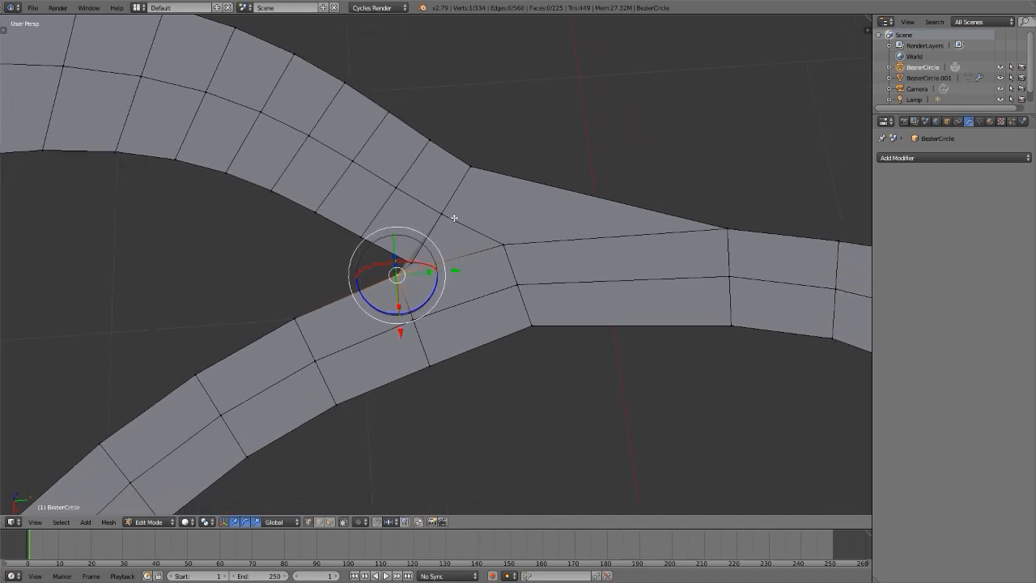
Collapse the three lengthwise edges of the side road's last segment at the fork using Edge Collapse.
key(a)
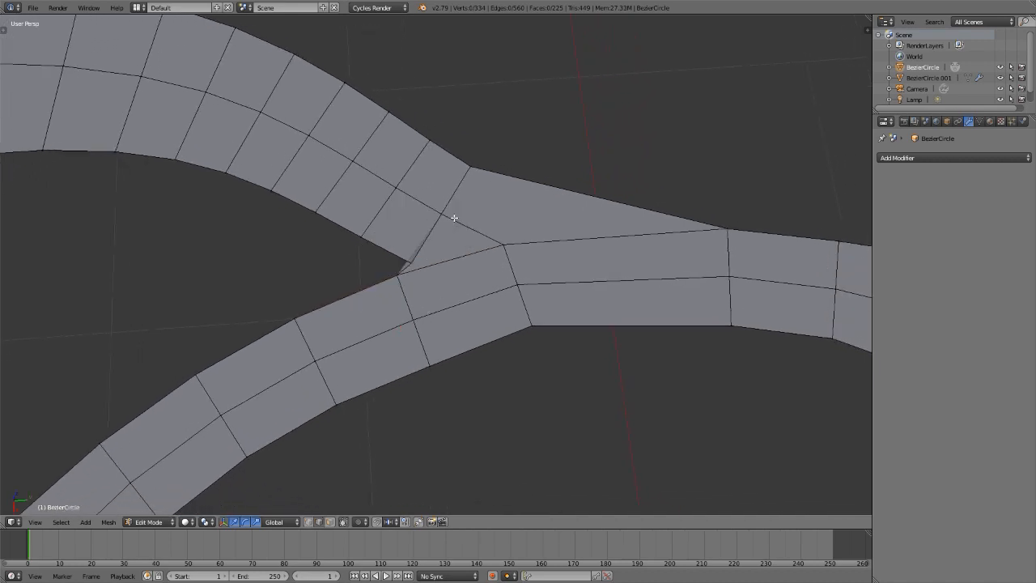
right_click(405, 270)
shift+right_click(542, 185)
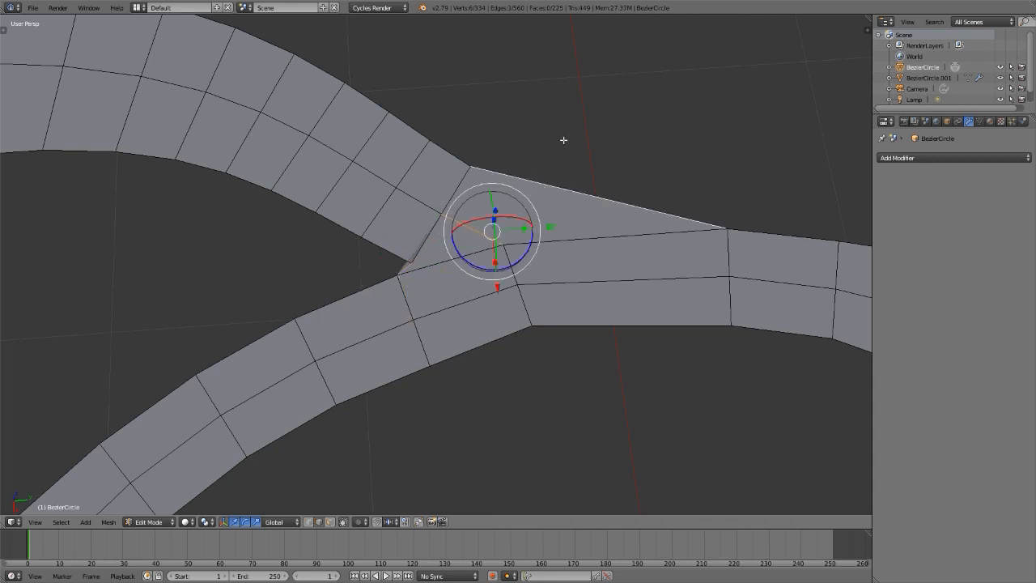
key(x)
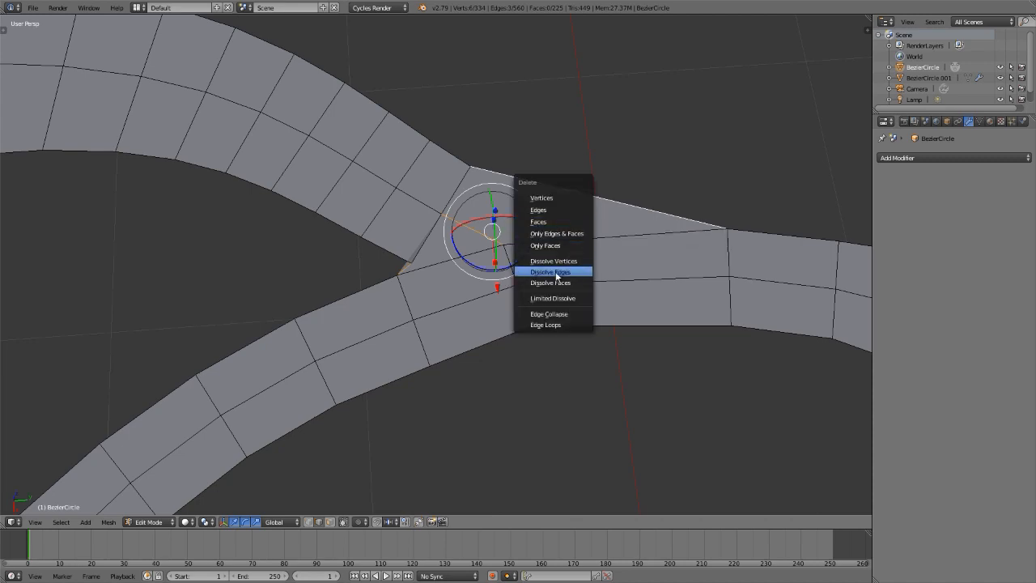
click(554, 315)
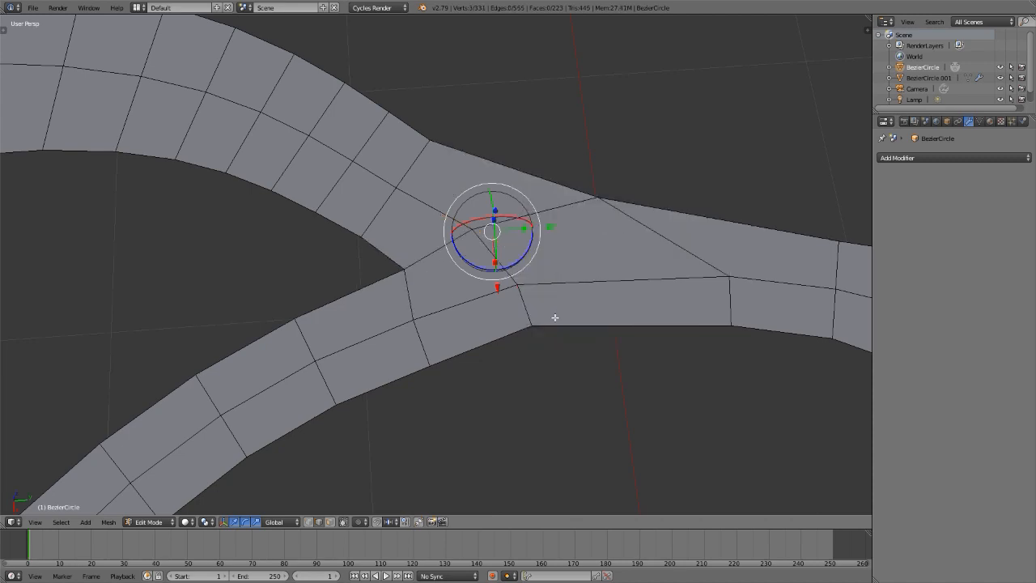
Symmetrize the whole road mesh in the +Y to -Y direction.
scroll(495, 259, down, 5)
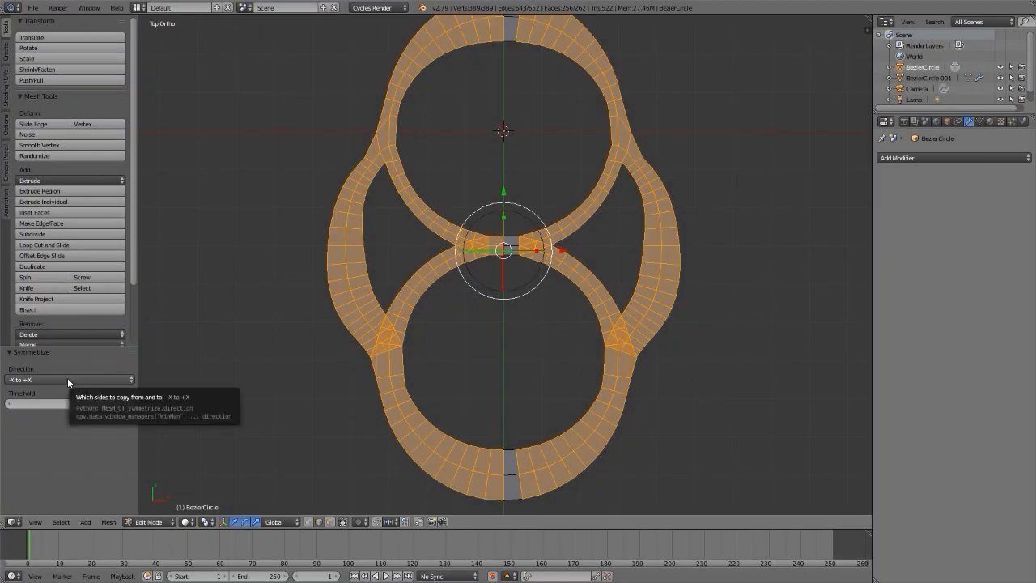
click(67, 380)
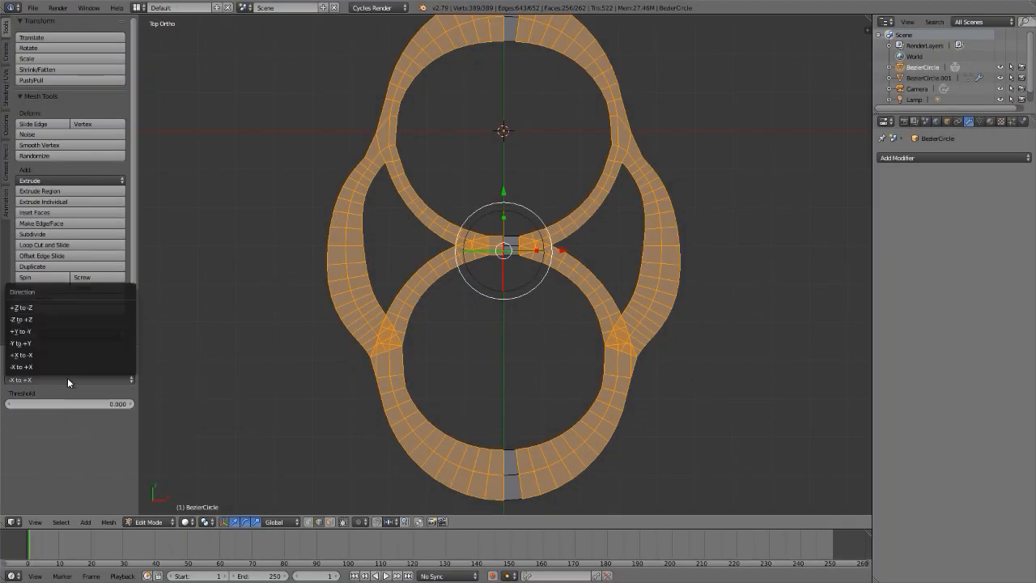
click(42, 331)
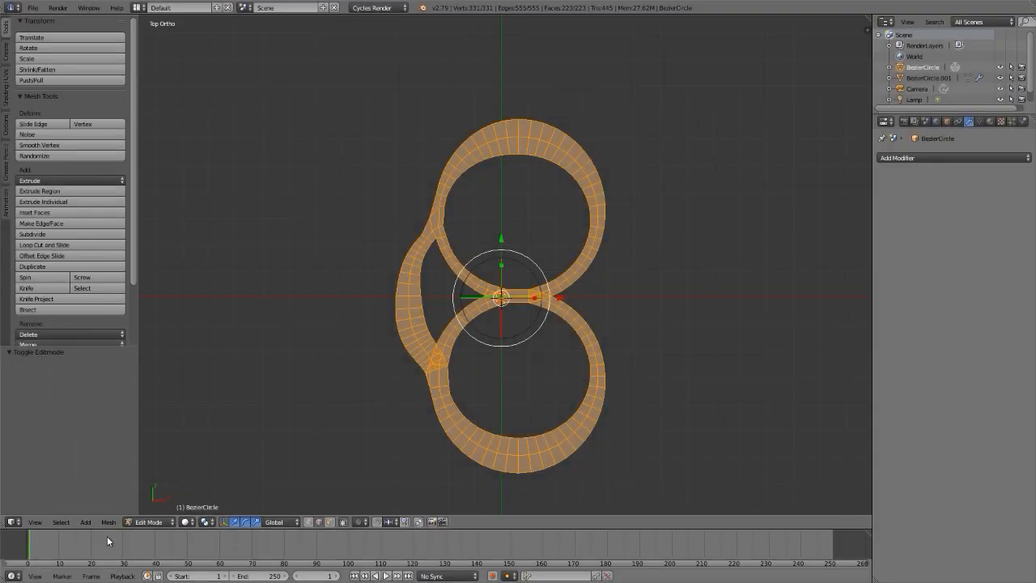
click(108, 521)
click(151, 323)
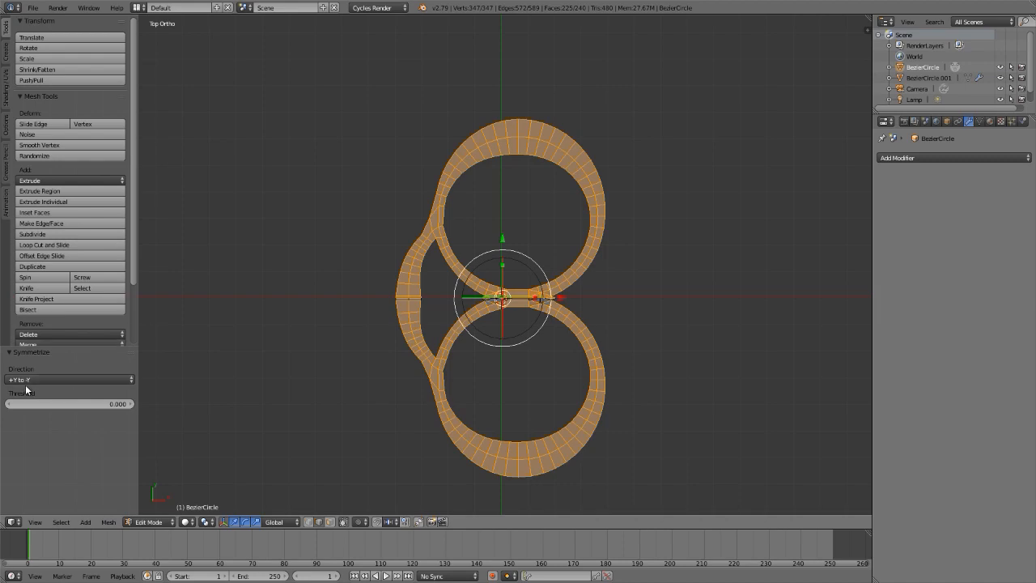
Examine the symmetrized road's side-road fork and the junction between the two rings along the mirror line.
key(a)
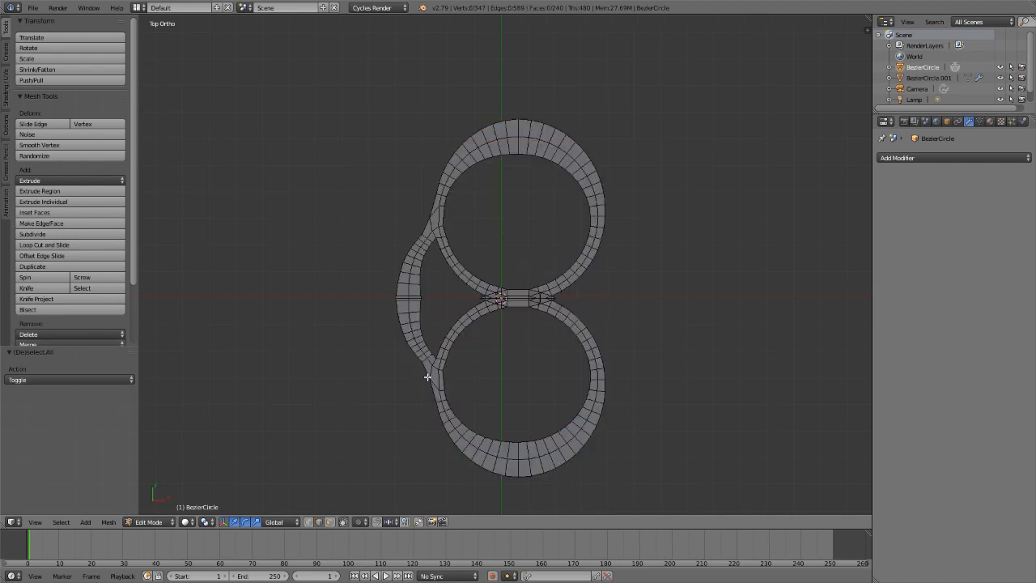
scroll(426, 376, up, 5)
scroll(425, 377, down, 2)
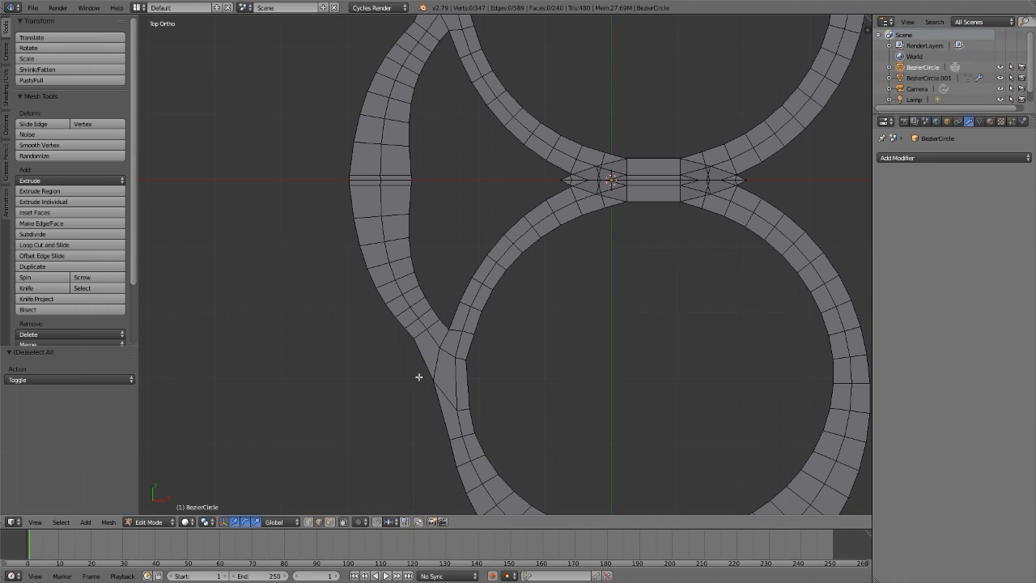
scroll(421, 342, down, 3)
scroll(550, 245, up, 6)
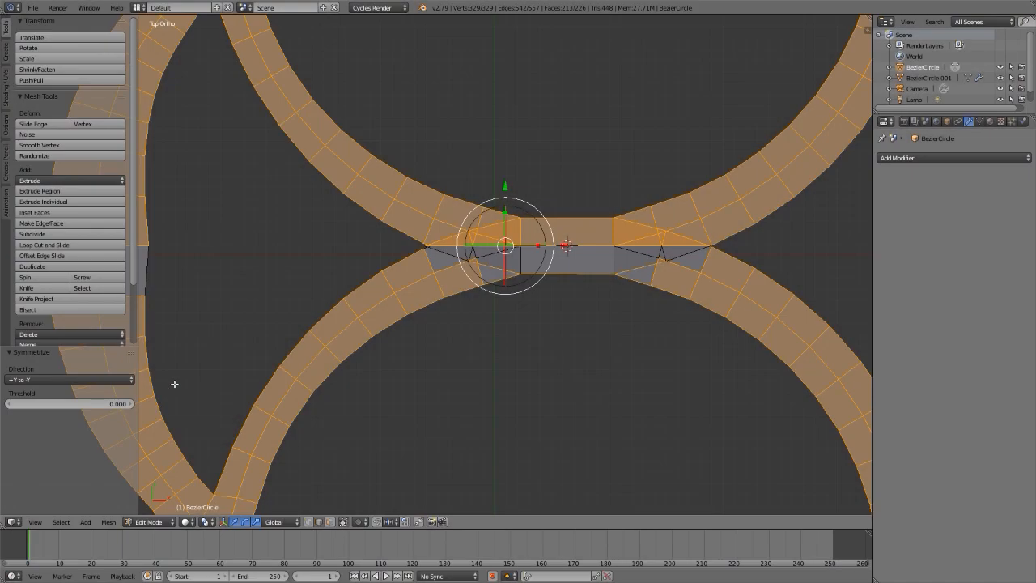
shift+scroll(499, 407, up, 4)
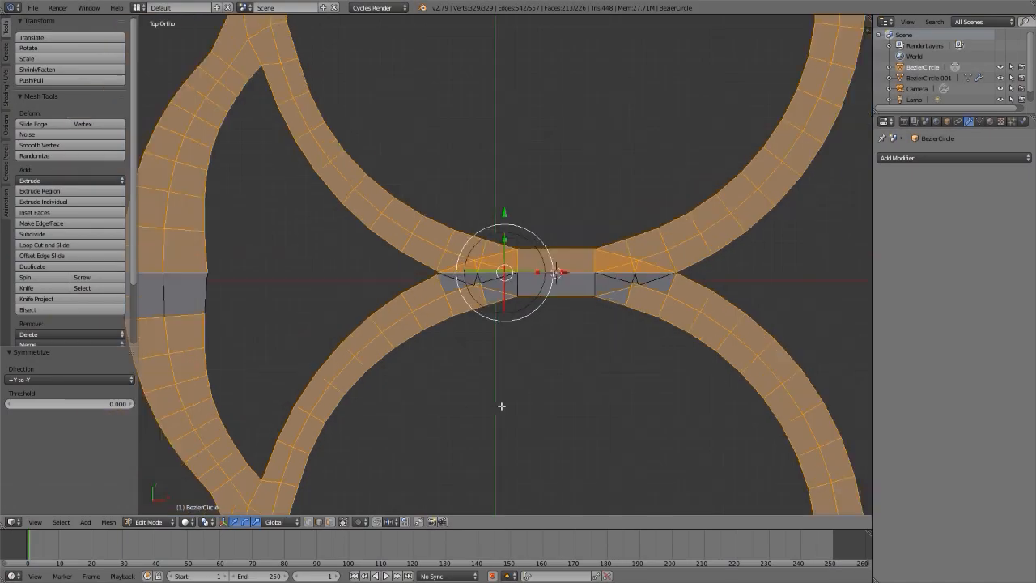
scroll(454, 324, up, 7)
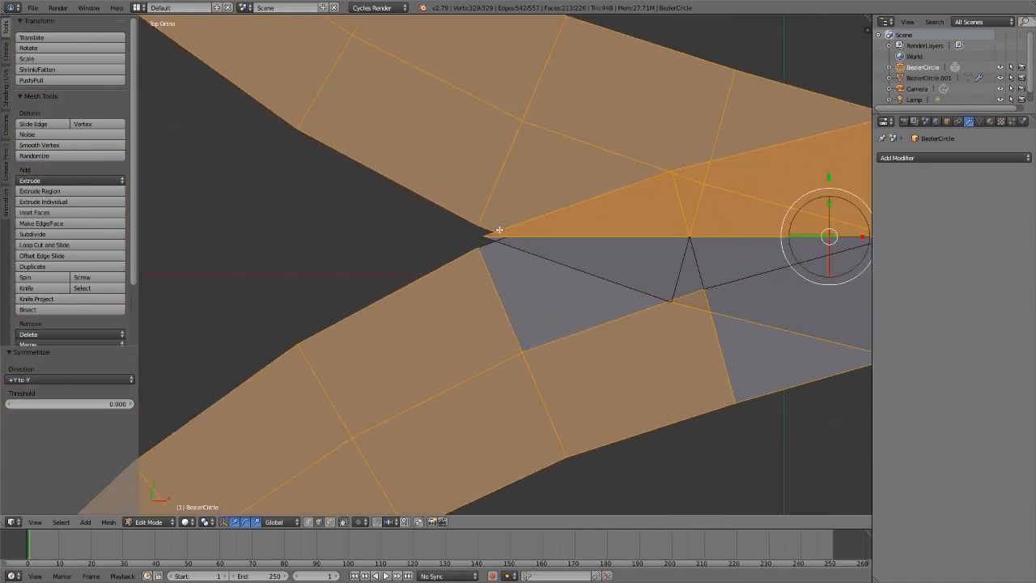
Undo the last Symmetrize of the road mesh.
scroll(495, 231, up, 2)
key(ctrl+z)
key(ctrl+z)
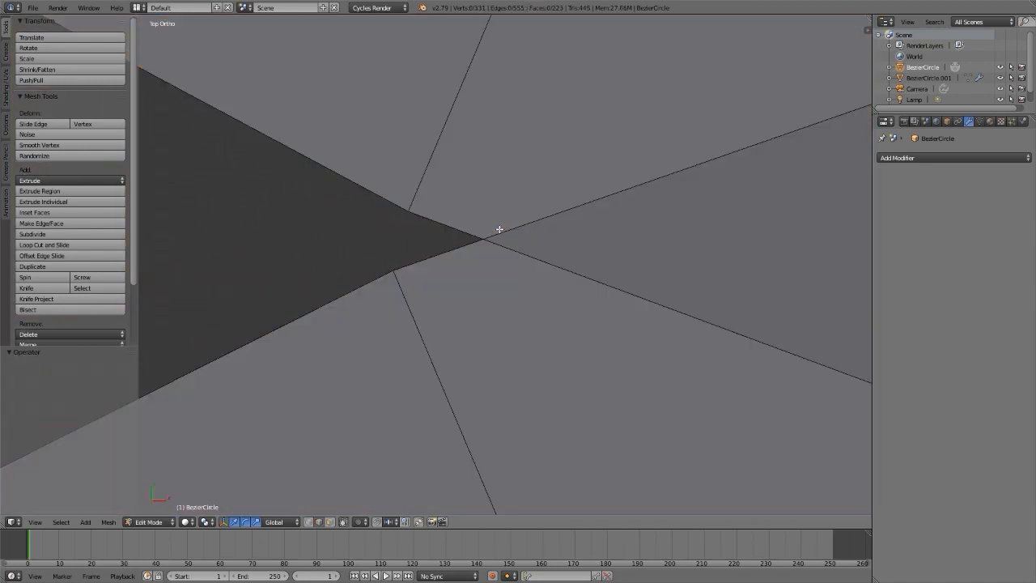
scroll(341, 307, down, 11)
scroll(586, 204, down, 10)
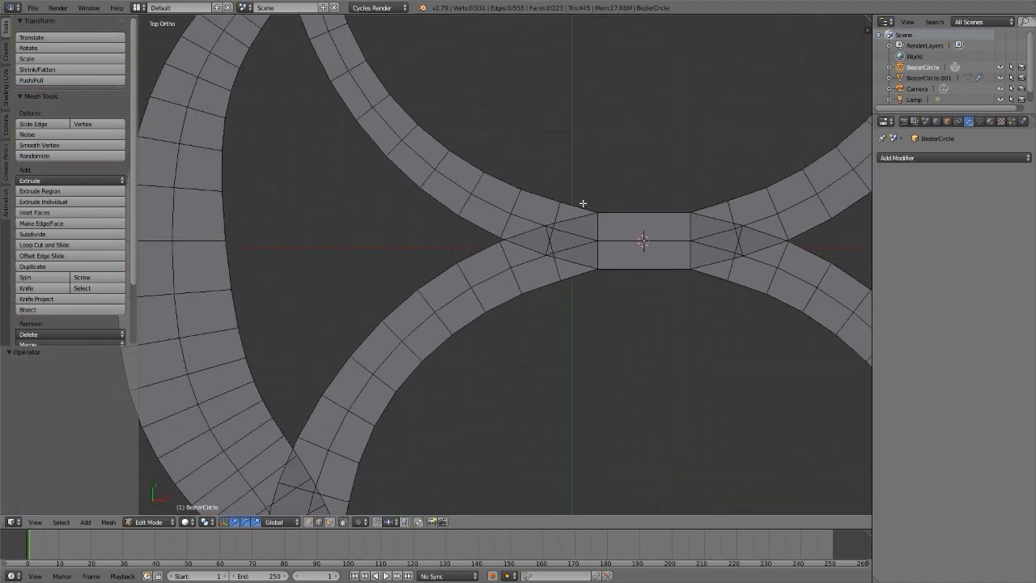
scroll(437, 354, up, 6)
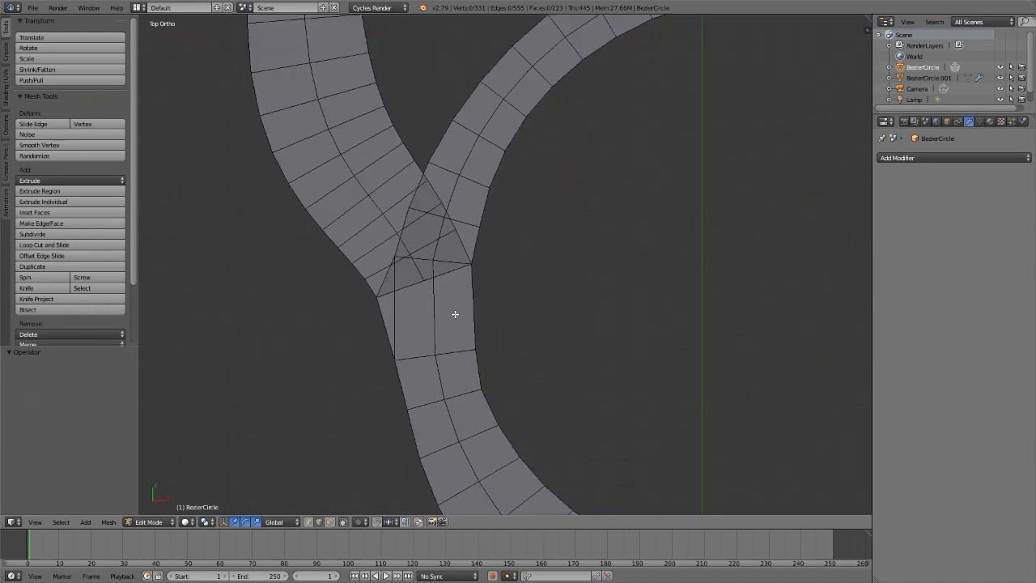
scroll(455, 314, down, 8)
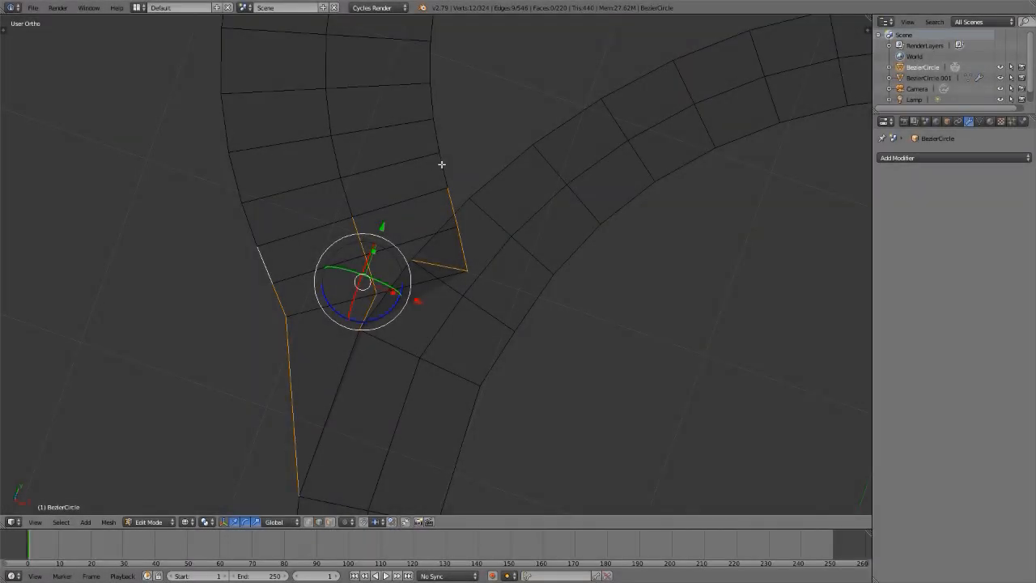
Add the side road's next three lengthwise edges at the fork to the selected edges and collapse them all using Edge Collapse.
shift+right_click(443, 164)
shift+right_click(345, 202)
shift+right_click(252, 226)
scroll(357, 228, down, 3)
middle_drag(357, 229, 394, 185)
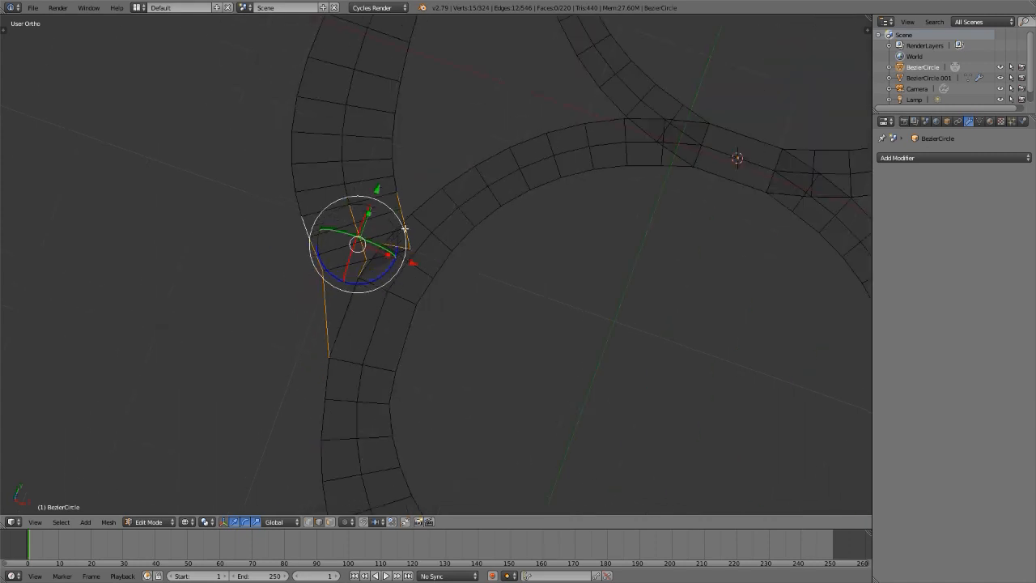
key(x)
click(520, 235)
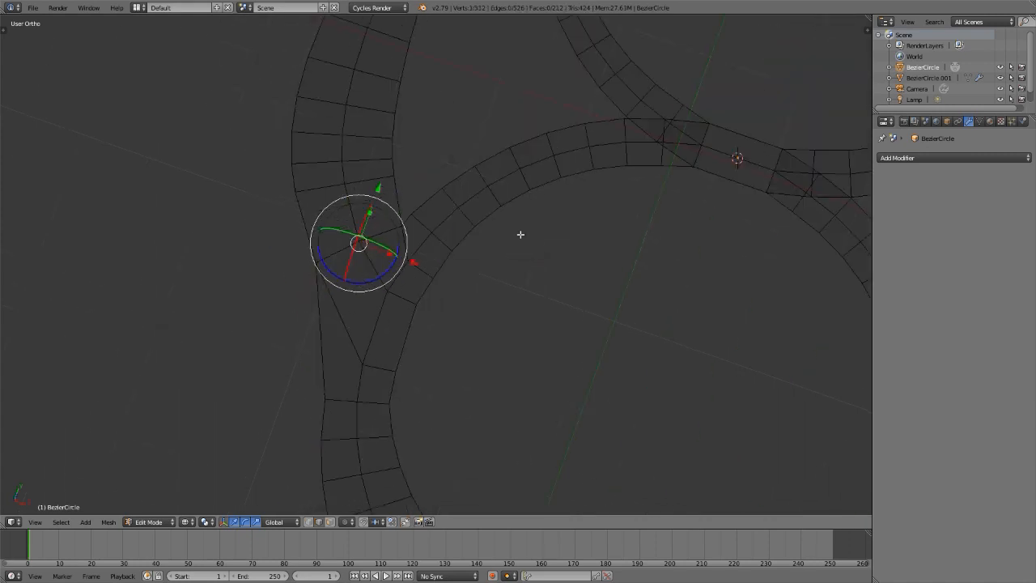
Delete the two faces of the short straight section that joins the two rings, using face selection.
middle_drag(379, 253, 388, 221)
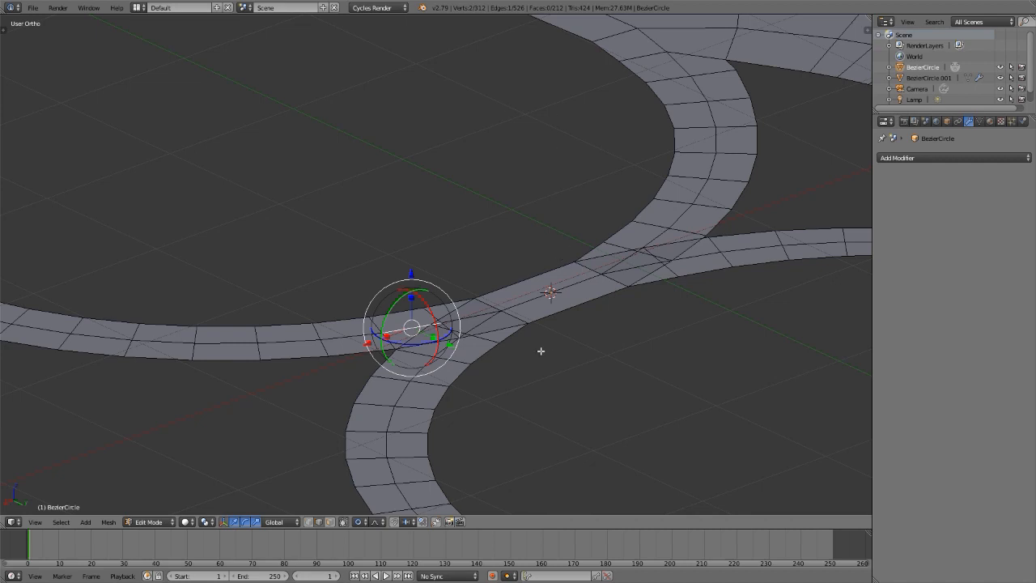
key(ctrl+Tab)
click(559, 291)
right_click(562, 293)
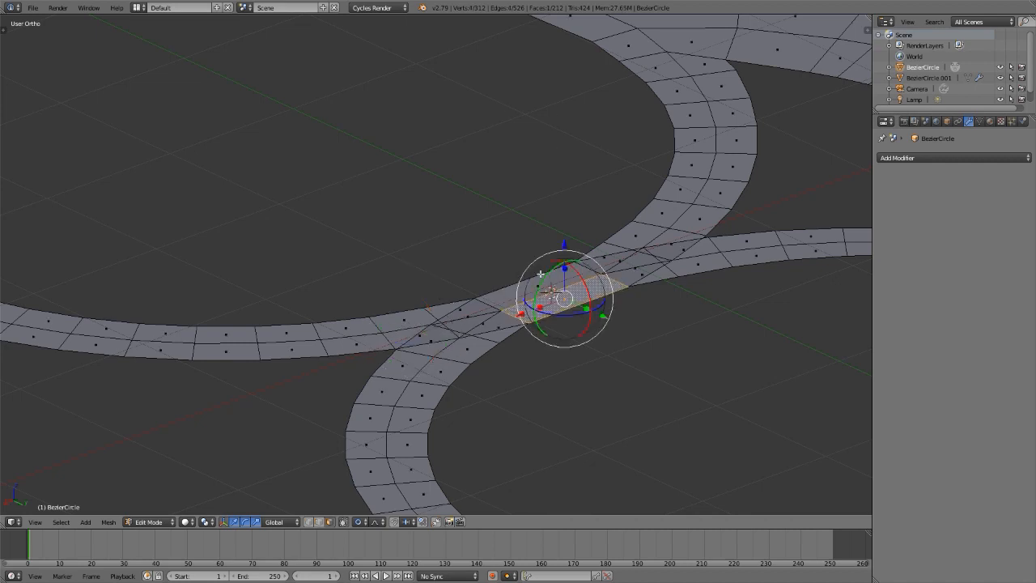
shift+right_click(547, 288)
key(x)
click(545, 289)
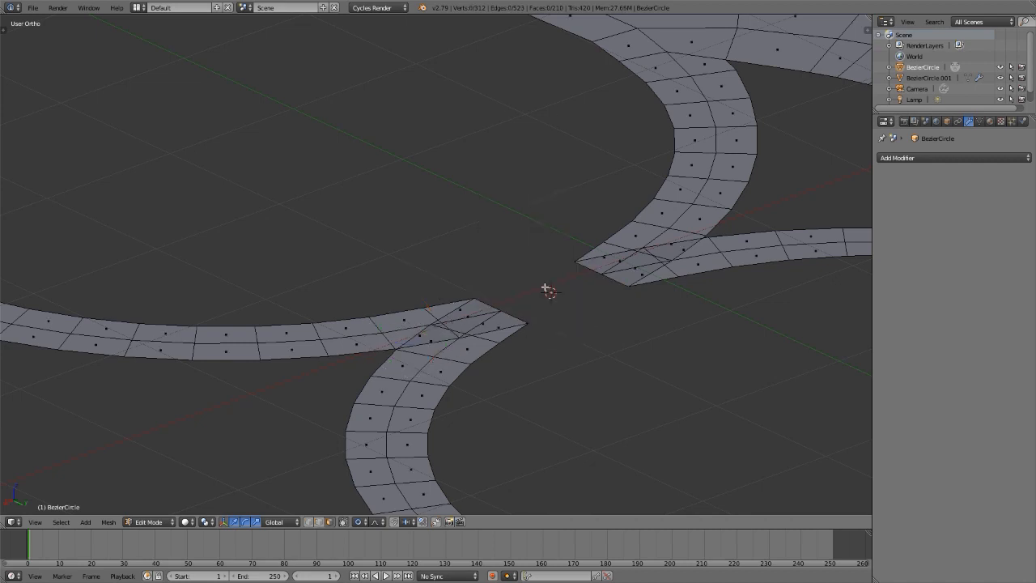
right_click(397, 322)
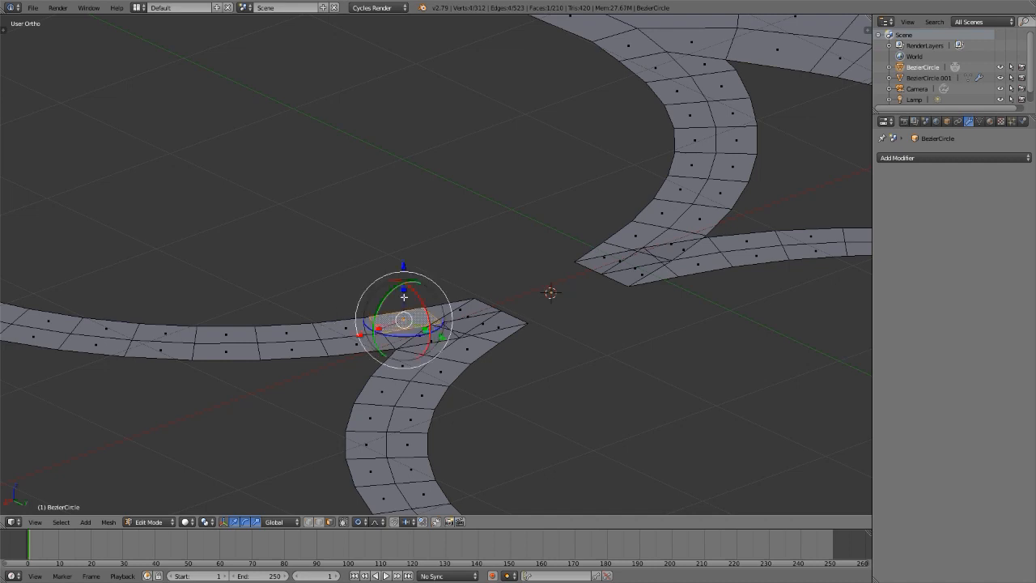
key(g)
key(z)
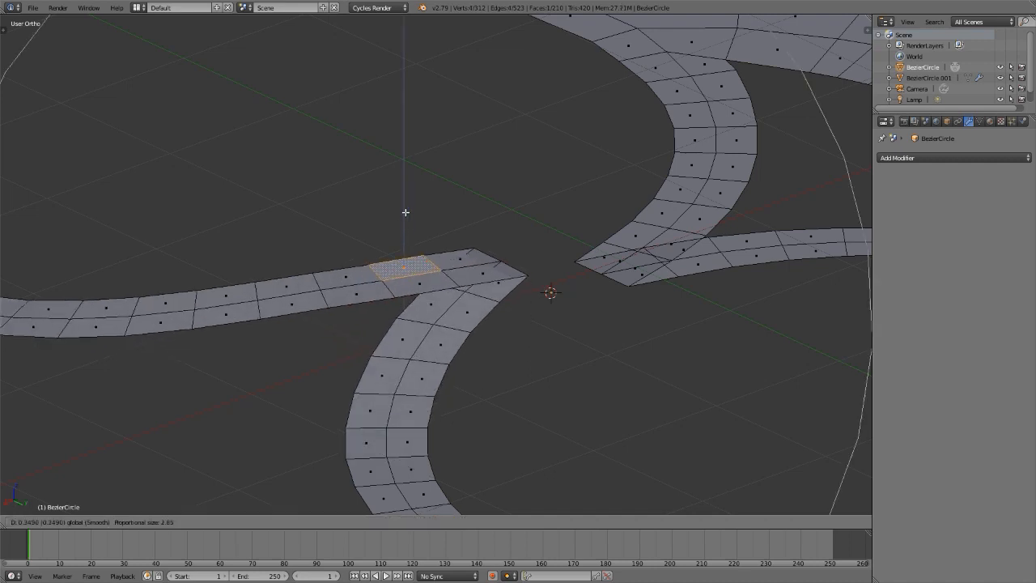
scroll(408, 212, up, 13)
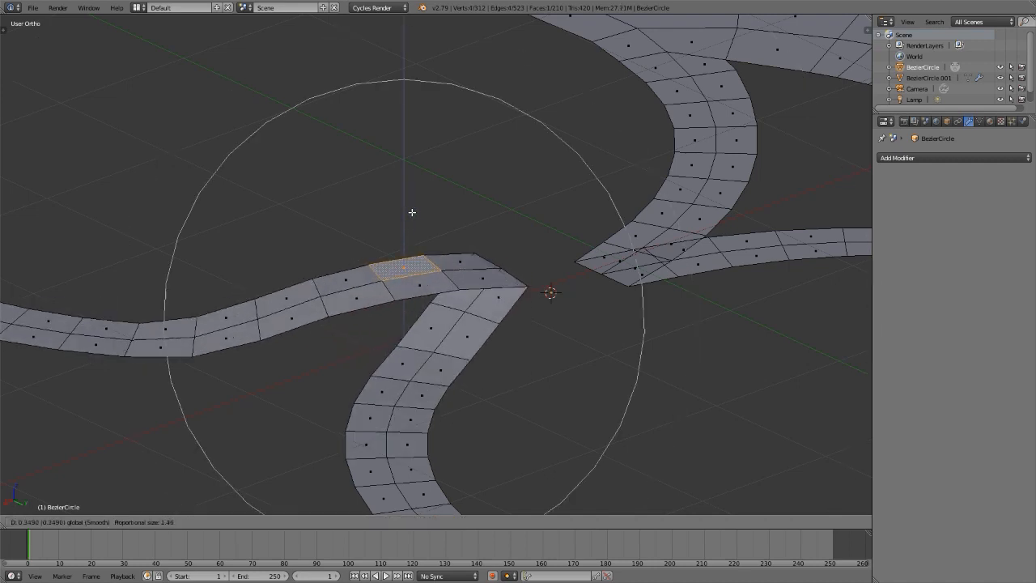
key(Escape)
Select the end edges on both sides of the gap between the rings and apply Edge Split.
key(ctrl+Tab)
key(2)
alt+right_click(492, 302)
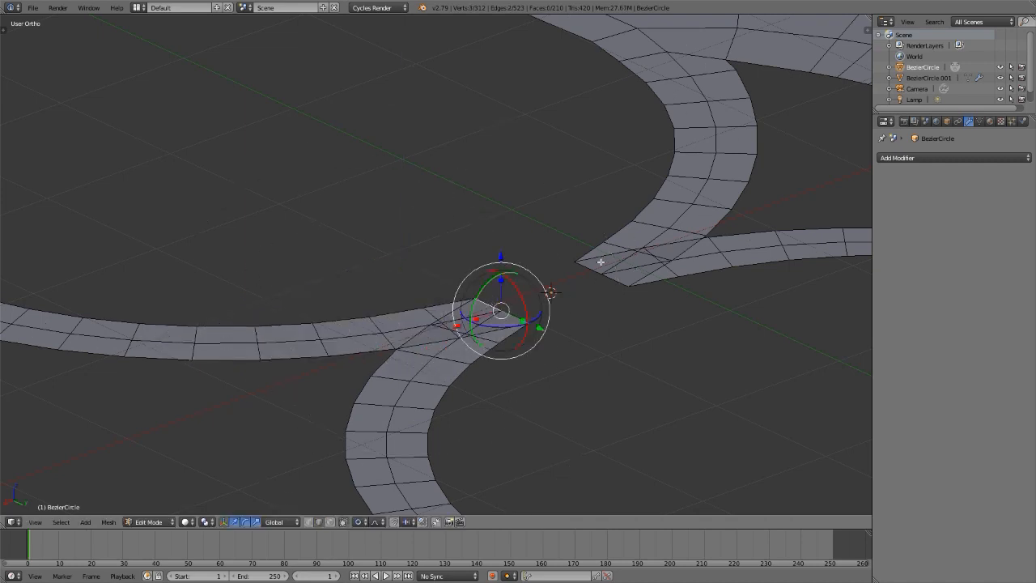
alt+shift+right_click(590, 266)
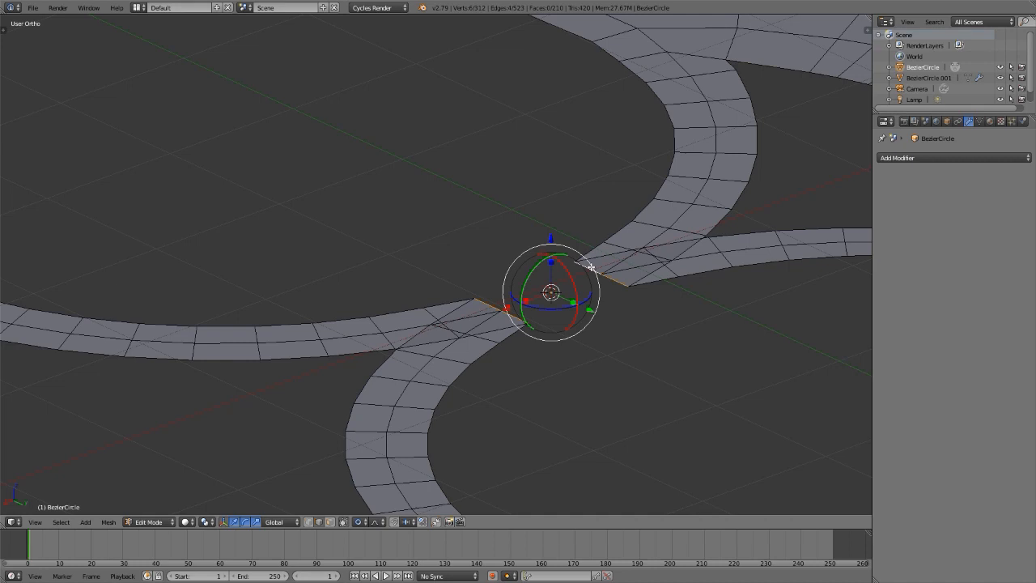
key(ctrl+e)
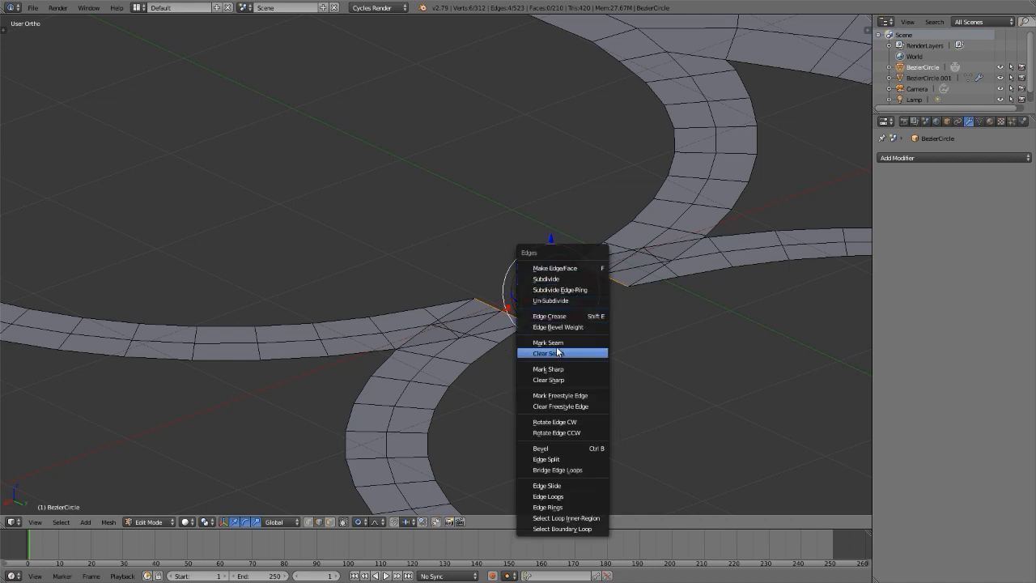
click(557, 459)
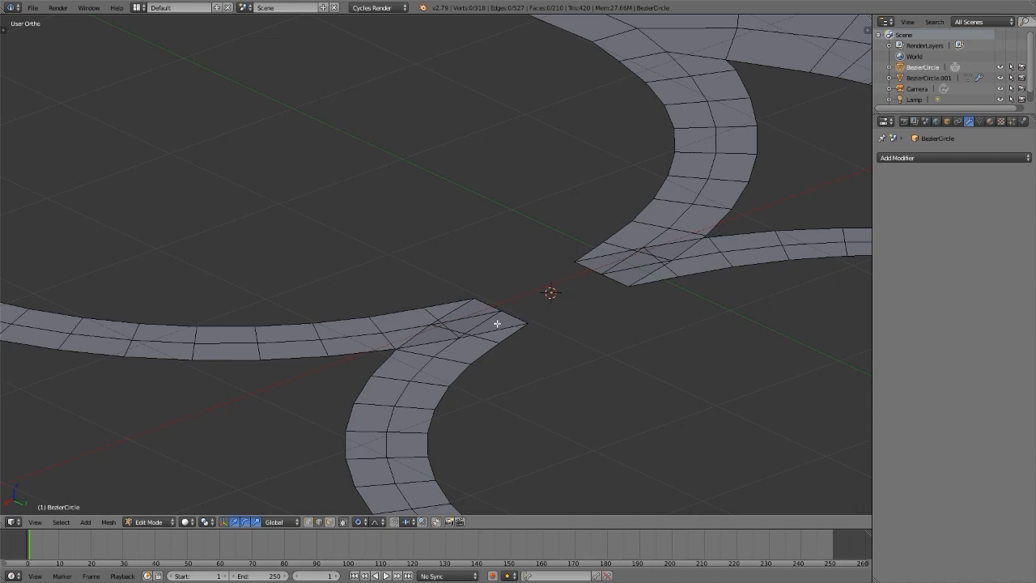
Select all geometry linked to one ring and raise it about 0.11 along Z above the other ring.
scroll(497, 323, down, 6)
alt+right_click(310, 210)
scroll(467, 294, up, 2)
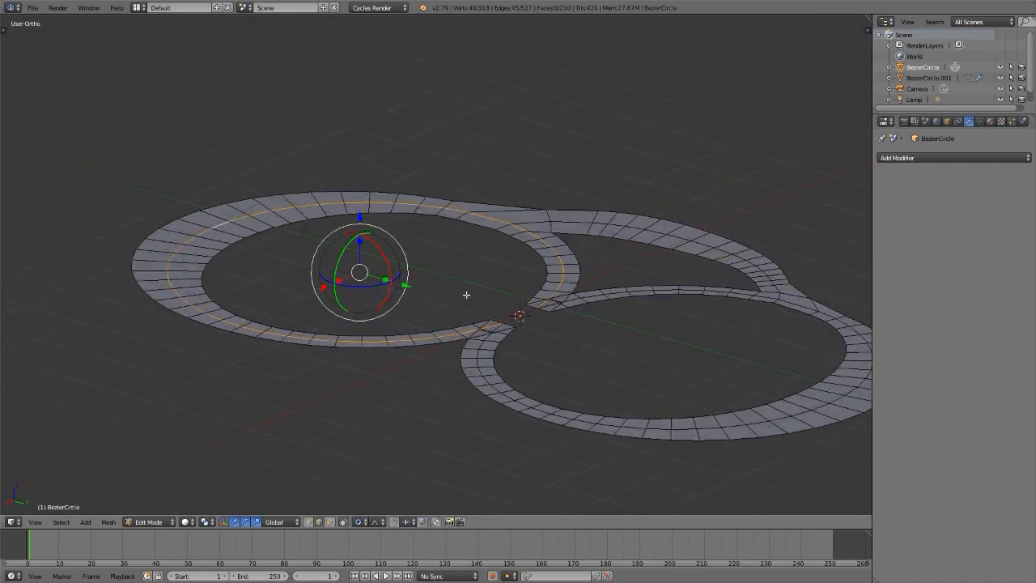
key(ctrl+l)
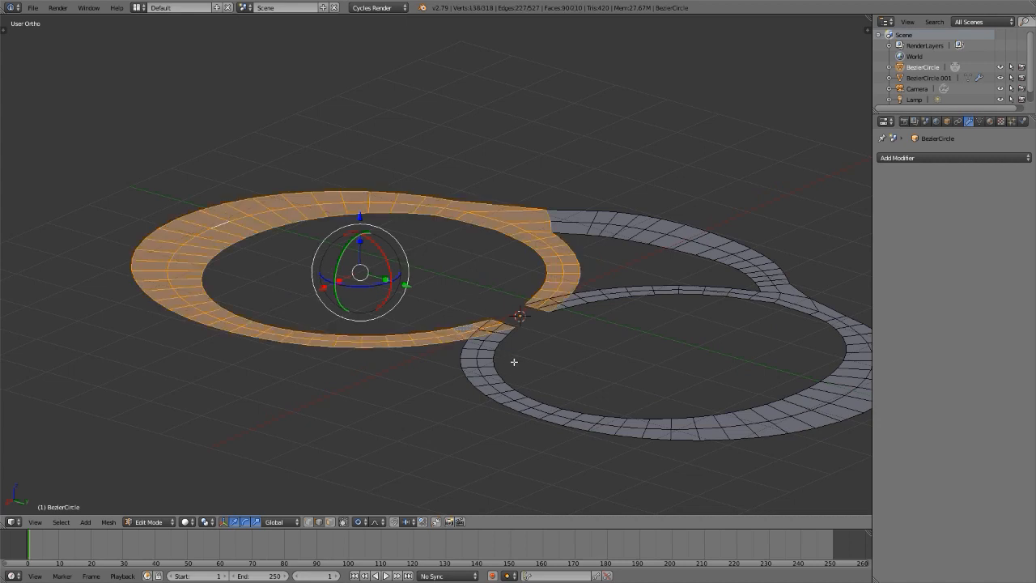
key(g)
key(z)
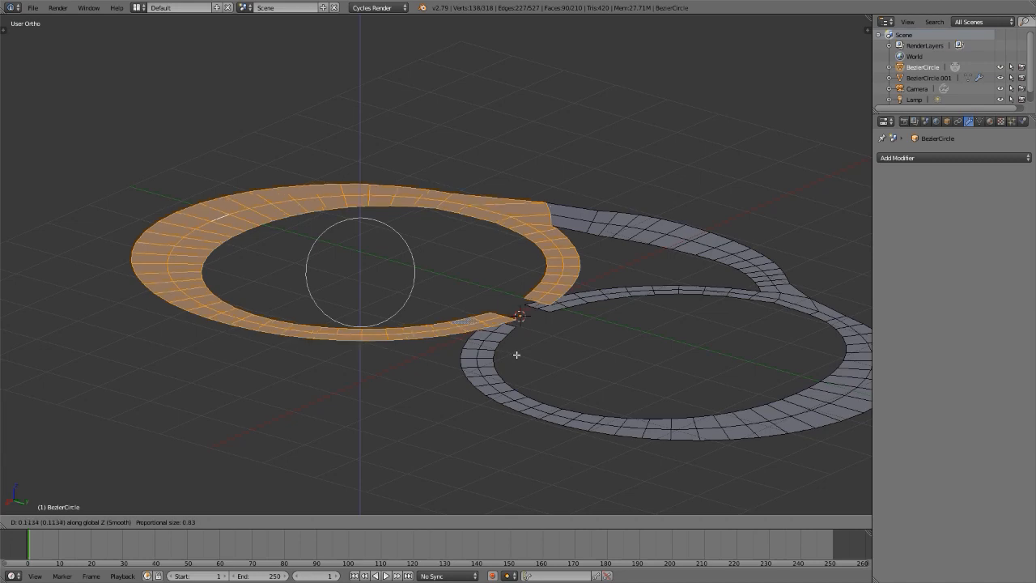
click(516, 353)
key(KP_3)
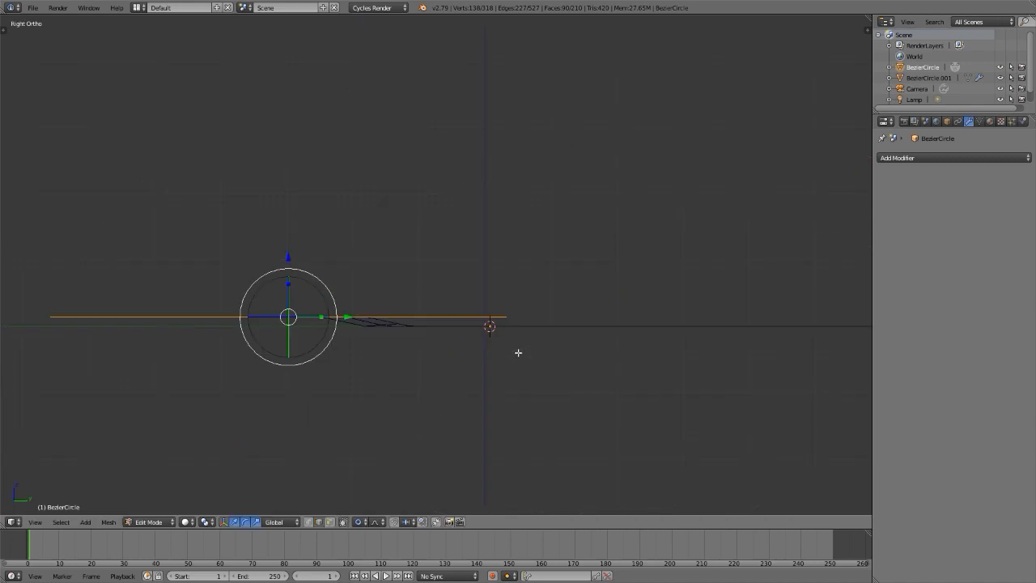
Fill two side-by-side faces across the gap, joining one open end of the lower ring to the opposite open end of the raised ring.
key(KP_7)
shift+middle_drag(377, 250, 269, 175)
scroll(504, 251, up, 3)
middle_drag(504, 251, 497, 233)
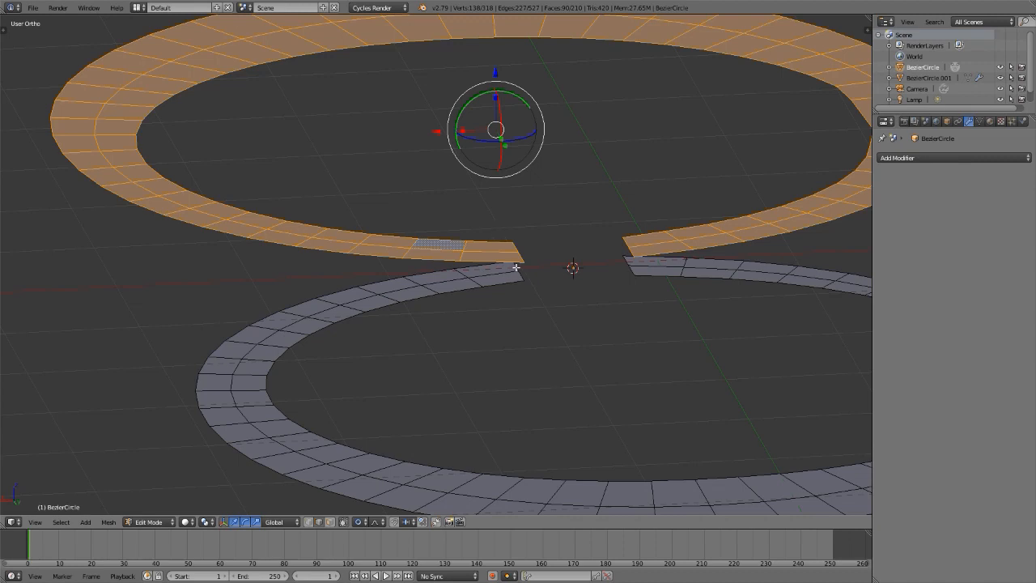
right_click(516, 267)
shift+right_click(626, 245)
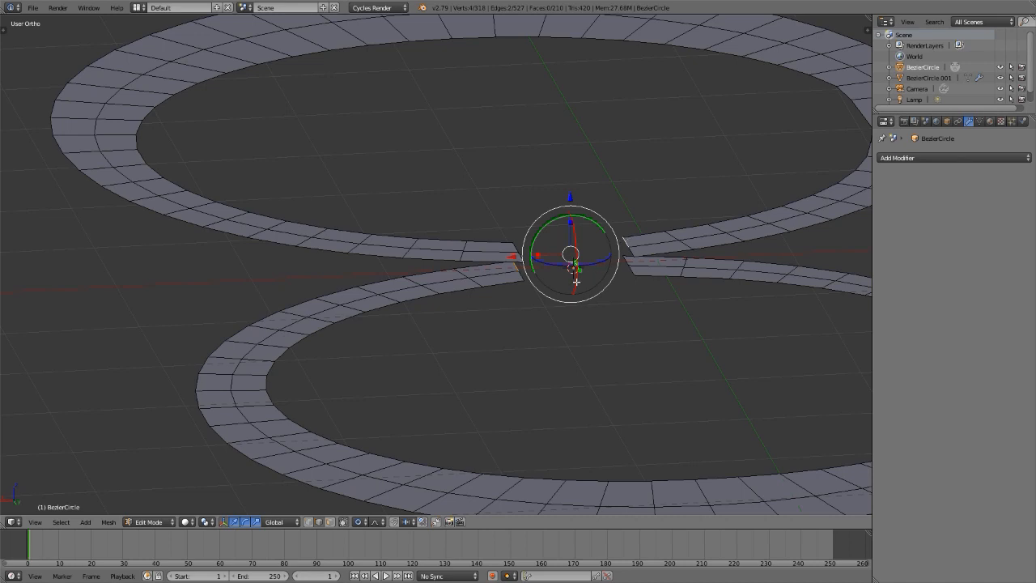
key(f)
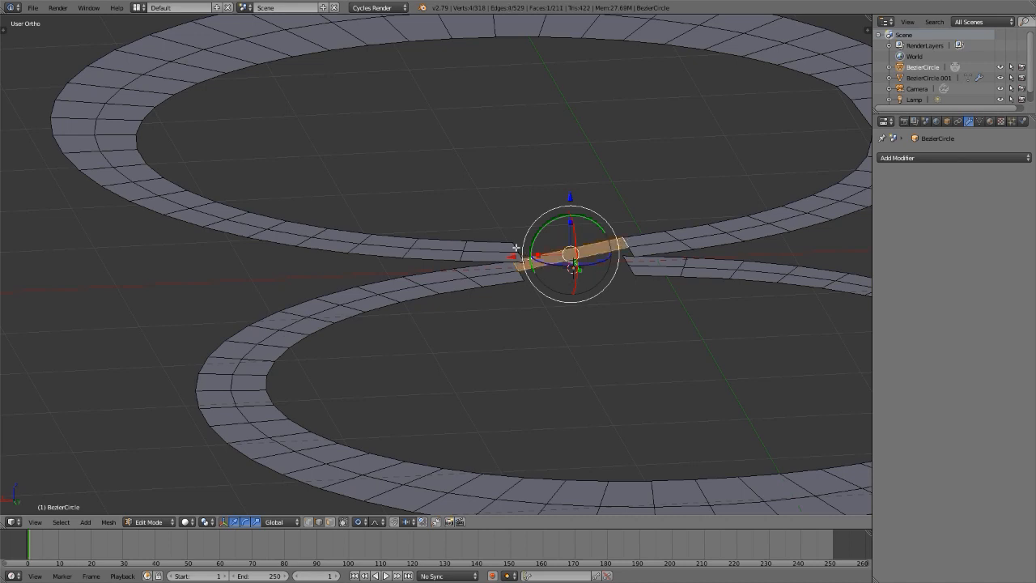
right_click(521, 276)
shift+right_click(631, 251)
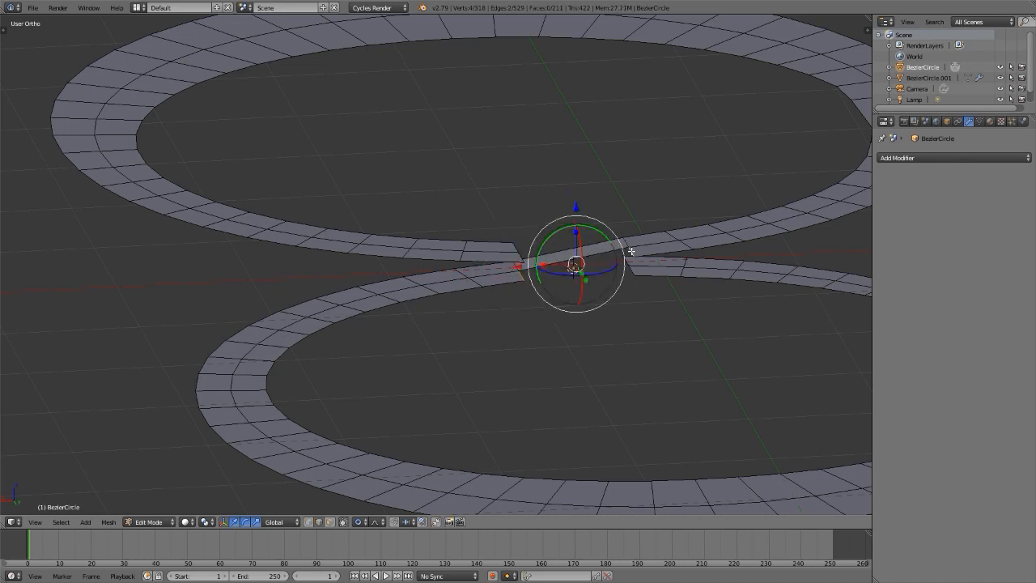
key(f)
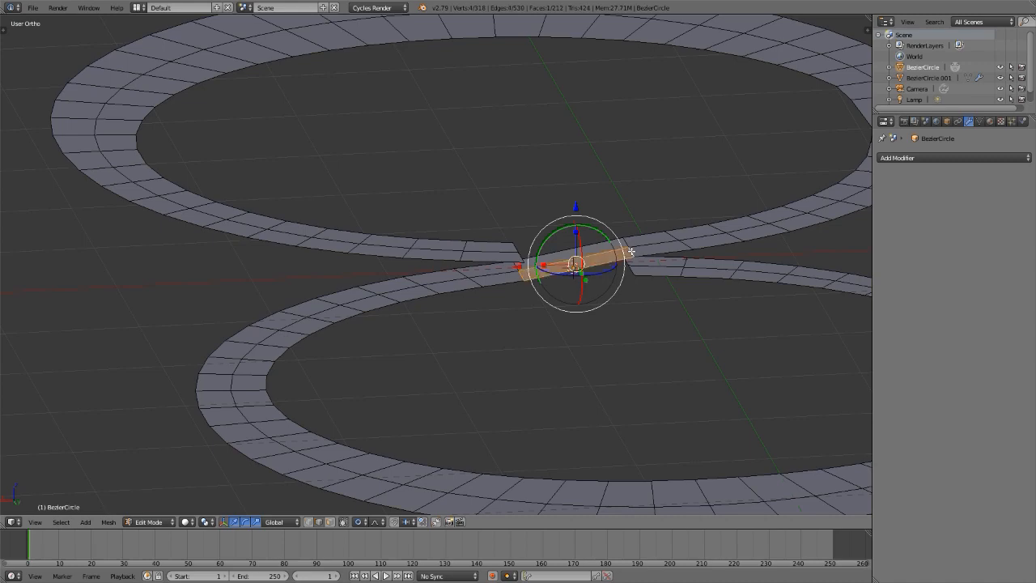
Fill a crossing face between the raised ring's other open end and the lower ring's opposite open end.
scroll(631, 251, up, 4)
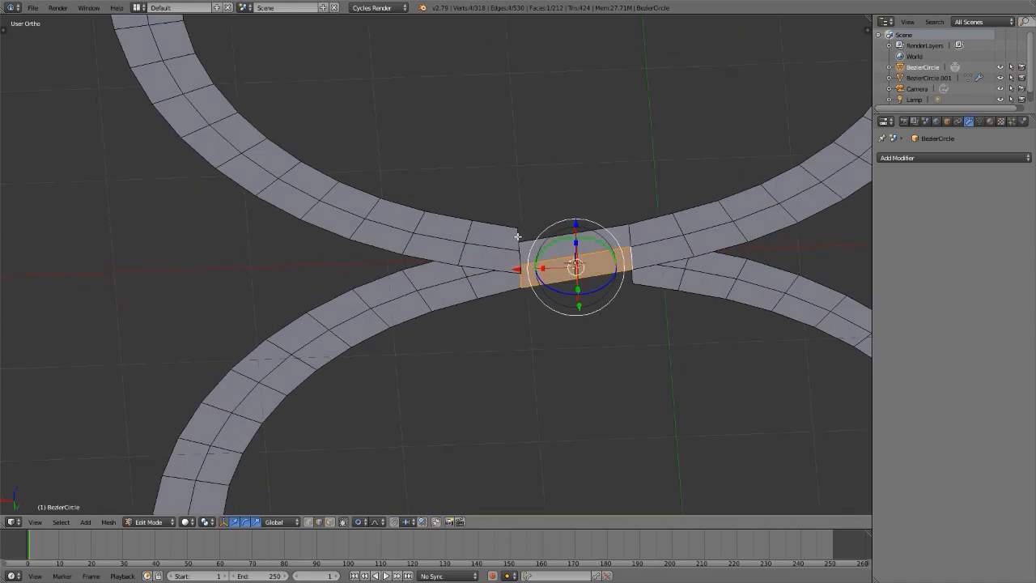
right_click(518, 235)
mouse_move(638, 278)
middle_down()
mouse_move(638, 238)
mouse_move(638, 261)
middle_up()
shift+right_click(639, 268)
key(f)
Move the two selected bridging faces at the crossing along the global Y axis with proportional editing.
scroll(640, 268, down, 4)
key(g)
key(y)
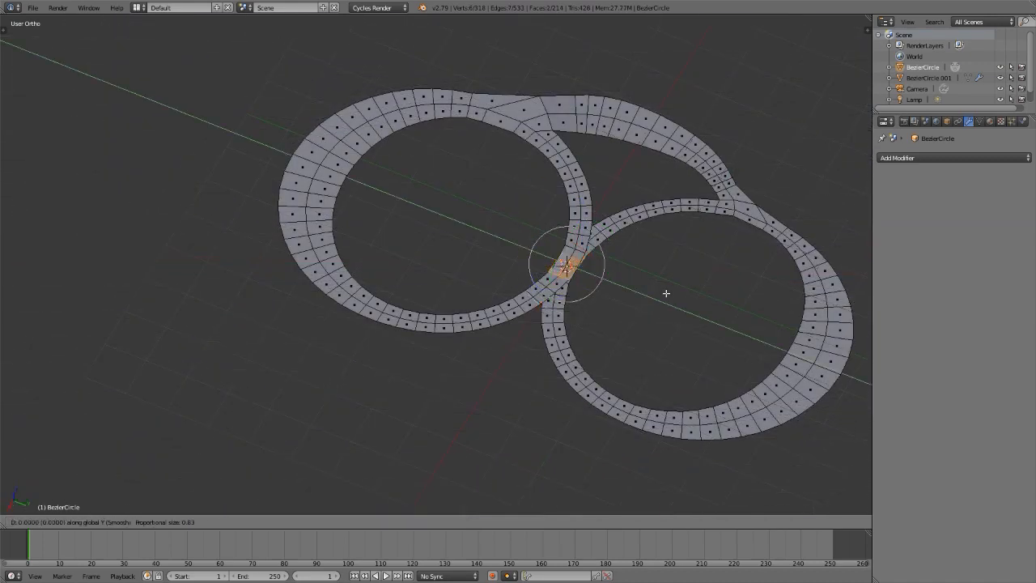
Move the selected faces where the two loops meet about -0.754 along Y, using smooth proportional editing with a size of 6.73.
scroll(659, 292, down, 18)
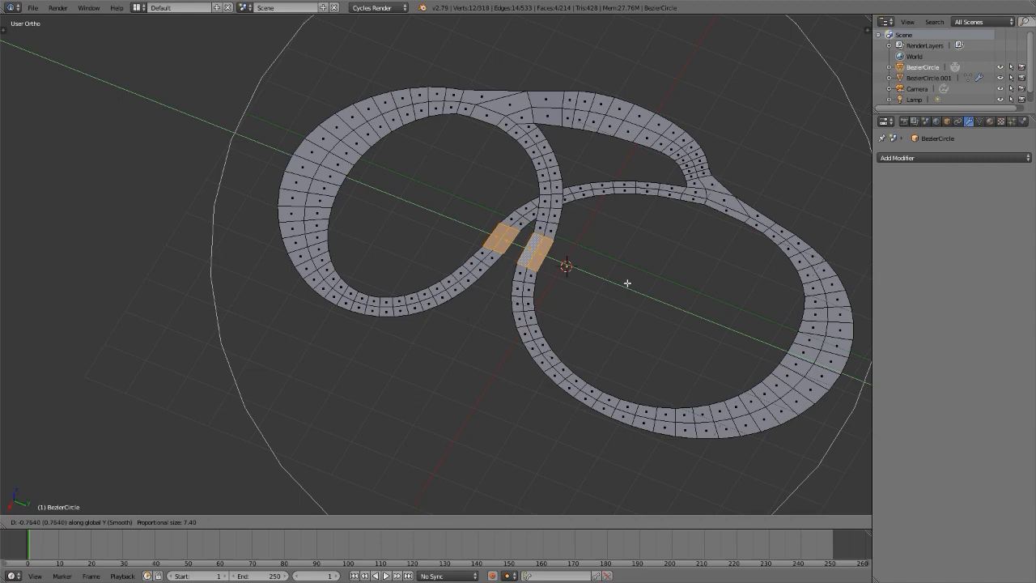
scroll(627, 282, up, 1)
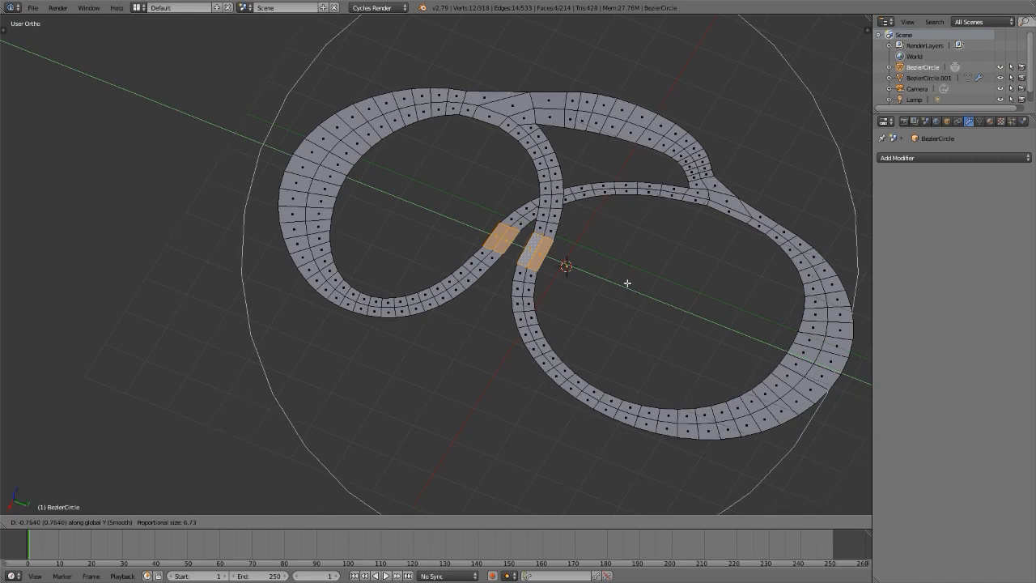
click(626, 283)
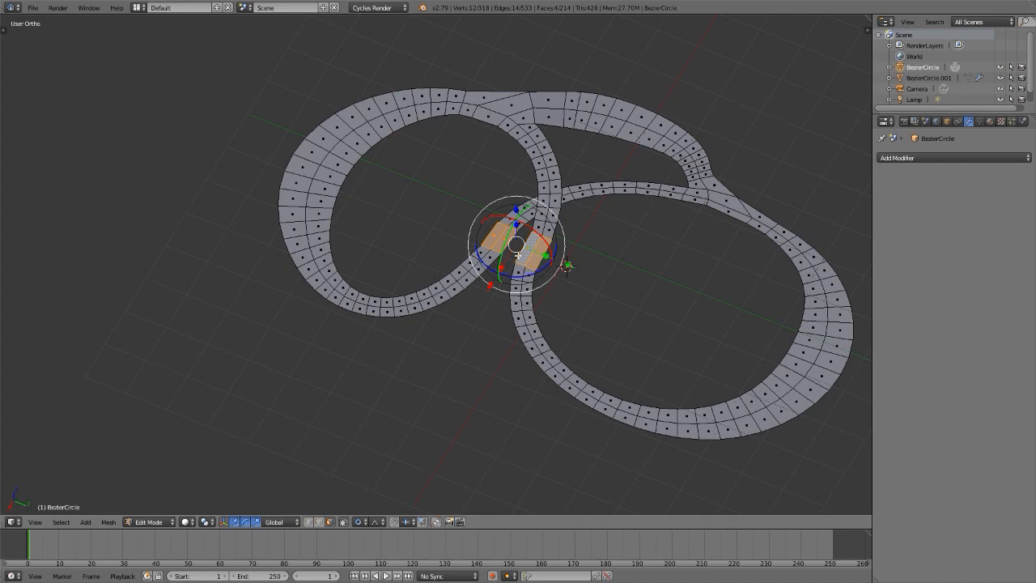
Move the two narrow faces at the side strip's upper end about -0.44 in X and 0.55 in Y, with proportional size 6.12.
key(KP_7)
scroll(736, 355, down, 2)
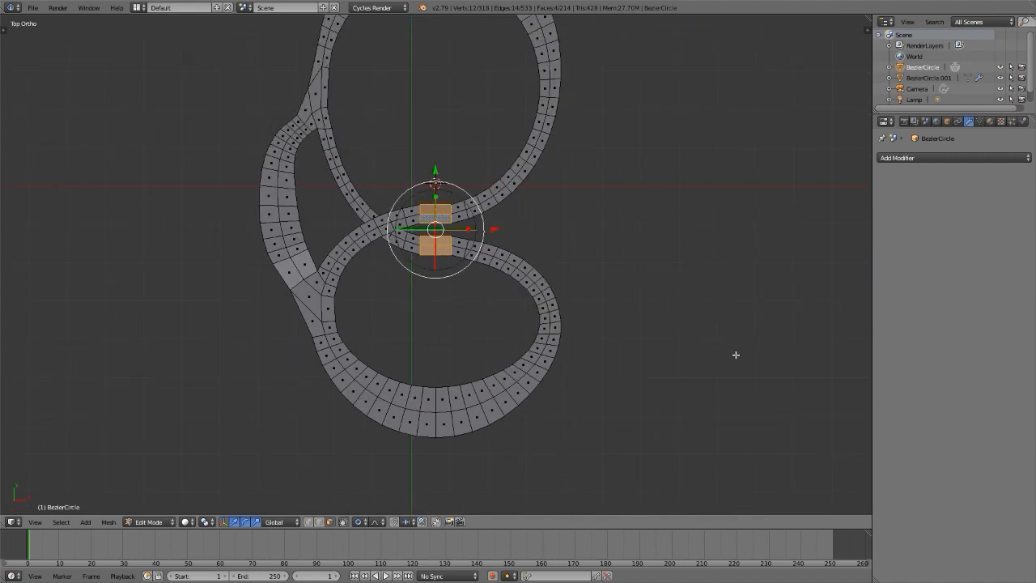
scroll(736, 354, down, 1)
scroll(469, 186, up, 2)
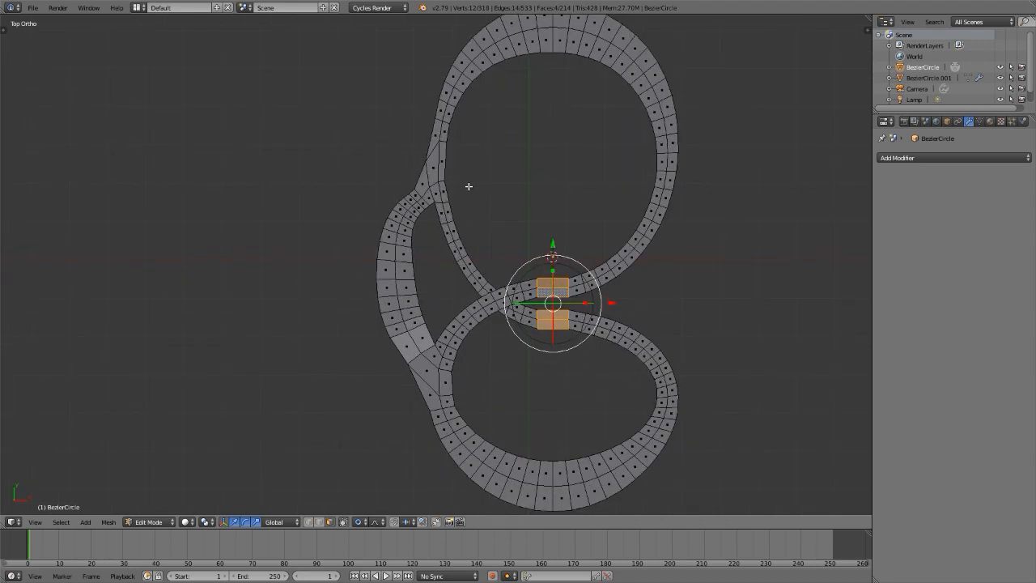
shift+middle_drag(483, 211, 492, 229)
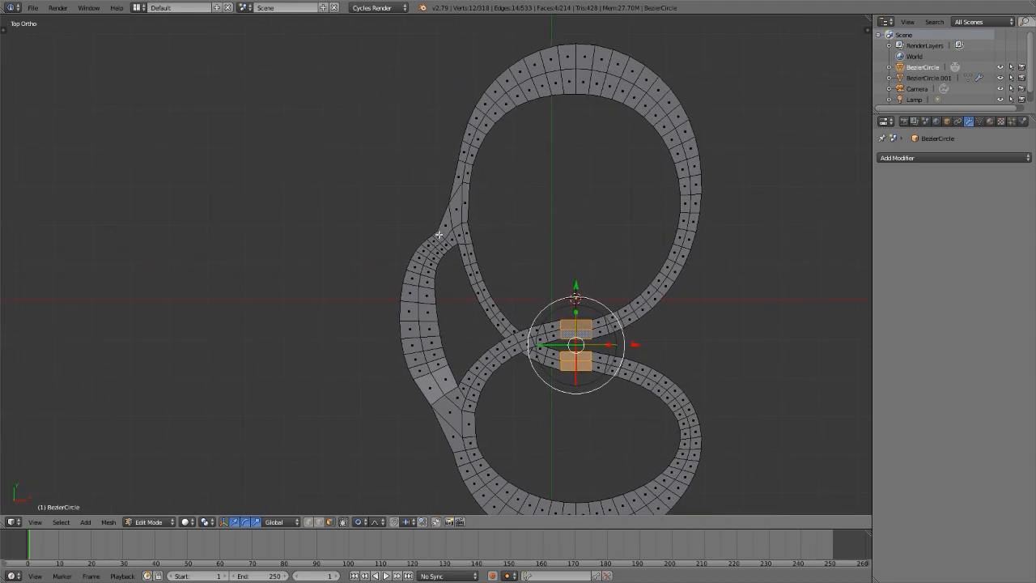
right_click(441, 239)
shift+right_click(445, 243)
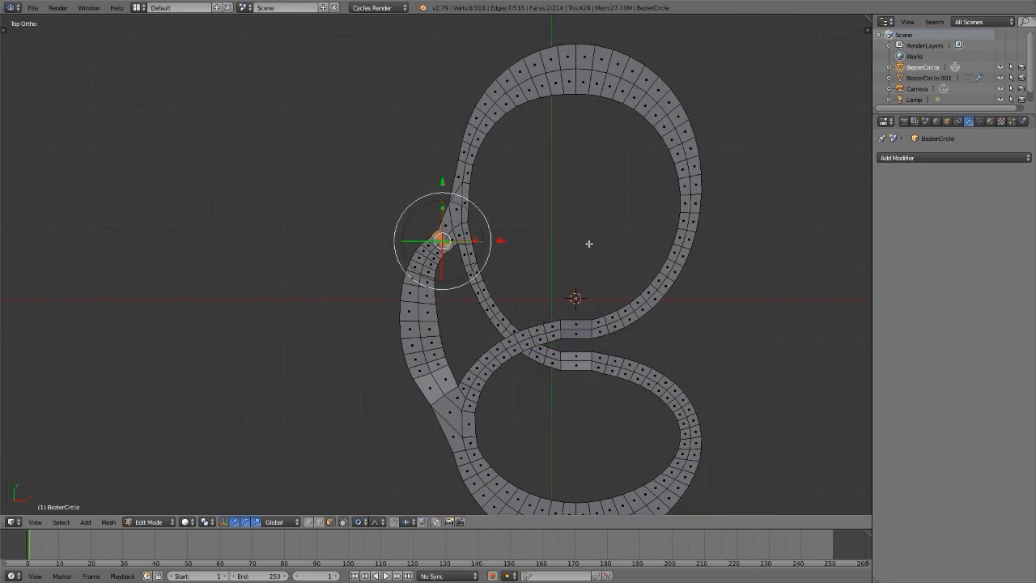
key(g)
scroll(580, 234, up, 7)
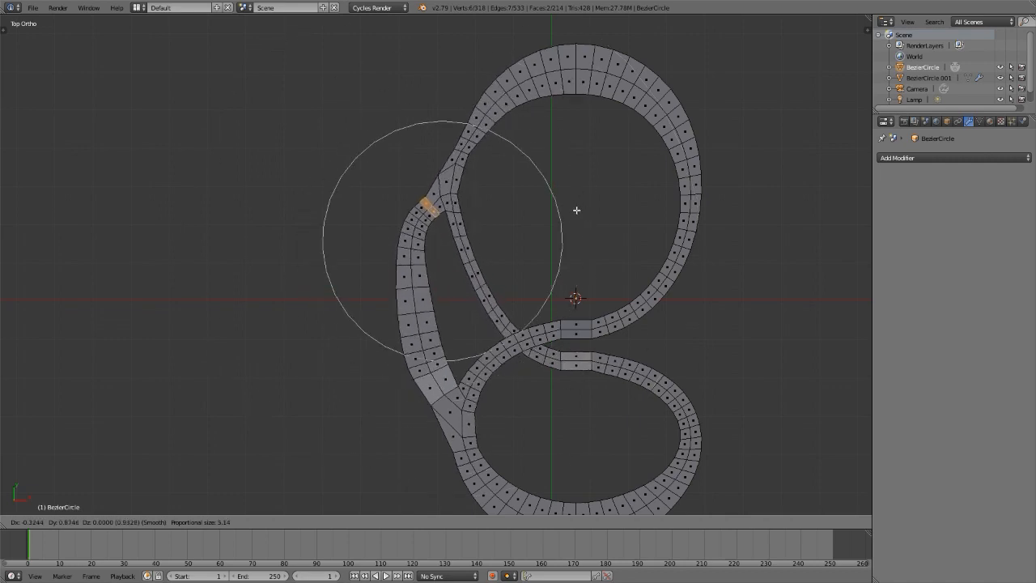
scroll(577, 211, down, 3)
scroll(578, 215, down, 4)
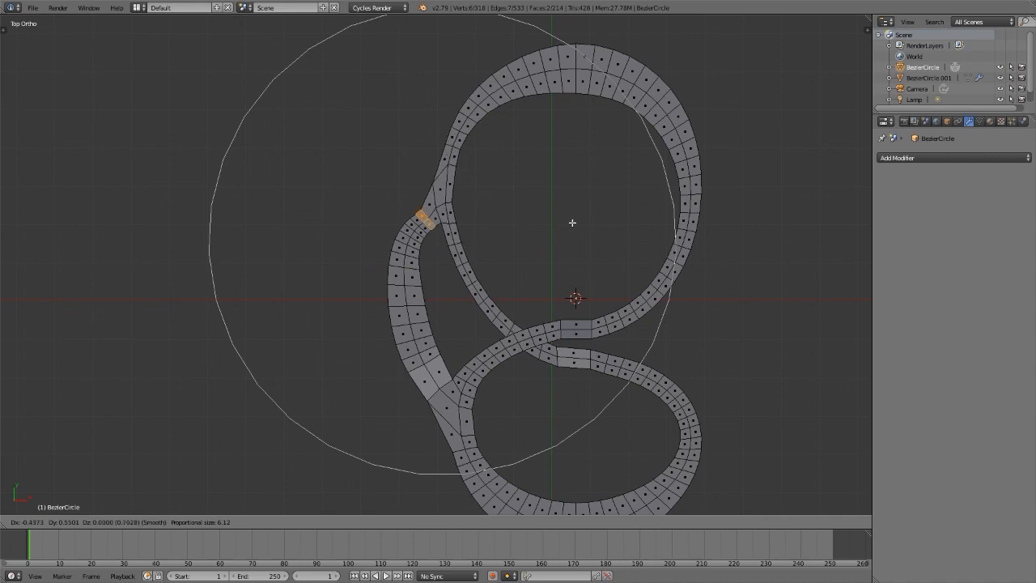
click(572, 222)
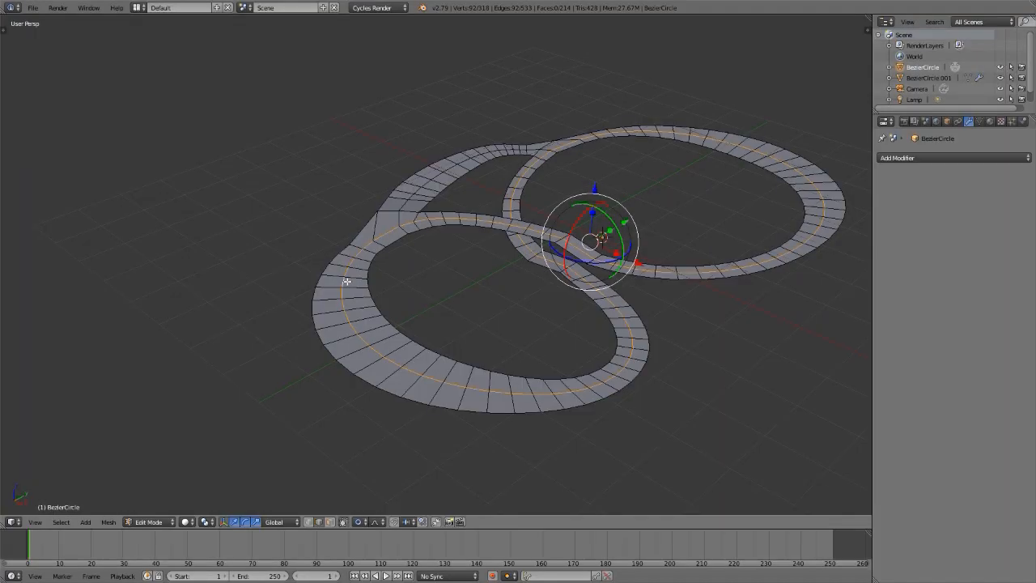
Select the centre edge loop of the connecting side strip in a wireframe top view.
key(KP_7)
key(z)
scroll(470, 394, down, 4)
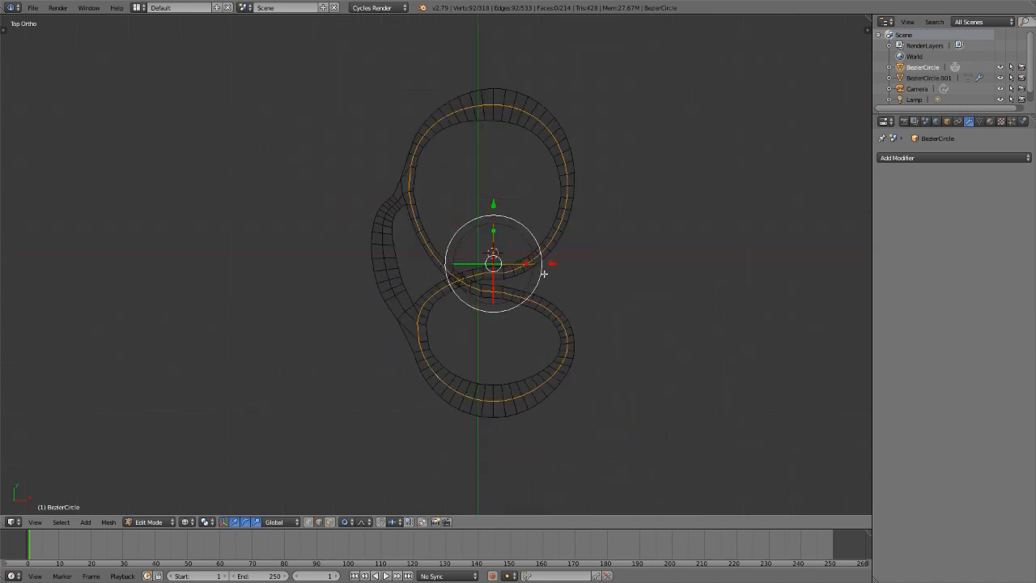
scroll(526, 253, up, 2)
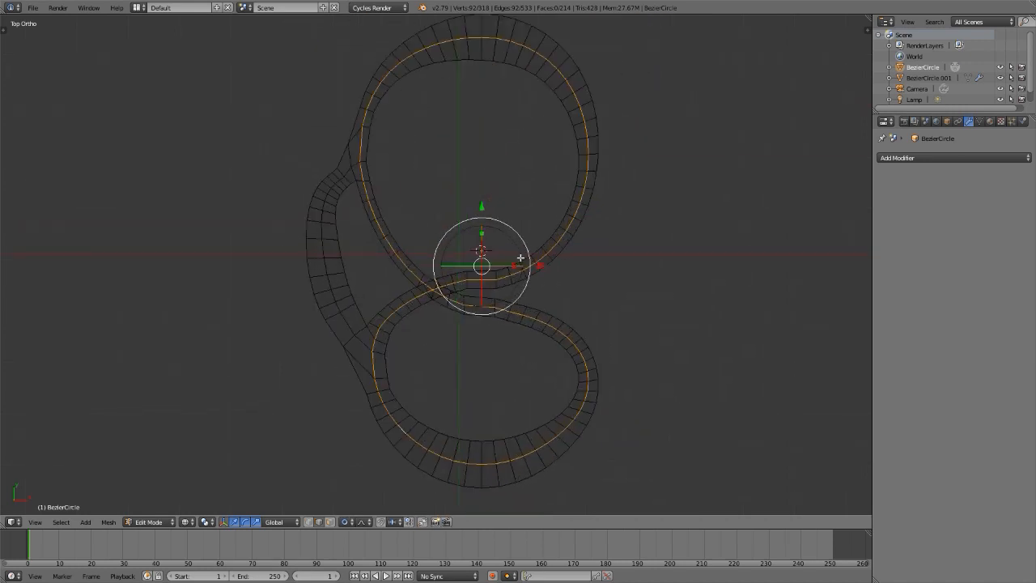
alt+right_click(323, 245)
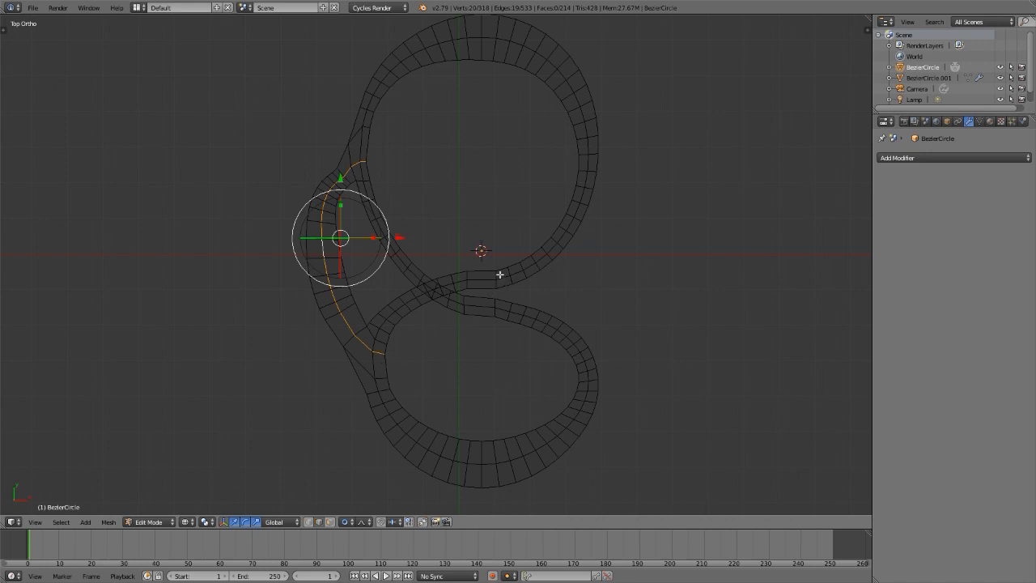
Select the whole strip mesh and apply Smooth Vertex, with the operator settings shown.
key(a)
key(a)
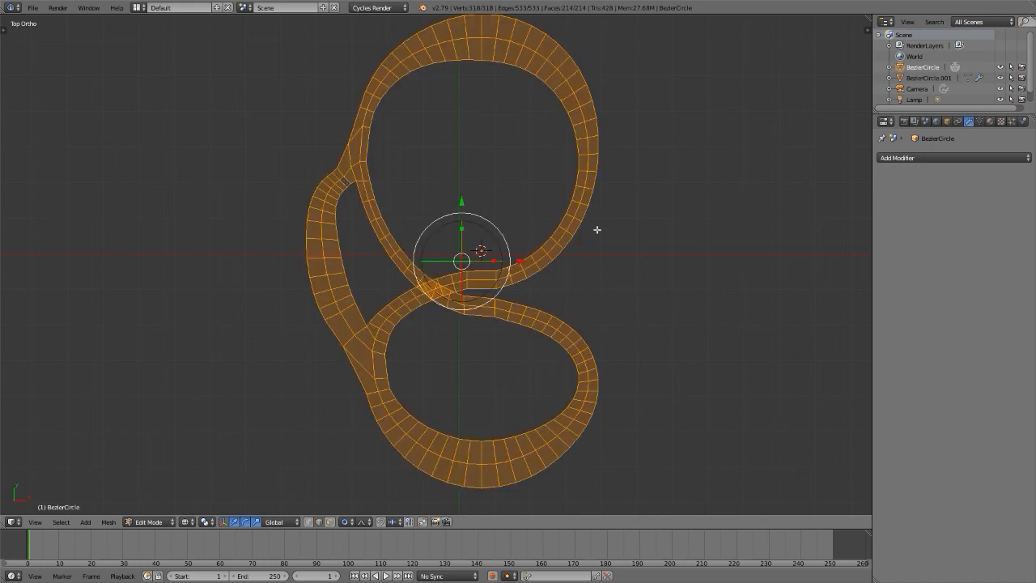
key(ctrl+v)
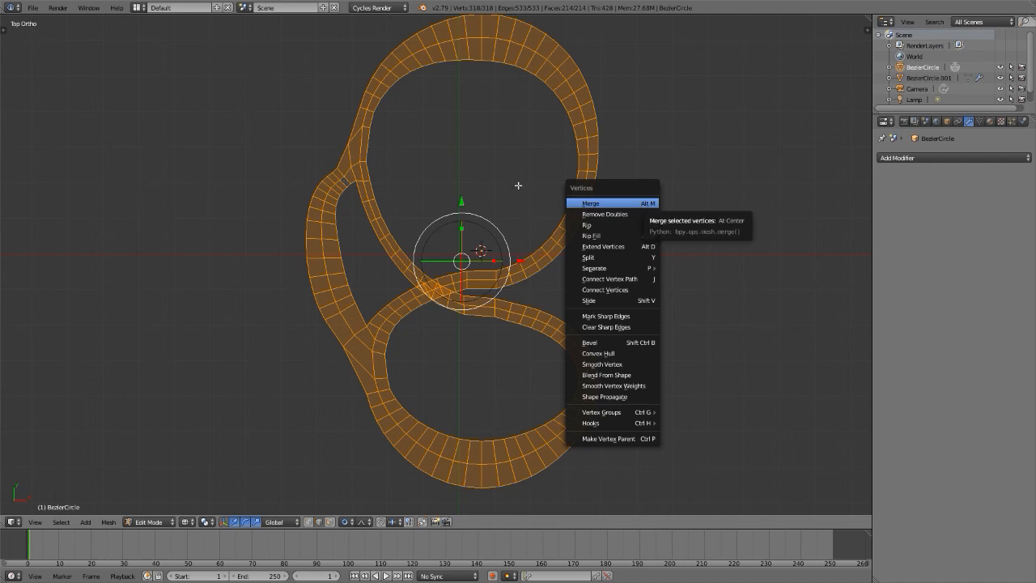
key(Escape)
key(t)
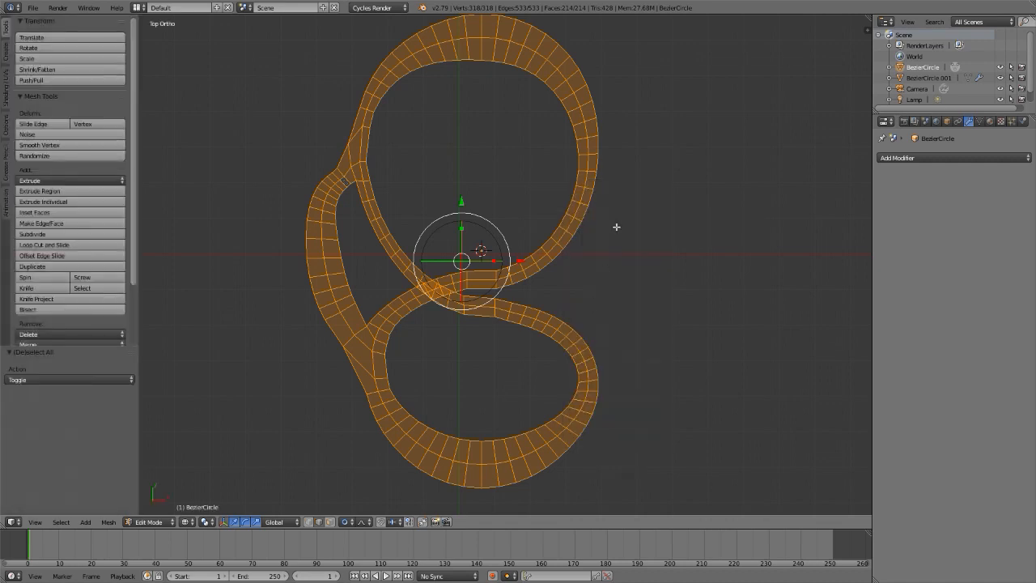
key(ctrl+v)
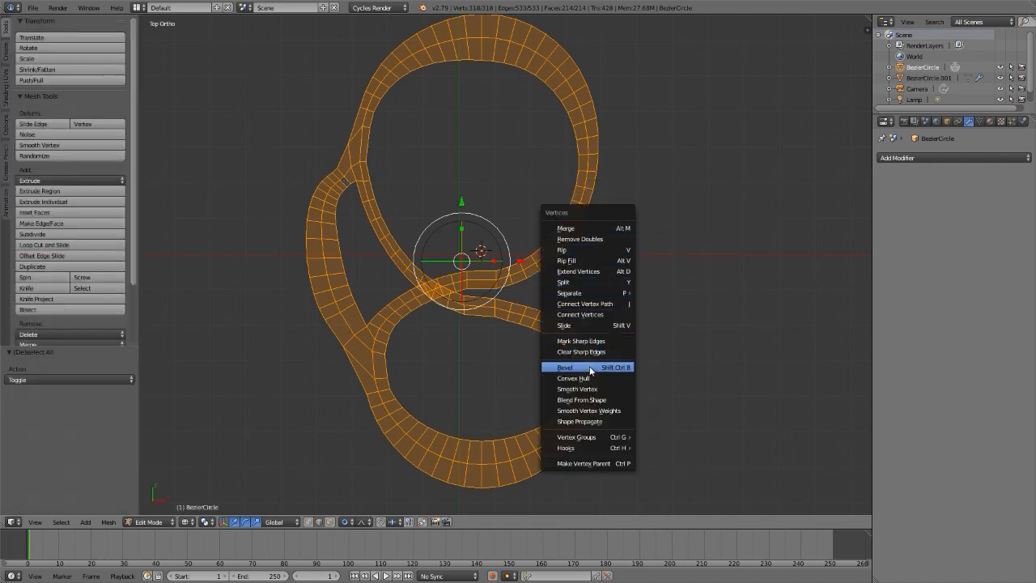
click(591, 389)
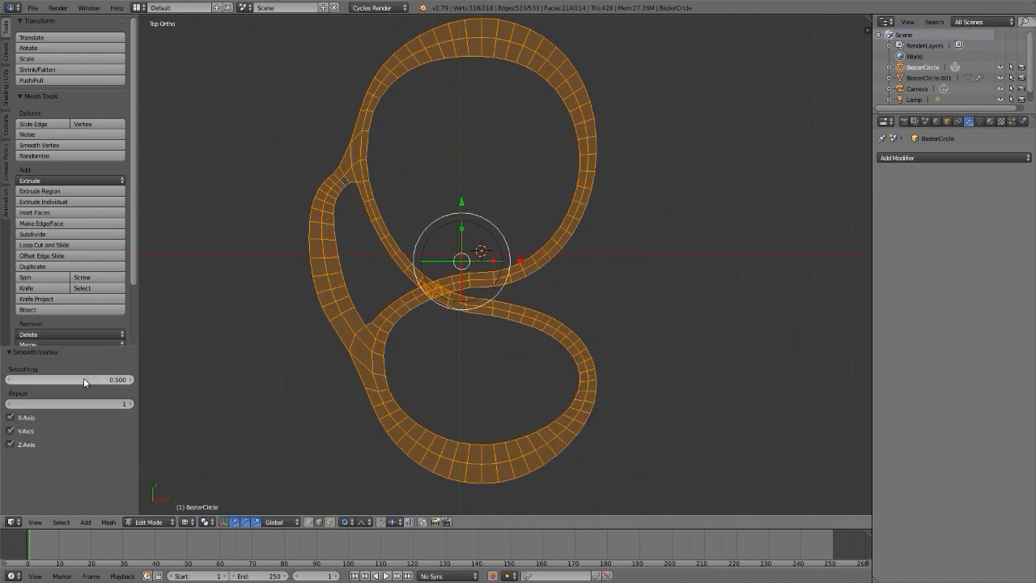
Restrict the vertex smoothing to the Z axis, with smoothing 1.000 and repeat 48.
drag(83, 377, 107, 378)
click(22, 432)
click(23, 418)
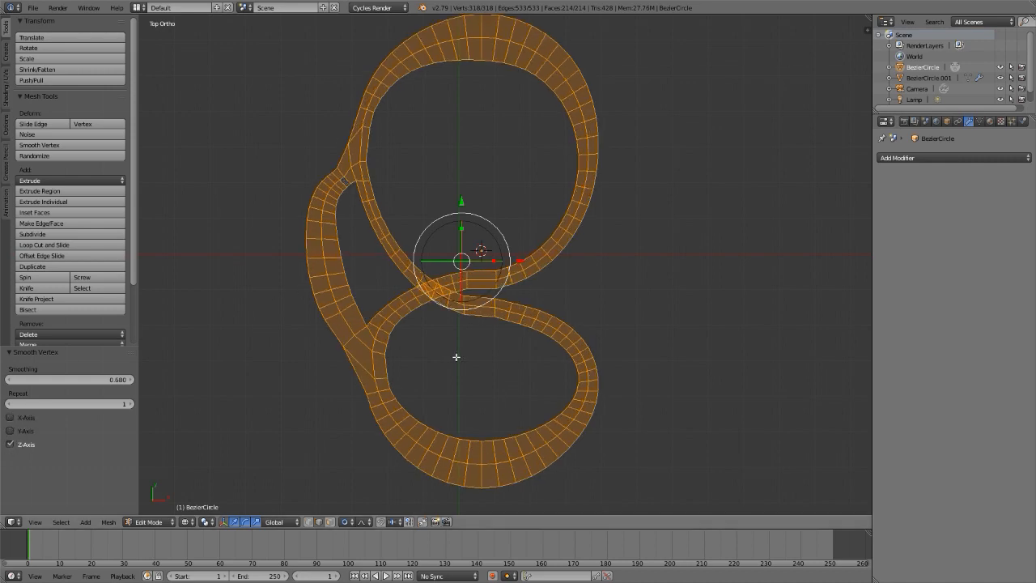
key(KP_3)
key(KP_1)
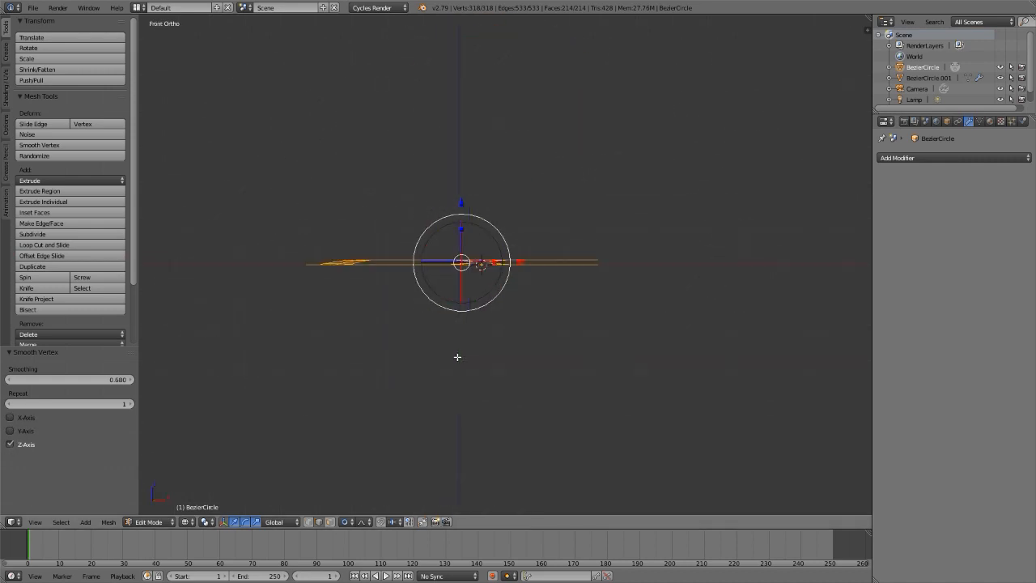
scroll(335, 275, up, 6)
drag(37, 380, 89, 380)
drag(39, 404, 142, 403)
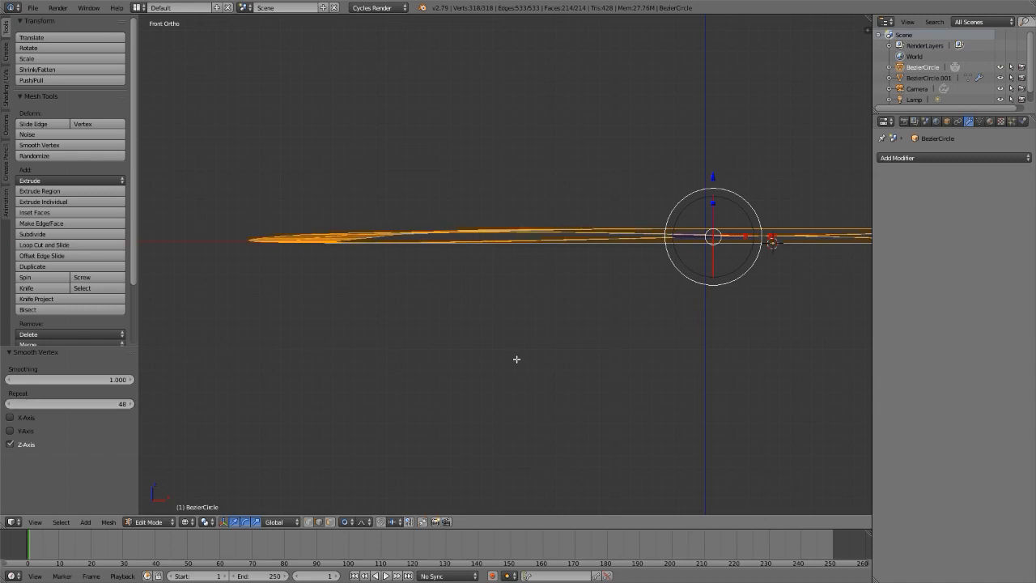
Try including the Y axis in the vertex smoothing and inspect the strips from above.
scroll(514, 359, down, 4)
key(KP_7)
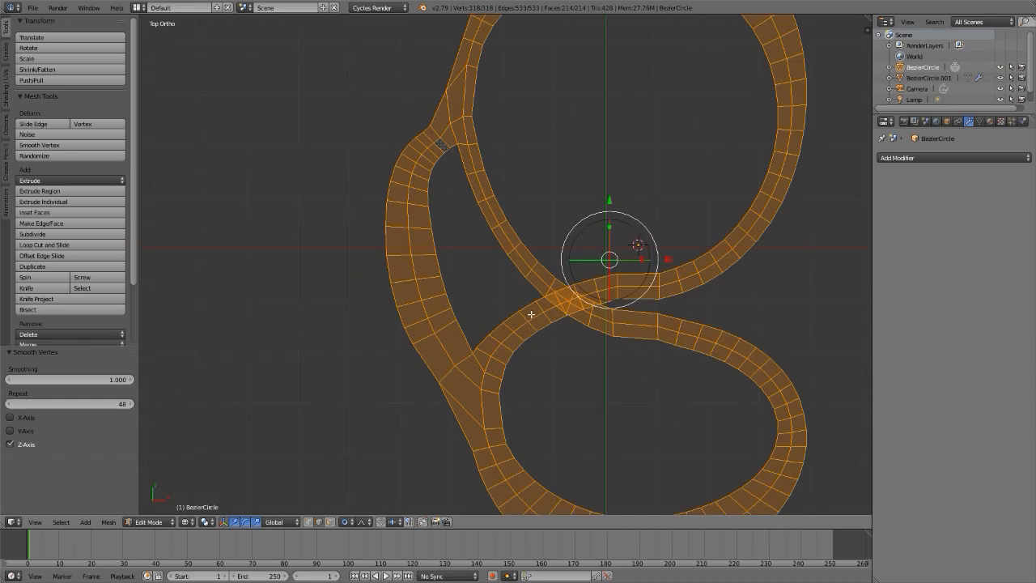
scroll(306, 318, down, 3)
scroll(462, 331, up, 5)
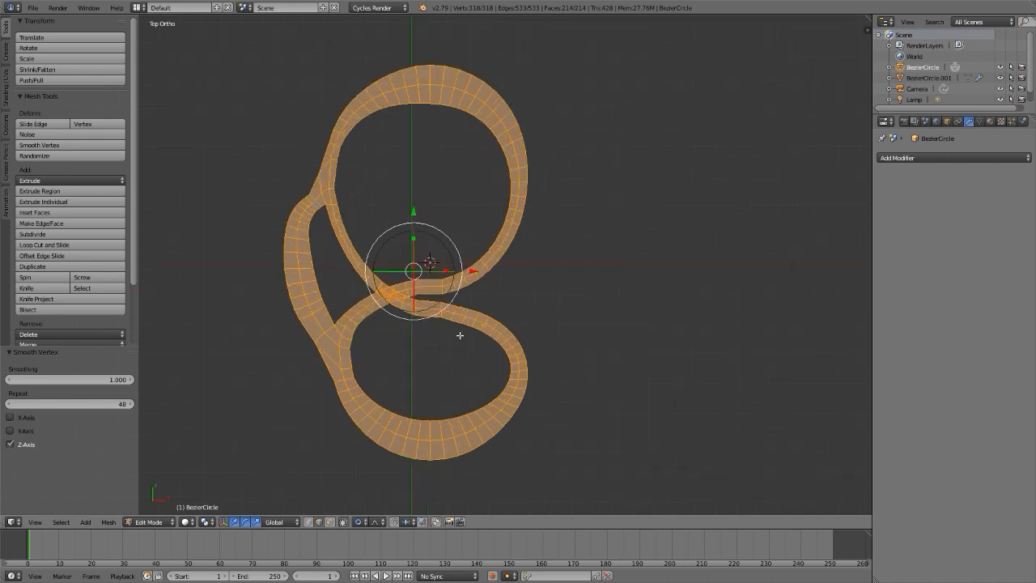
click(10, 431)
click(10, 432)
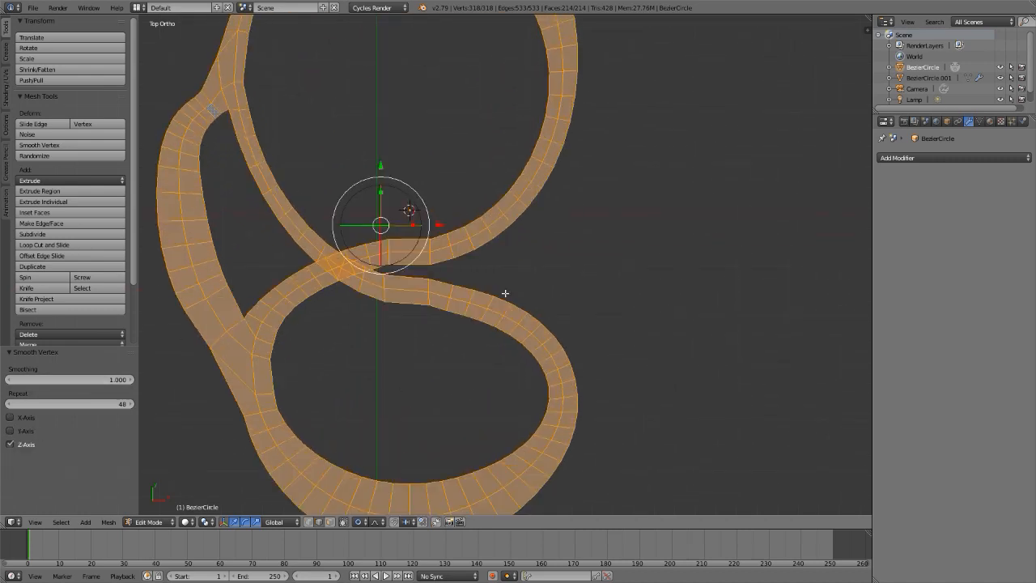
scroll(642, 230, down, 2)
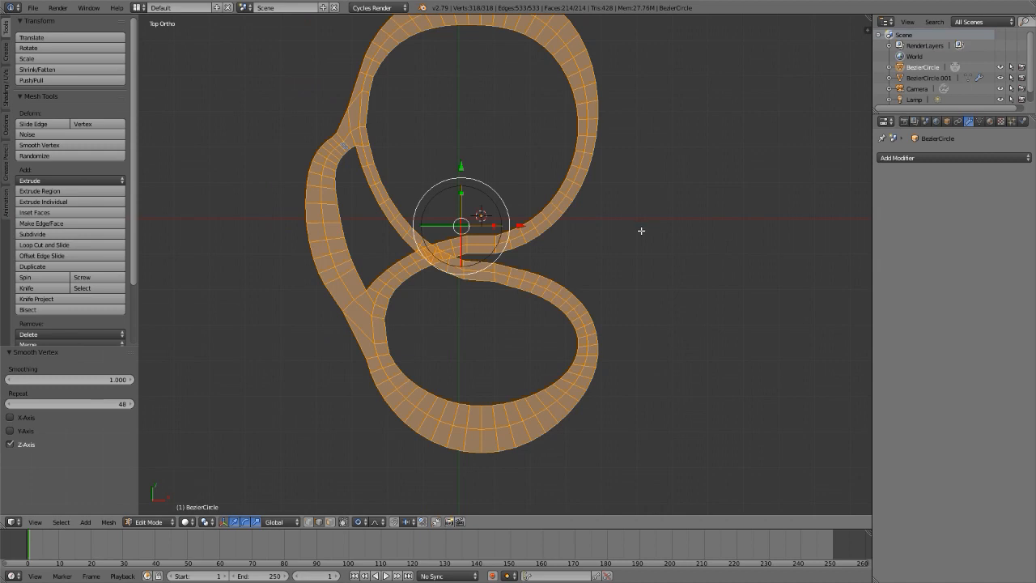
shift+middle_drag(641, 231, 640, 263)
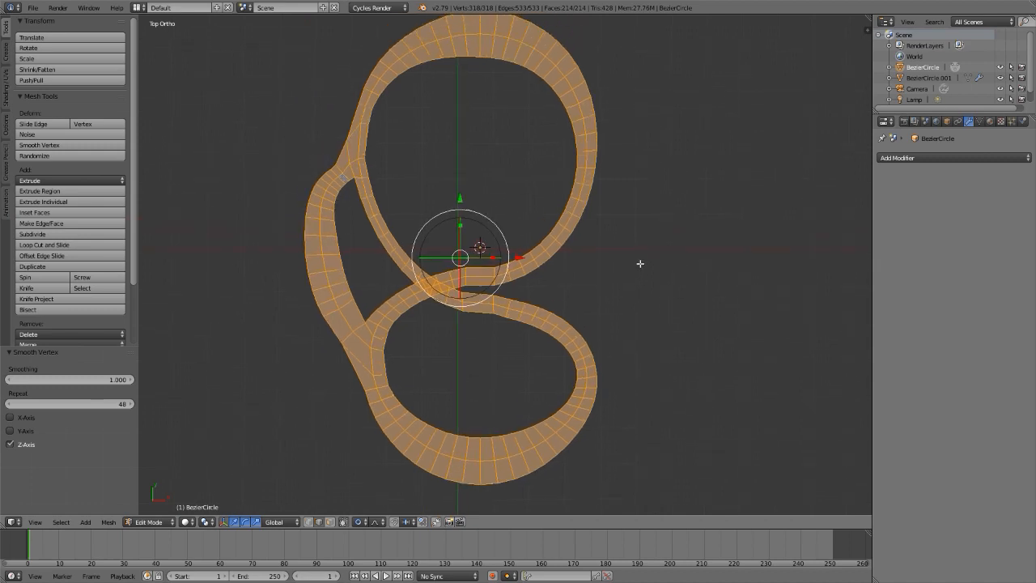
Apply Smooth Vertex to the whole mesh again with repeat 1, limited to the X and Y axes.
key(a)
key(a)
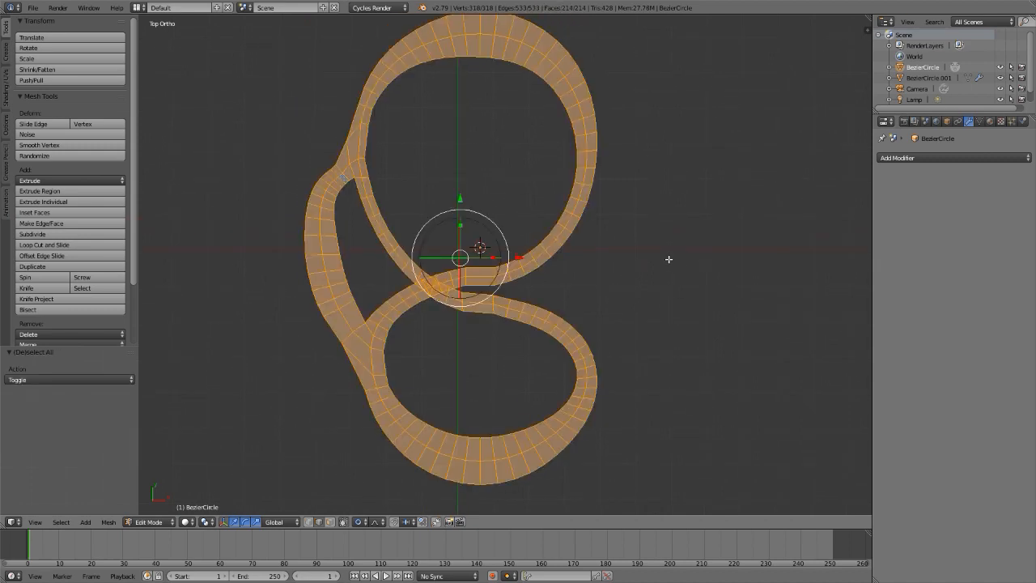
key(w)
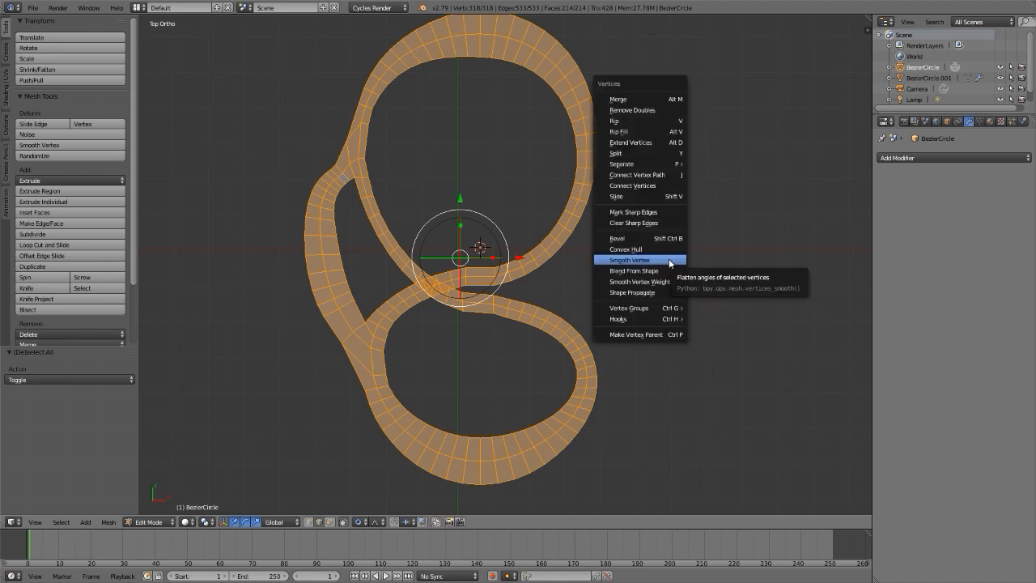
click(669, 259)
click(71, 402)
key(BackSpace)
text(1)
key(Return)
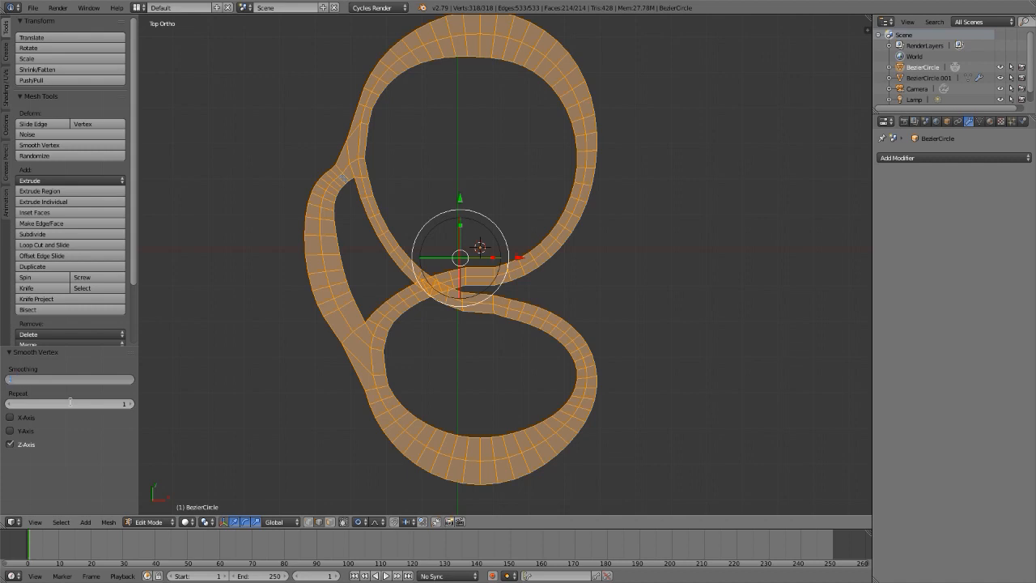
click(29, 430)
click(26, 417)
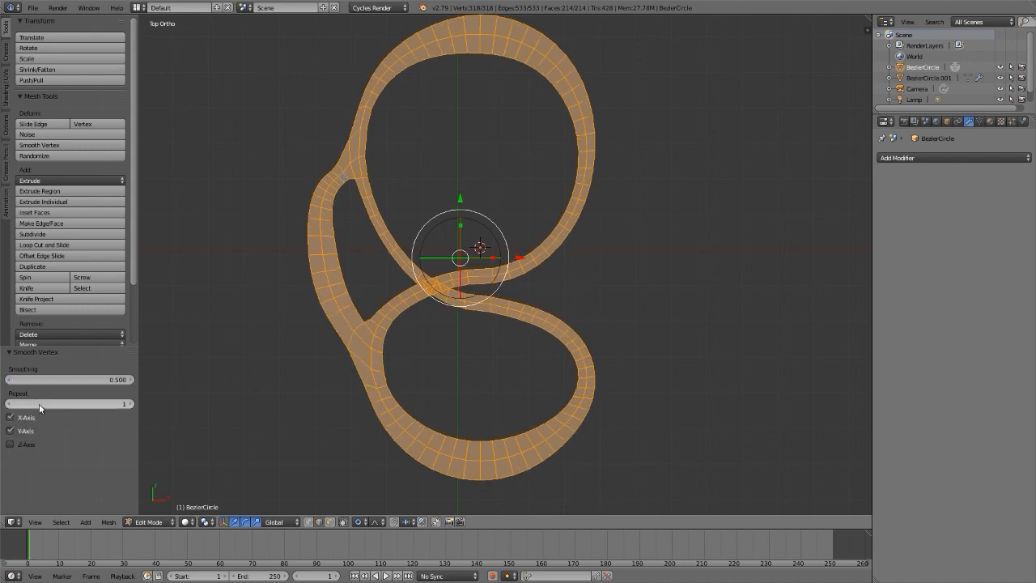
Set the X and Y smoothing to repeat 6 with a factor of 0.510 and inspect the crossing.
drag(70, 404, 93, 404)
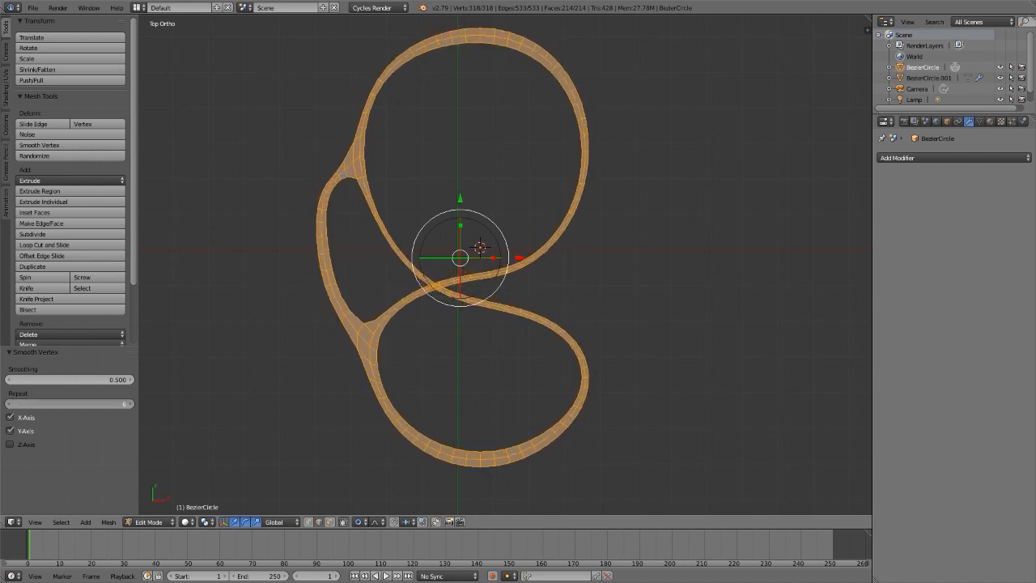
drag(64, 379, 88, 405)
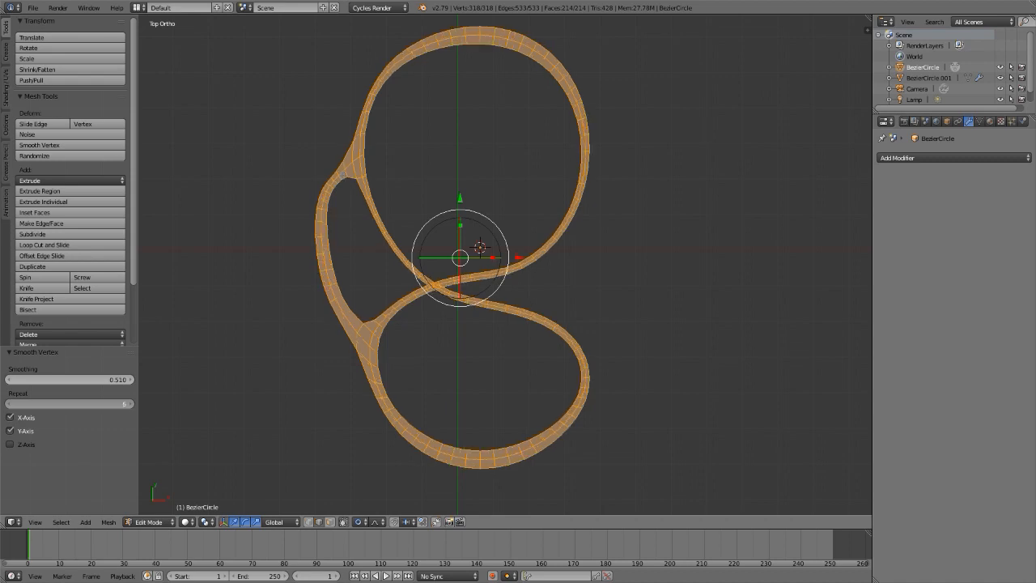
click(131, 403)
scroll(444, 281, up, 5)
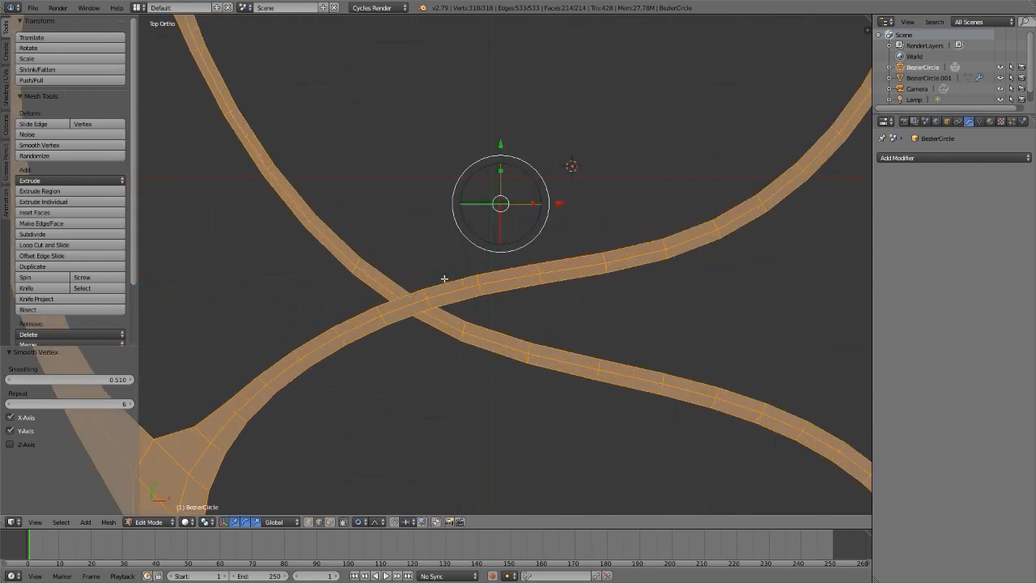
scroll(445, 279, down, 5)
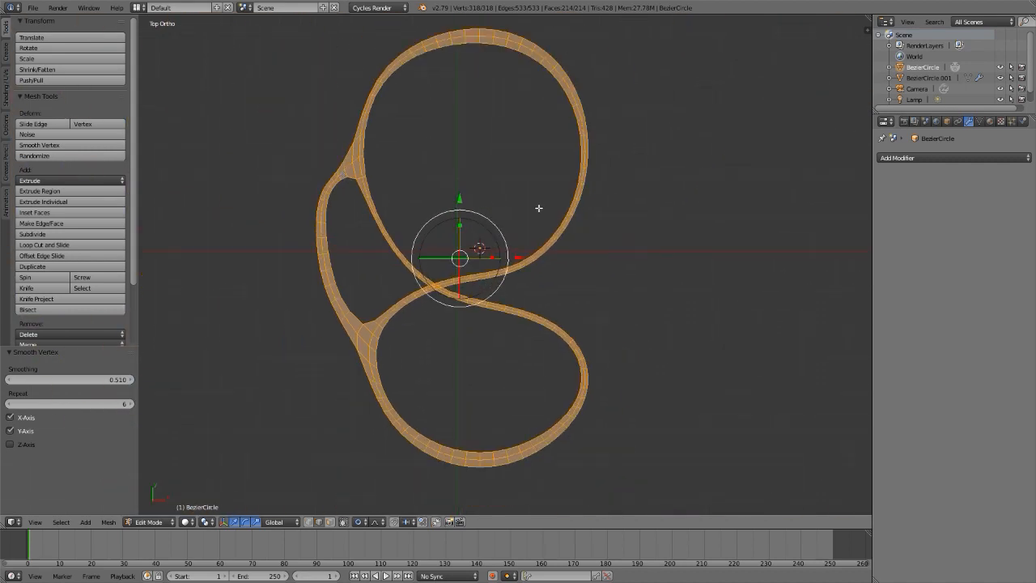
Leave mesh editing, show layer 1, and add a mesh plane there.
key(Tab)
middle_drag(538, 208, 489, 230)
key(1)
key(shift+a)
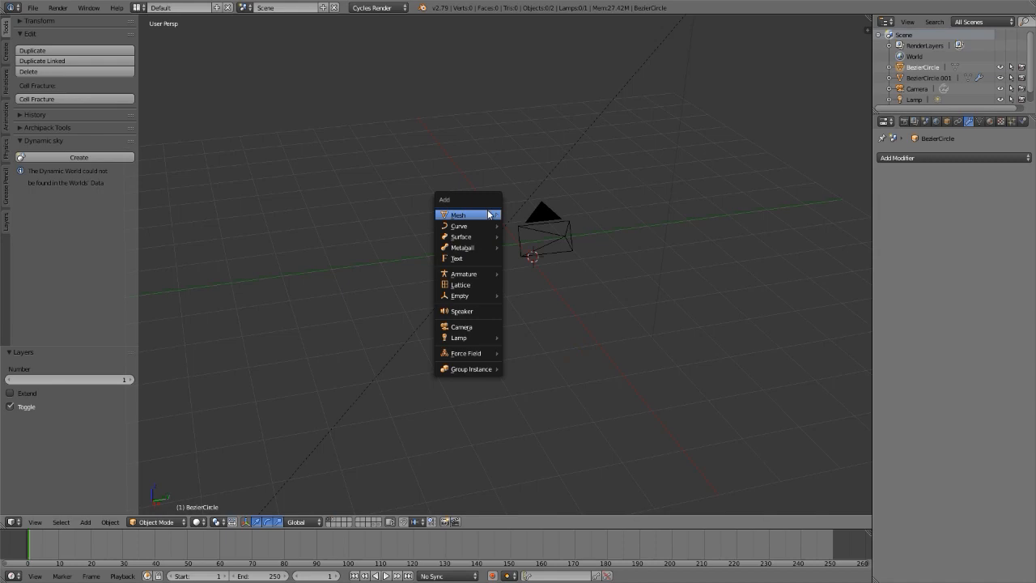
click(506, 214)
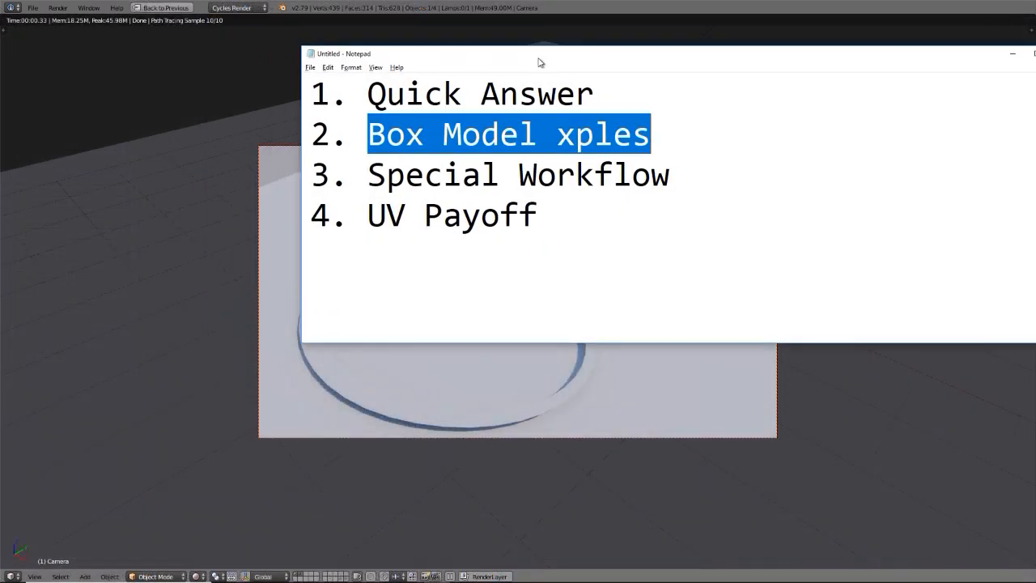
Move the Notepad outline off the render, fit the camera view to the window, and compare the rendered strip with the outline.
drag(540, 63, 863, 305)
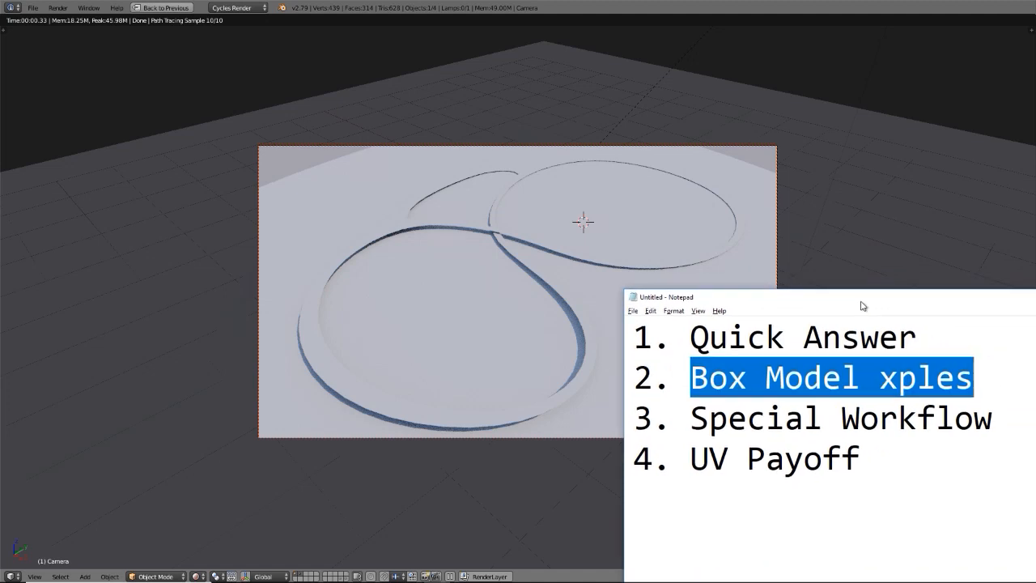
click(659, 174)
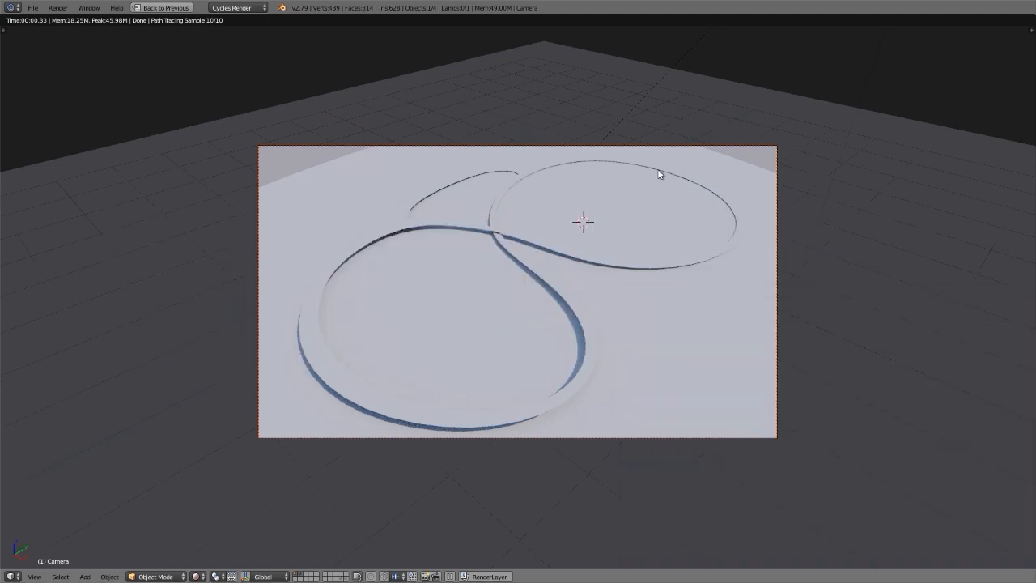
key(Home)
key(alt+Tab)
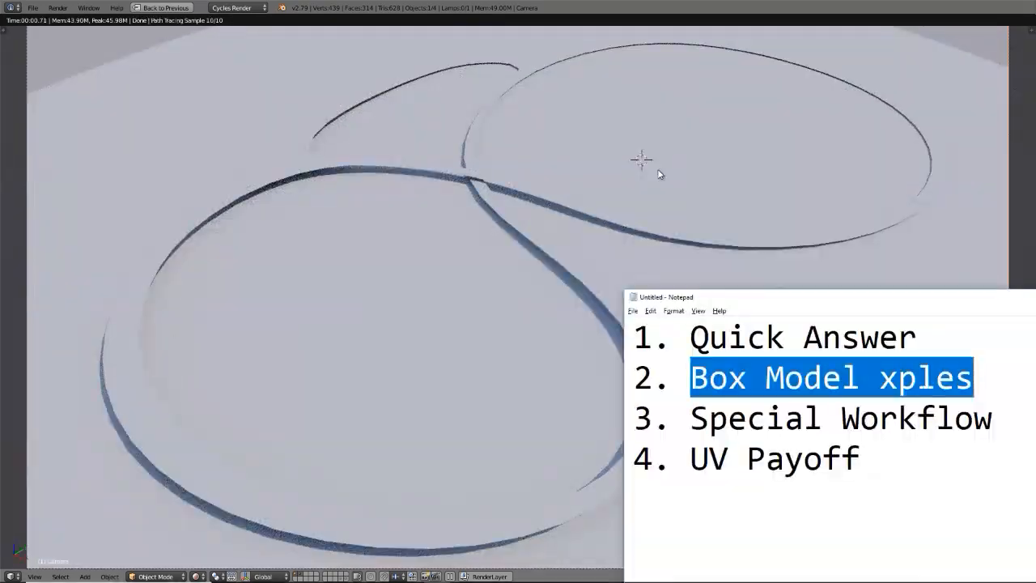
key(alt+Tab)
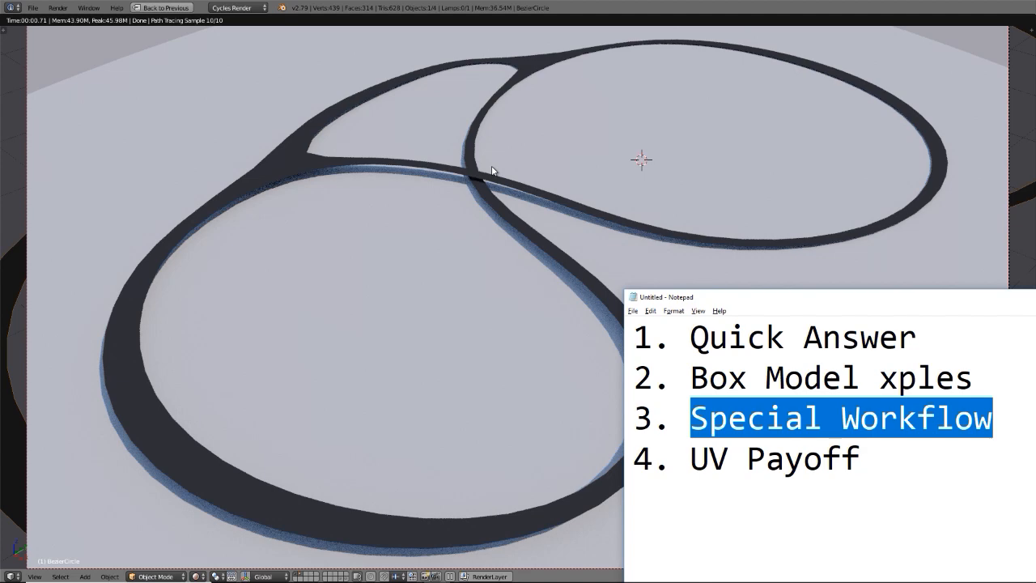
key(alt+Tab)
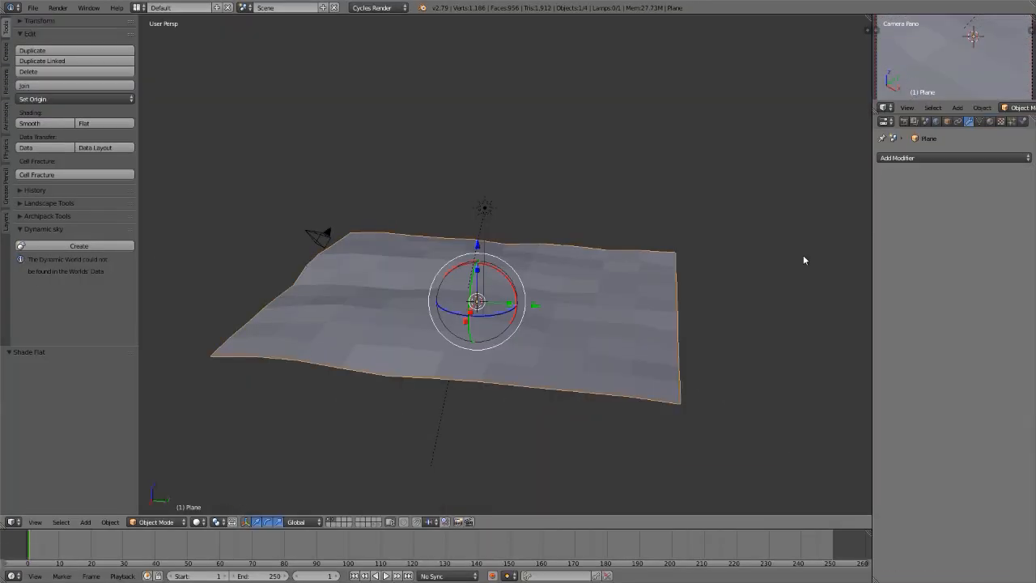
Add a Subdivision Surface modifier to the uneven plane.
click(937, 158)
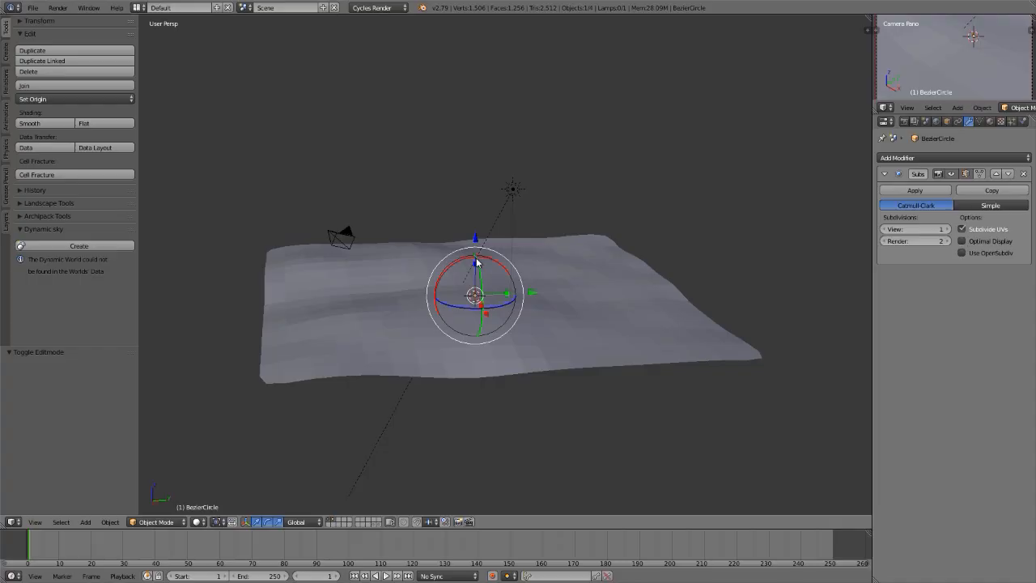
On layer 2, duplicate the looping strip in place and move the copy to layer 19.
key(2)
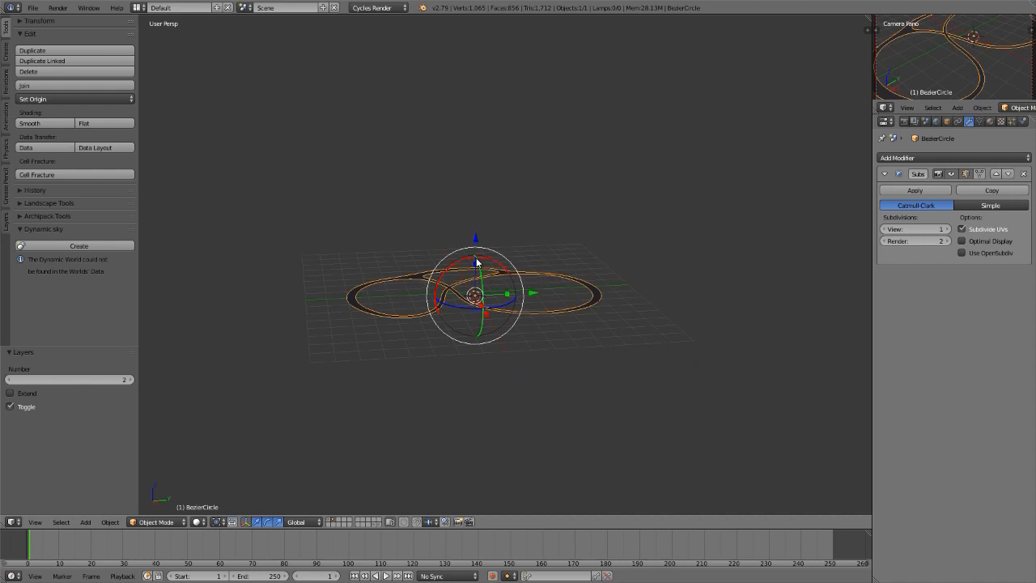
key(shift+d)
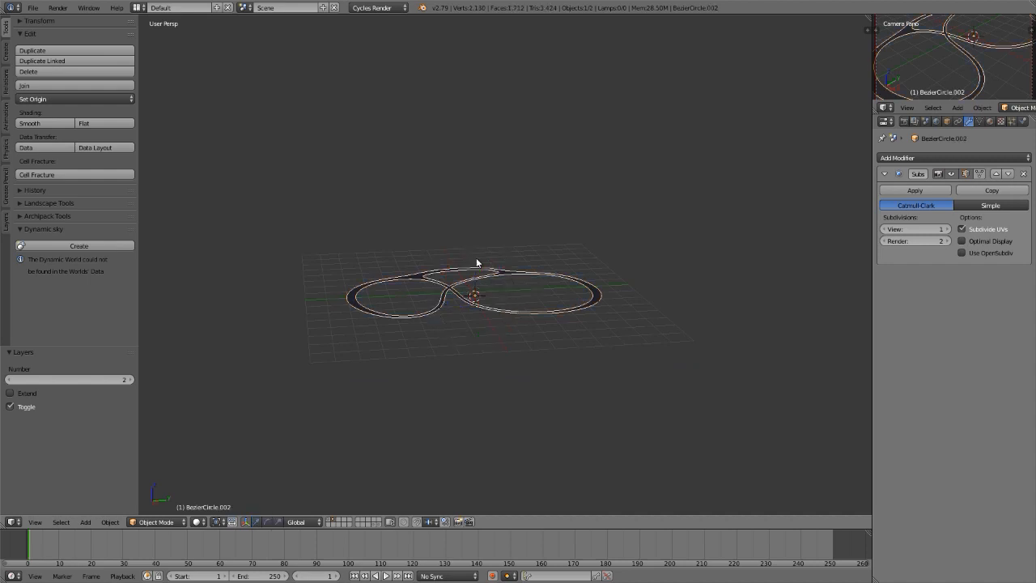
right_click(476, 261)
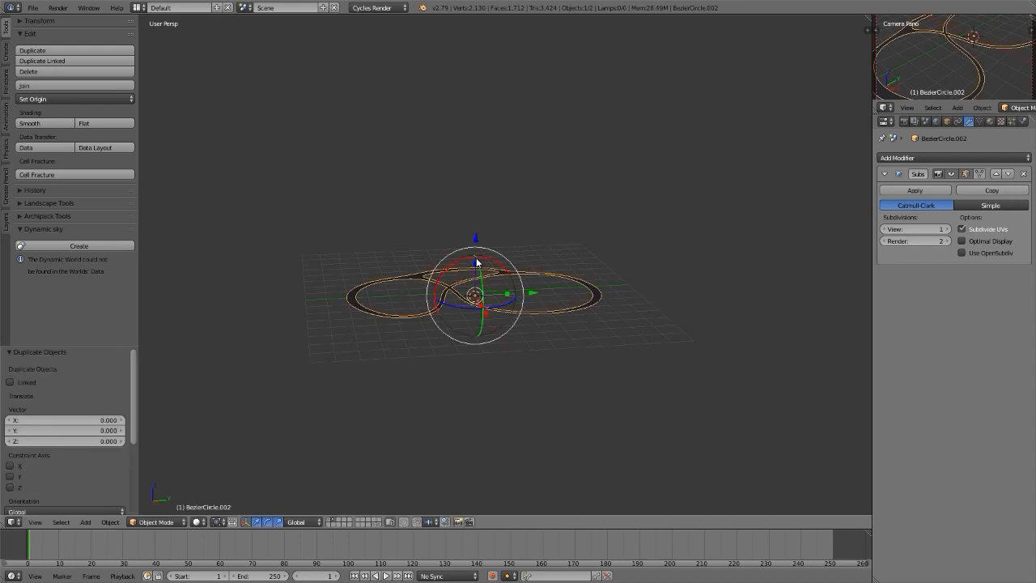
key(m)
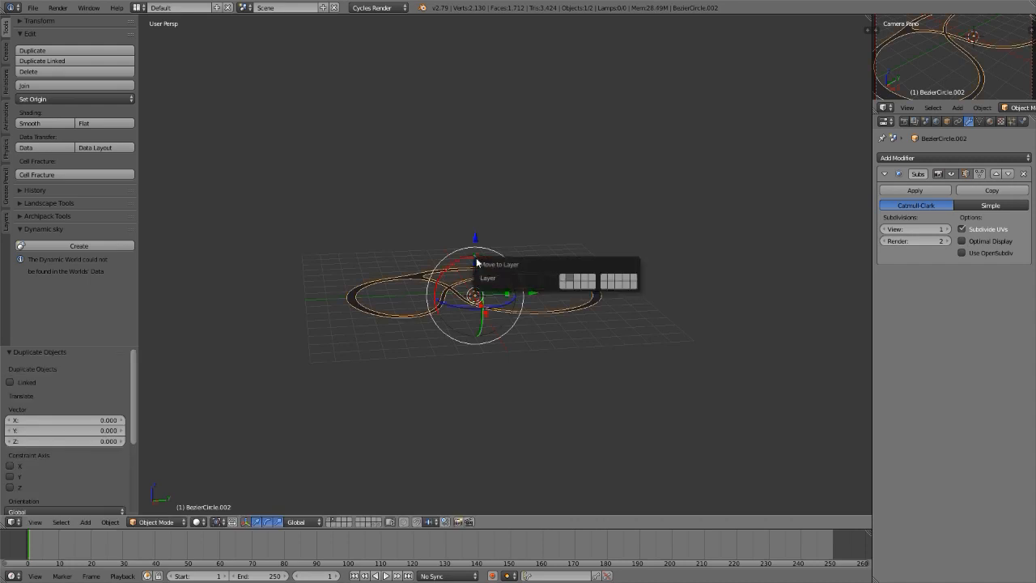
click(627, 286)
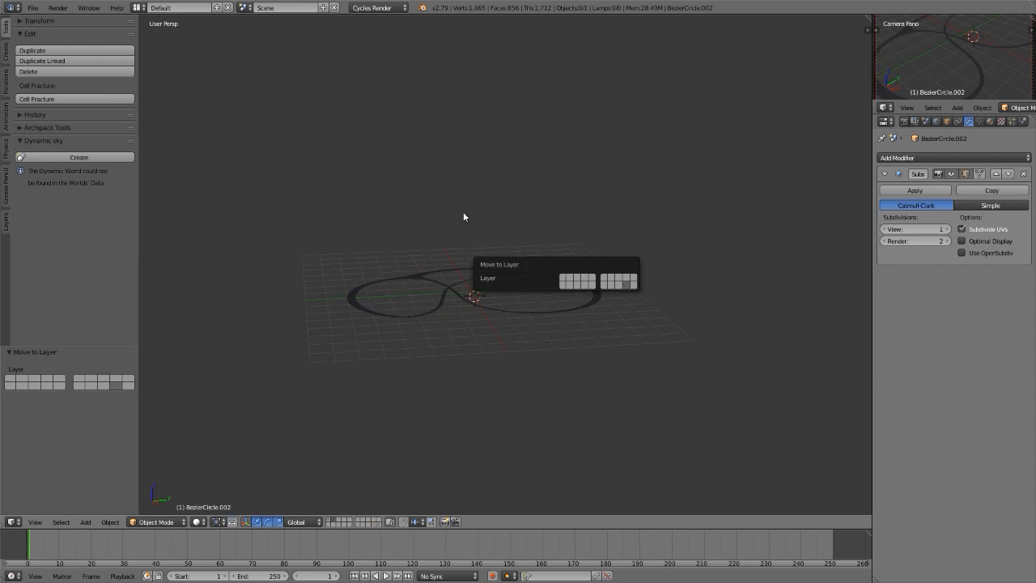
Display layer 19 and move the strip copy from there to layer 18.
shift+click(372, 523)
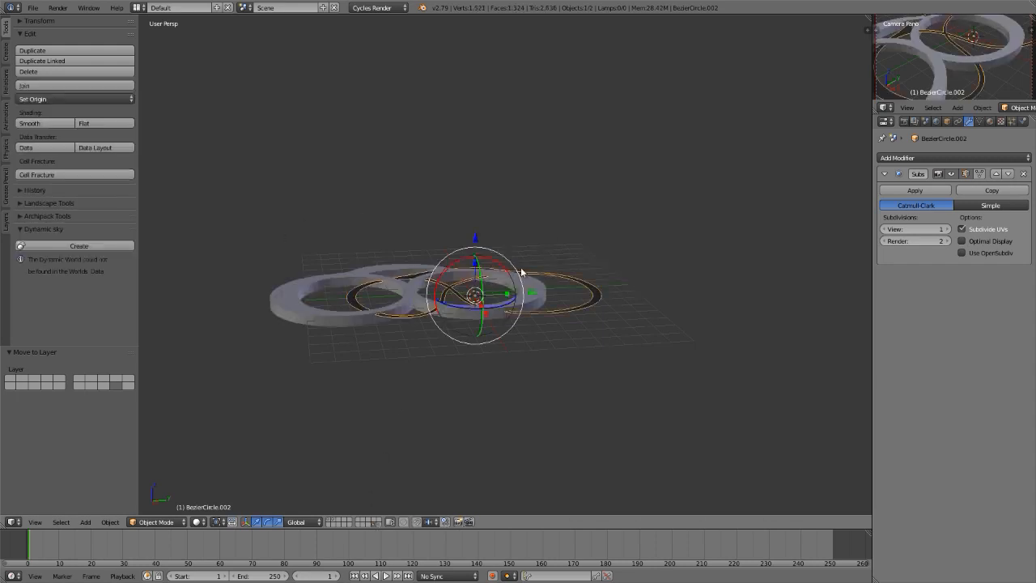
key(m)
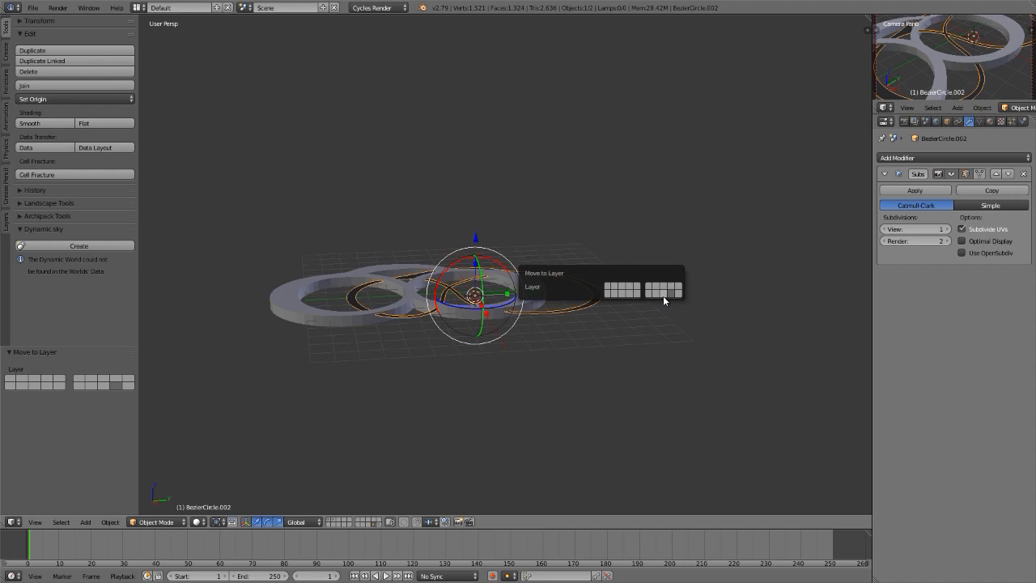
click(663, 294)
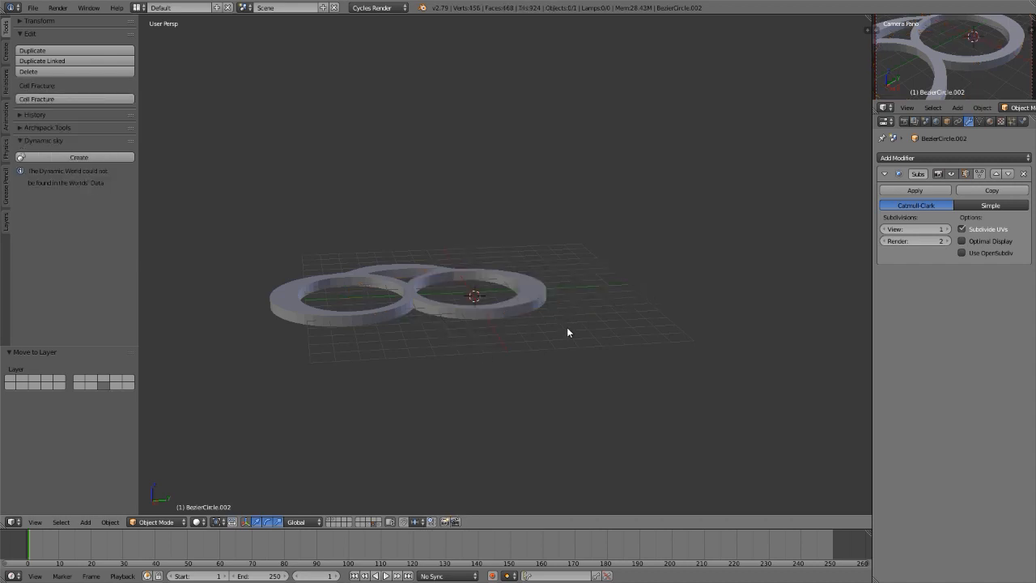
Show only layer 2, select the original looping strip, and examine its crossing and side connection.
key(2)
right_click(416, 276)
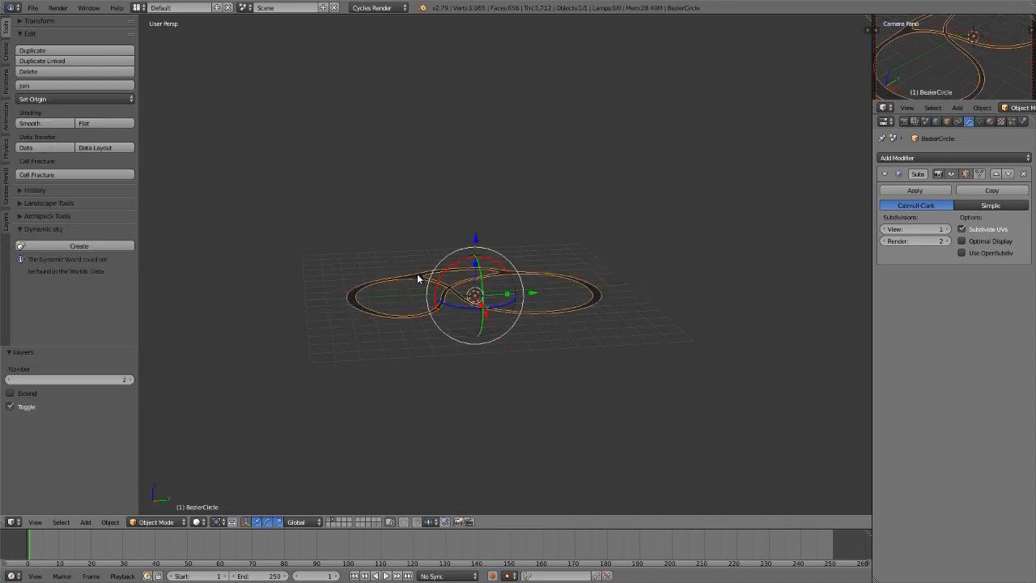
middle_drag(417, 276, 474, 308)
scroll(462, 297, up, 2)
scroll(463, 301, up, 3)
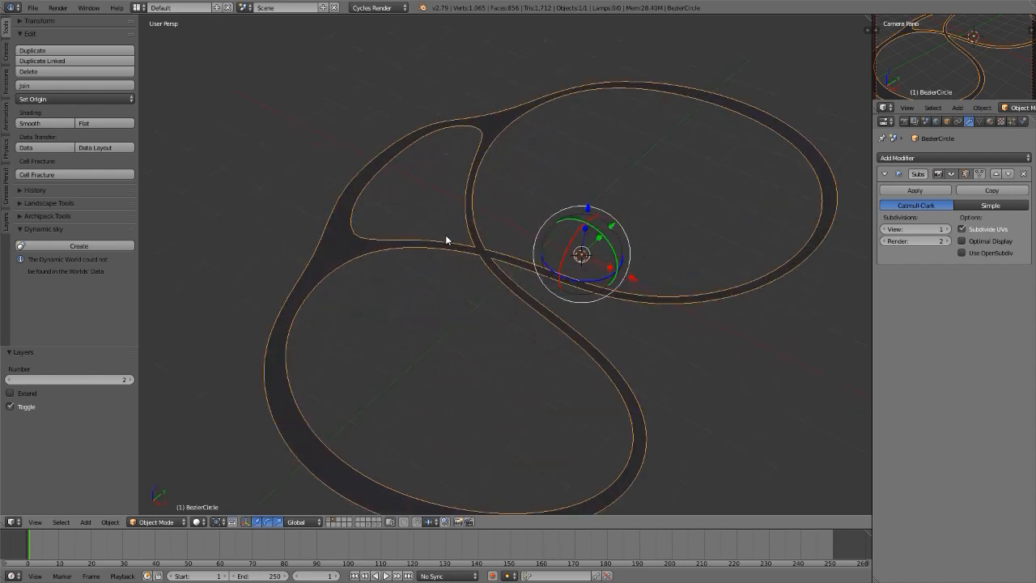
middle_drag(446, 235, 423, 221)
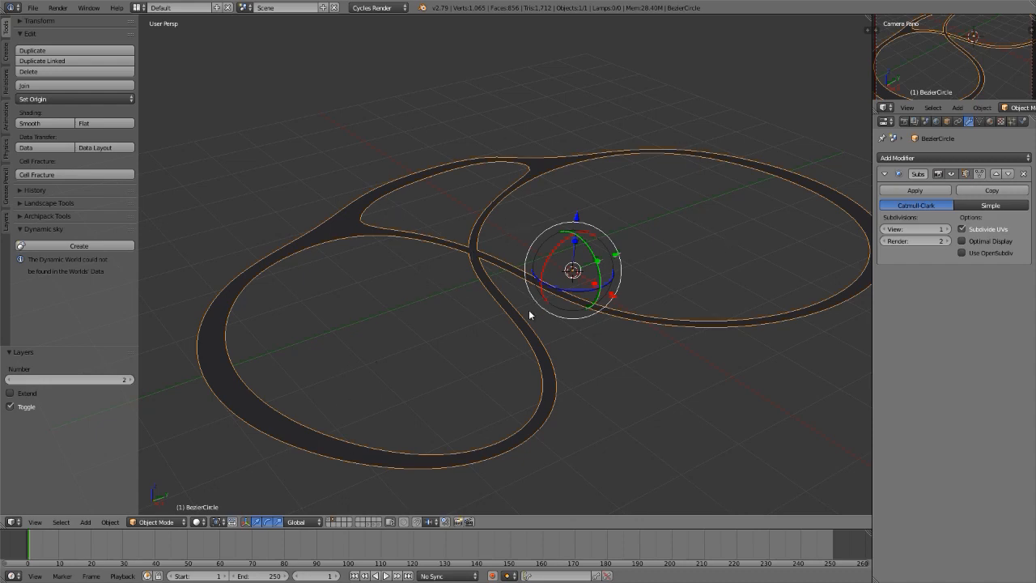
scroll(500, 235, down, 2)
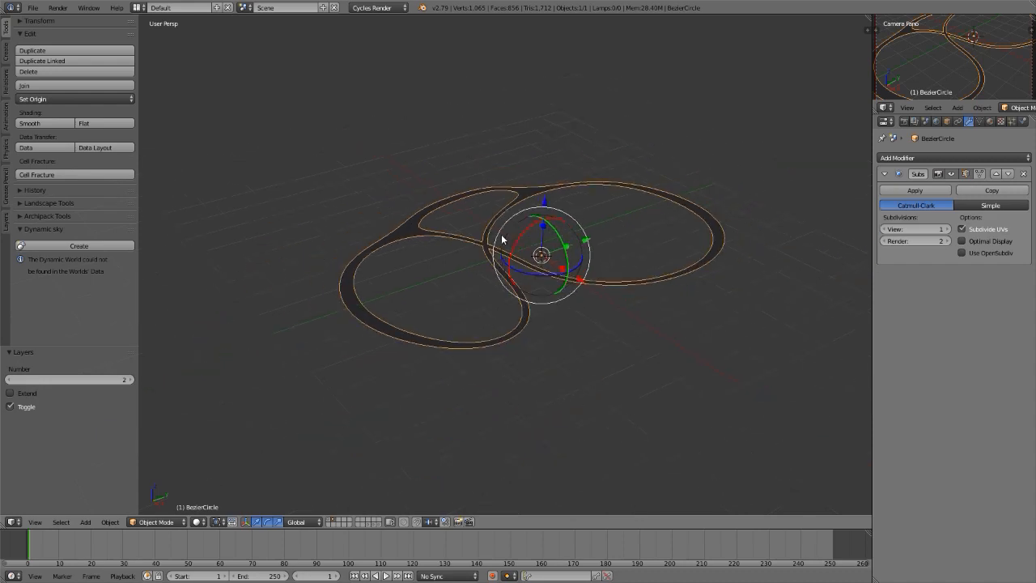
Move the uneven plane from layer 1 to layer 3 and show it together with the strip on layer 2.
key(shift+1)
middle_drag(487, 251, 580, 294)
middle_drag(547, 218, 535, 314)
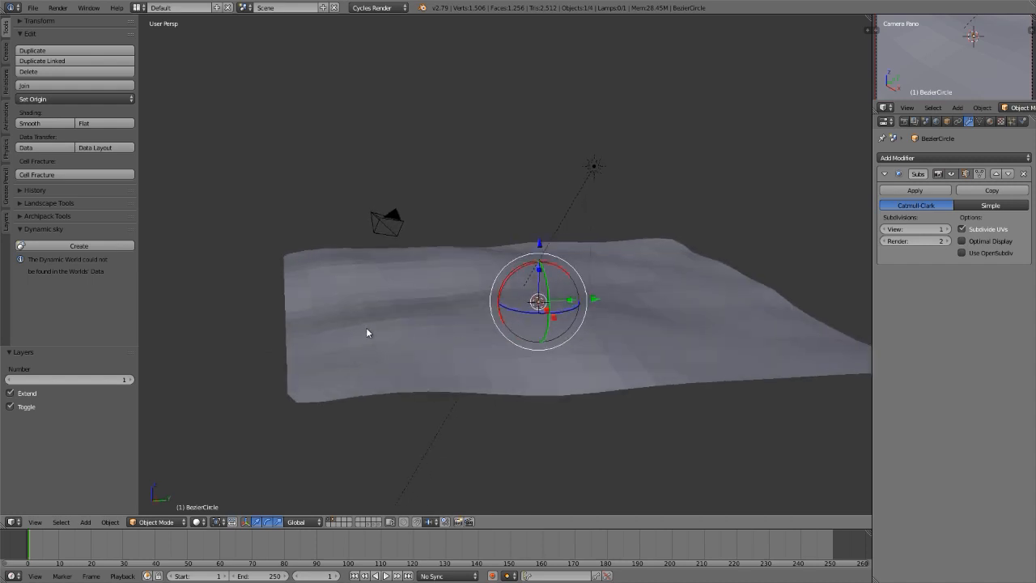
mouse_move(366, 332)
middle_down()
mouse_move(387, 310)
mouse_move(386, 329)
middle_up()
right_click(386, 328)
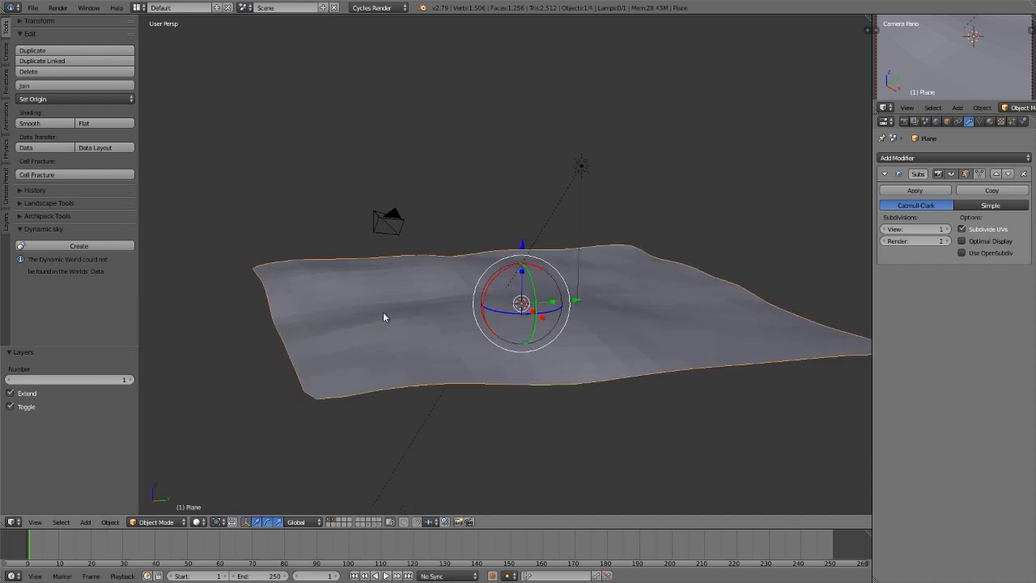
key(m)
key(3)
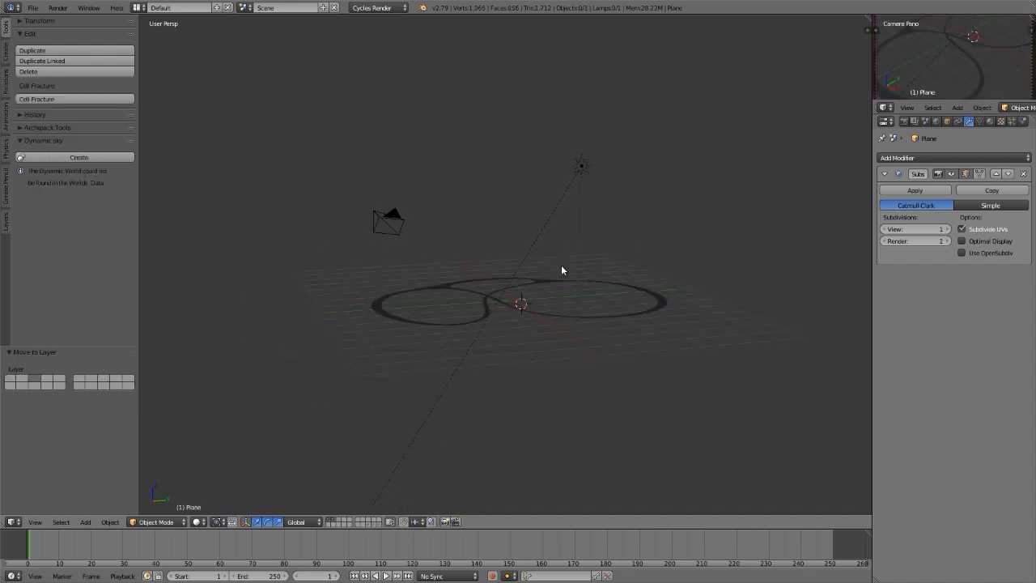
key(3)
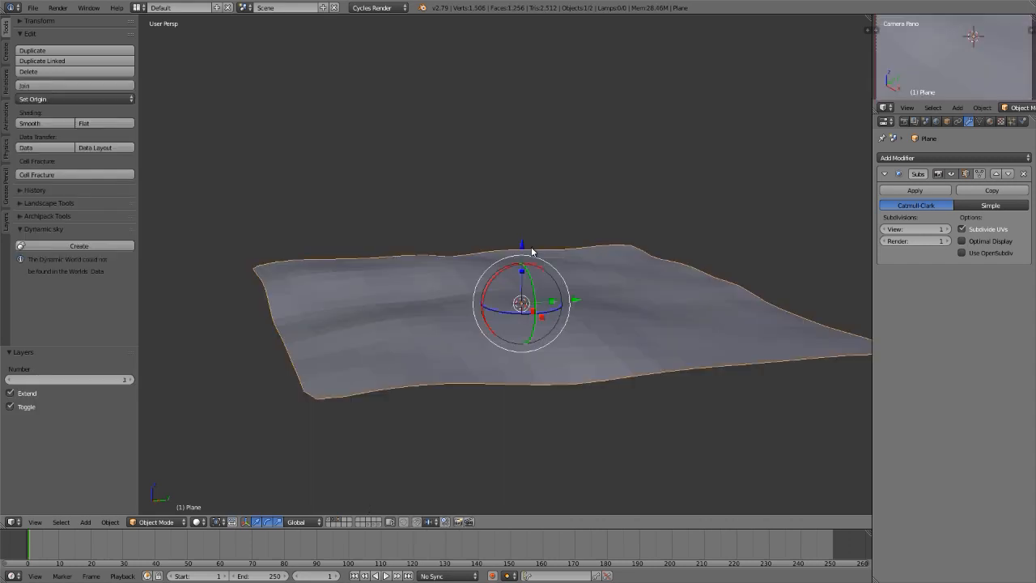
Rename the uneven plane as terrain.
shift+middle_drag(555, 281, 544, 276)
shift+middle_drag(575, 310, 487, 260)
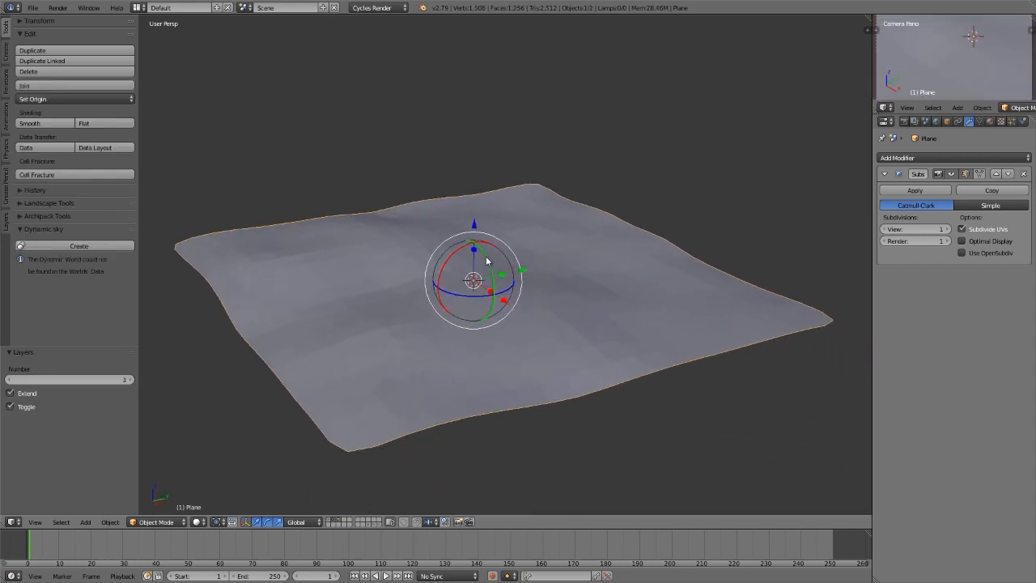
middle_drag(404, 307, 403, 254)
key(n)
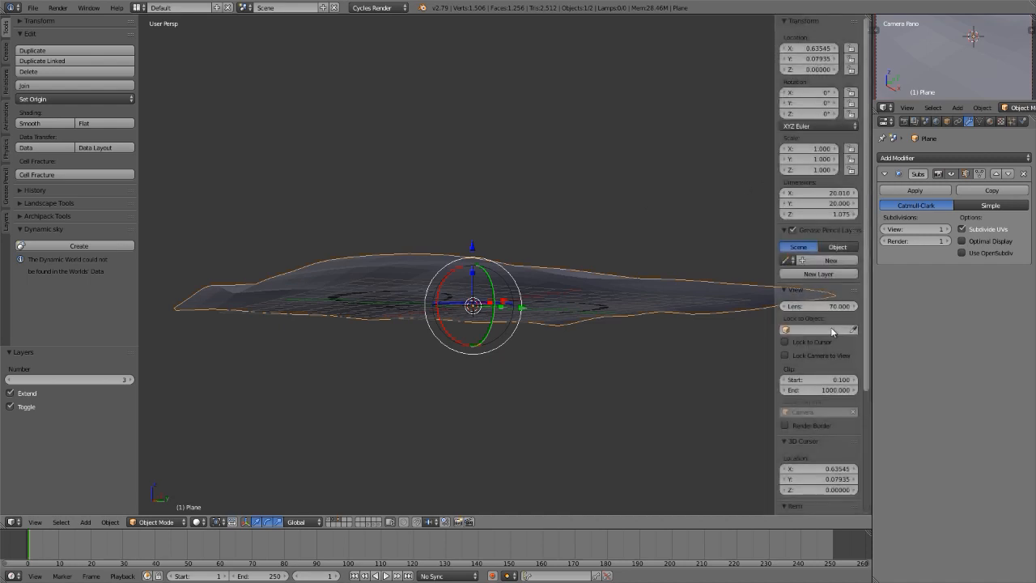
scroll(829, 371, down, 5)
click(829, 371)
text(terrain)
key(Return)
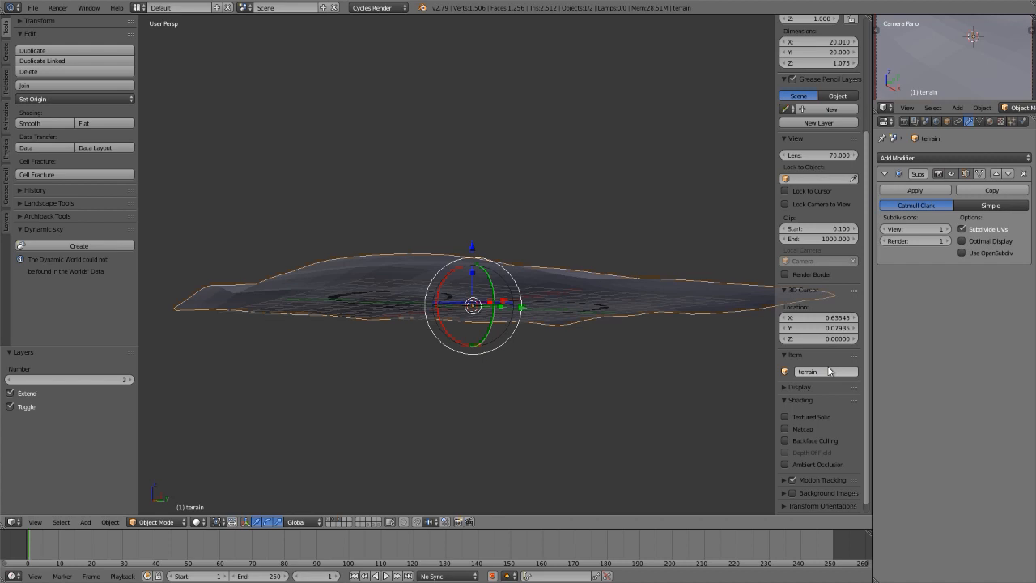
key(n)
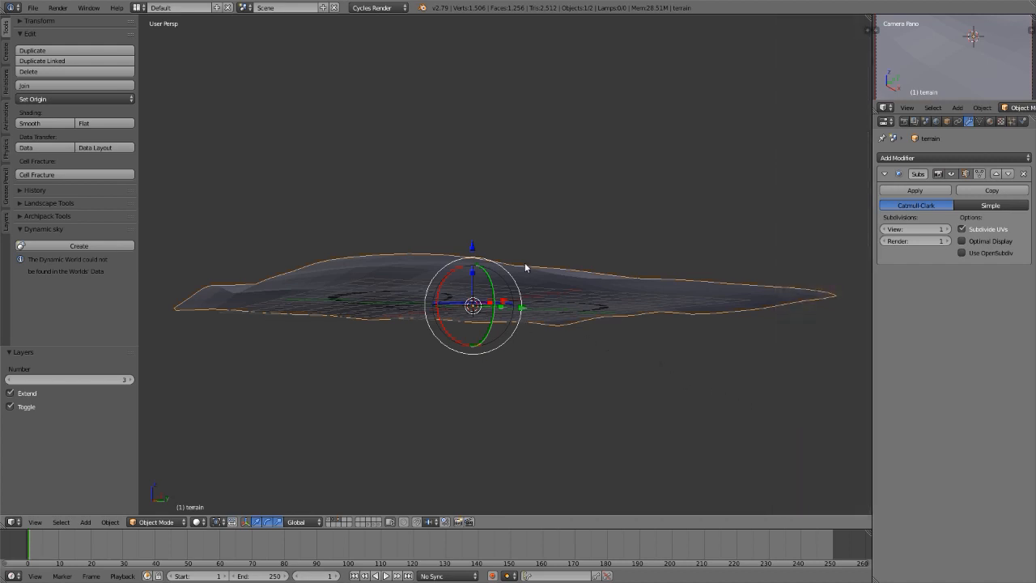
Add a Shrinkwrap modifier to the looping strip with terrain as its target and Project as its mode.
right_click(334, 295)
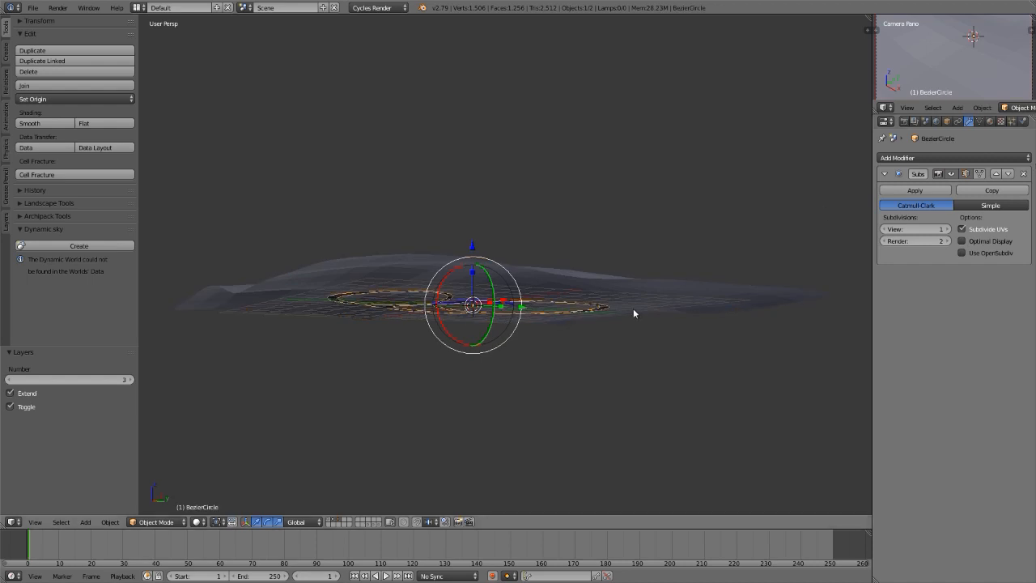
click(975, 121)
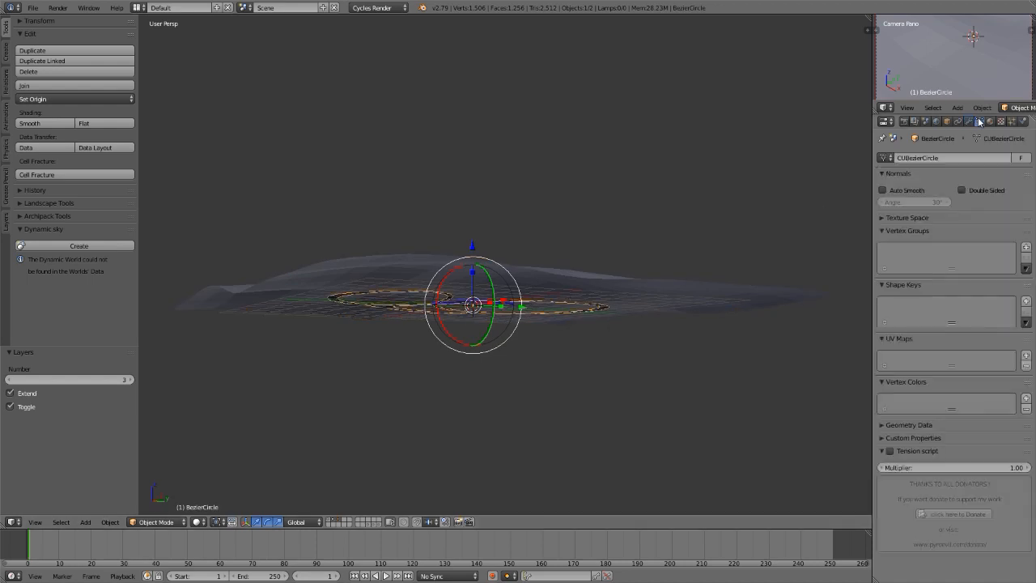
click(969, 120)
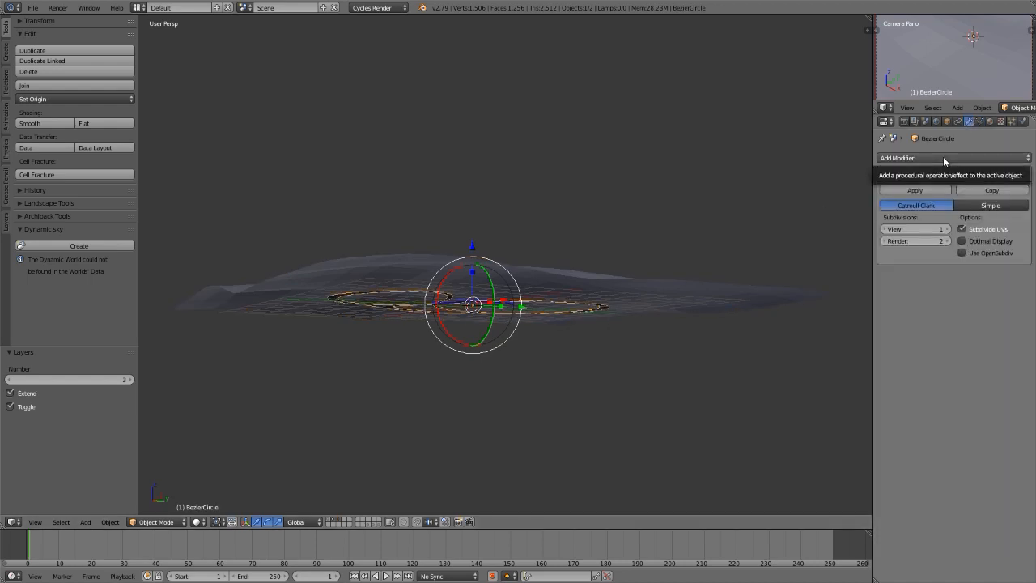
middle_drag(600, 308, 601, 343)
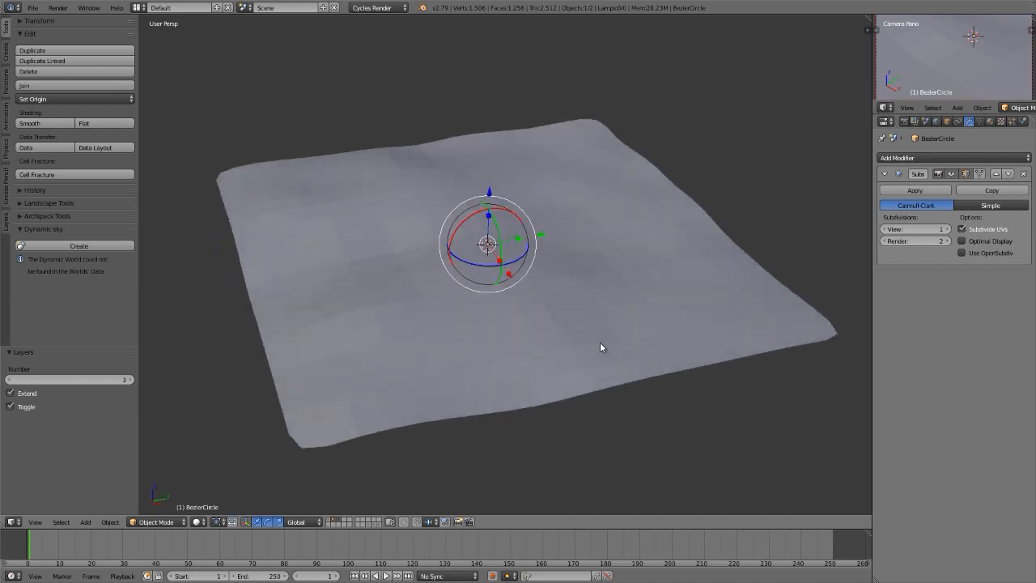
click(956, 157)
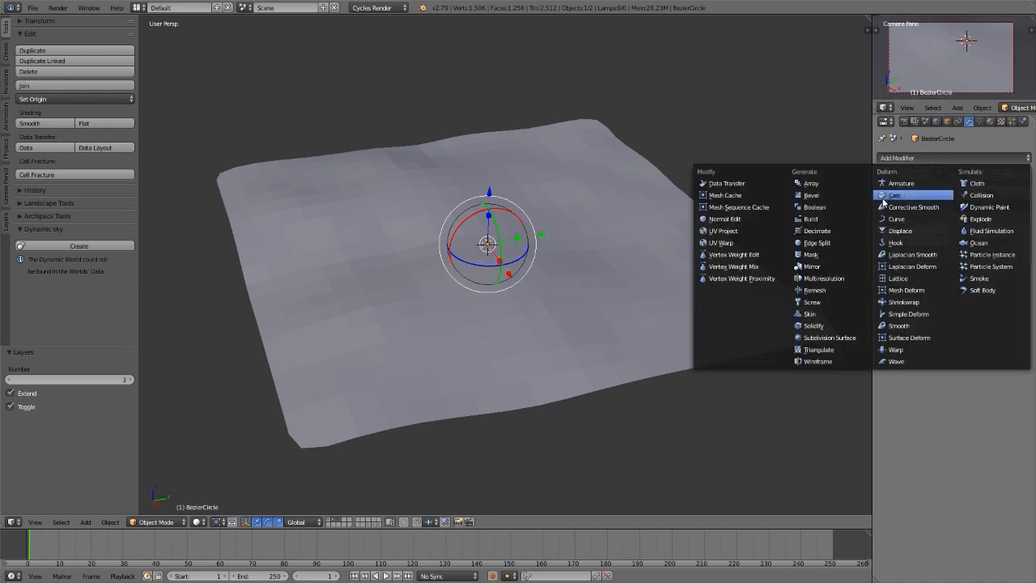
click(899, 303)
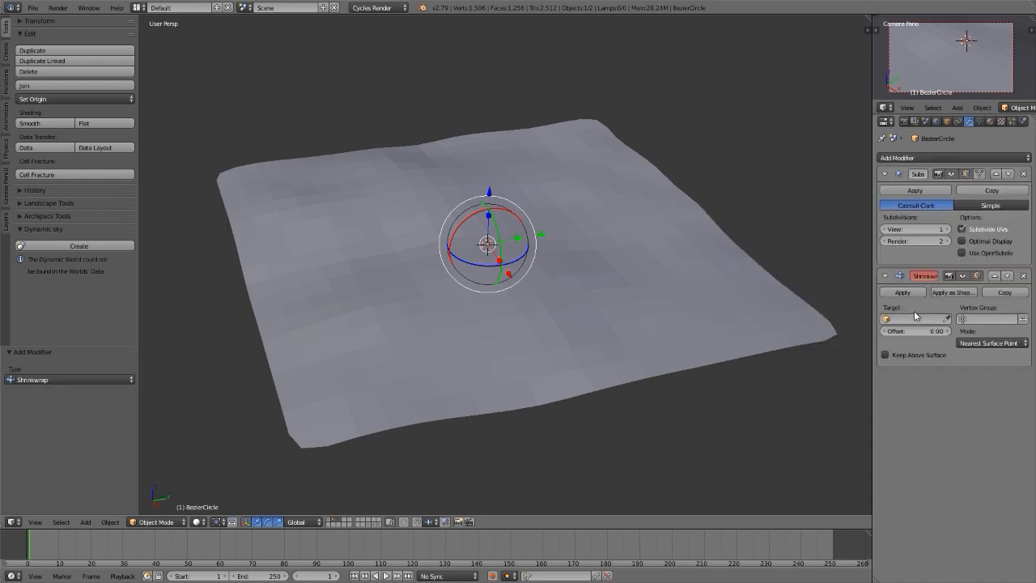
click(925, 319)
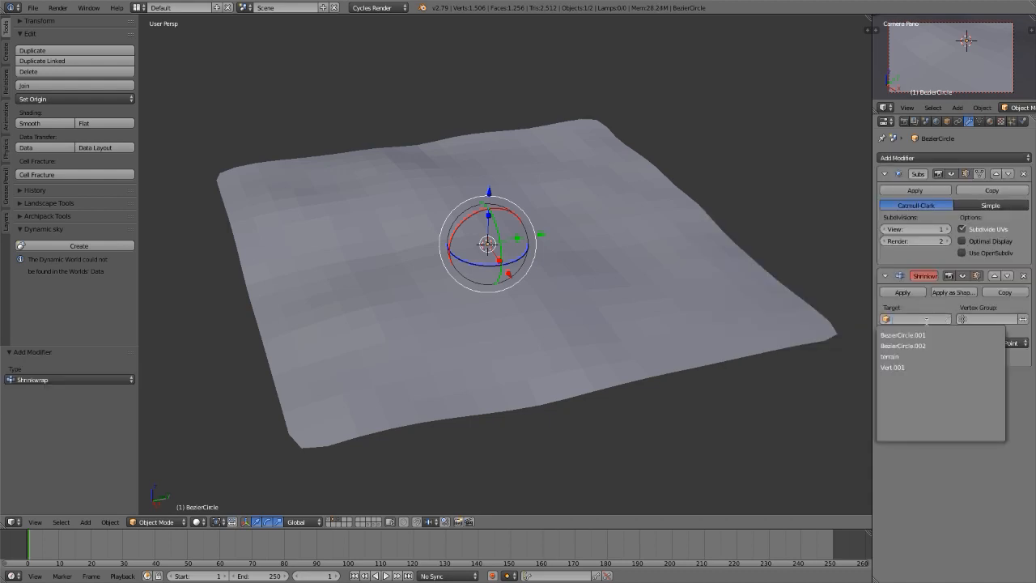
click(894, 356)
click(976, 343)
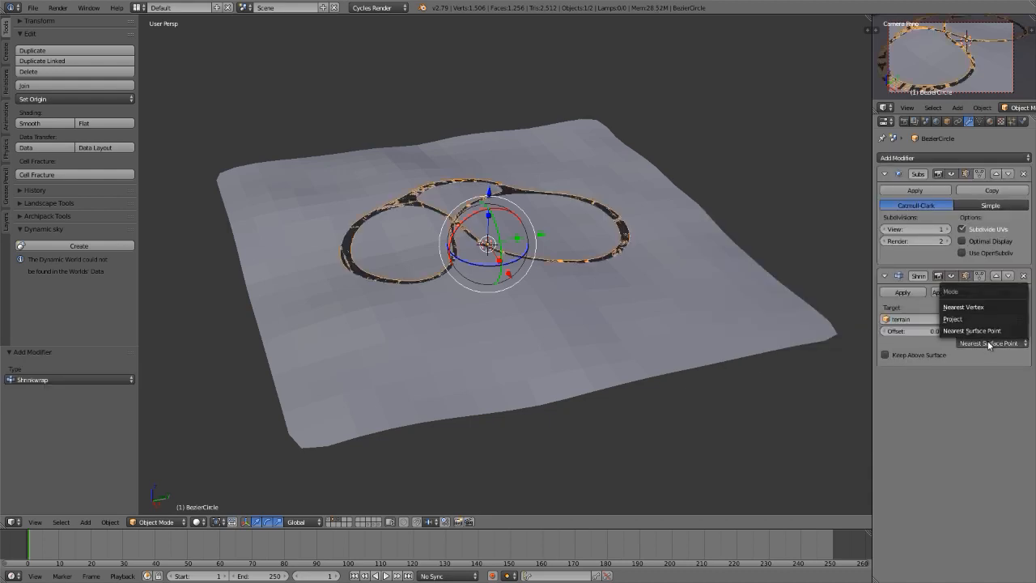
click(965, 320)
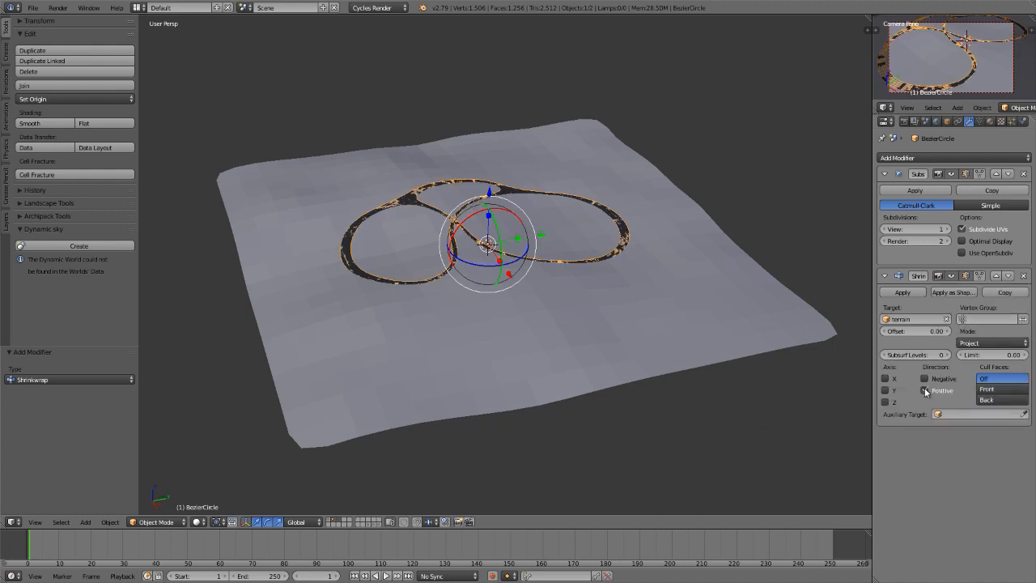
Set the strip's shrinkwrap offset to 0.01 and rotate the strip -70° about the Z axis.
middle_drag(373, 279, 386, 218)
scroll(432, 314, up, 7)
middle_drag(464, 276, 442, 309)
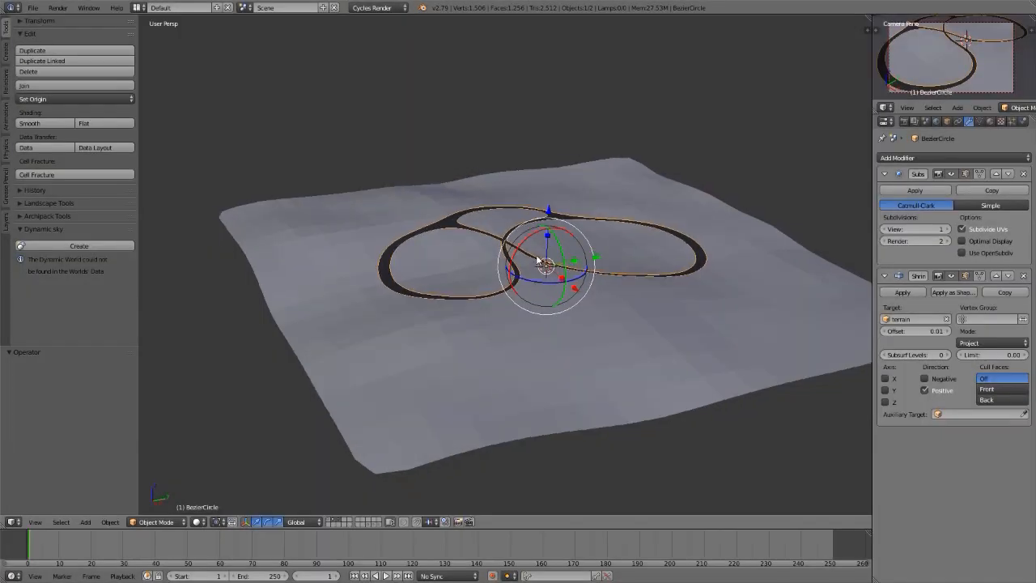
middle_drag(535, 259, 554, 278)
drag(553, 281, 396, 409)
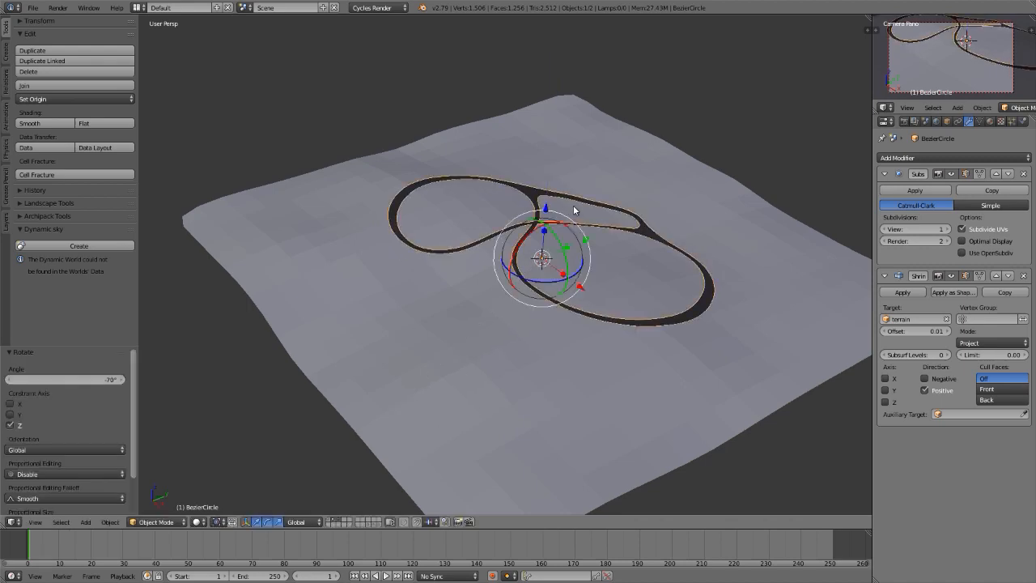
scroll(532, 212, up, 3)
mouse_move(561, 231)
shift+middle_down()
mouse_move(517, 209)
mouse_move(481, 208)
mouse_move(477, 182)
mouse_move(551, 228)
shift+middle_up()
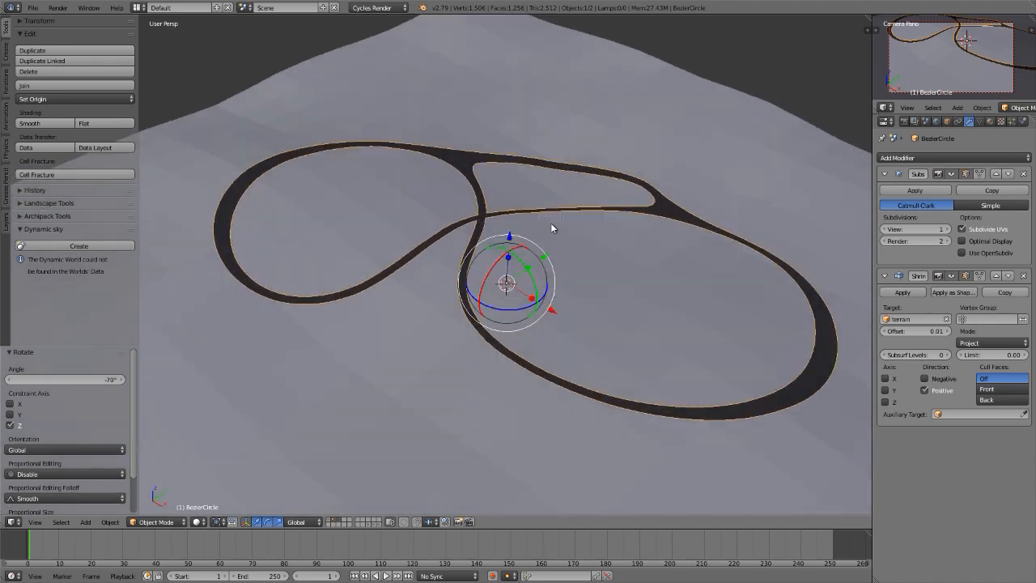
Rotate the strip another 15° about Z and move it about 1.1 units along the Y axis.
scroll(555, 235, down, 5)
drag(556, 301, 566, 296)
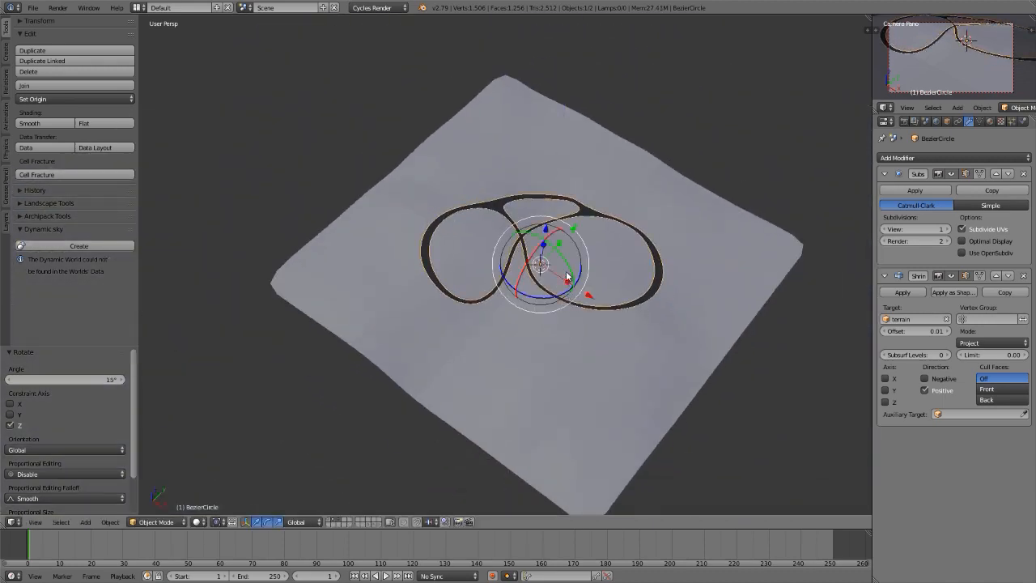
key(g)
key(y)
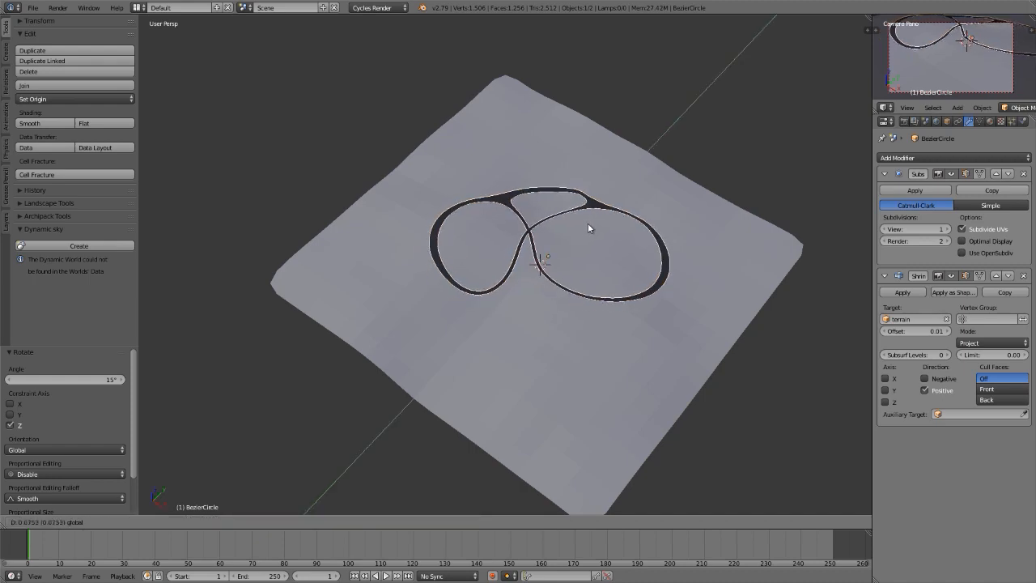
click(595, 221)
Examine how the strip and its crossing follow the terrain surface from low and close angles.
scroll(611, 207, up, 3)
middle_drag(553, 189, 543, 217)
scroll(497, 232, up, 8)
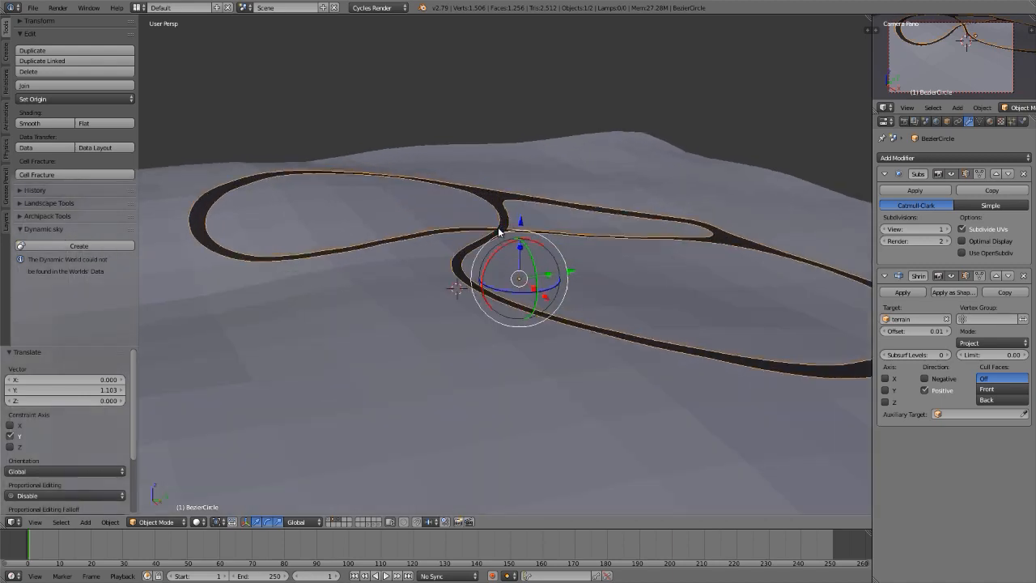
mouse_move(524, 236)
middle_down()
mouse_move(512, 216)
mouse_move(529, 235)
middle_up()
scroll(530, 236, down, 12)
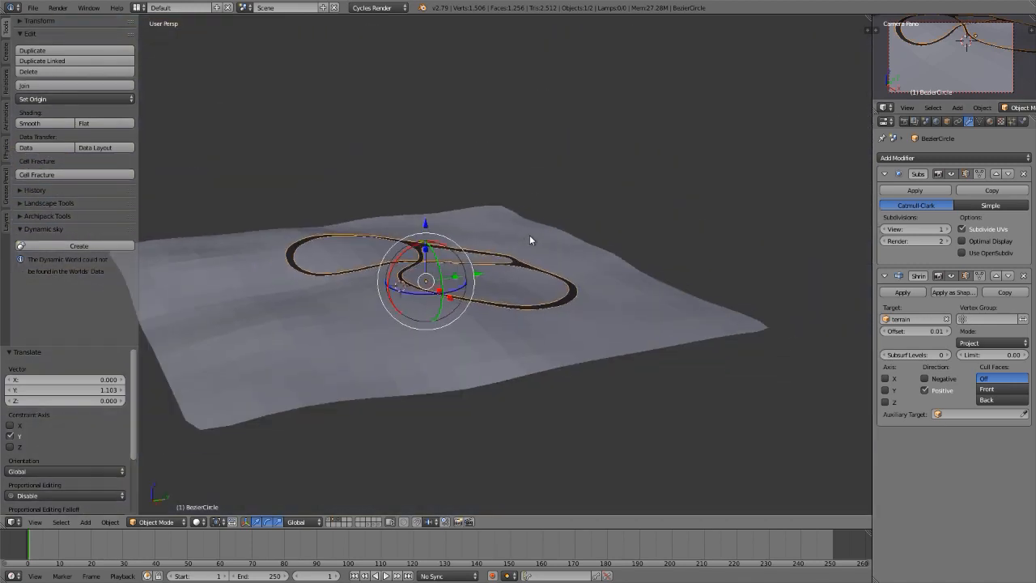
middle_drag(415, 278, 442, 287)
scroll(442, 273, up, 2)
scroll(442, 275, up, 2)
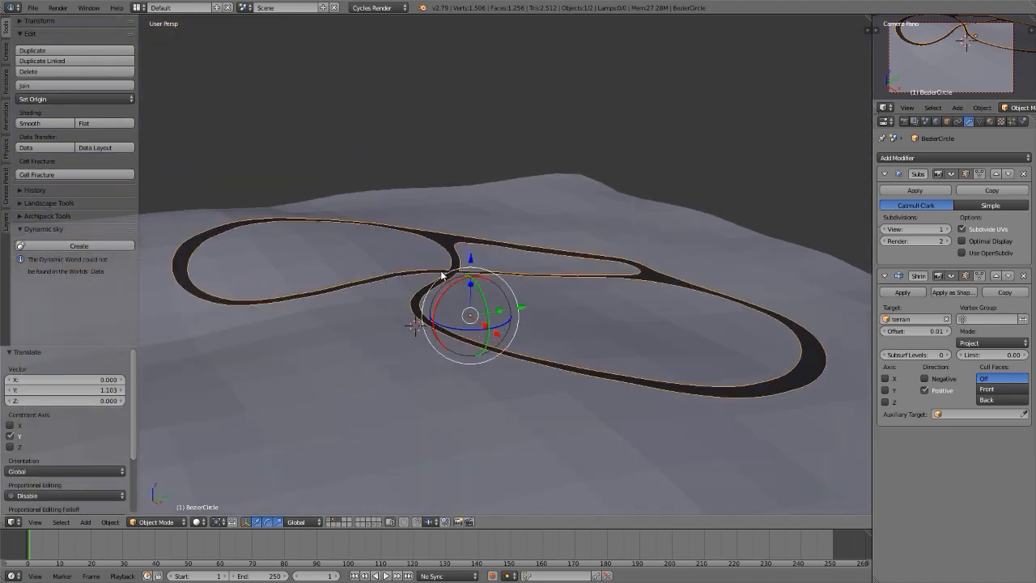
scroll(442, 275, down, 1)
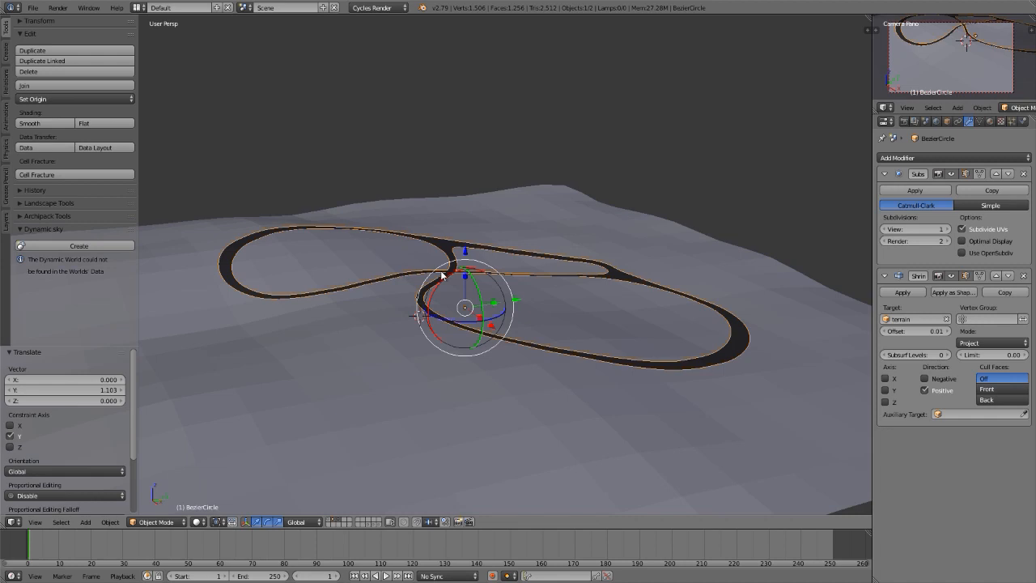
Check the topic outline in Notepad and return to Blender.
key(alt+Tab)
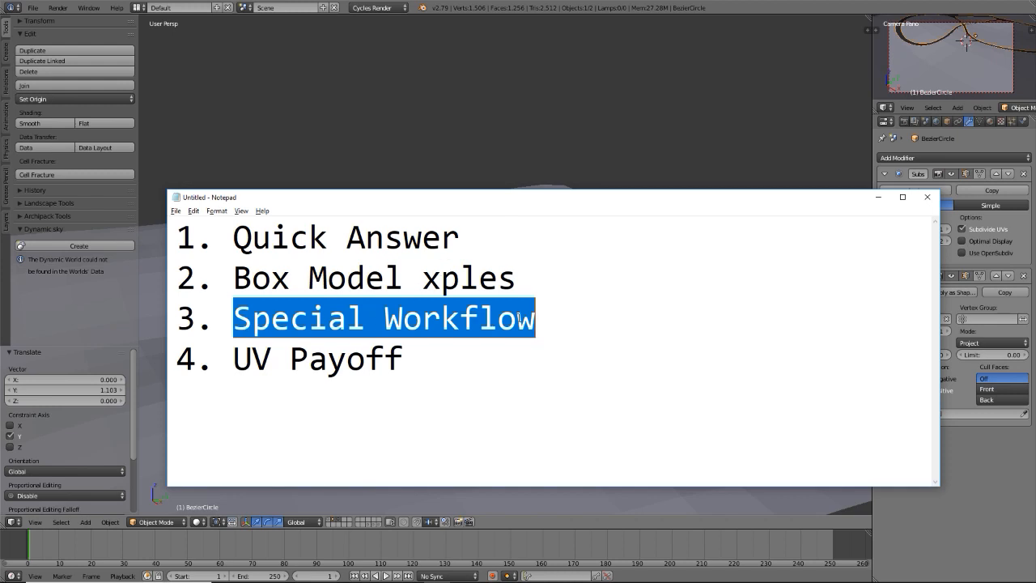
key(alt+Tab)
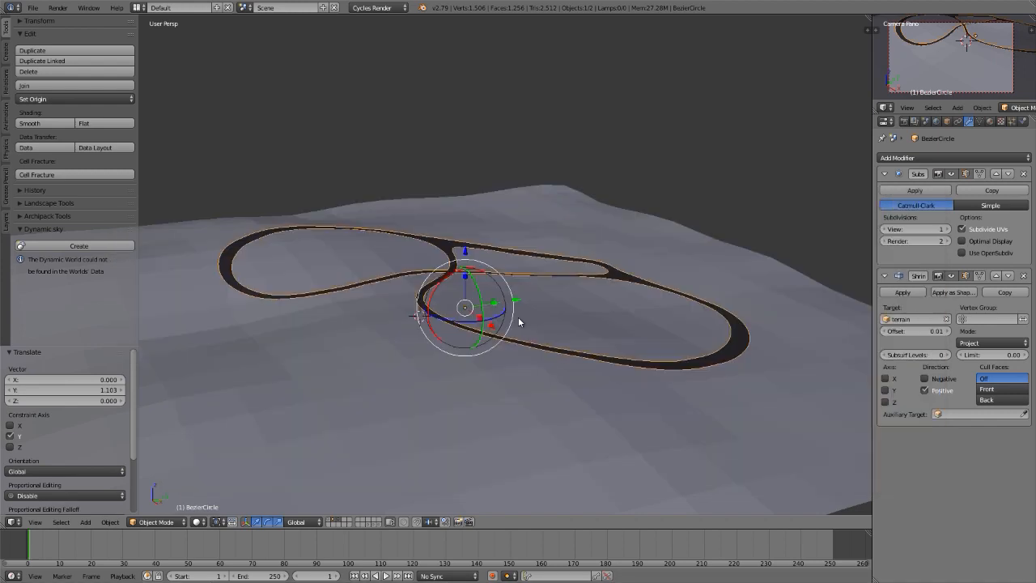
Set the strip's view subdivisions to 2 and shrinkwrap offset to 0.00, and inspect its side junction up close.
middle_drag(527, 304, 555, 251)
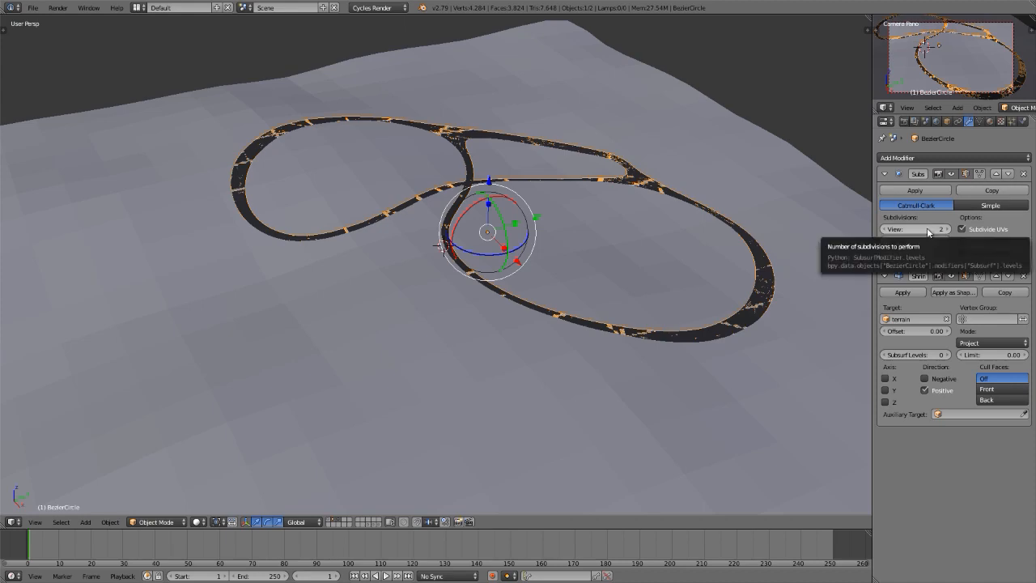
key(alt+Tab)
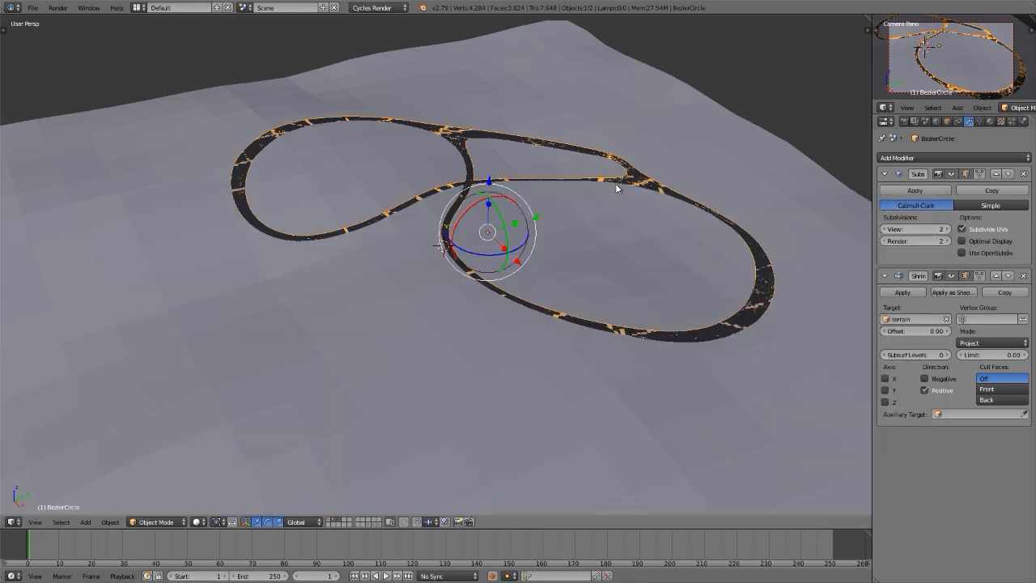
scroll(615, 183, up, 8)
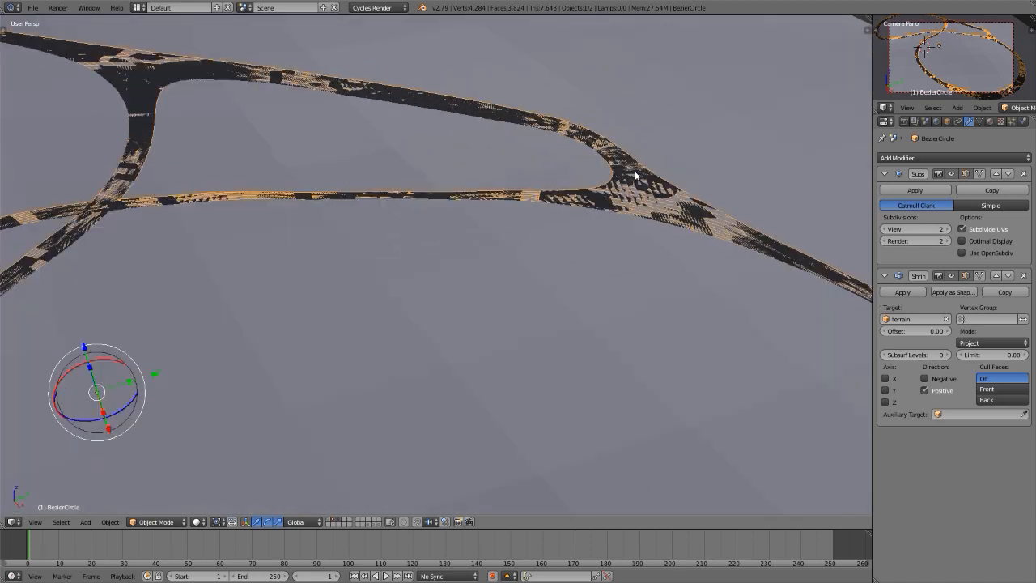
mouse_move(638, 177)
middle_down()
mouse_move(623, 203)
mouse_move(581, 207)
middle_up()
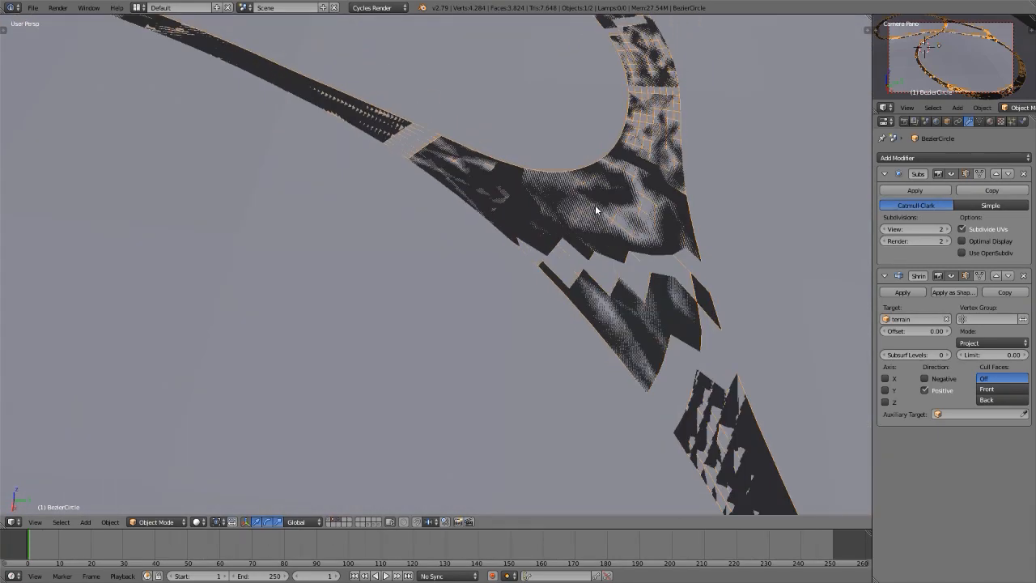
Set both the view and render subdivisions of the strip's Subdivision Surface modifier to 1.
click(885, 229)
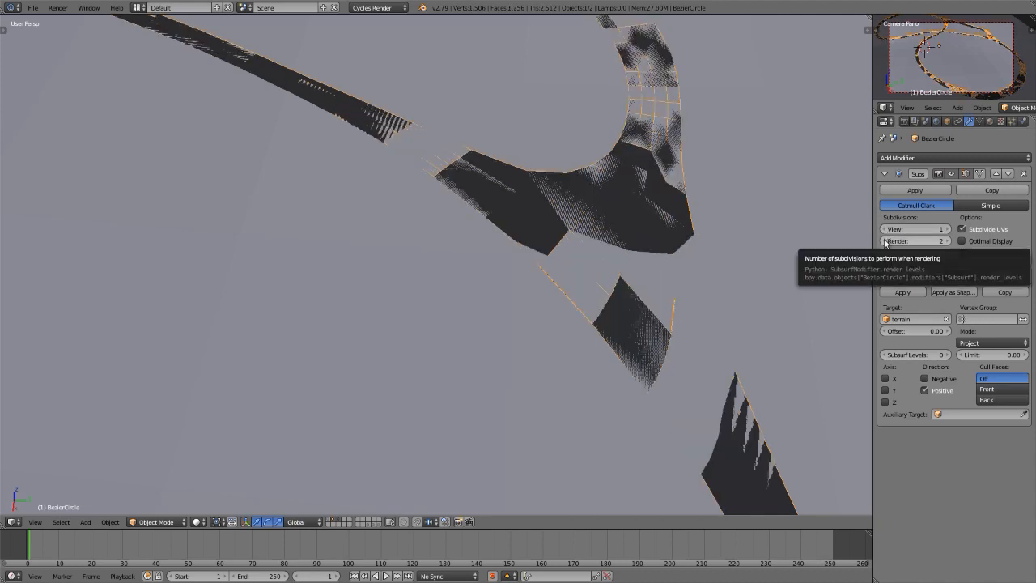
click(885, 241)
scroll(578, 178, down, 5)
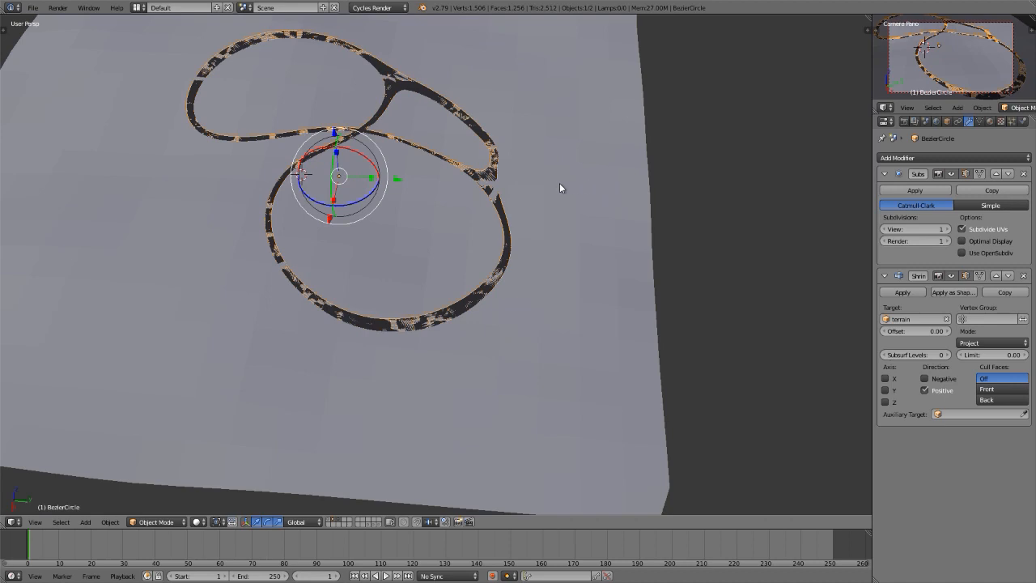
Turn off the Subdivision Surface modifier's viewport display and examine the strip on the terrain.
click(952, 173)
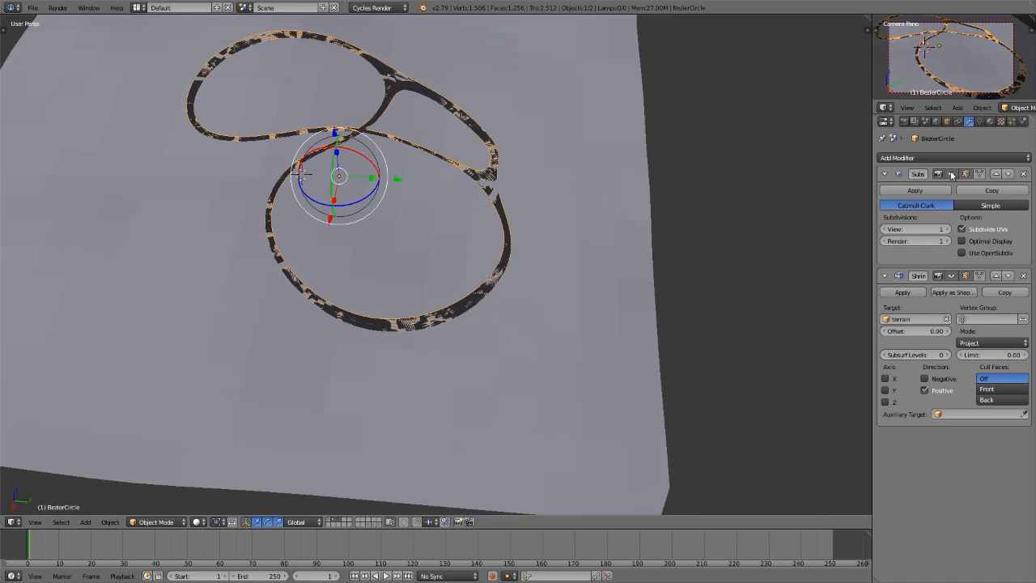
shift+middle_drag(265, 200, 317, 252)
scroll(302, 193, up, 5)
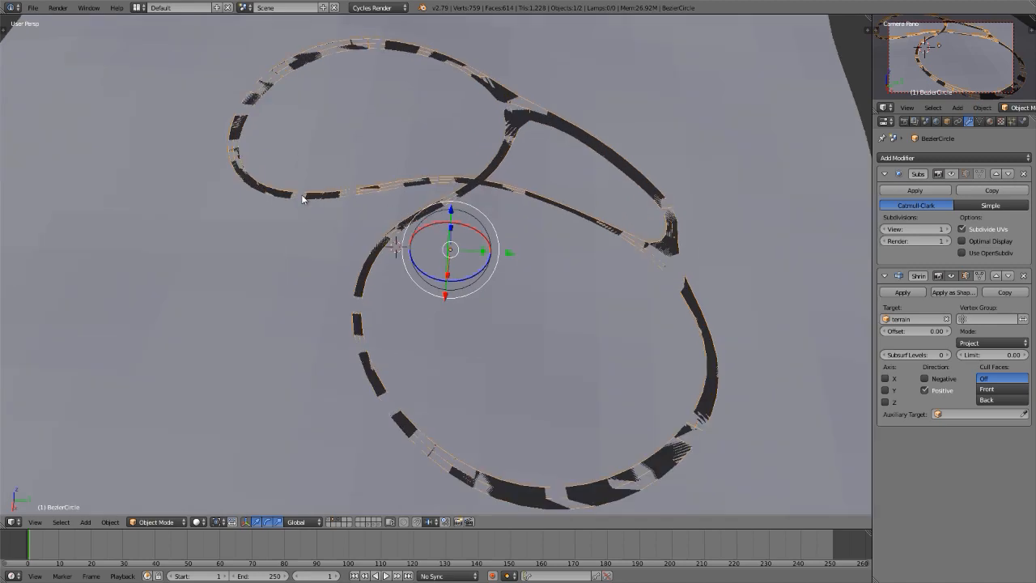
middle_drag(302, 192, 693, 201)
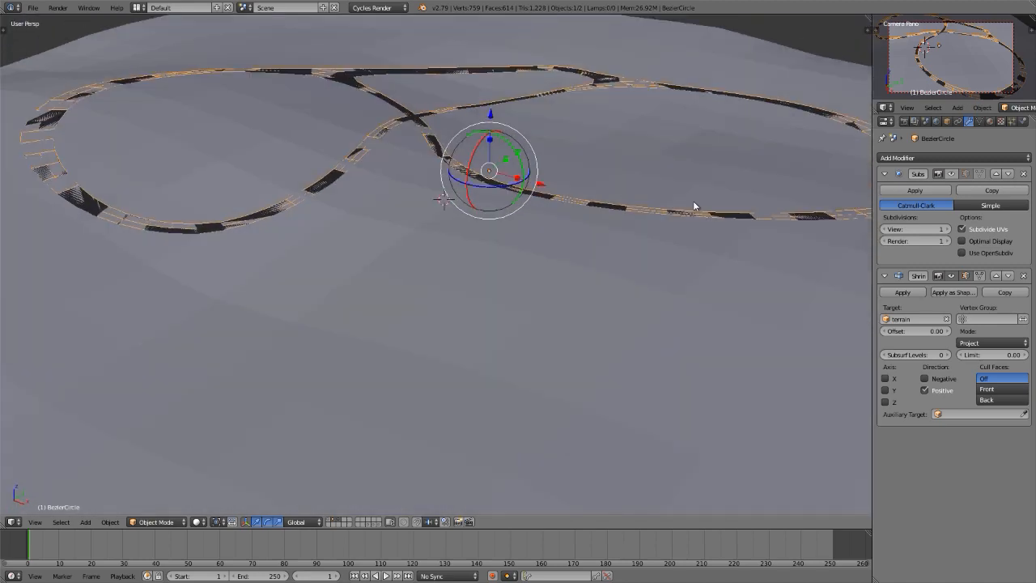
Try a shrinkwrap offset of 0.01, reset it to 0.00, and inspect the strip against the terrain.
click(949, 332)
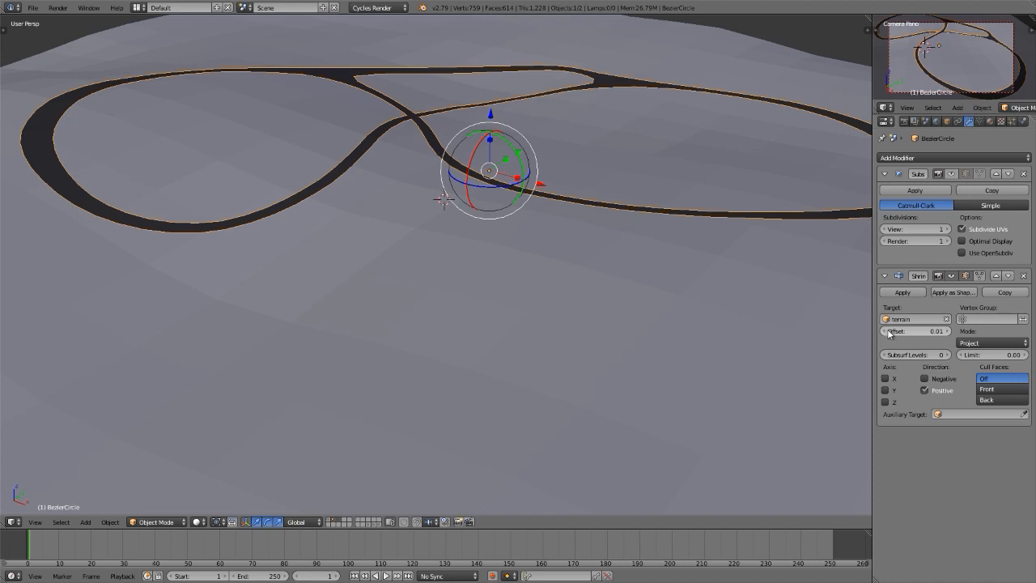
click(885, 332)
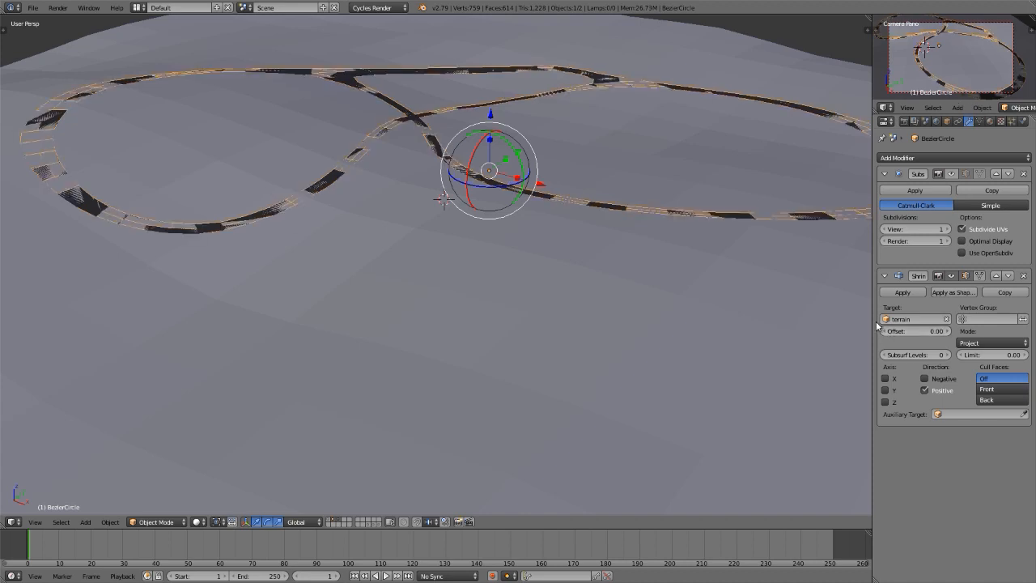
middle_drag(206, 353, 407, 304)
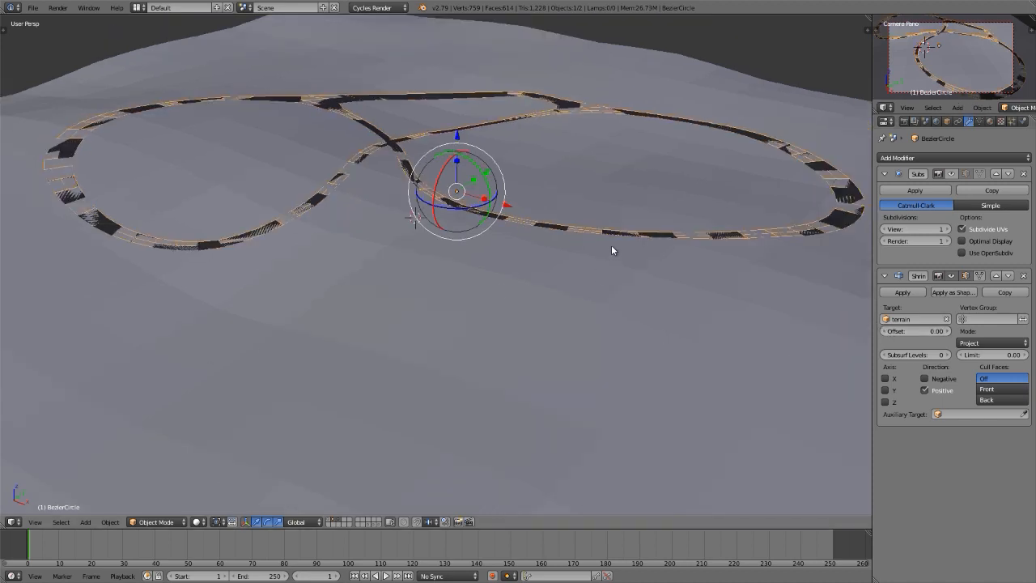
scroll(615, 238, up, 4)
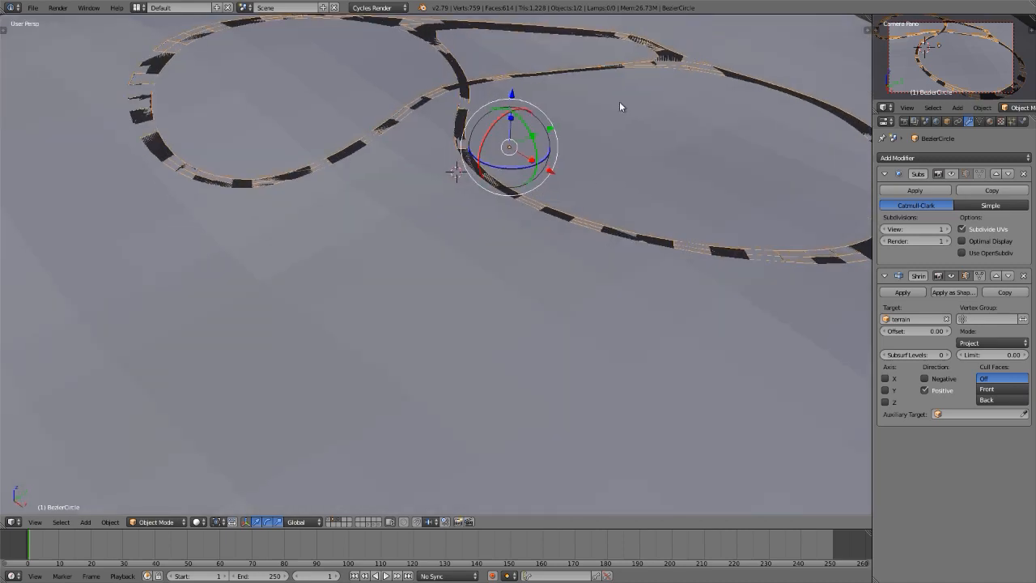
scroll(542, 172, down, 4)
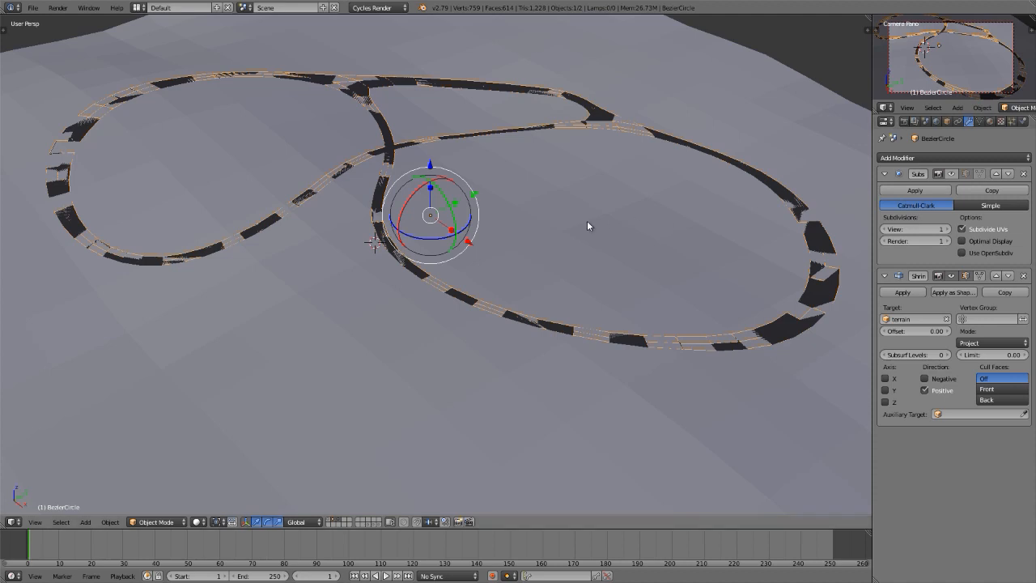
Switch to Notepad to show the topic outline.
key(alt+Tab)
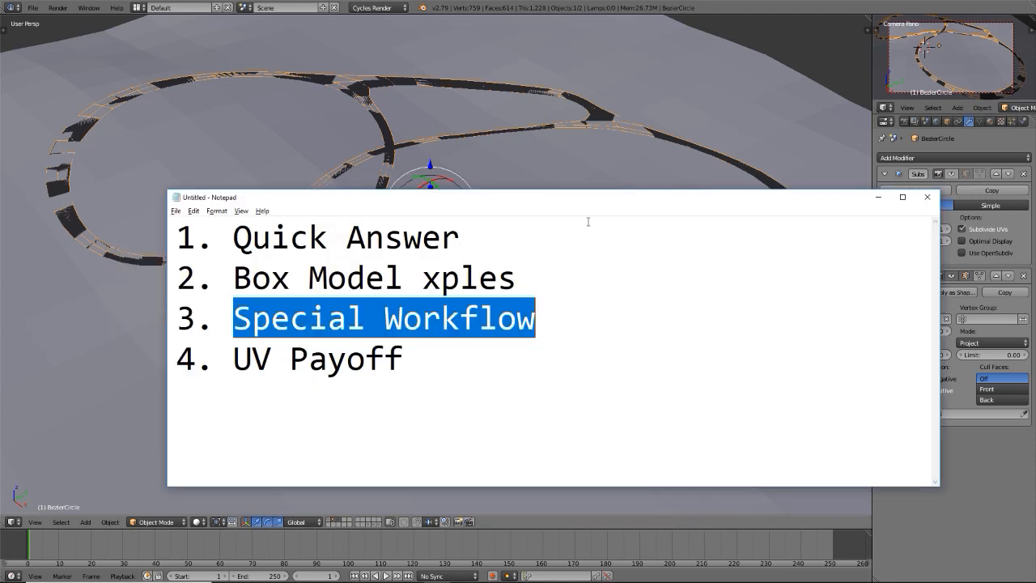
Highlight the Special Workflow line in the Notepad outline and switch back to Blender.
drag(233, 360, 403, 361)
drag(240, 317, 536, 322)
key(alt+Tab)
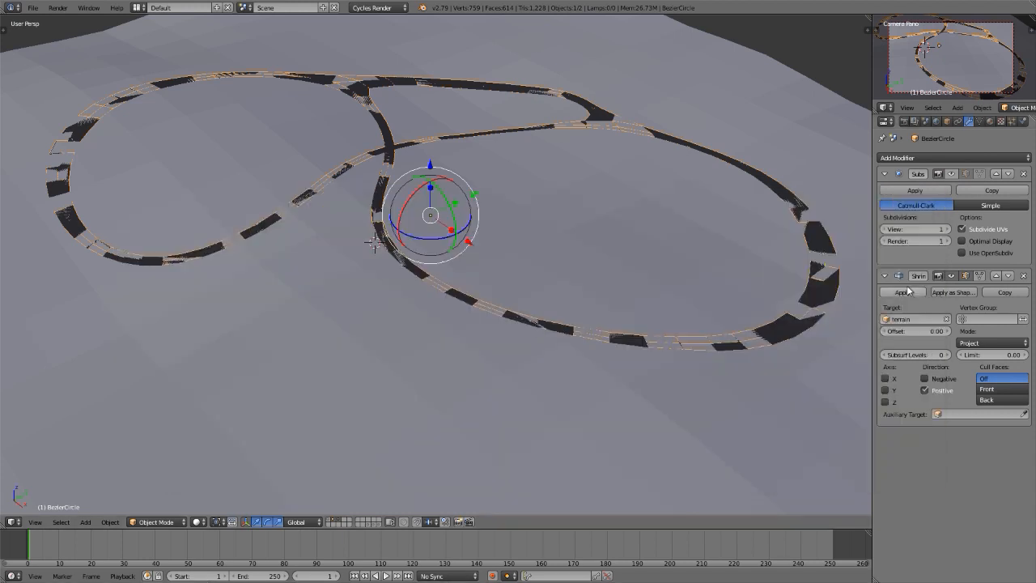
Apply the strip's Subdivision Surface modifier and its Shrinkwrap modifier so the mesh becomes directly editable.
click(917, 191)
drag(900, 234, 900, 235)
click(884, 230)
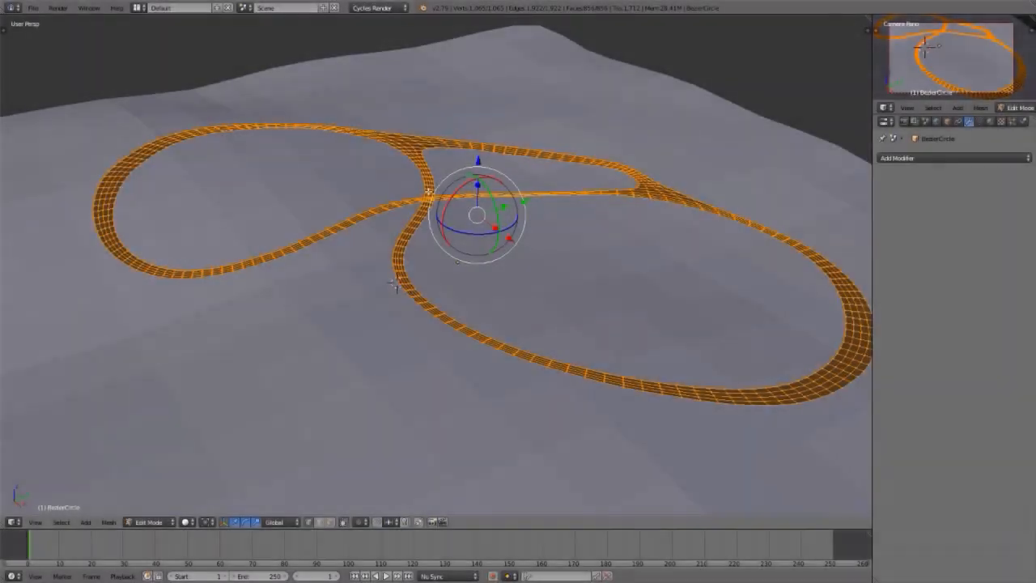
Deselect the whole strip mesh in Edit Mode, enable face selection and set proportional editing to Connected.
key(a)
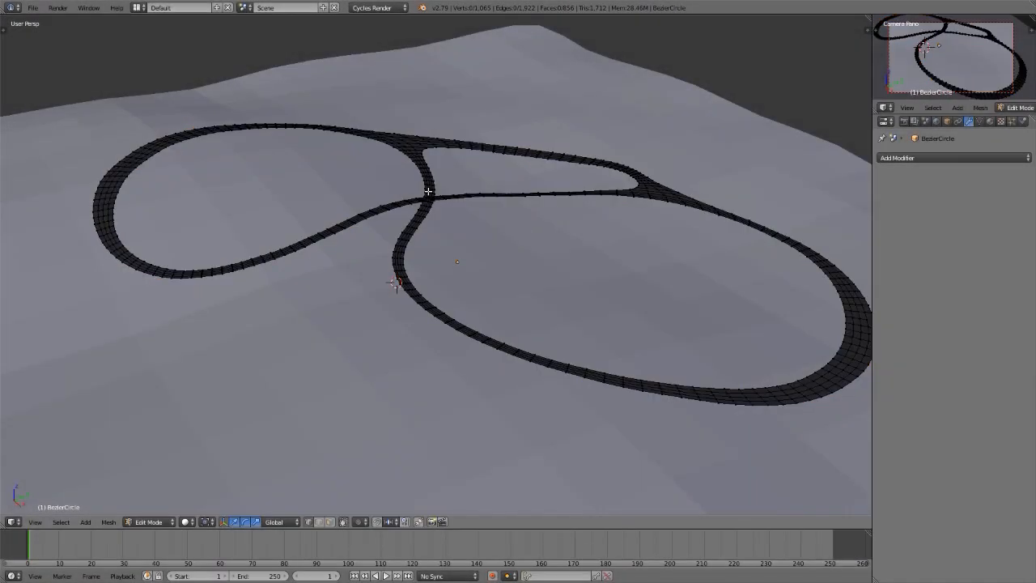
key(ctrl+Tab)
click(429, 192)
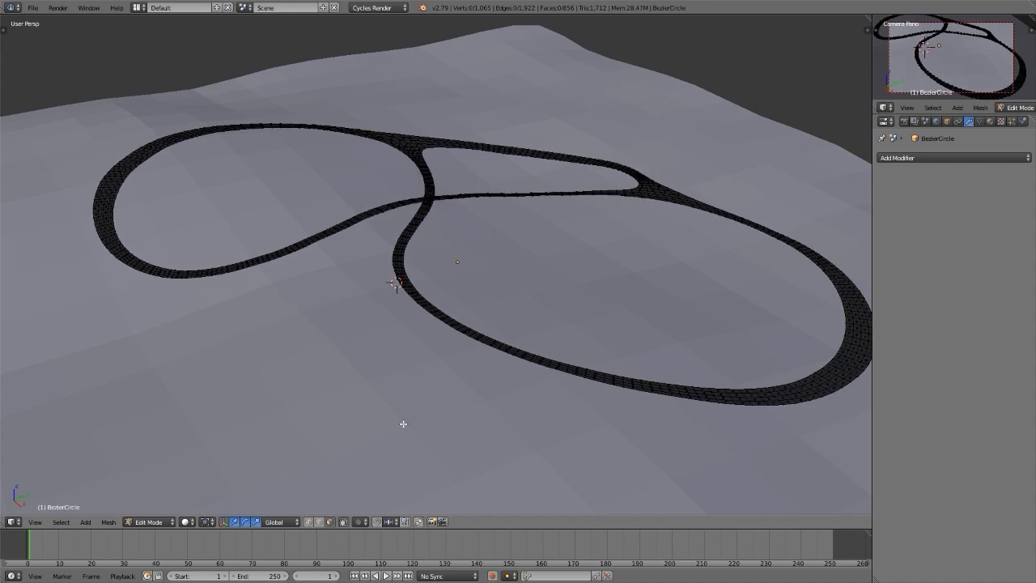
click(361, 523)
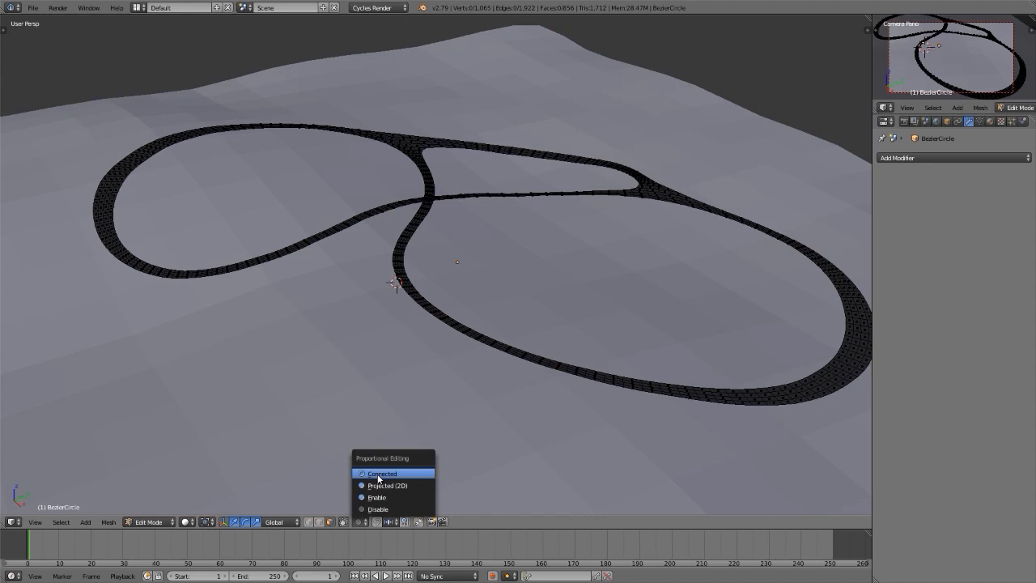
click(378, 474)
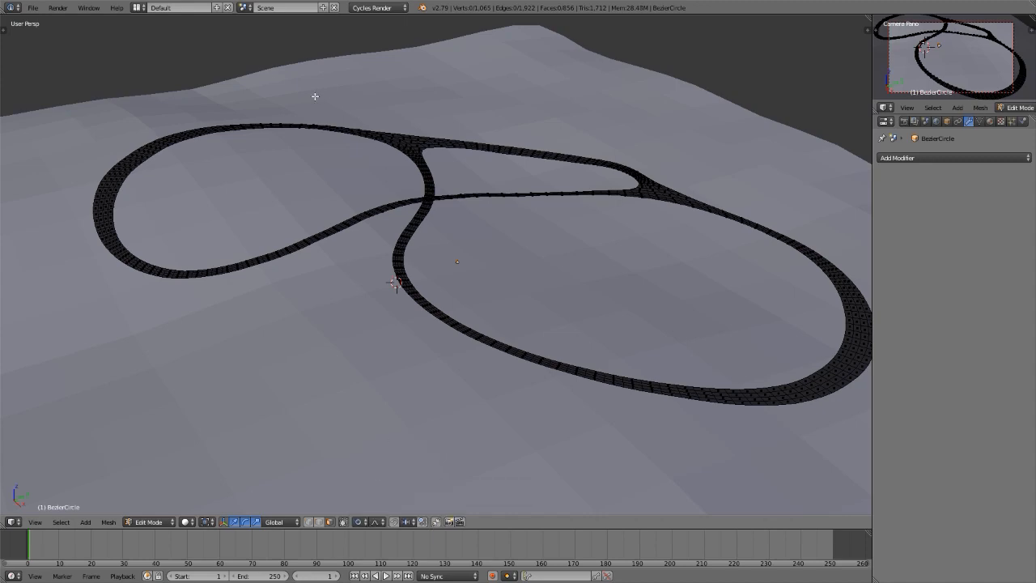
Select the row of faces across the strip's width on the outer curve of the smaller loop.
middle_drag(365, 167, 387, 171)
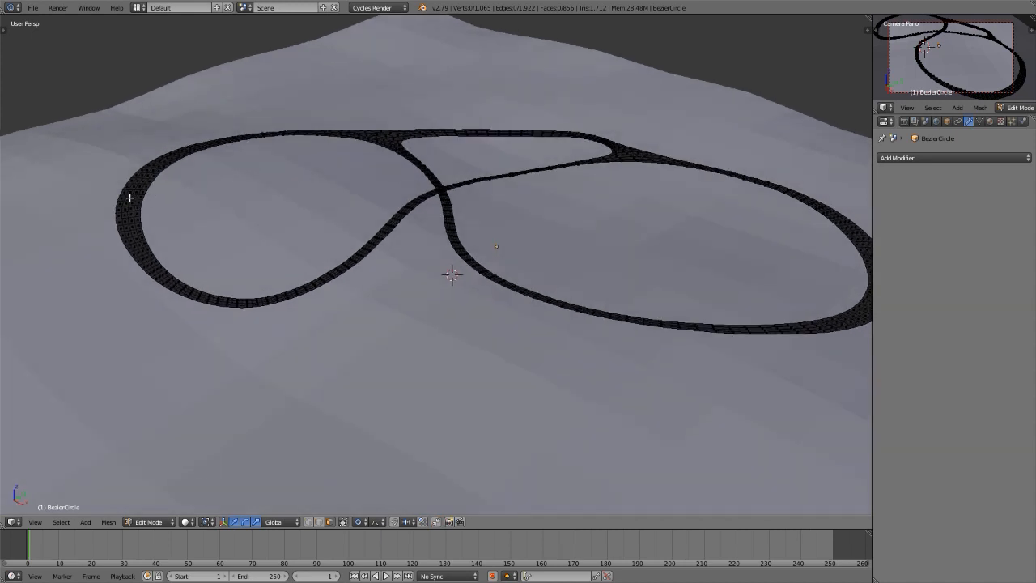
alt+right_click(130, 198)
scroll(355, 226, down, 3)
middle_drag(469, 218, 434, 196)
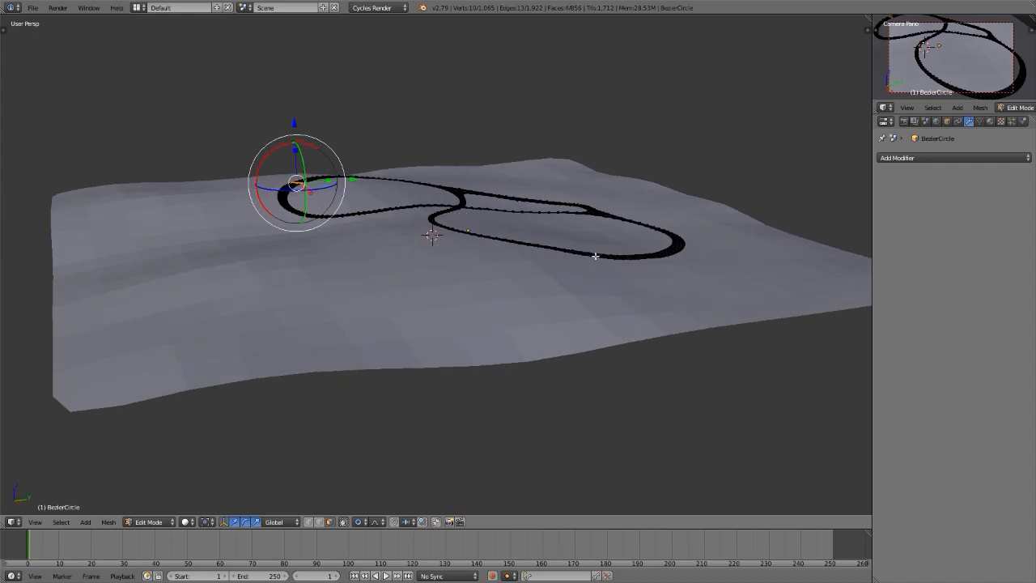
shift+middle_drag(596, 256, 535, 287)
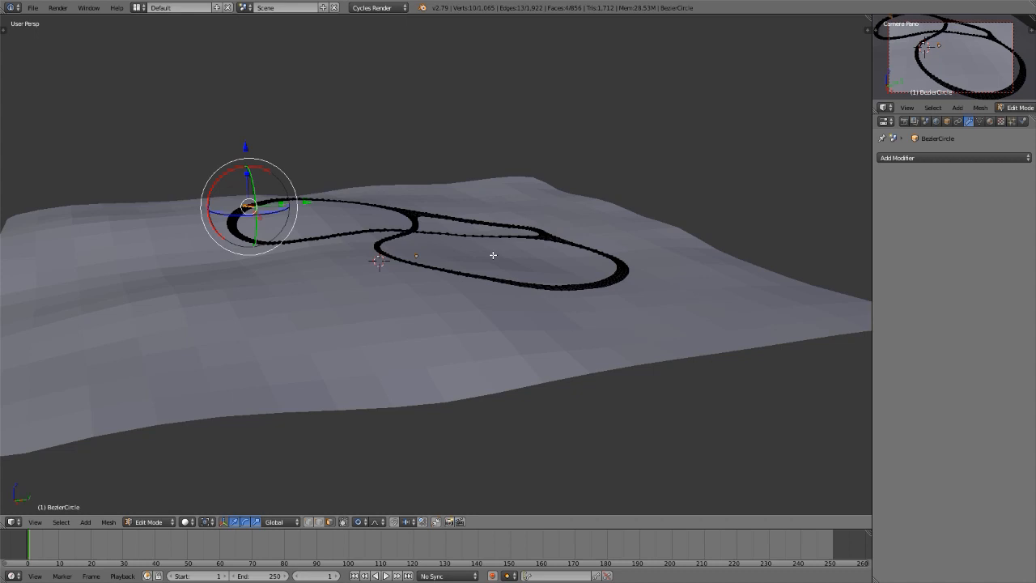
Try raising the selected face row about 0.4 along Z while varying the proportional influence between roughly 6 and 16.
key(g)
key(z)
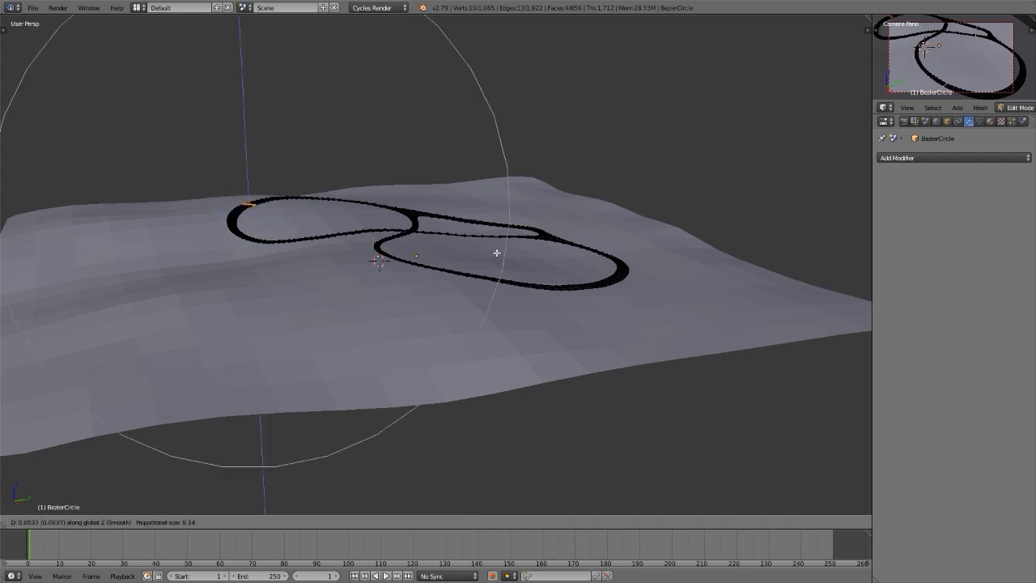
scroll(498, 243, down, 2)
scroll(500, 240, down, 2)
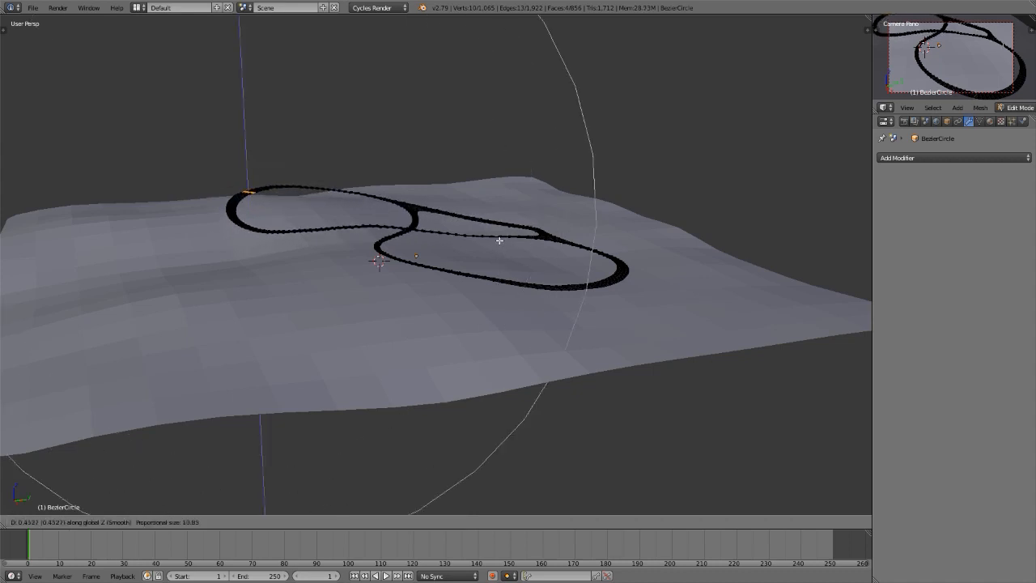
scroll(500, 241, down, 2)
scroll(502, 243, down, 1)
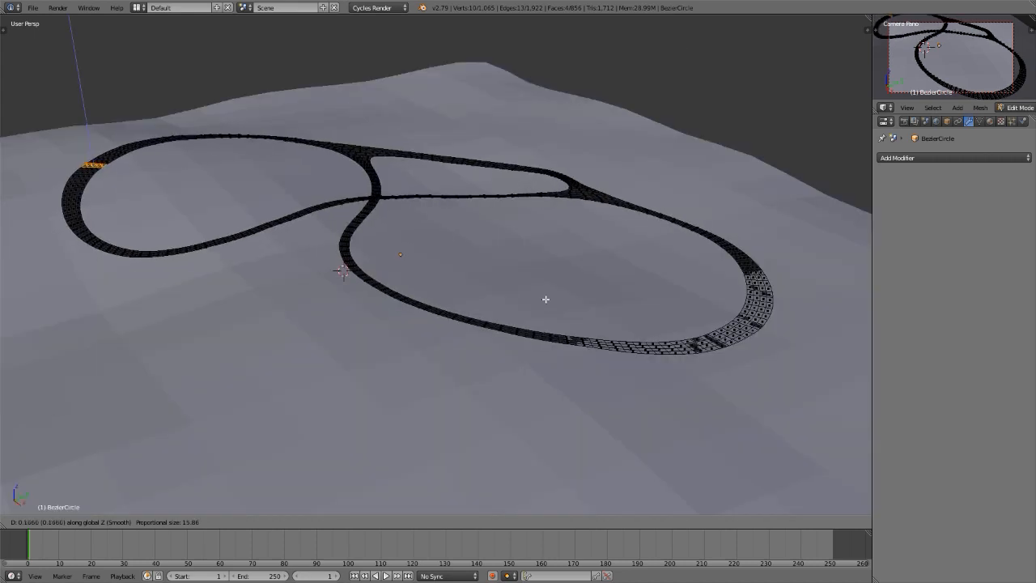
scroll(542, 287, up, 2)
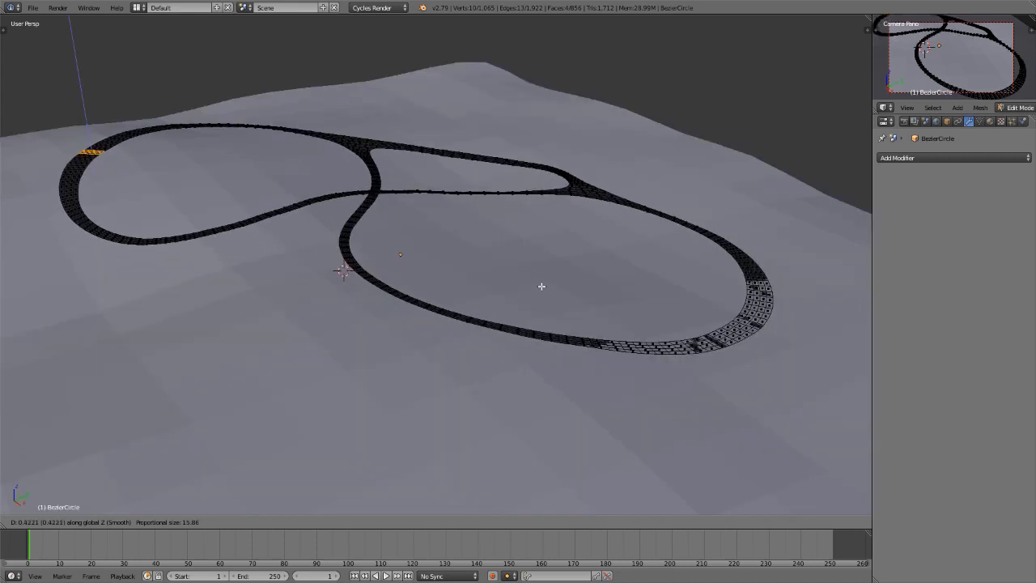
scroll(541, 286, up, 1)
scroll(542, 286, down, 2)
scroll(541, 286, up, 4)
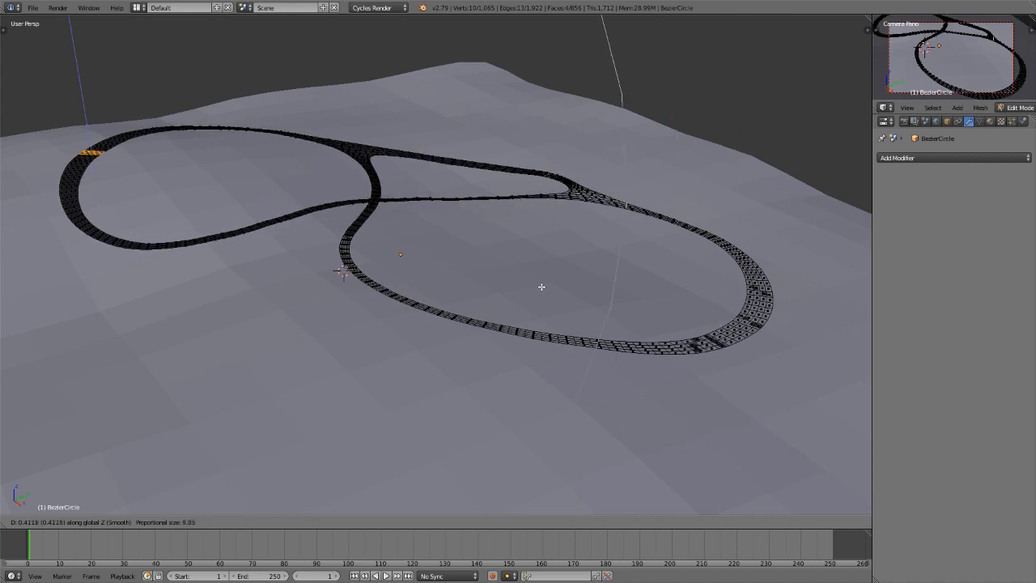
click(542, 275)
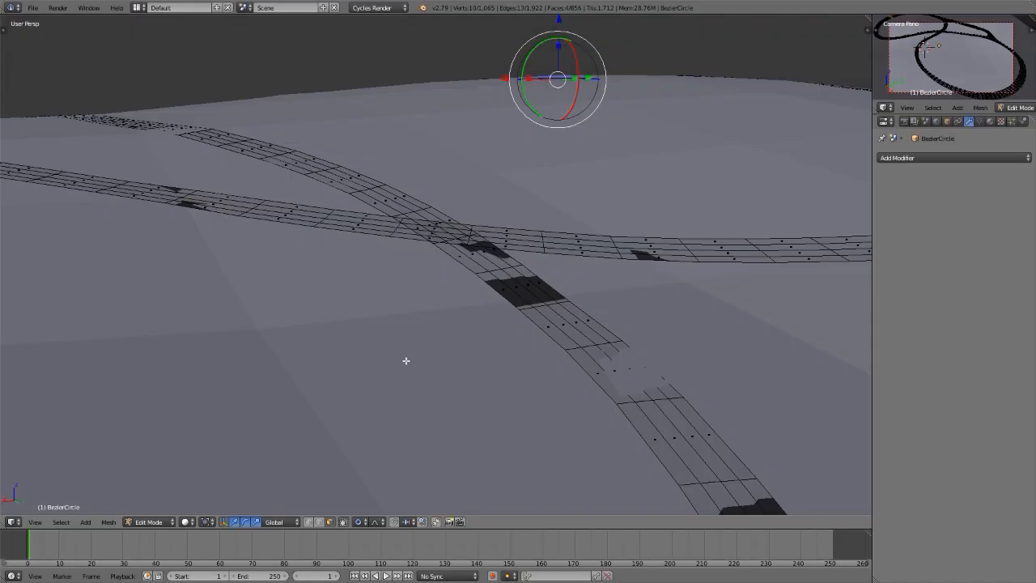
Grow the face selection repeatedly along the strip in both directions, using wireframe display to check it, and return to solid display.
key(z)
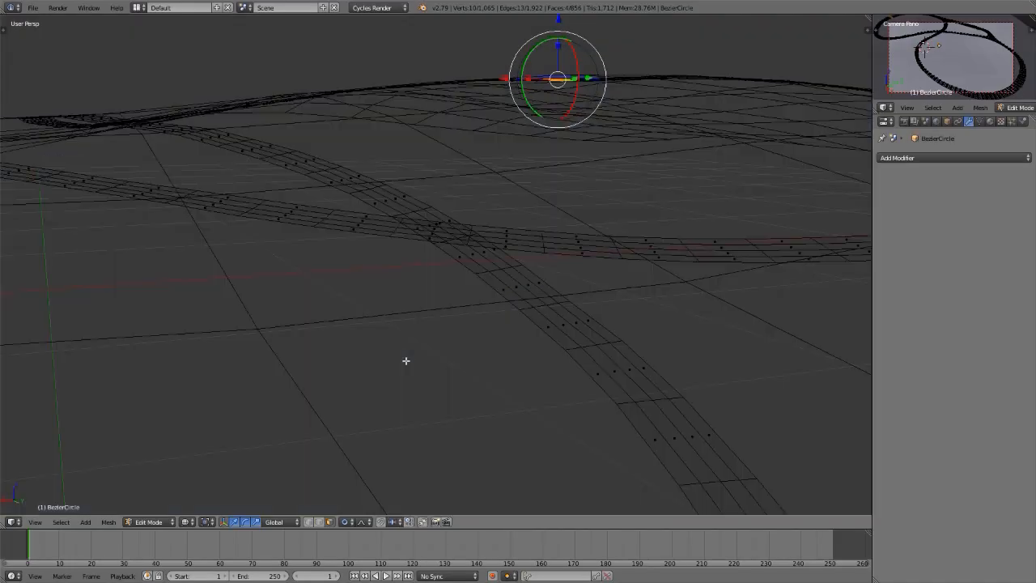
key(ctrl+KP_Add)
key(ctrl+KP_Add)
key(ctrl+KP_Add)
key(ctrl+KP_Add)
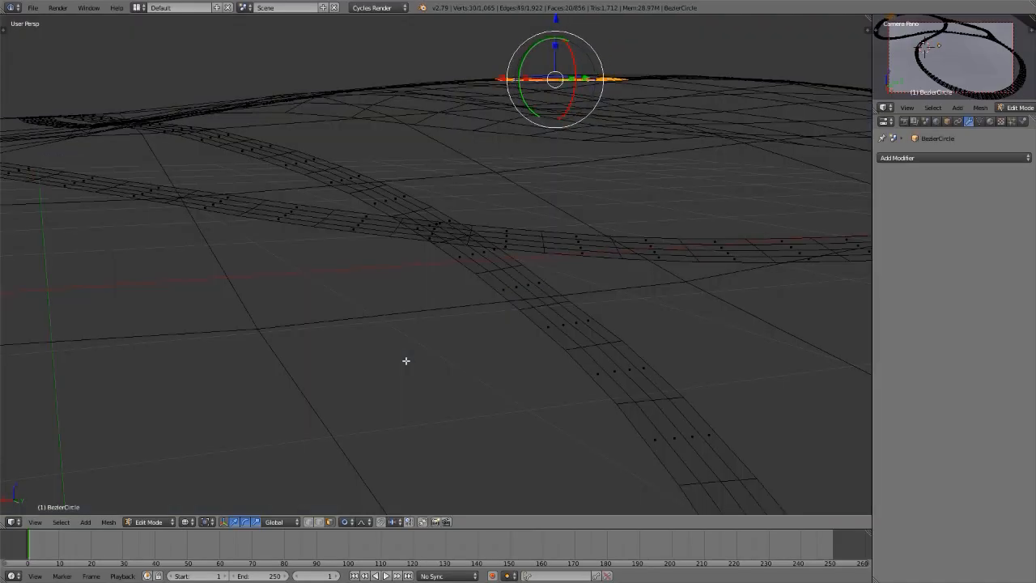
key(ctrl+KP_Add)
key(ctrl+KP_Add)
key(ctrl+KP_Add)
key(ctrl+KP_Add)
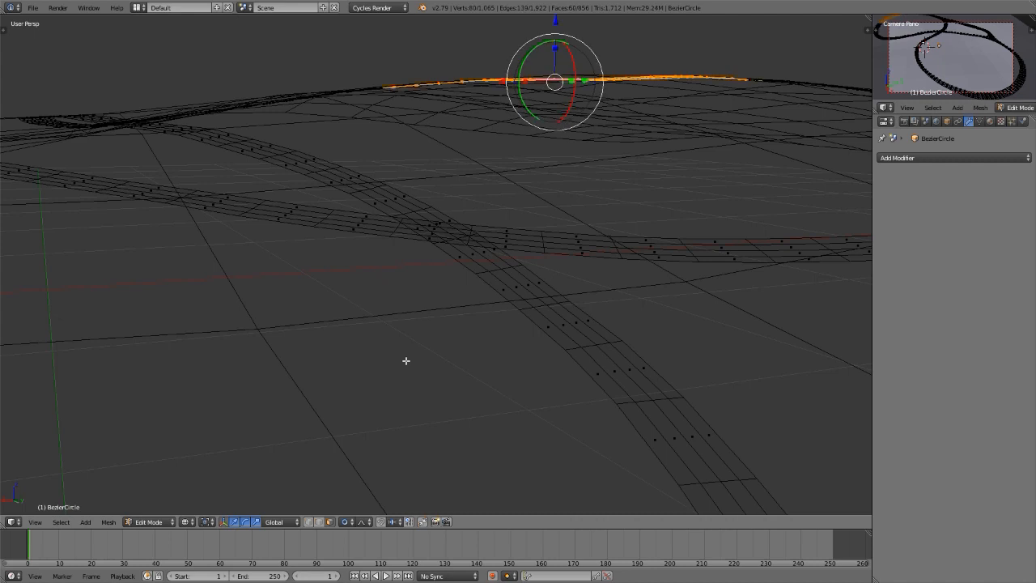
key(ctrl+KP_Add)
key(ctrl+KP_Add)
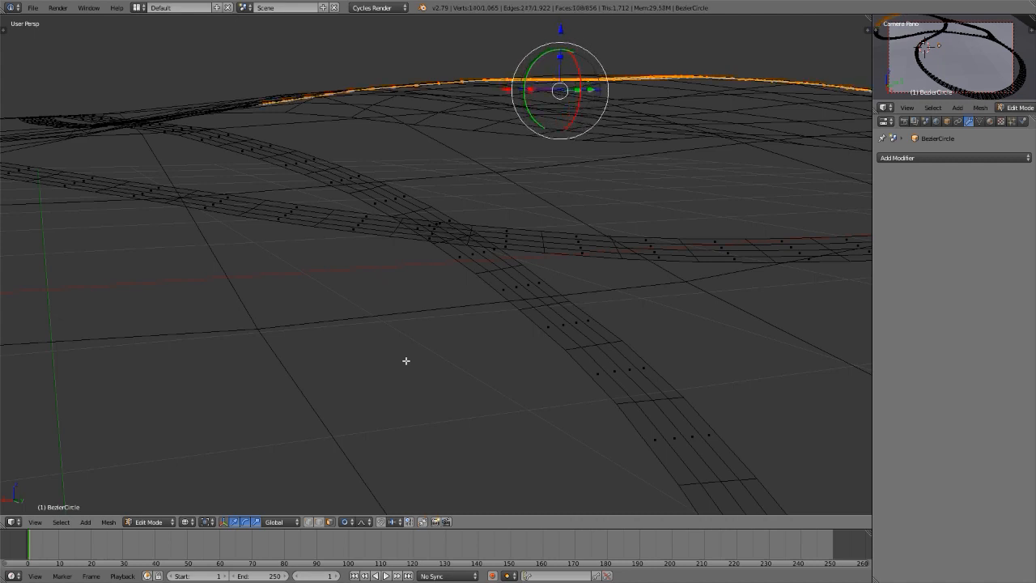
key(z)
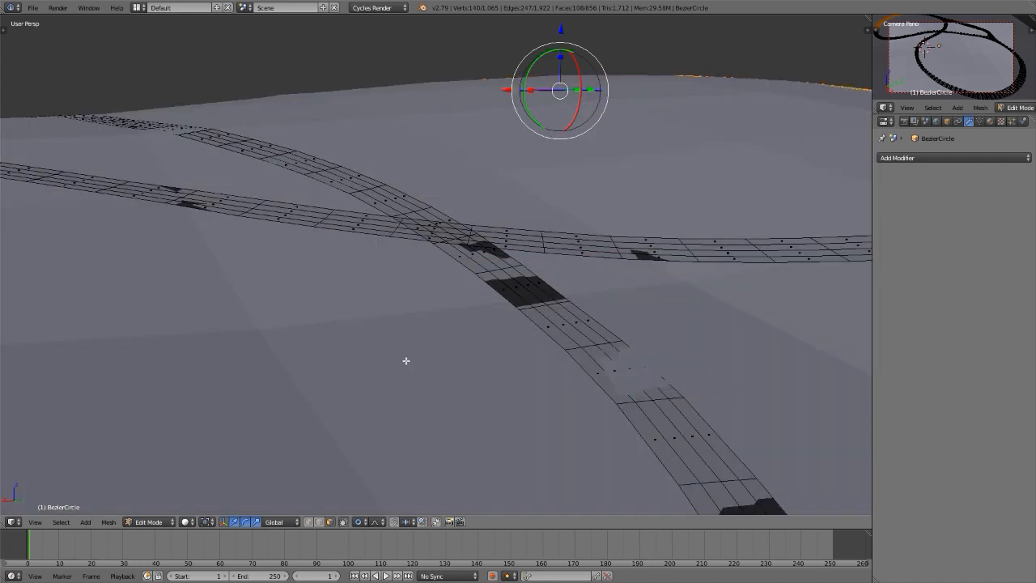
Try raising the enlarged selection up to about 0.5 along Z with proportional influence sizes from about 6 to 16.
key(g)
key(z)
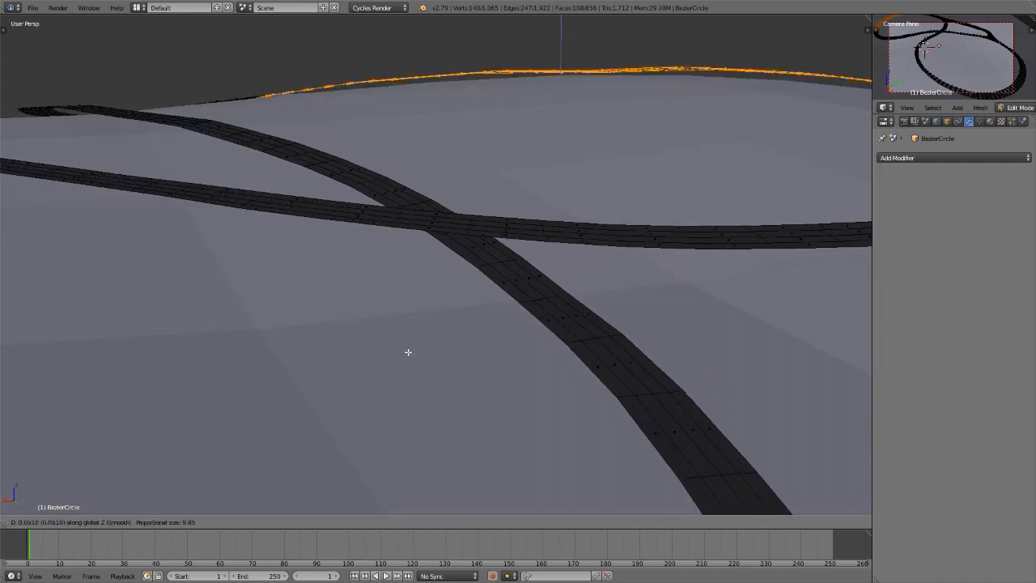
scroll(411, 343, down, 1)
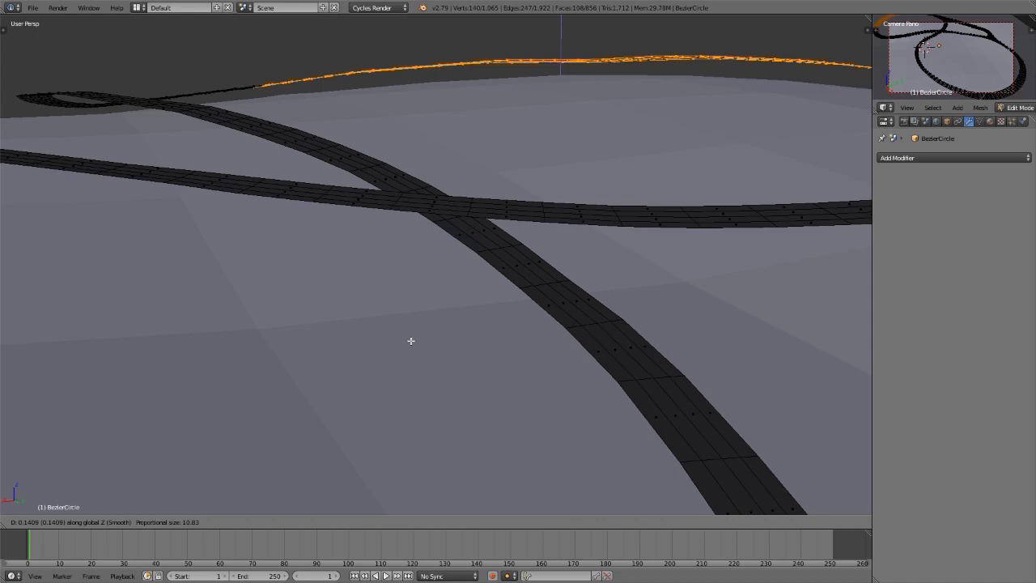
scroll(410, 341, down, 1)
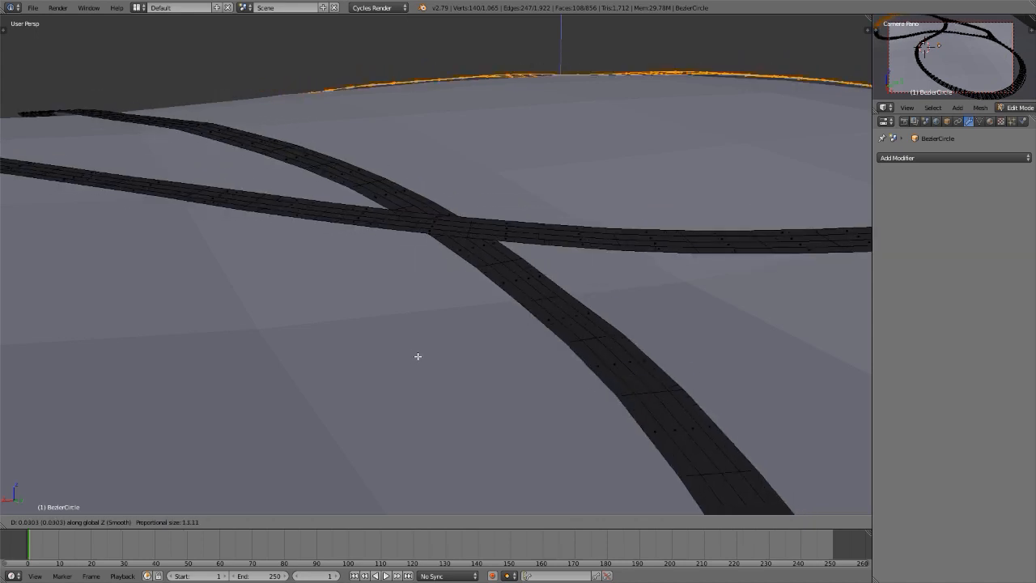
scroll(419, 359, down, 4)
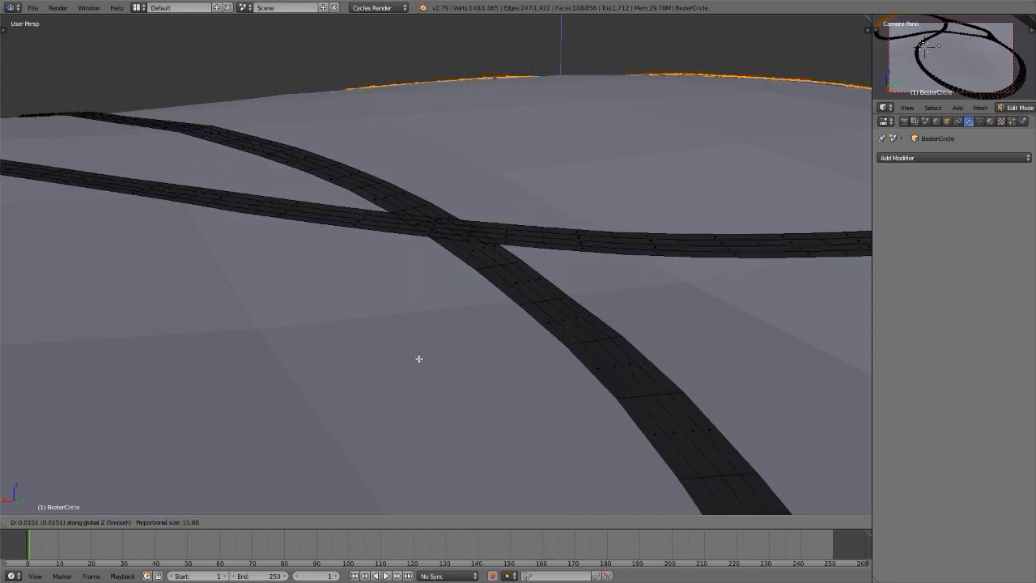
scroll(419, 358, up, 5)
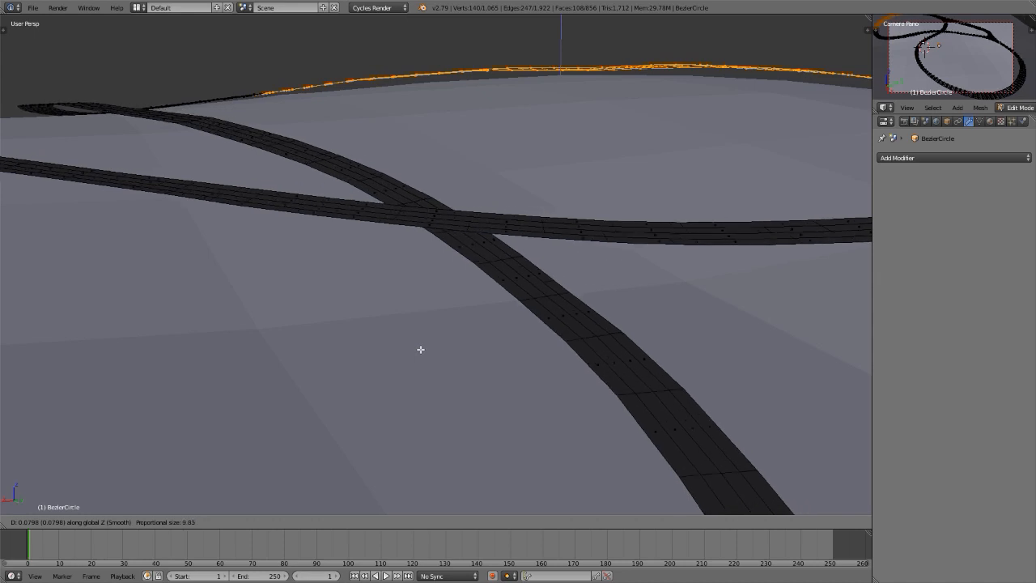
scroll(420, 349, up, 4)
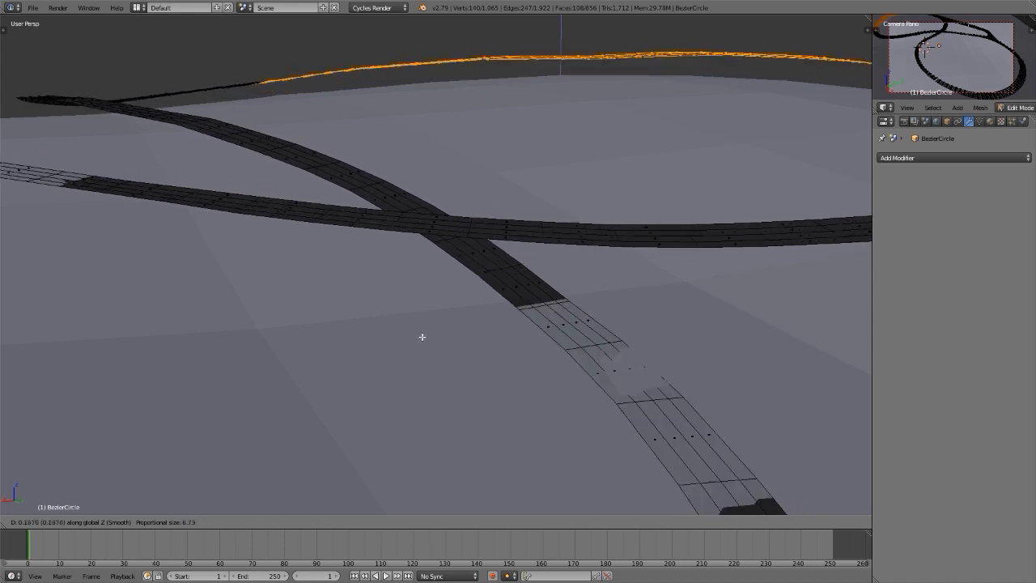
scroll(426, 311, up, 1)
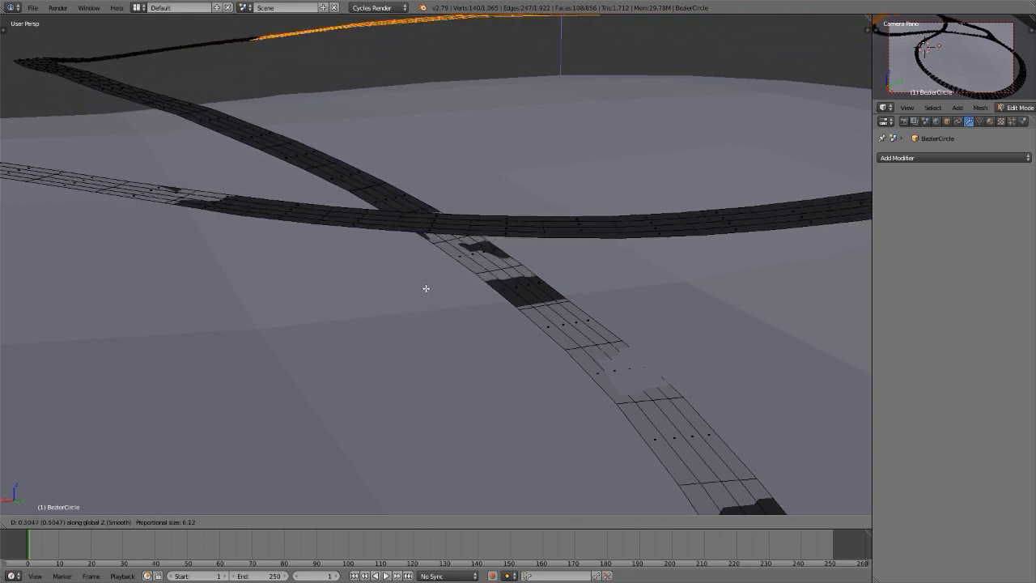
scroll(426, 291, down, 1)
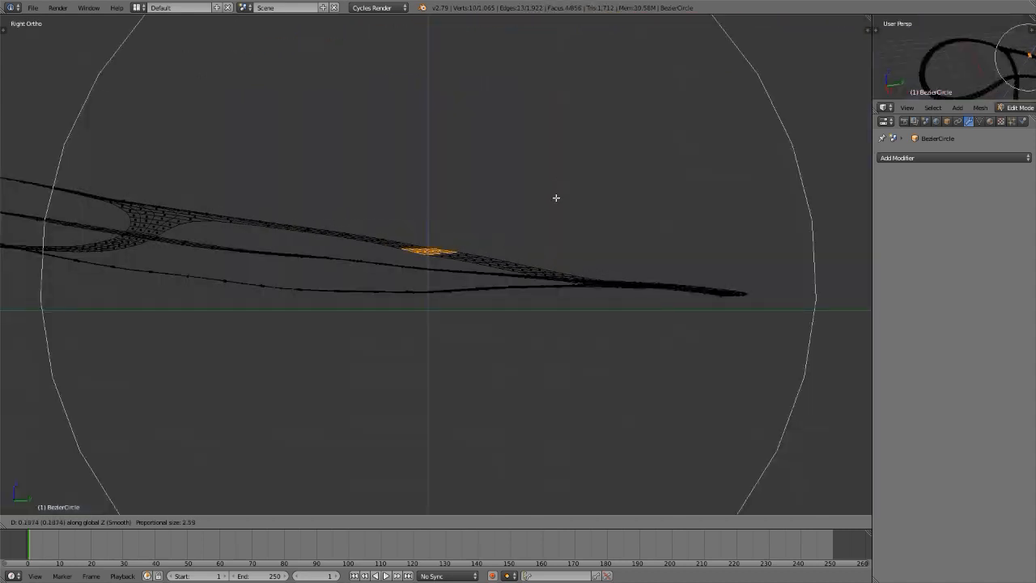
Raise the selected face row along Z with proportional size 2.59, and flatten it by scaling Z to about 0.23 with size 5.56.
click(553, 204)
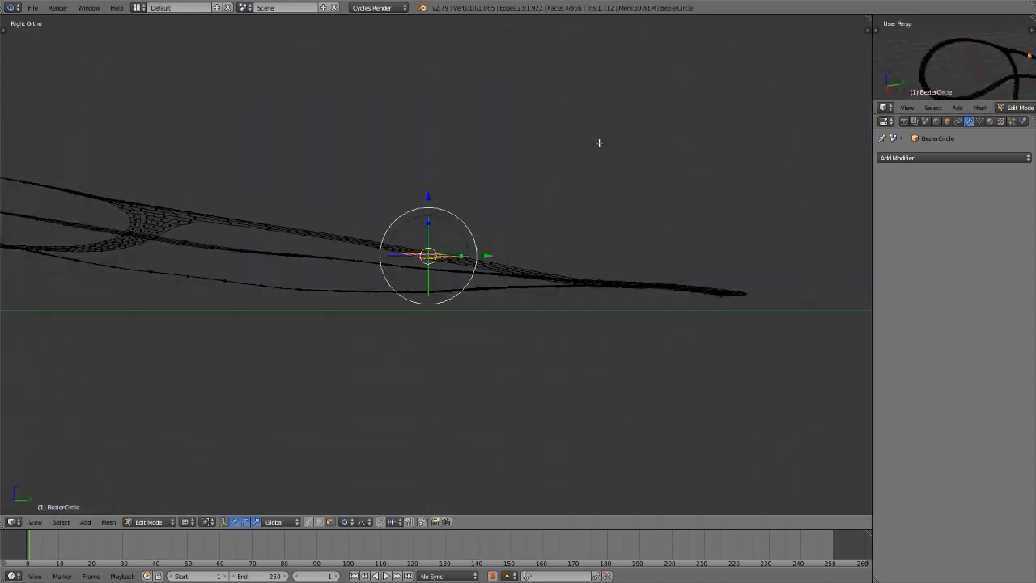
key(s)
key(z)
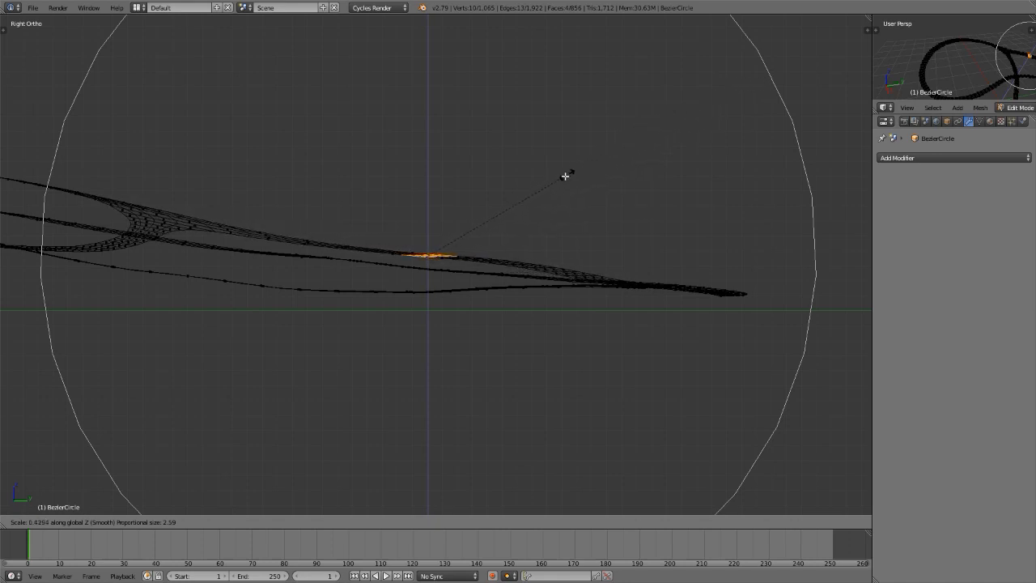
scroll(522, 204, down, 3)
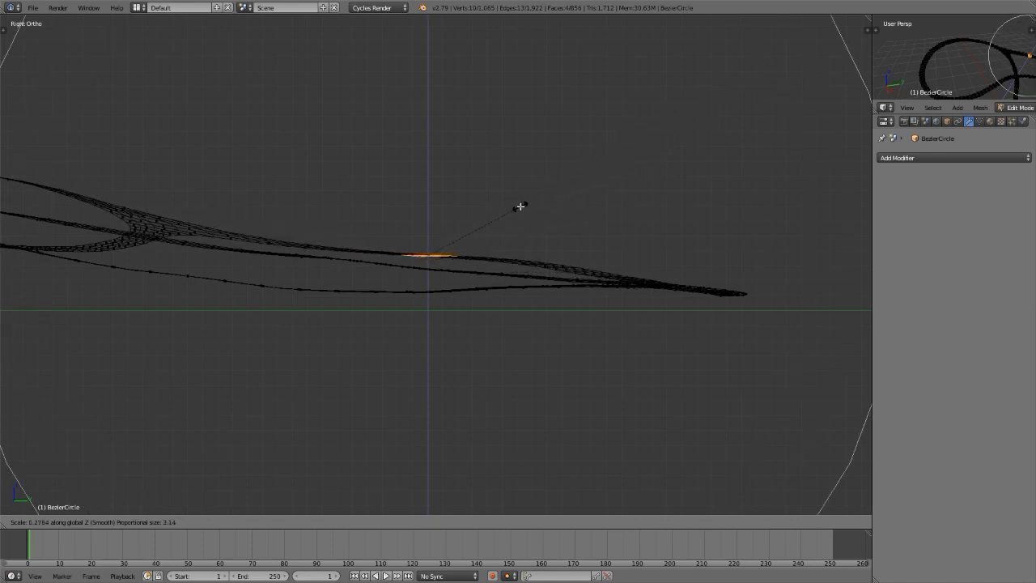
scroll(511, 211, down, 2)
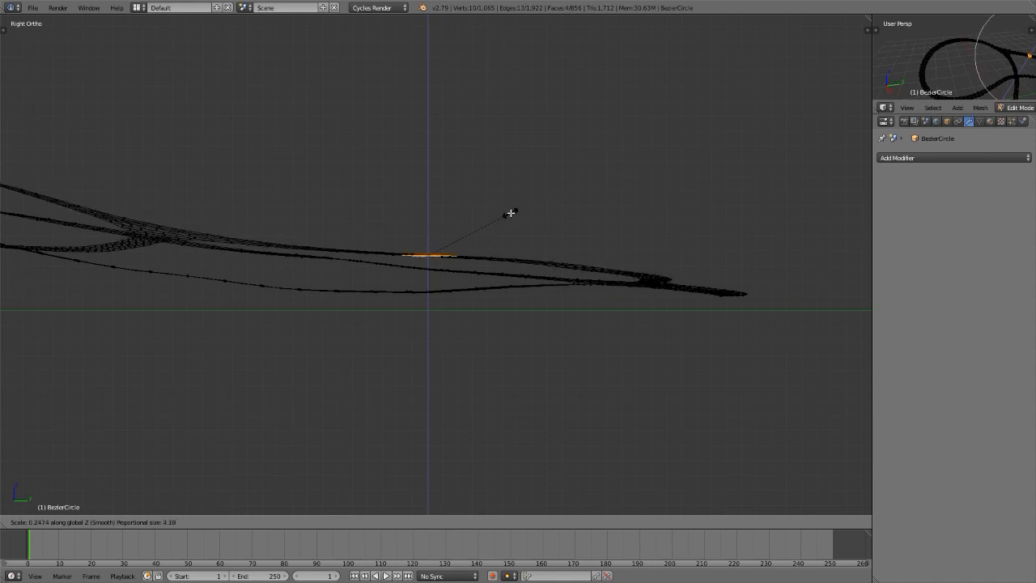
scroll(509, 213, down, 1)
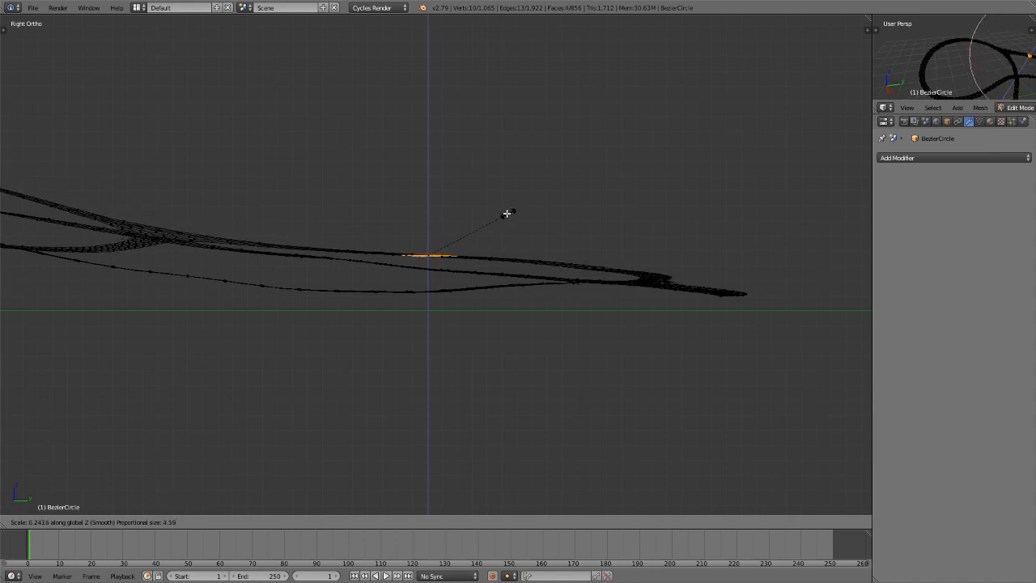
scroll(507, 214, down, 1)
scroll(507, 214, down, 1)
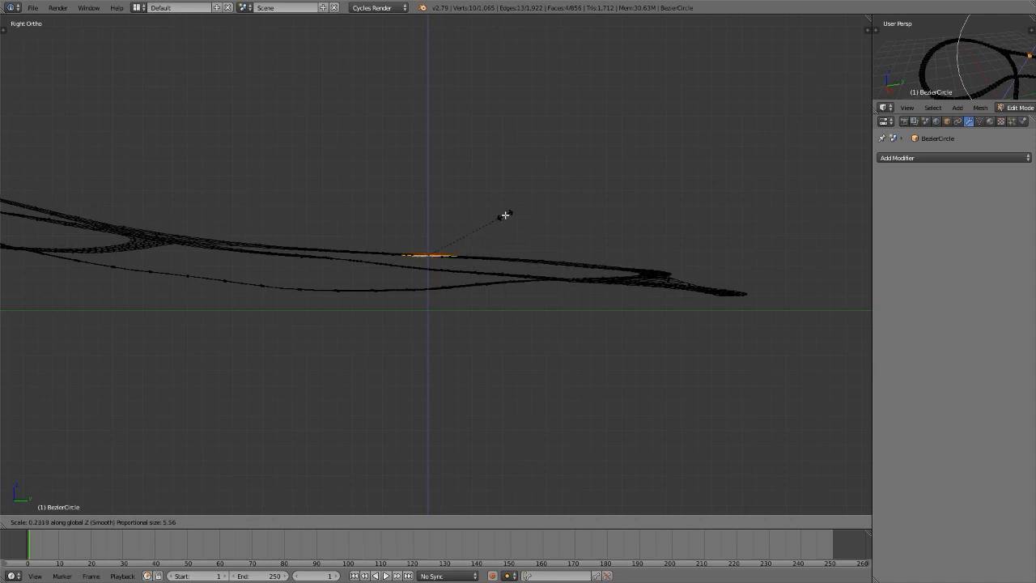
click(505, 215)
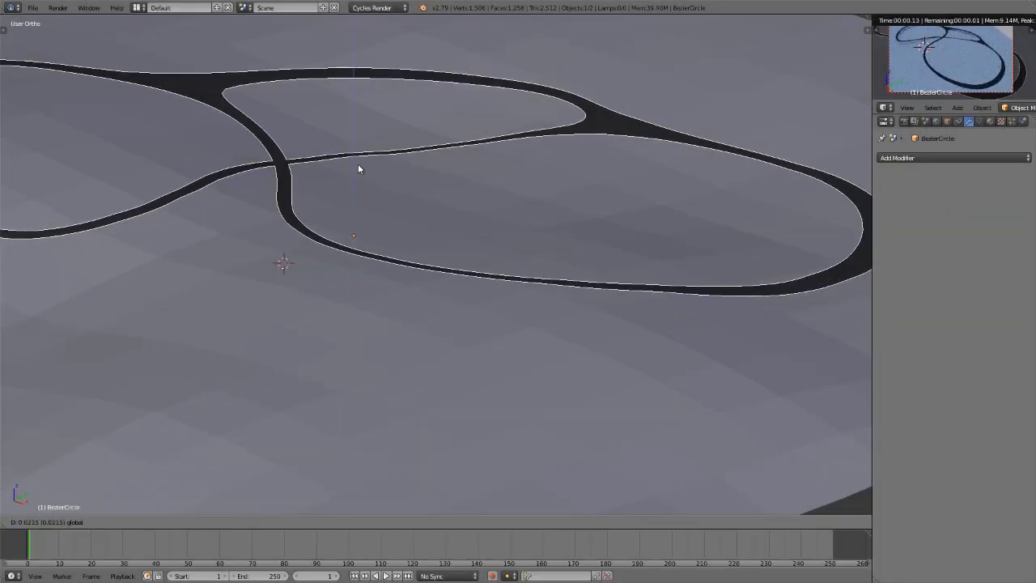
Raise the strip object about 0.02 along Z, and select its entire mesh in Edit Mode.
click(358, 166)
scroll(502, 264, down, 3)
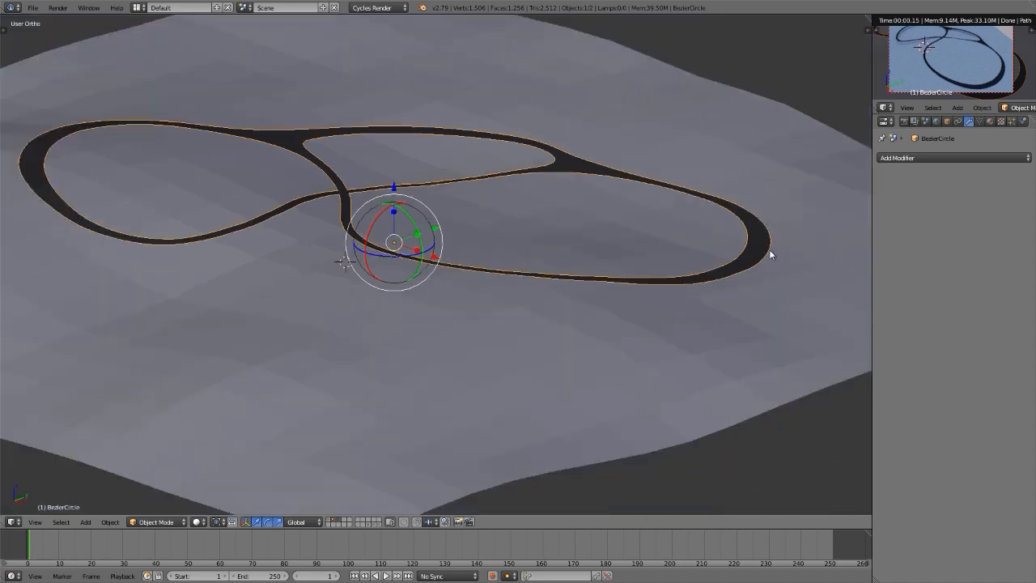
key(Tab)
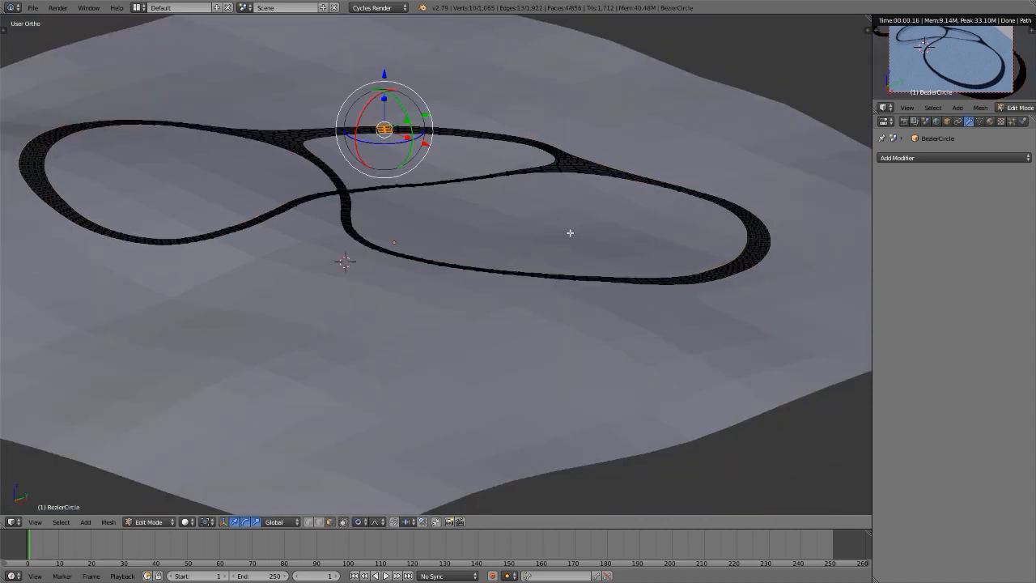
key(a)
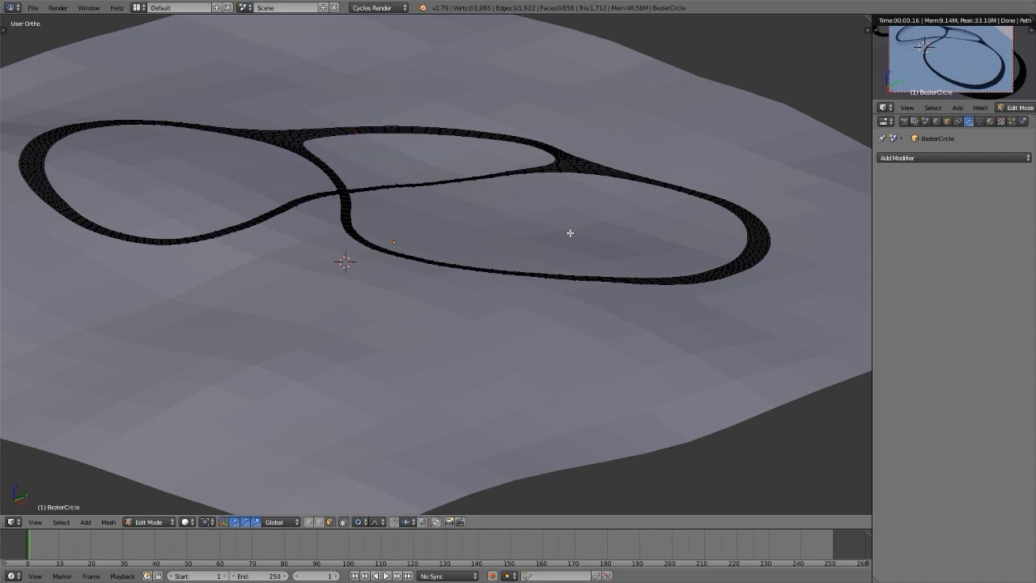
key(a)
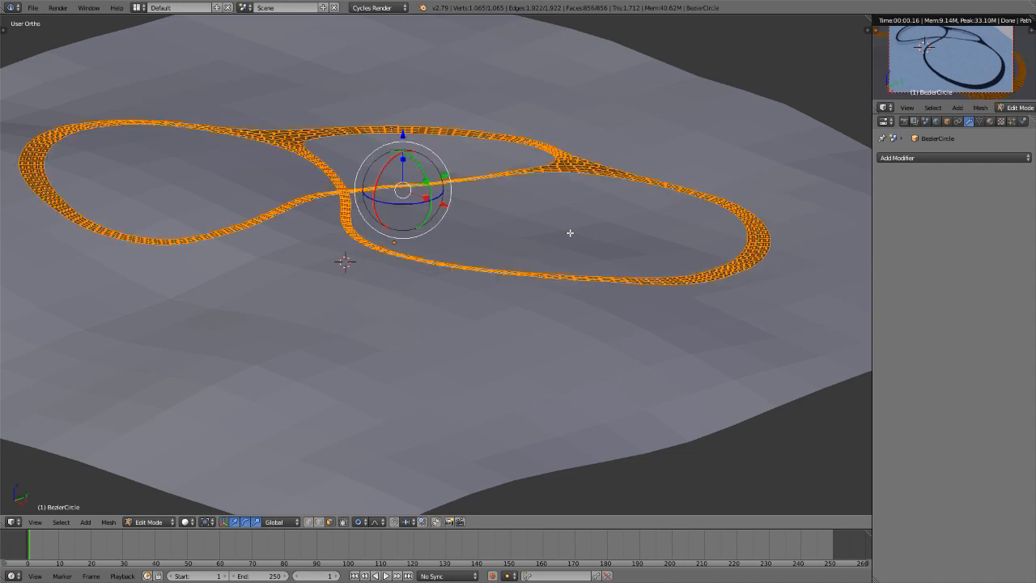
Add a second material slot to the strip with a new material named "wall".
click(990, 121)
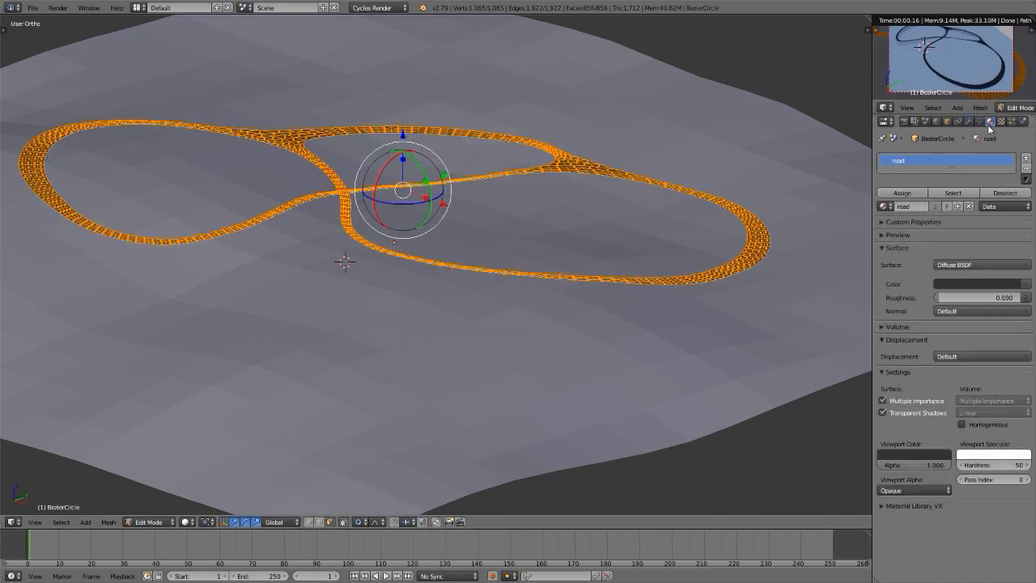
click(1026, 163)
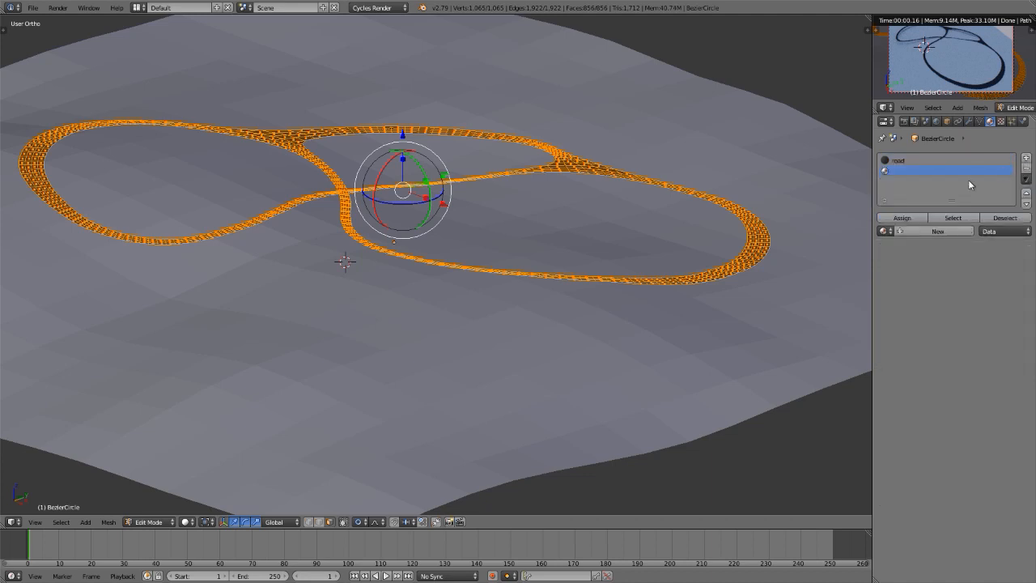
click(916, 233)
double_click(931, 233)
text(wall)
key(Return)
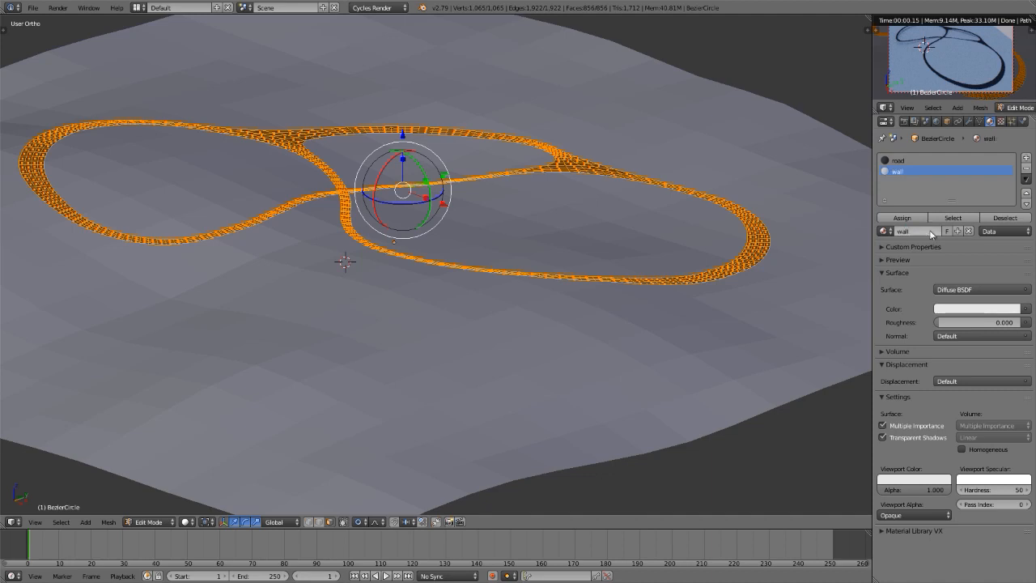
Select the strip's boundary edges in edge select mode and check them in wireframe display.
key(ctrl+Tab)
click(490, 294)
scroll(345, 243, up, 3)
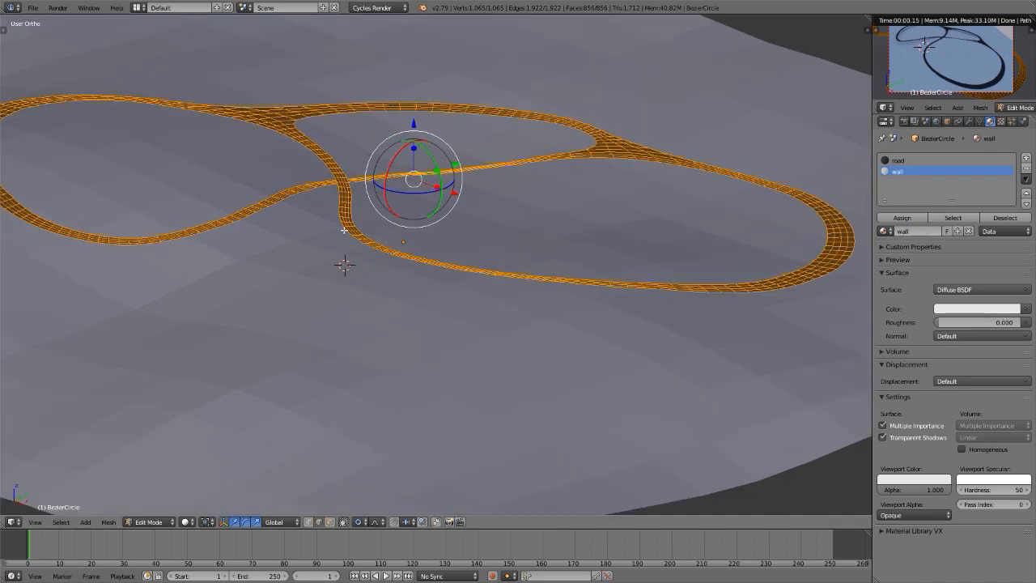
alt+right_click(306, 132)
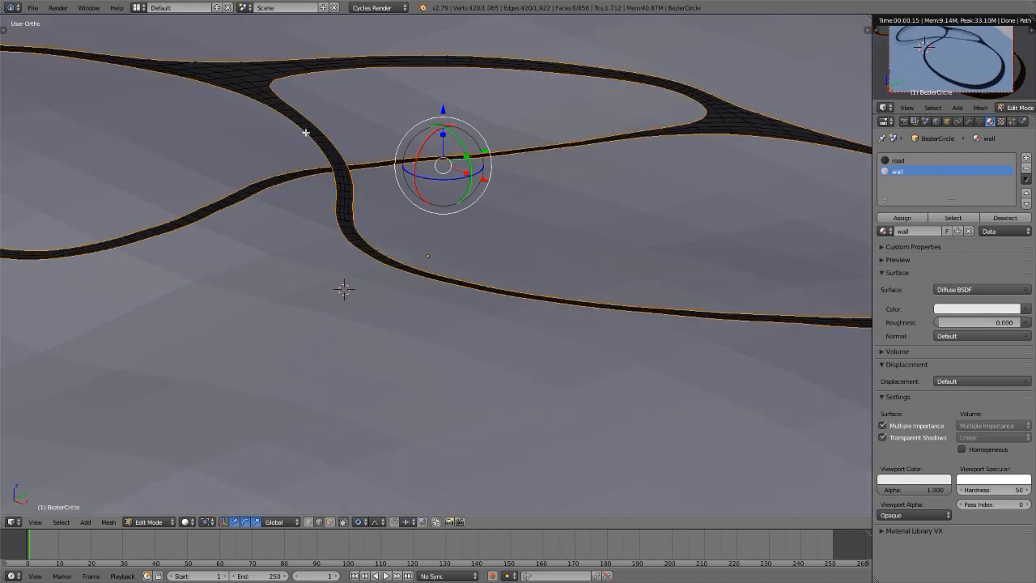
key(z)
scroll(400, 208, down, 5)
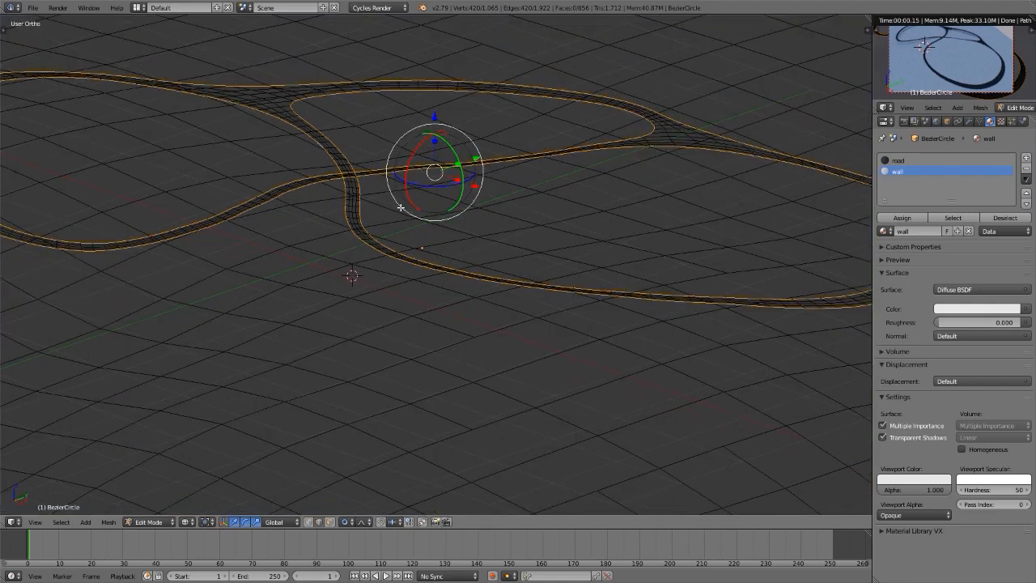
middle_drag(400, 208, 410, 246)
scroll(346, 131, up, 3)
scroll(347, 130, down, 3)
shift+middle_drag(347, 131, 358, 156)
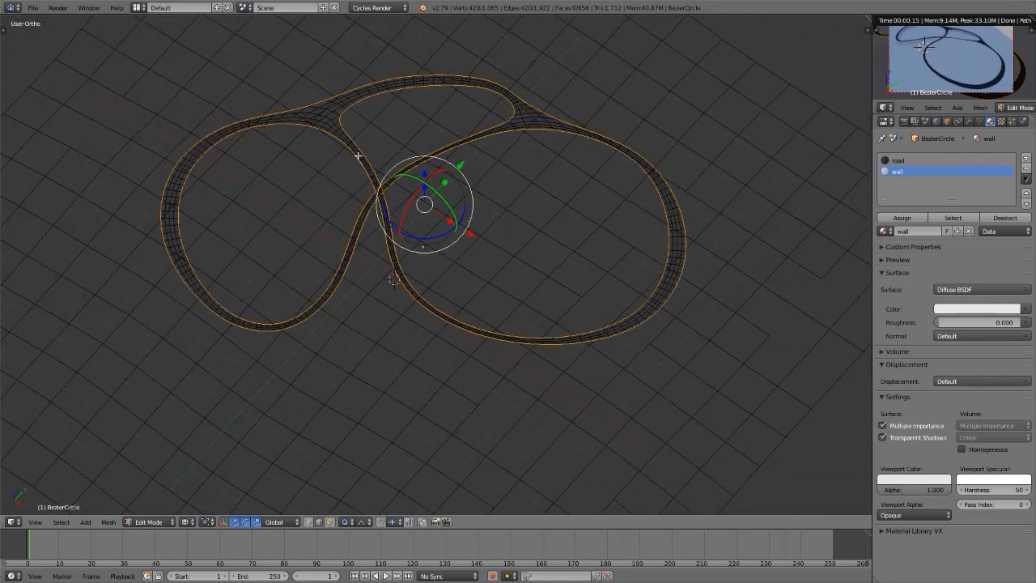
key(alt+Tab)
key(alt+Tab)
key(alt+Tab)
key(alt+Tab)
key(alt+Tab)
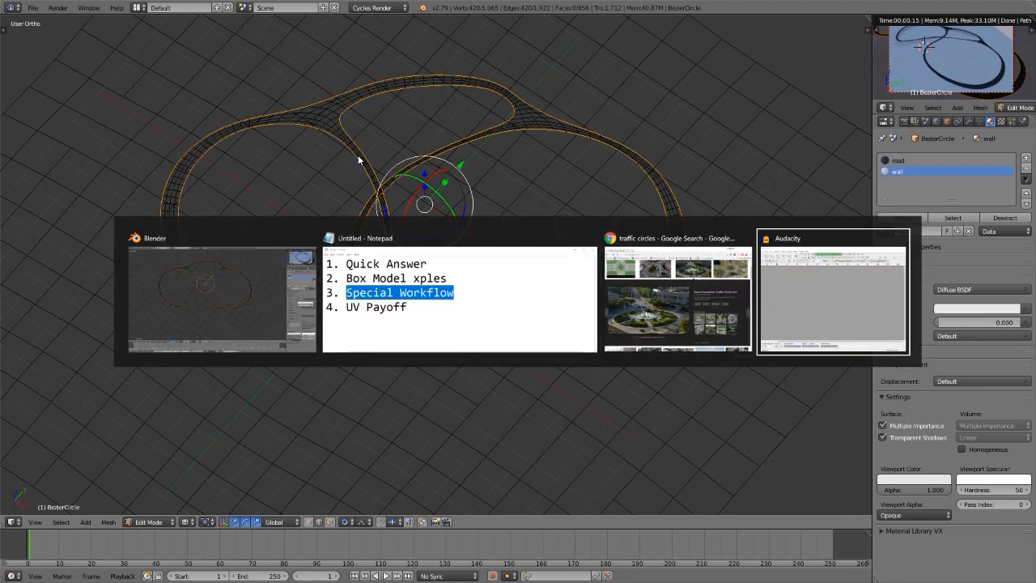
key(alt+Tab)
key(Home)
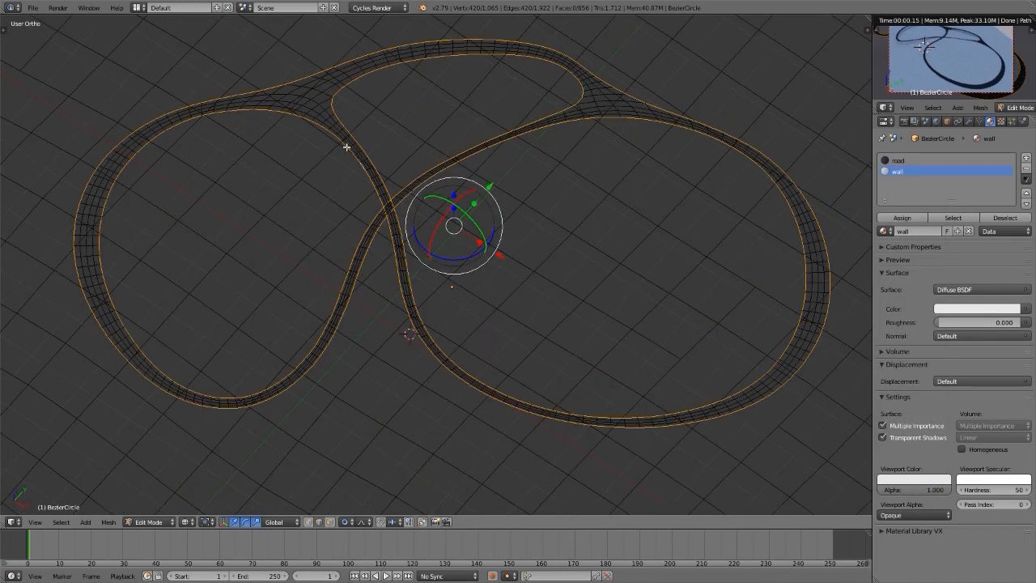
Try selecting different lengthwise edge loops near the upper junction, and reselect the strip's boundary edges.
alt+right_click(315, 101)
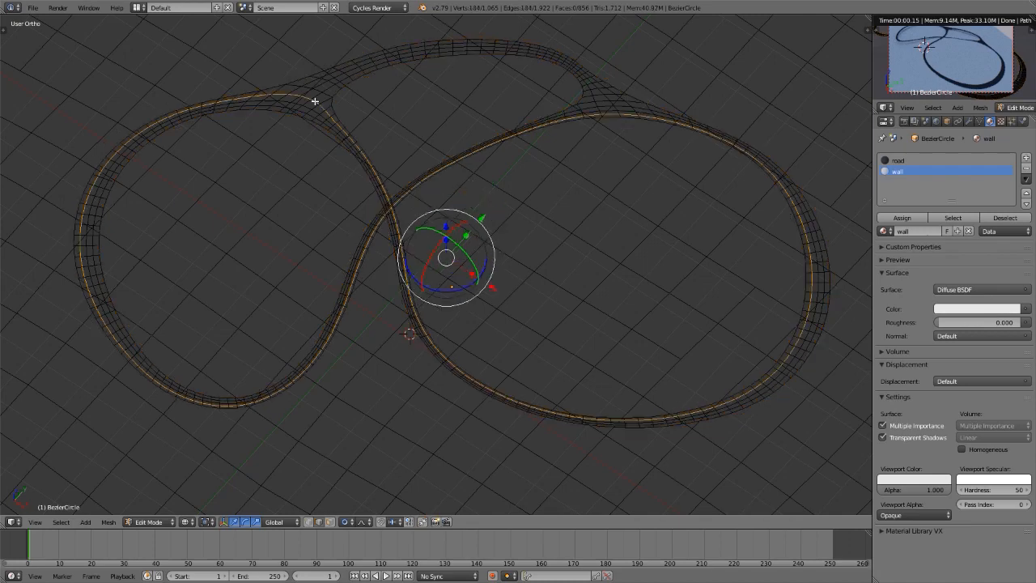
alt+right_click(307, 106)
alt+right_click(303, 111)
alt+right_click(312, 97)
alt+right_click(323, 103)
alt+right_click(324, 103)
alt+right_click(339, 94)
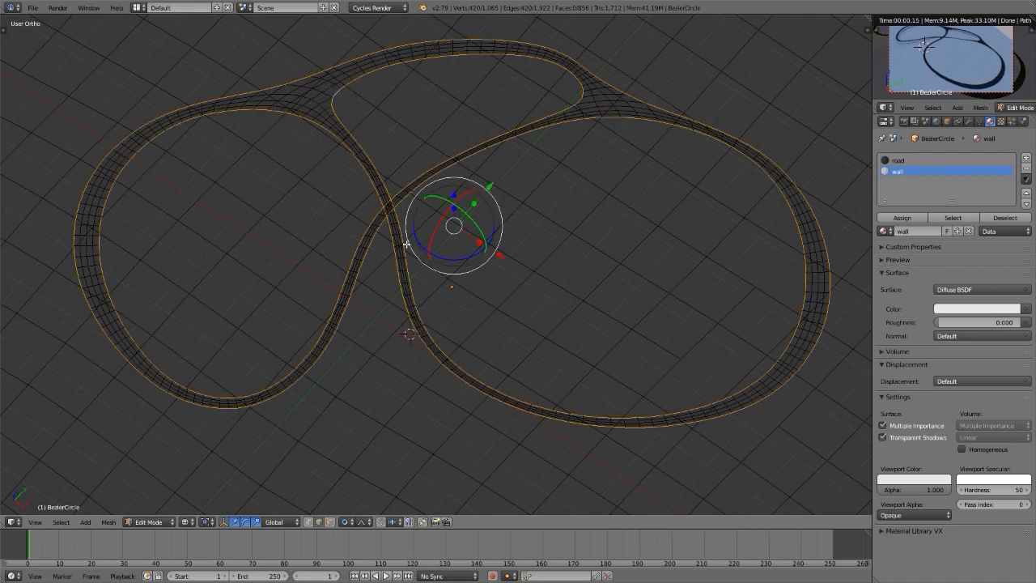
Return to solid display and extrude the boundary edges downward about 0.5 along Z to form side walls.
key(shift+z)
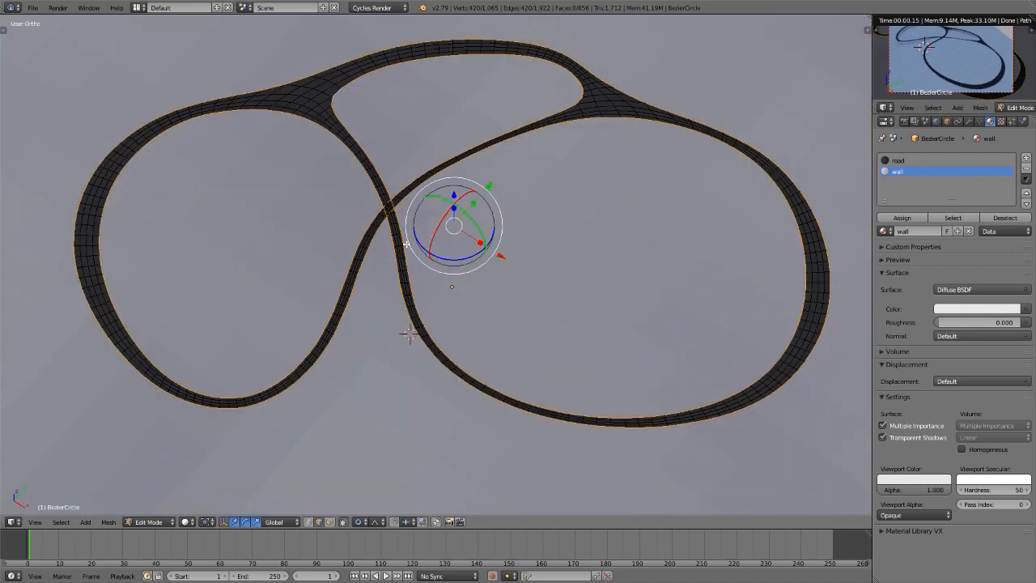
middle_drag(438, 255, 419, 217)
scroll(415, 264, up, 3)
middle_drag(416, 260, 485, 212)
key(KP_5)
scroll(484, 212, up, 1)
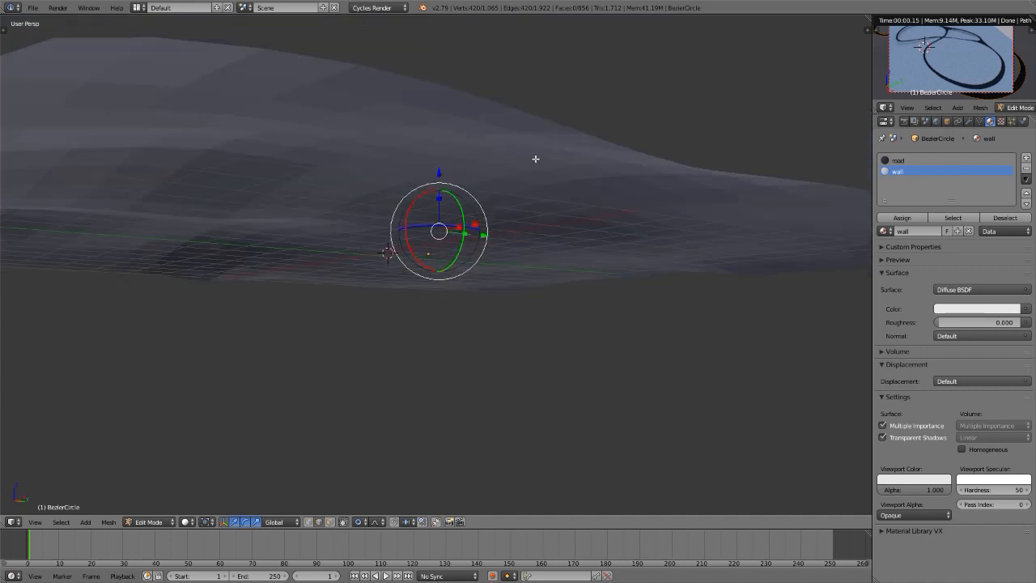
key(g)
key(z)
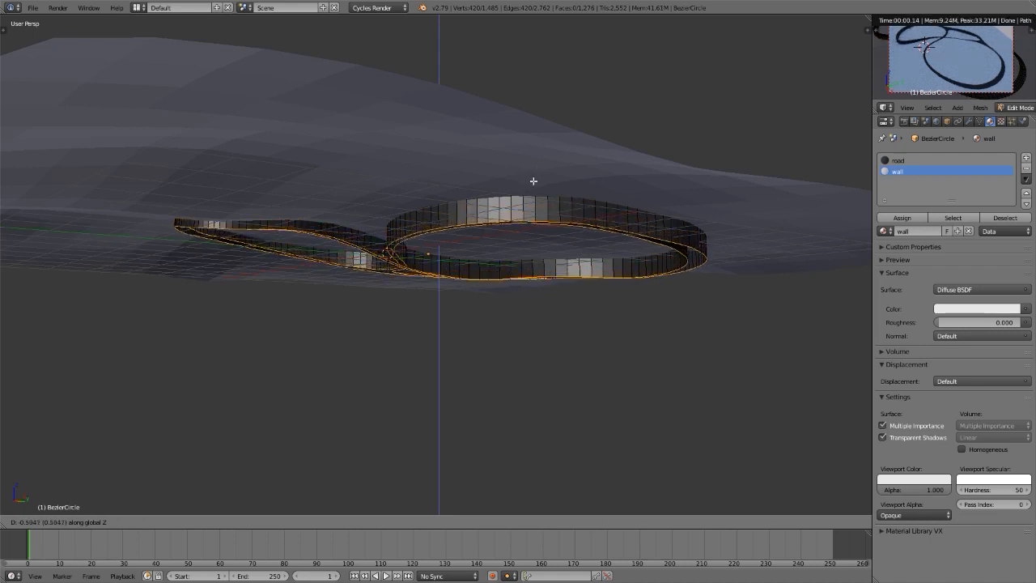
click(533, 182)
Select the extruded side faces in face select mode and assign the wall material to them.
mouse_move(490, 213)
middle_down()
mouse_move(513, 241)
mouse_move(513, 275)
mouse_move(475, 262)
mouse_move(481, 213)
middle_up()
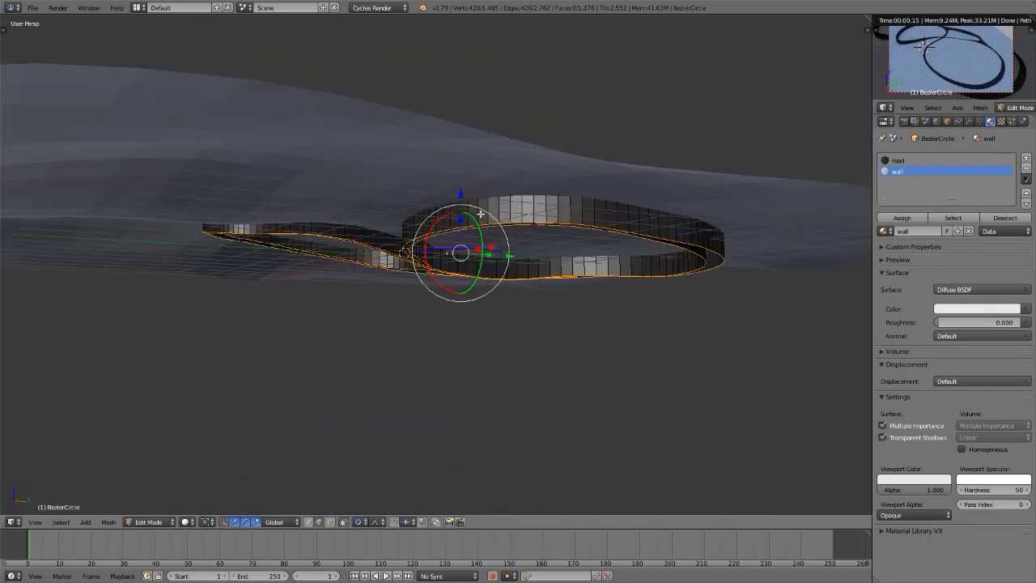
key(ctrl+l)
key(ctrl+Tab)
click(477, 226)
middle_drag(466, 213, 491, 243)
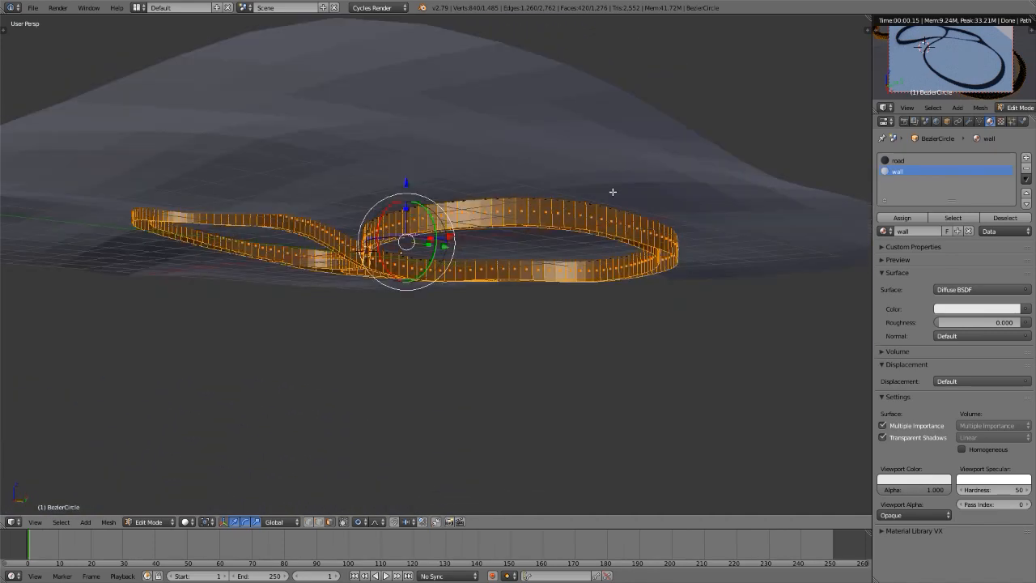
click(901, 217)
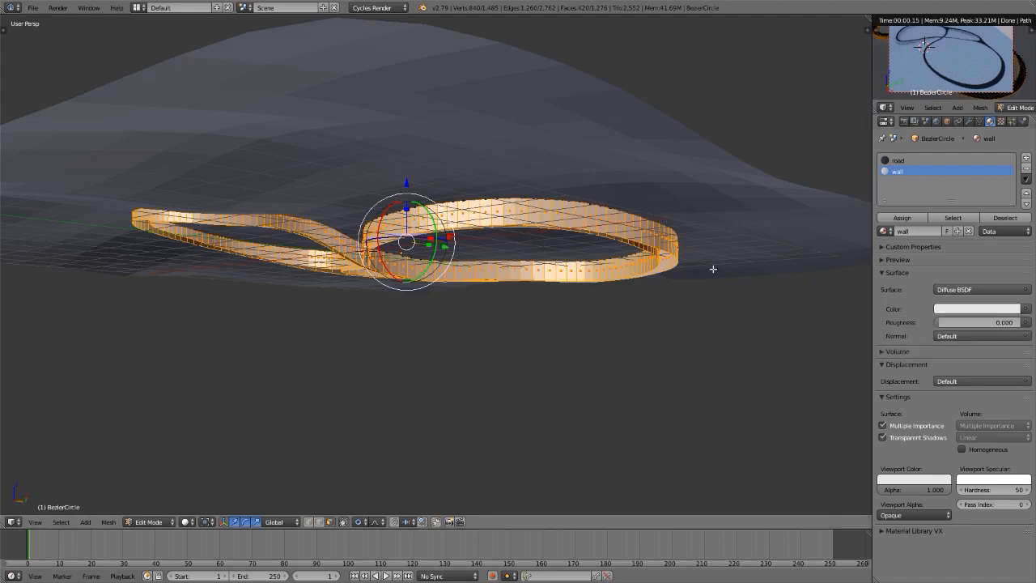
Deselect everything, and select all faces that use the road material.
middle_drag(712, 267, 399, 254)
key(a)
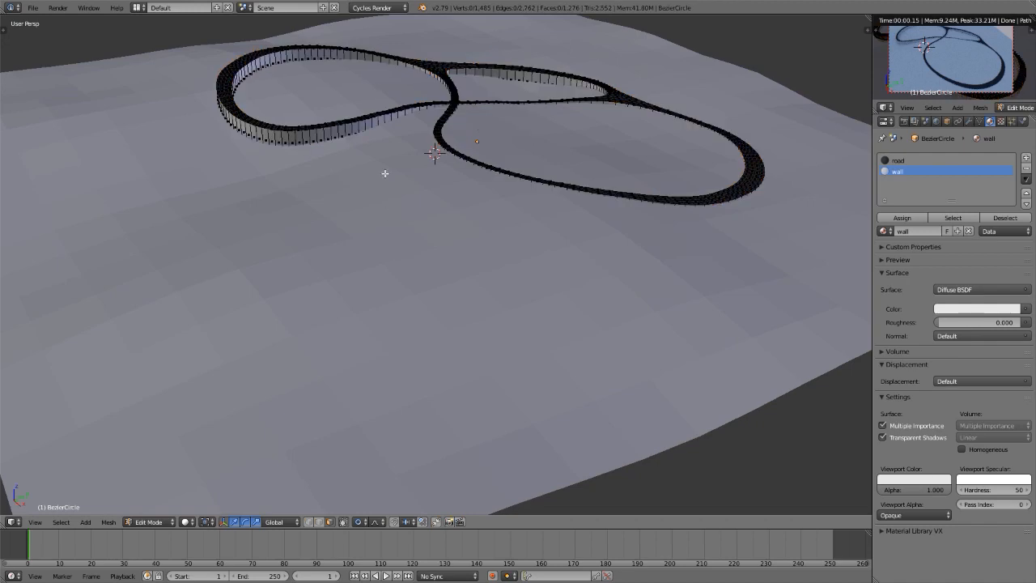
middle_drag(386, 169, 391, 331)
scroll(380, 312, up, 5)
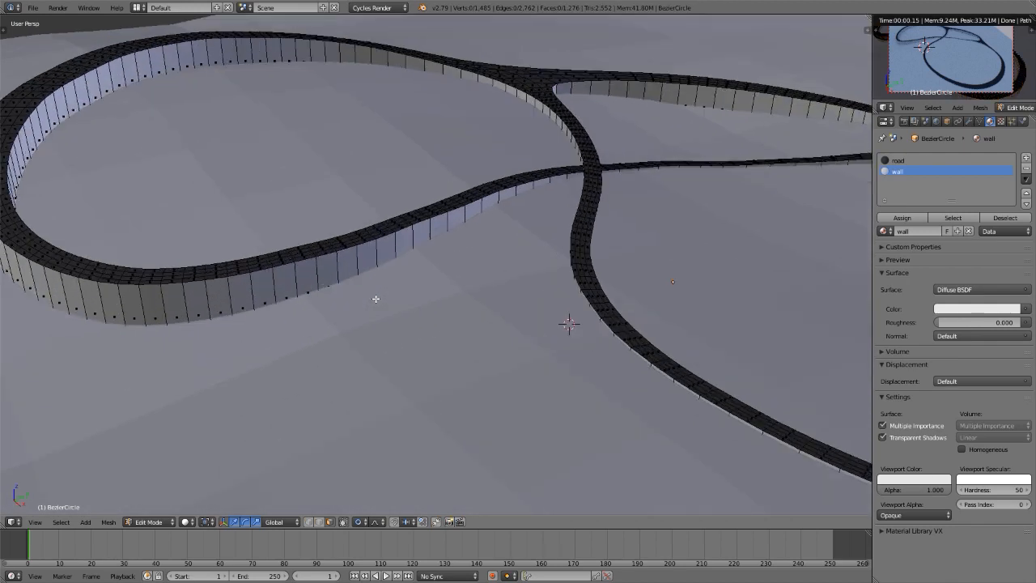
click(900, 161)
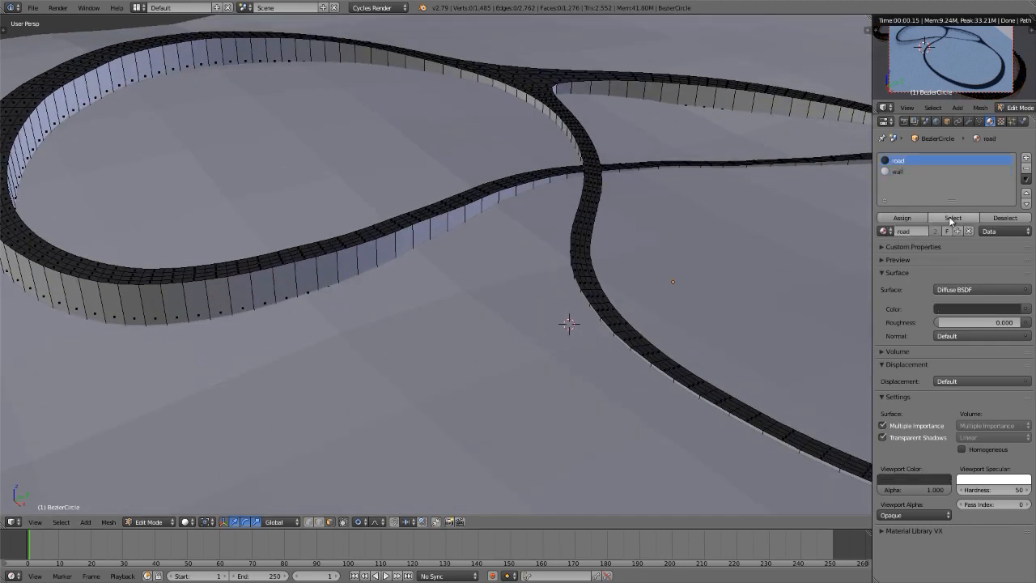
click(952, 219)
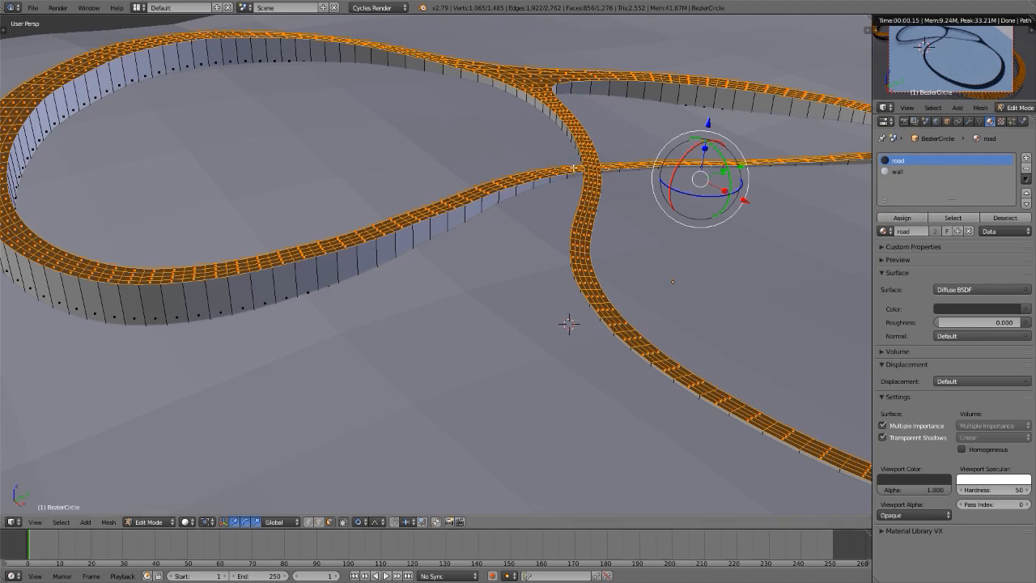
Try selecting the face loop along one edge of the road surface and extruding it upward as a barrier.
scroll(294, 258, up, 5)
middle_drag(294, 258, 386, 256)
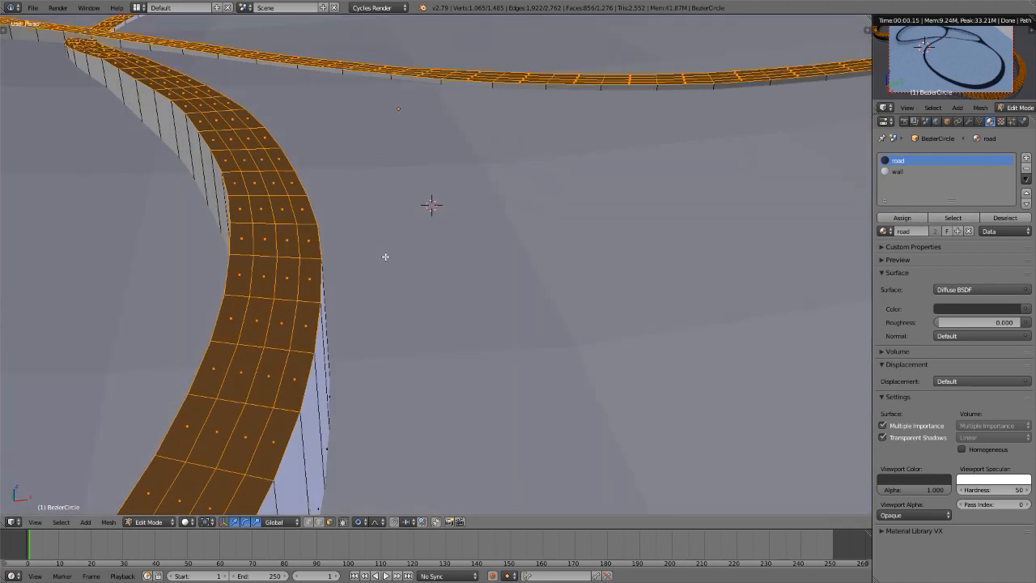
alt+right_click(308, 258)
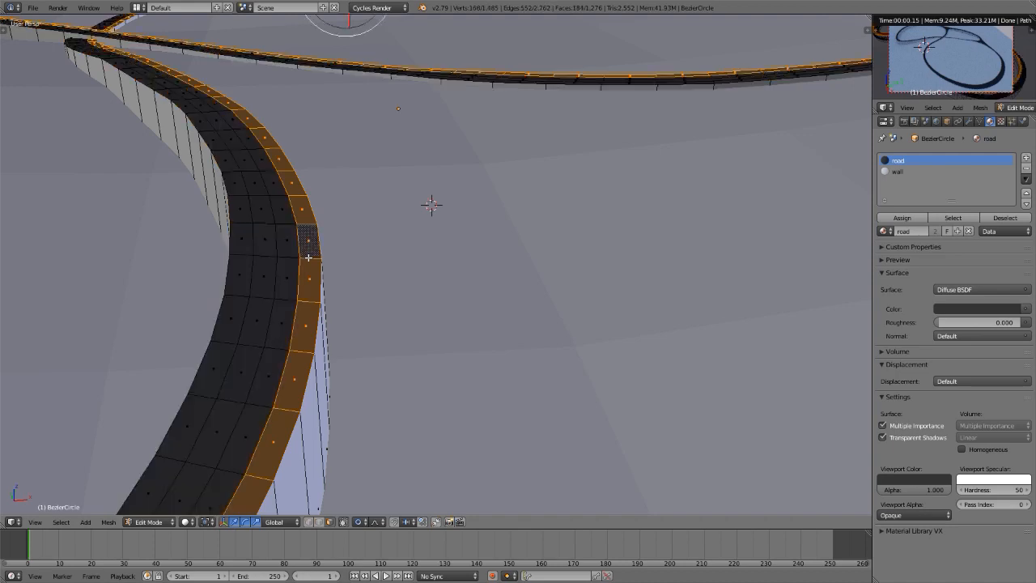
scroll(308, 258, down, 8)
shift+middle_drag(308, 257, 499, 275)
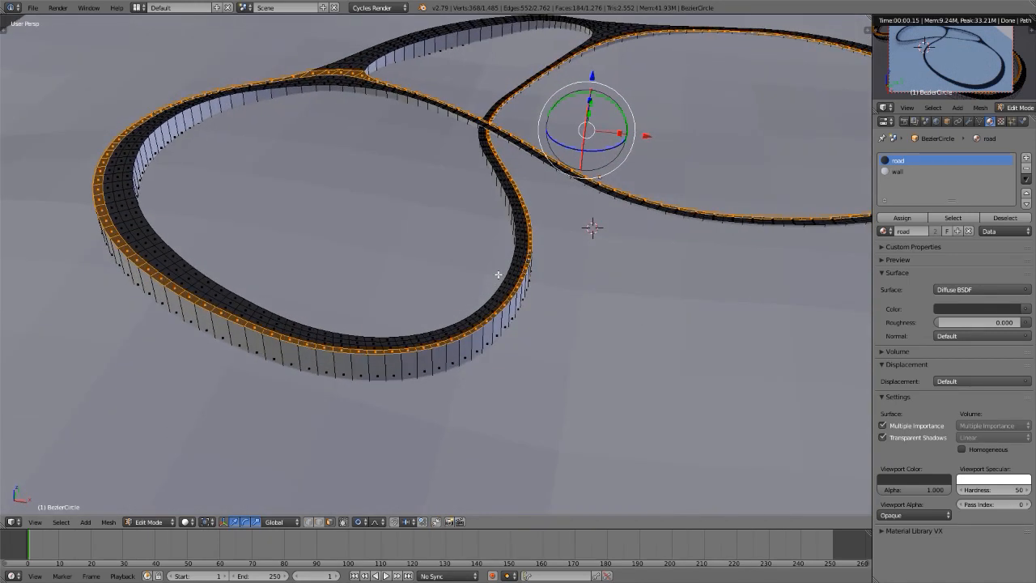
scroll(335, 66, up, 6)
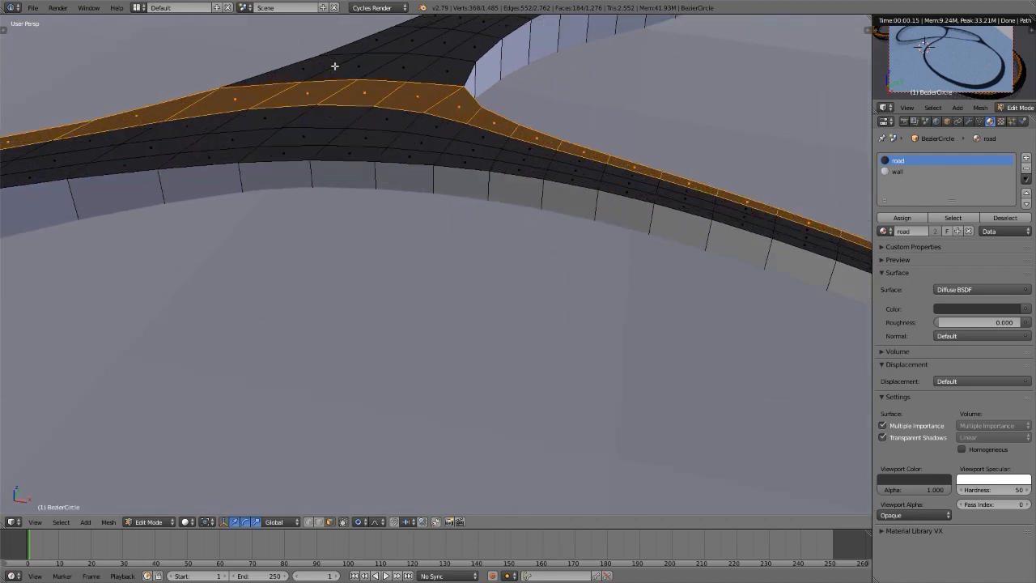
middle_drag(340, 85, 539, 217)
key(e)
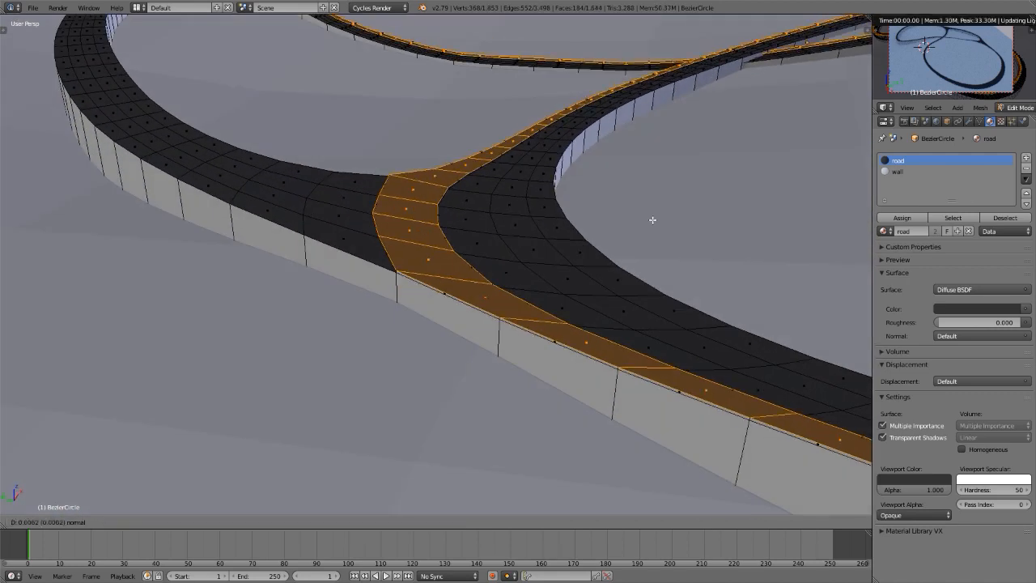
click(659, 203)
Inspect the raised edge row at the junction, and undo its extrusion and the face loop selection.
scroll(479, 234, down, 7)
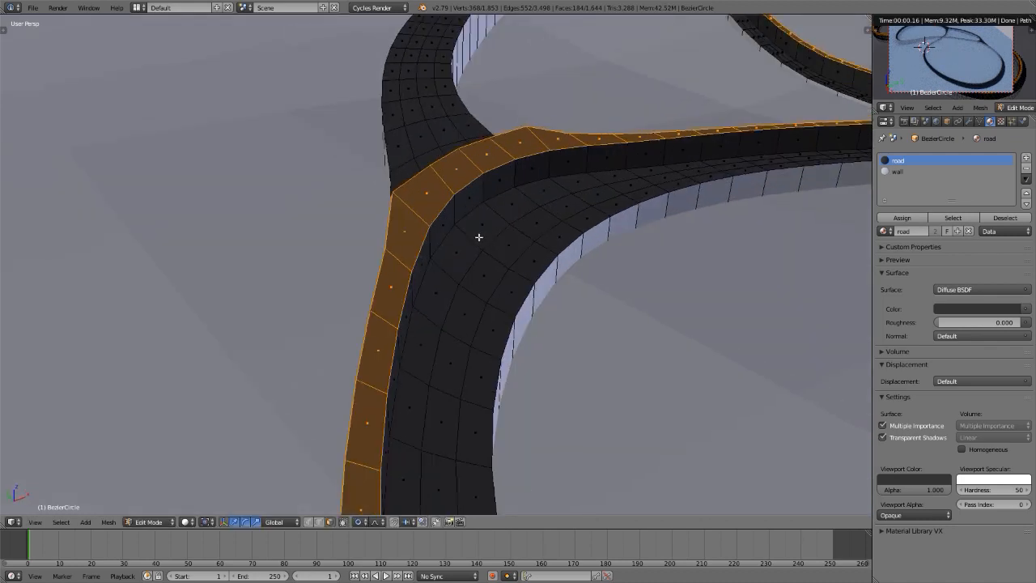
scroll(479, 236, up, 6)
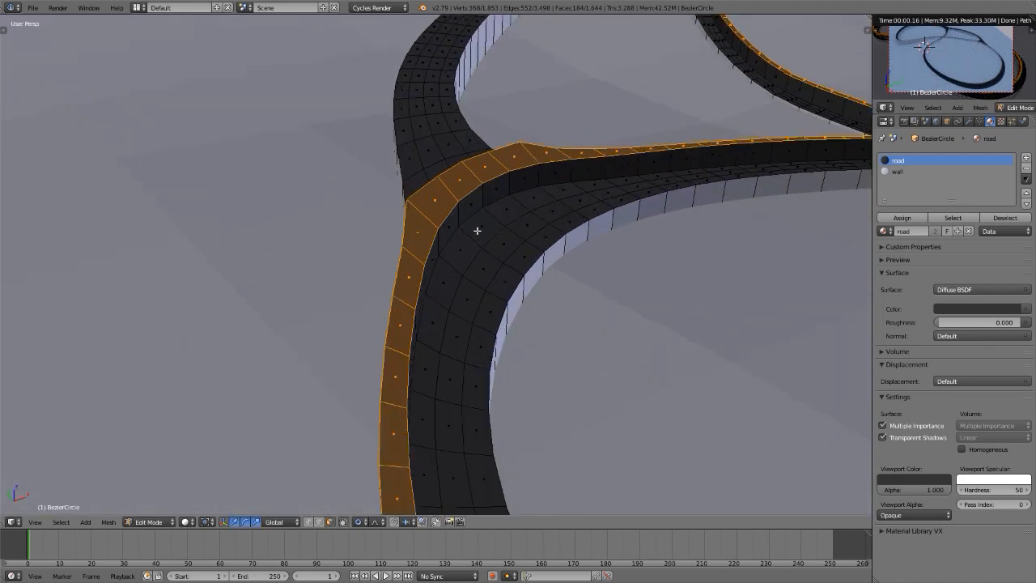
middle_drag(478, 235, 532, 227)
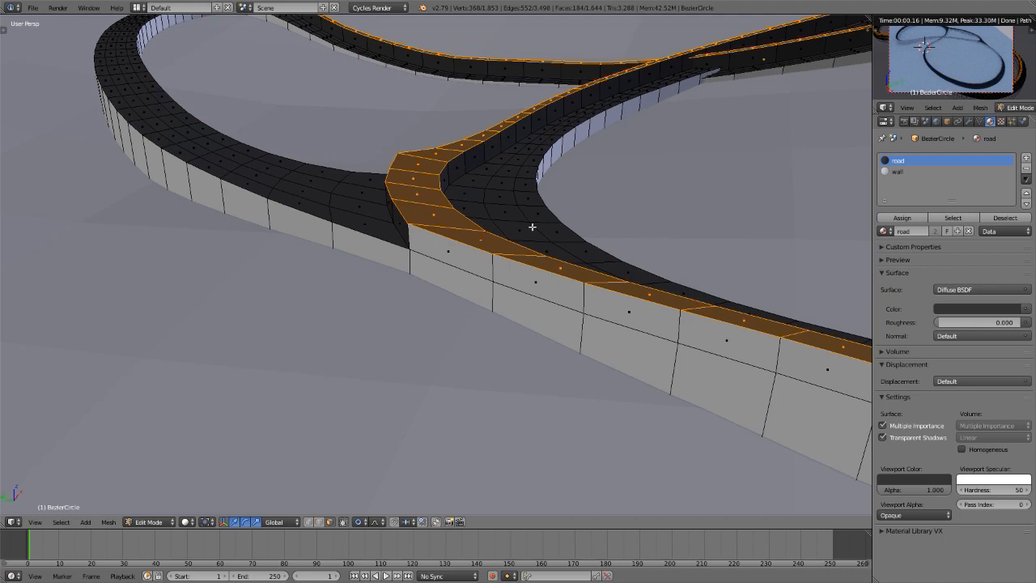
key(ctrl+z)
Inset all selected road faces by about 0.013, and select only the narrow border strips along the road's edges.
middle_drag(532, 227, 377, 245)
scroll(488, 237, down, 4)
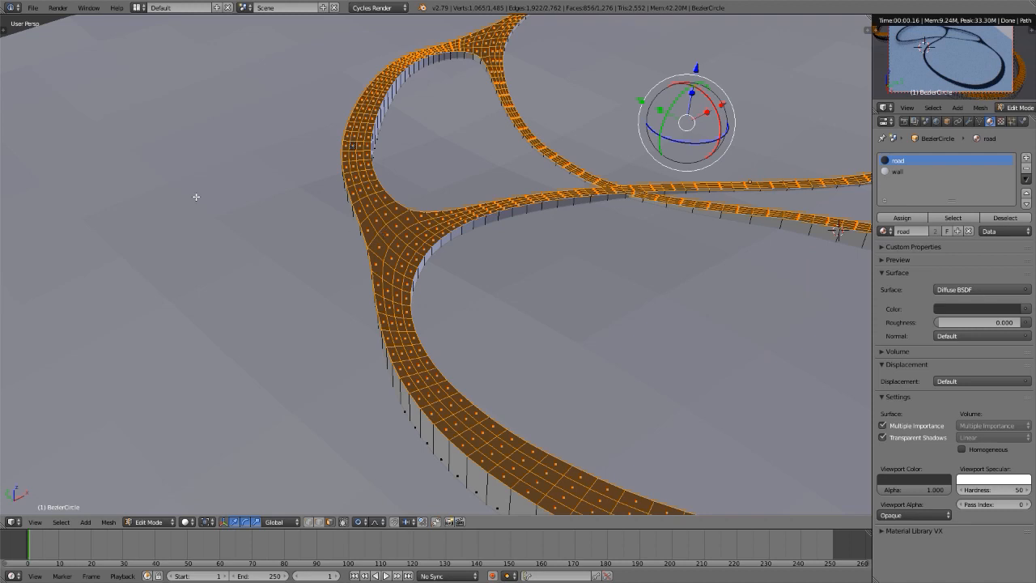
key(i)
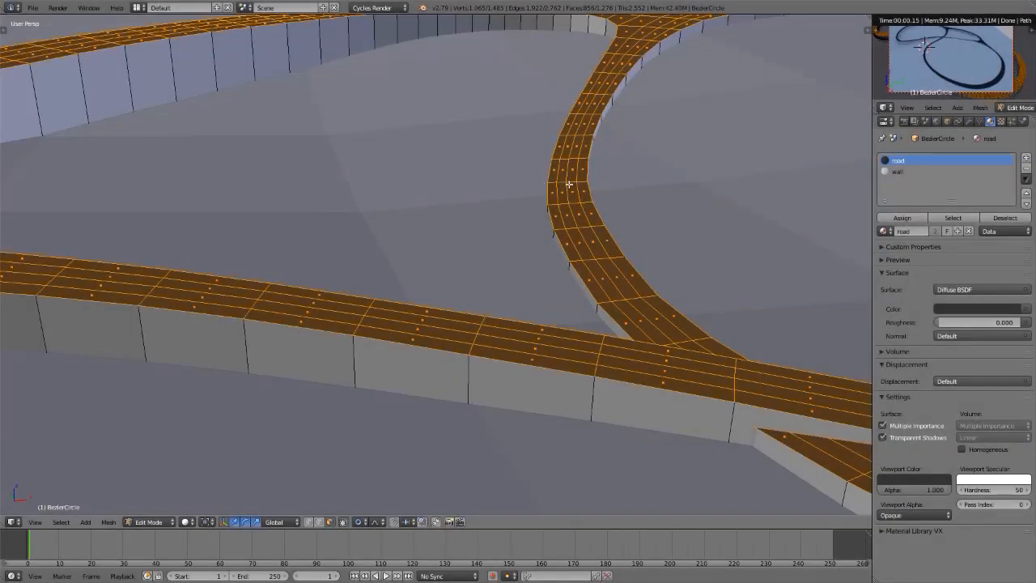
middle_drag(569, 185, 565, 223)
key(KP_7)
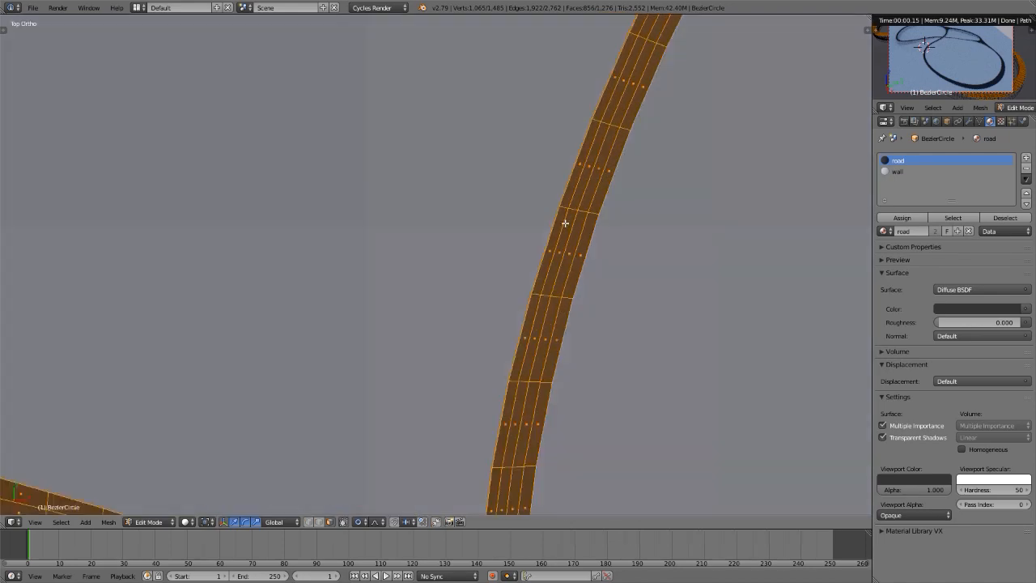
scroll(455, 135, down, 8)
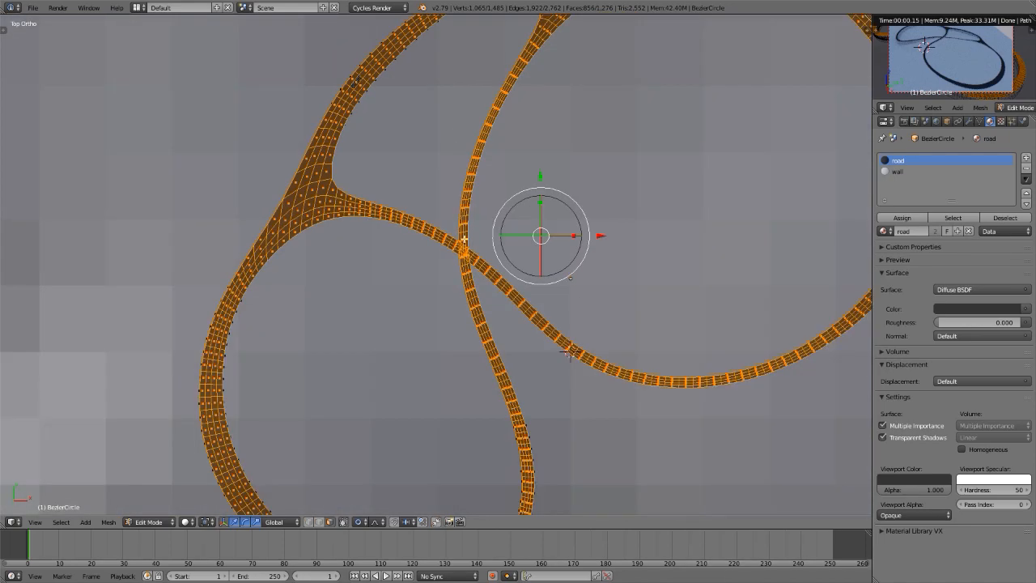
scroll(464, 240, up, 10)
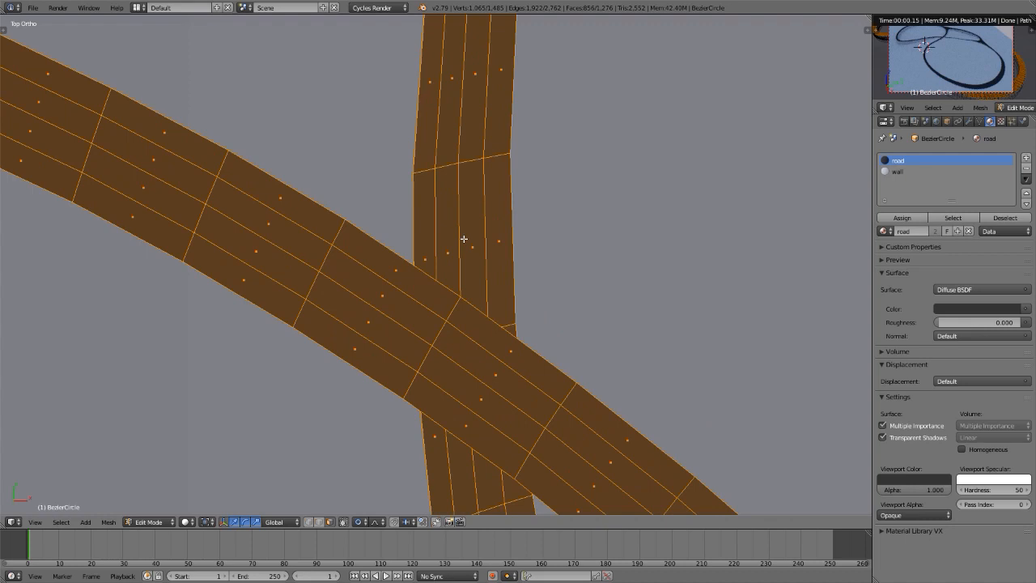
scroll(464, 239, down, 1)
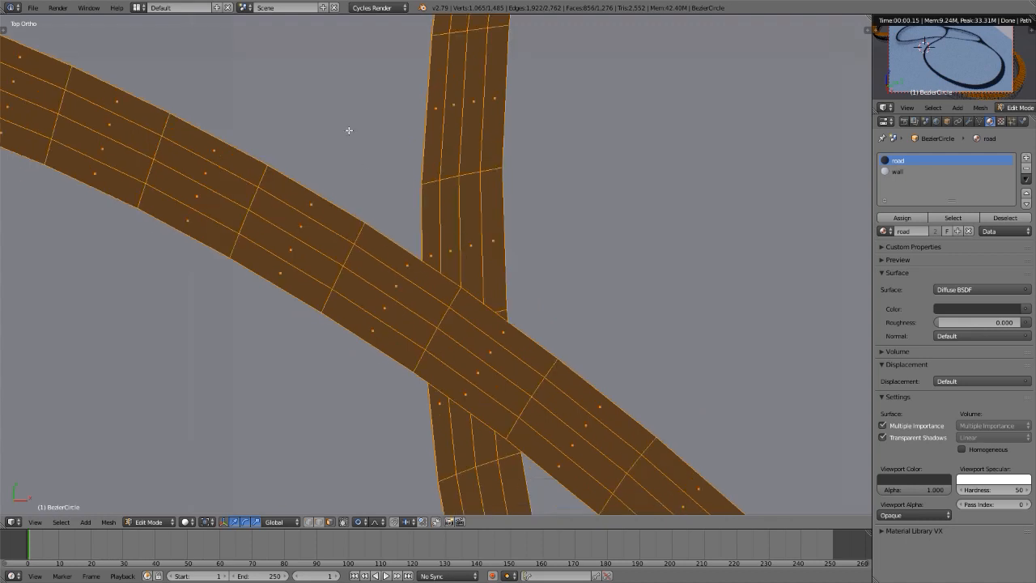
key(i)
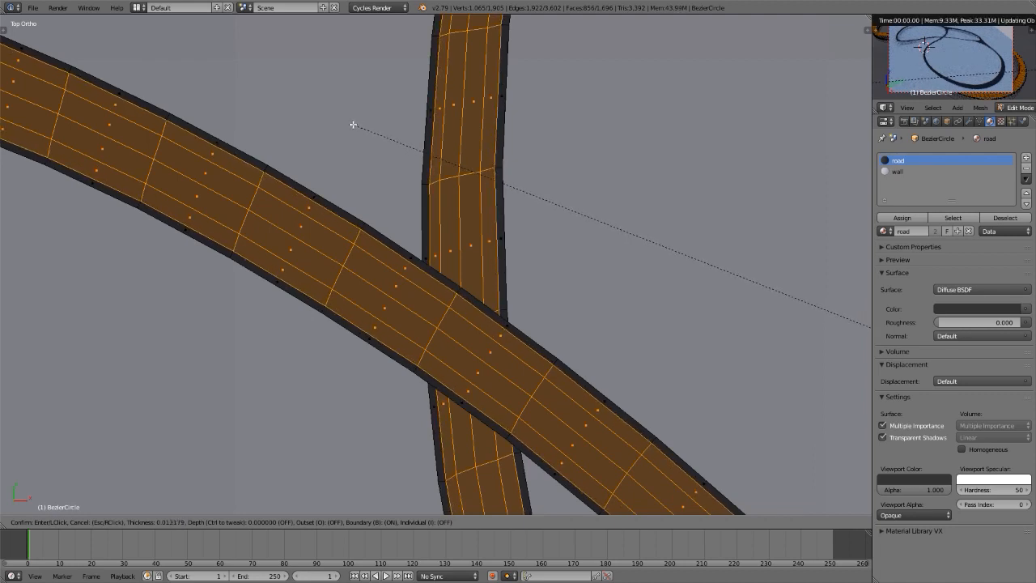
click(353, 125)
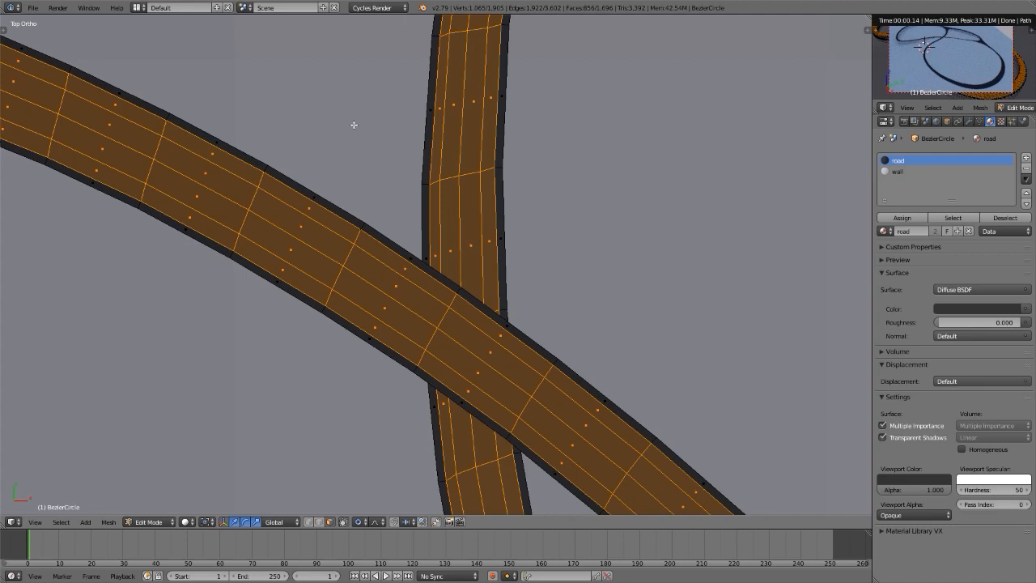
key(ctrl+i)
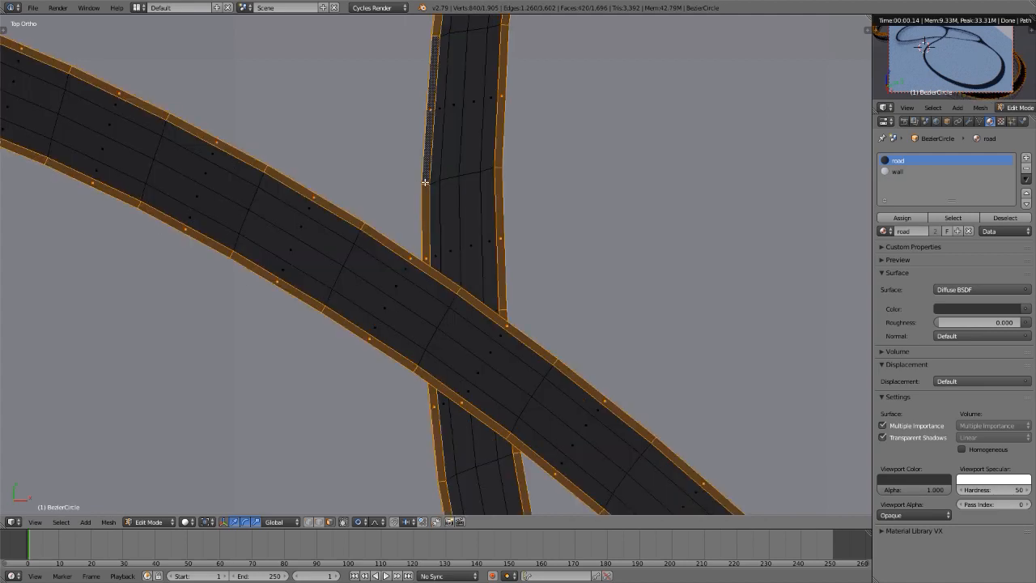
Add a third material slot with a new material named "gutter".
scroll(425, 182, down, 4)
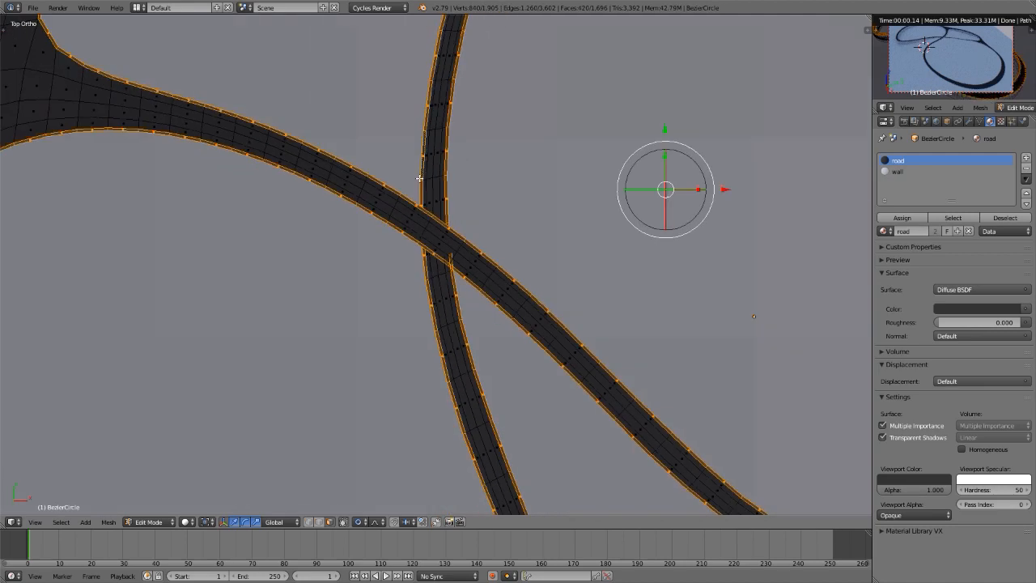
click(1026, 157)
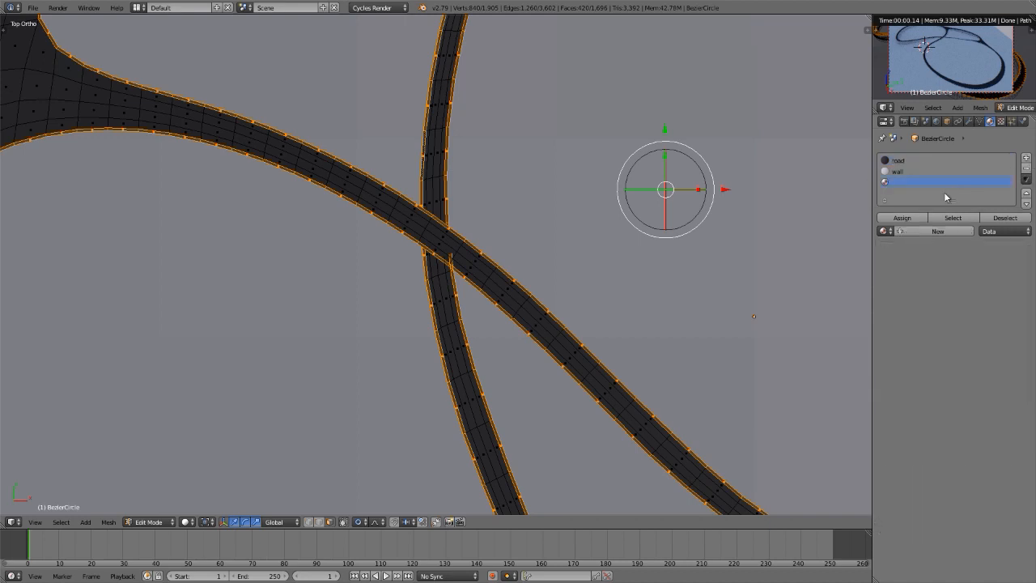
click(918, 233)
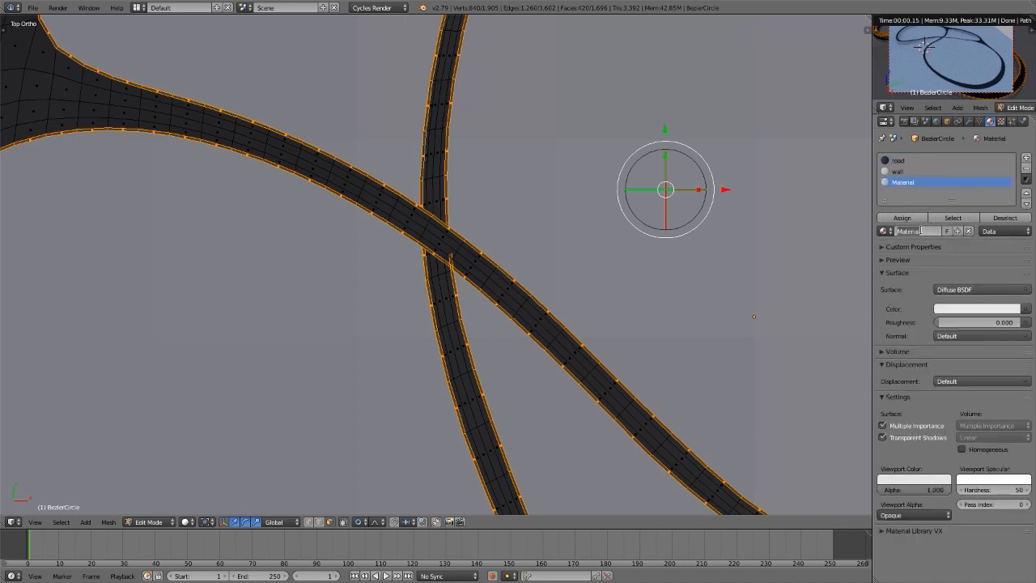
double_click(921, 230)
text(guard)
key(Return)
double_click(922, 232)
text(rail)
key(Return)
key(BackSpace)
text(gutter)
key(Return)
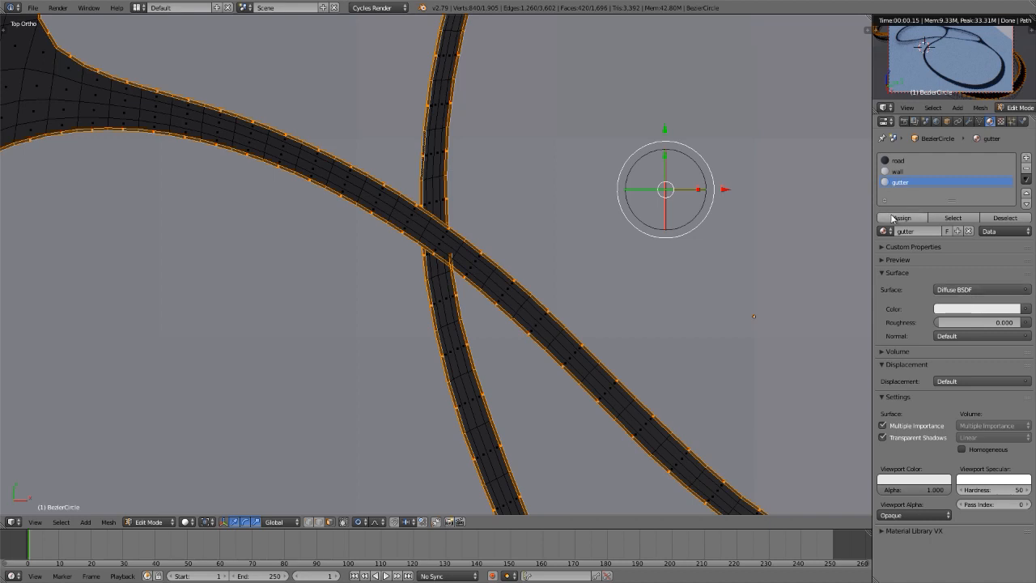
Assign the gutter material to the selected border strips, and set its surface and viewport colours to light pink (0.800, 0.382, 0.413).
click(894, 219)
click(985, 308)
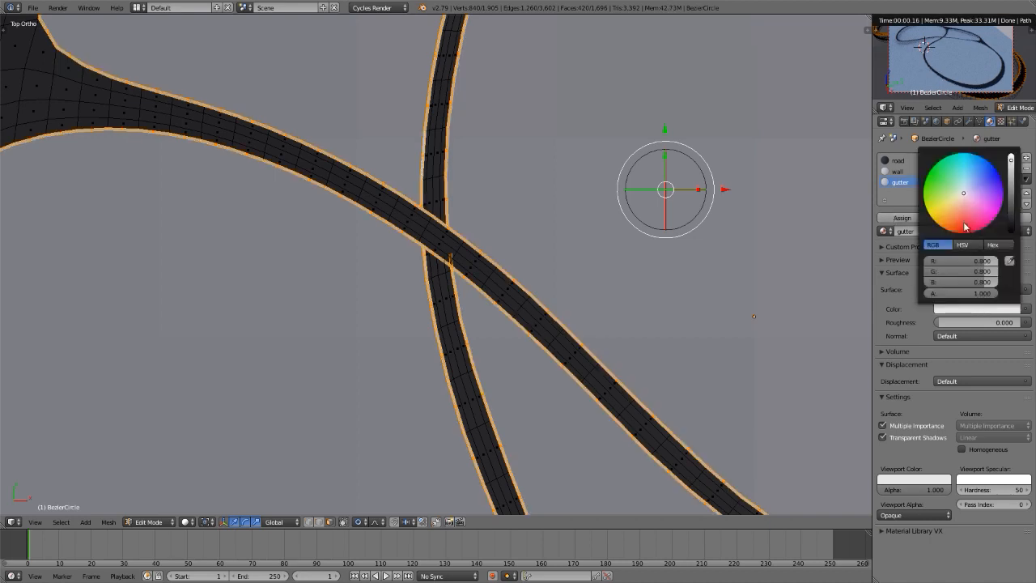
click(966, 208)
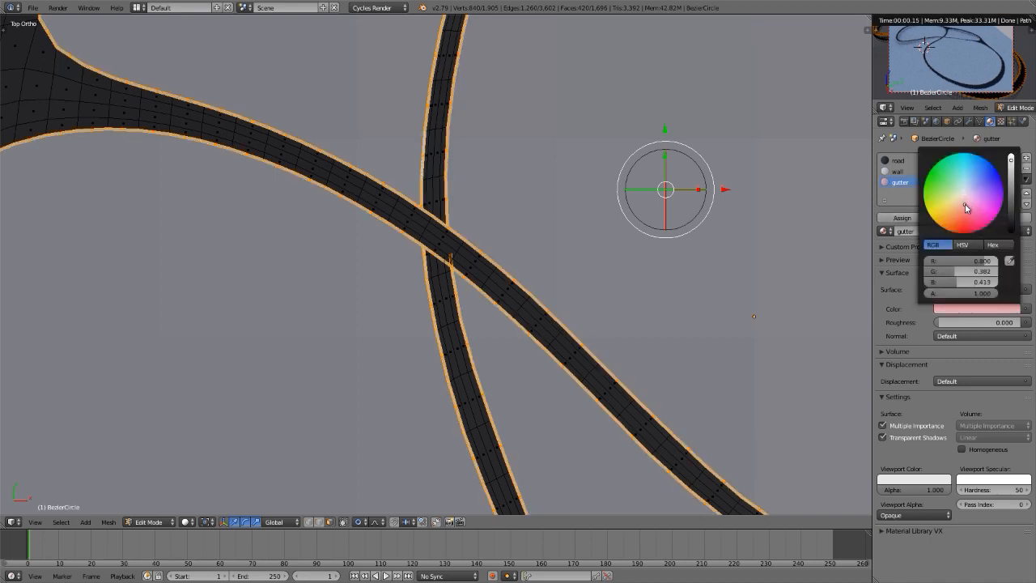
drag(977, 309, 927, 479)
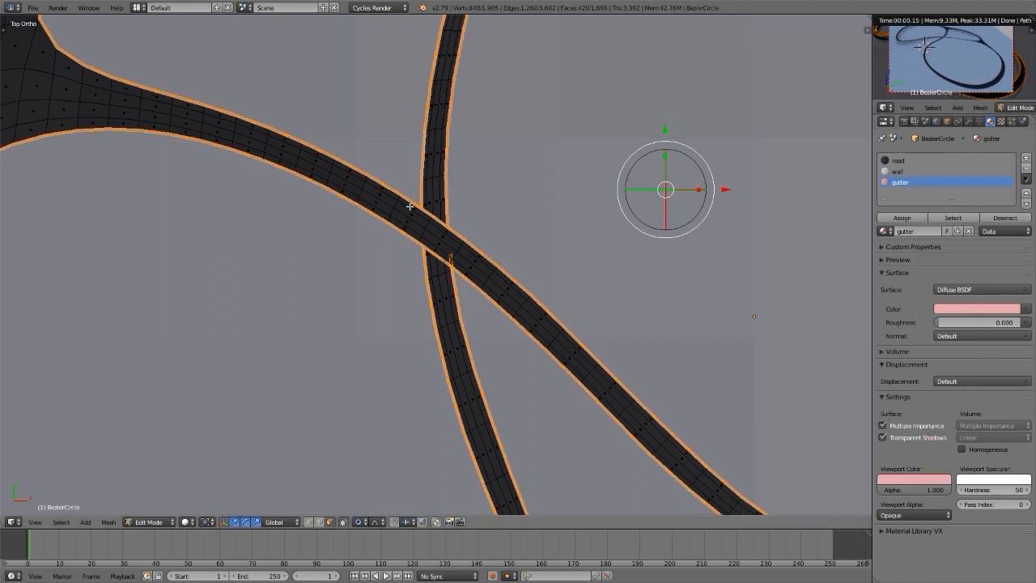
Try dividing the gutter strips lengthwise with a two-cut loop cut, and switch to face select mode.
scroll(417, 146, up, 5)
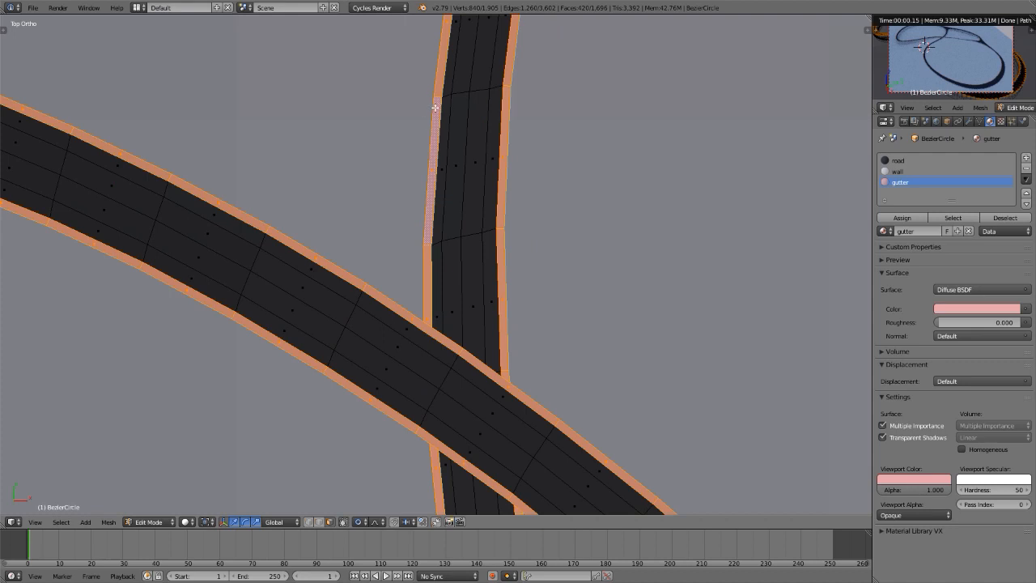
key(ctrl+r)
scroll(438, 94, up, 1)
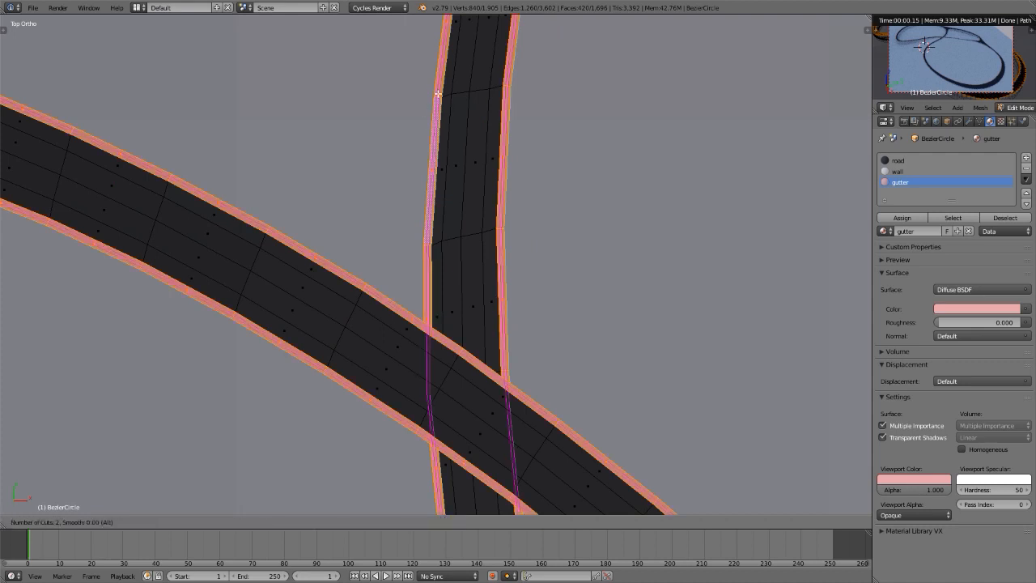
click(438, 94)
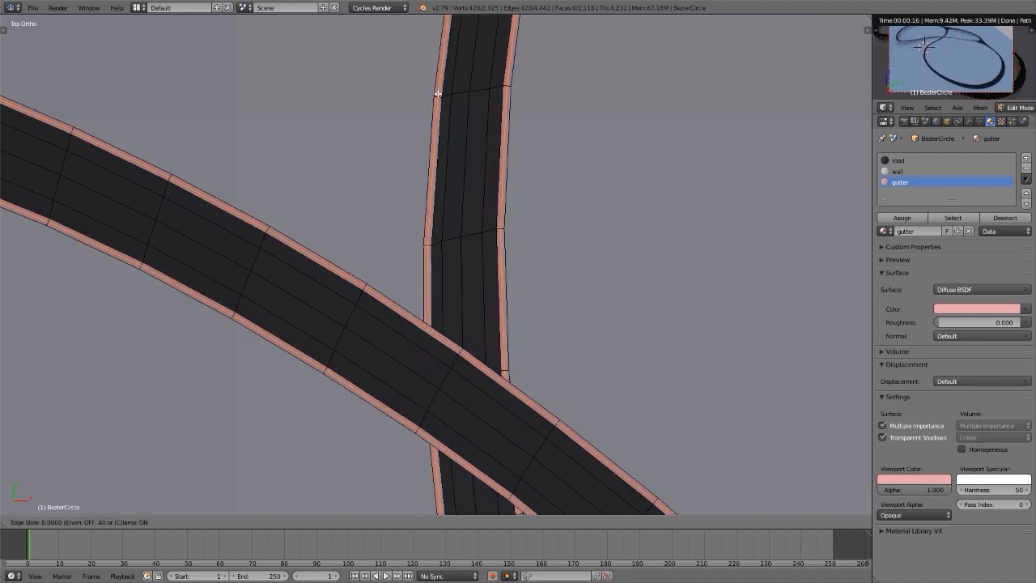
click(438, 94)
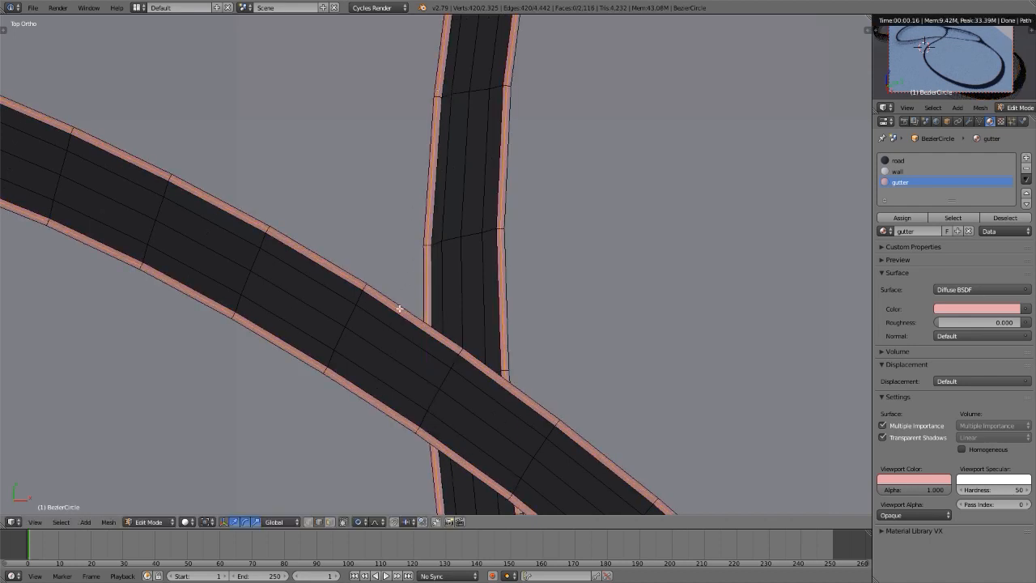
key(ctrl+Tab)
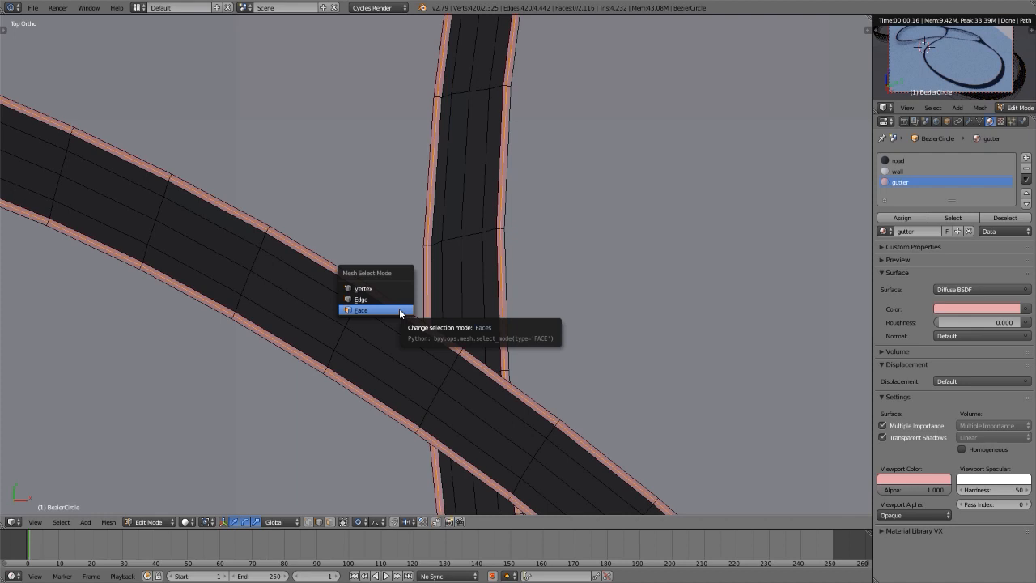
click(399, 310)
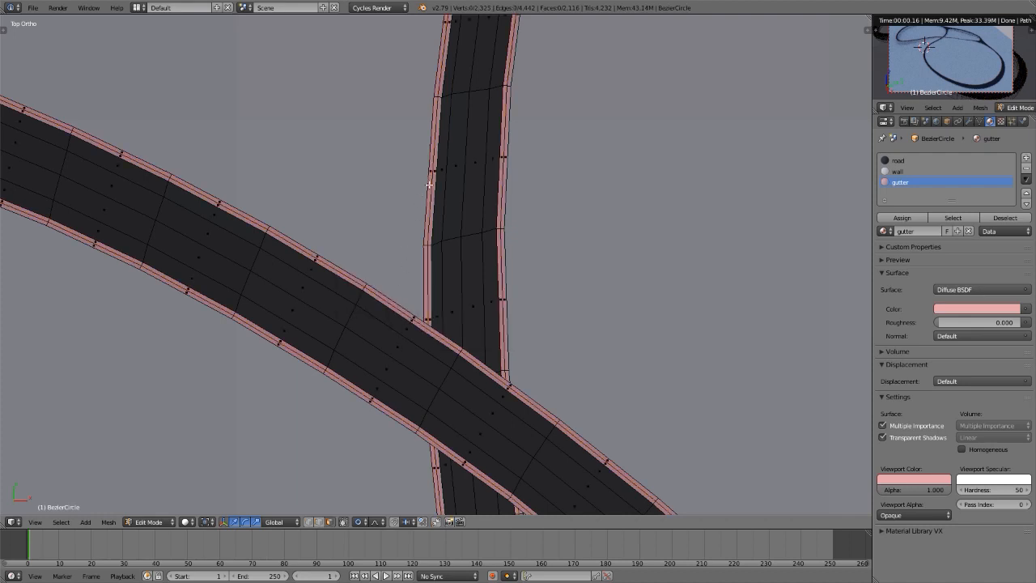
Undo the gutter loop cut and return to the selection of all gutter faces.
key(ctrl+z)
key(ctrl+z)
key(ctrl+z)
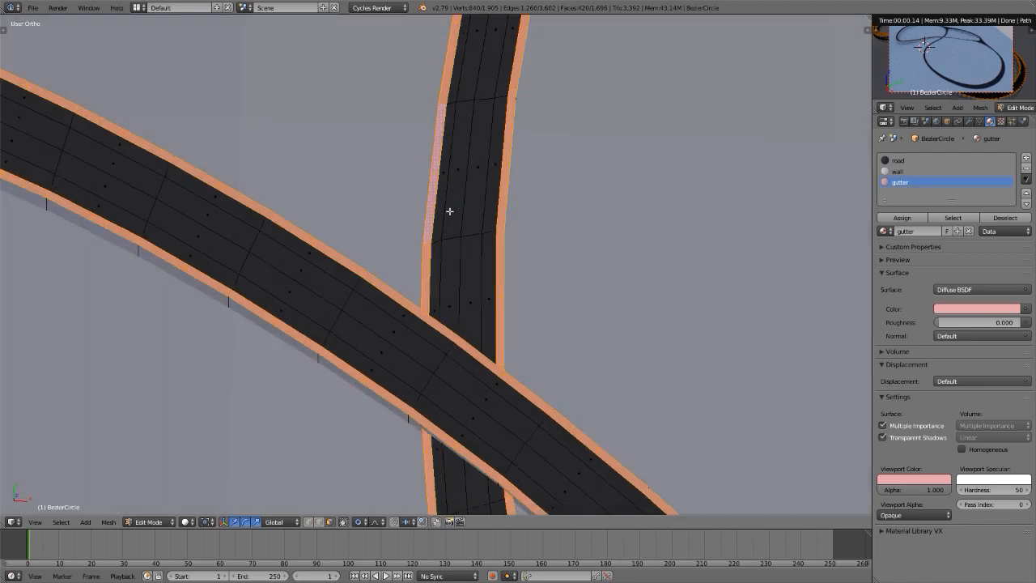
Try extruding the selected gutter faces along their normals near the crossing, and undo the extrusion.
middle_drag(449, 213, 426, 192)
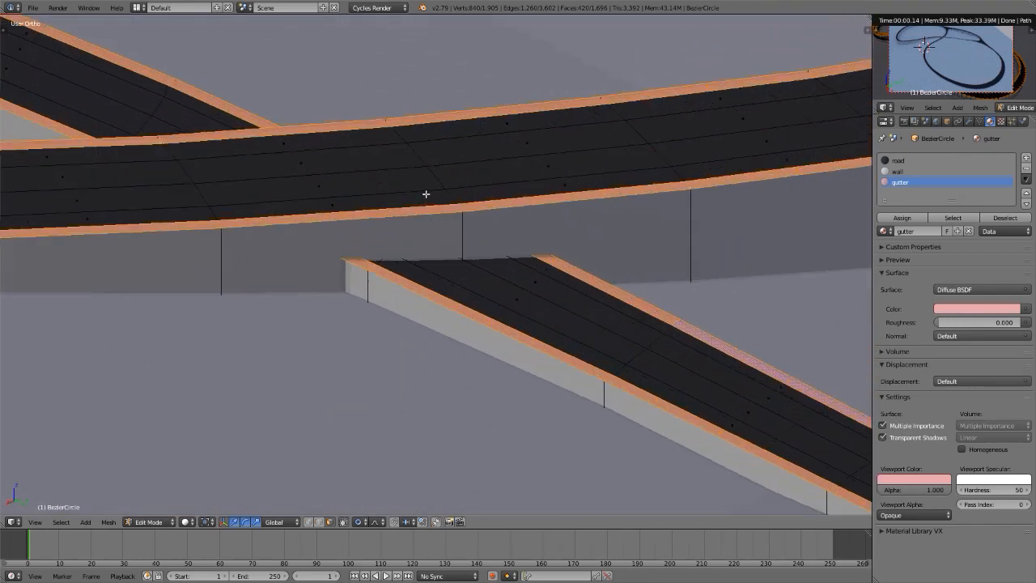
middle_drag(579, 249, 541, 237)
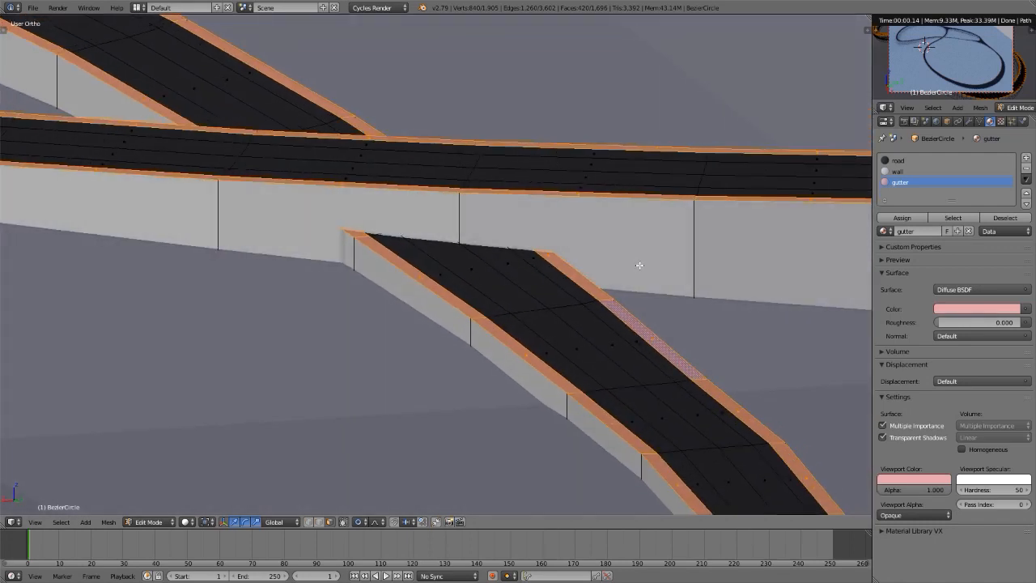
key(e)
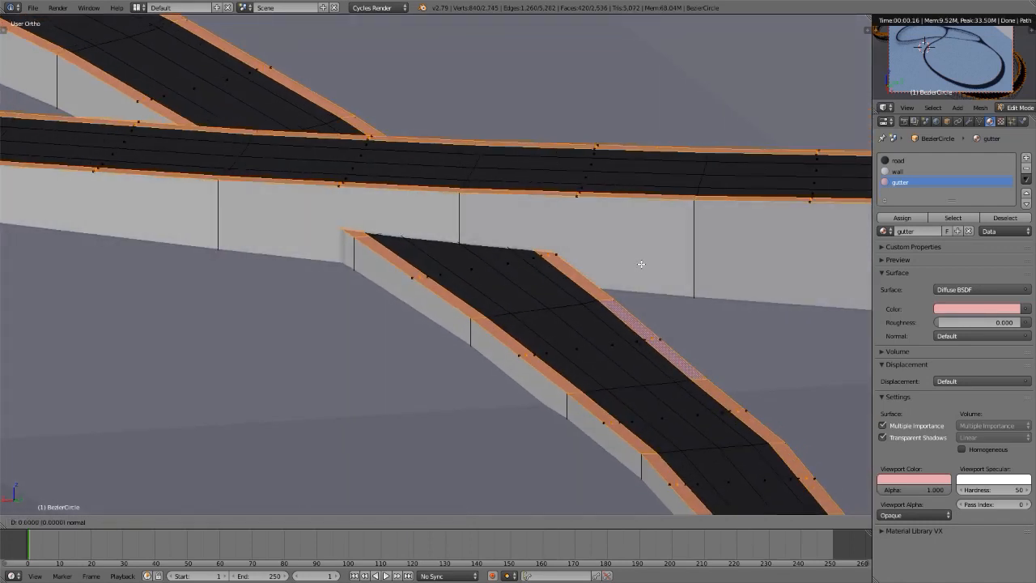
click(641, 264)
scroll(640, 264, down, 8)
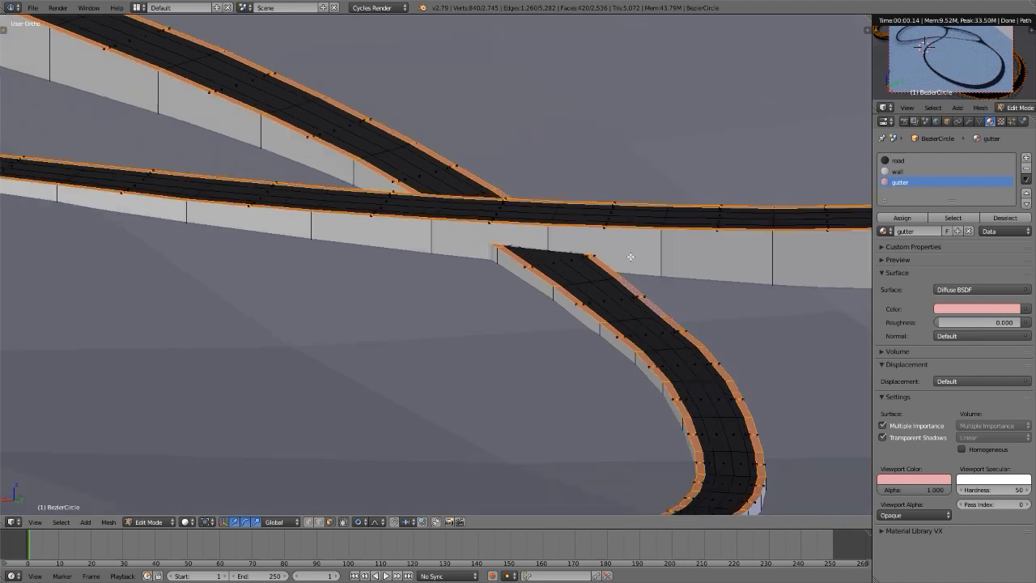
scroll(631, 254, up, 6)
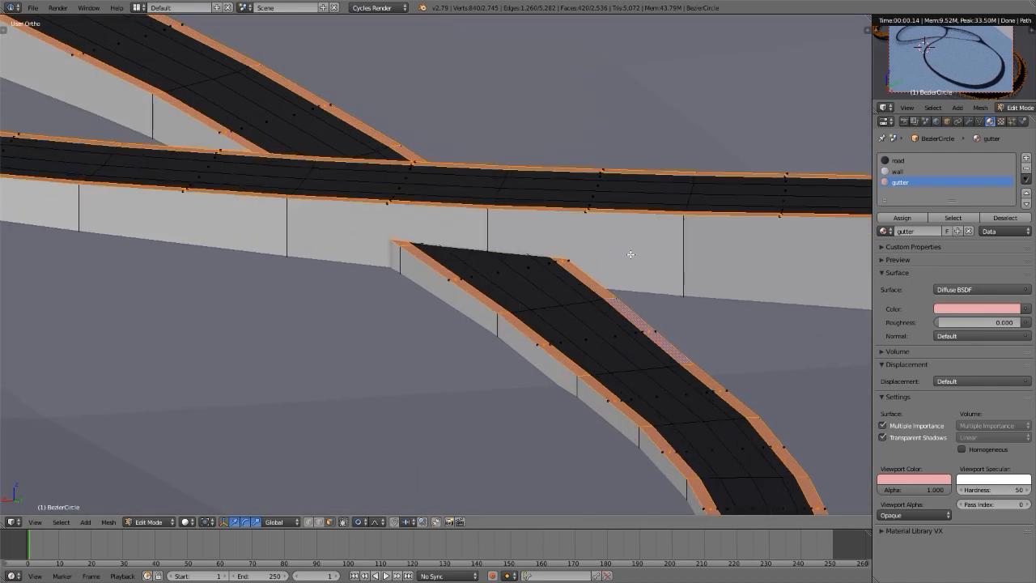
key(ctrl+z)
Try extruding the gutter faces along the global Z axis, and undo the extrusion.
scroll(631, 255, down, 3)
key(e)
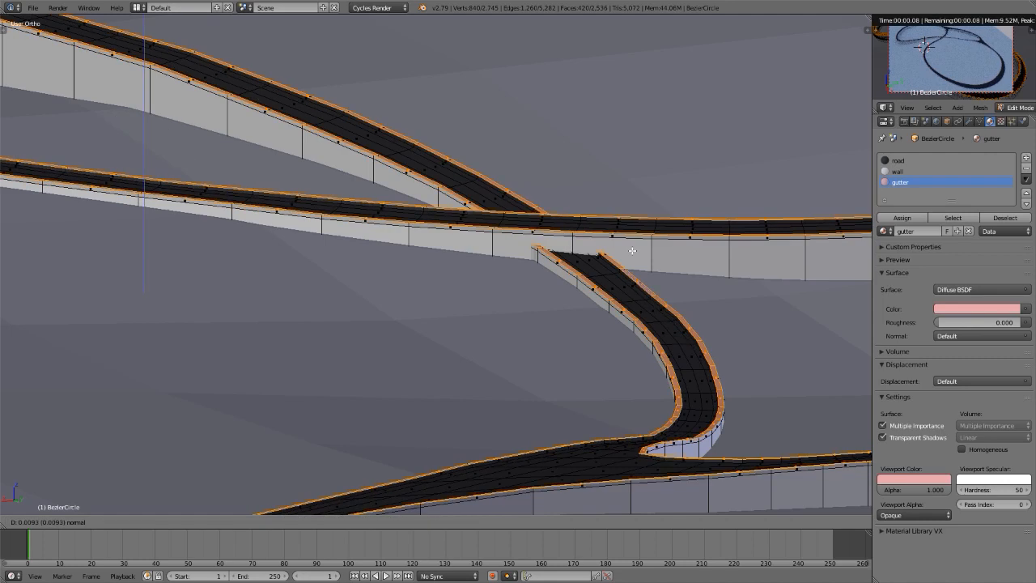
click(632, 247)
key(z)
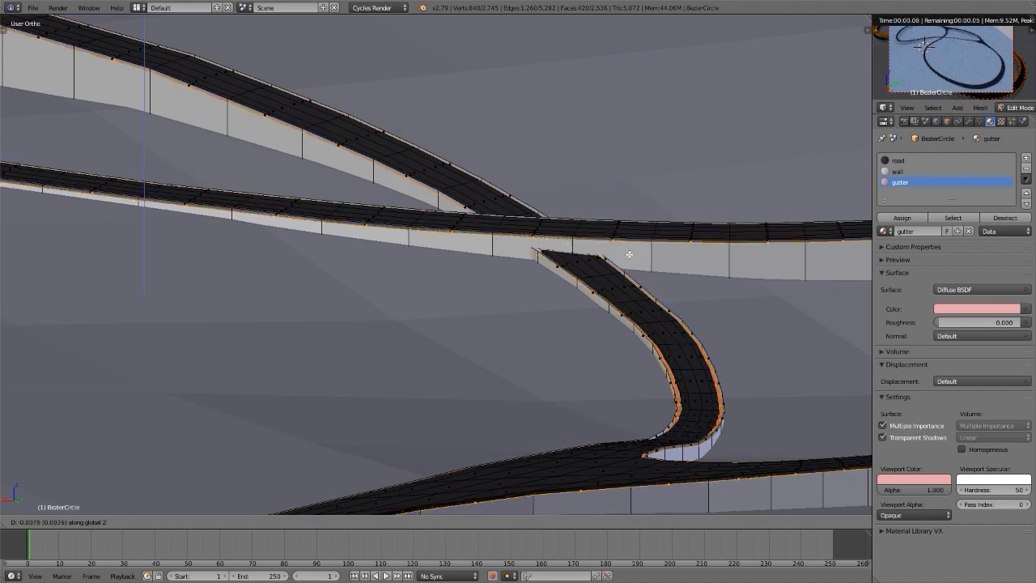
click(630, 247)
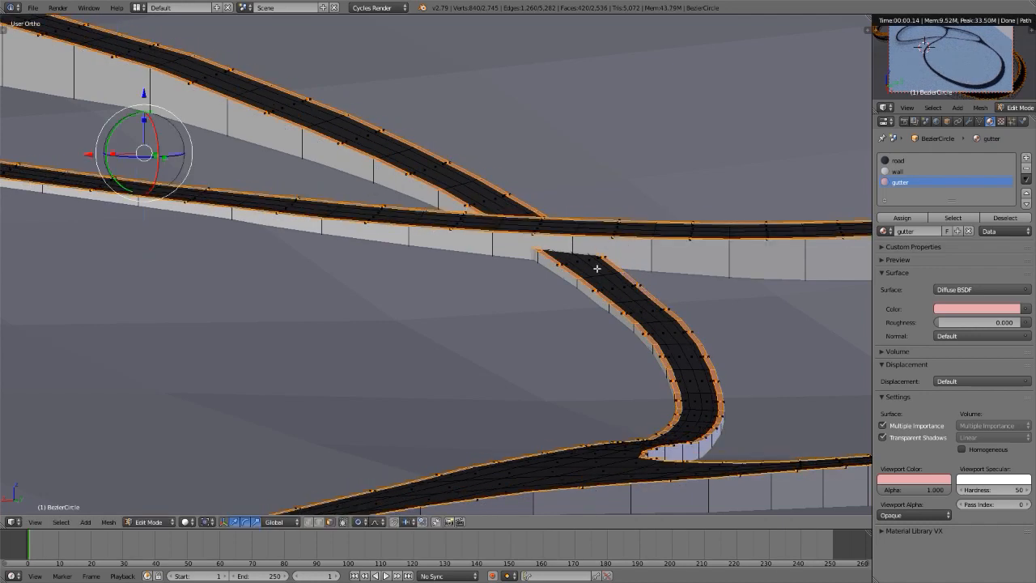
scroll(597, 268, up, 5)
key(ctrl+z)
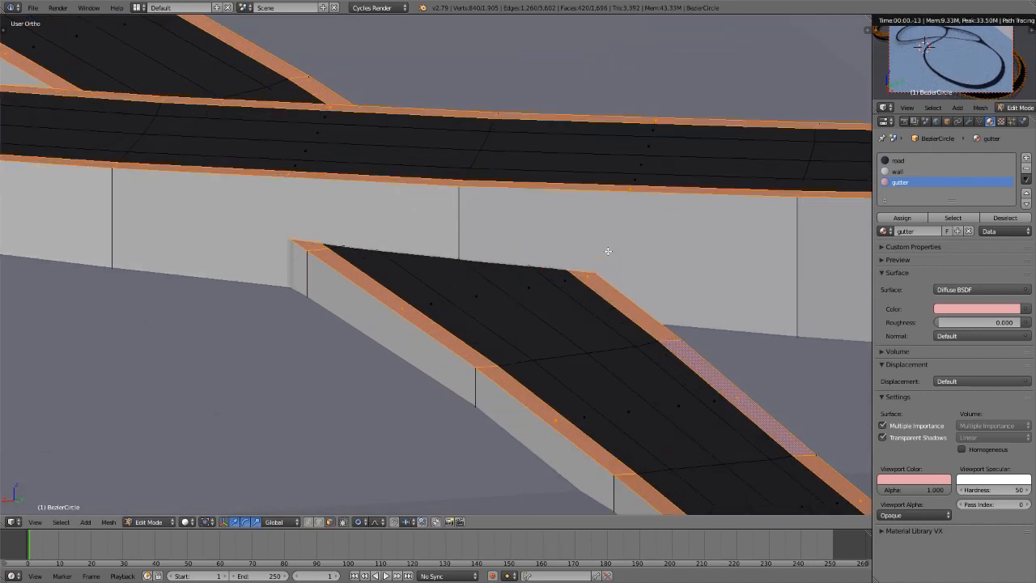
Extrude the selected gutter faces very slightly upward along their normals.
shift+middle_drag(608, 251, 477, 257)
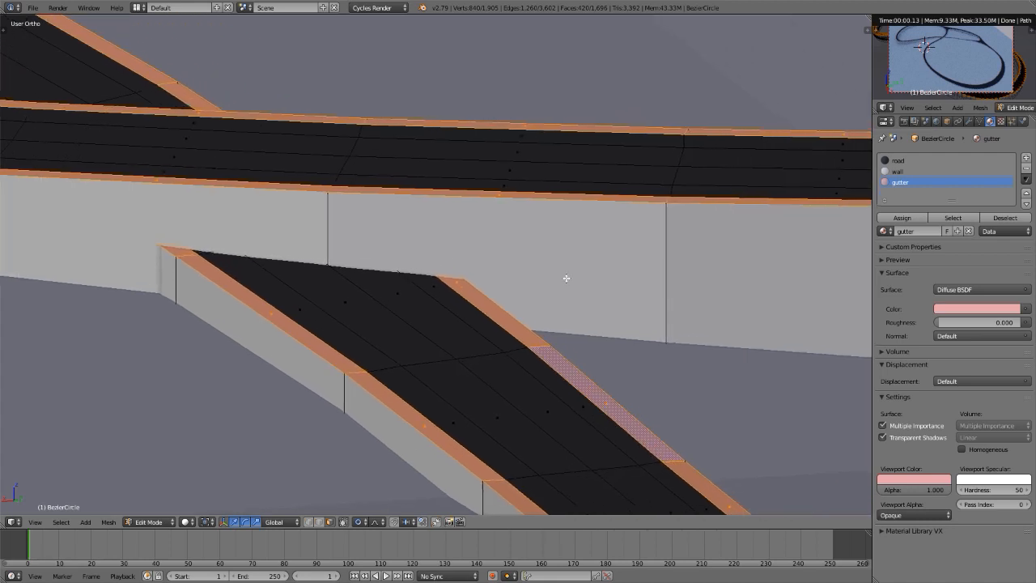
key(e)
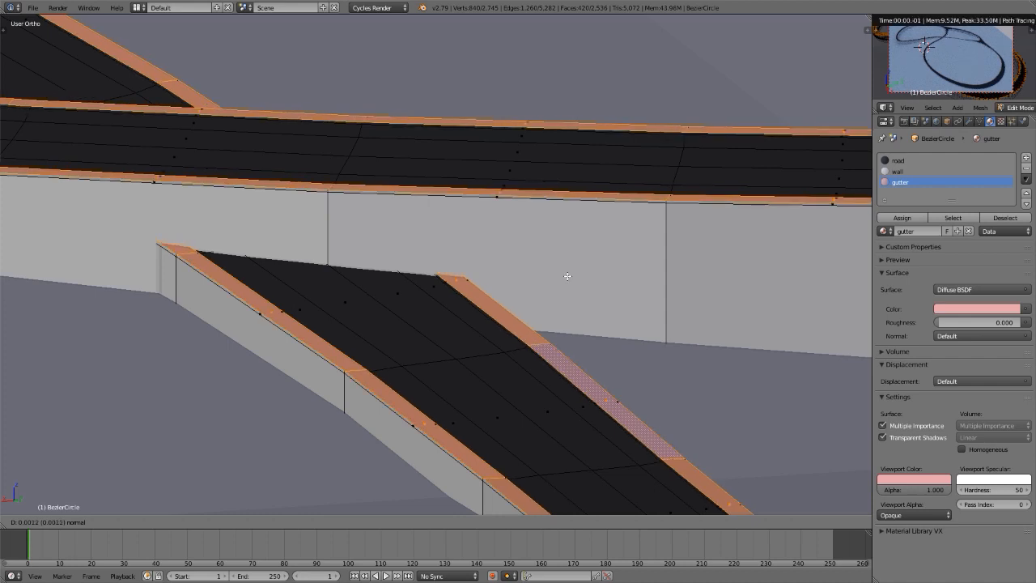
click(569, 274)
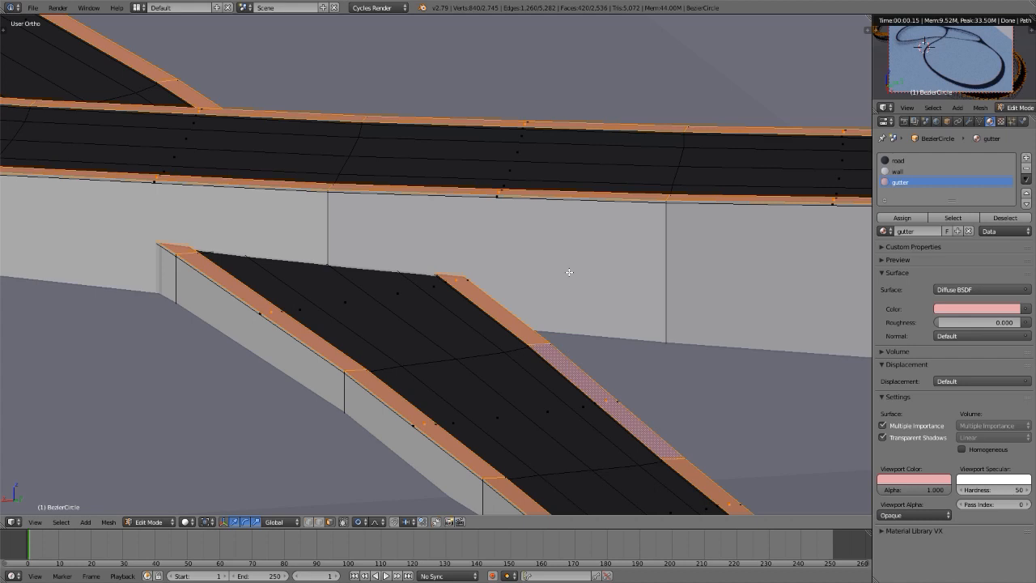
Grow the gutter selection, remove the wall-material faces from it, and assign the gutter material to the rest.
key(ctrl+KP_Add)
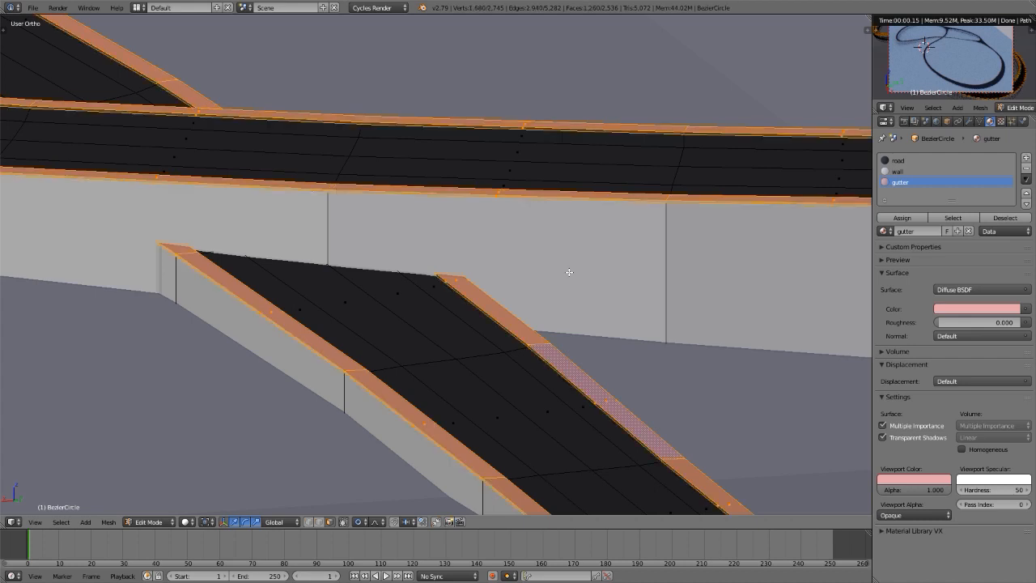
click(888, 171)
click(994, 224)
click(898, 183)
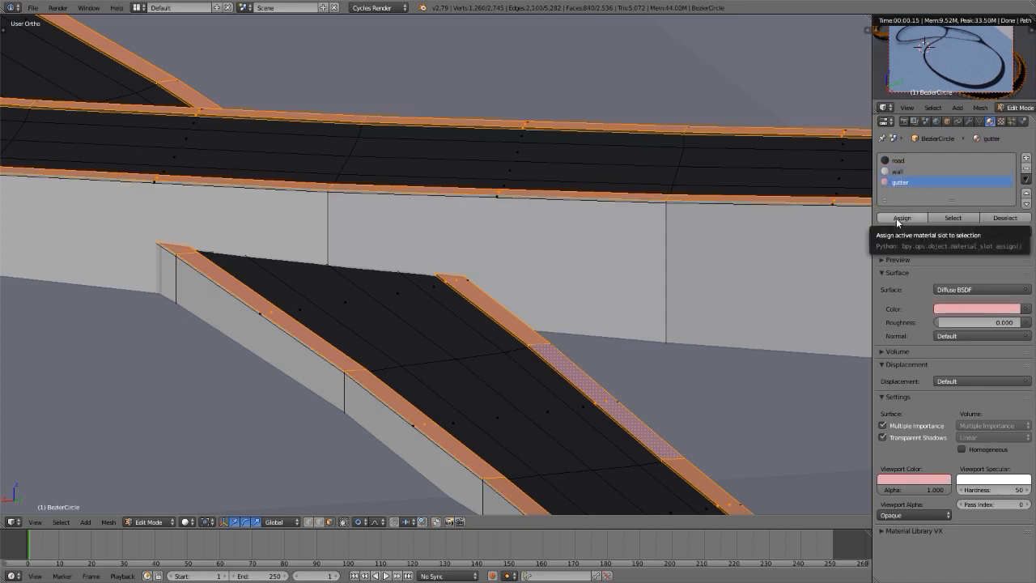
click(898, 220)
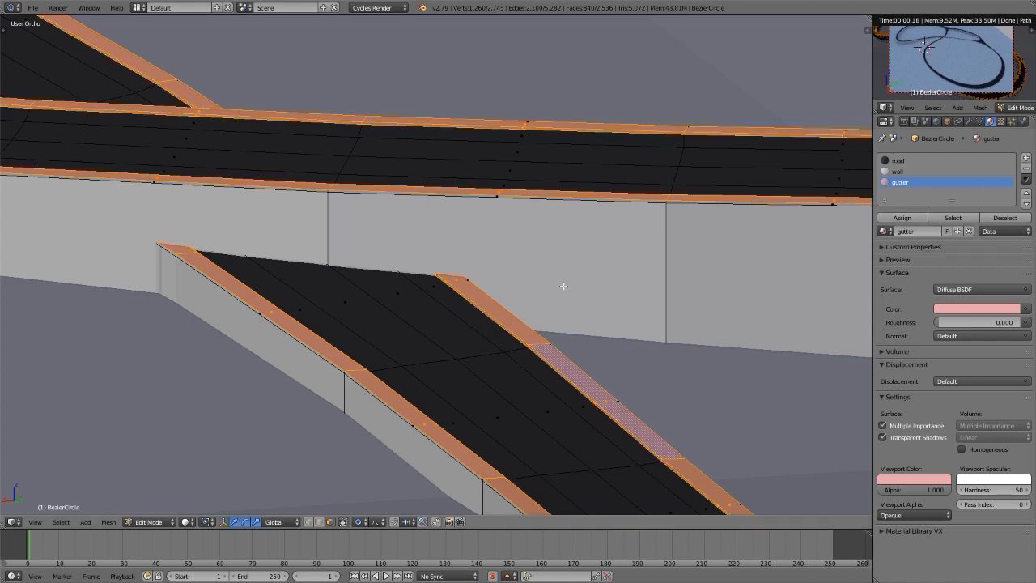
Add a centred loop cut running lengthwise along the gutter strips on both sides of the road.
scroll(540, 364, up, 4)
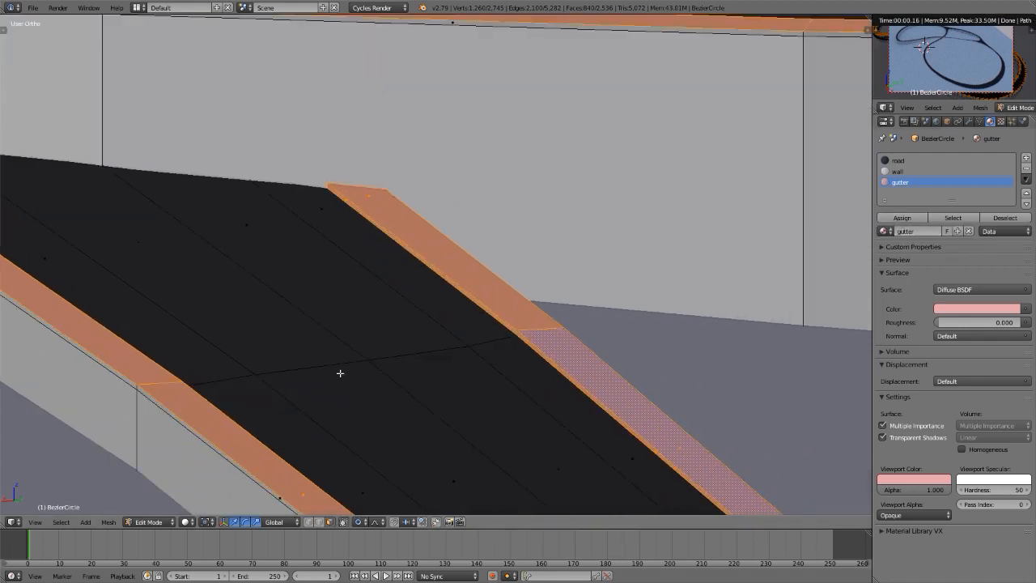
shift+middle_drag(170, 356, 269, 308)
scroll(386, 369, up, 2)
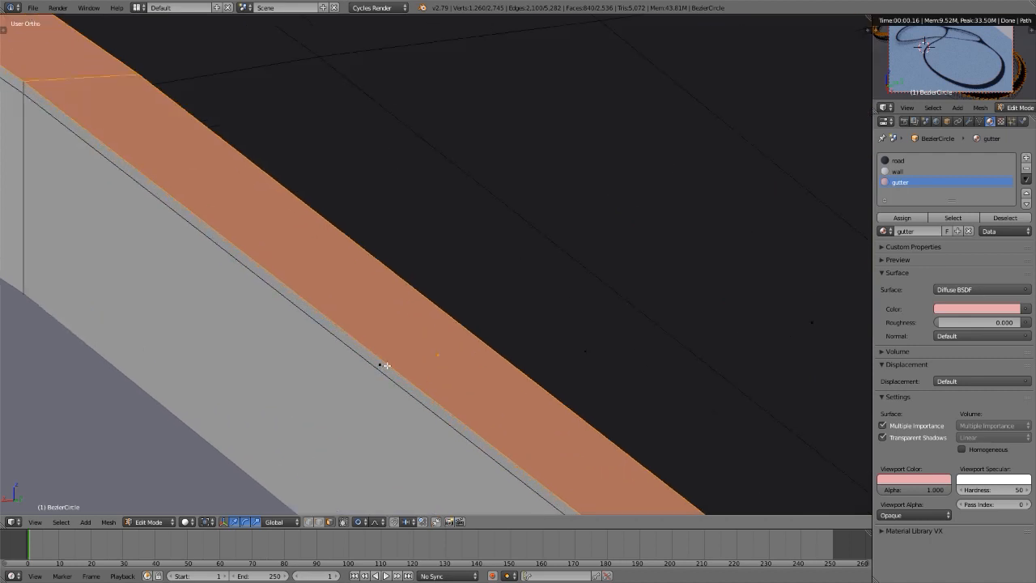
scroll(386, 366, down, 5)
scroll(357, 368, up, 2)
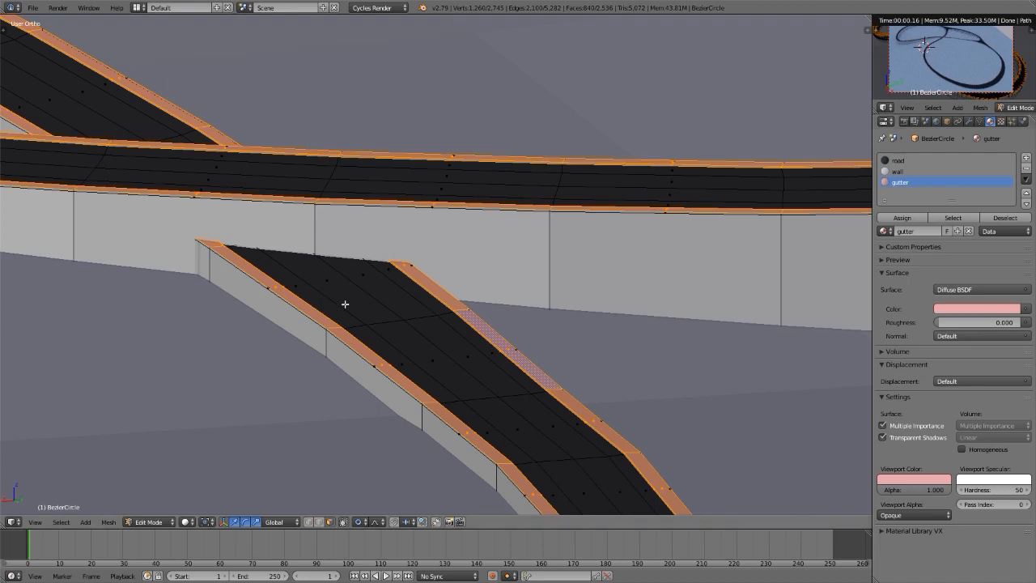
scroll(348, 305, down, 1)
middle_drag(432, 314, 402, 311)
scroll(466, 300, up, 4)
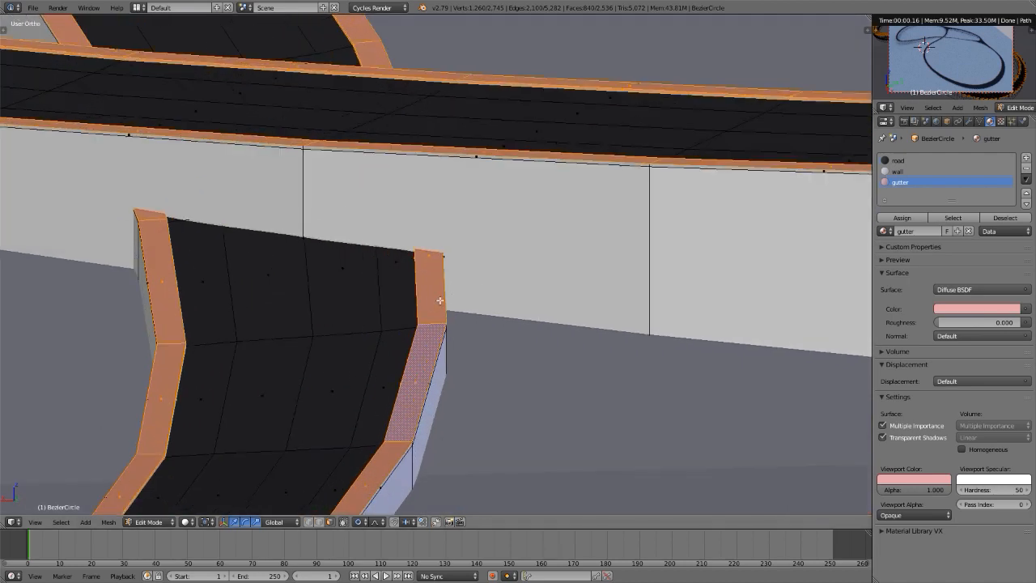
key(ctrl+r)
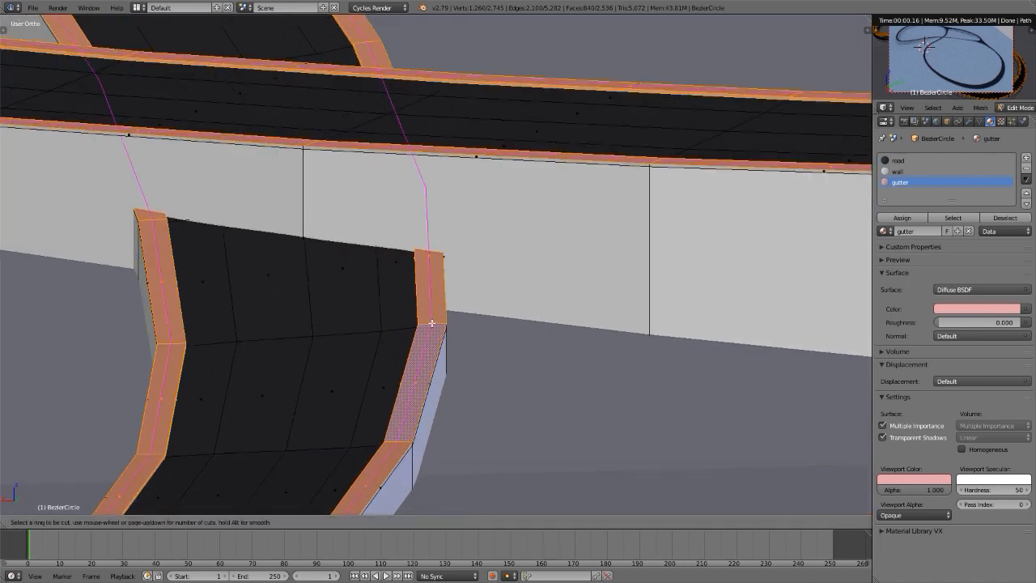
click(431, 323)
right_click(434, 323)
Switch to face selection and select the outer face loop of the gutter along both road sides.
key(ctrl+Tab)
click(436, 323)
alt+right_click(437, 321)
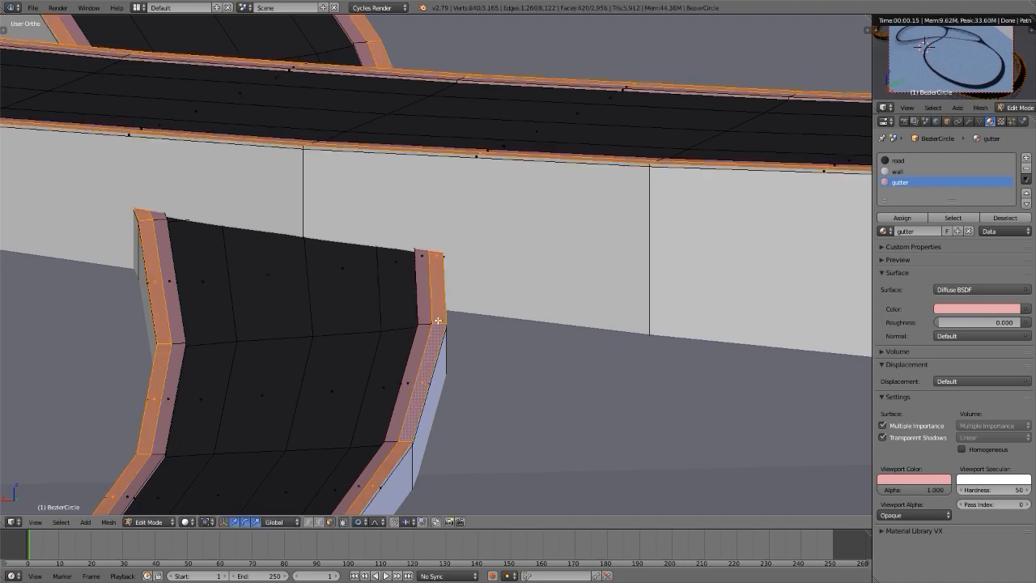
Create a new material named rail with a darker grey colour and assign it to the outer gutter faces.
scroll(438, 321, down, 4)
middle_drag(361, 312, 414, 249)
scroll(398, 281, up, 4)
scroll(430, 303, down, 3)
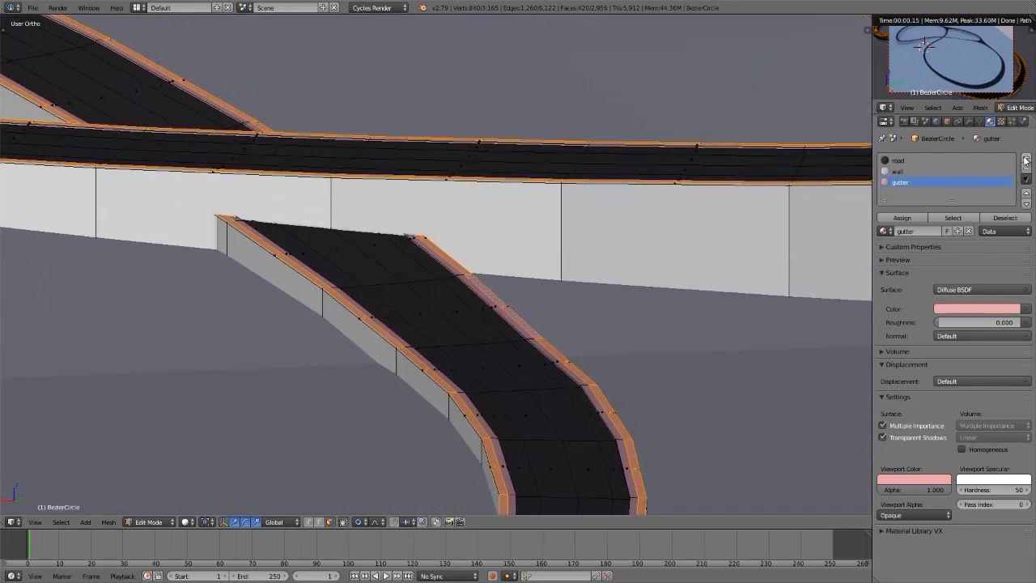
click(1025, 160)
click(934, 229)
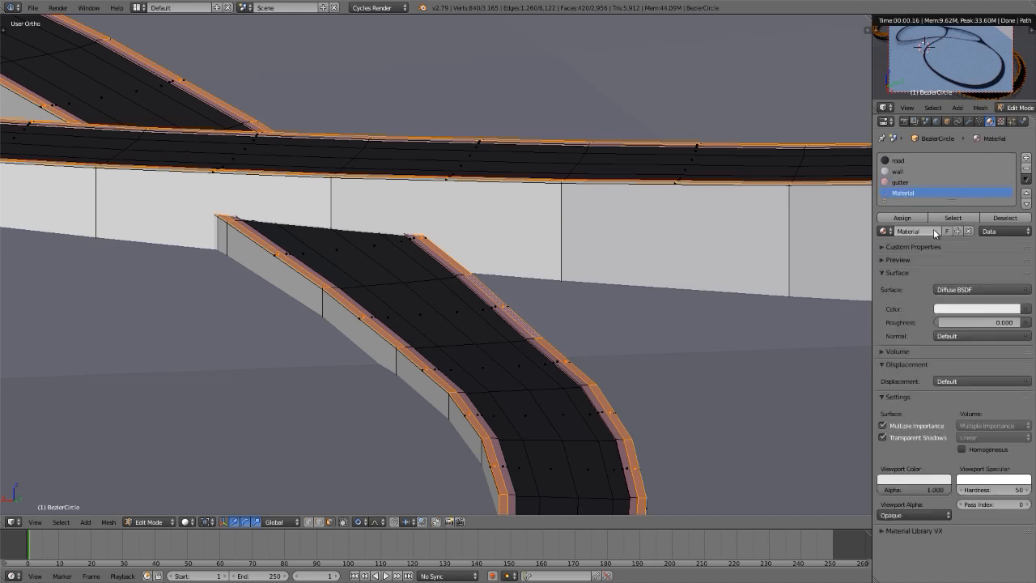
click(934, 232)
text(rail)
key(Return)
click(977, 309)
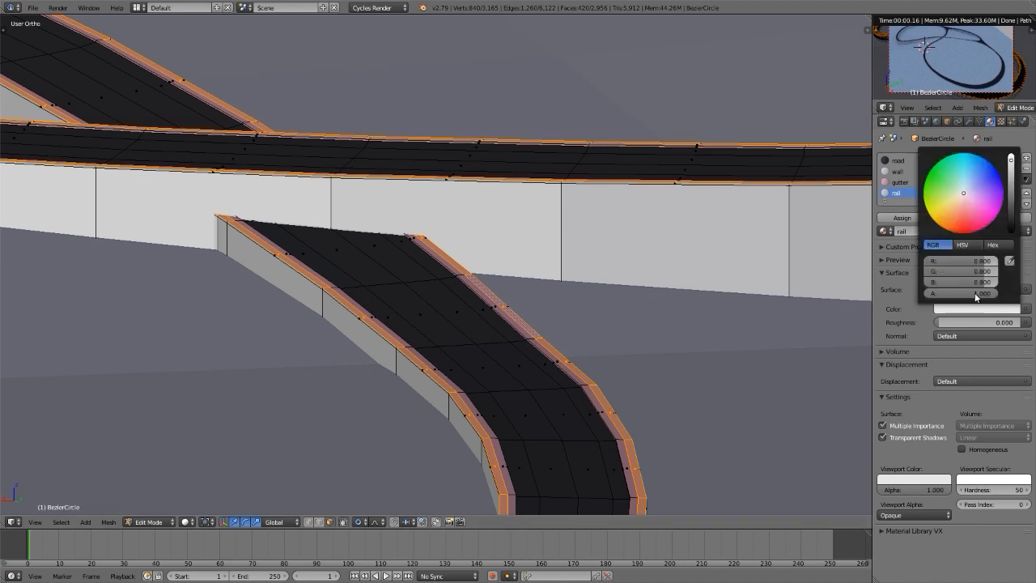
click(1013, 201)
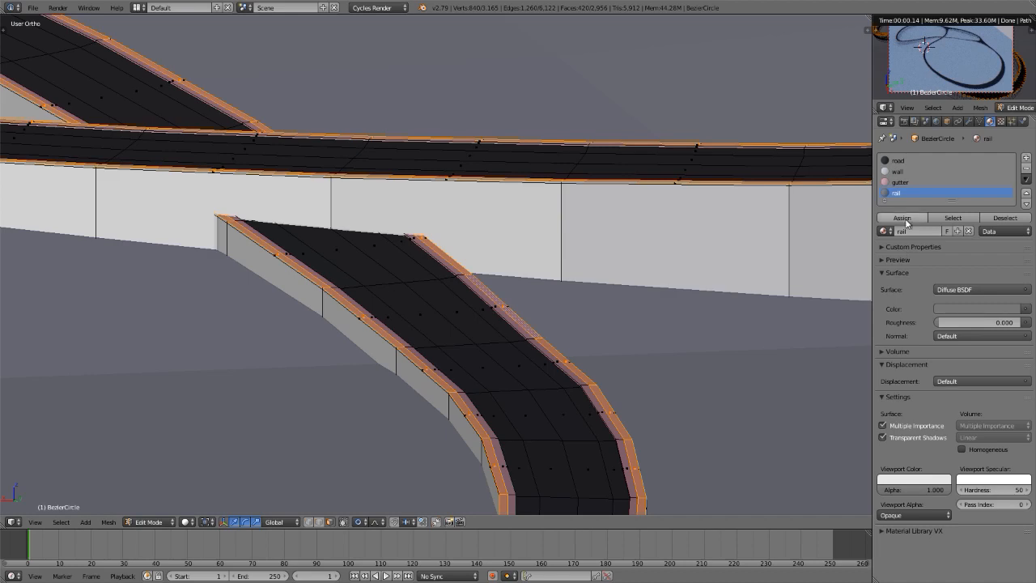
Inset the selected rail faces with a thickness of about 0.0012.
mouse_move(456, 293)
middle_down()
mouse_move(437, 292)
mouse_move(445, 287)
middle_up()
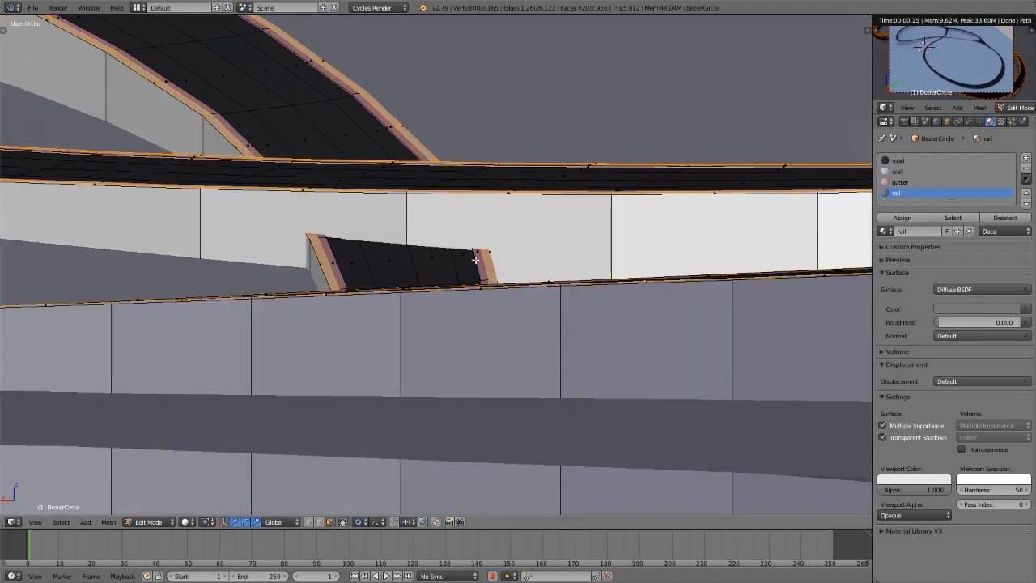
scroll(474, 268, up, 4)
middle_drag(479, 248, 490, 260)
scroll(495, 240, up, 1)
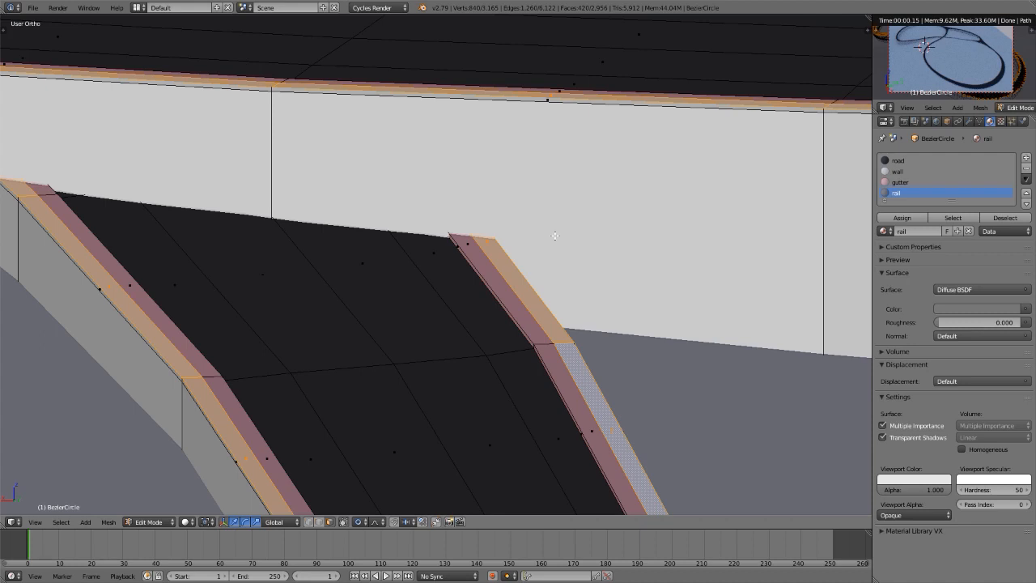
key(i)
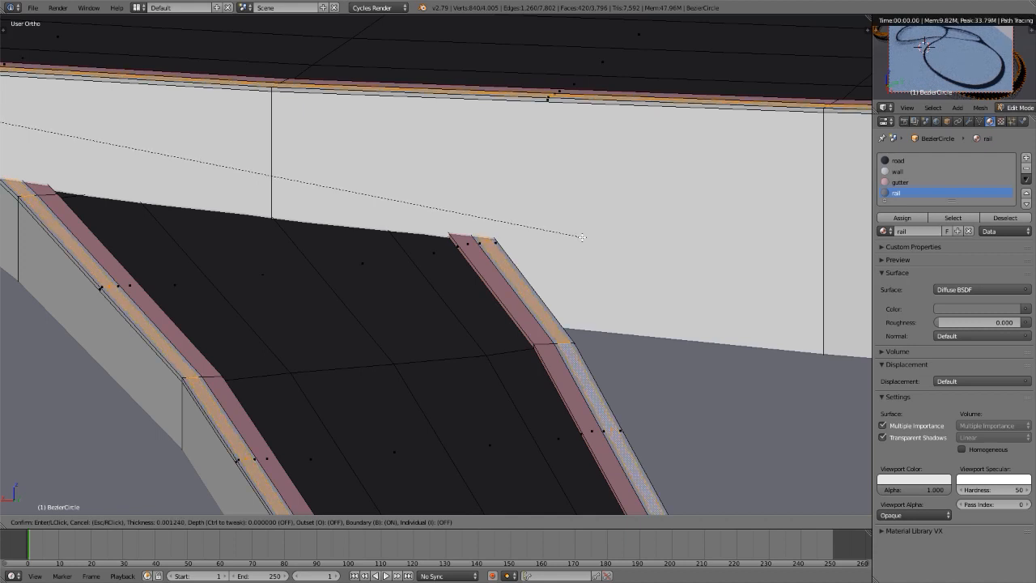
click(580, 236)
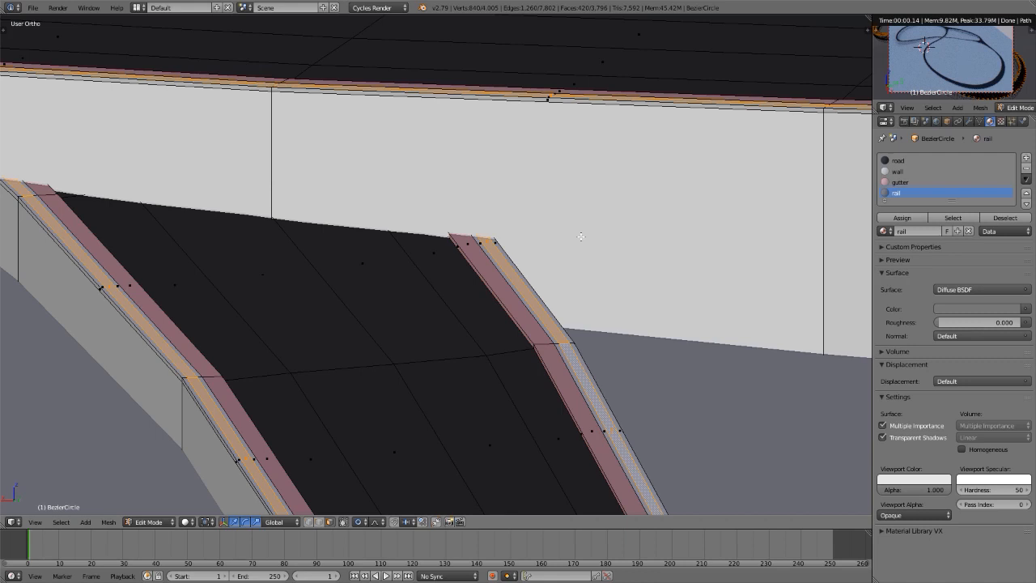
key(g)
key(z)
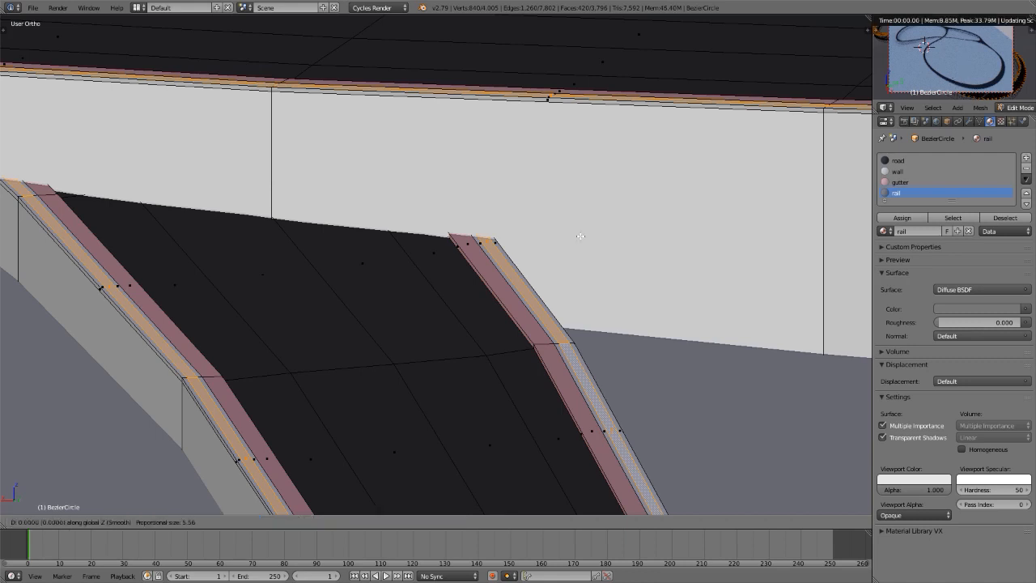
right_click(584, 225)
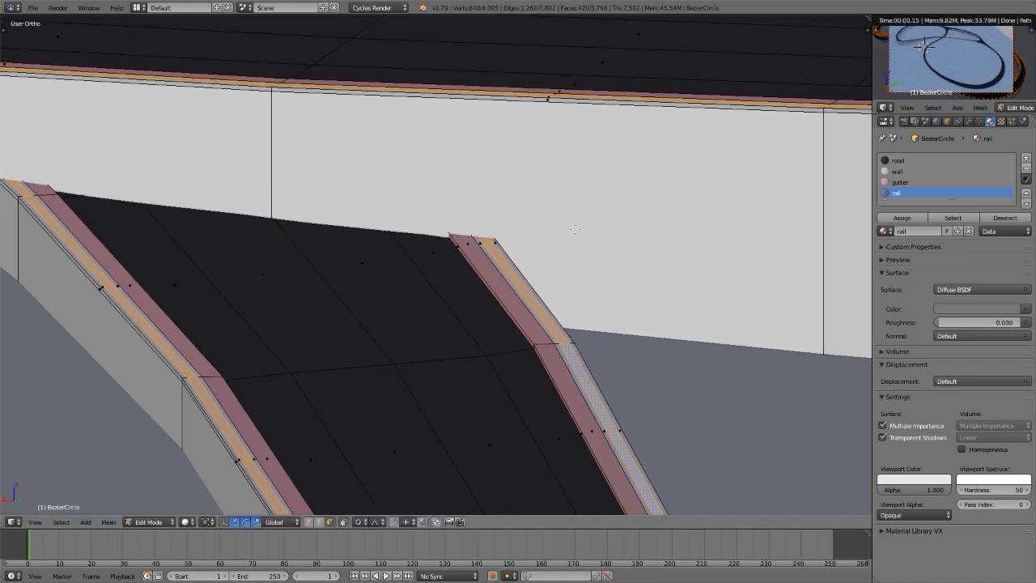
Disable proportional editing and raise the inset rail faces about 0.001 along the global Z axis.
click(360, 523)
click(363, 509)
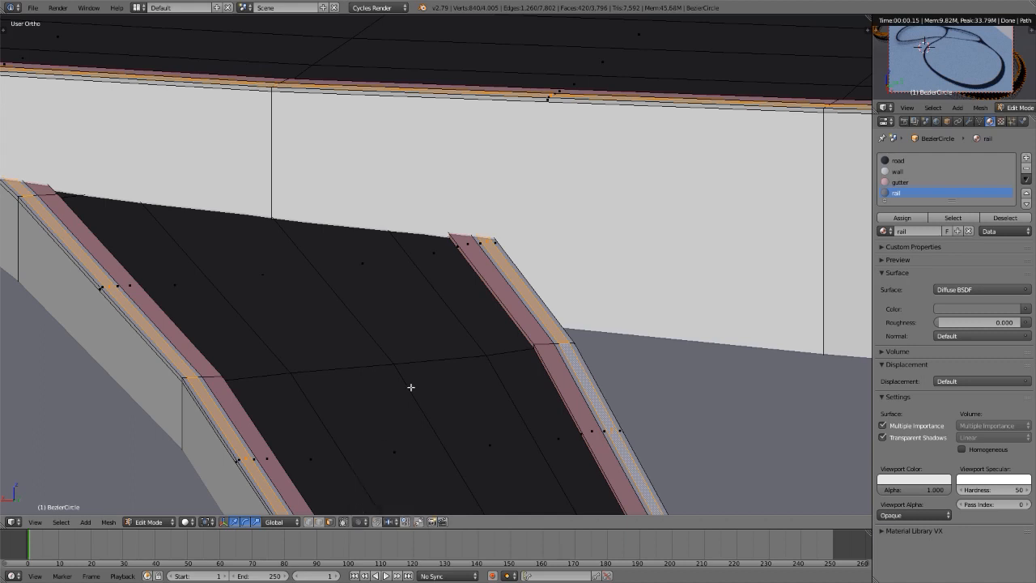
key(g)
key(z)
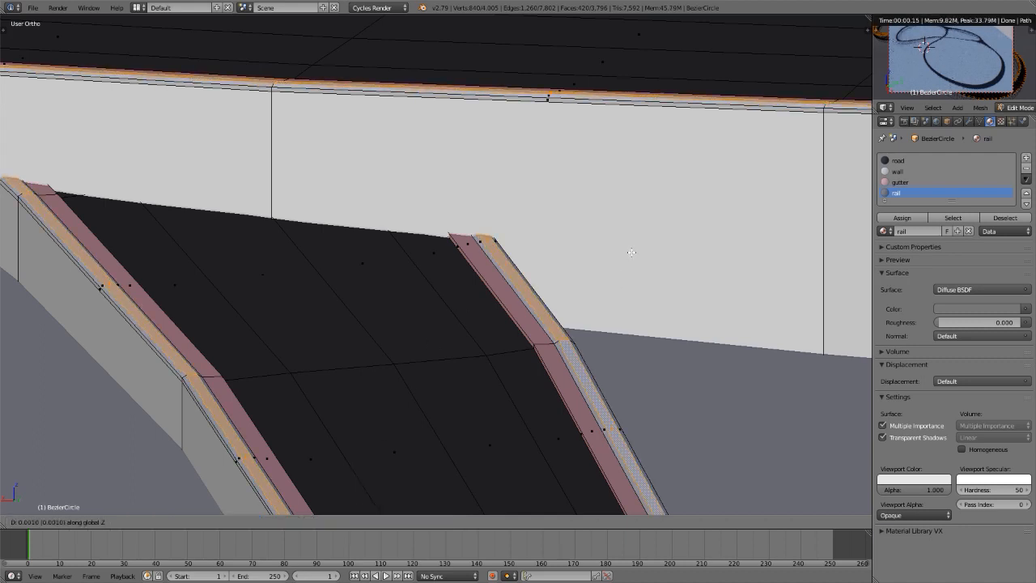
click(632, 246)
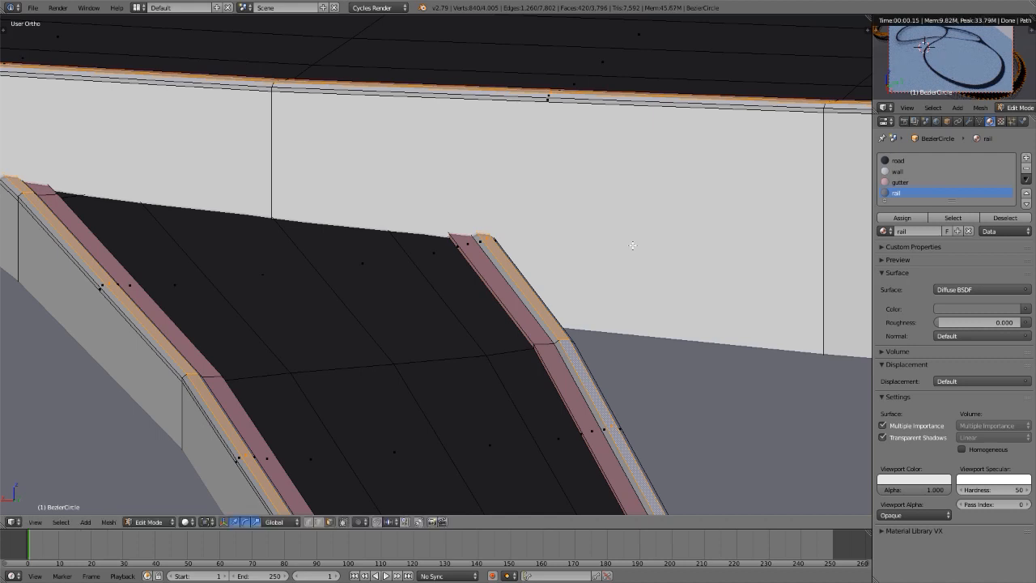
Extrude the rail faces upward about 0.0067 along their normals to form low side barriers.
key(e)
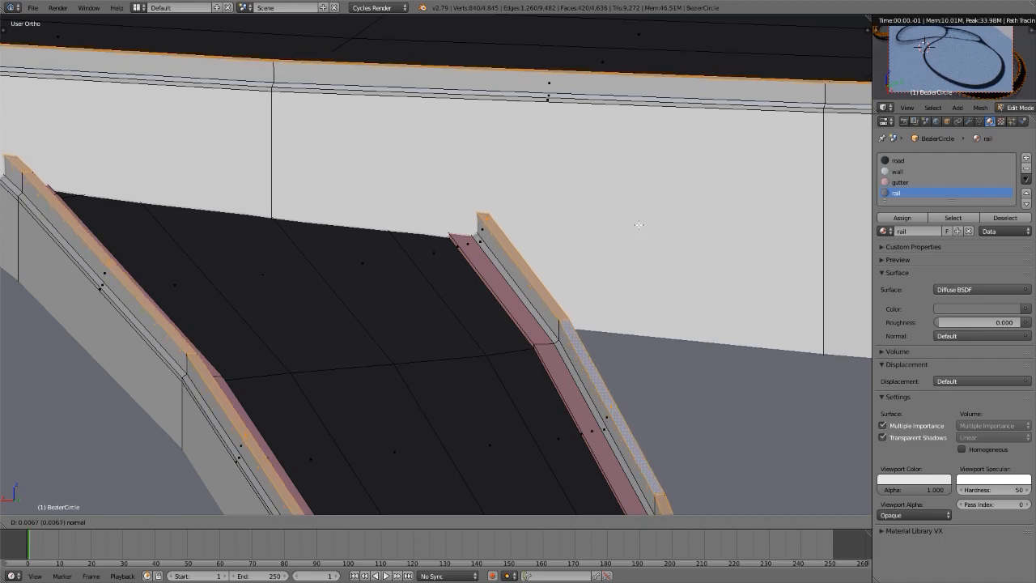
click(638, 226)
scroll(443, 233, down, 6)
middle_drag(442, 233, 474, 255)
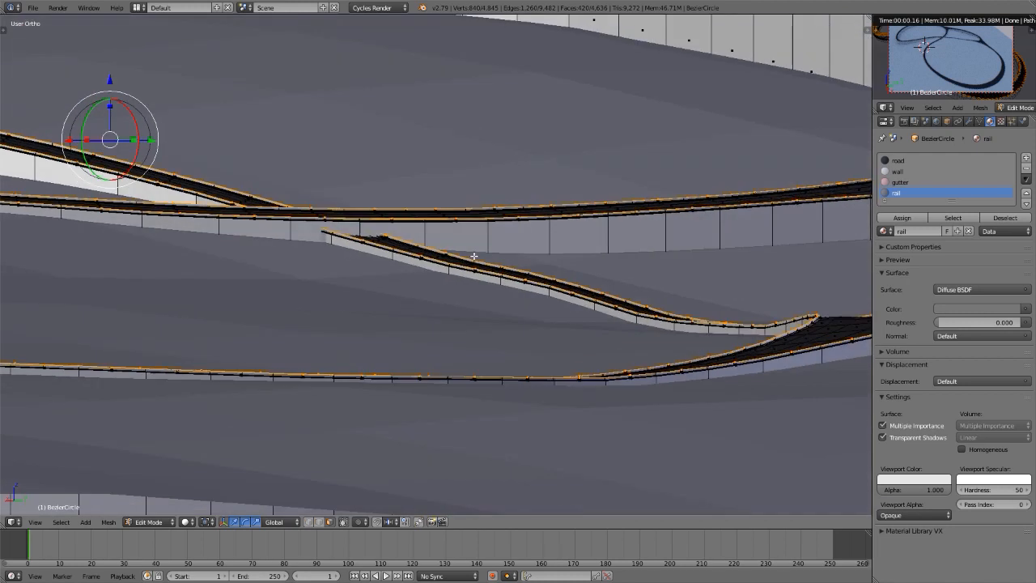
scroll(474, 255, down, 4)
scroll(475, 257, down, 3)
Leave mesh editing and render the scene through the camera to check the road with its rails.
key(Tab)
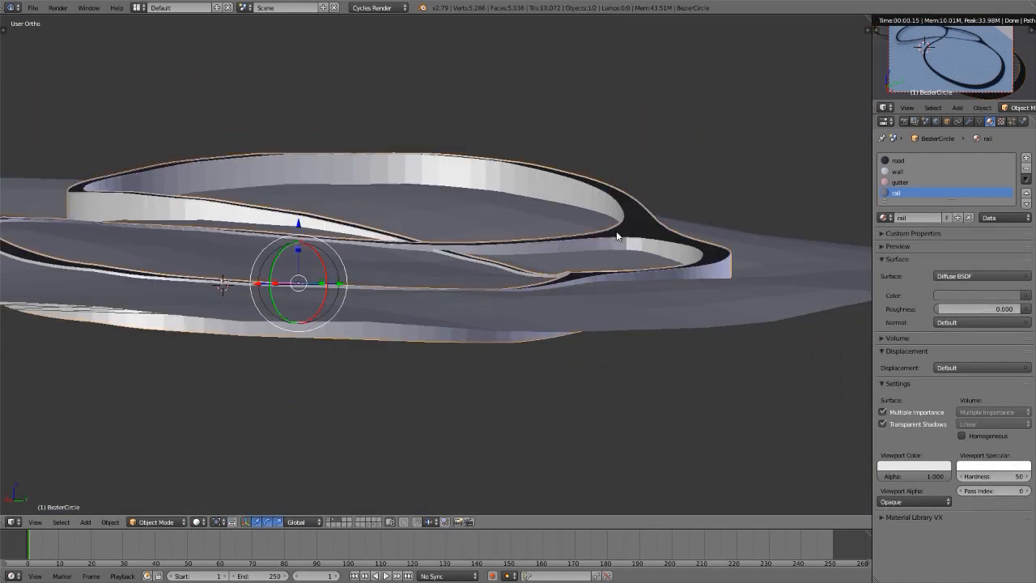
key(F12)
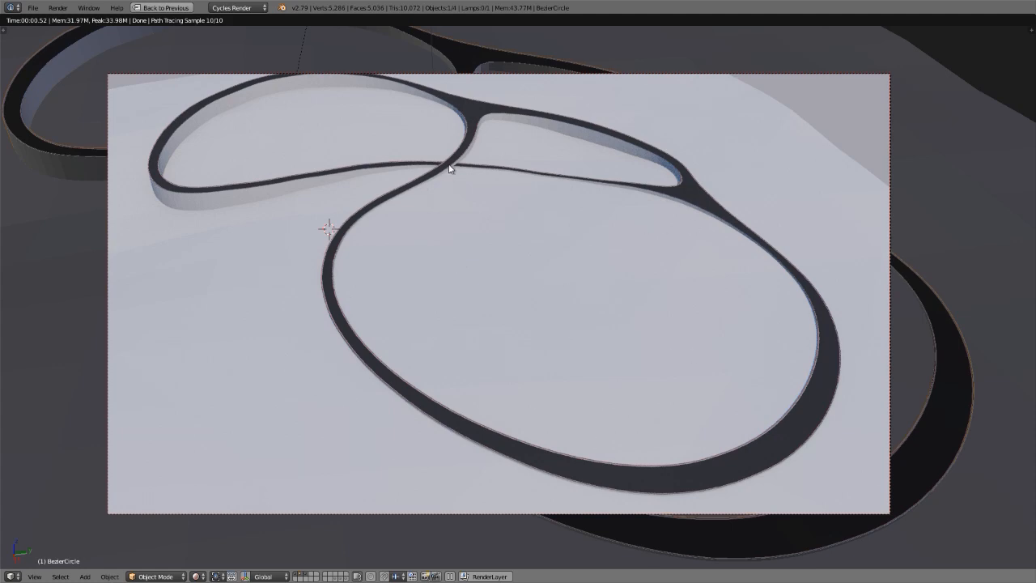
key(Escape)
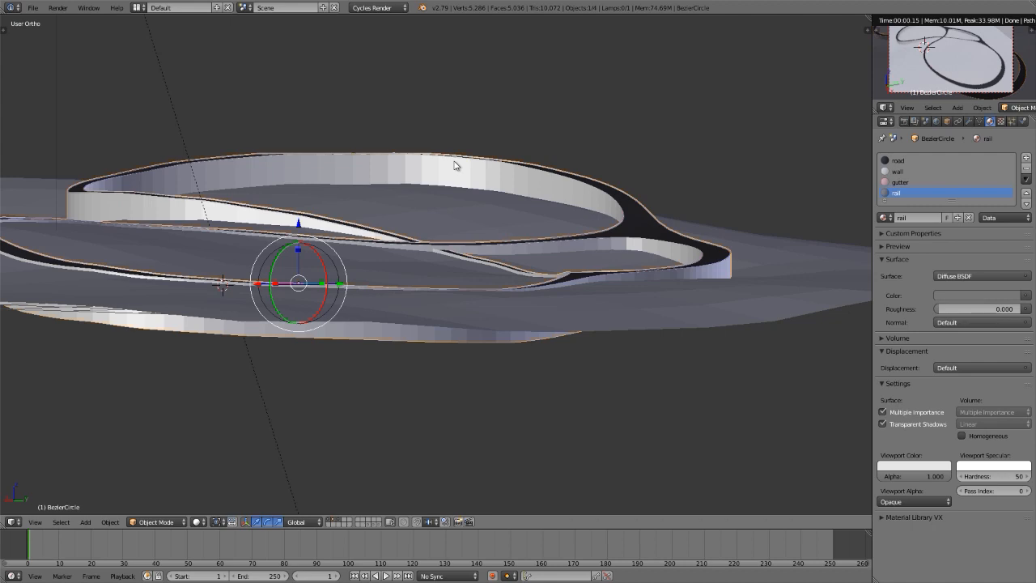
Edit the terrain mesh and raise the face beneath the far side of the smaller road loop.
right_click(438, 206)
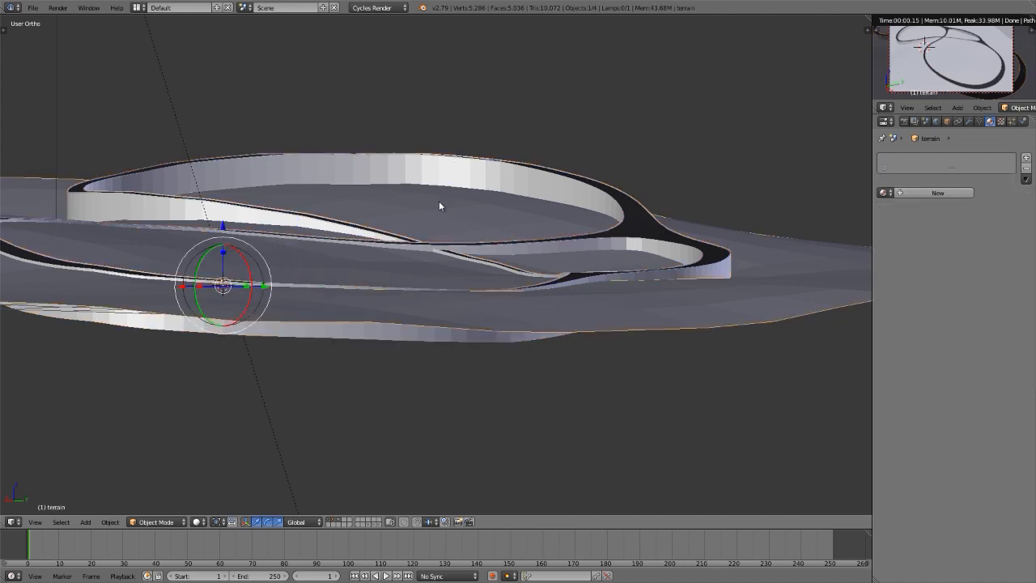
key(Tab)
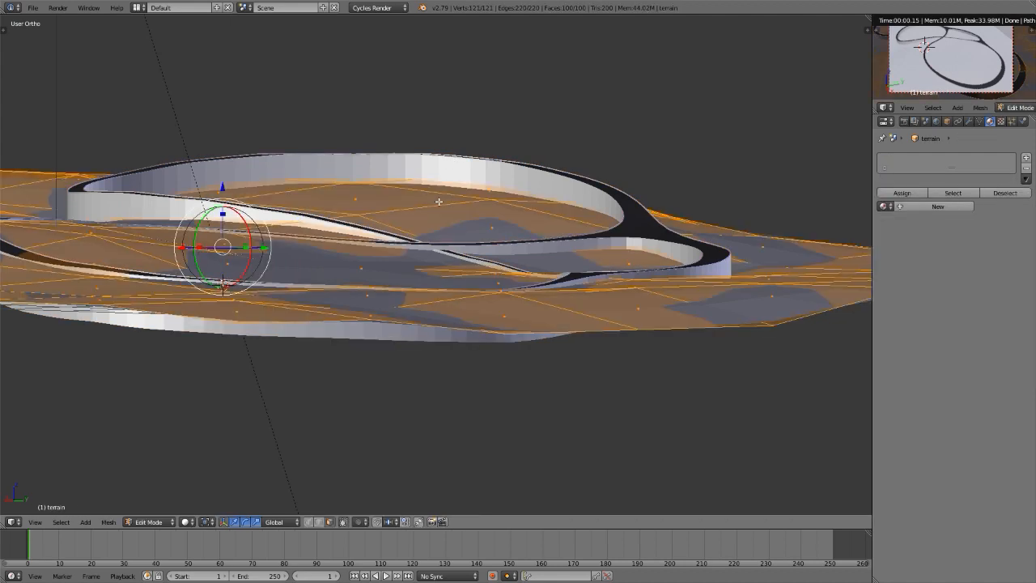
middle_drag(438, 202, 445, 247)
shift+middle_drag(387, 148, 466, 319)
right_click(415, 196)
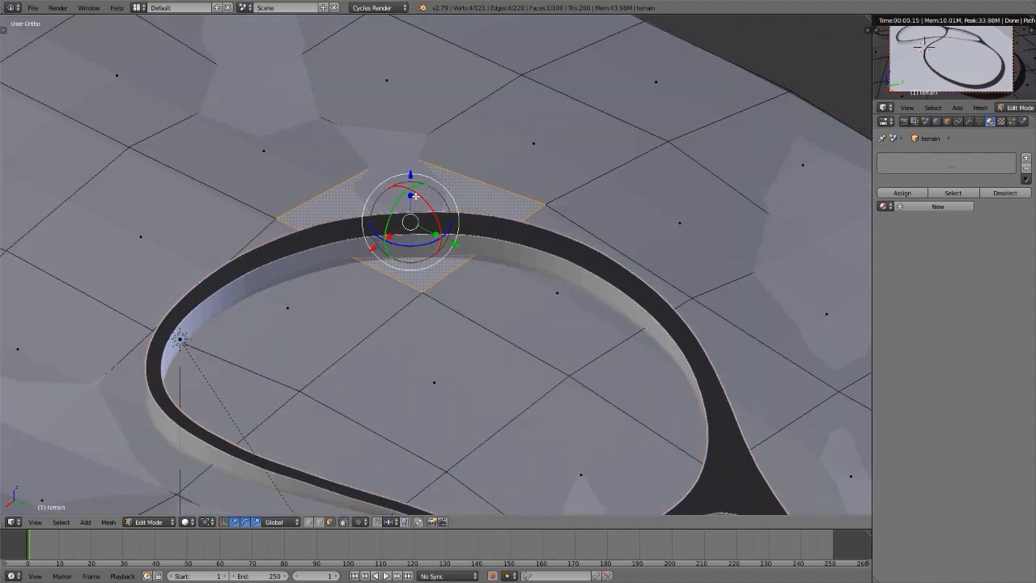
middle_drag(452, 335, 432, 295)
drag(458, 262, 460, 242)
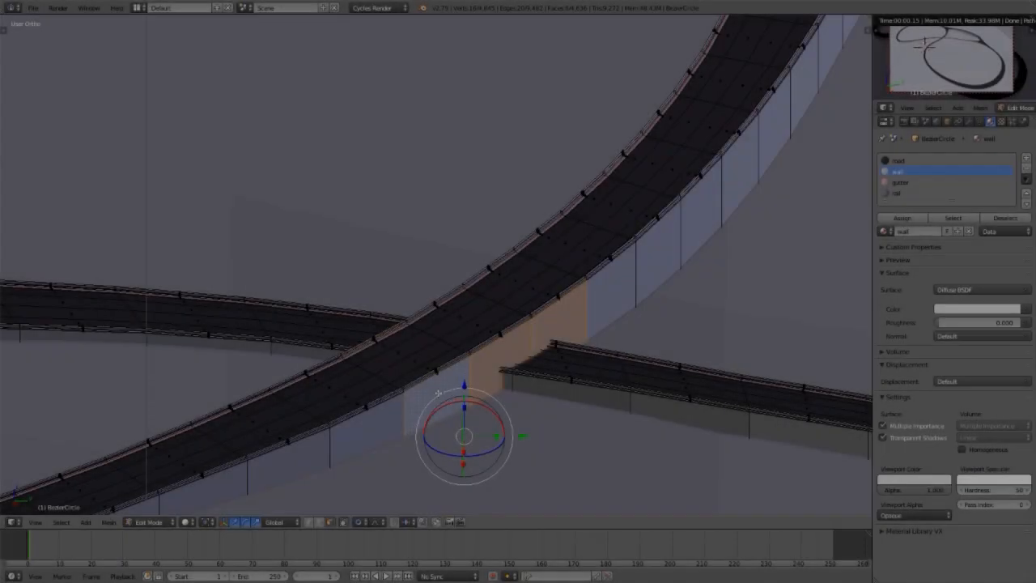
Delete the selected wall faces that block the lower road beneath the crossing.
key(x)
click(438, 393)
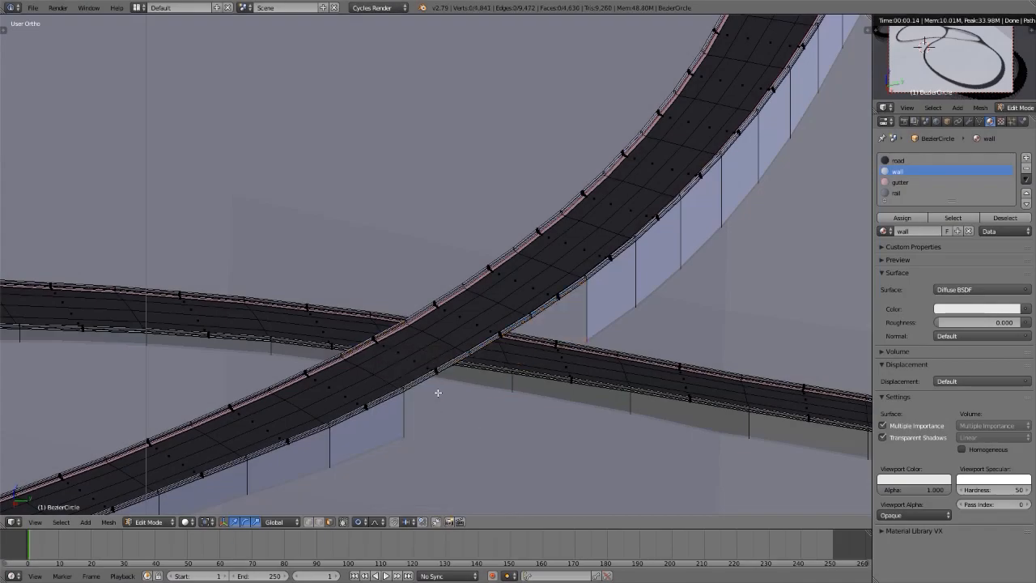
Select the open boundary edge loops on both sides of the overpass and bridge them to close its underside.
key(ctrl+Tab)
click(438, 396)
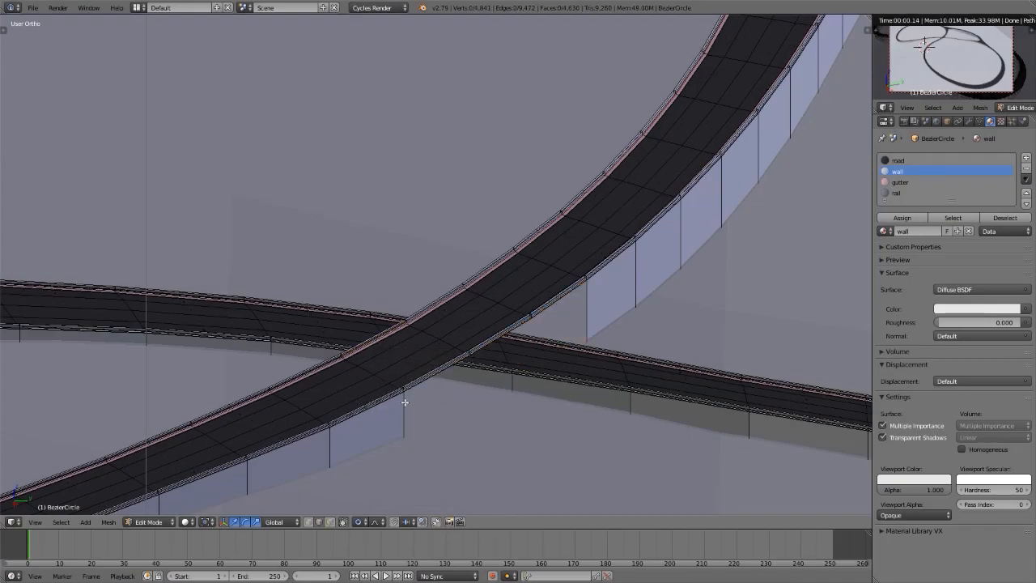
alt+right_click(405, 404)
middle_drag(406, 406, 503, 403)
alt+shift+right_click(339, 420)
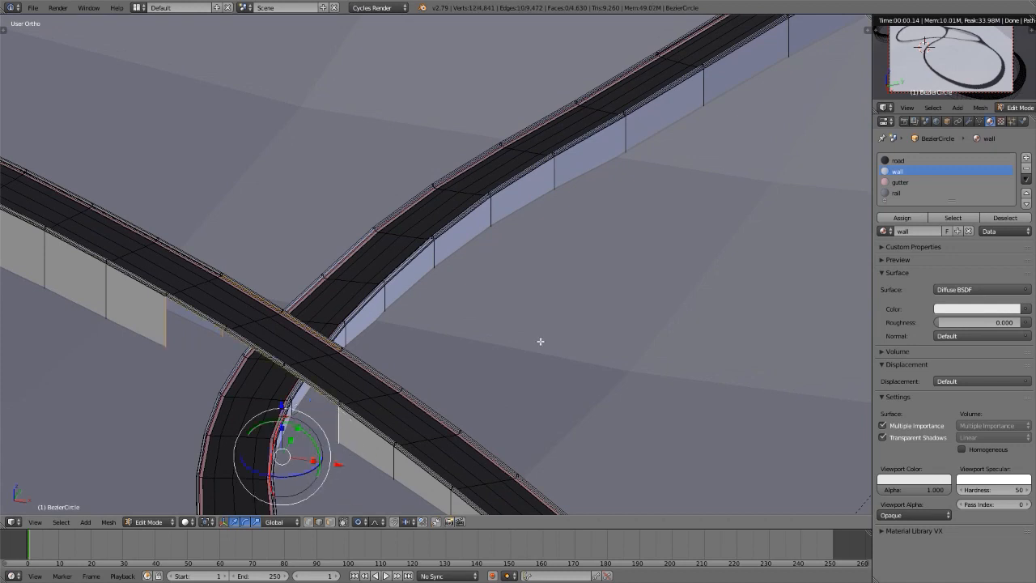
key(ctrl+e)
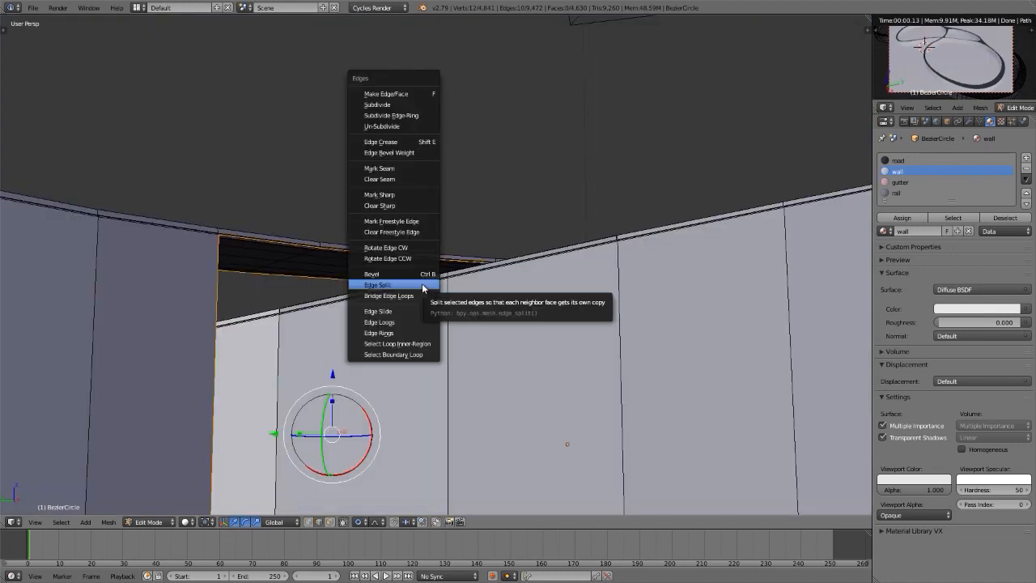
click(411, 296)
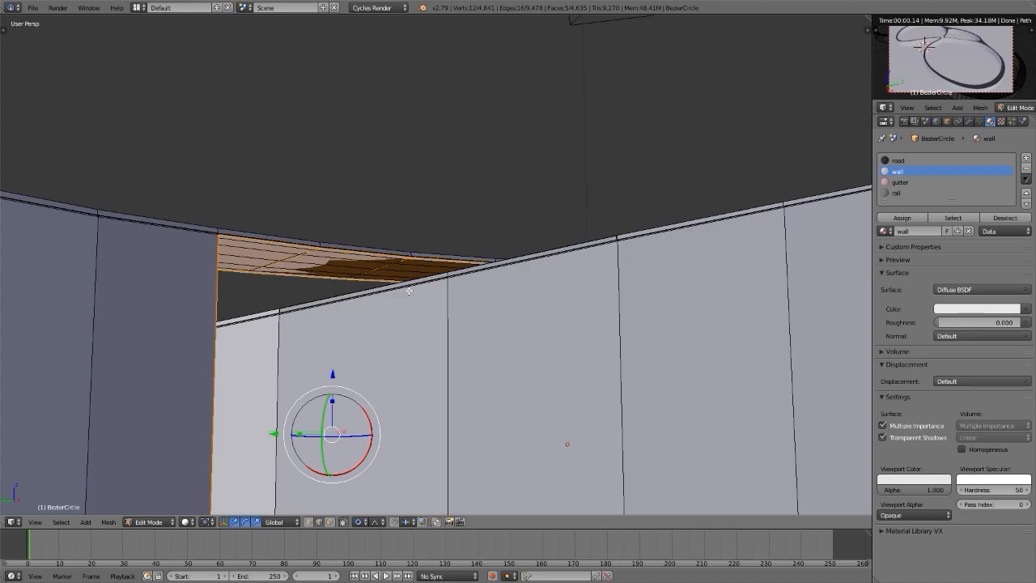
Switch to face selection and select a face on the bridged underside of the overpass.
mouse_move(320, 263)
middle_down()
mouse_move(297, 326)
mouse_move(302, 261)
middle_up()
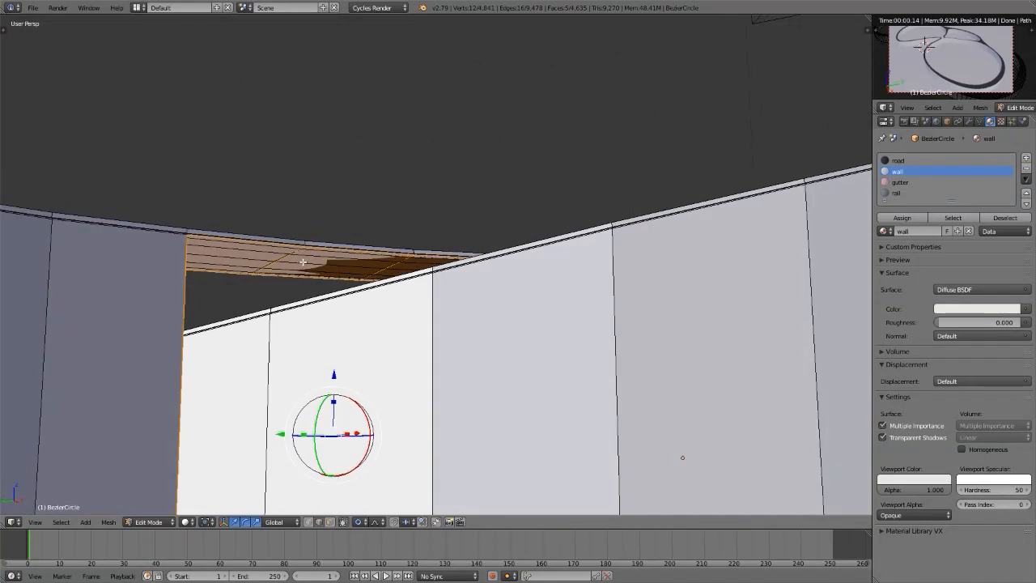
key(ctrl+Tab)
key(3)
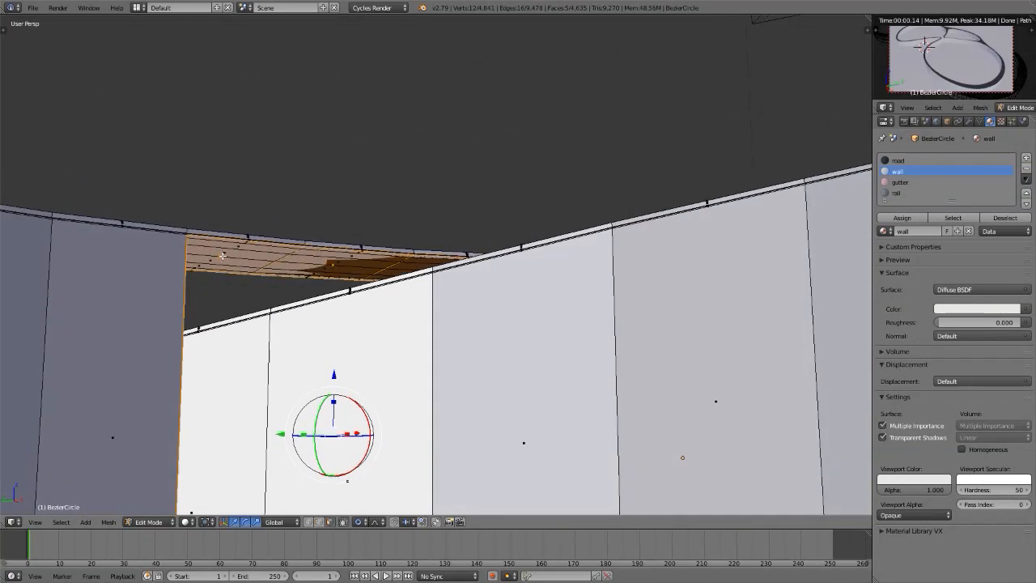
right_click(223, 256)
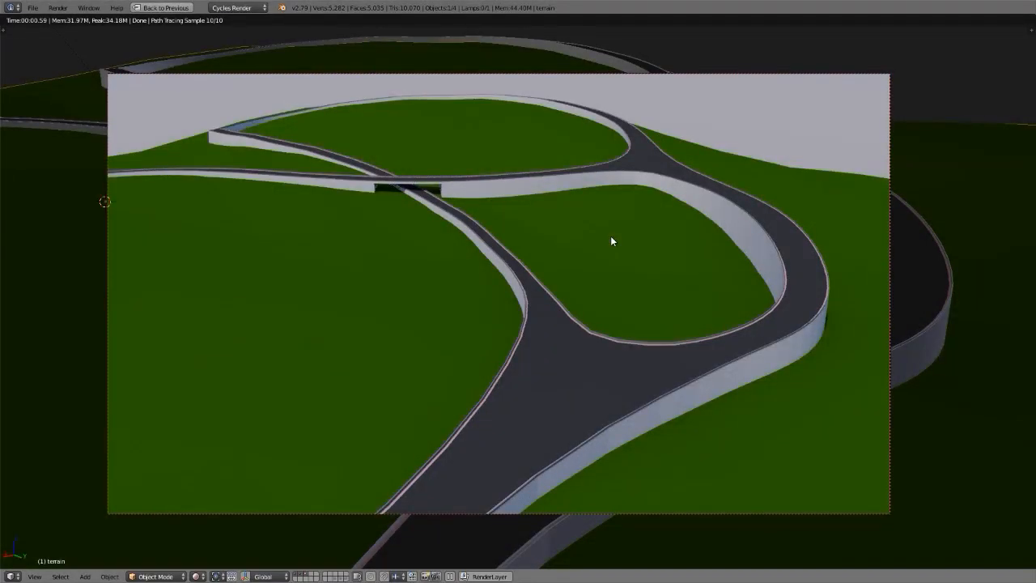
Switch to Notepad to review the outline items Box Model xples, Special Workflow and UV Payoff, then return to Blender.
key(alt+Tab)
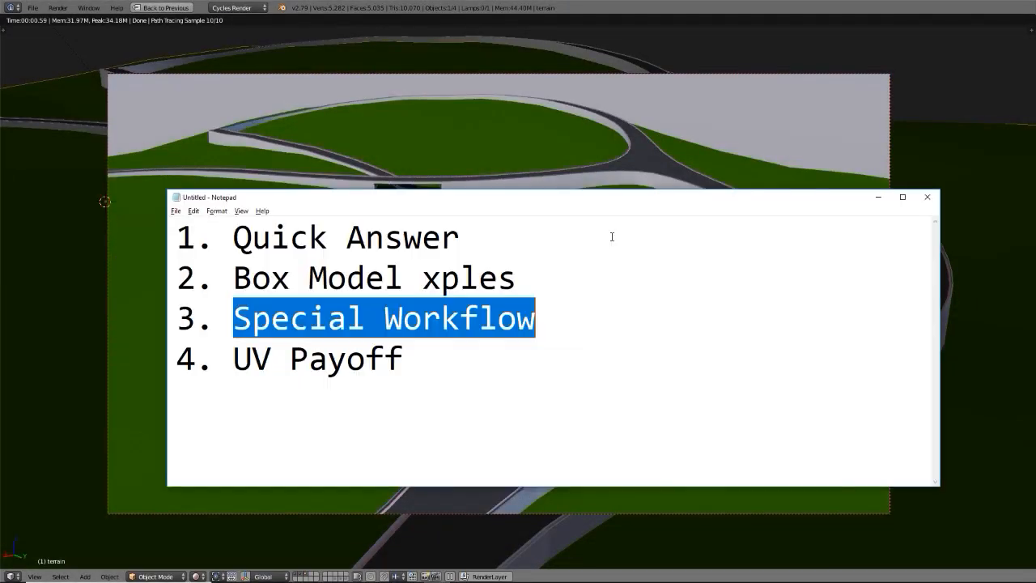
drag(583, 203, 999, 303)
drag(886, 303, 899, 286)
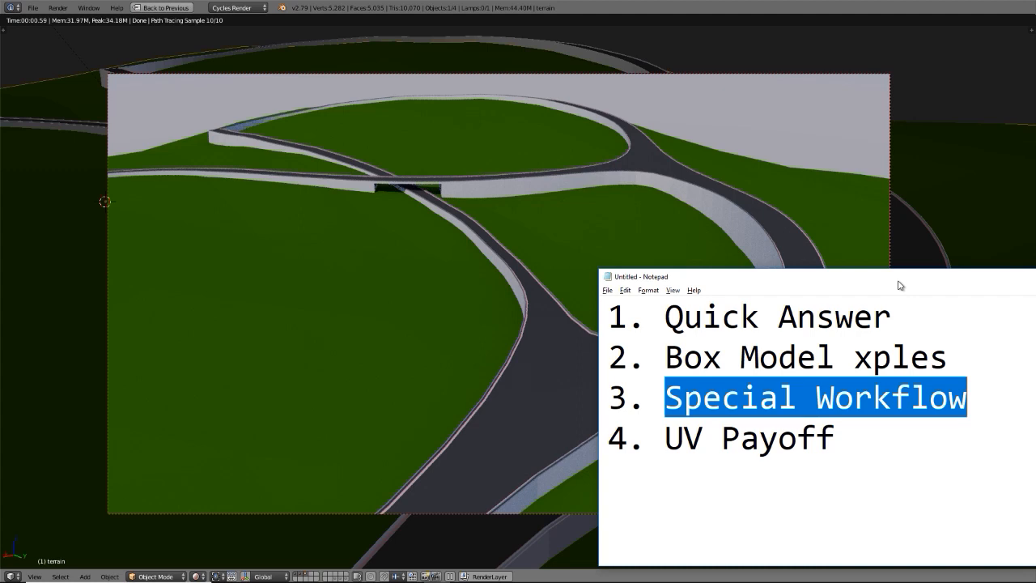
drag(946, 360, 665, 360)
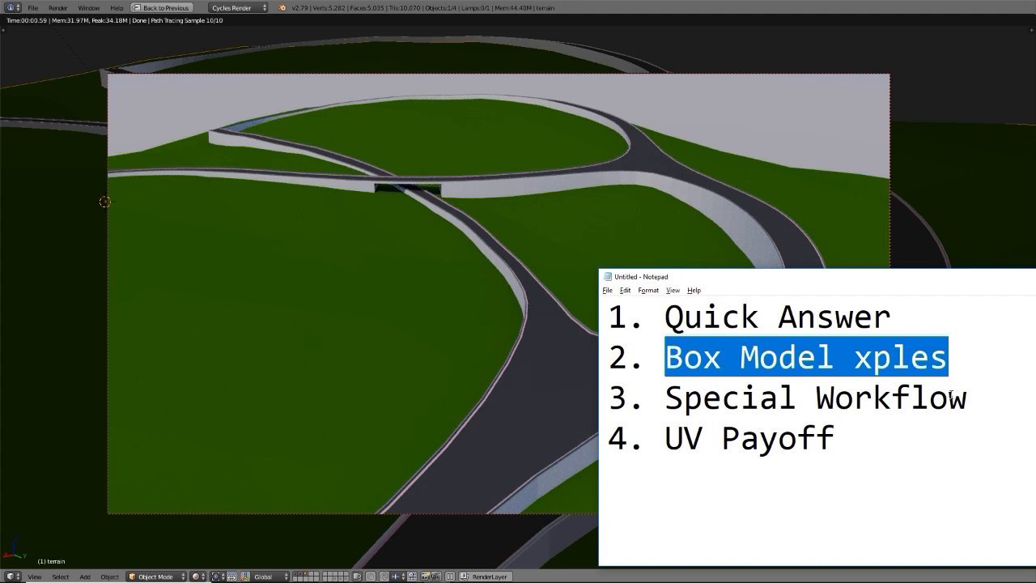
drag(967, 397, 670, 410)
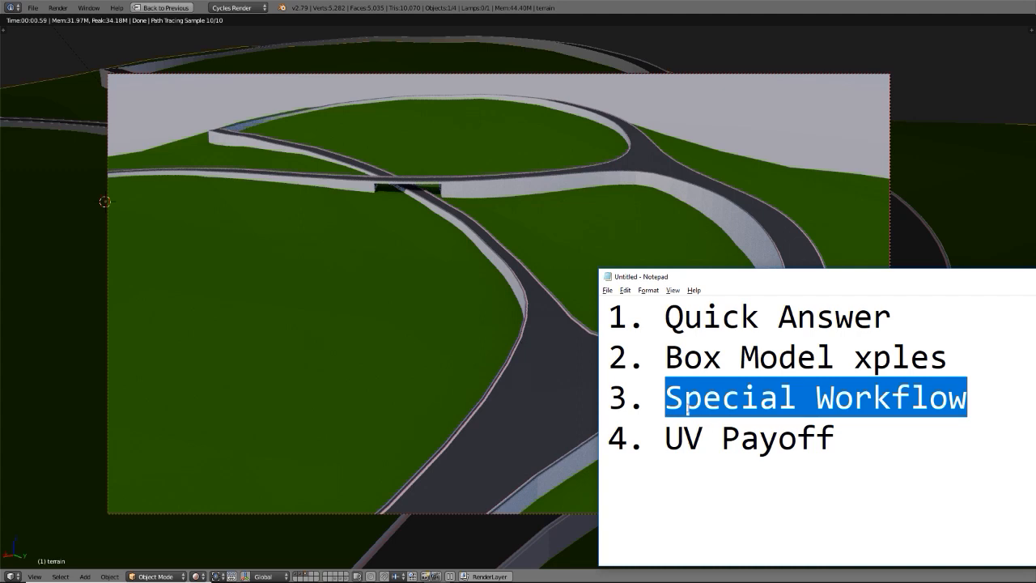
drag(665, 437, 835, 438)
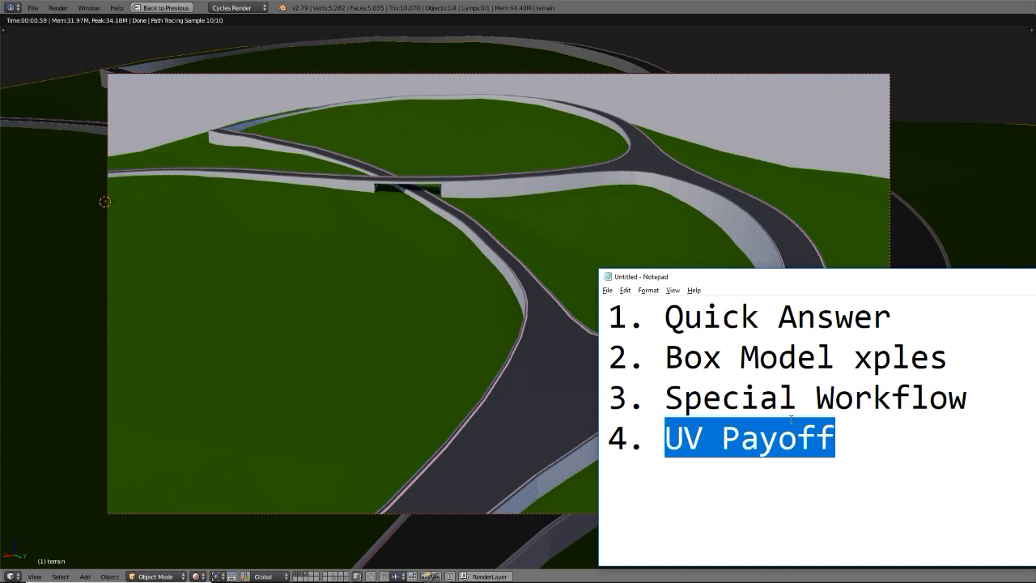
drag(837, 282, 359, 150)
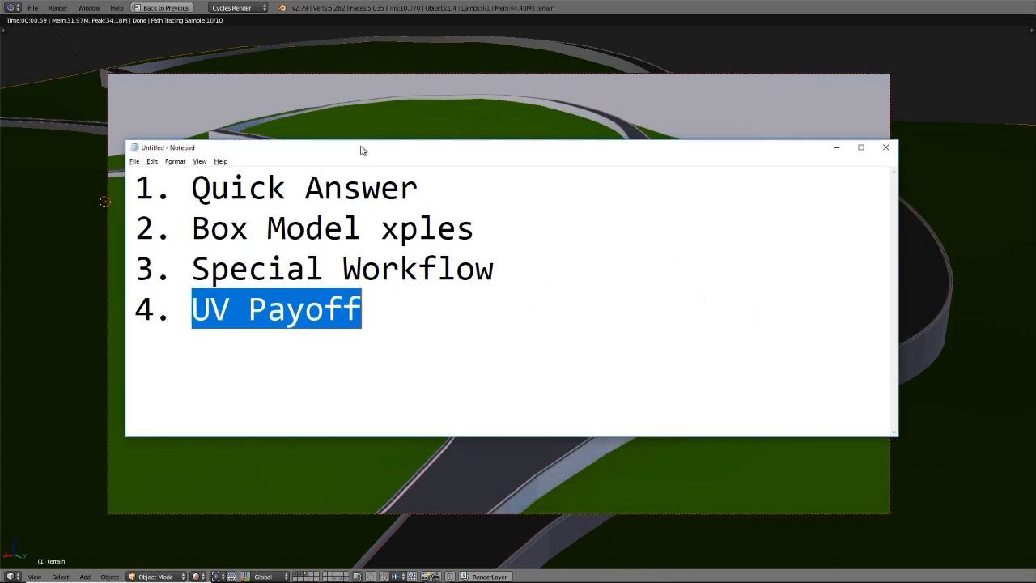
key(alt+Tab)
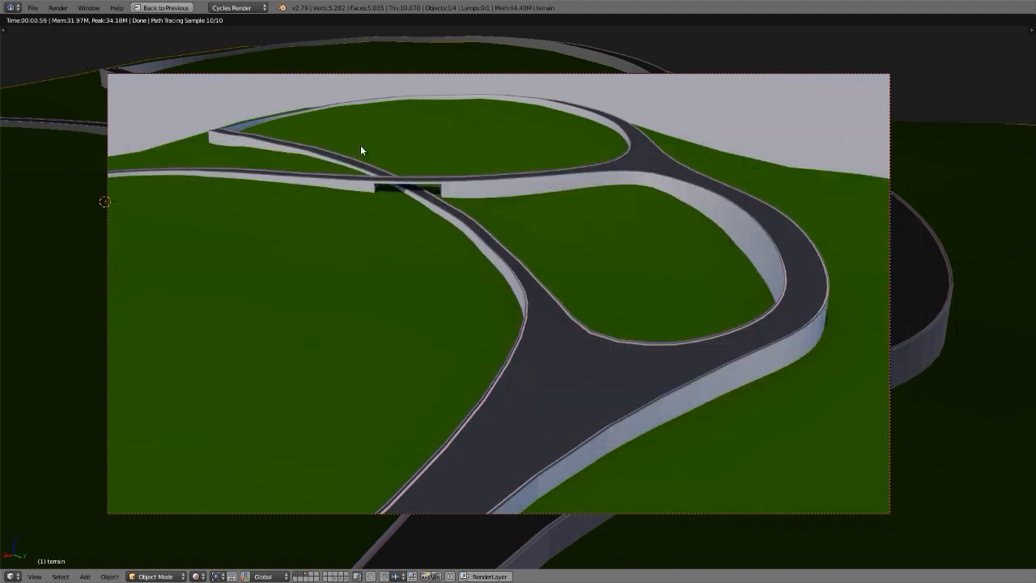
Align the camera to the close-up view of the road crossing and preview that view rendered.
key(Escape)
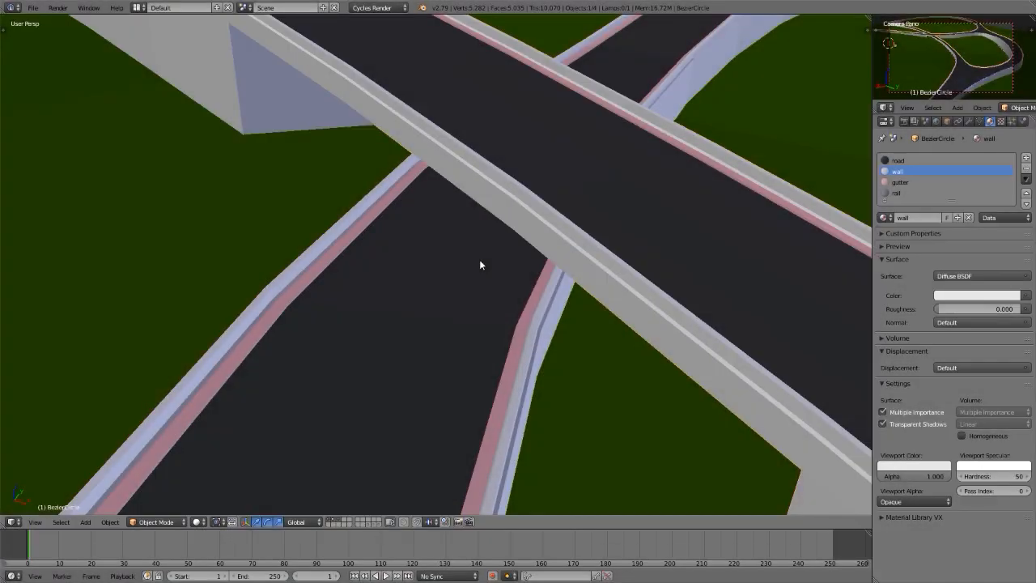
key(KP_0)
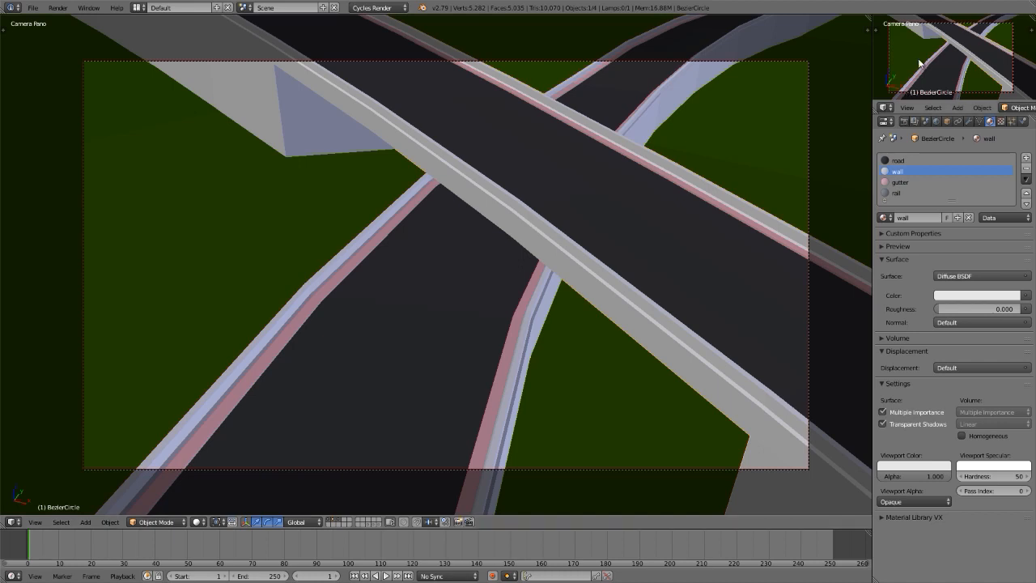
key(shift+z)
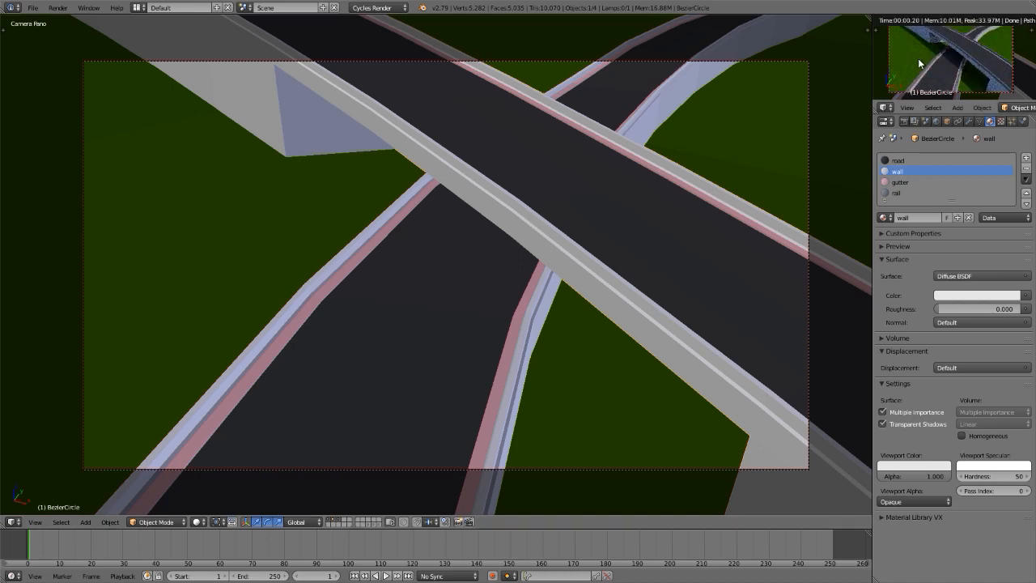
key(KP_0)
key(shift+z)
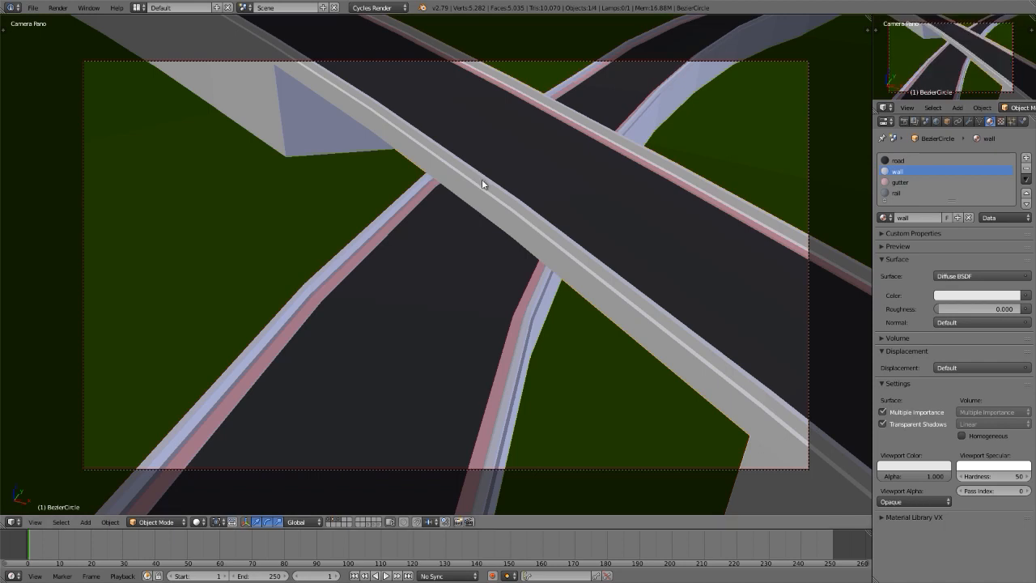
scroll(482, 183, up, 2)
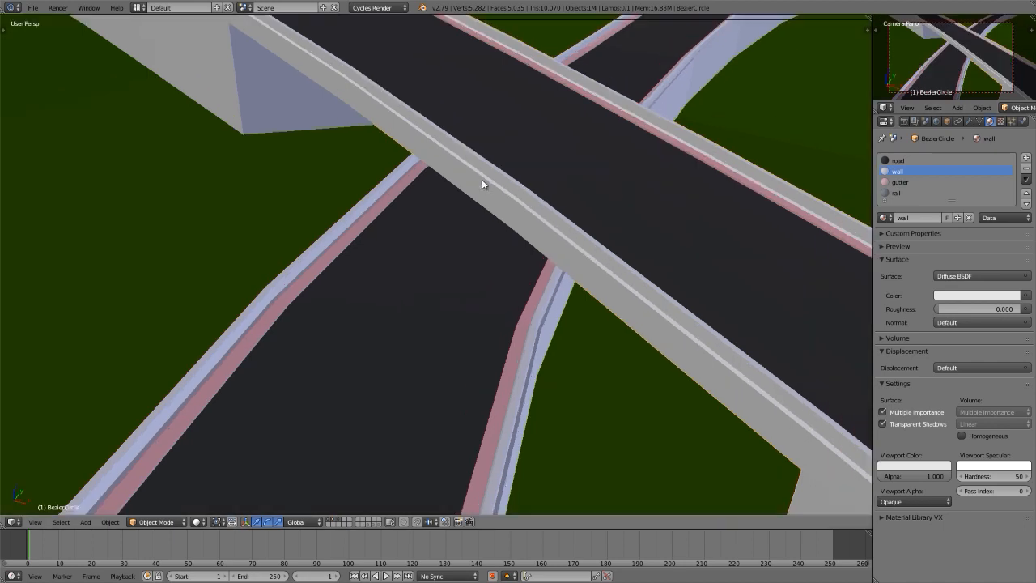
middle_drag(483, 183, 432, 209)
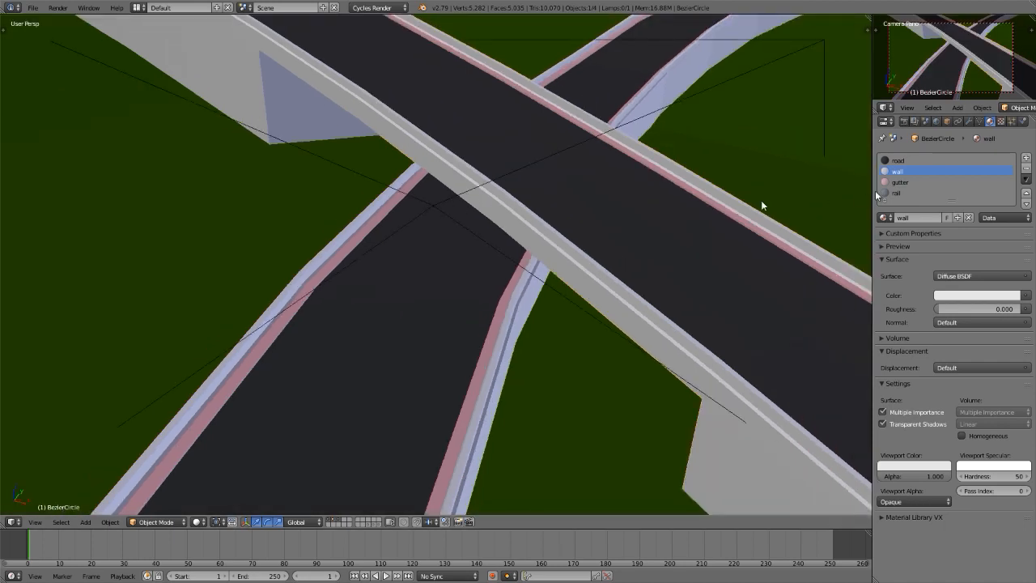
Open the gutter material in the node editor and add a Wave Texture node before the Diffuse BSDF.
click(900, 182)
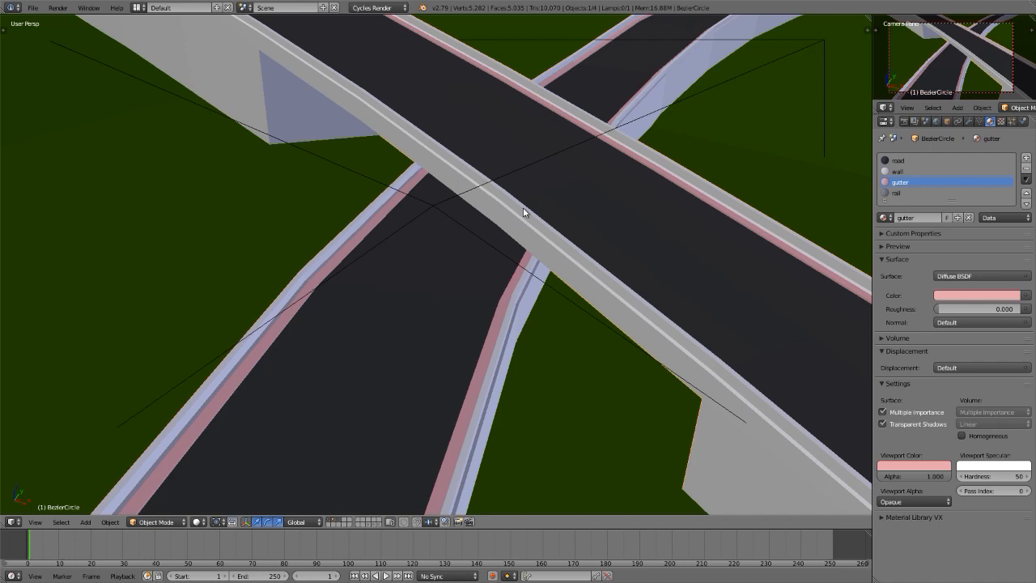
key(shift+F3)
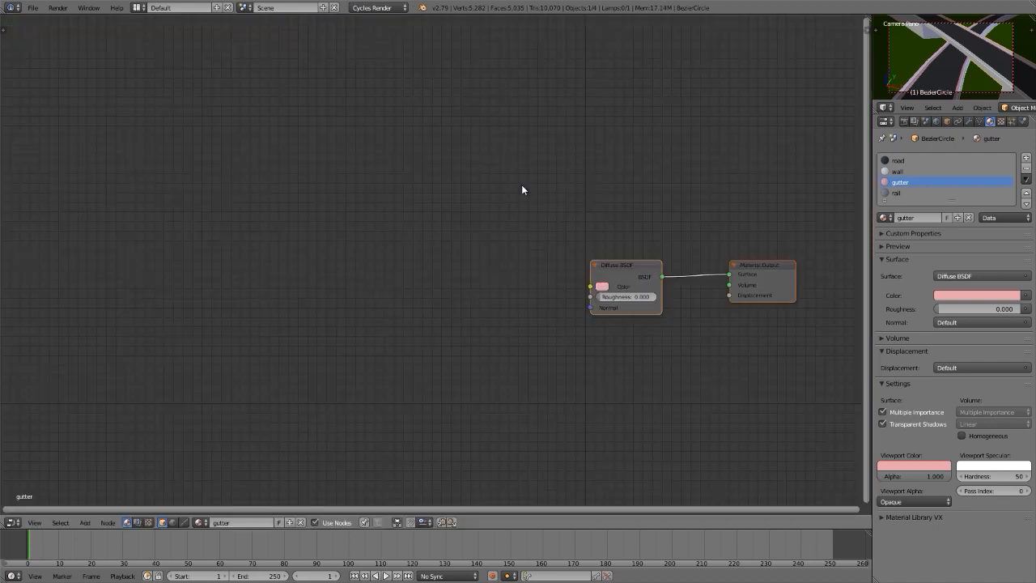
middle_drag(524, 284, 526, 216)
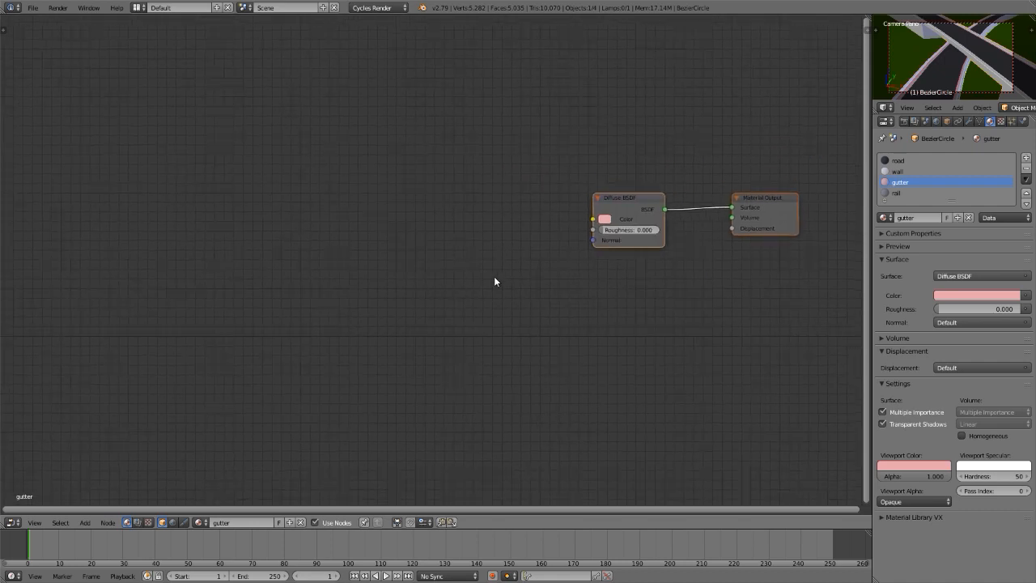
click(636, 203)
key(shift+a)
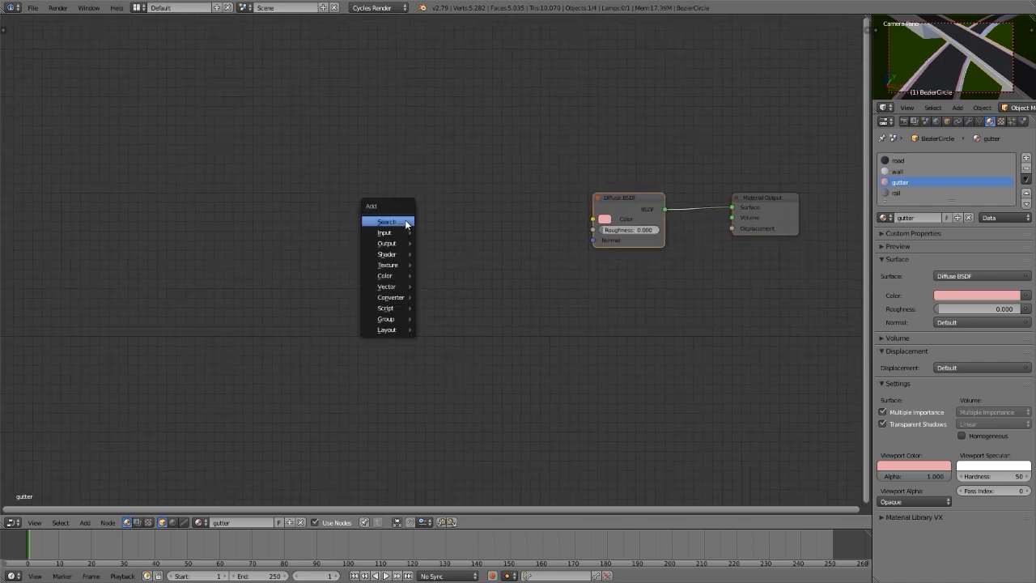
mouse_move(390, 265)
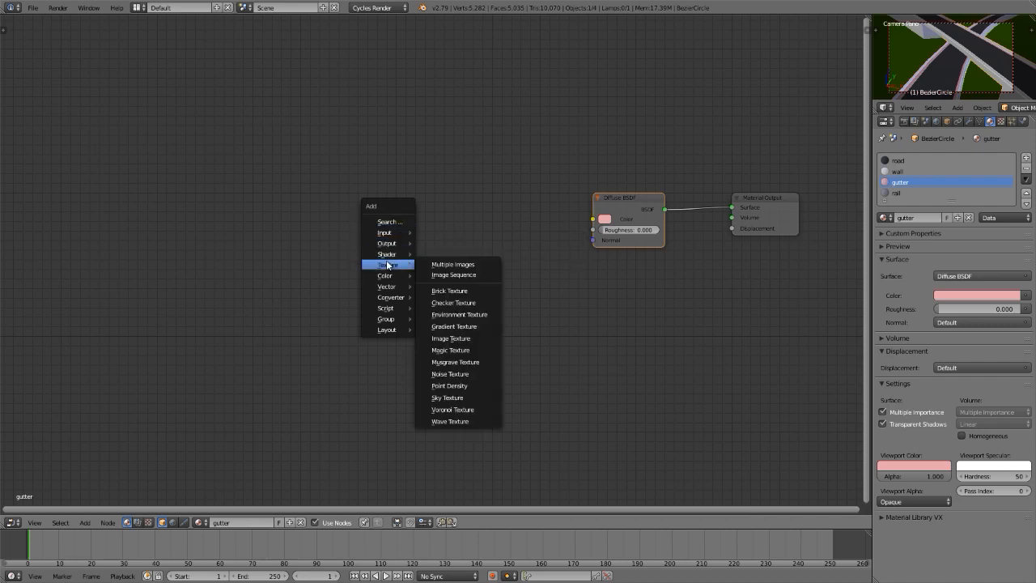
click(455, 421)
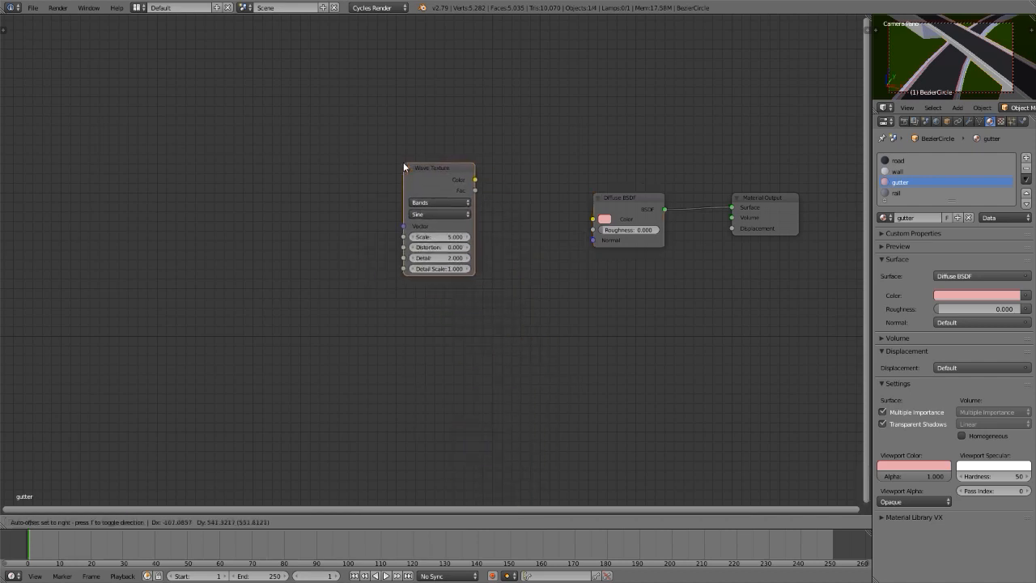
click(365, 168)
Add a ColorRamp node between the Wave Texture and the Diffuse BSDF.
key(shift+a)
mouse_move(366, 170)
mouse_move(359, 201)
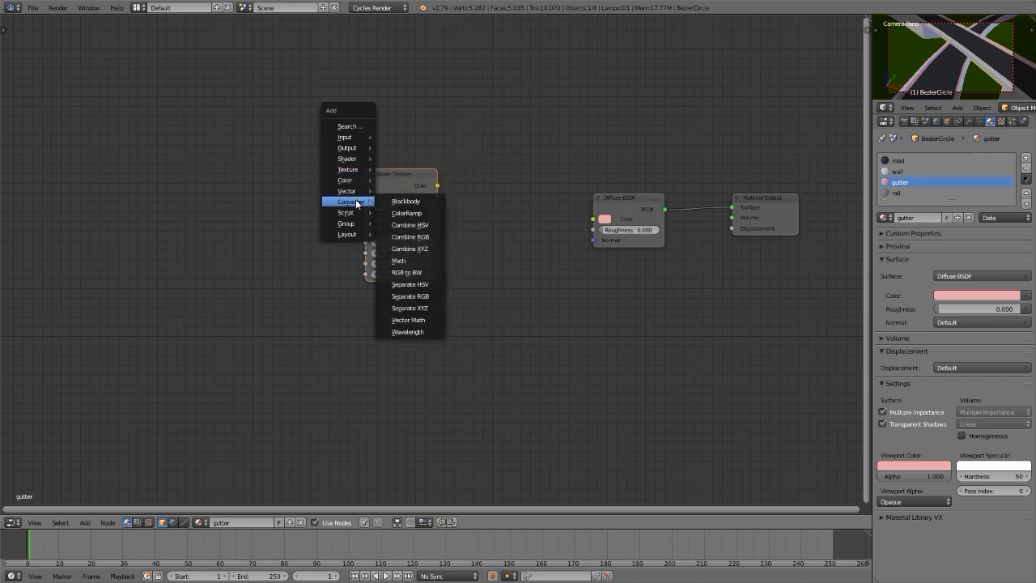
click(424, 215)
click(461, 180)
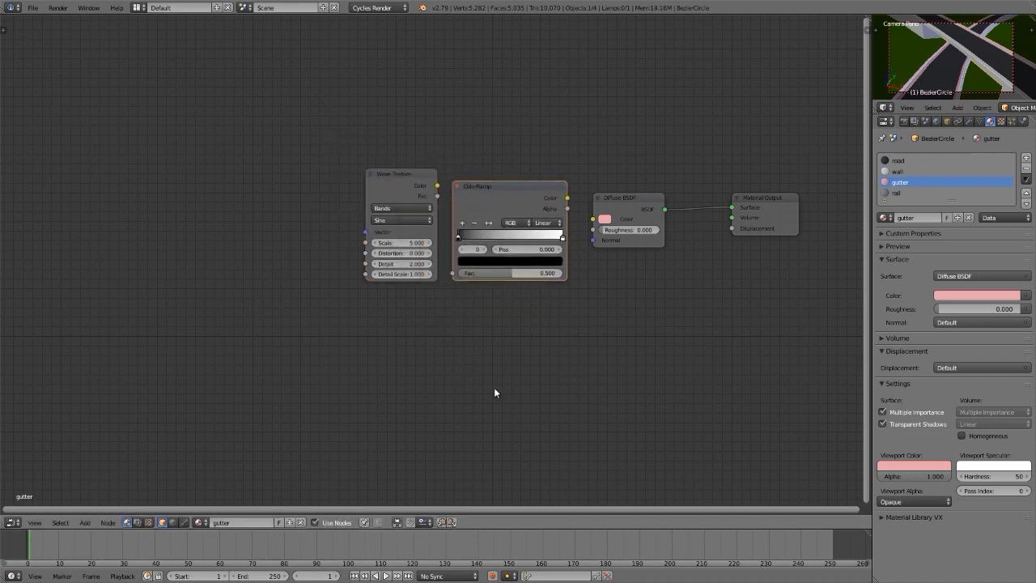
Copy the gutter pink to the ramp's first stop, use Constant interpolation and set the white stop's position to 0.5.
drag(605, 218, 552, 262)
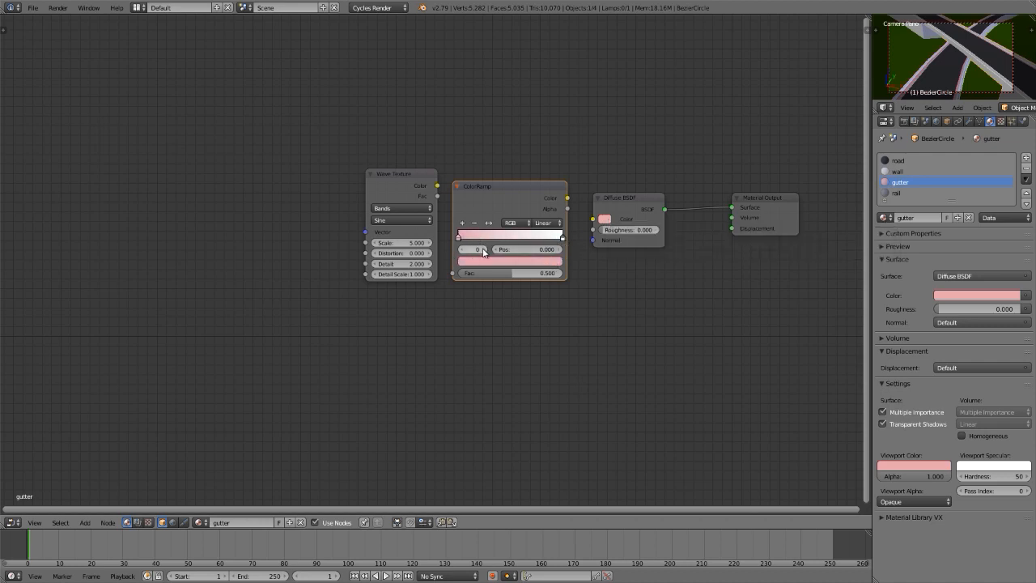
click(483, 249)
click(541, 222)
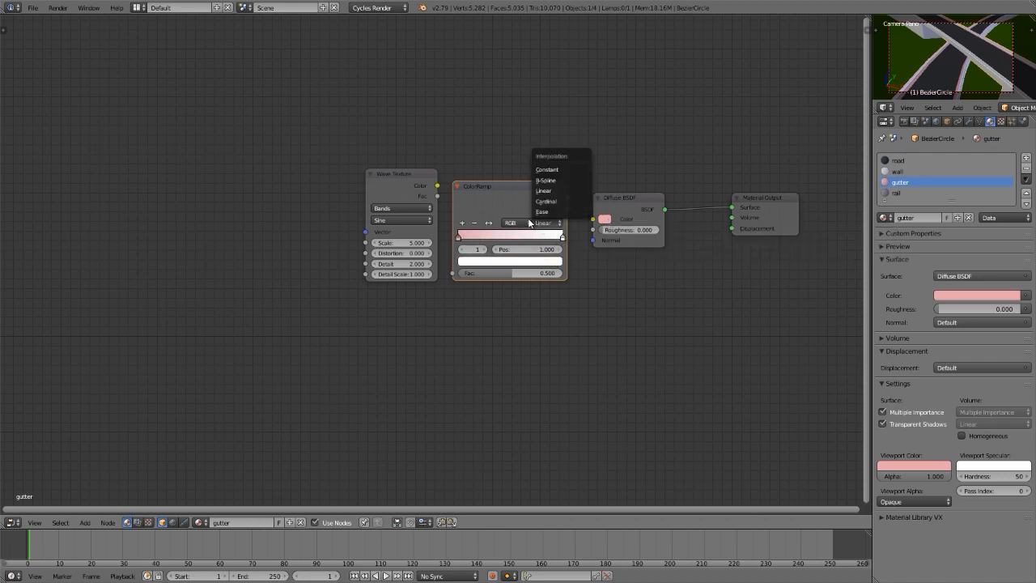
click(543, 170)
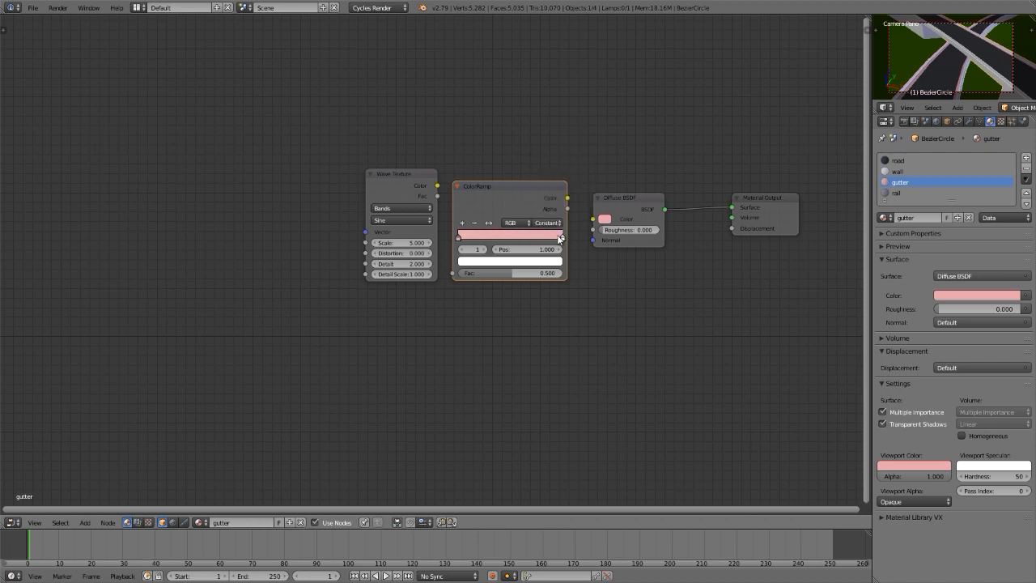
click(538, 250)
text(0.5)
key(Return)
Link the Wave Texture colour through the ColorRamp factor into the Diffuse BSDF colour, and check the rendered camera view.
scroll(565, 230, up, 3)
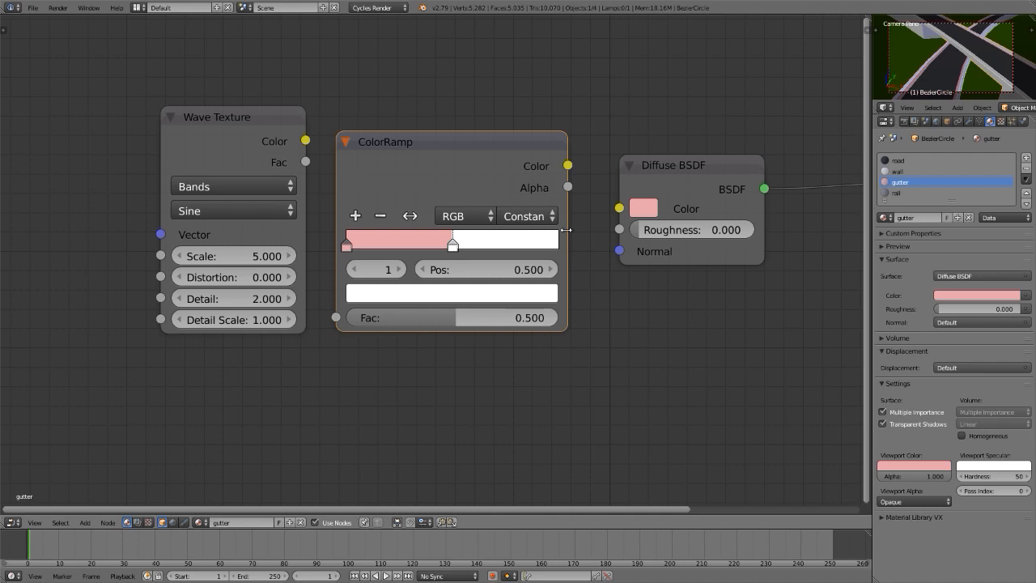
scroll(565, 230, down, 1)
drag(569, 175, 612, 210)
drag(345, 155, 369, 306)
drag(285, 136, 268, 220)
middle_drag(269, 220, 323, 162)
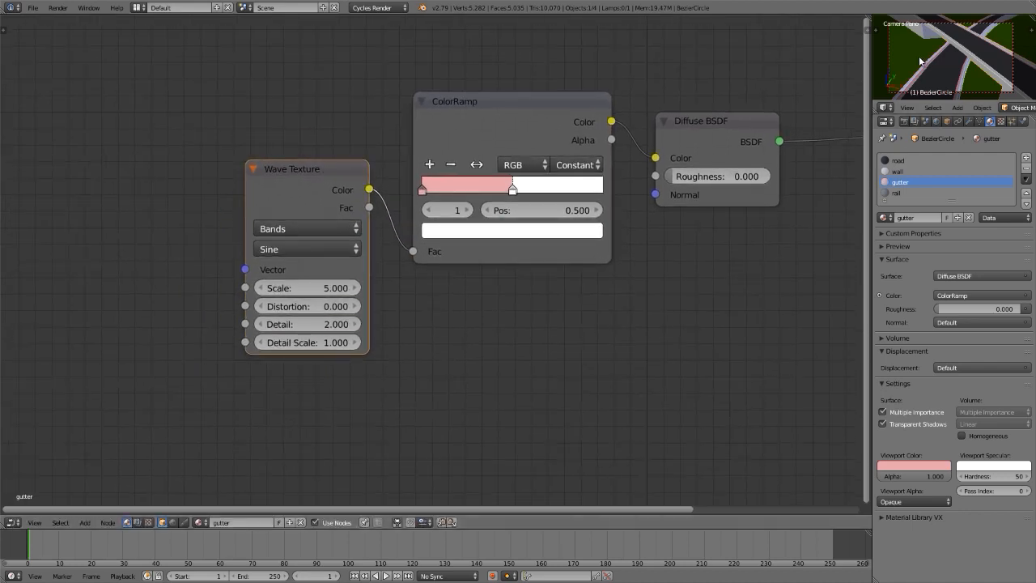
key(shift+space)
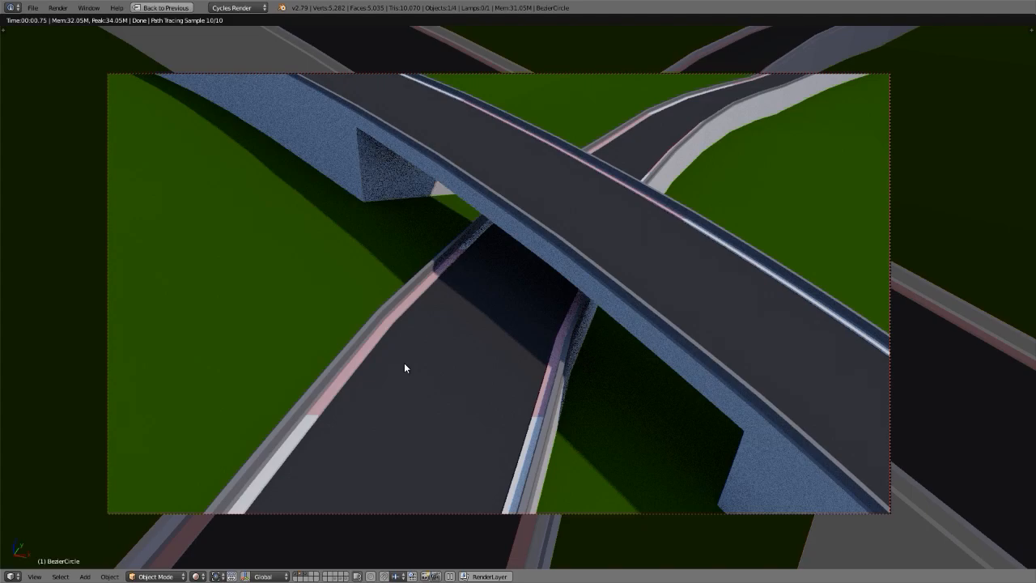
key(Escape)
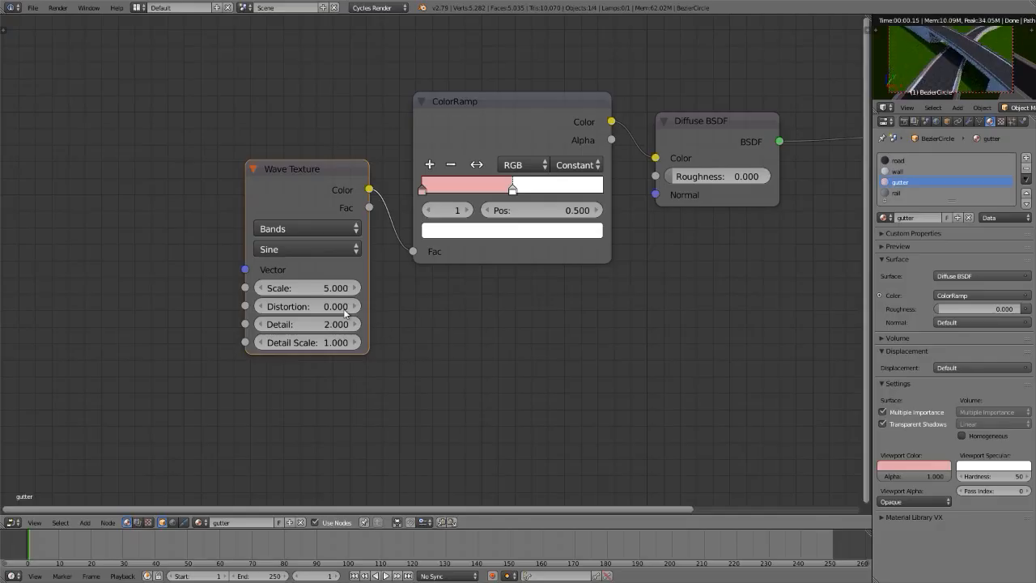
Set the Wave Texture scale to 25.
click(314, 288)
text(25)
key(Return)
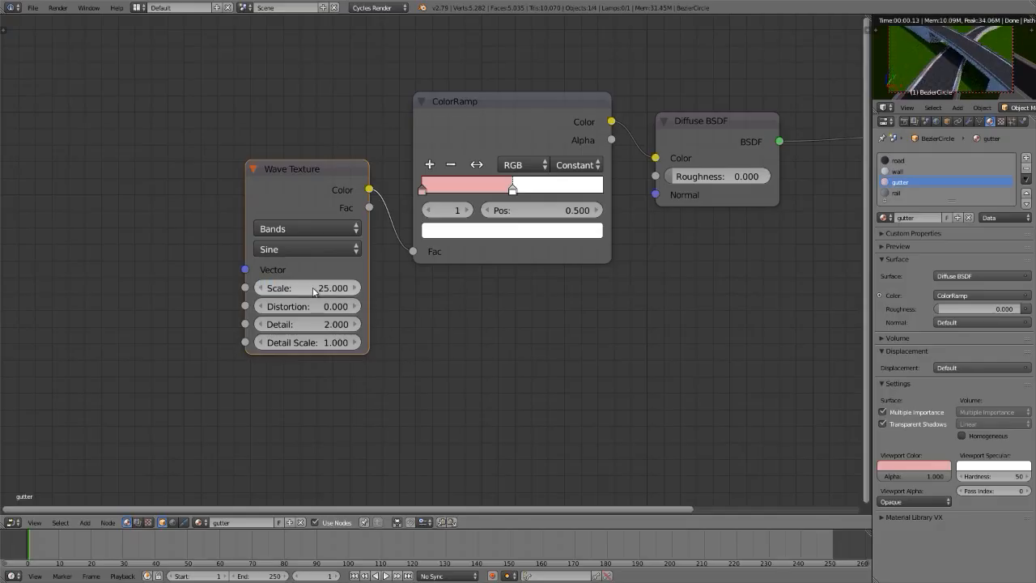
Raise the HSV saturation of the ColorRamp's first stop until its colour is a strong red.
click(428, 211)
click(463, 231)
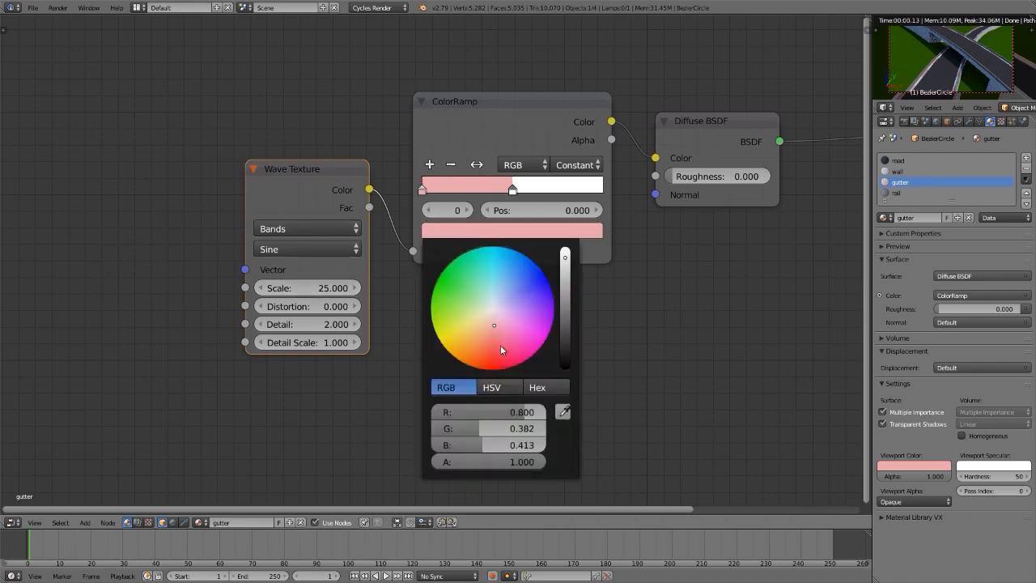
click(491, 387)
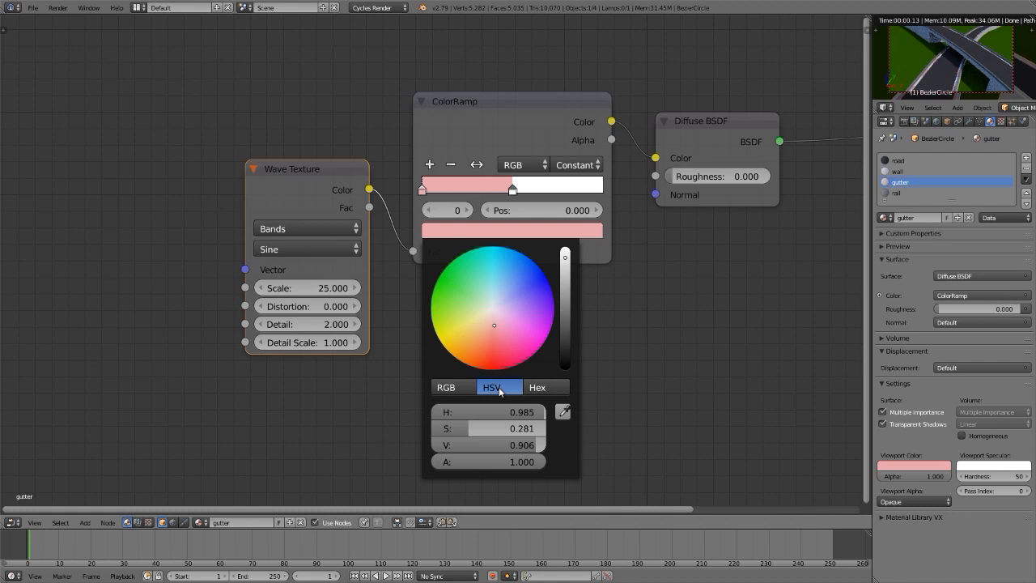
drag(486, 429, 546, 433)
Examine the gutter stripes along the whole track in the maximized rendered view, from above and through the camera.
key(shift+space)
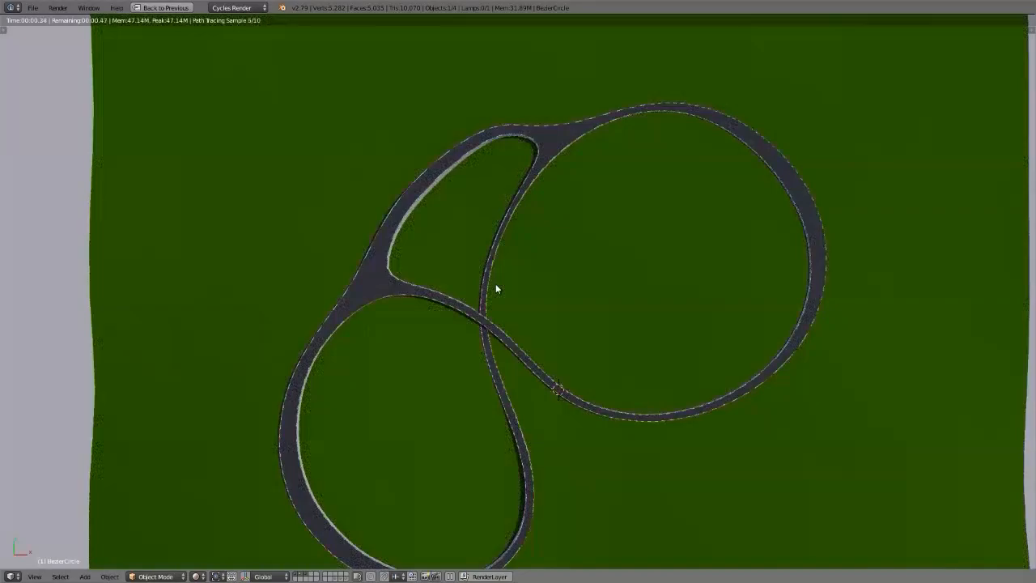
middle_drag(496, 284, 492, 230)
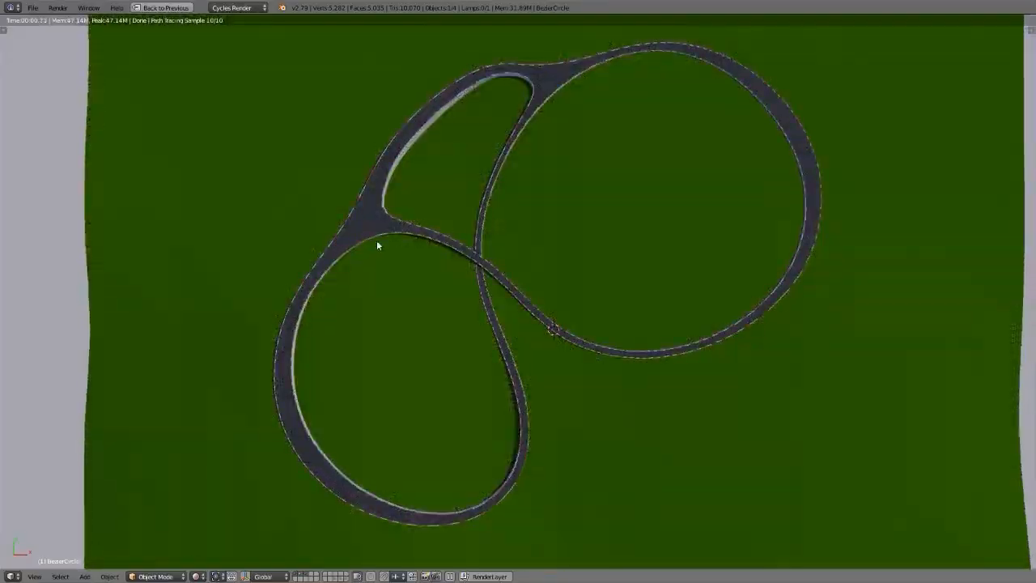
scroll(361, 245, up, 2)
scroll(360, 245, up, 6)
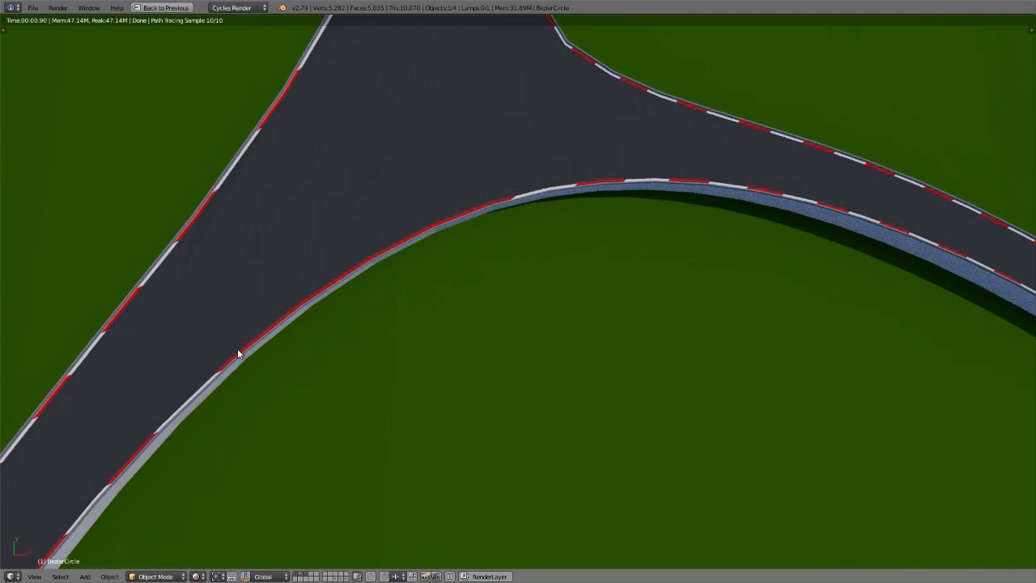
scroll(238, 349, down, 6)
scroll(340, 246, up, 6)
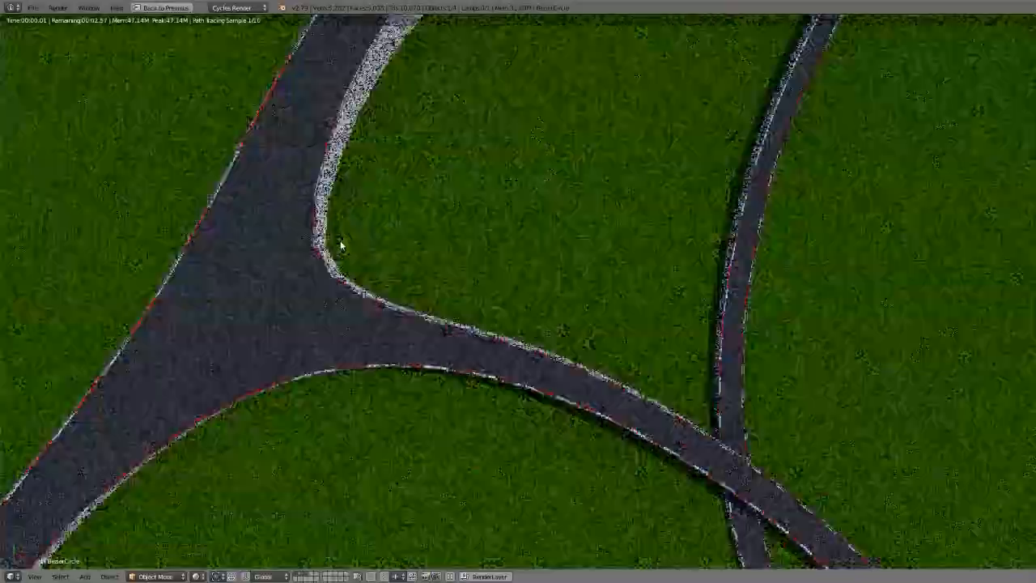
scroll(382, 447, down, 10)
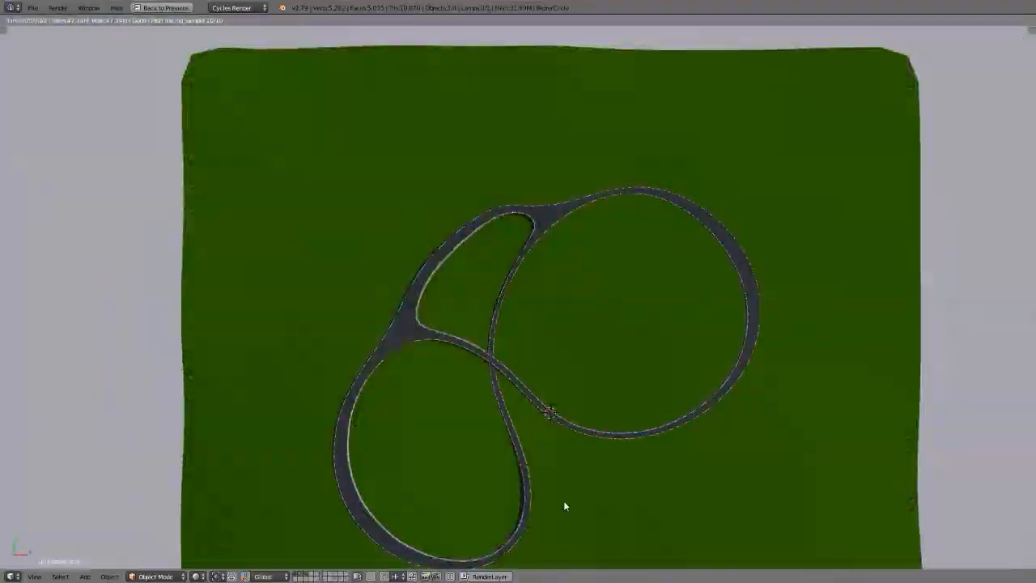
scroll(501, 301, down, 1)
scroll(502, 301, up, 8)
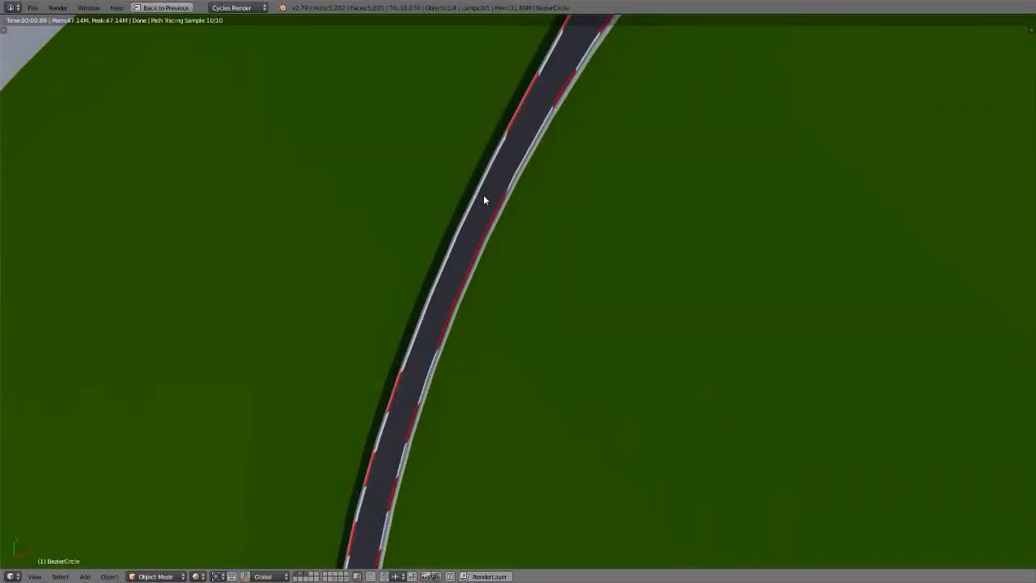
key(KP_0)
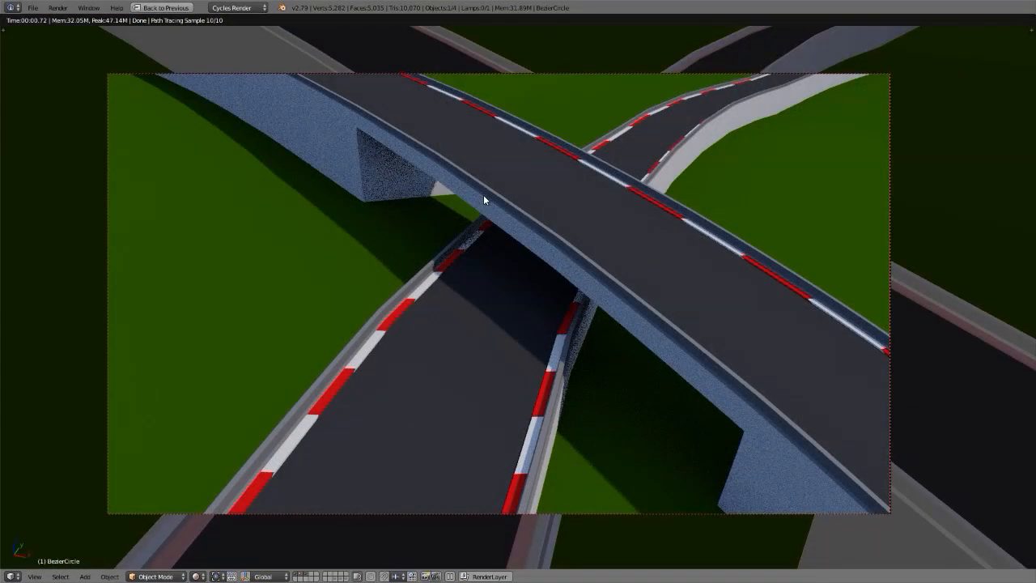
key(shift+space)
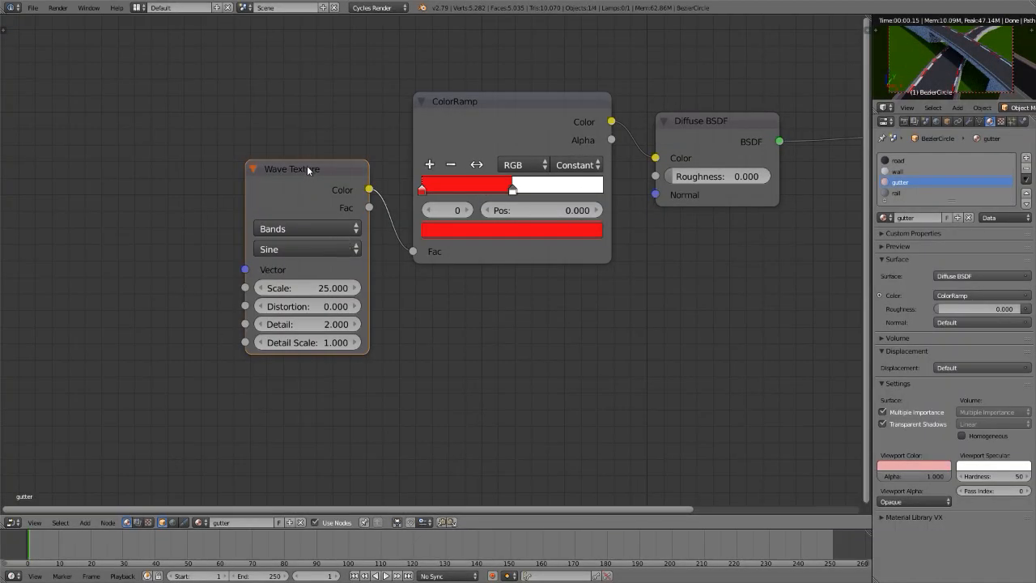
Feed UV texture coordinates through a Mapping node of type Texture into the Wave Texture, and check the rendered camera view.
middle_drag(178, 179, 570, 229)
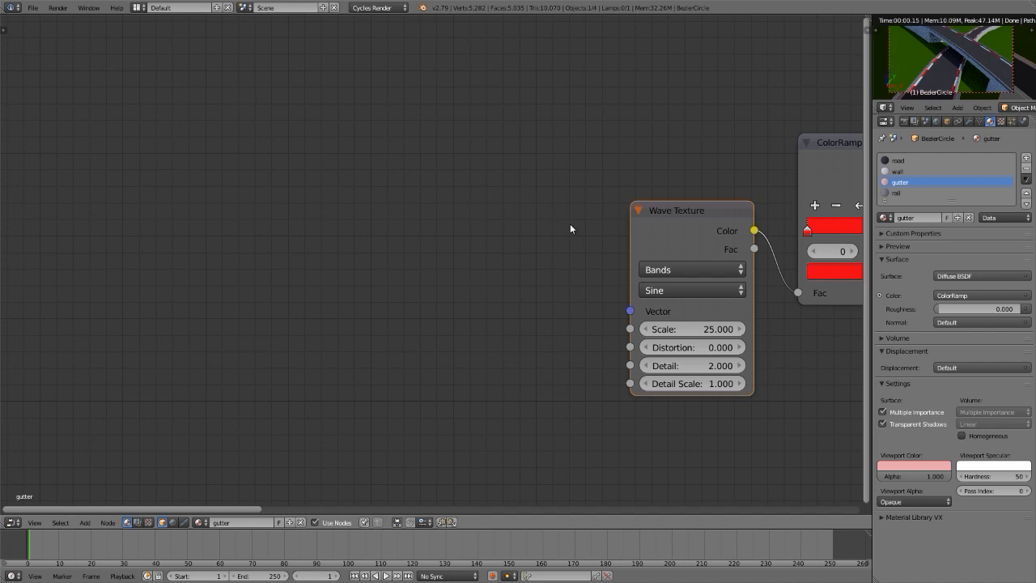
key(ctrl+t)
drag(332, 262, 390, 393)
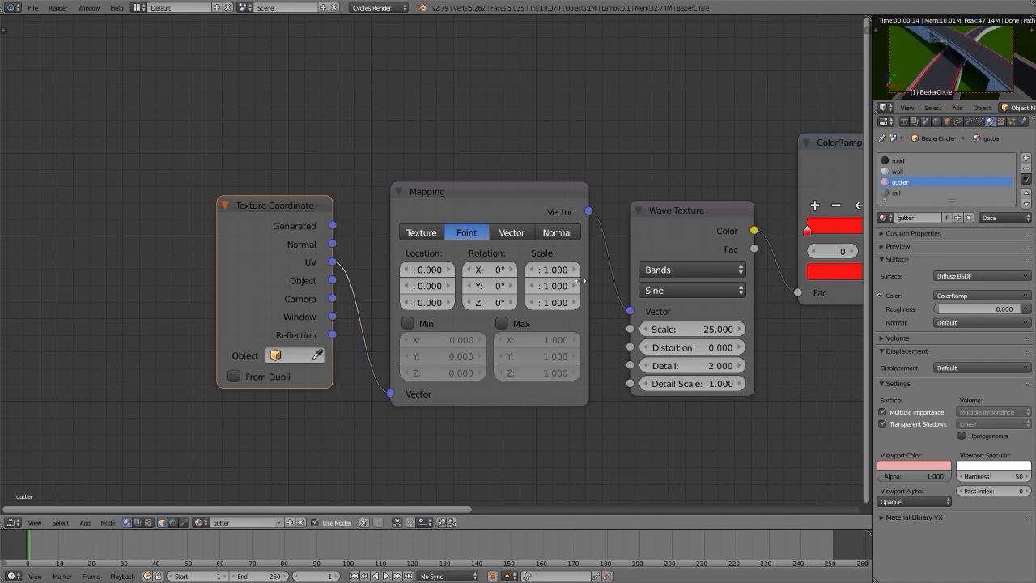
click(411, 234)
middle_drag(612, 263, 230, 235)
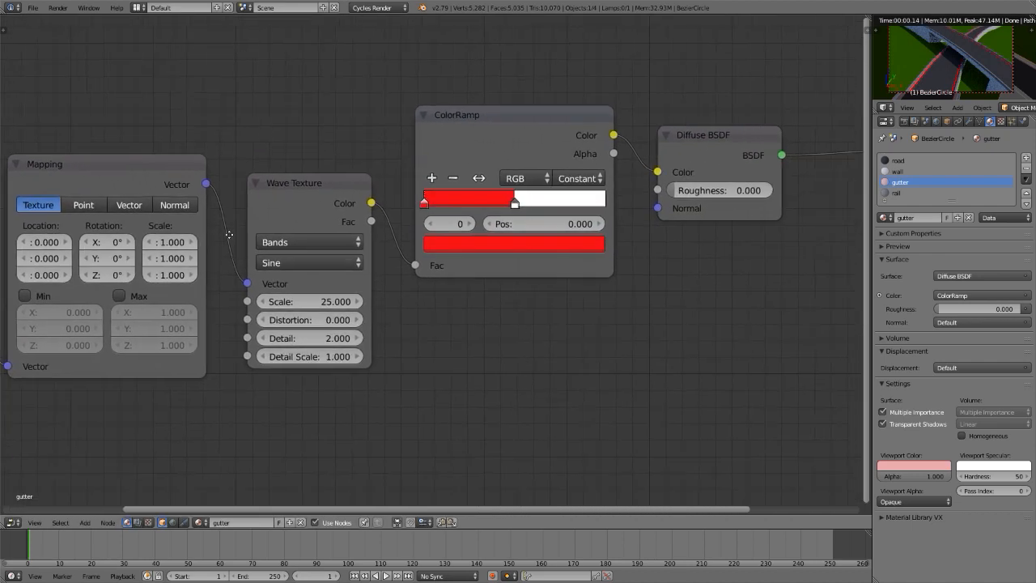
key(F12)
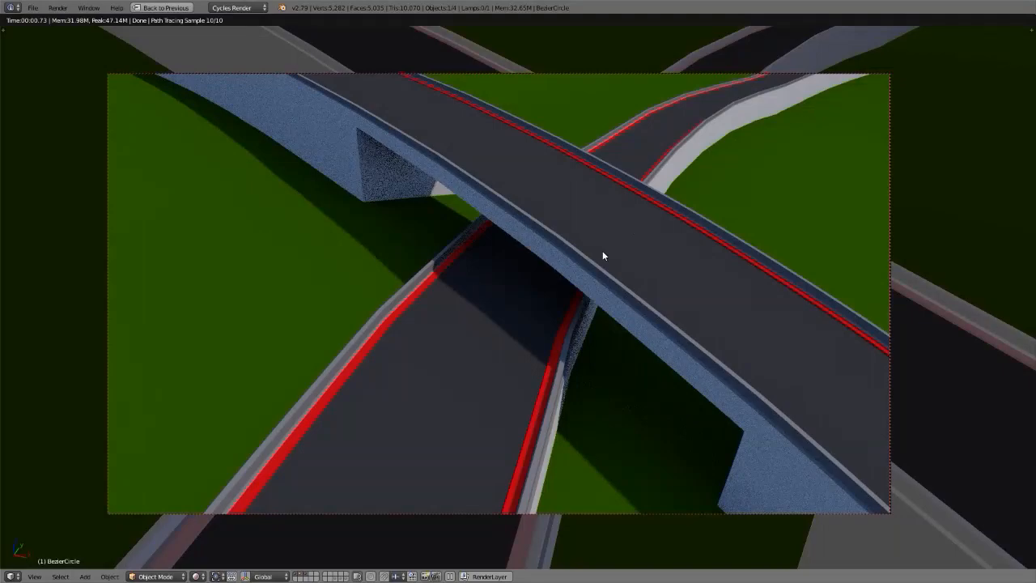
key(Escape)
Show the 3D view in the main area and, in Edit Mode, make one gutter face active while keeping all gutter faces selected.
key(shift+F5)
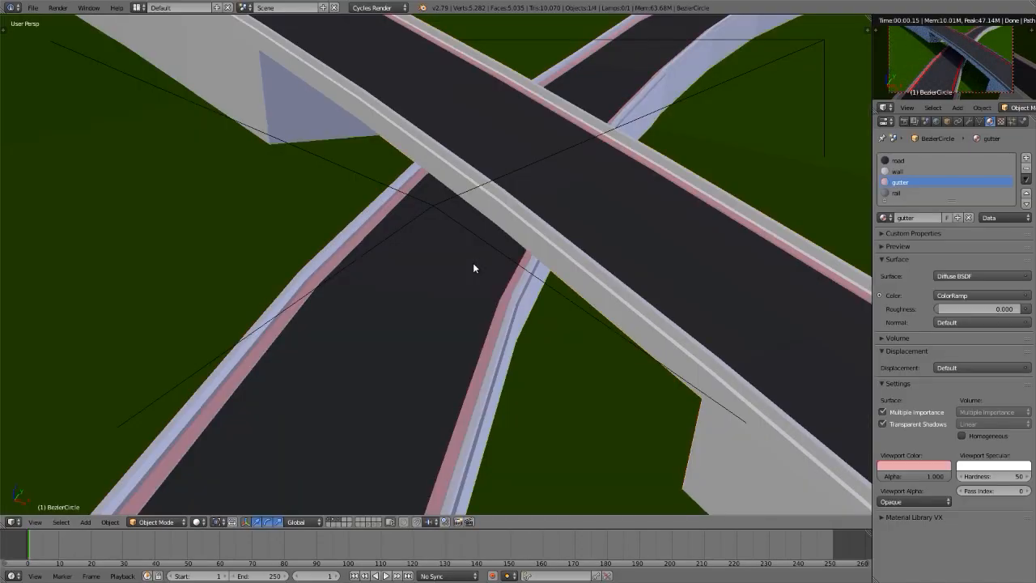
scroll(474, 266, up, 6)
key(Tab)
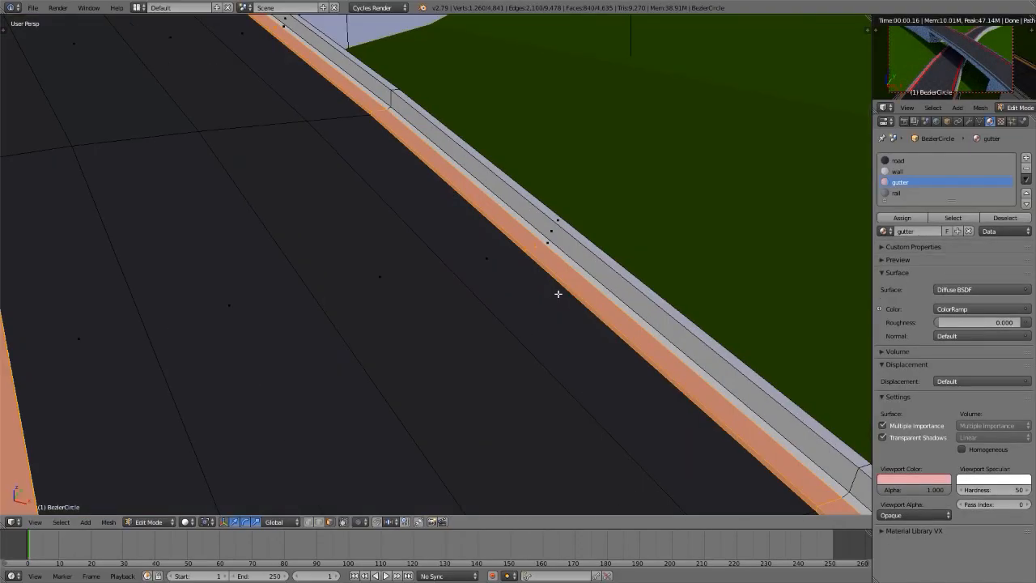
shift+right_click(528, 240)
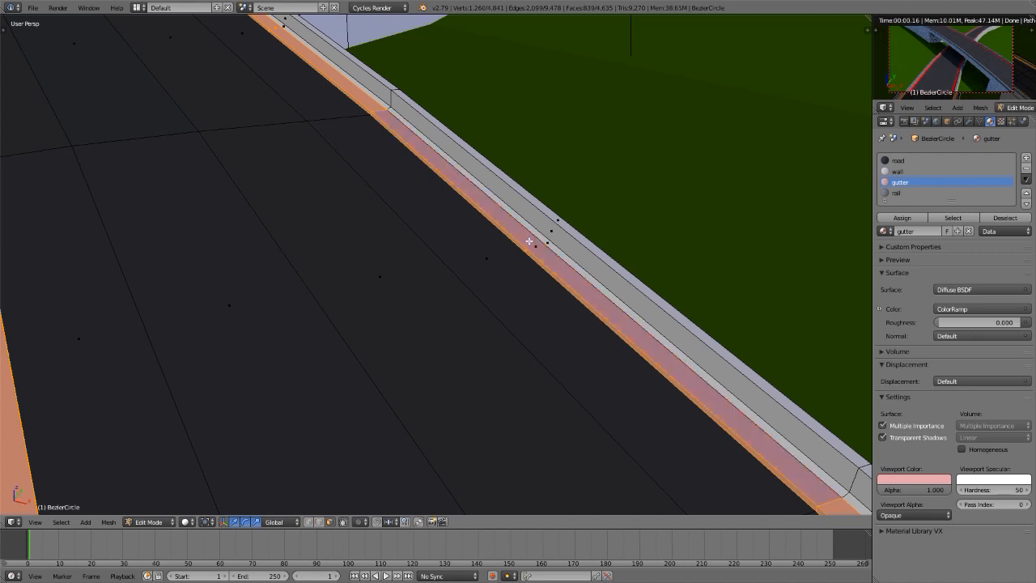
shift+right_click(529, 240)
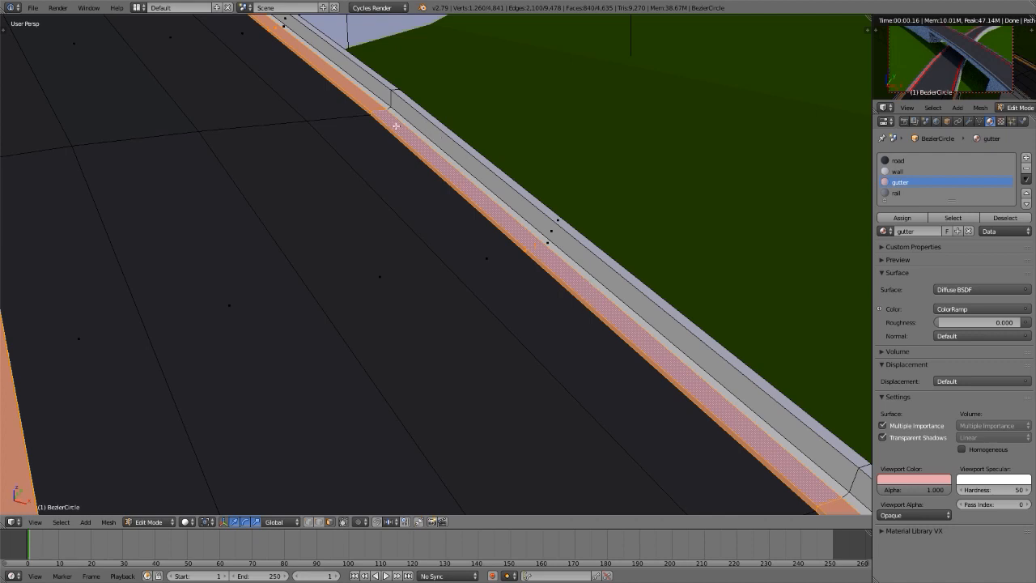
Switch to the UV Editing layout and reset the UVs of the selected gutter faces.
scroll(386, 147, down, 6)
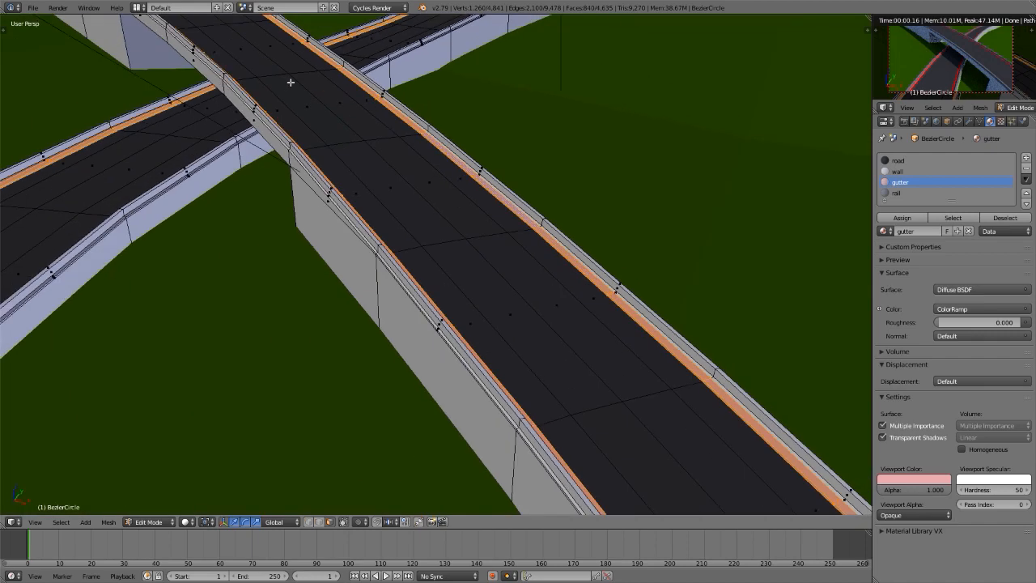
click(136, 8)
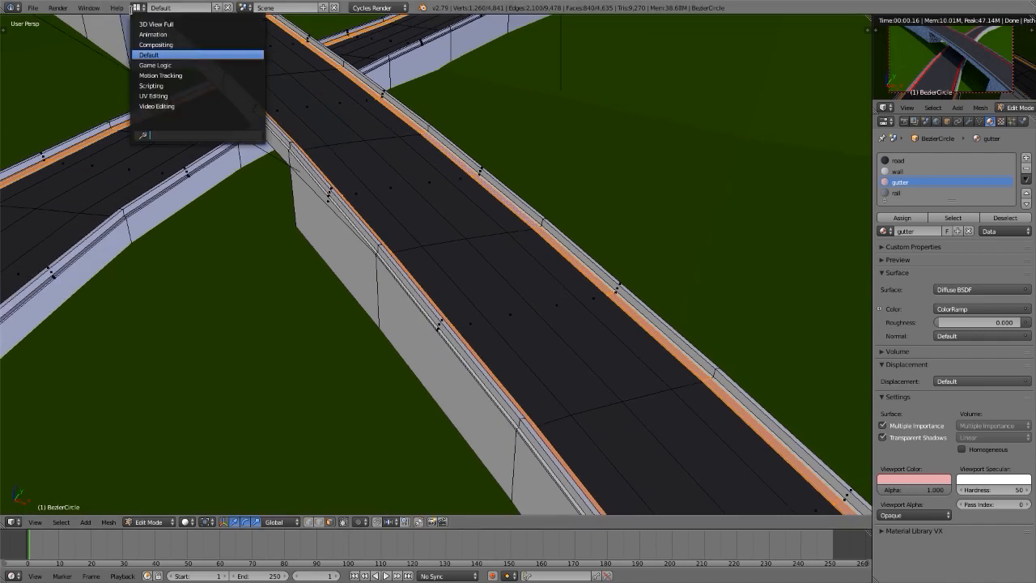
click(154, 95)
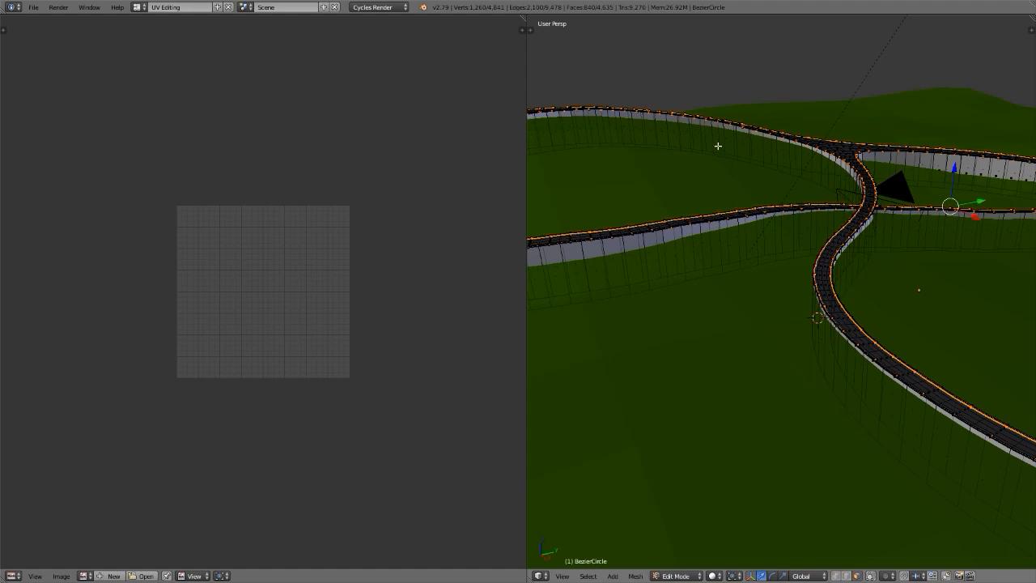
key(u)
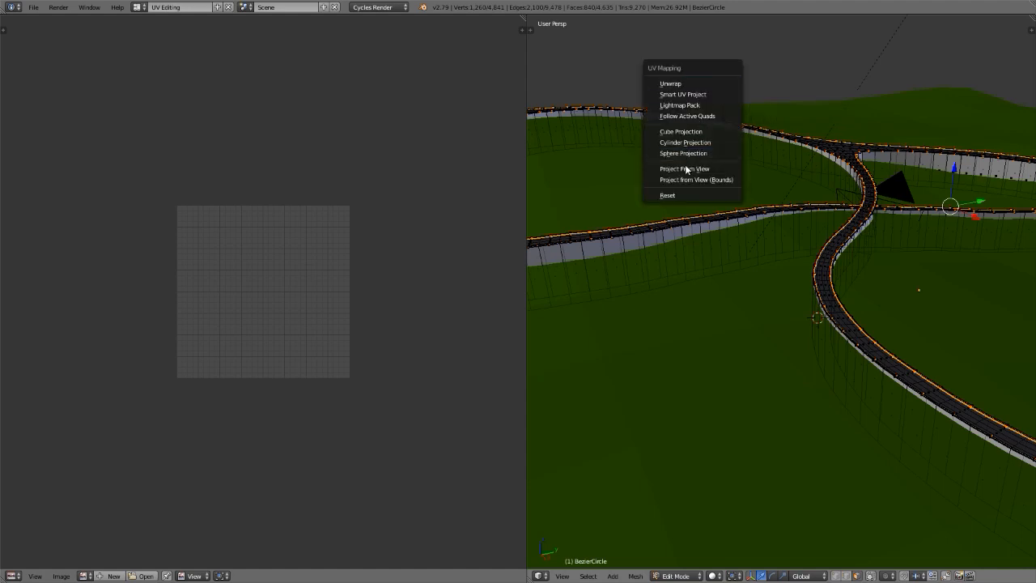
click(680, 195)
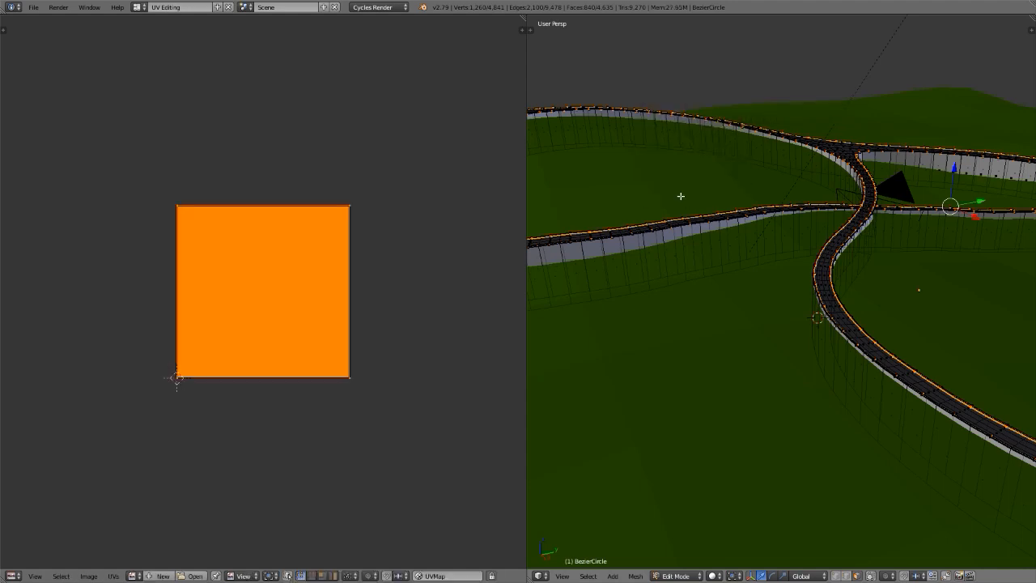
Unwrap the selected gutter faces with Follow Active Quads, using the Length edge length mode.
key(u)
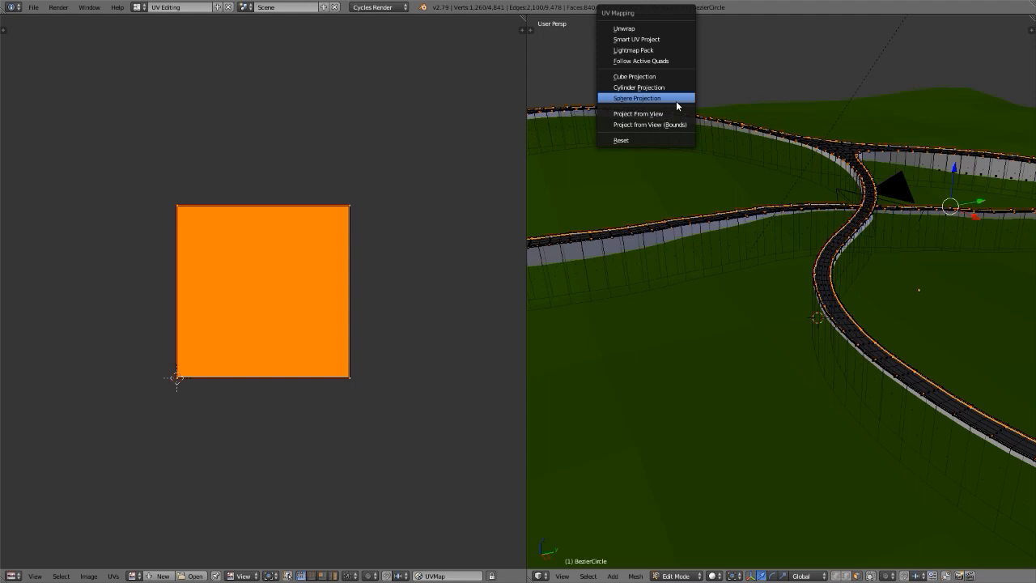
click(665, 60)
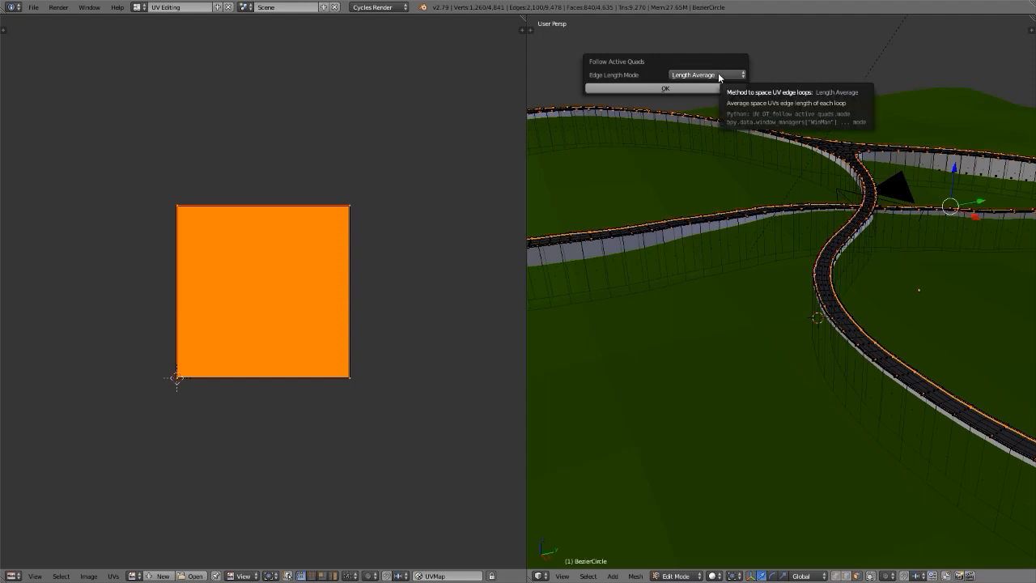
click(719, 75)
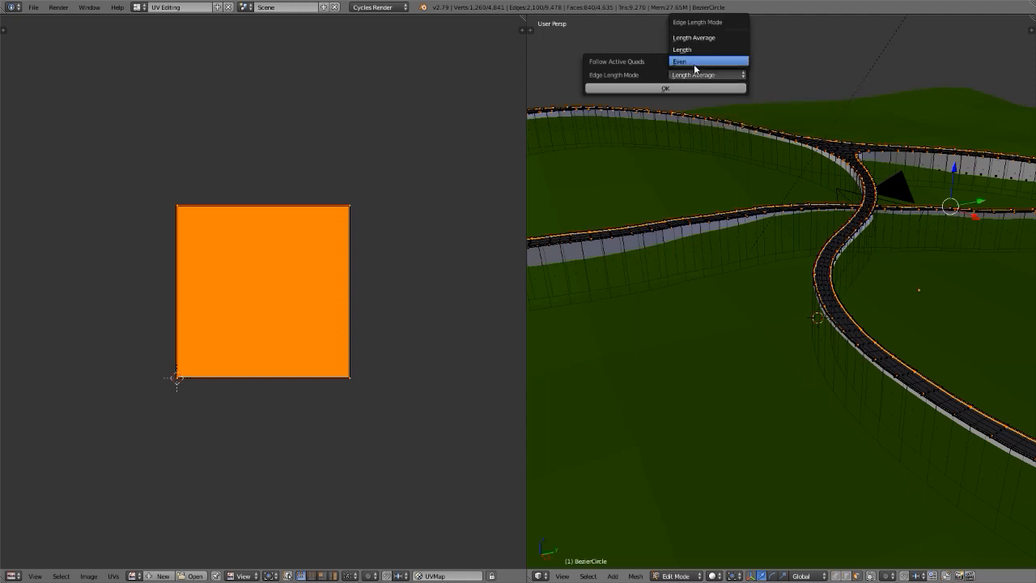
click(691, 51)
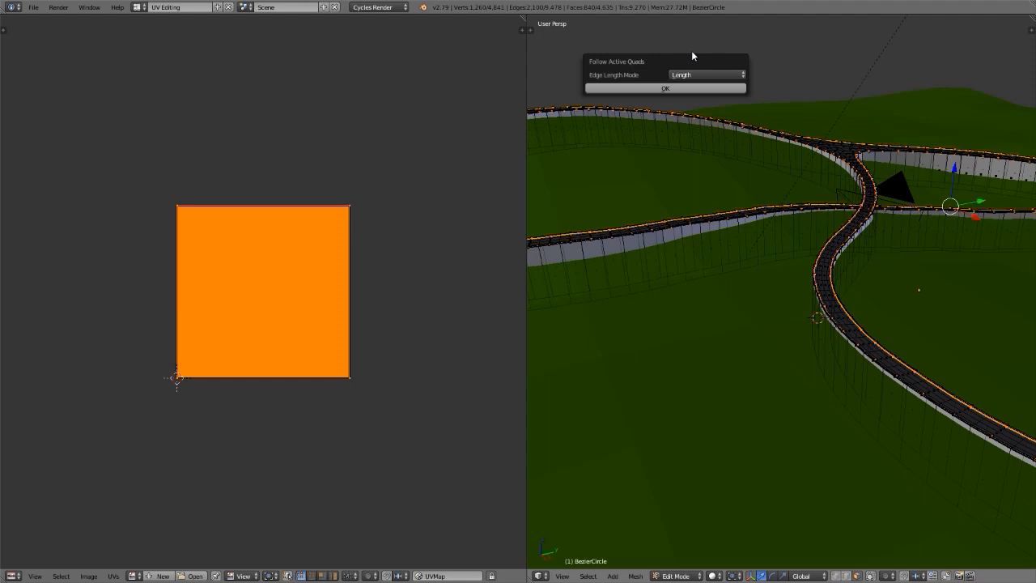
click(638, 88)
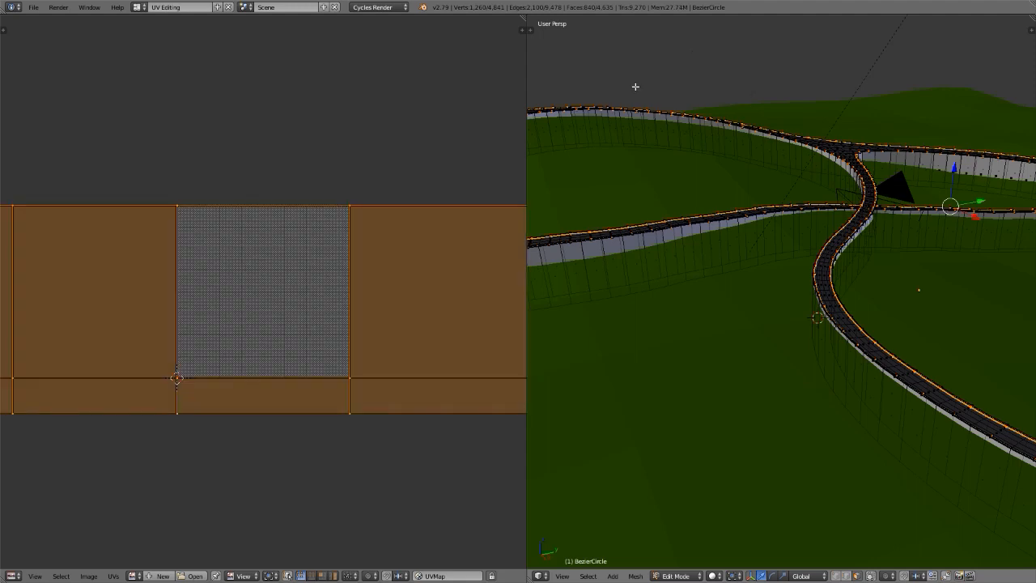
Examine the spacing and extent of the gutter's UV strip in the UV editor.
scroll(265, 319, down, 7)
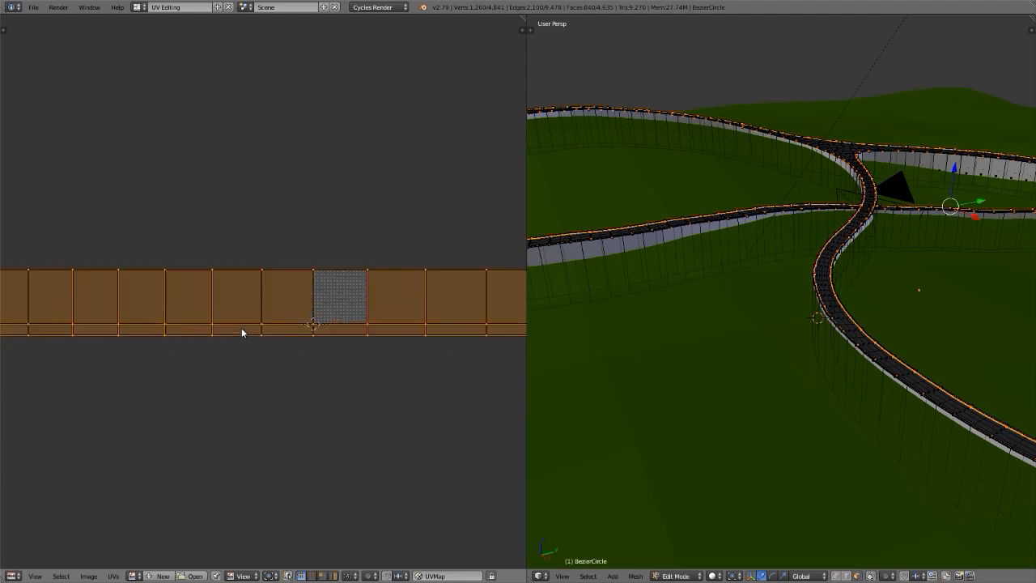
scroll(147, 341, down, 5)
scroll(148, 341, up, 3)
scroll(471, 301, up, 4)
scroll(417, 308, up, 7)
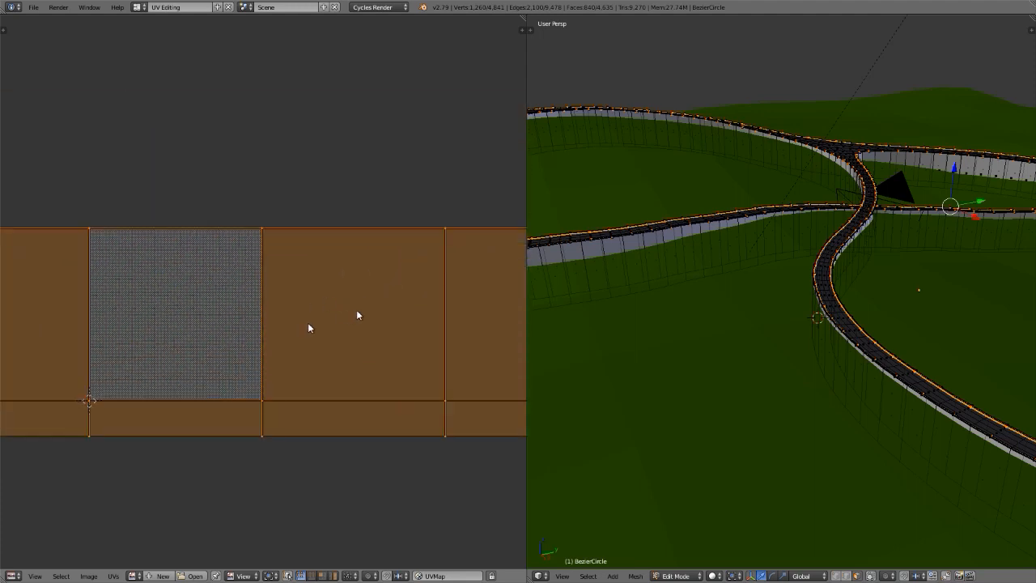
scroll(352, 316, down, 3)
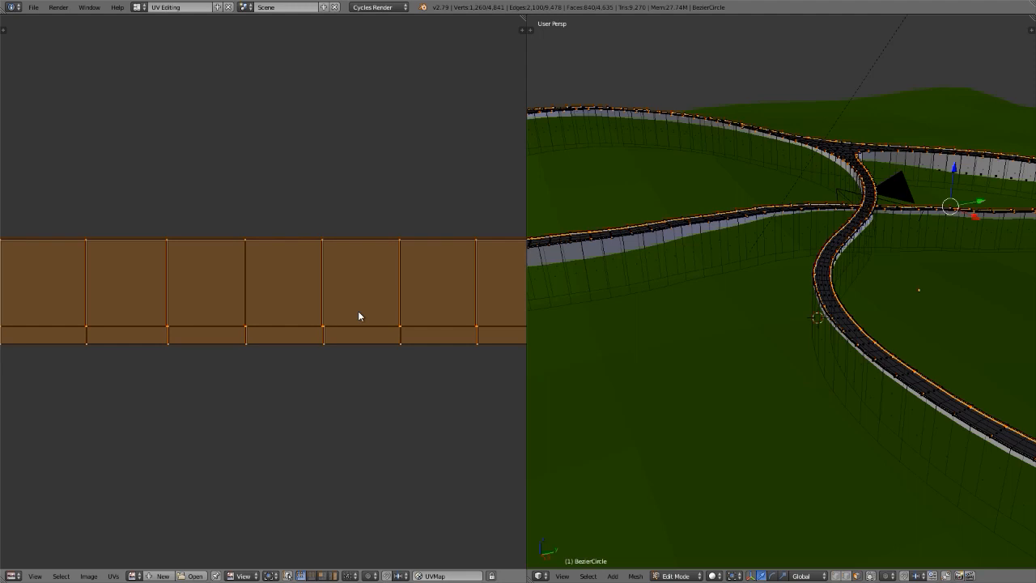
scroll(358, 316, up, 2)
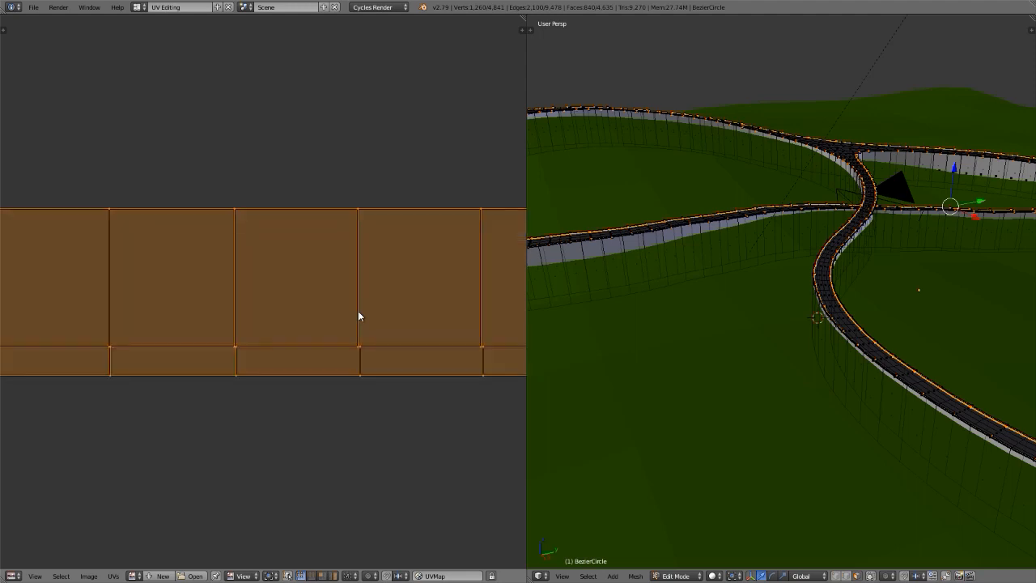
scroll(361, 316, down, 12)
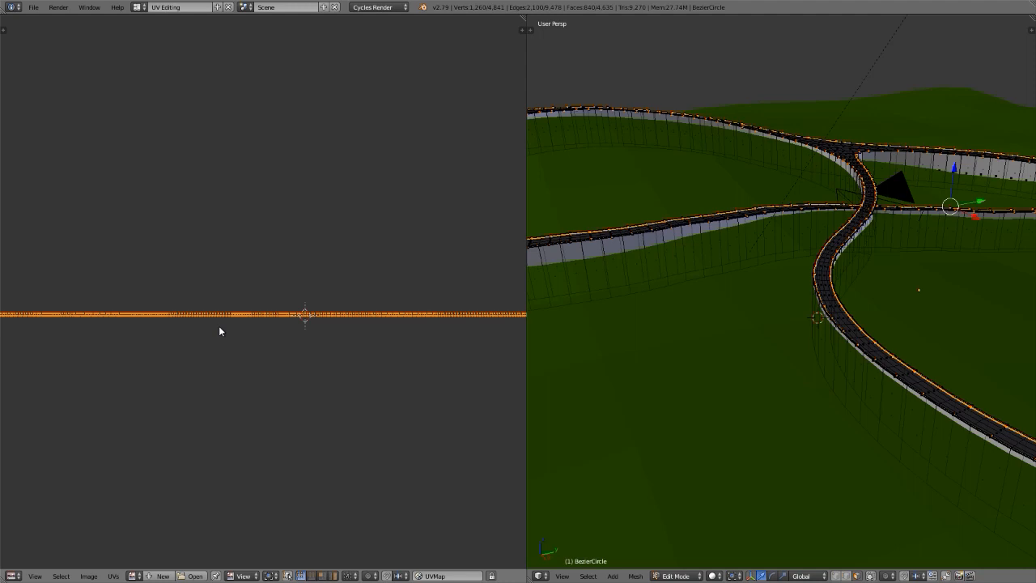
scroll(276, 320, up, 7)
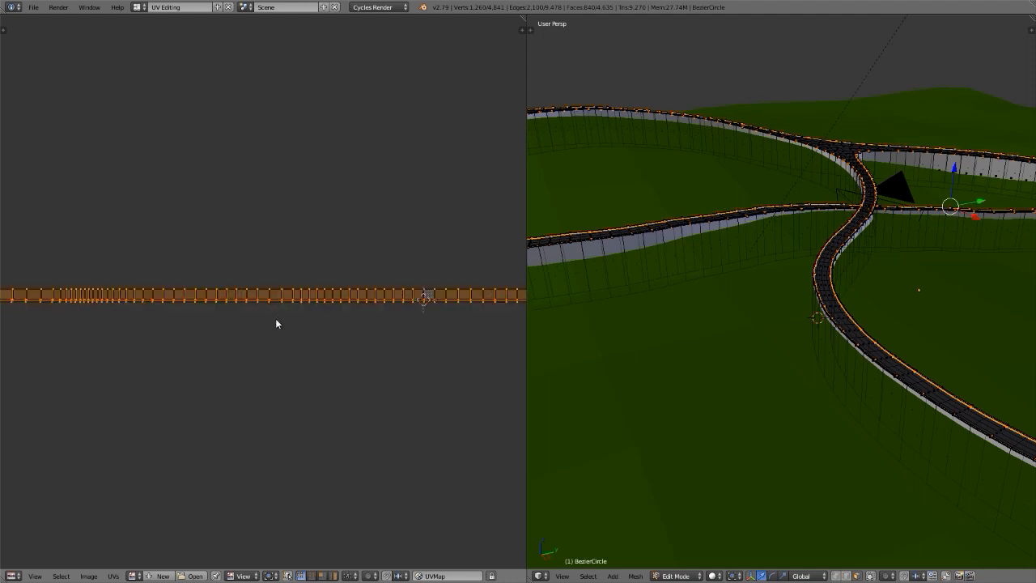
Examine how the active gutter face fits the unit UV square in the UV editor.
scroll(276, 323, up, 10)
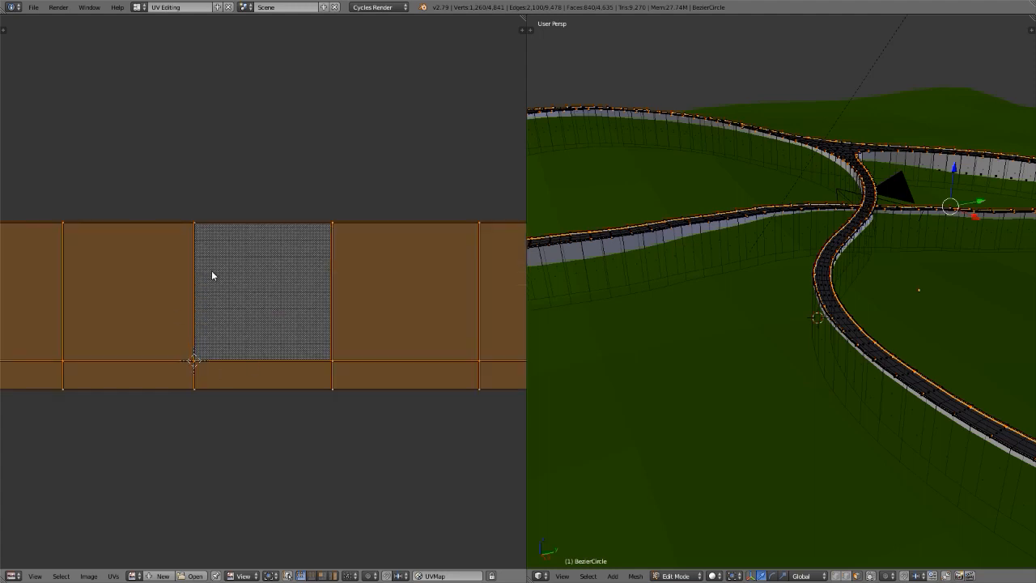
scroll(258, 308, up, 5)
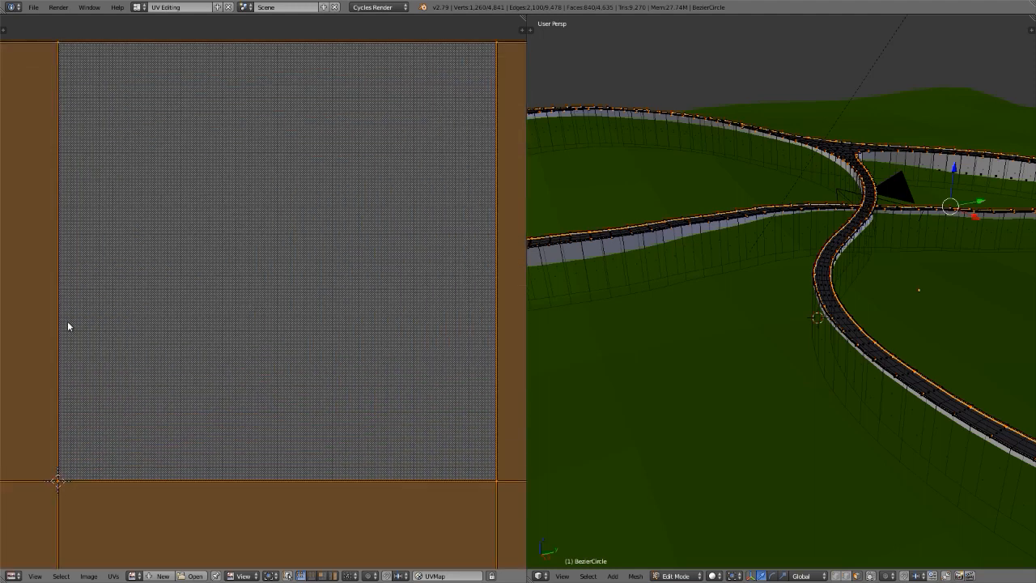
scroll(294, 441, down, 3)
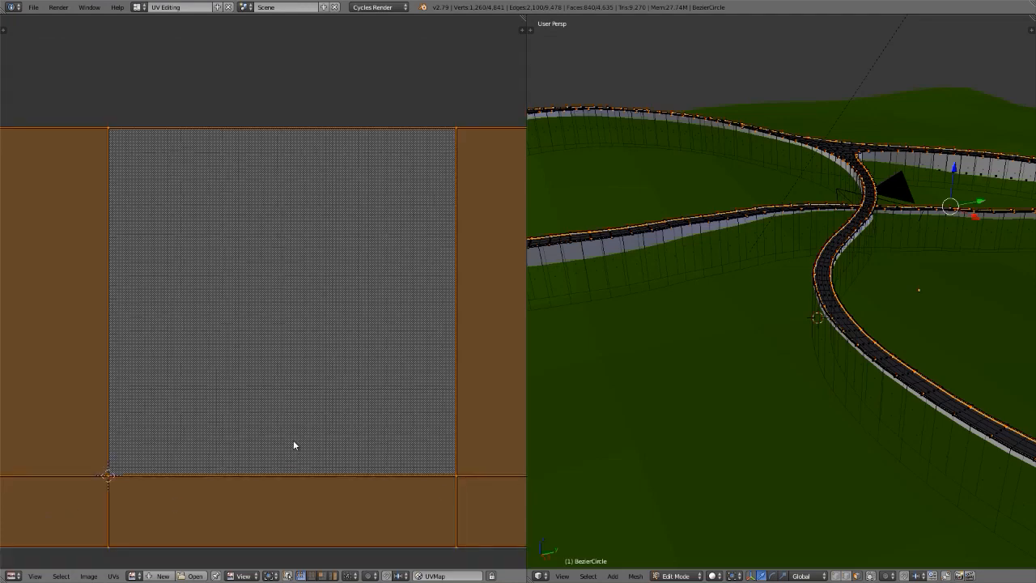
middle_drag(294, 333, 271, 271)
Return to the Default layout and set the gutter material's Mapping node to a 45° Z rotation with the Point type.
click(140, 7)
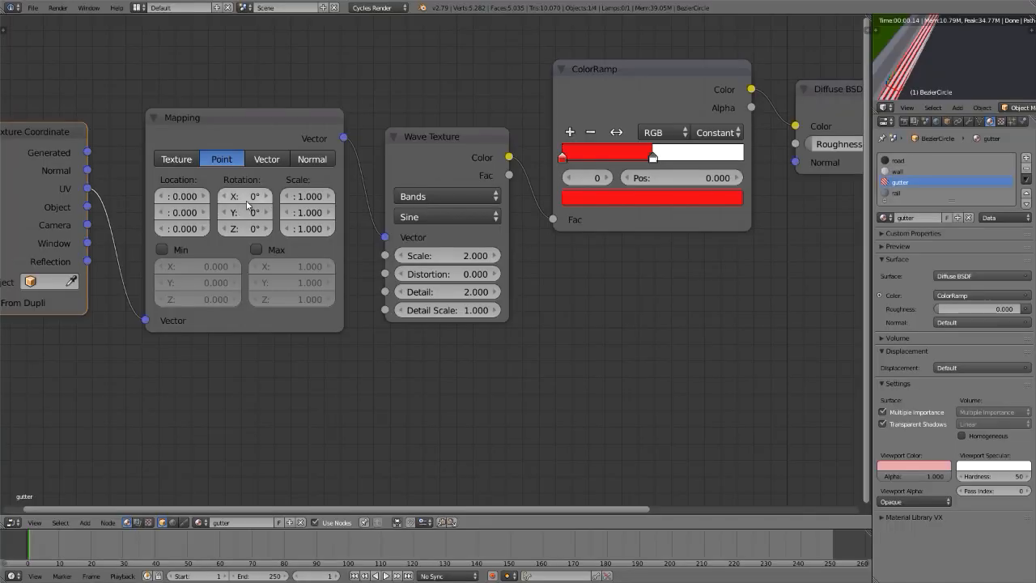
click(240, 227)
text(45)
key(Return)
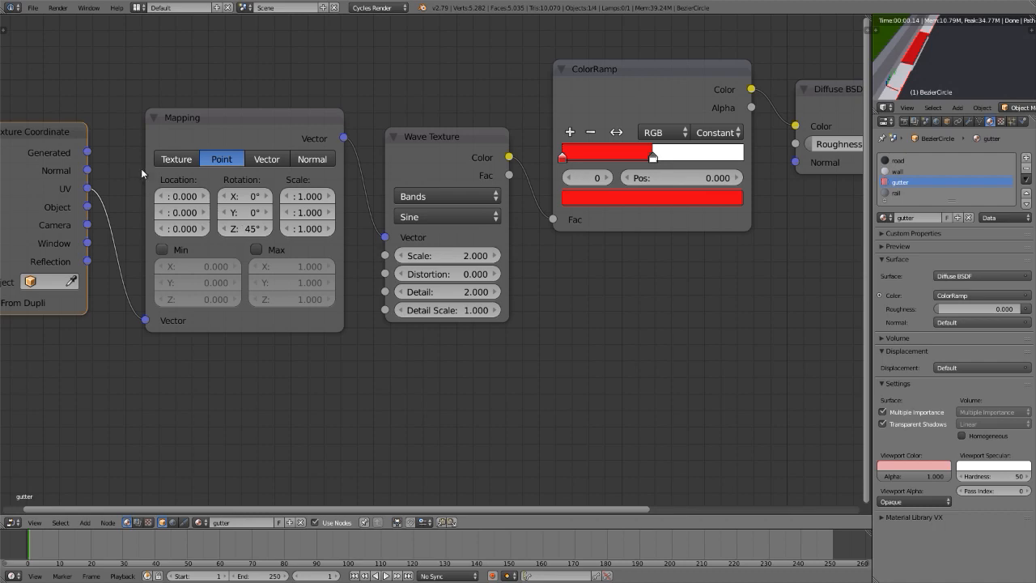
click(177, 159)
click(215, 160)
scroll(219, 228, up, 2)
scroll(220, 228, down, 4)
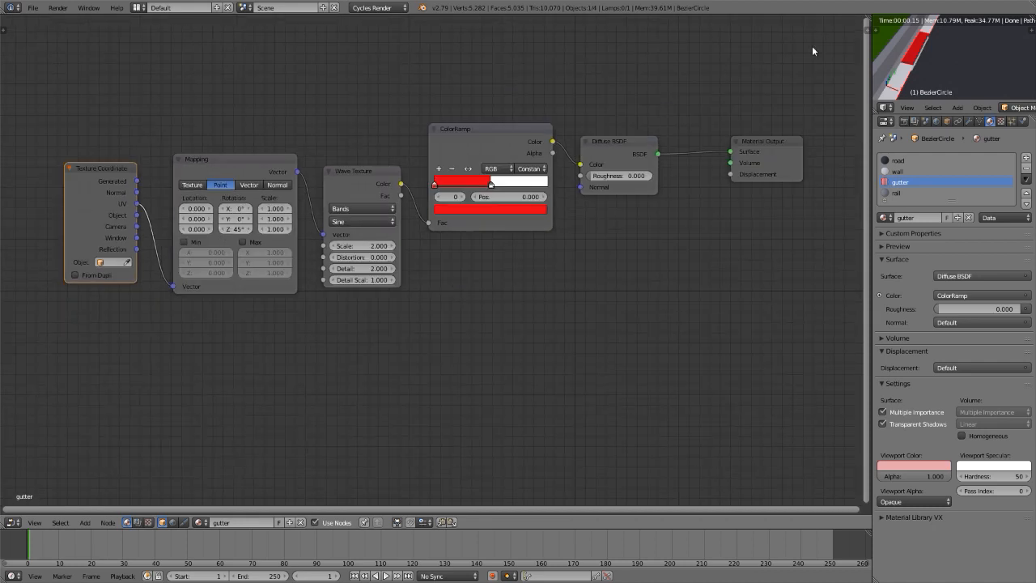
Maximize the rendered 3D view and examine the red and white gutter stripes along the track and over the underpass.
scroll(929, 74, down, 5)
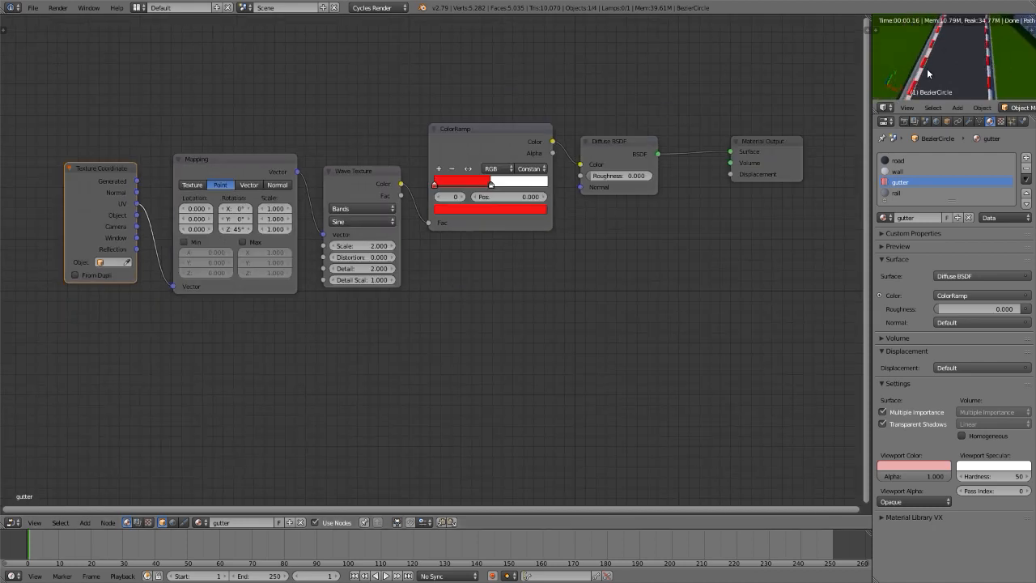
key(ctrl+Up)
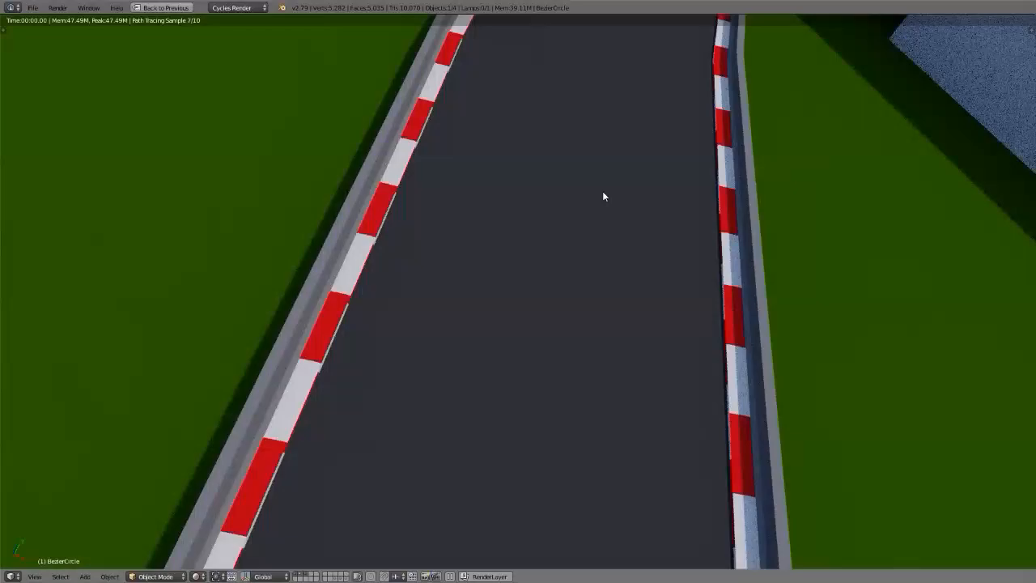
scroll(603, 191, up, 2)
scroll(603, 191, down, 8)
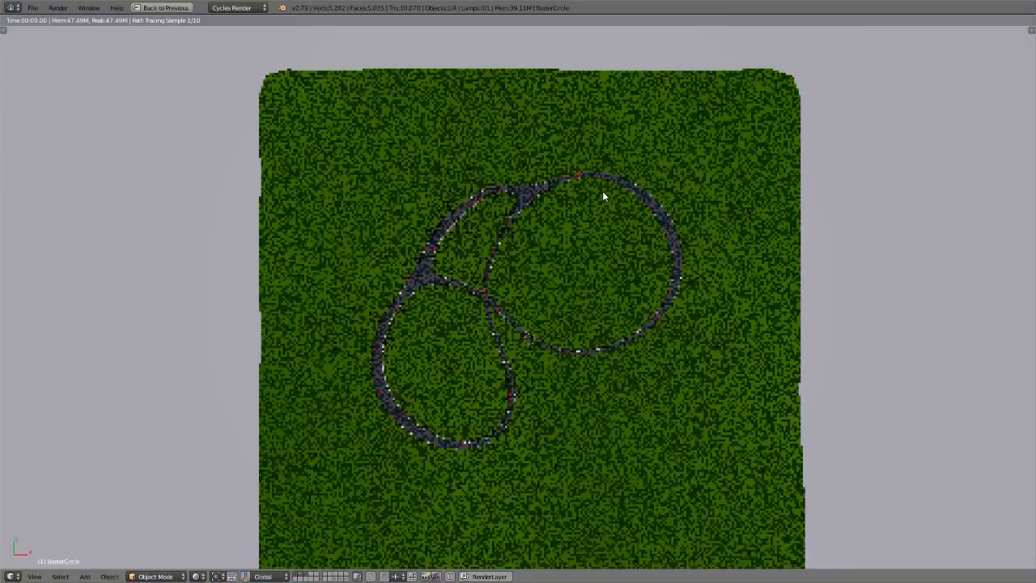
scroll(480, 305, up, 8)
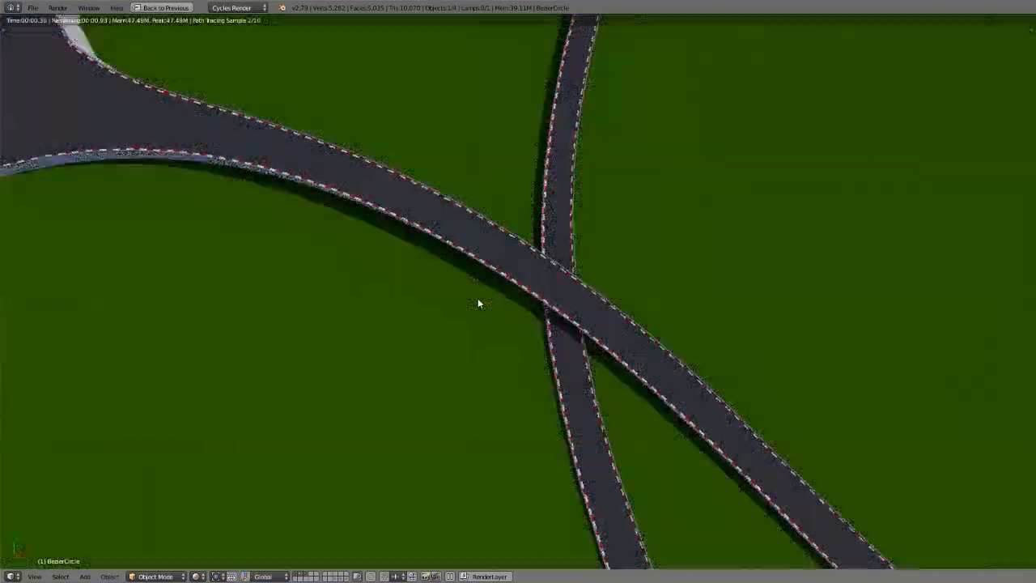
scroll(578, 336, up, 4)
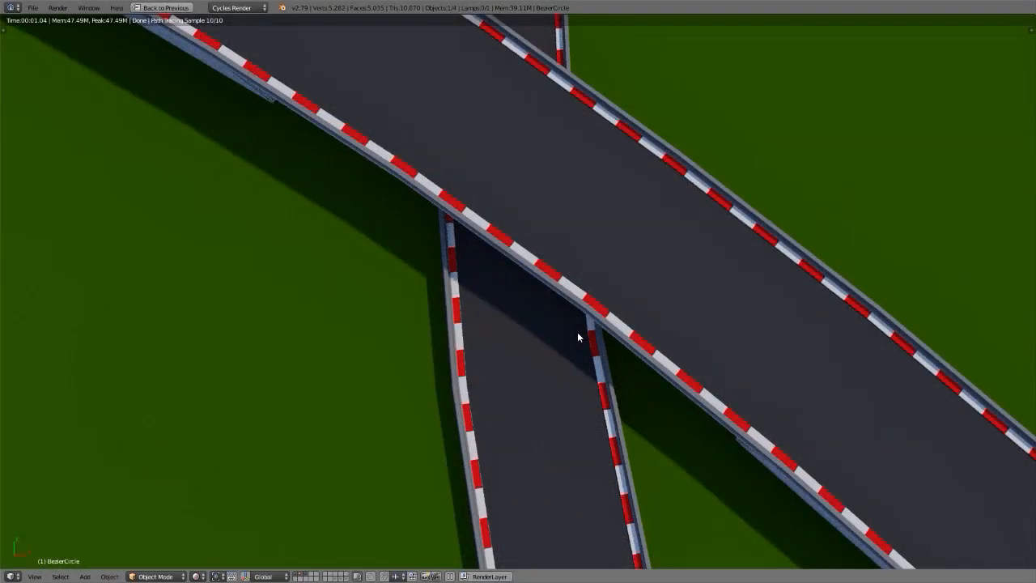
scroll(578, 336, down, 10)
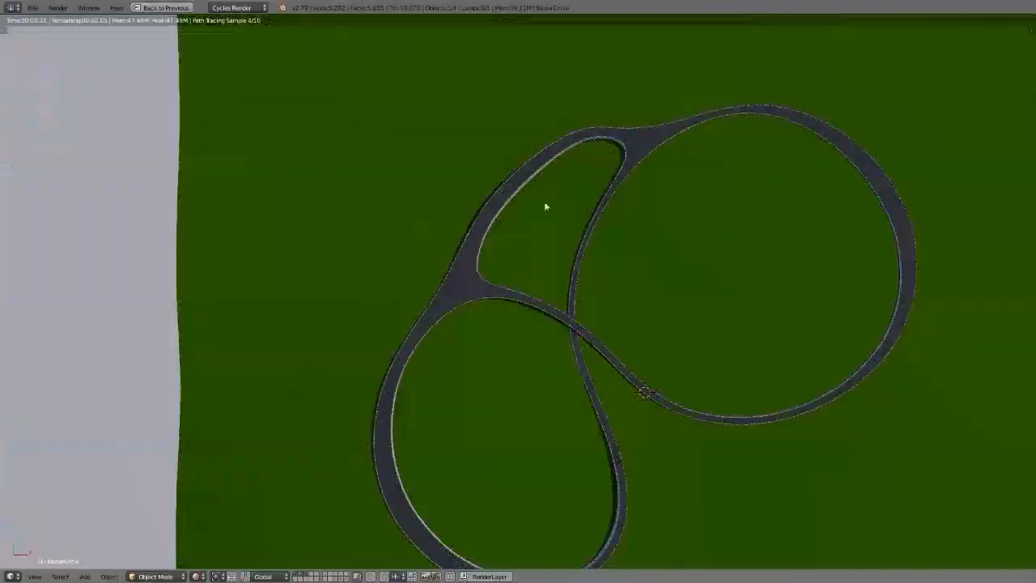
scroll(566, 133, up, 8)
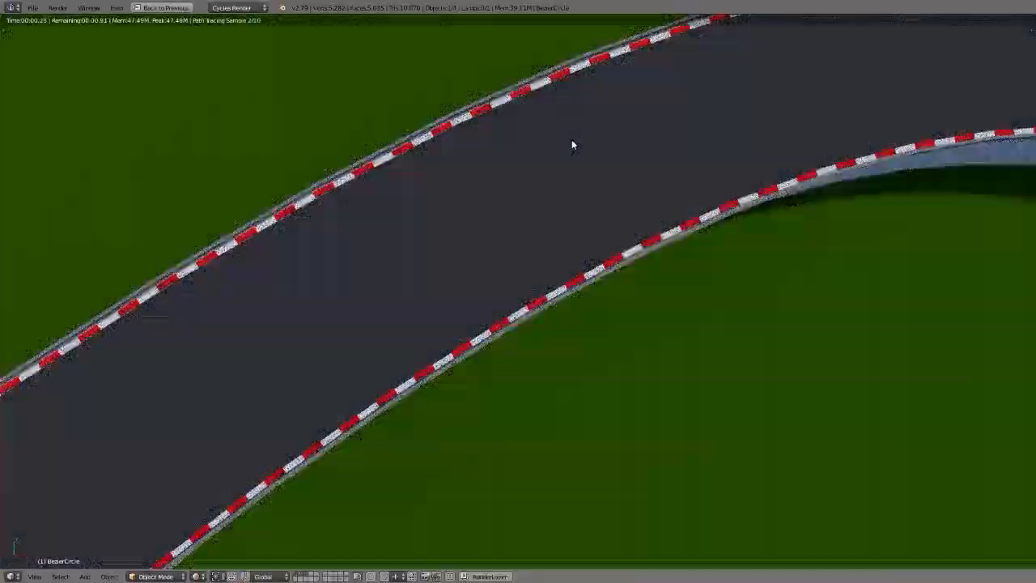
Show the road mesh as wireframe in Edit Mode and examine its face flow from above, selecting a face on the junction's outer edge.
middle_drag(571, 144, 348, 246)
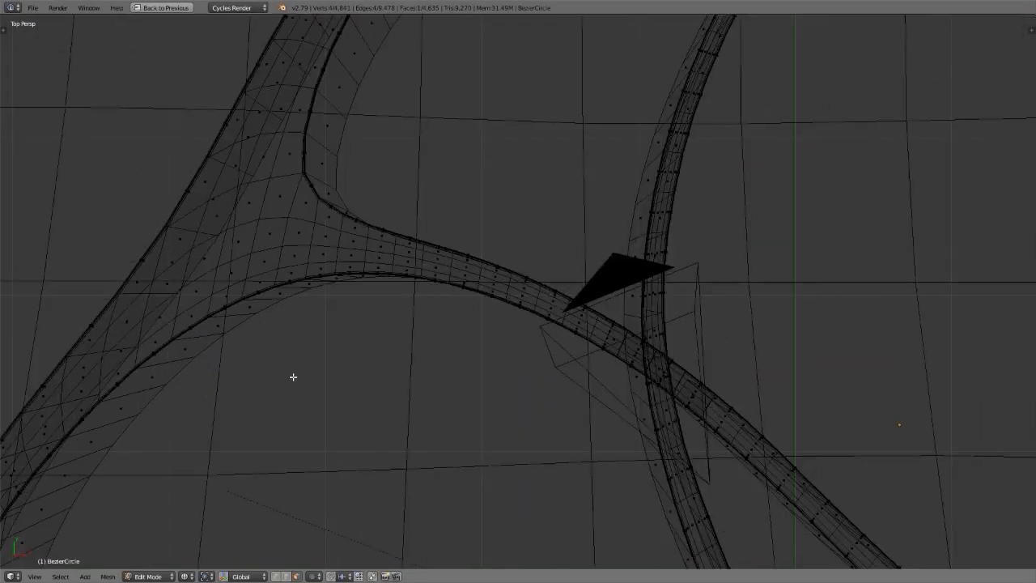
scroll(293, 377, down, 6)
scroll(356, 172, down, 2)
scroll(451, 481, up, 5)
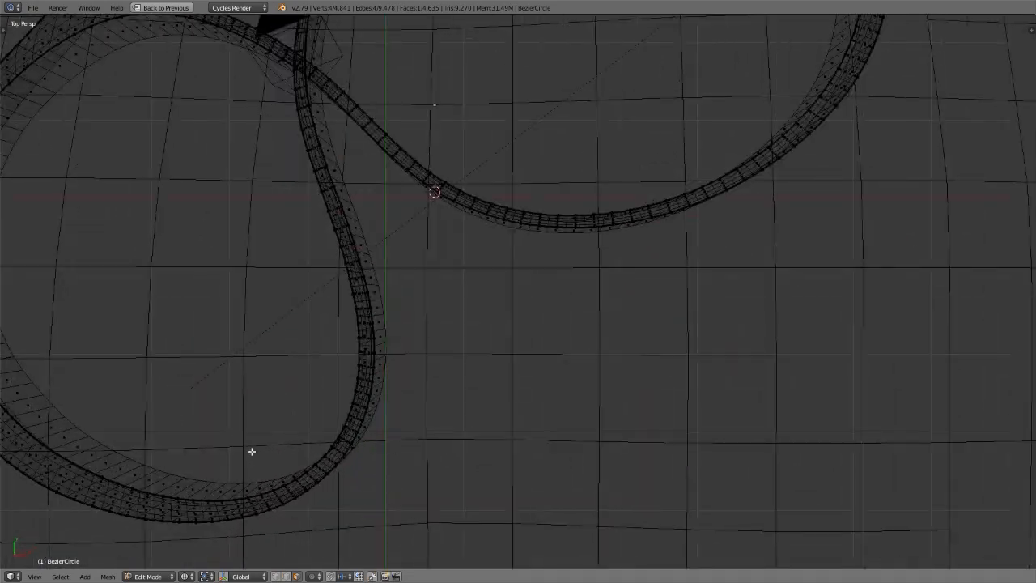
shift+middle_drag(124, 473, 489, 474)
scroll(340, 390, up, 7)
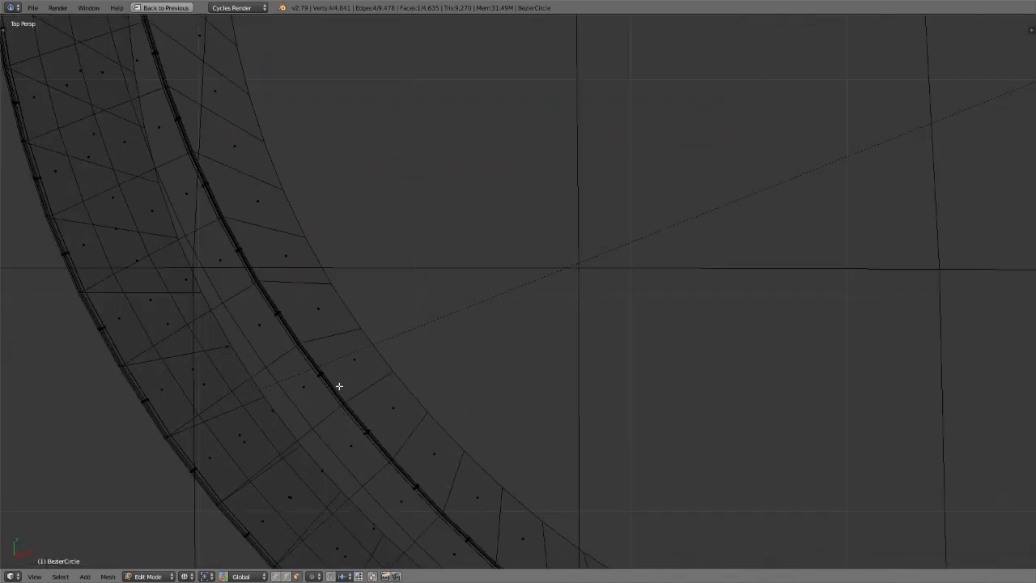
scroll(267, 345, down, 6)
shift+middle_drag(542, 109, 451, 365)
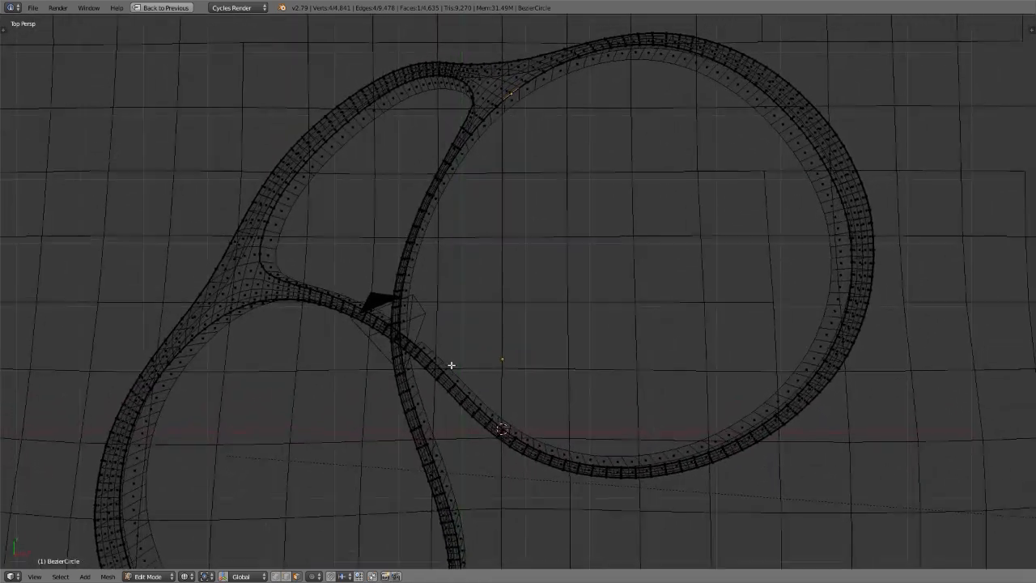
scroll(352, 347, up, 8)
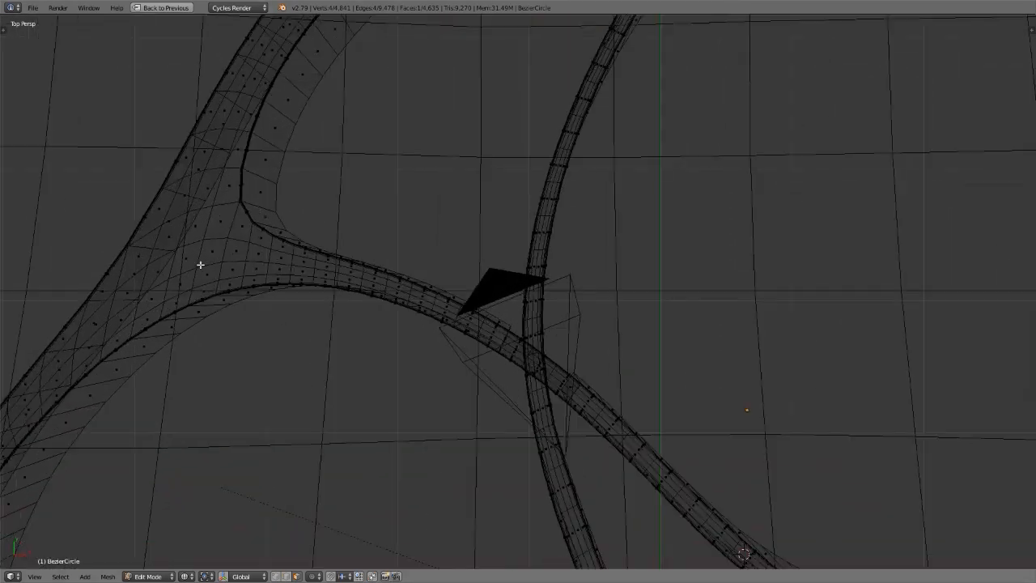
shift+middle_drag(429, 297, 460, 315)
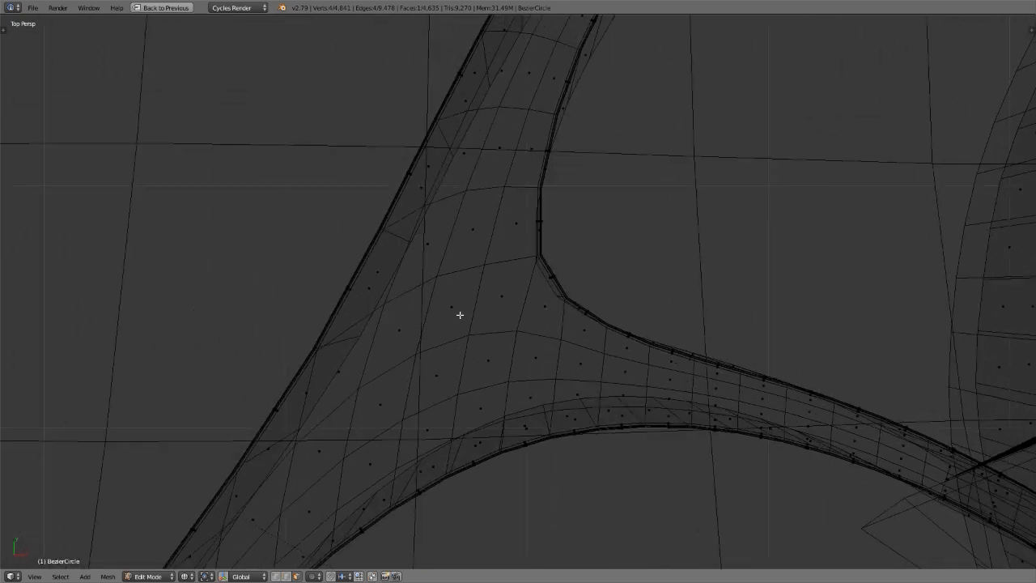
right_click(350, 292)
scroll(351, 291, down, 7)
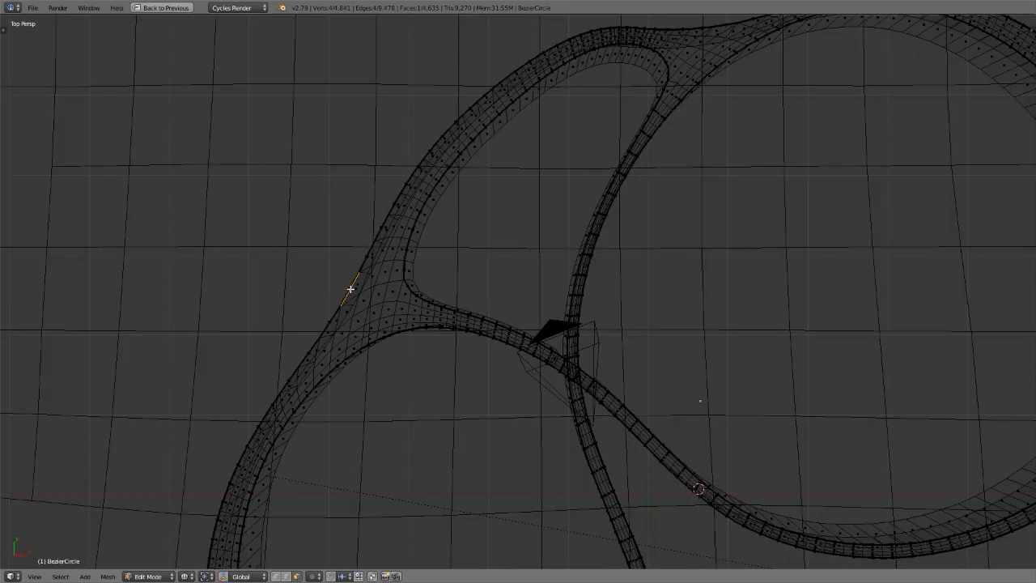
Switch to Notepad and review the tutorial outline, highlighting Quick Answer, Box Model xples and finally UV Payoff.
key(alt+Tab)
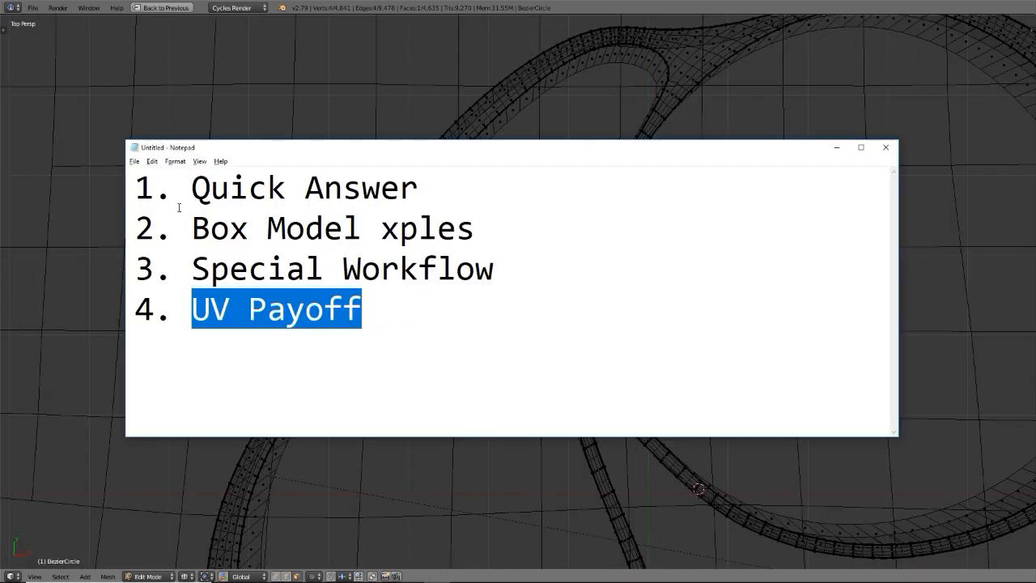
drag(198, 189, 420, 189)
drag(478, 230, 191, 245)
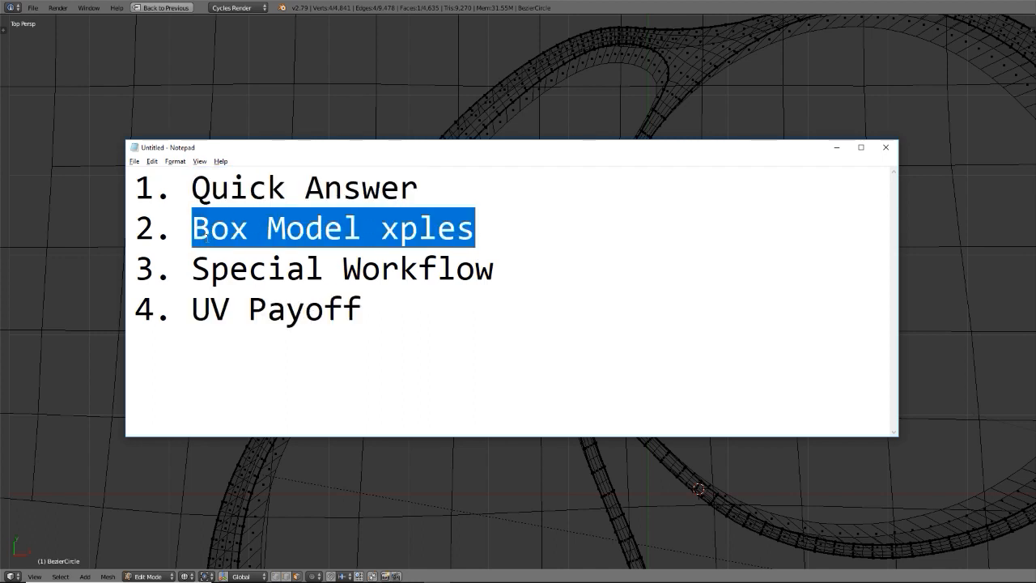
drag(192, 190, 403, 189)
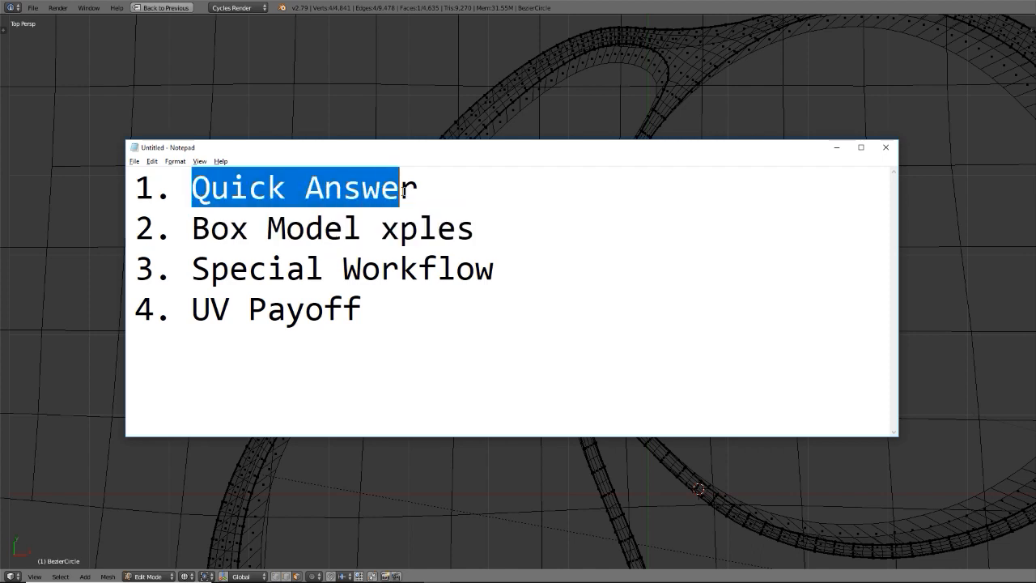
click(448, 191)
drag(361, 312, 192, 312)
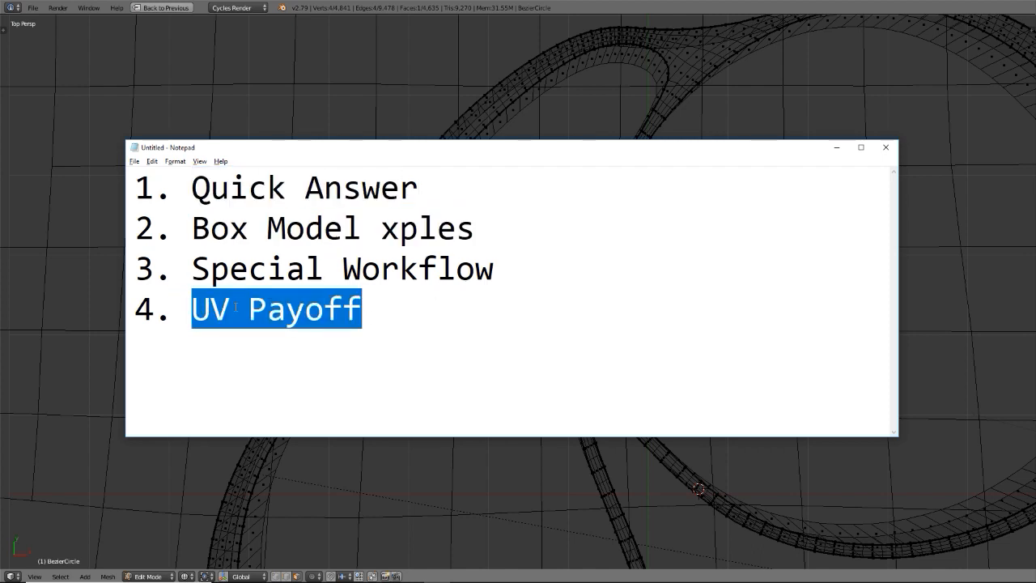
Switch back to Blender and show the whole track in Object Mode with rendered shading.
key(alt+Tab)
scroll(256, 264, down, 6)
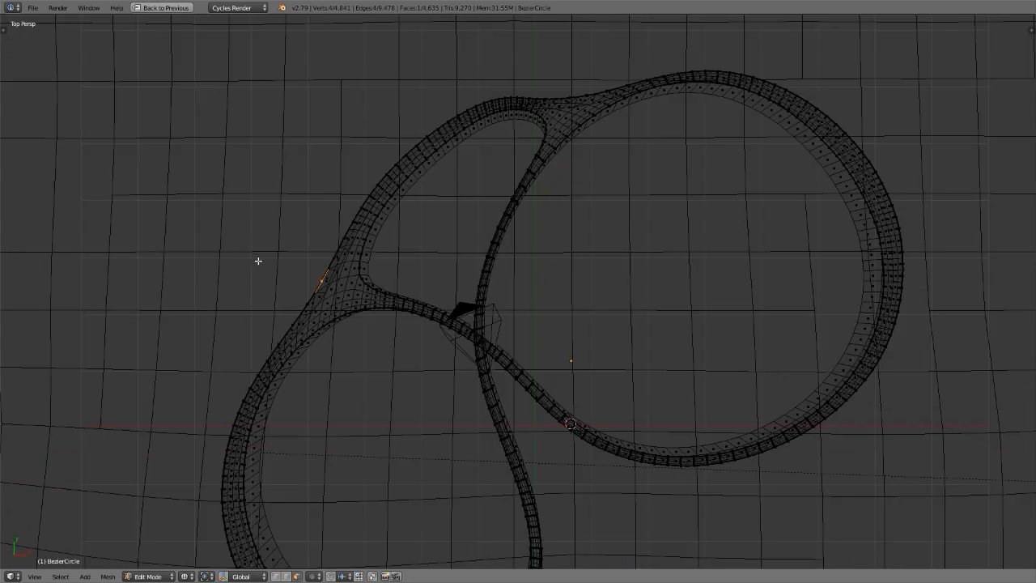
key(z)
key(Tab)
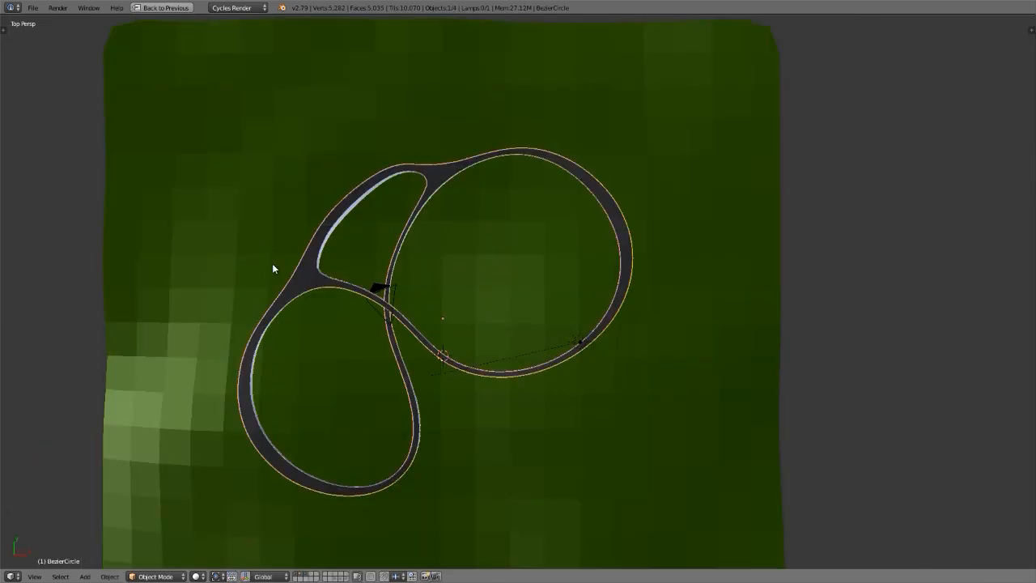
key(shift+z)
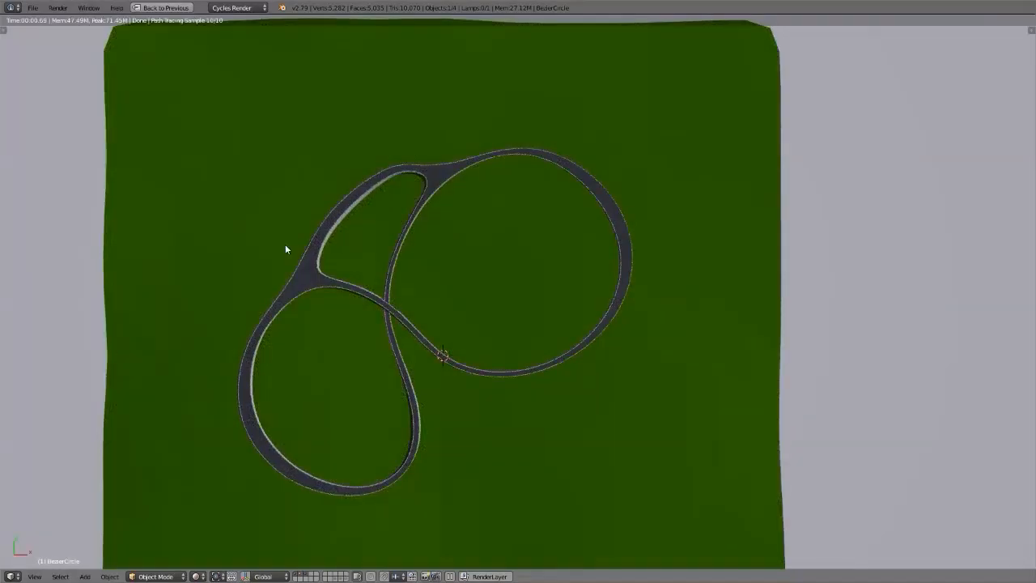
Examine from above how the gutter stripes follow the sharp inner corner of the road junction.
scroll(291, 259, up, 2)
scroll(300, 274, up, 10)
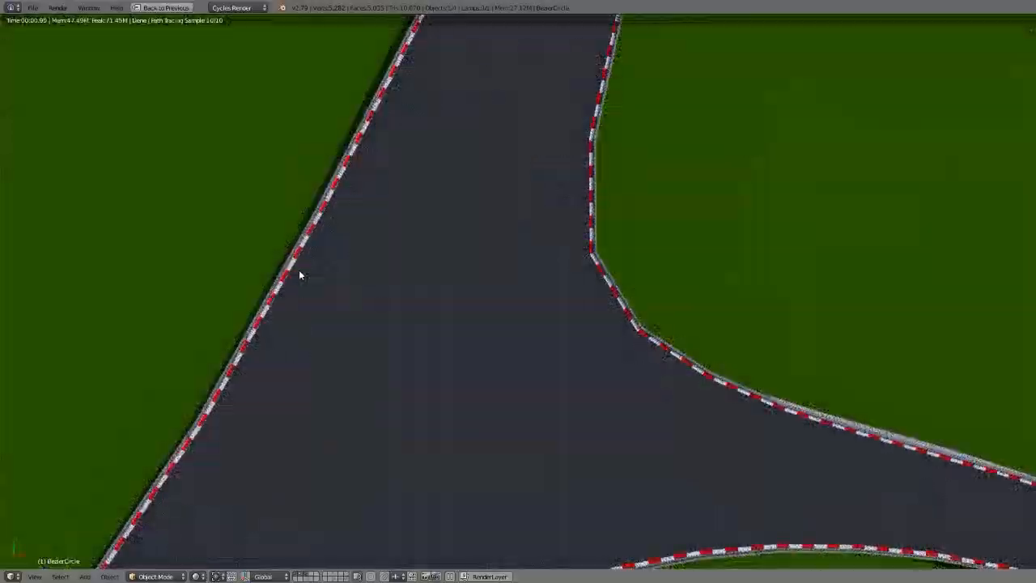
shift+middle_drag(300, 271, 383, 272)
scroll(717, 300, up, 5)
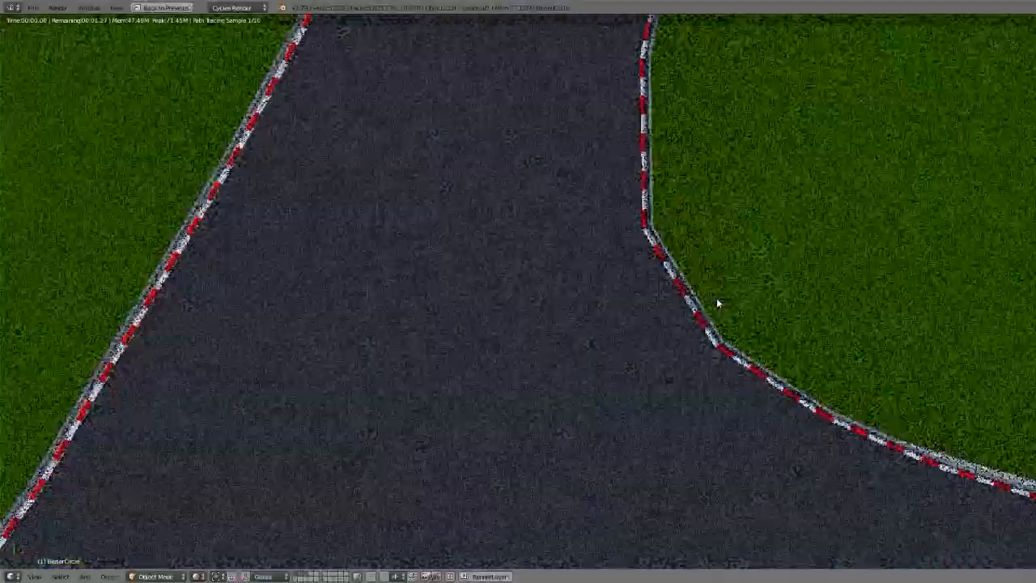
shift+middle_drag(685, 301, 428, 393)
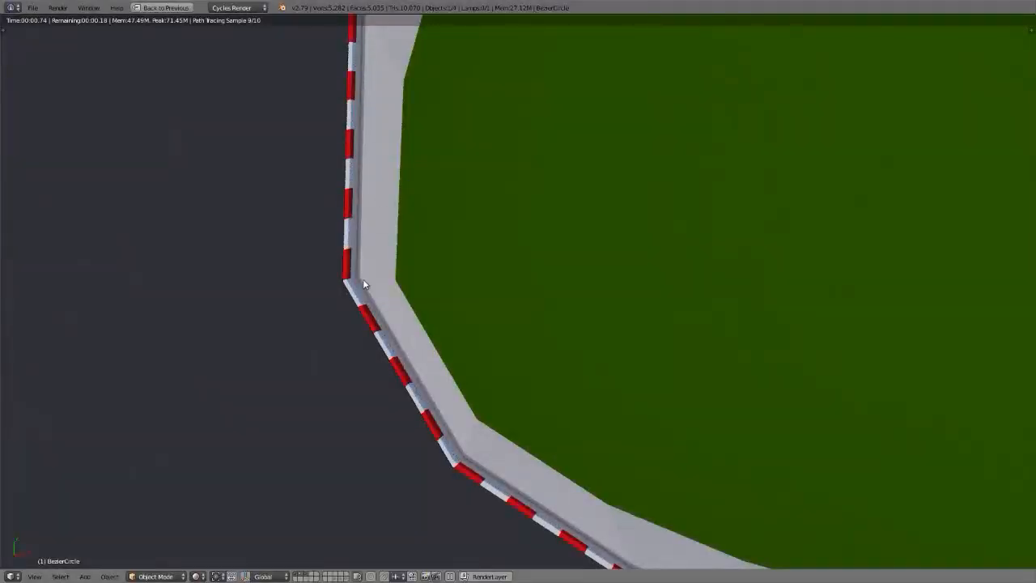
scroll(415, 411, down, 5)
scroll(372, 189, down, 2)
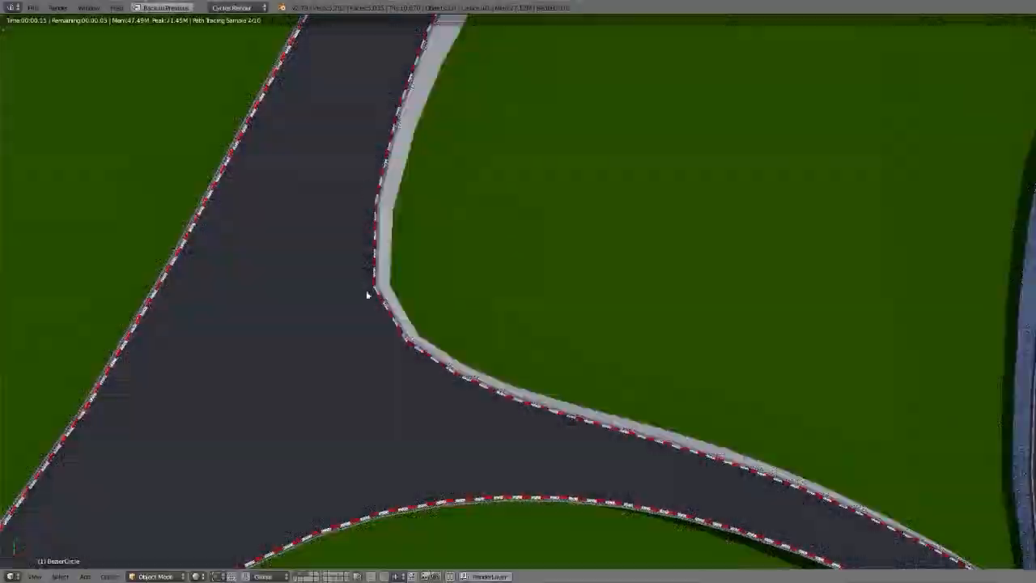
scroll(374, 280, up, 2)
Examine the rendered road, walls, striped gutters and underpass from low perspective angles around the track.
middle_drag(420, 364, 394, 262)
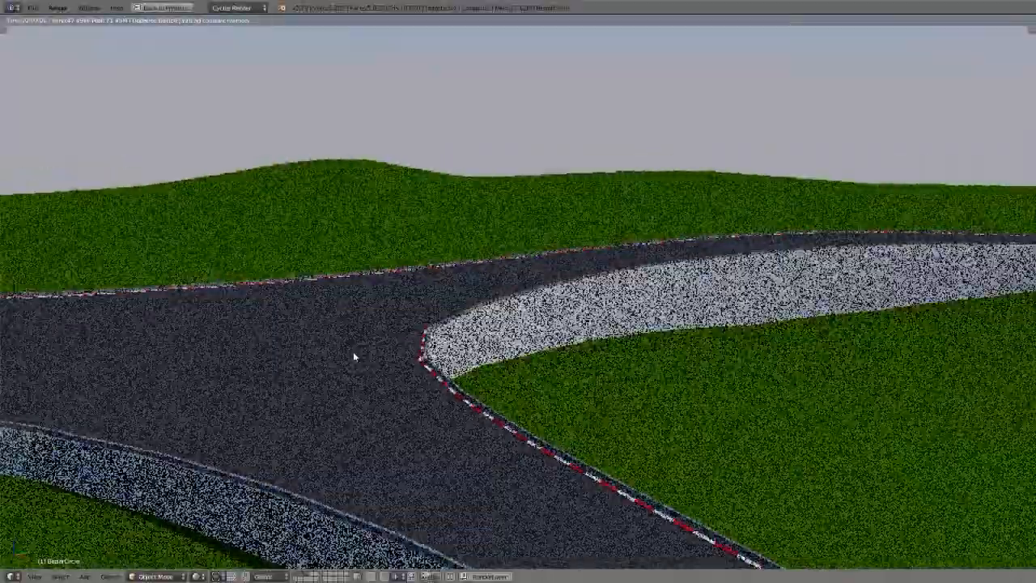
middle_drag(354, 357, 598, 317)
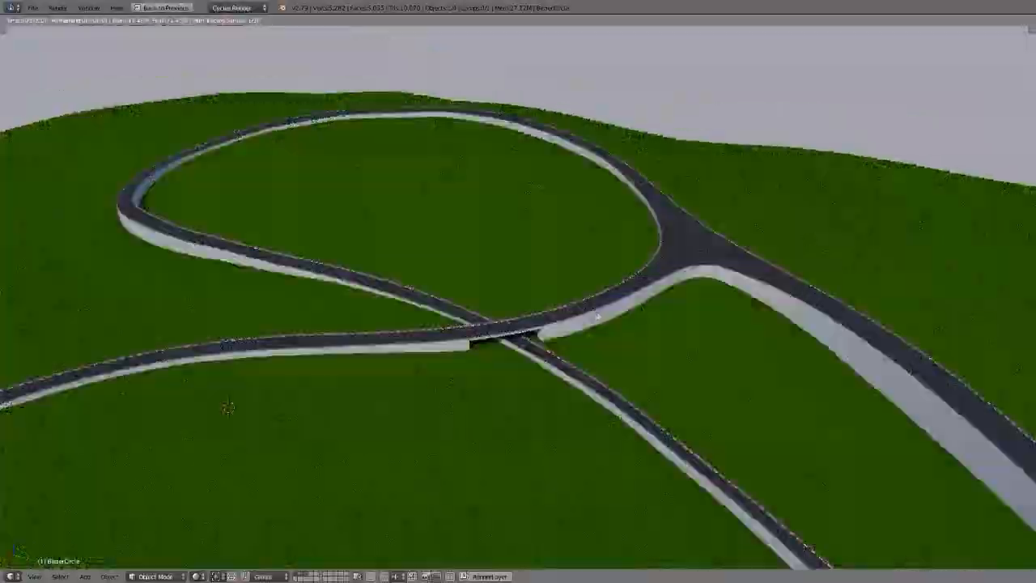
scroll(525, 356, up, 6)
middle_drag(523, 354, 518, 347)
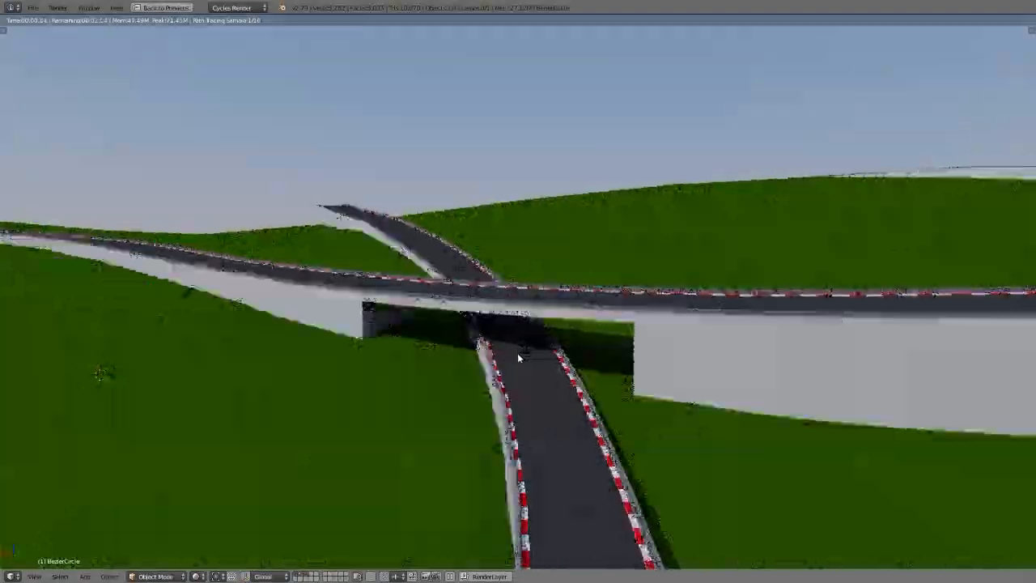
scroll(518, 353, up, 2)
scroll(519, 354, down, 1)
scroll(519, 354, down, 8)
scroll(435, 405, up, 5)
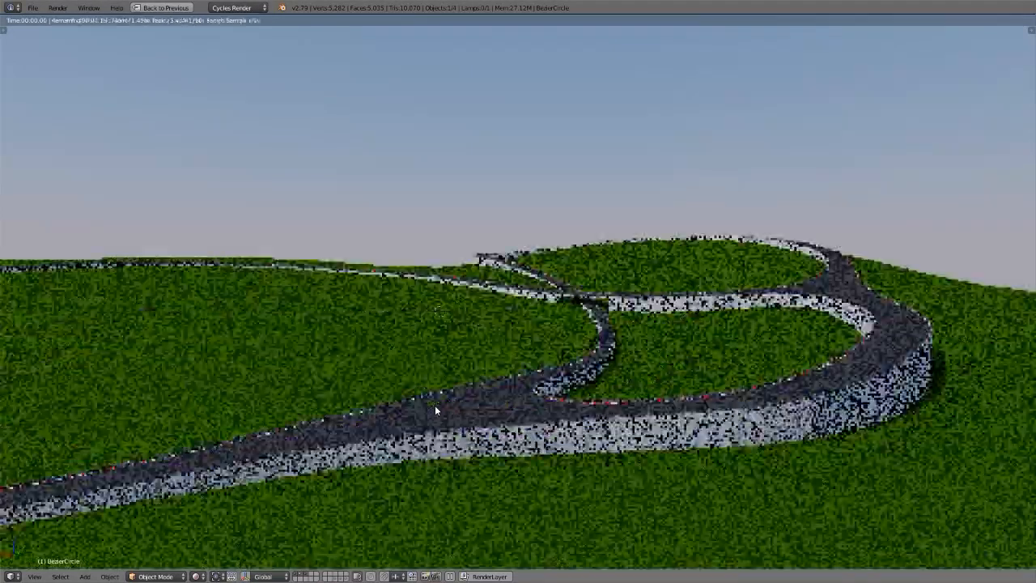
Turn off rendered shading in the camera preview, select the road object and make its road material active in the node editor.
scroll(435, 407, up, 6)
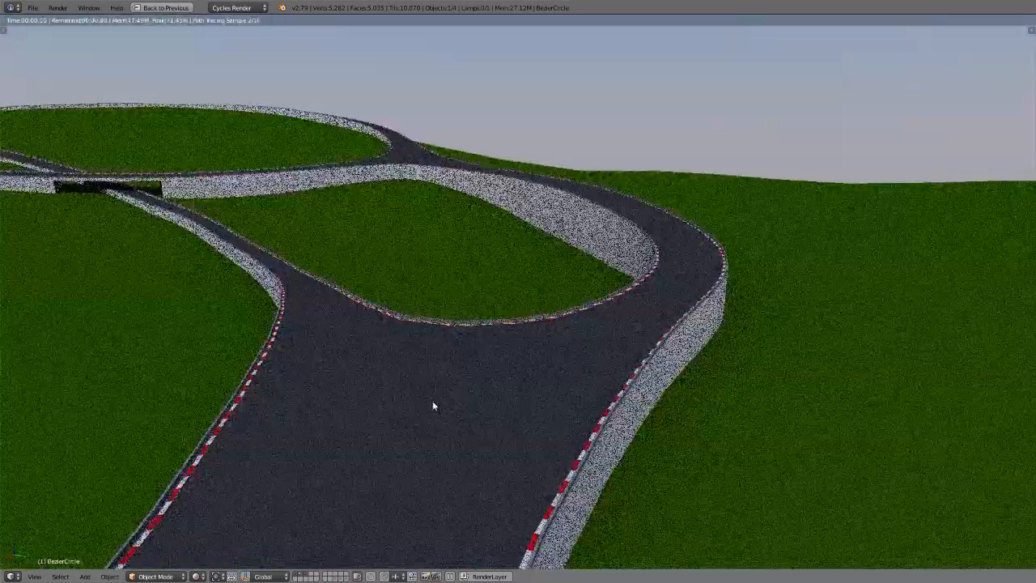
middle_drag(434, 406, 518, 280)
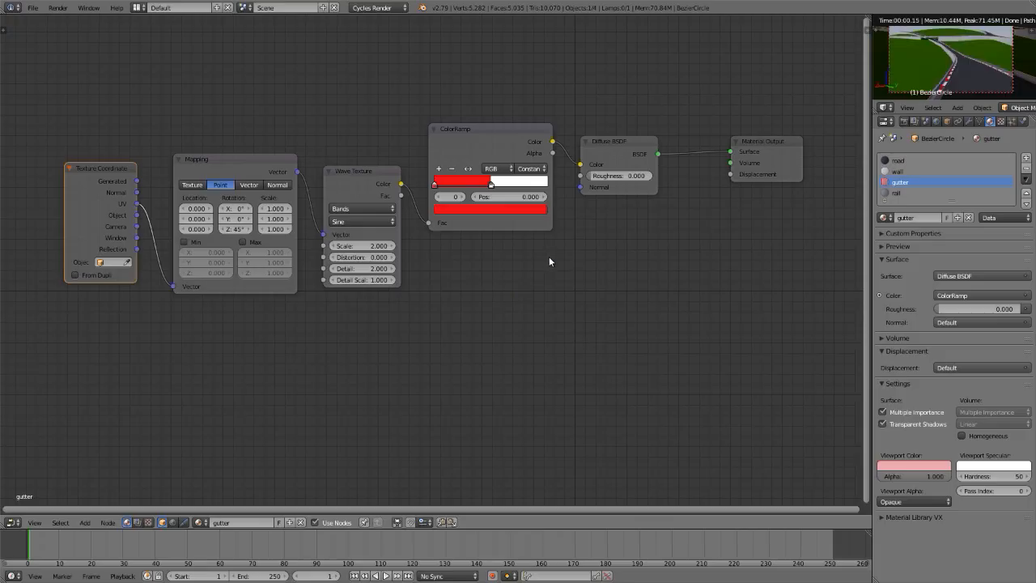
right_click(965, 84)
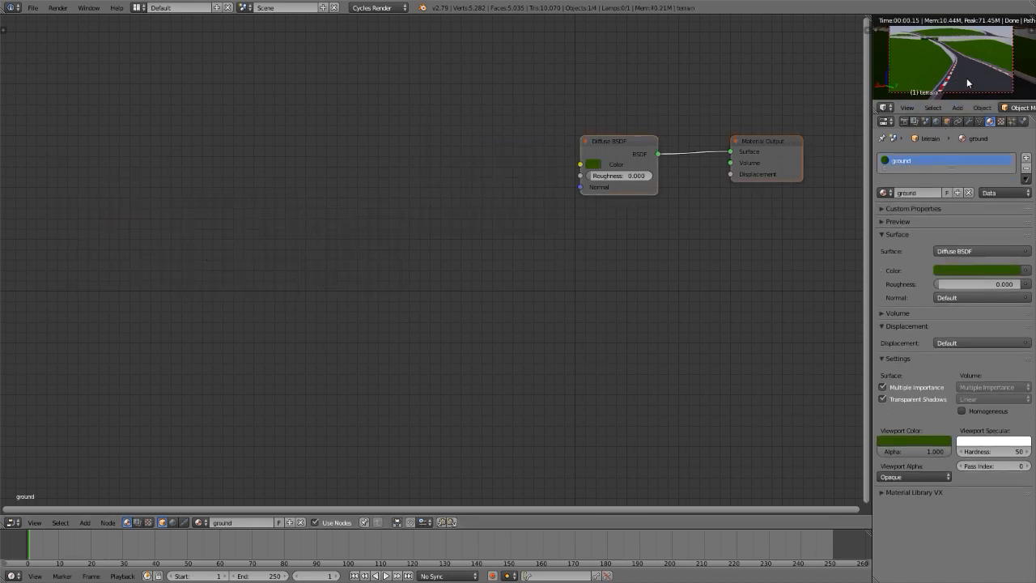
right_click(968, 82)
key(shift+z)
right_click(971, 72)
right_click(971, 71)
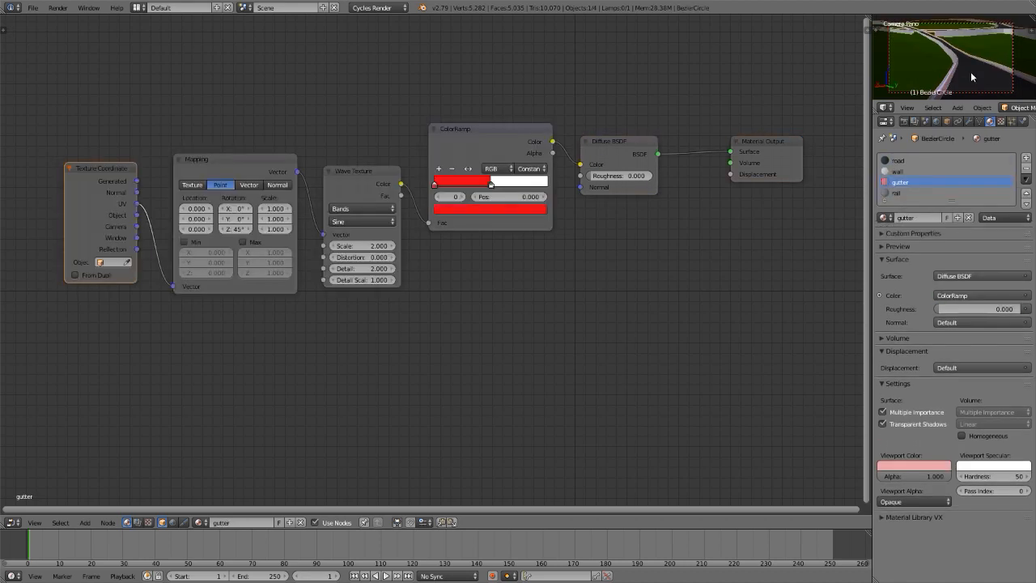
click(898, 160)
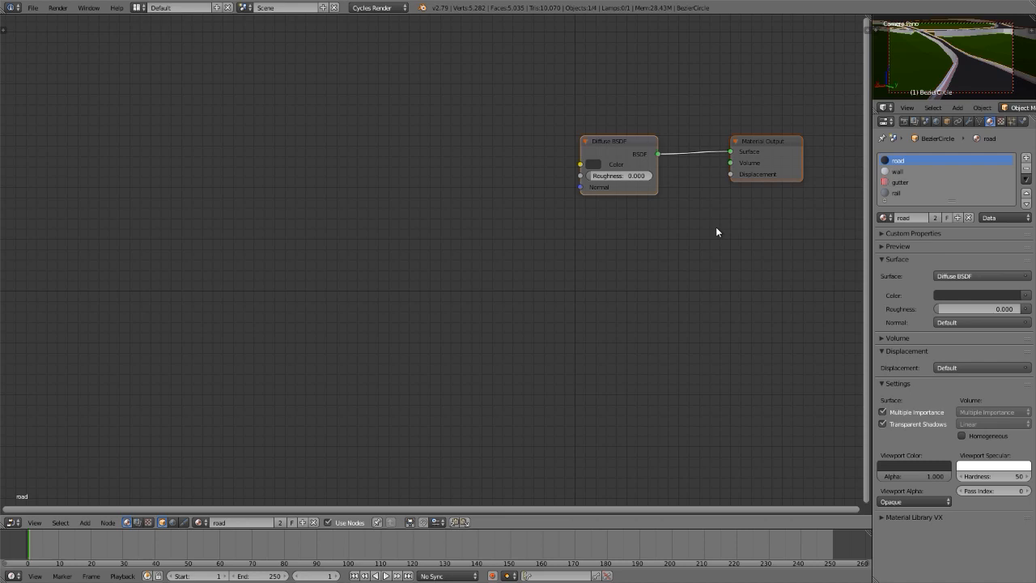
In Edit Mode, select all faces that use the road material and make one inner road face the active face.
key(shift+F5)
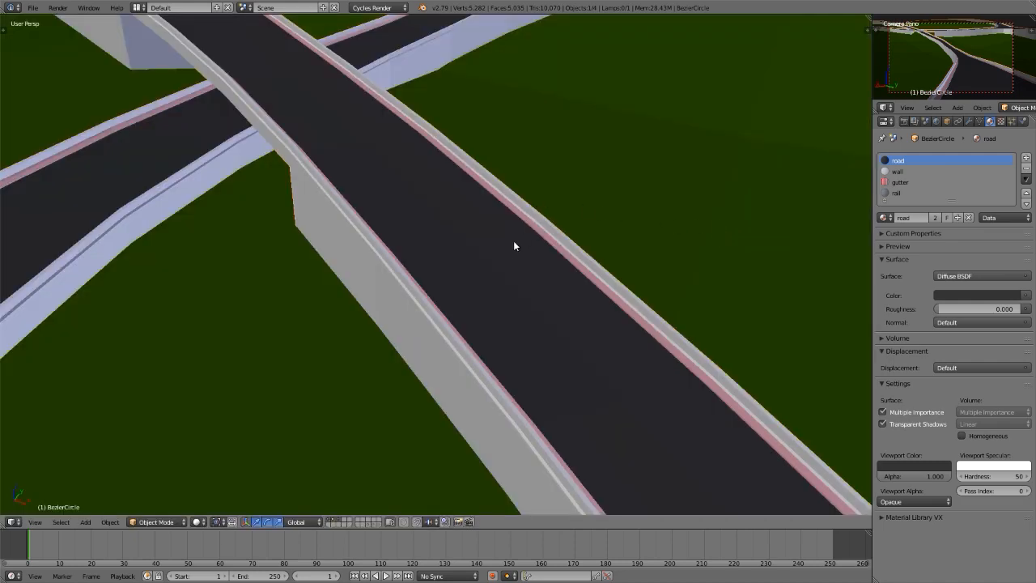
key(Tab)
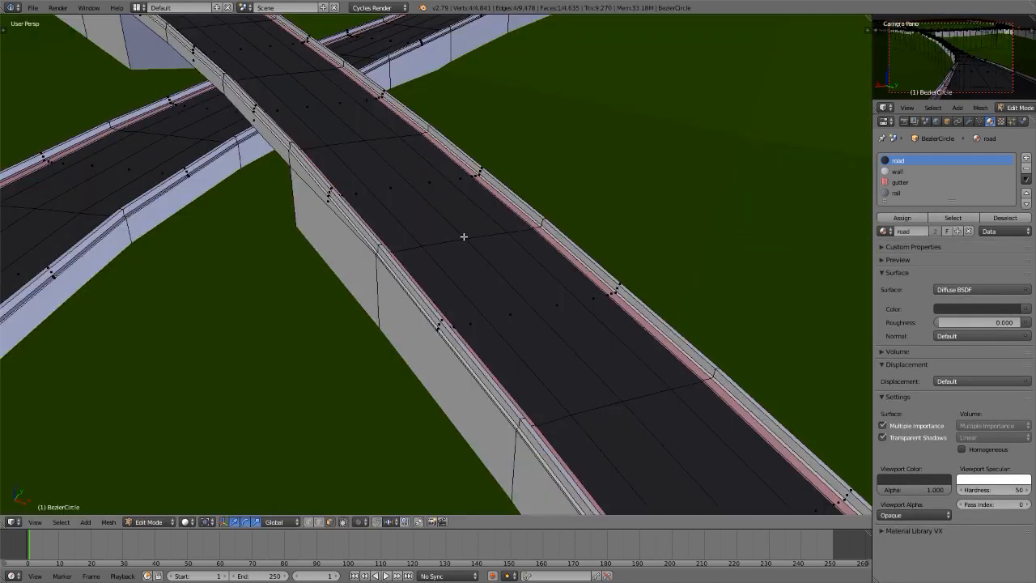
key(a)
key(a)
click(953, 218)
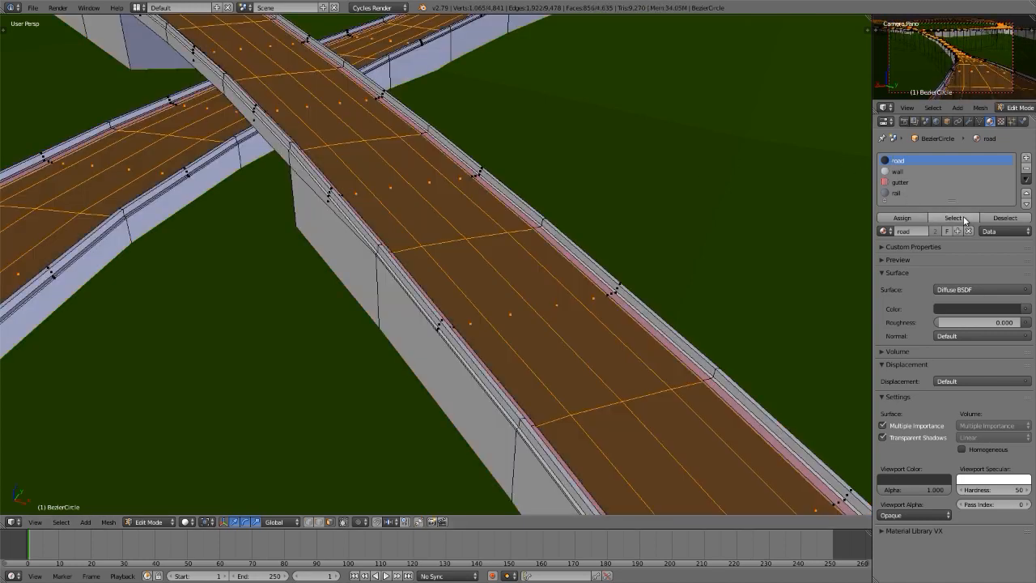
shift+click(474, 194)
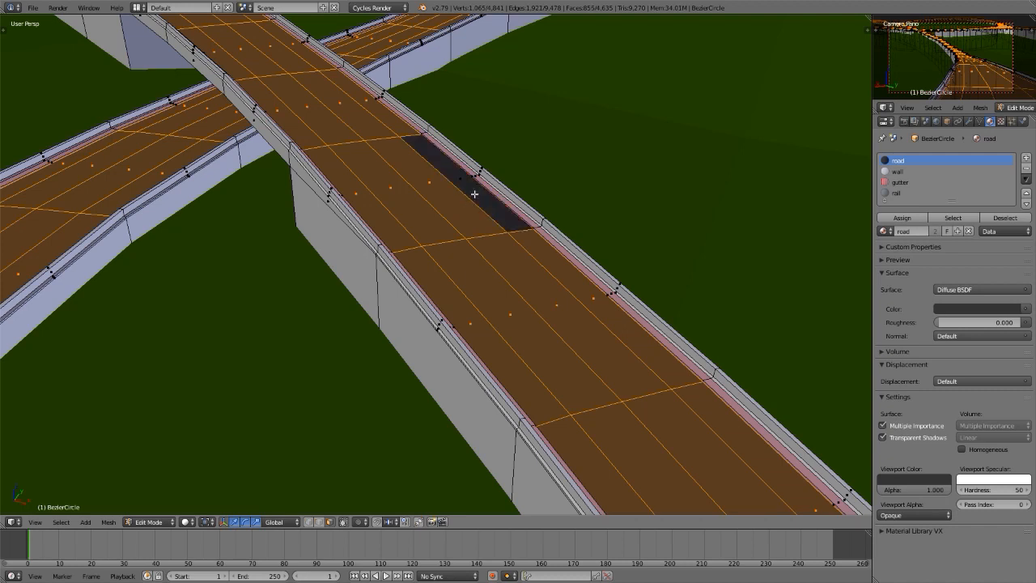
shift+right_click(458, 214)
shift+right_click(458, 215)
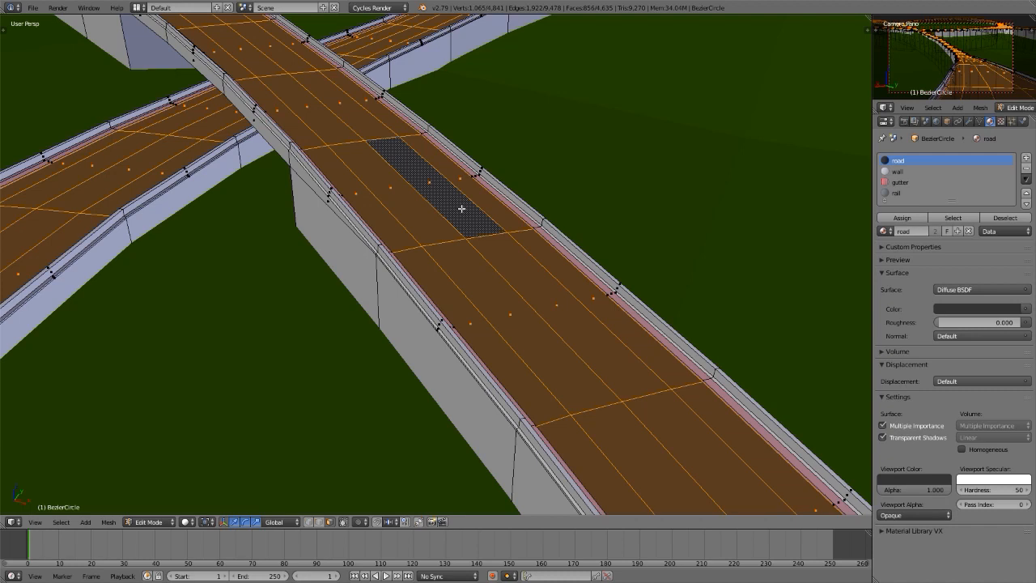
Reset the UVs of the selected road faces and unwrap them with Follow Active Quads.
key(u)
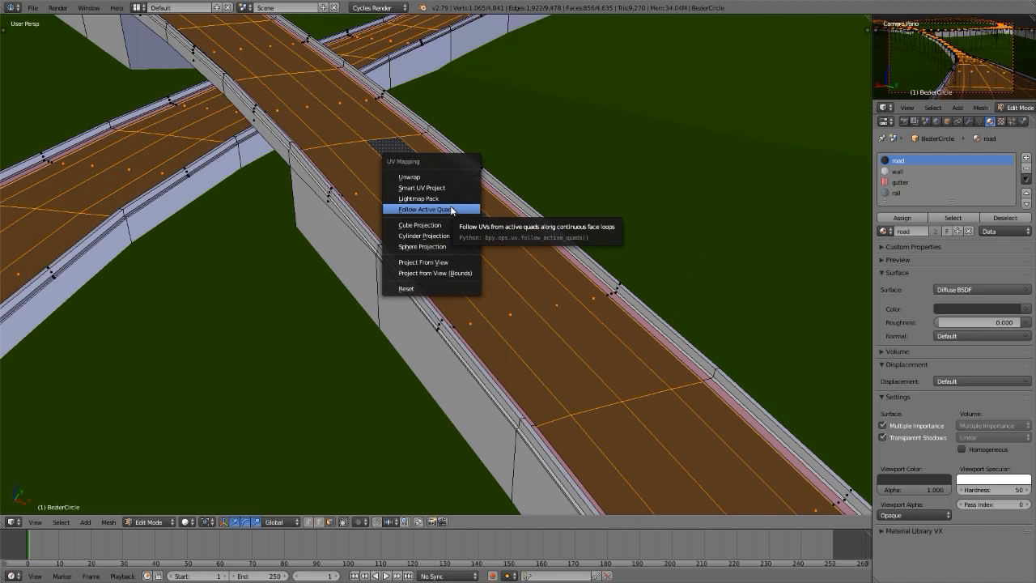
click(426, 177)
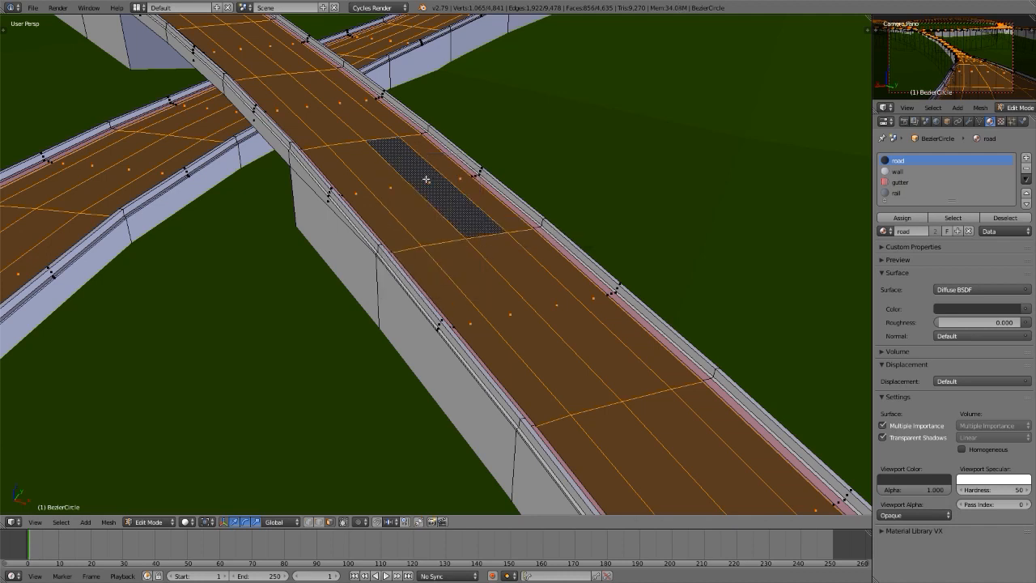
key(u)
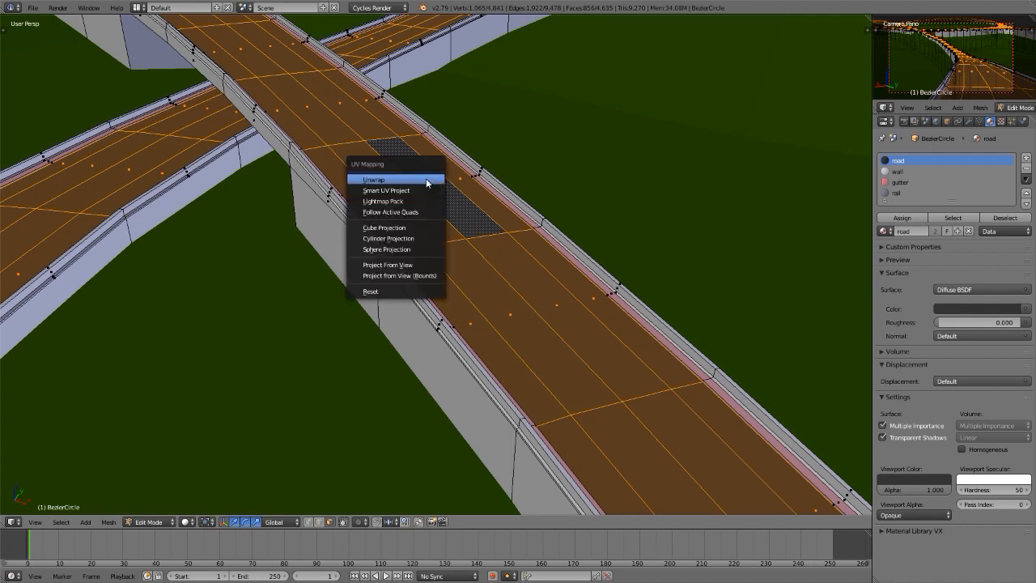
click(394, 288)
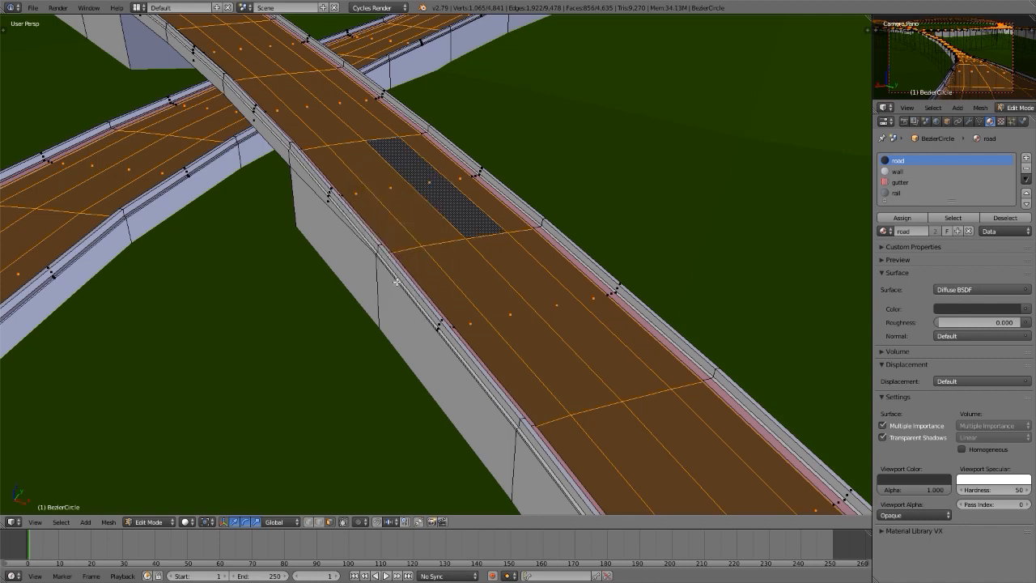
key(u)
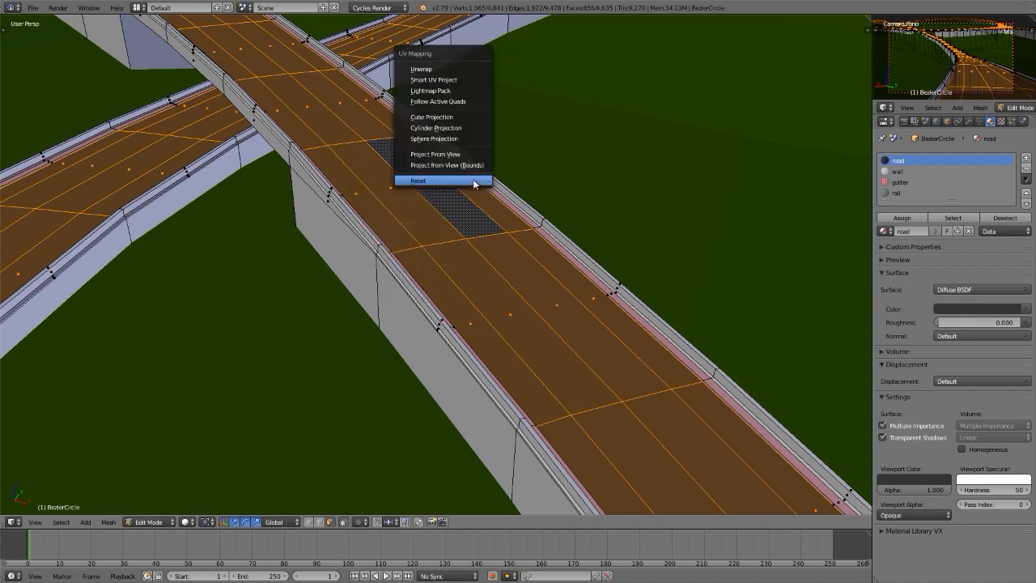
click(443, 100)
click(440, 128)
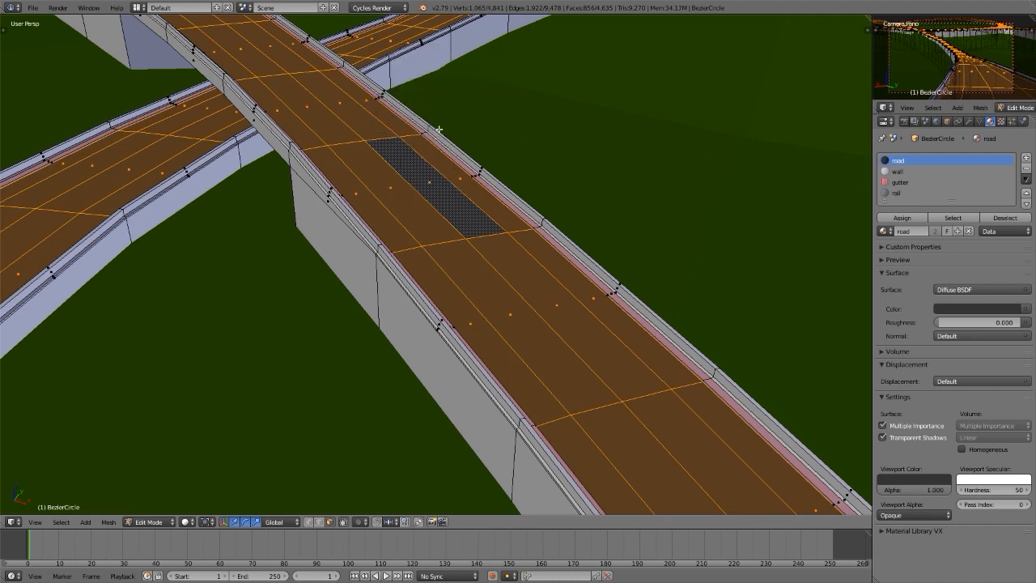
Switch to the UV Editing layout and examine the road's unwrapped strips and how they branch at the junctions.
click(138, 9)
click(155, 96)
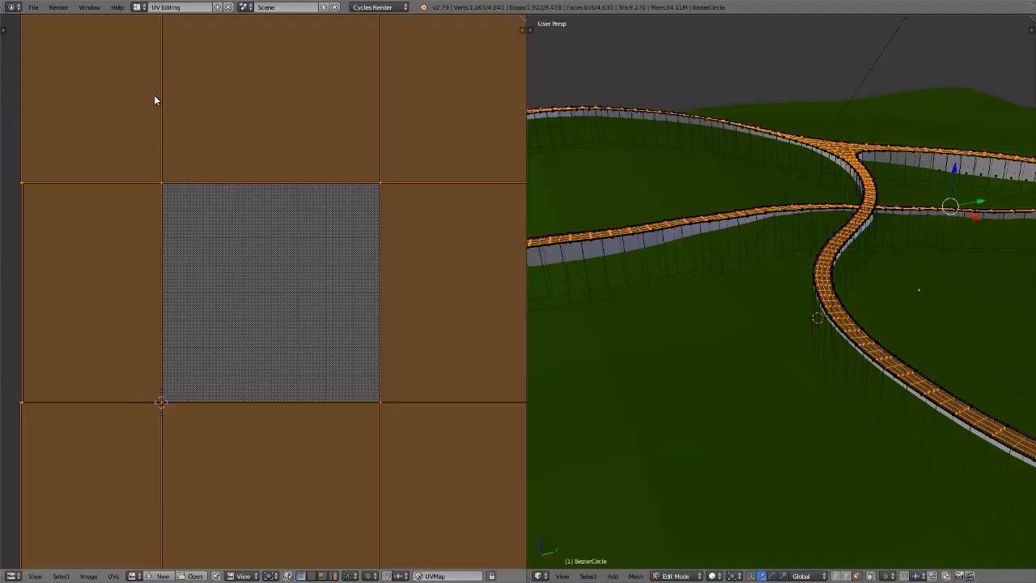
scroll(234, 267, down, 7)
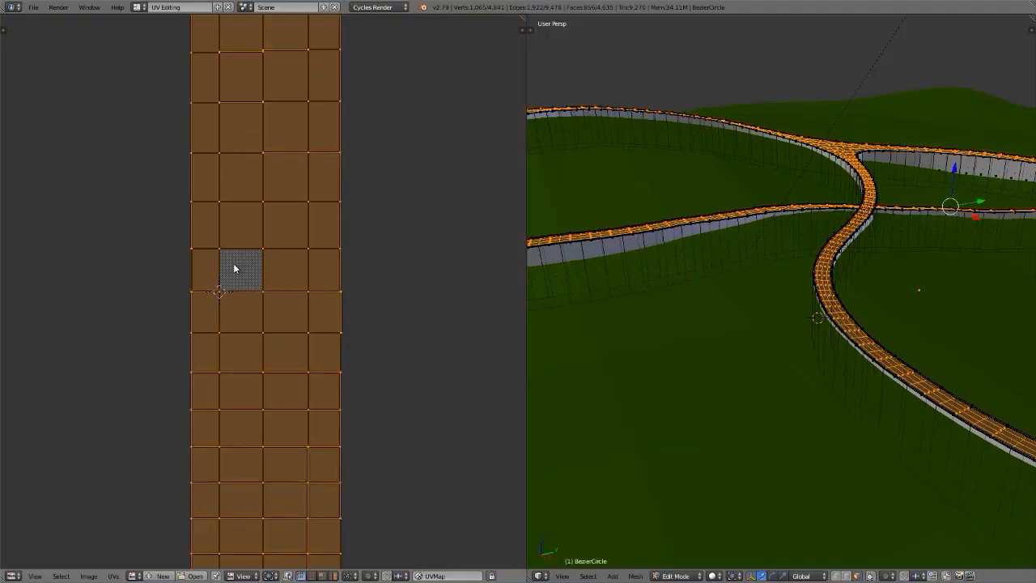
scroll(233, 267, down, 2)
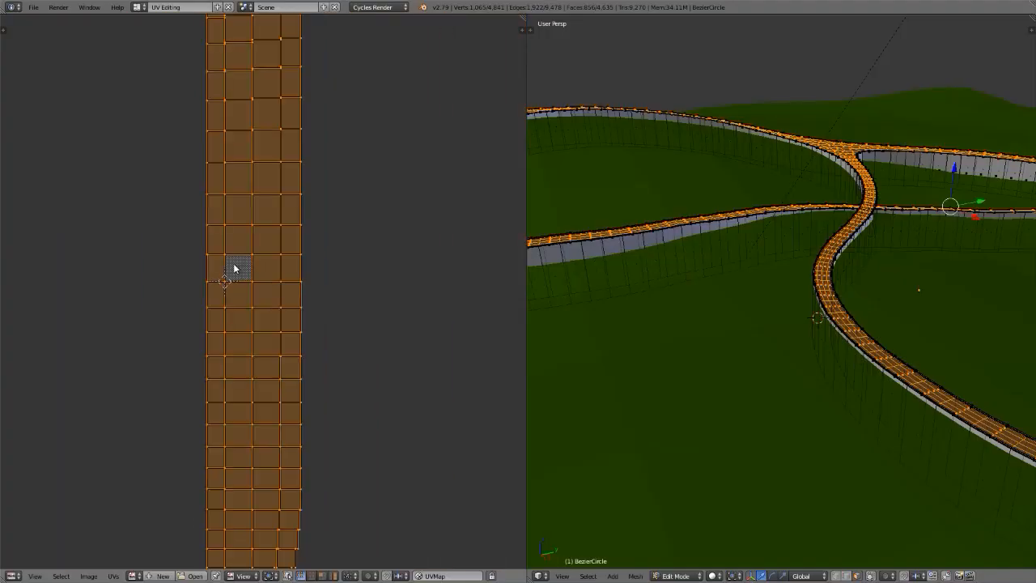
scroll(233, 267, up, 4)
scroll(233, 267, down, 6)
scroll(234, 267, down, 4)
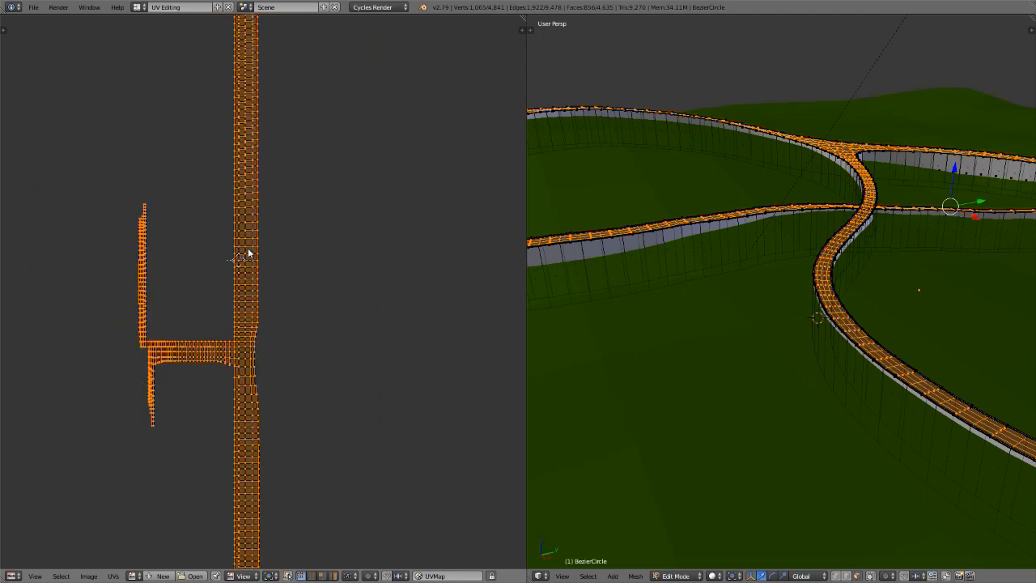
scroll(184, 349, up, 6)
scroll(183, 354, down, 2)
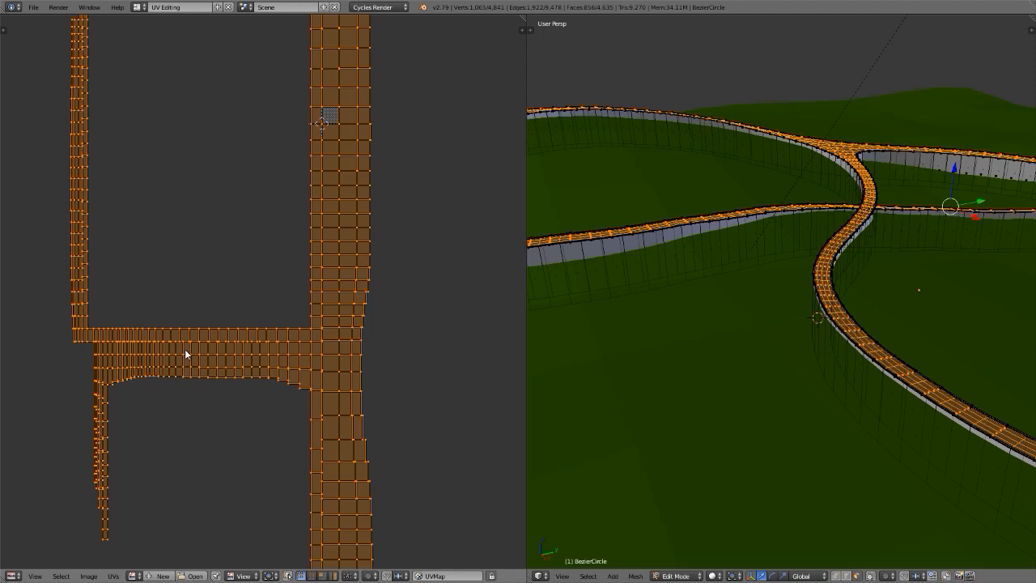
scroll(185, 354, down, 2)
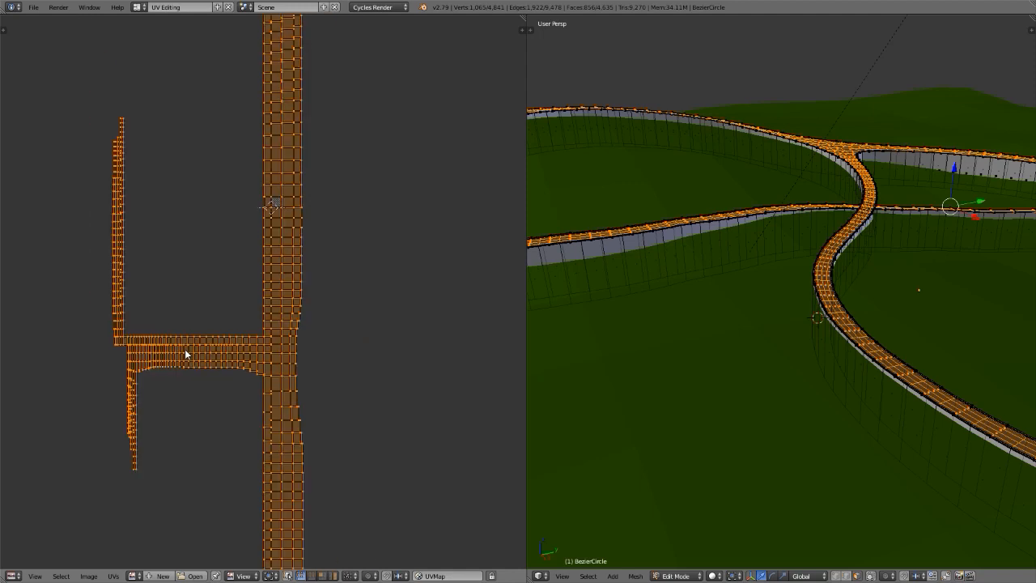
scroll(184, 353, up, 3)
Return to the Default layout and examine the track from above and around the overpass and road junction.
click(138, 8)
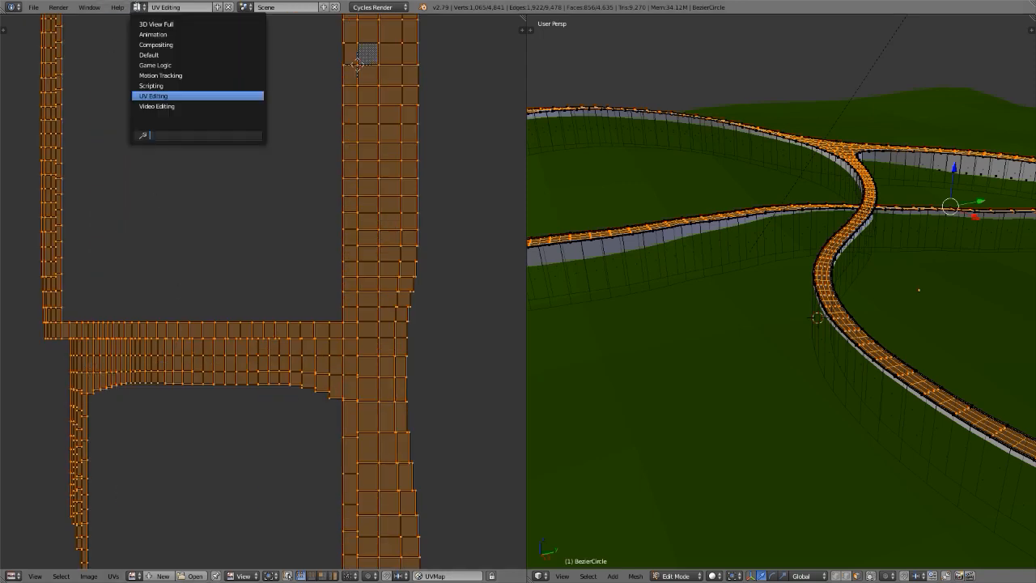
click(149, 55)
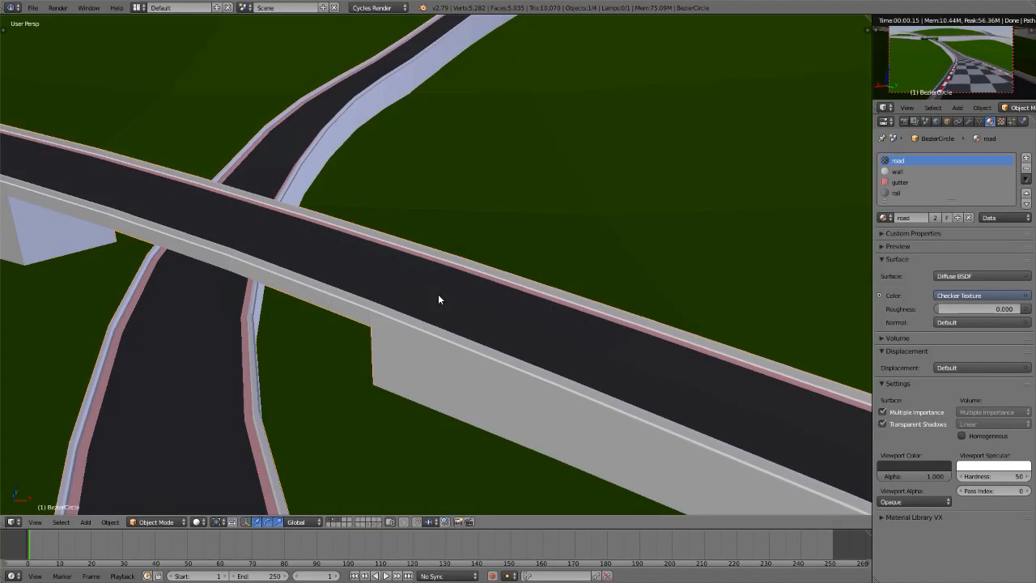
key(KP_7)
scroll(438, 300, down, 10)
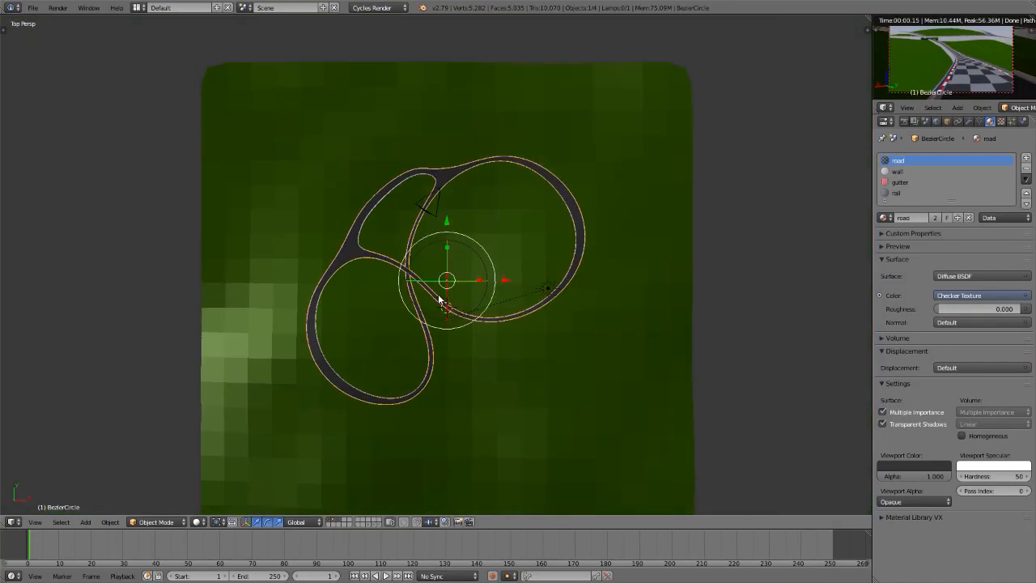
scroll(409, 190, up, 3)
scroll(426, 177, up, 5)
shift+middle_drag(511, 206, 420, 206)
scroll(421, 206, down, 5)
scroll(427, 316, up, 5)
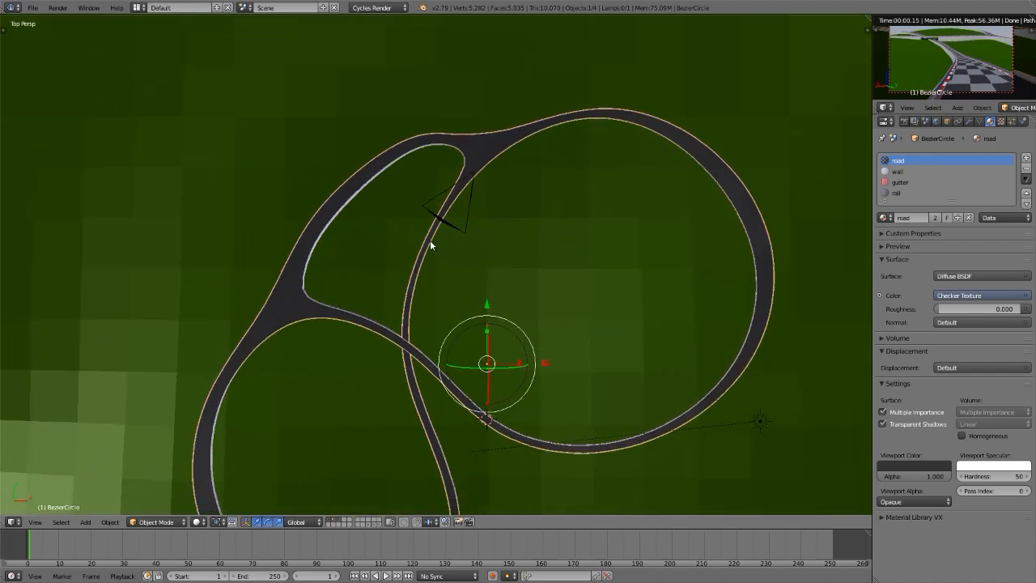
scroll(427, 316, up, 1)
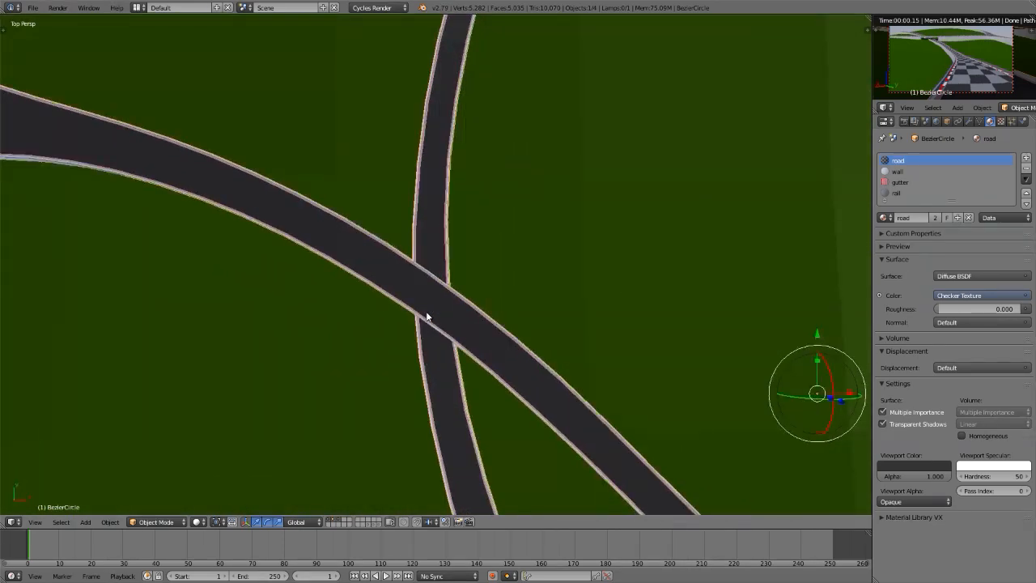
middle_drag(426, 315, 508, 299)
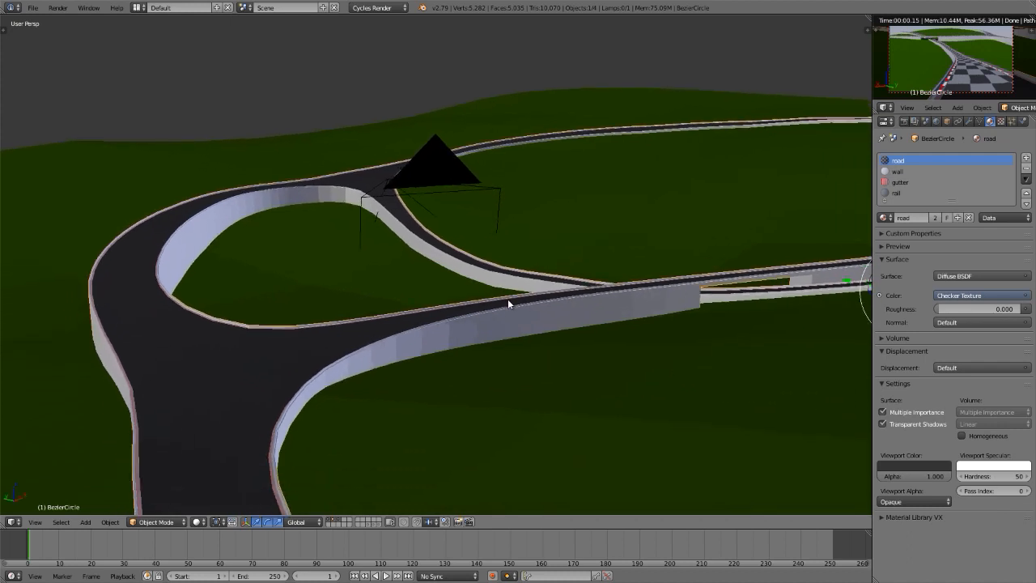
Show the checkered road in rendered shading and enlarge the camera preview area.
key(KP_5)
middle_drag(514, 316, 509, 319)
mouse_move(601, 312)
middle_down()
mouse_move(562, 307)
mouse_move(561, 320)
mouse_move(593, 321)
middle_up()
key(shift+z)
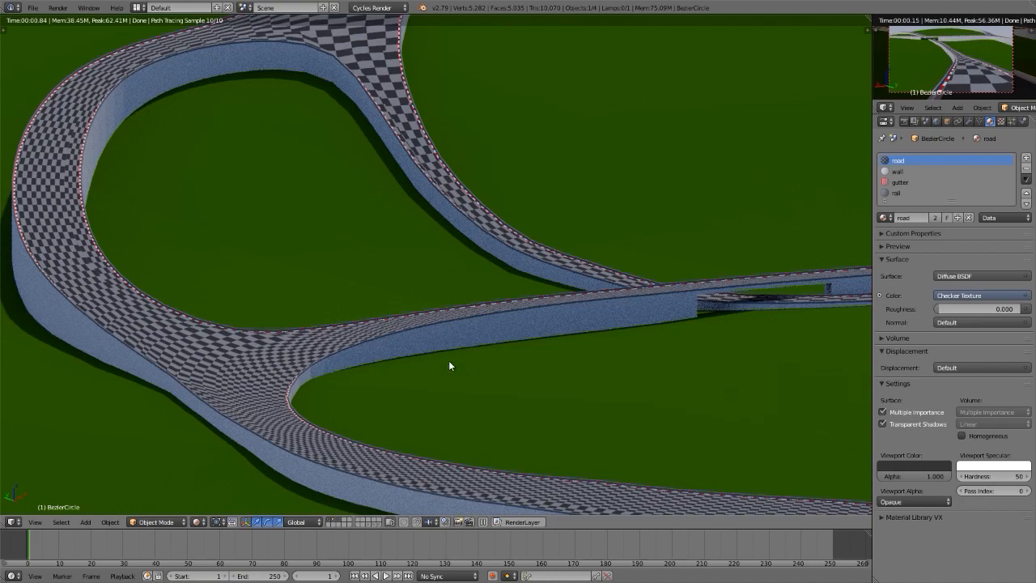
drag(873, 88, 769, 87)
drag(858, 103, 846, 171)
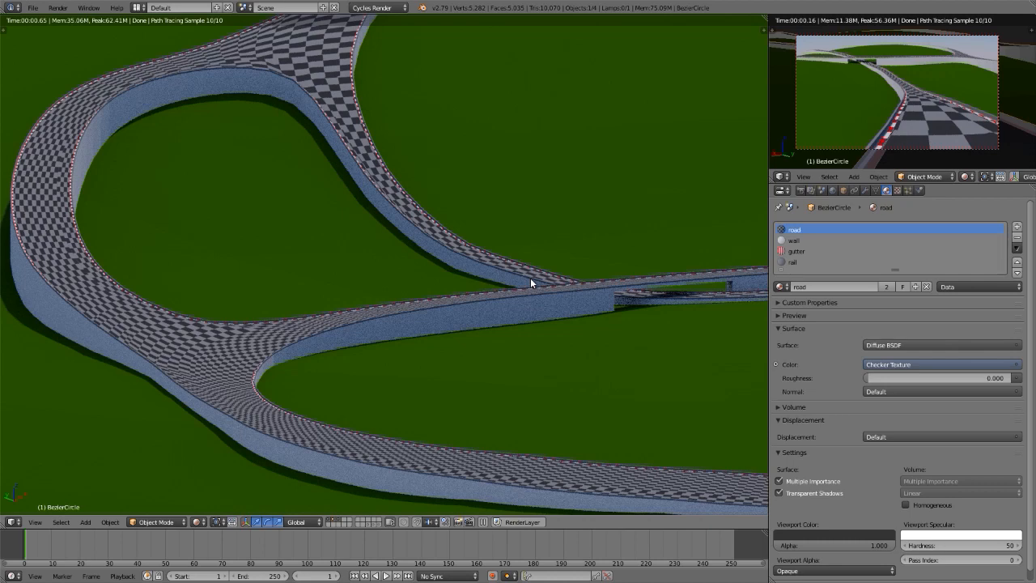
Switch to Notepad and recap the outline, highlighting Quick Answer, Box Model xples, Special Workflow and UV Payoff in turn.
key(alt+Tab)
drag(475, 158, 917, 256)
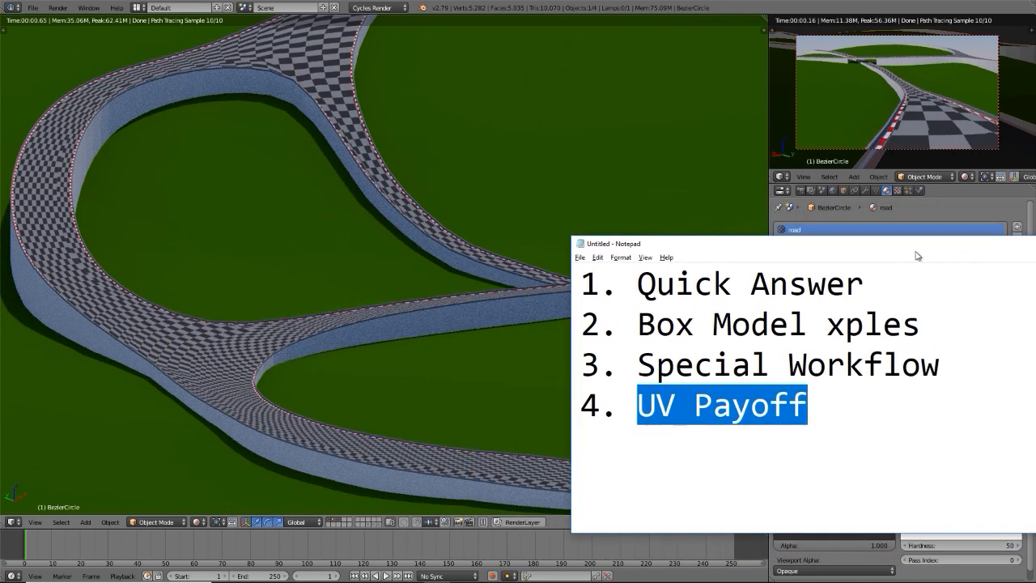
drag(655, 285, 864, 285)
drag(640, 283, 865, 285)
drag(919, 324, 640, 324)
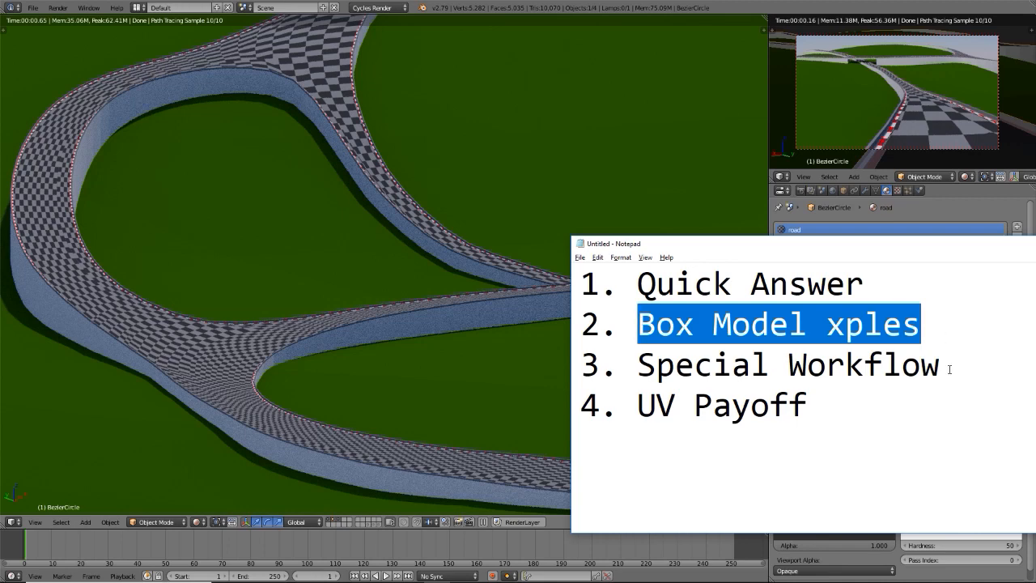
drag(941, 366, 640, 368)
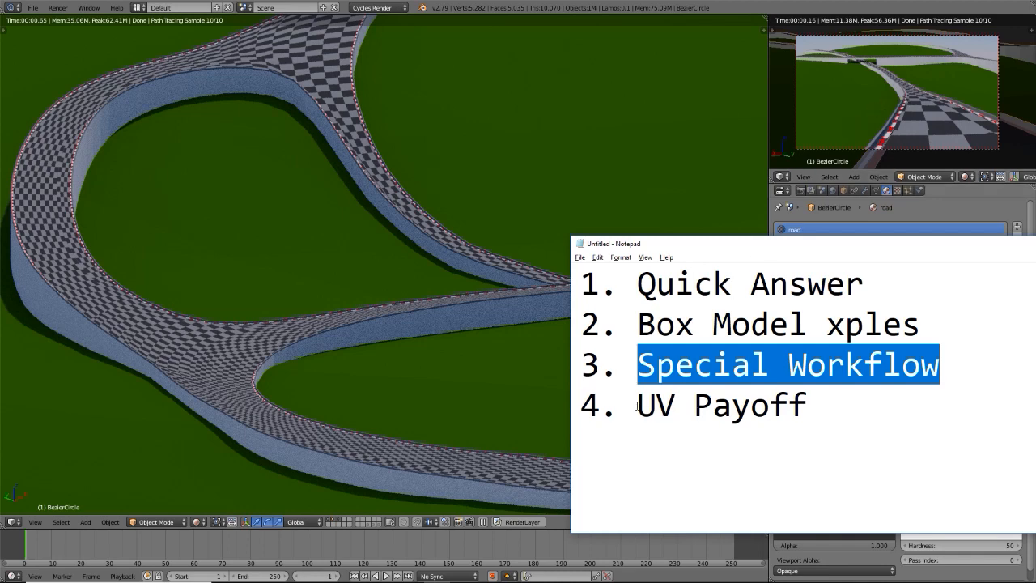
drag(637, 407, 808, 406)
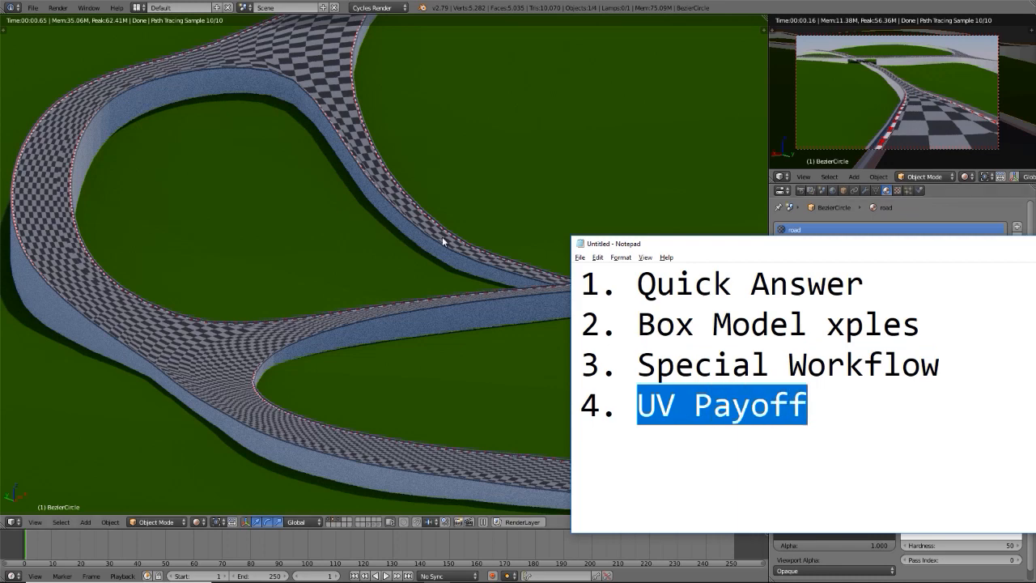